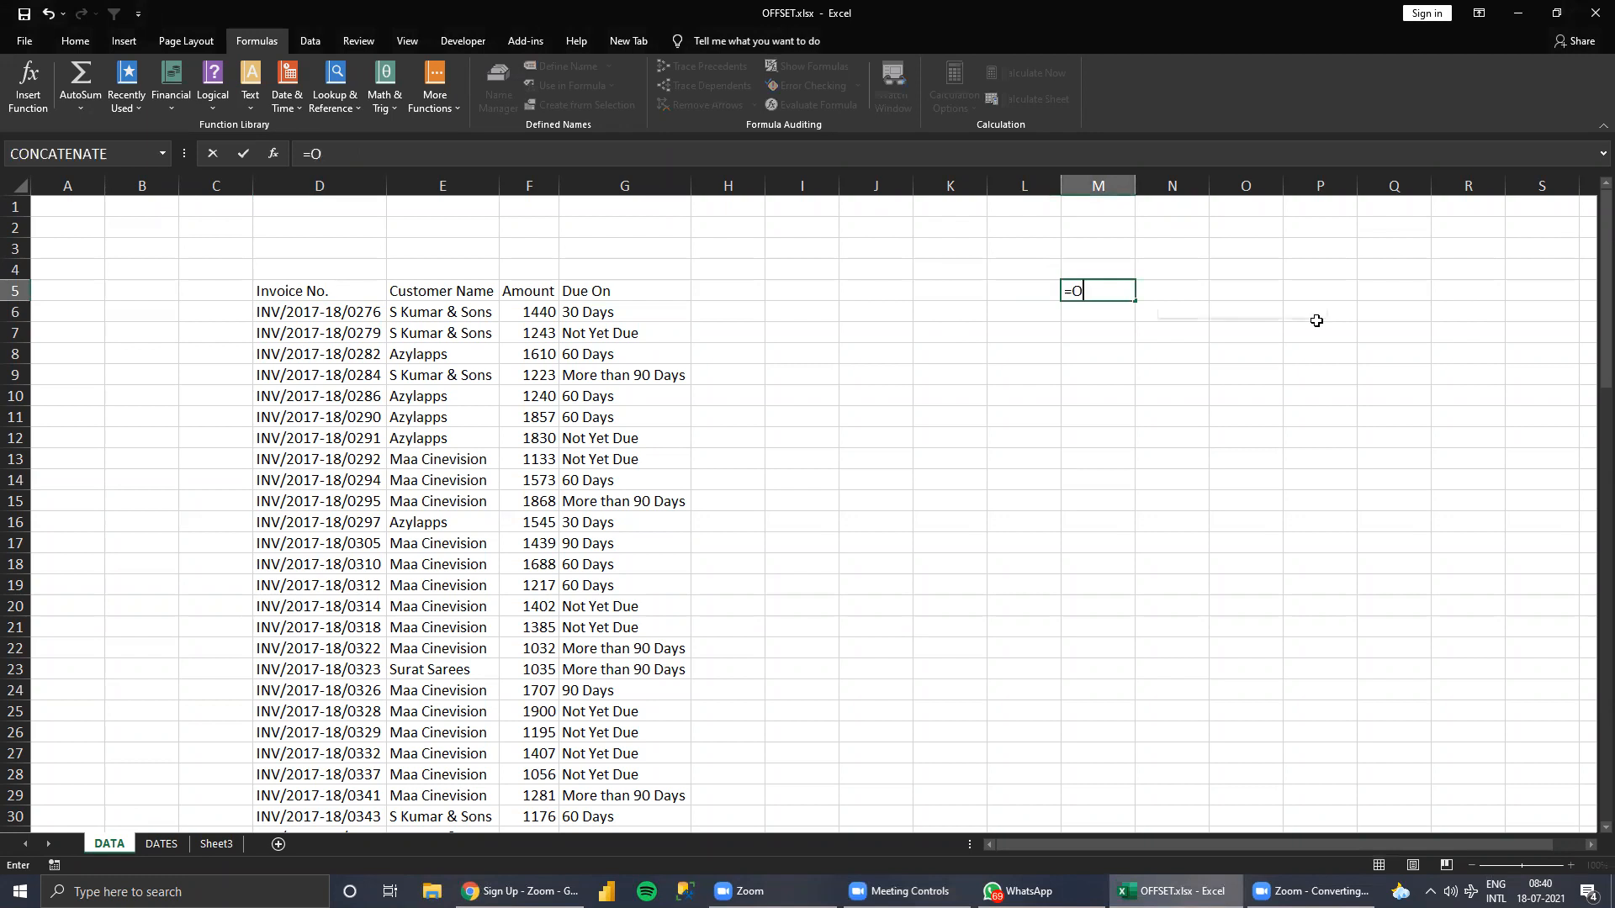
# Cancel the unfinished formula in M5 and select the table's first column and header row to count its rows and columns.
pyautogui.press('Escape')
pyautogui.press('Escape')
pyautogui.press('Left')
pyautogui.press('Left')
pyautogui.press('Left')
pyautogui.press('Left')
pyautogui.press('Left')
pyautogui.press('Left')
pyautogui.press('Left')
pyautogui.press('Left')
pyautogui.press('Left')
pyautogui.press('Left')
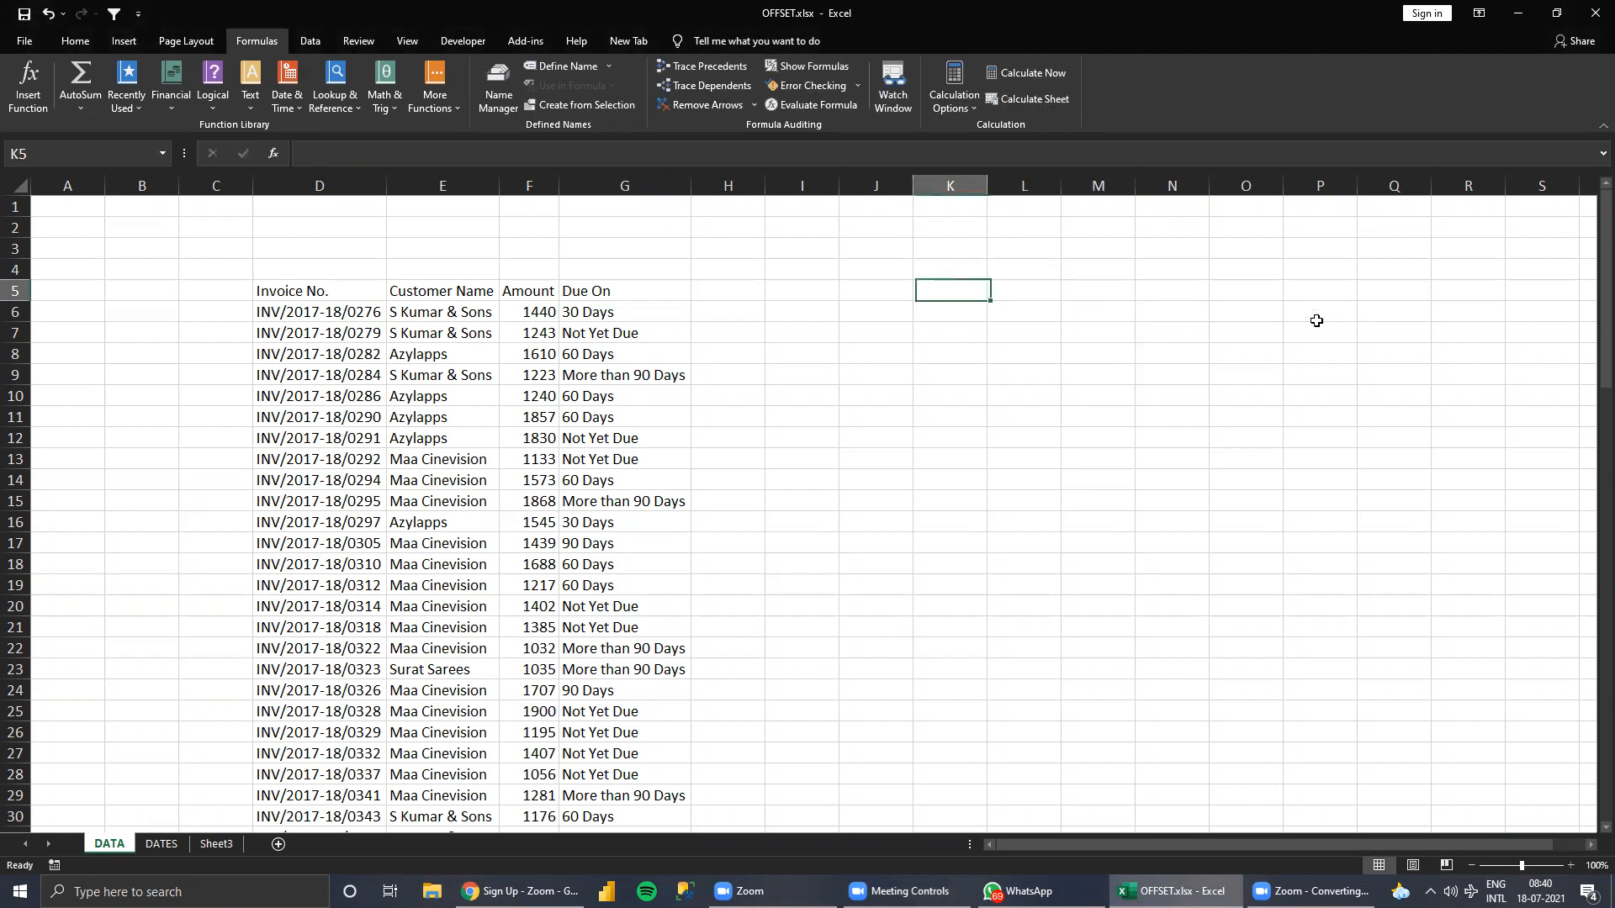
pyautogui.press('Right')
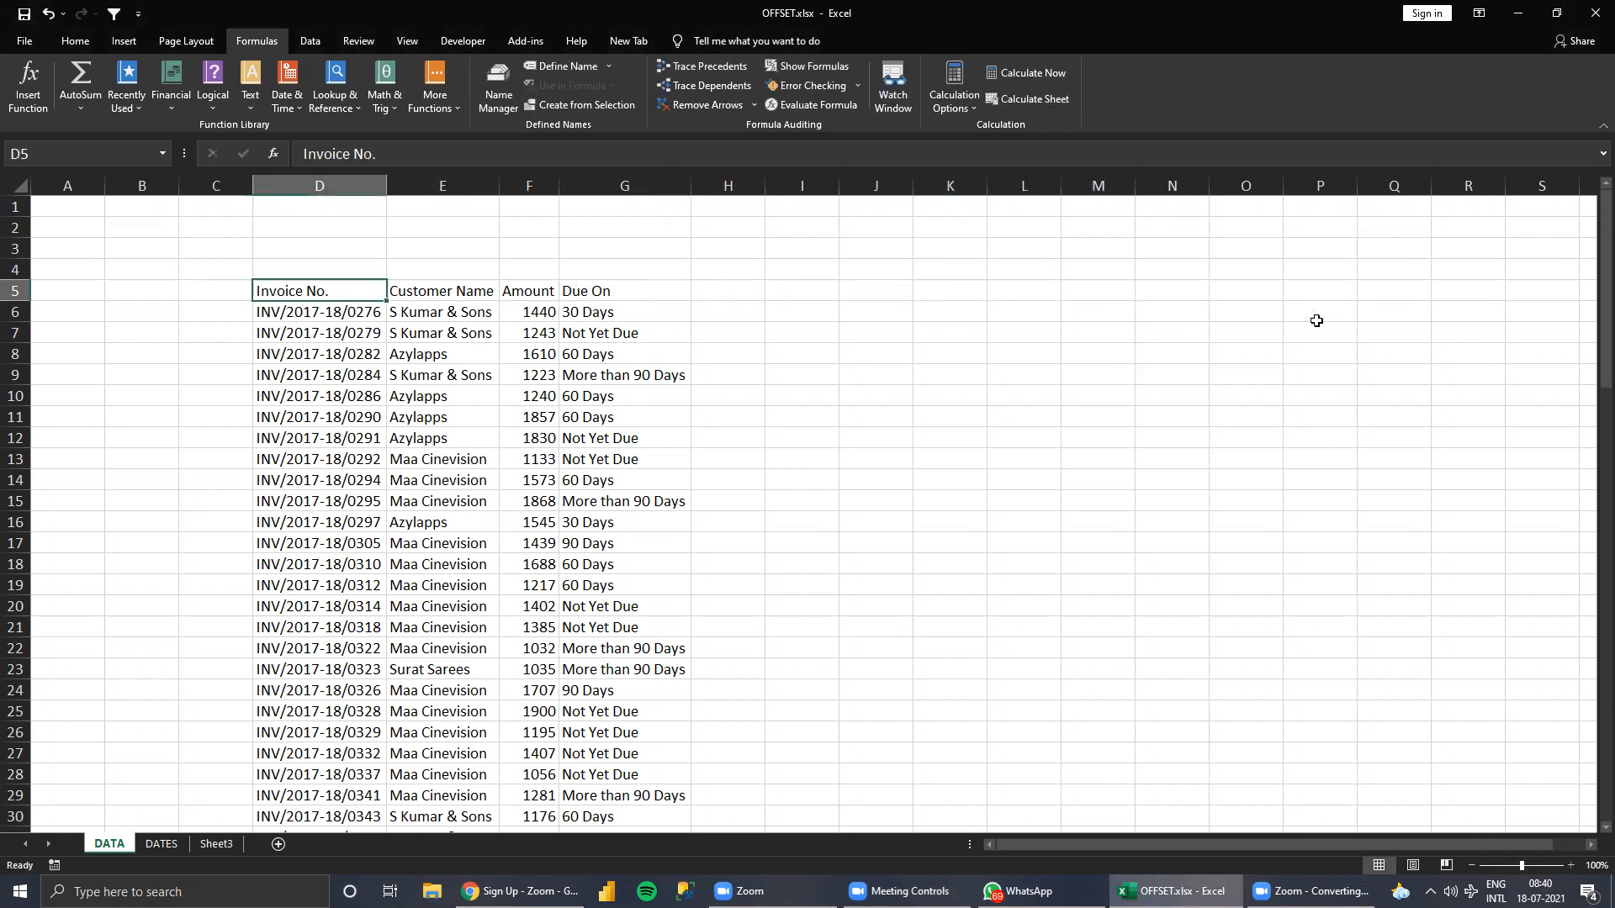
pyautogui.hotkey('ctrl', 'shift', 'Down')
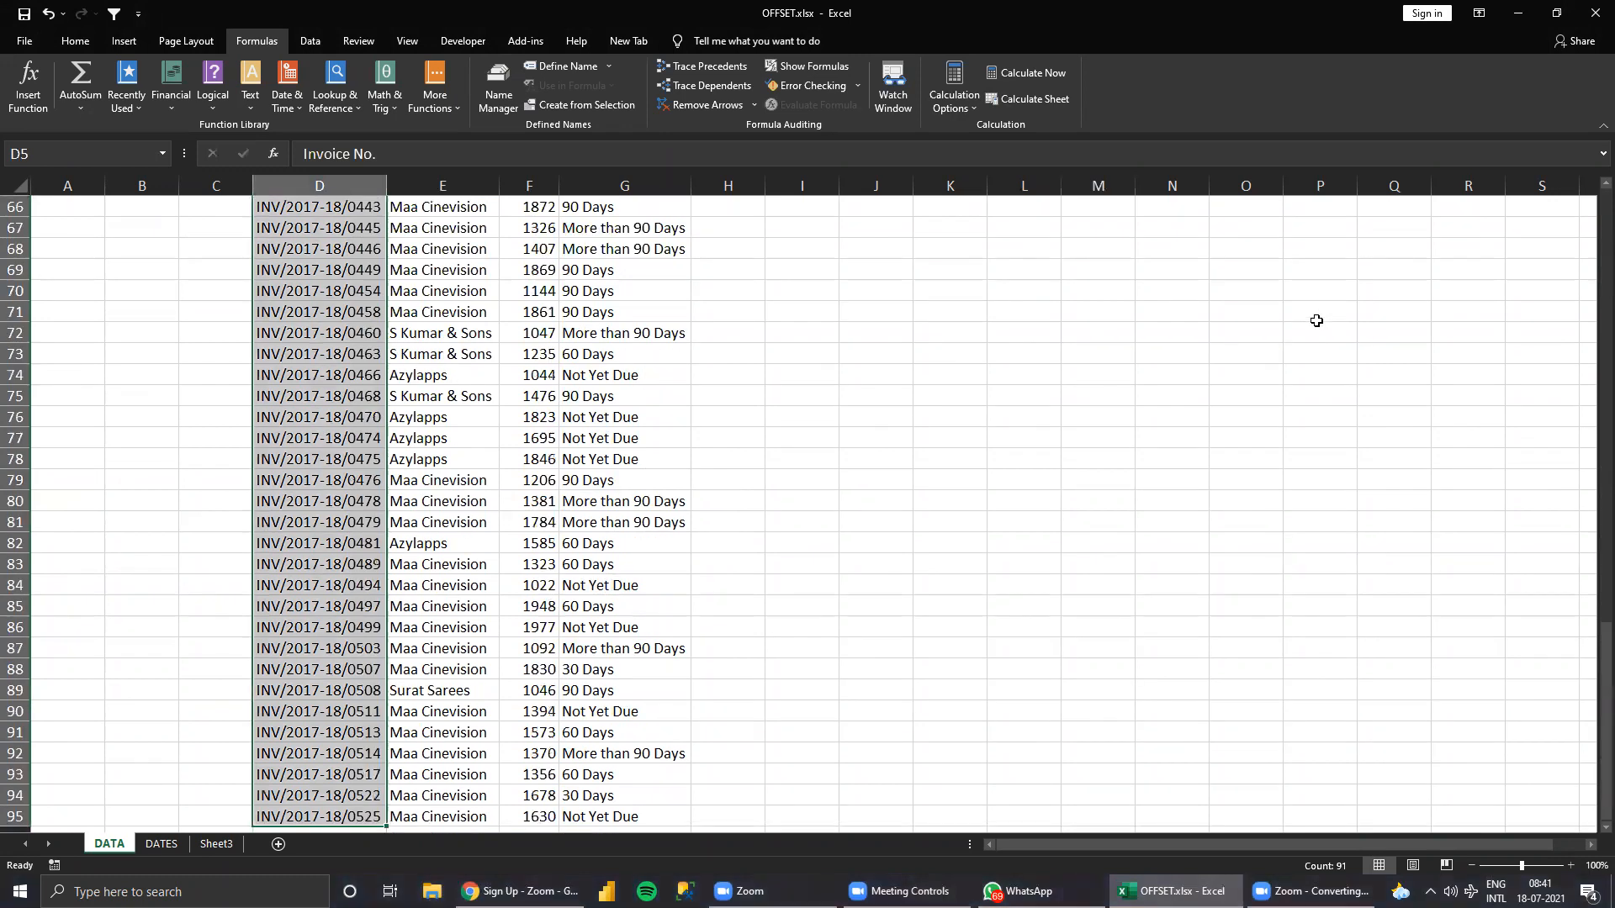
pyautogui.hotkey('ctrl', 'shift', 'Up')
pyautogui.hotkey('ctrl', 'shift', 'Right')
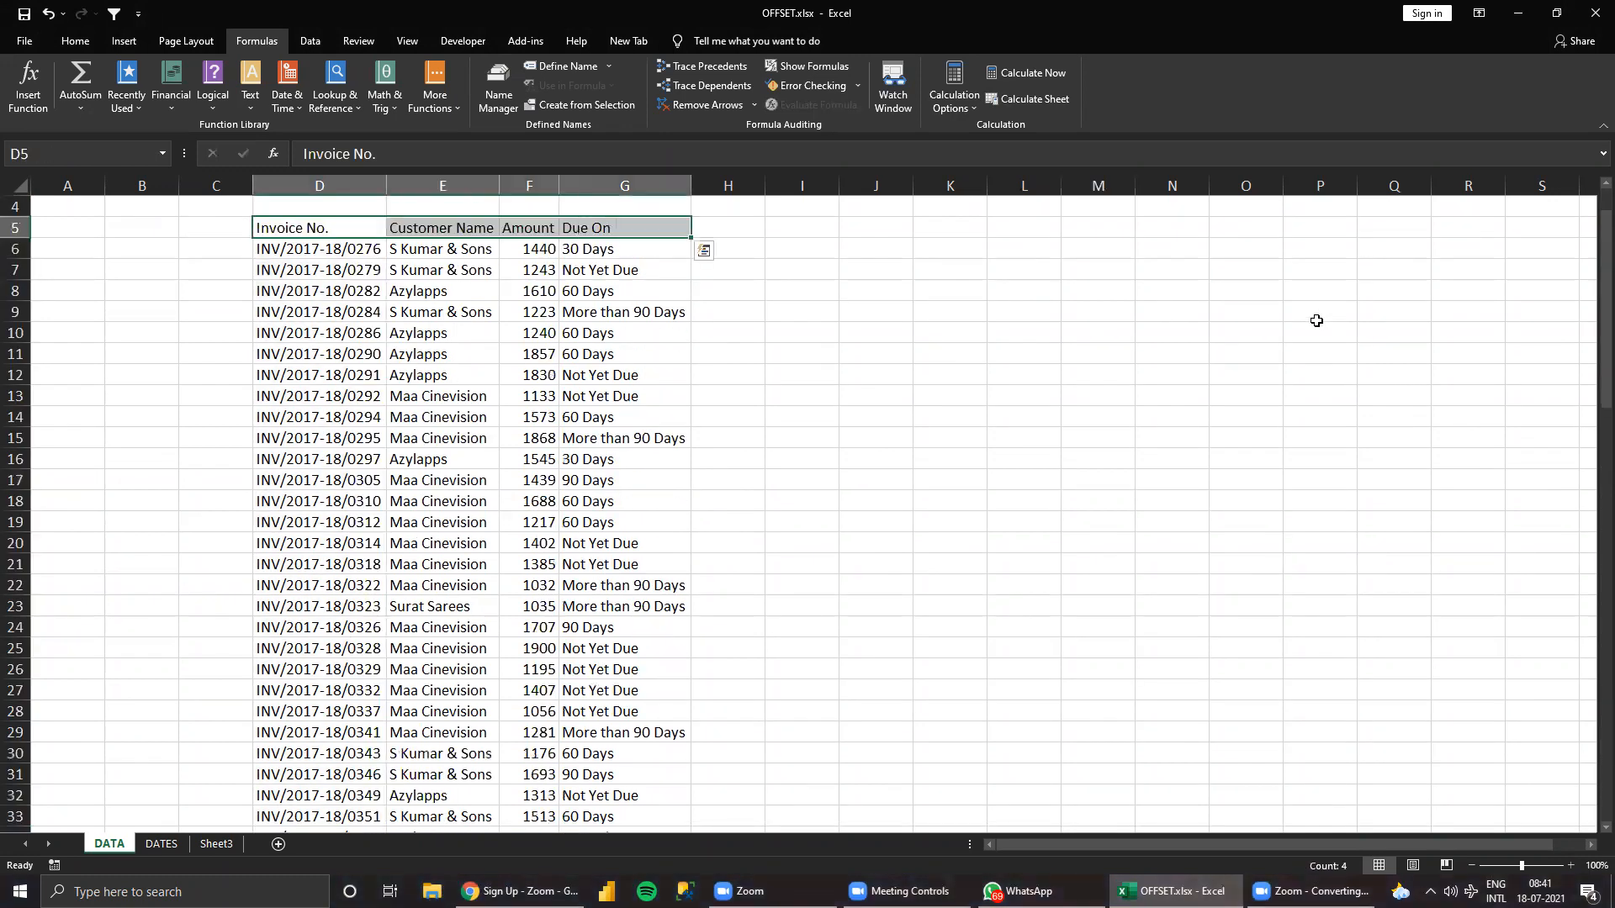
# Enter the table's row count 91 in M5 and its column count 4 in M6.
pyautogui.press('Right')
pyautogui.press('Right')
pyautogui.press('Right')
pyautogui.press('Right')
pyautogui.press('Right')
pyautogui.press('Right')
pyautogui.press('Right')
pyautogui.press('Right')
pyautogui.press('Right')
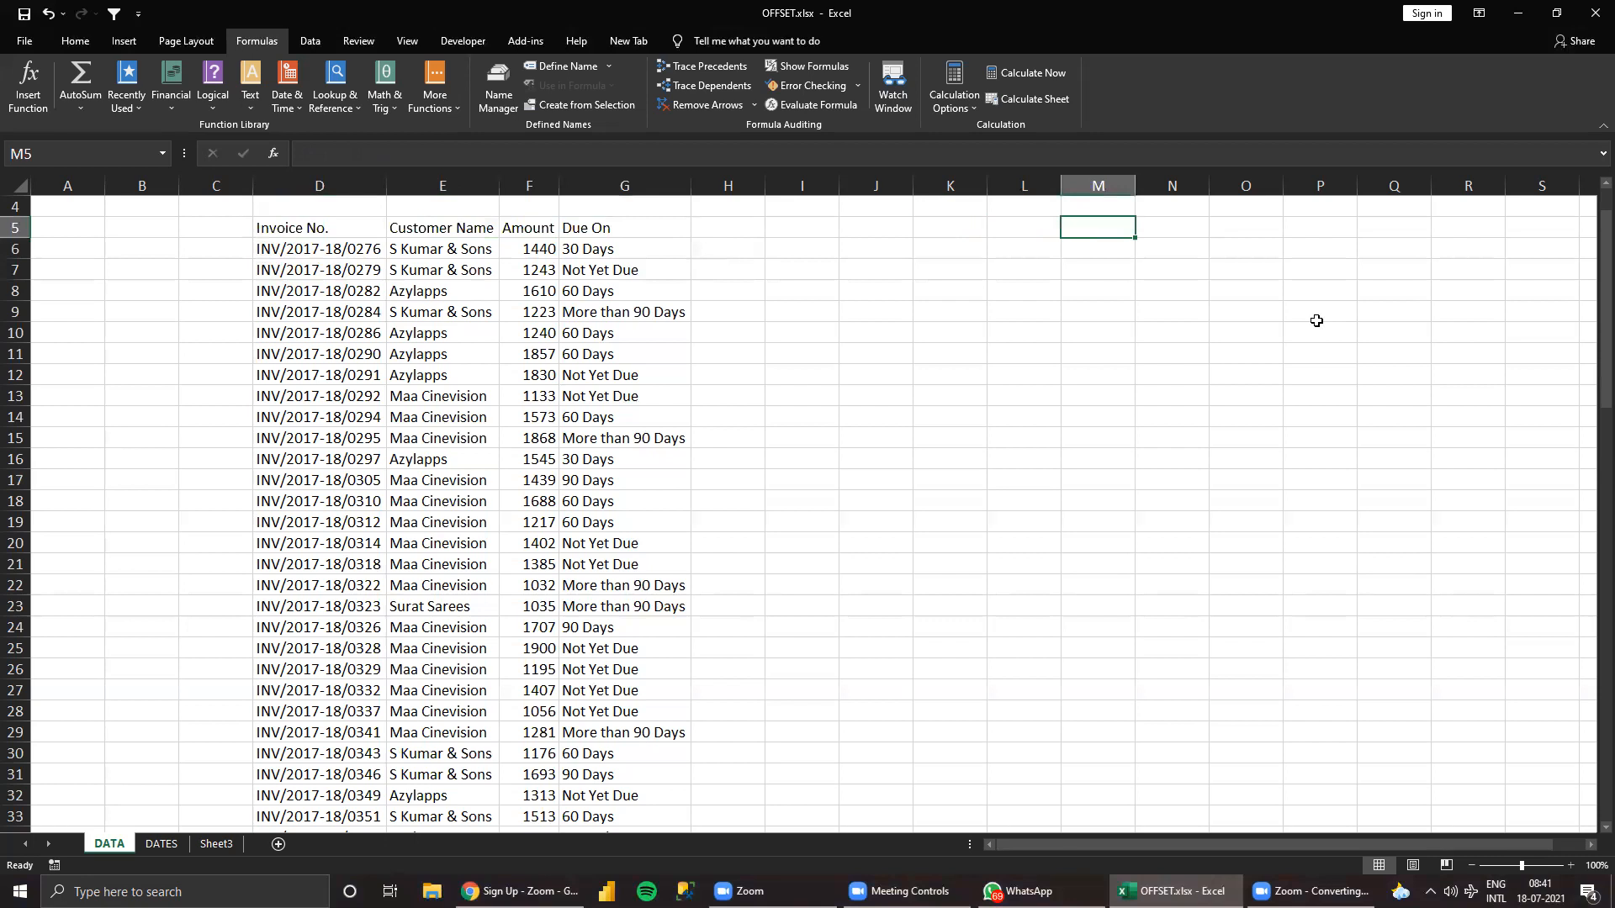
pyautogui.write('91')
pyautogui.press('Return')
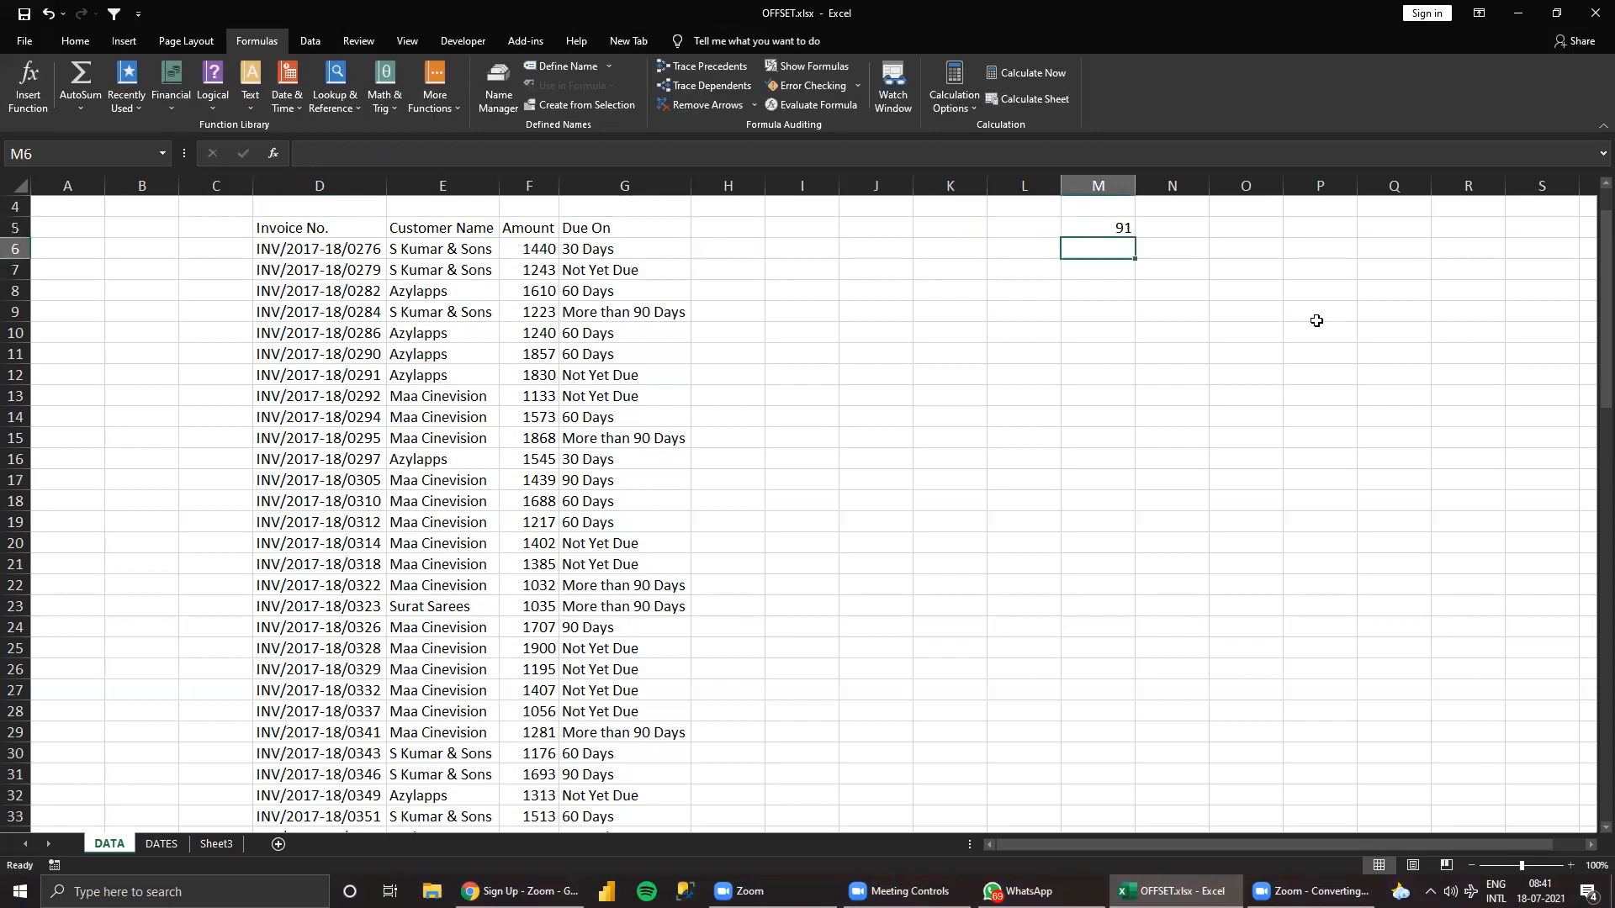
pyautogui.write('4')
pyautogui.press('Return')
pyautogui.press('Return')
pyautogui.press('Return')
pyautogui.press('Return')
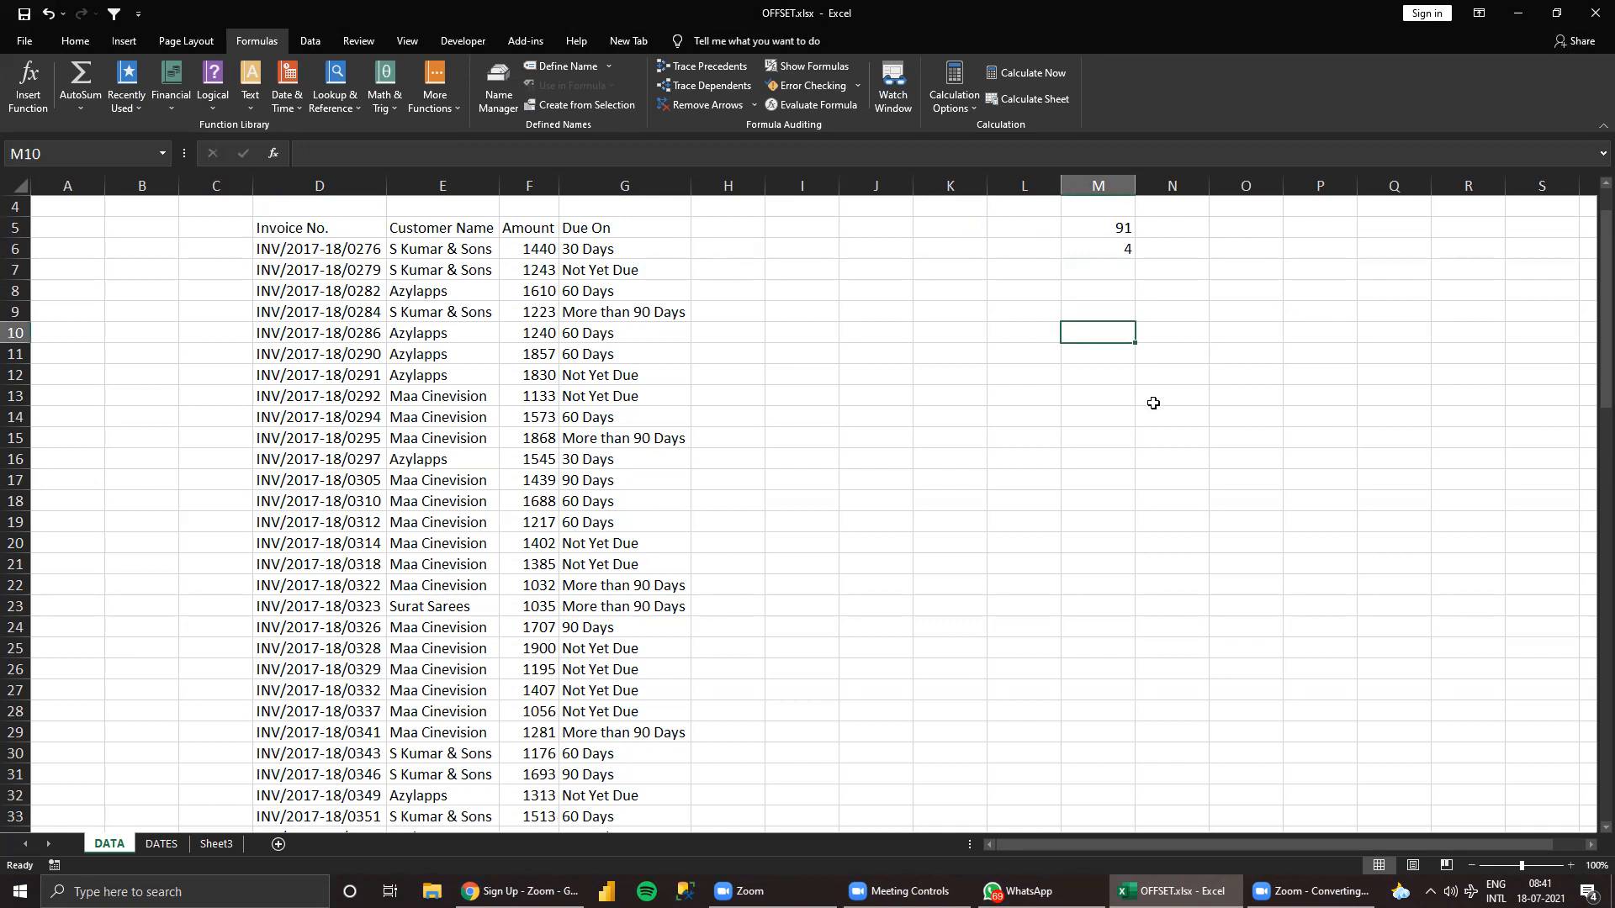
# Start an OFFSET formula in O12 with the Invoice No. header cell $D$5 as the absolute reference.
pyautogui.click(1259, 379)
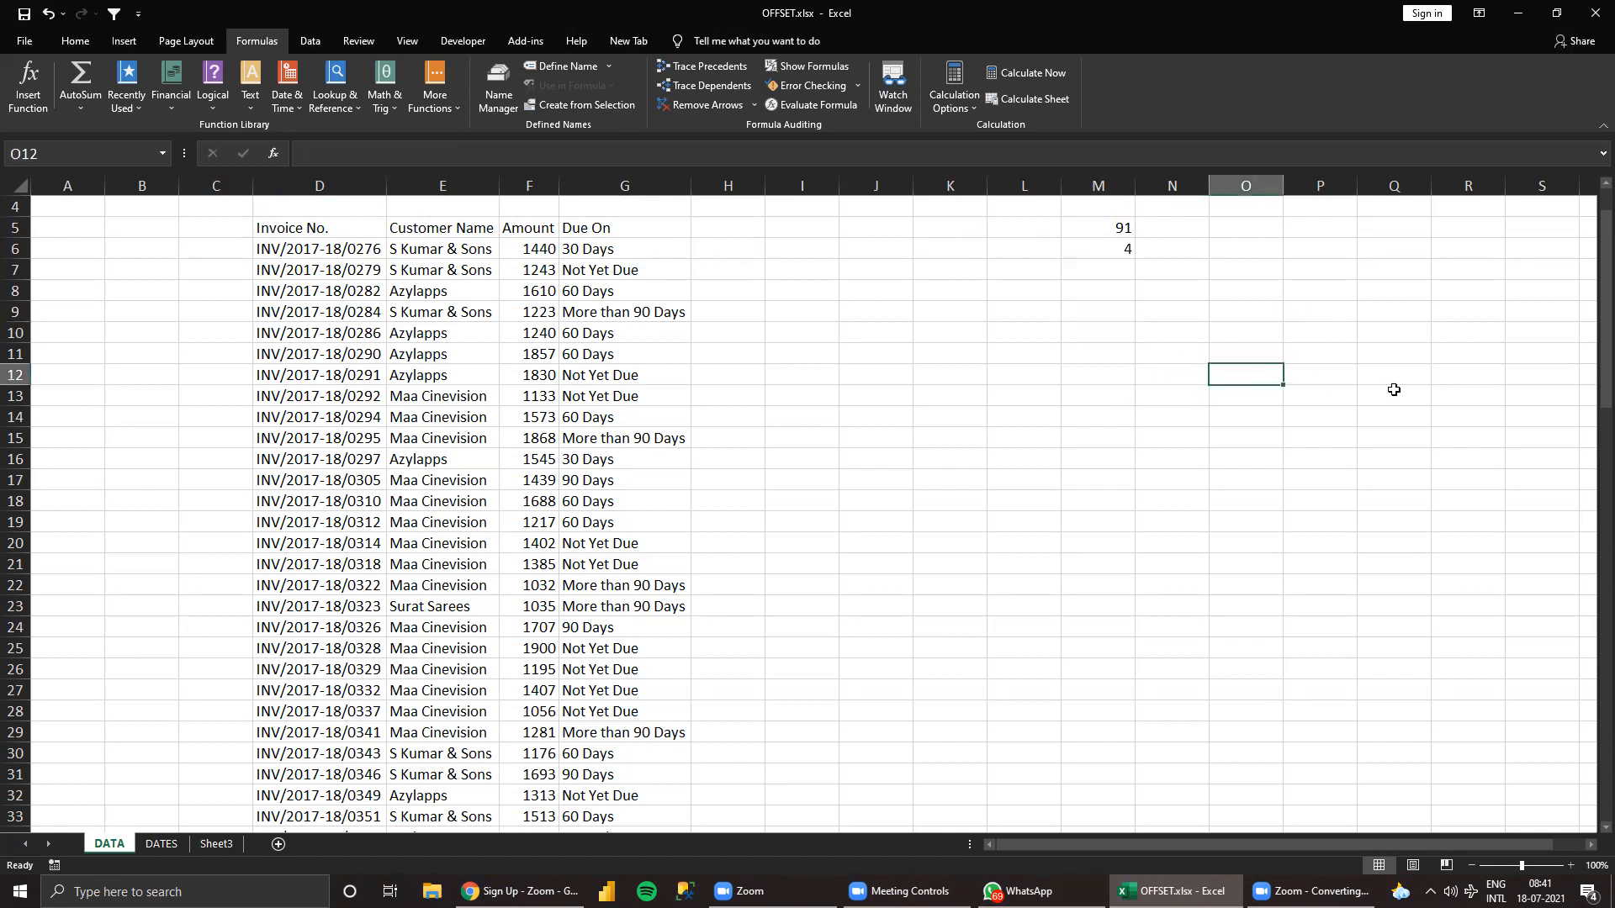
pyautogui.write('=OFFSET(')
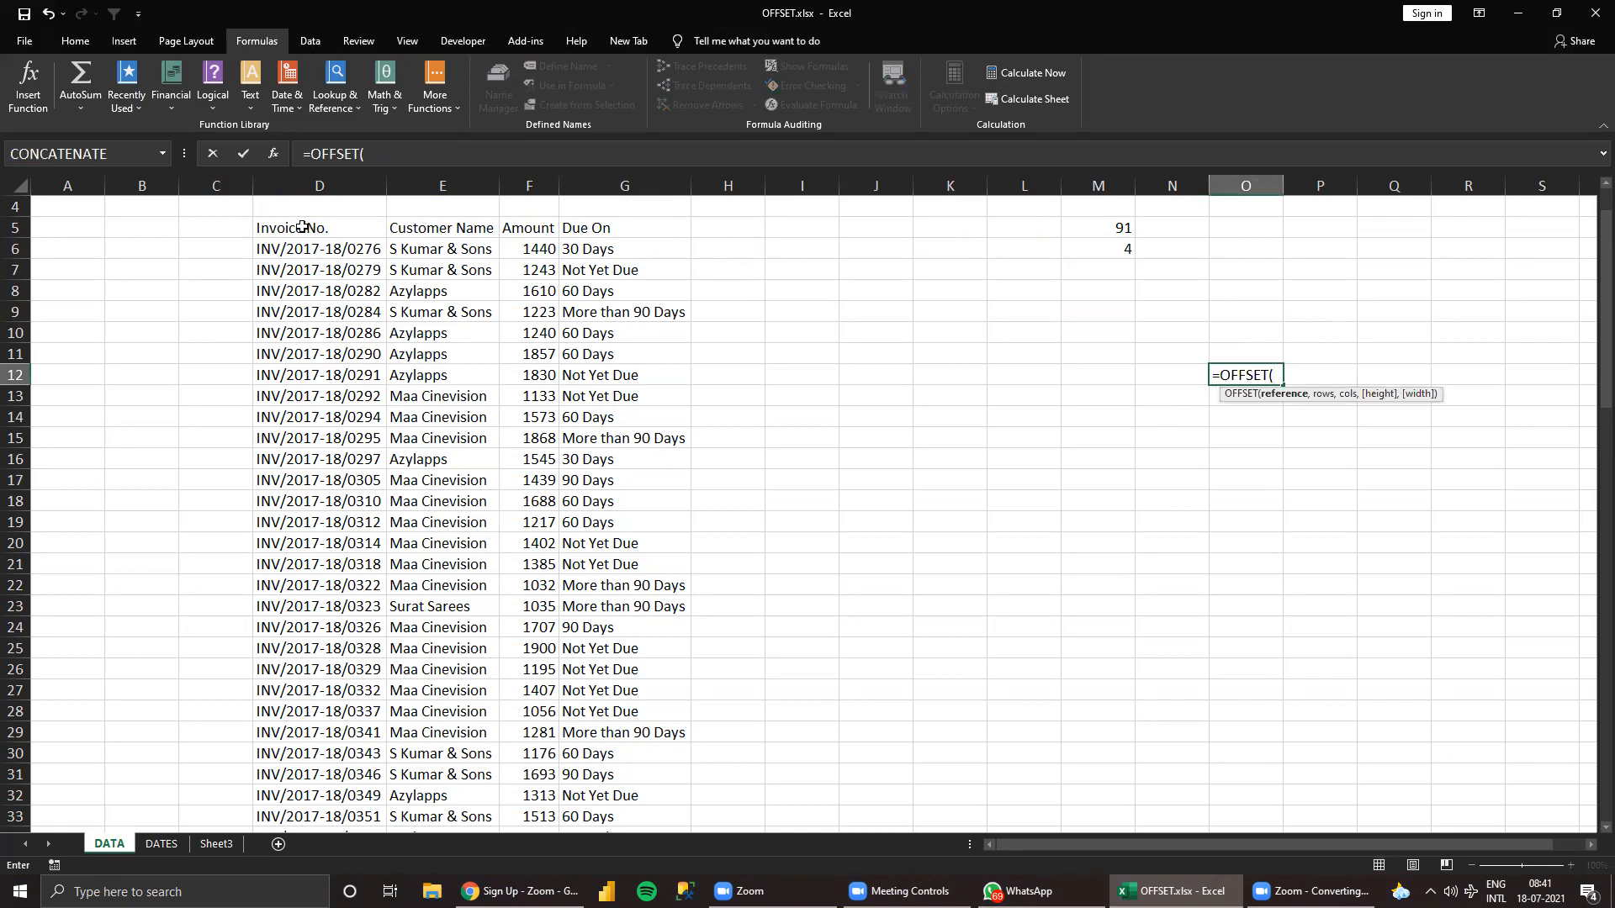
pyautogui.click(273, 229)
pyautogui.scroll(1, 313, 256)
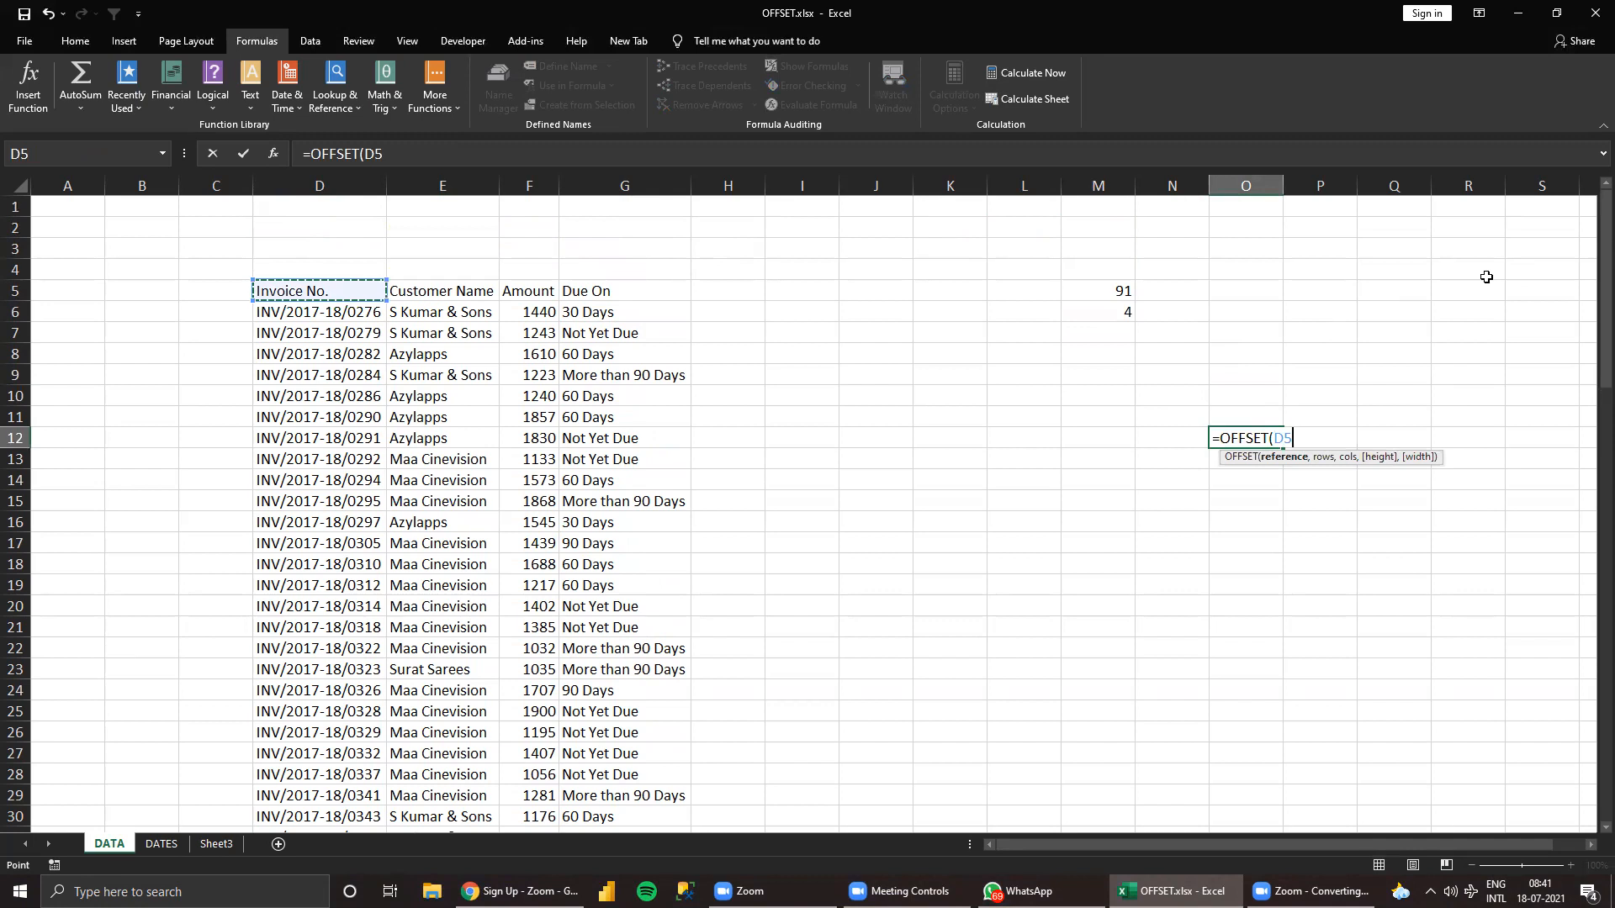
pyautogui.press('F4')
pyautogui.write(',')
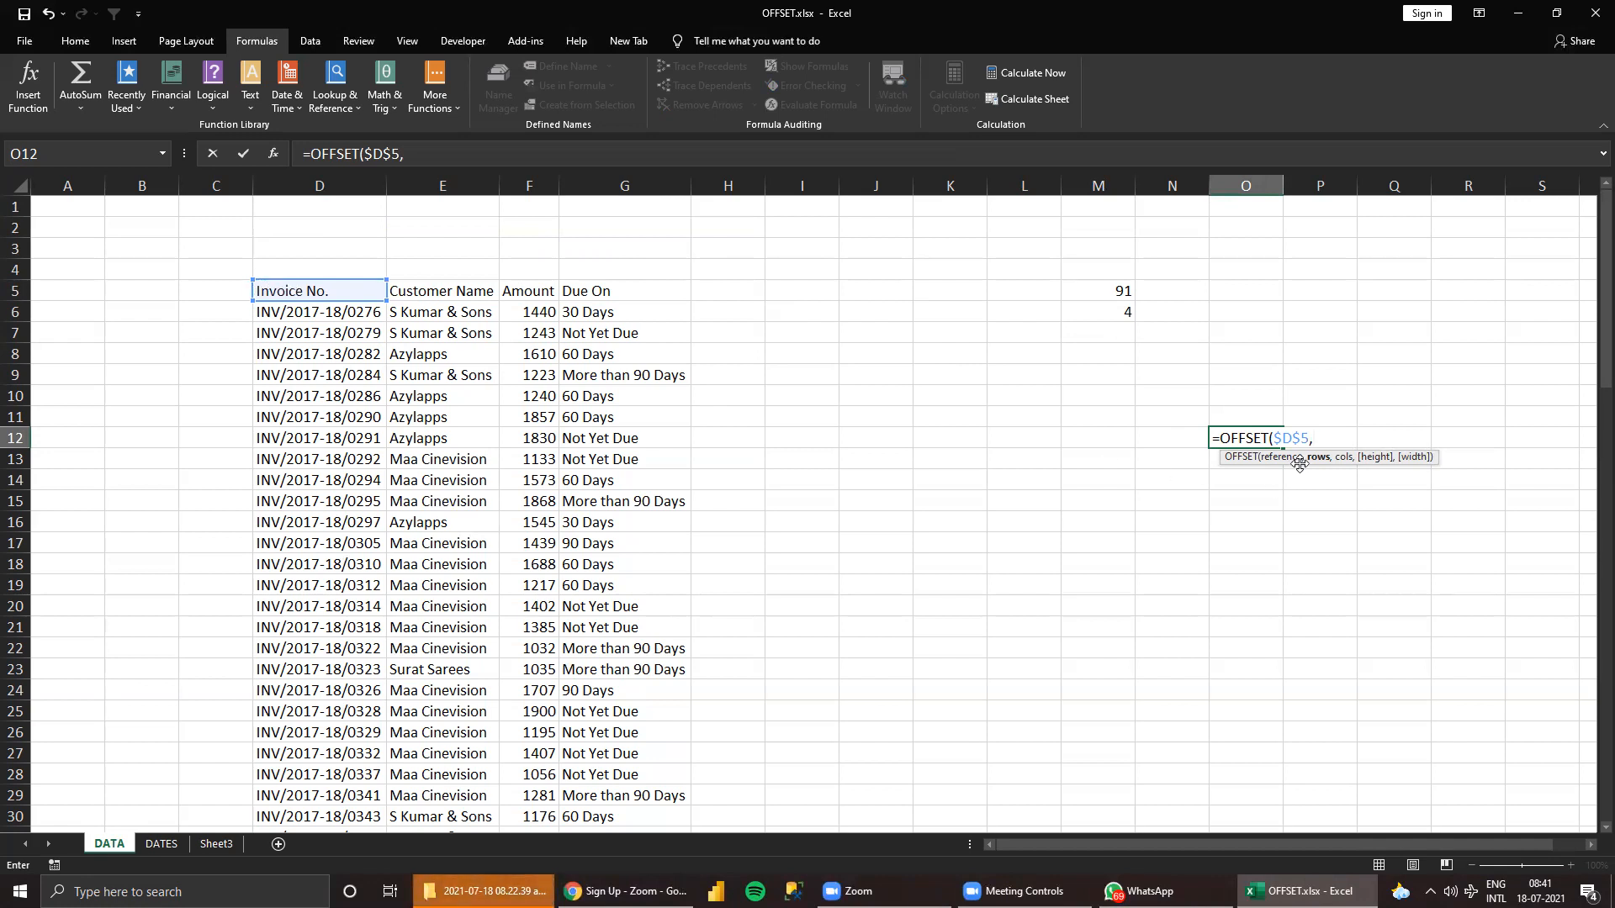
# Complete the OFFSET formula with rows and cols left blank, height 91 and width 4, keeping O12 selected.
pyautogui.write(',,91,')
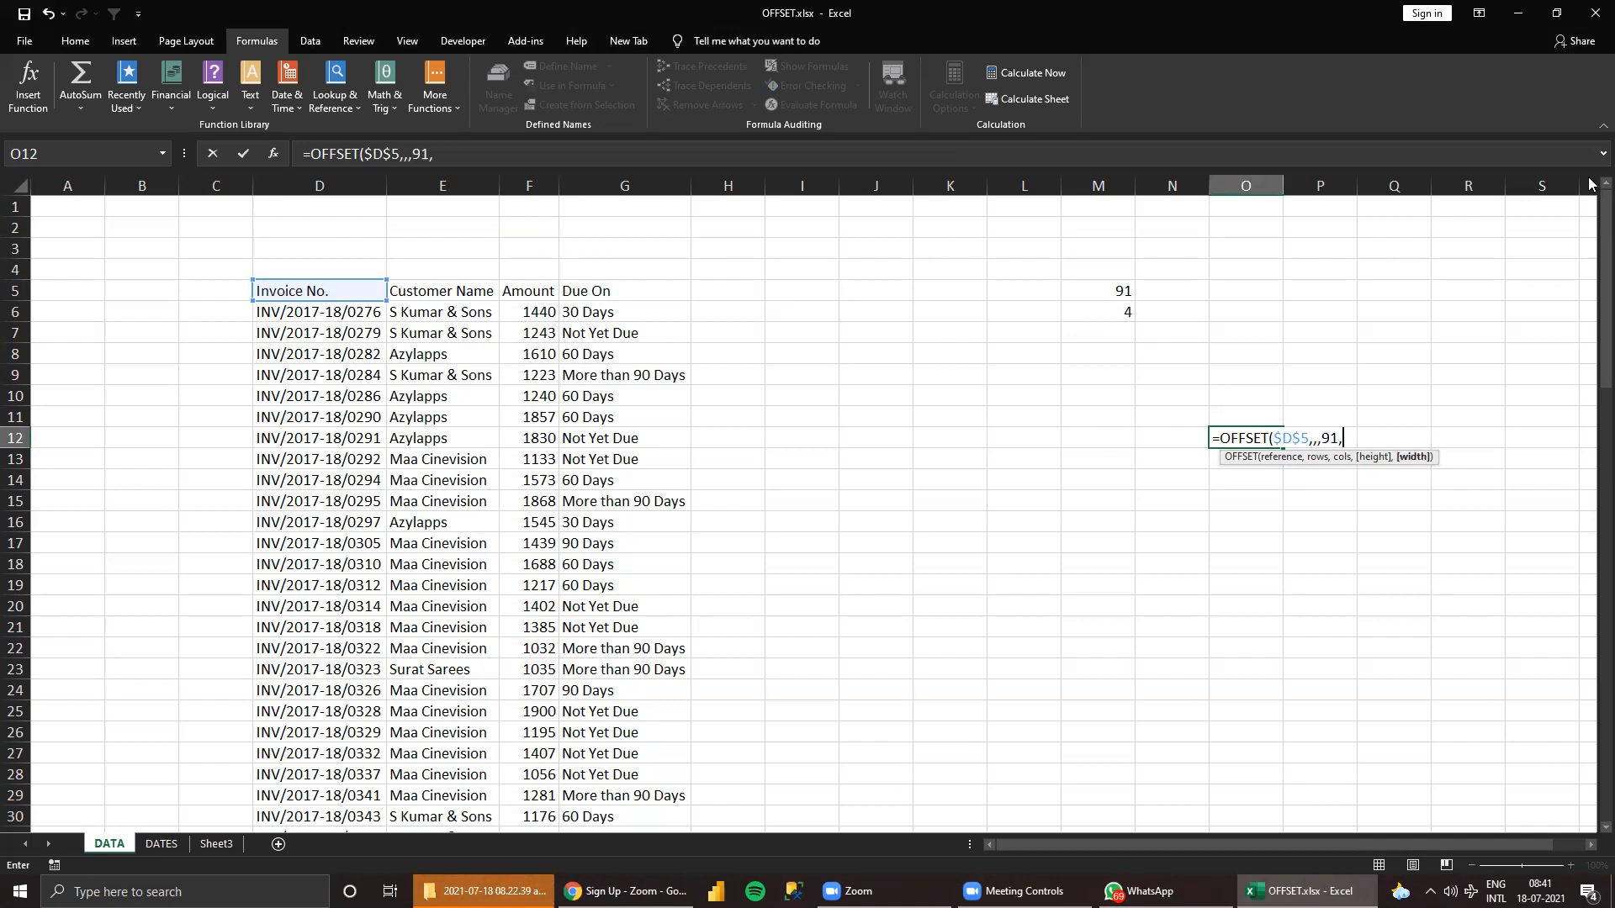
pyautogui.write('4)')
pyautogui.hotkey('ctrl', 'Return')
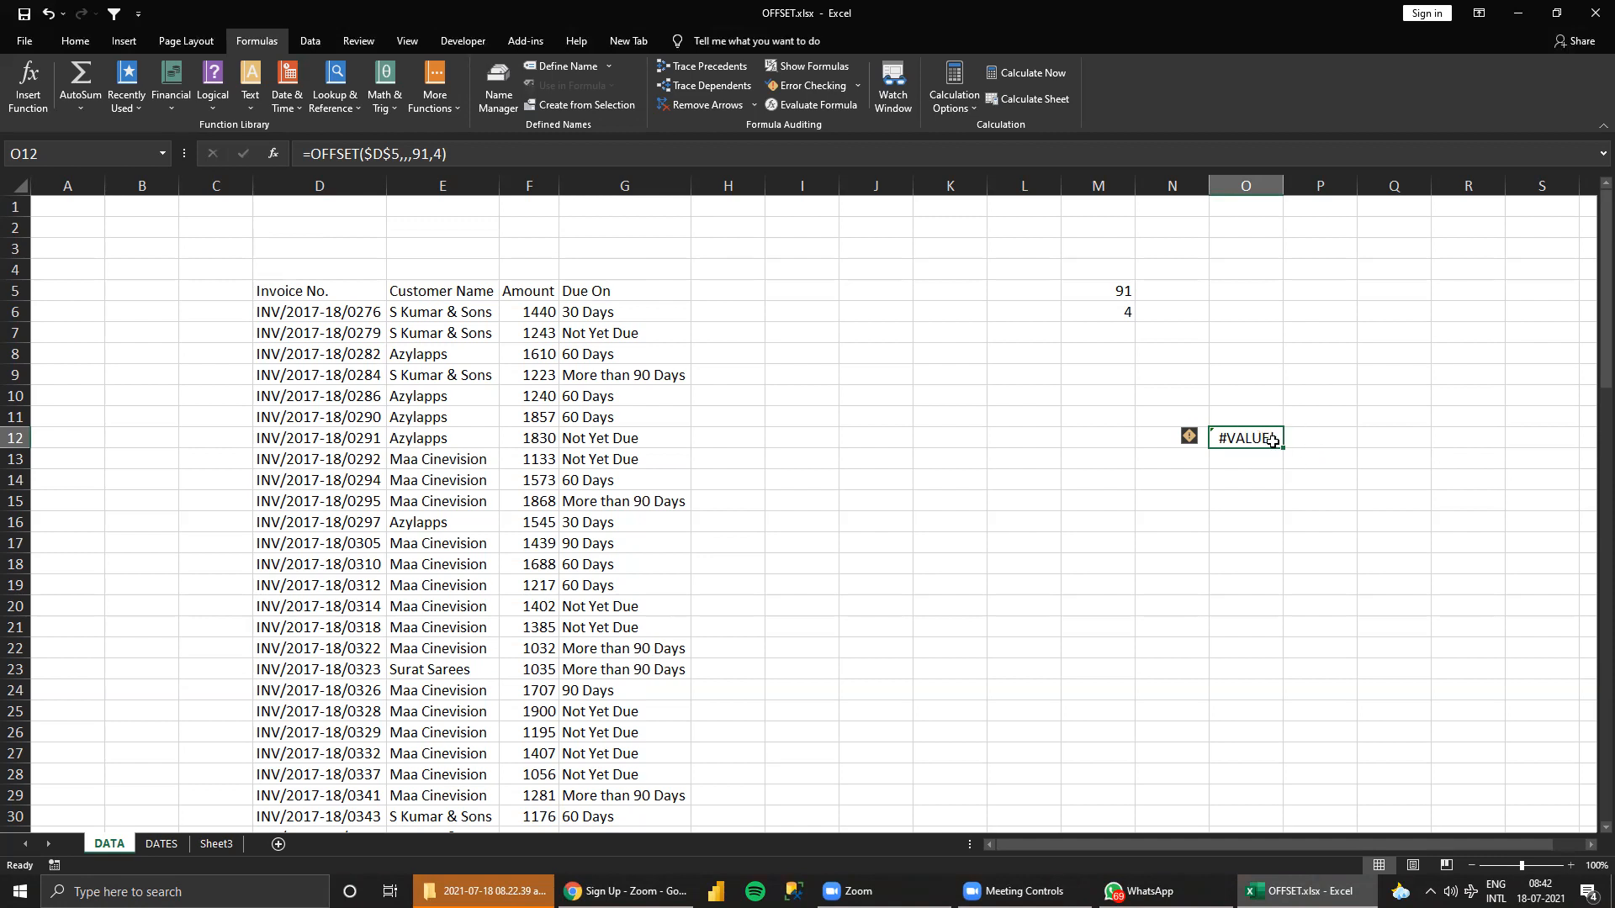
# Select the whole invoice table from D5 to examine the range the OFFSET formula refers to.
pyautogui.click(302, 293)
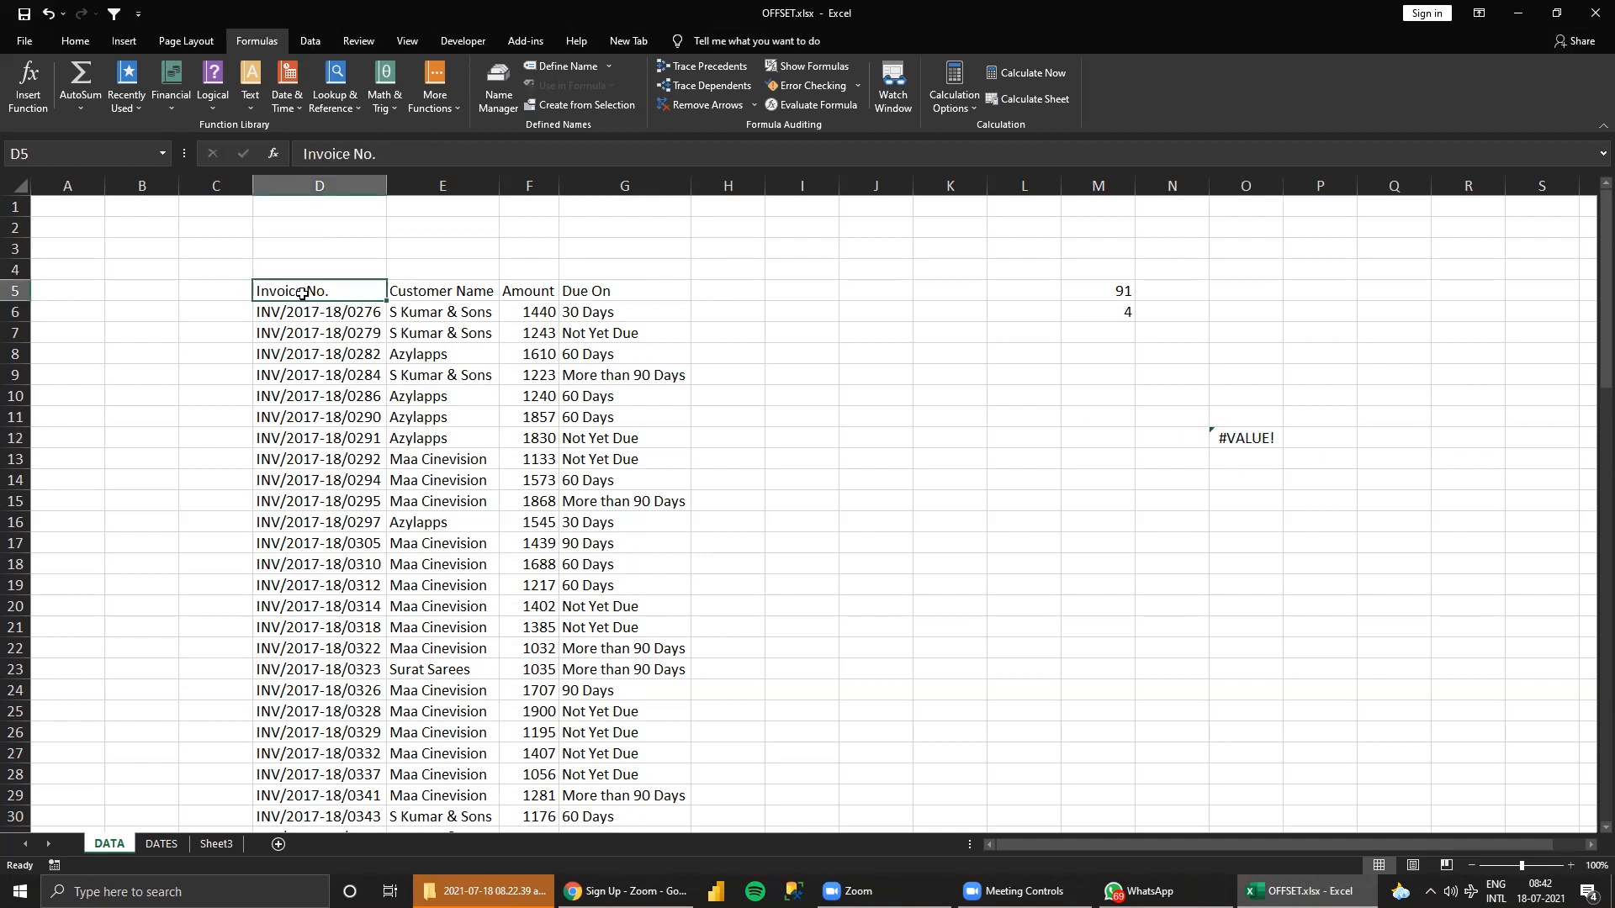
pyautogui.hotkey('ctrl', 'shift', 'Right')
pyautogui.hotkey('ctrl', 'shift', 'Down')
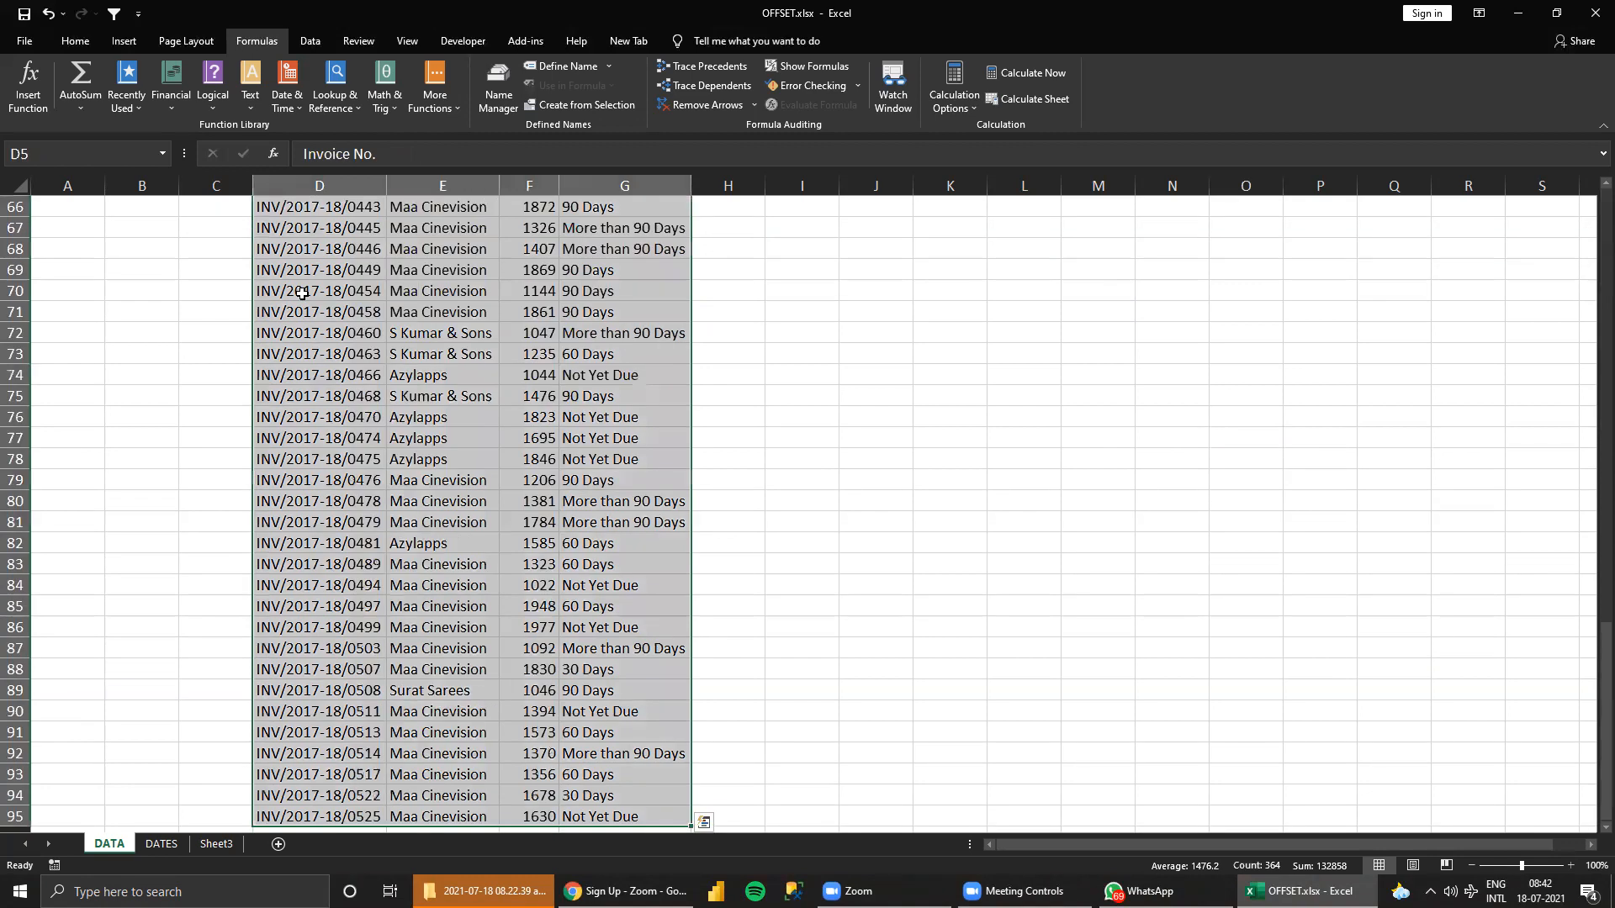
pyautogui.scroll(9, 1119, 602)
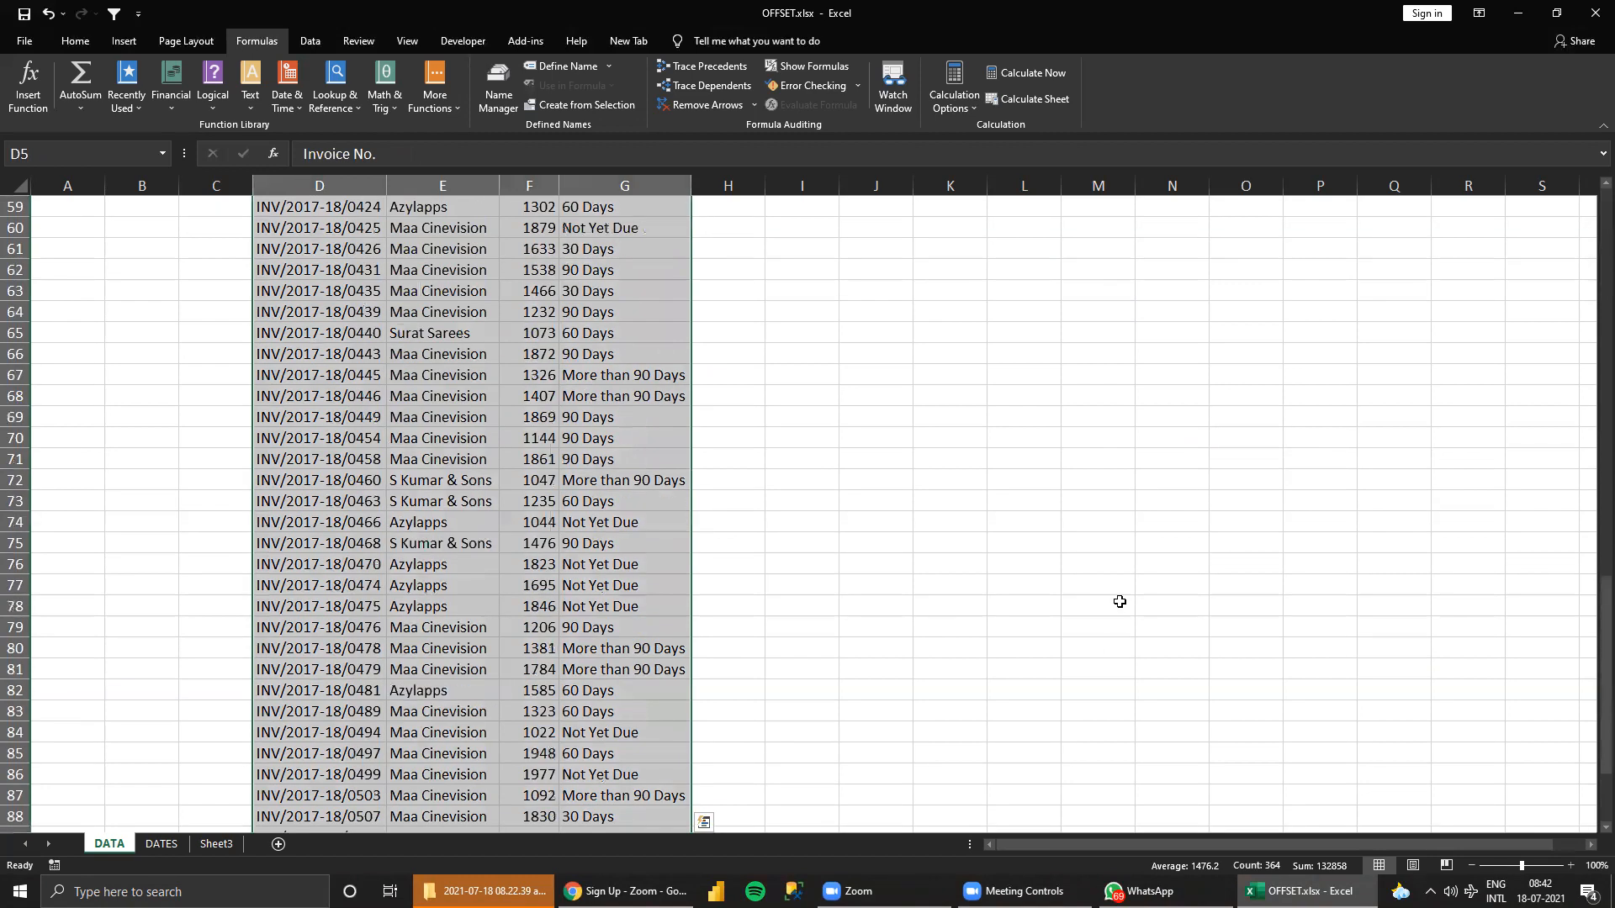
pyautogui.scroll(12, 1120, 602)
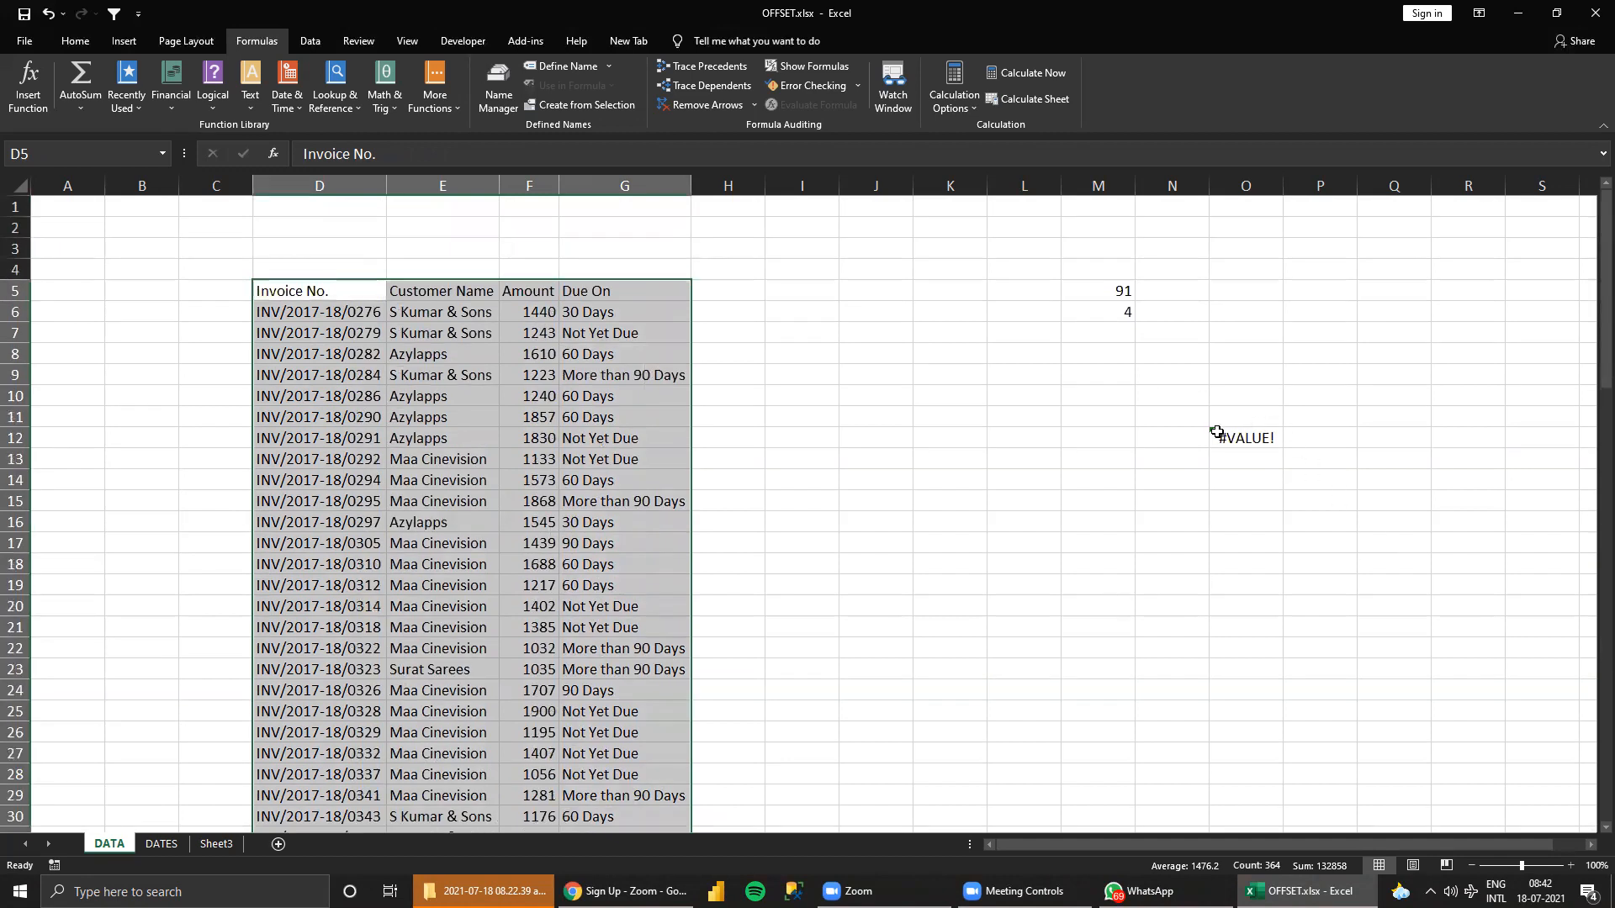
# Enter the direct range reference =D5:G95 covering the whole invoice table in O14.
pyautogui.click(1248, 474)
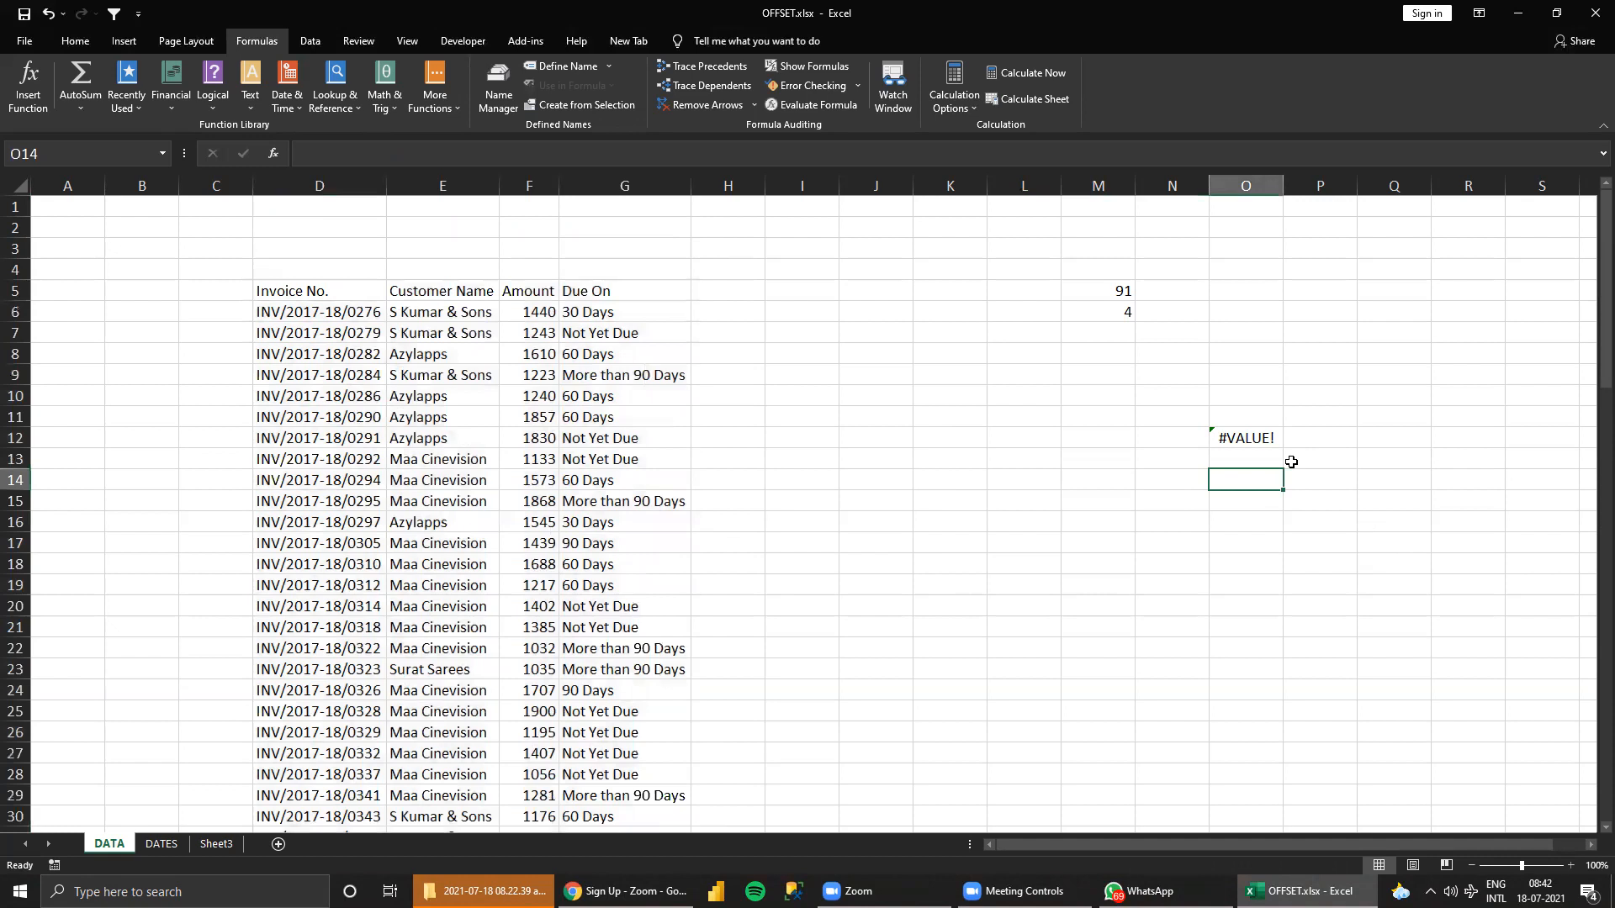
pyautogui.click(1243, 439)
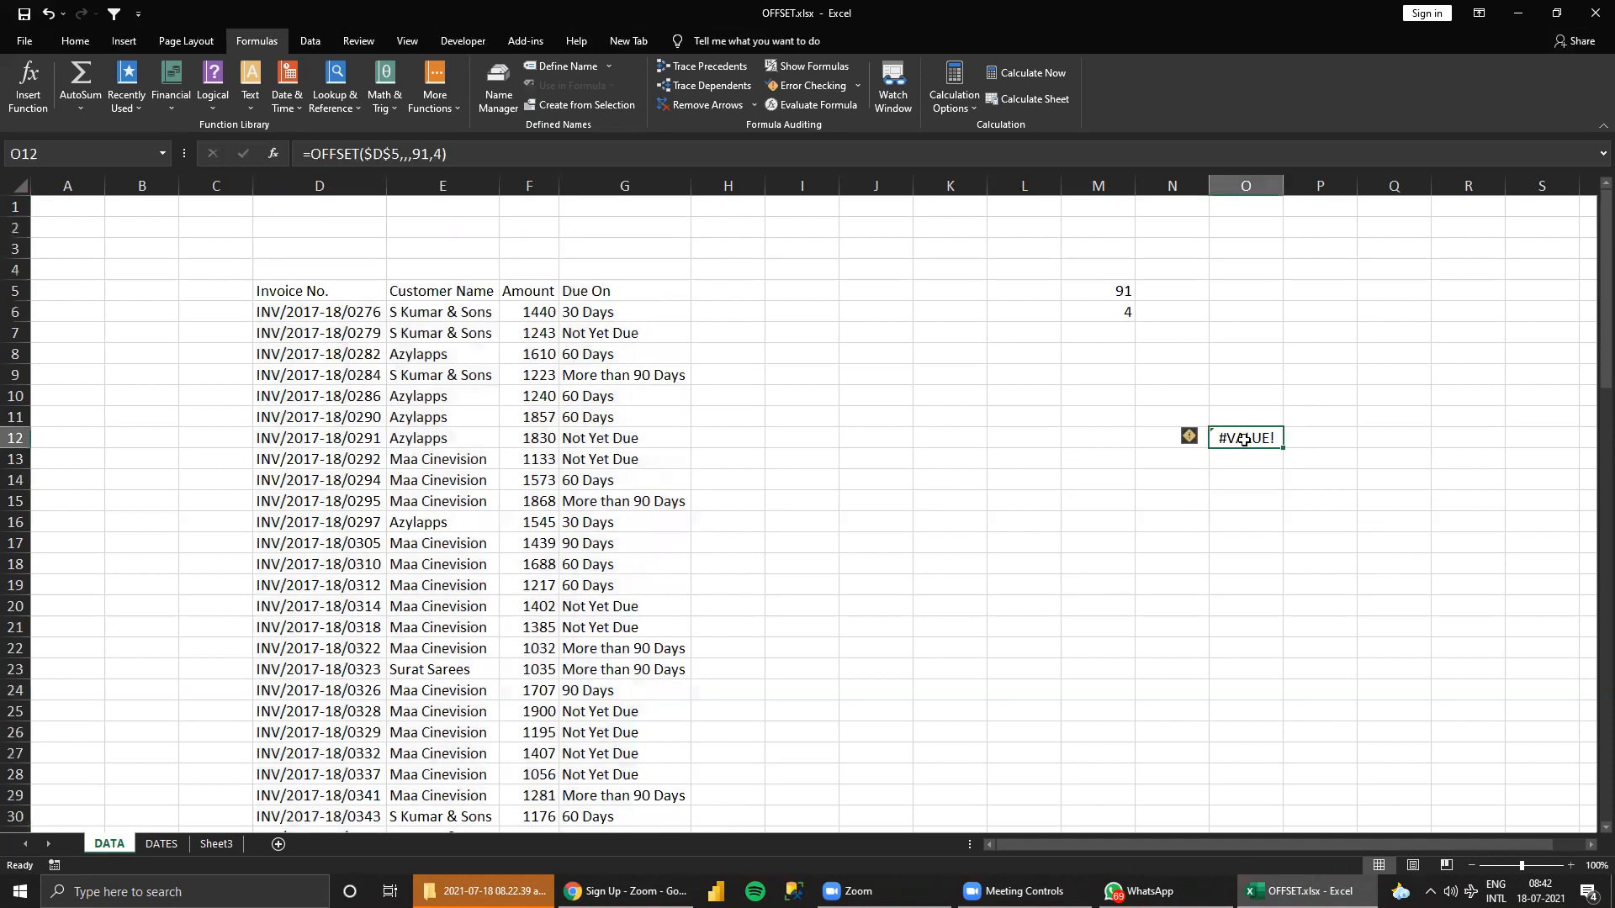
pyautogui.click(1247, 473)
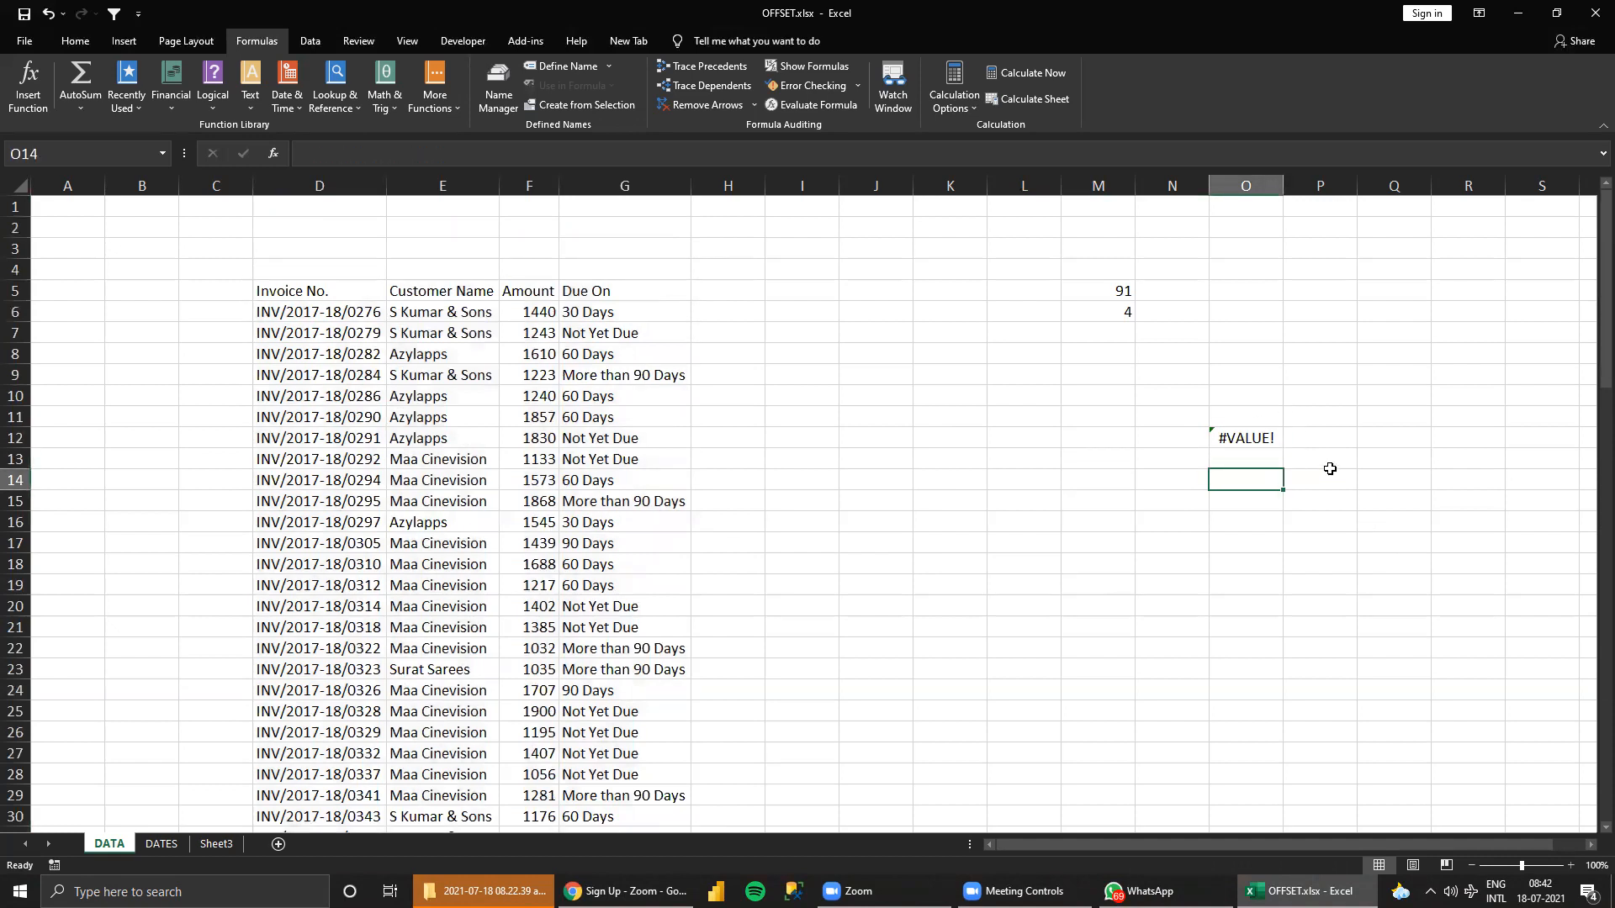
pyautogui.write('=')
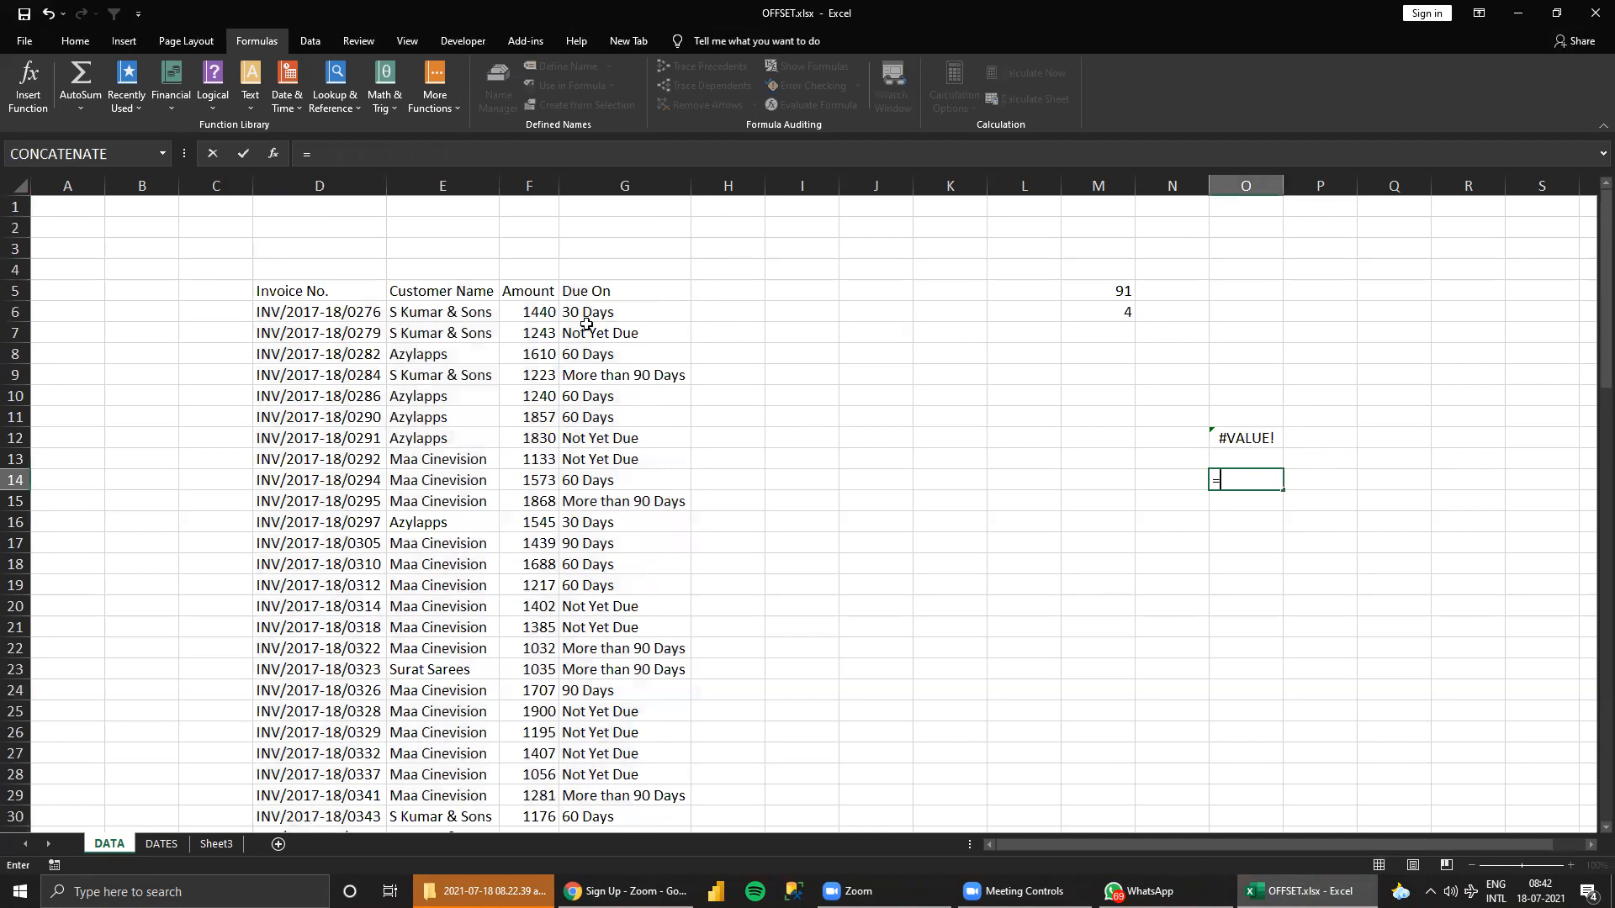
pyautogui.click(289, 294)
pyautogui.hotkey('ctrl', 'shift', 'Right')
pyautogui.hotkey('ctrl', 'shift', 'Down')
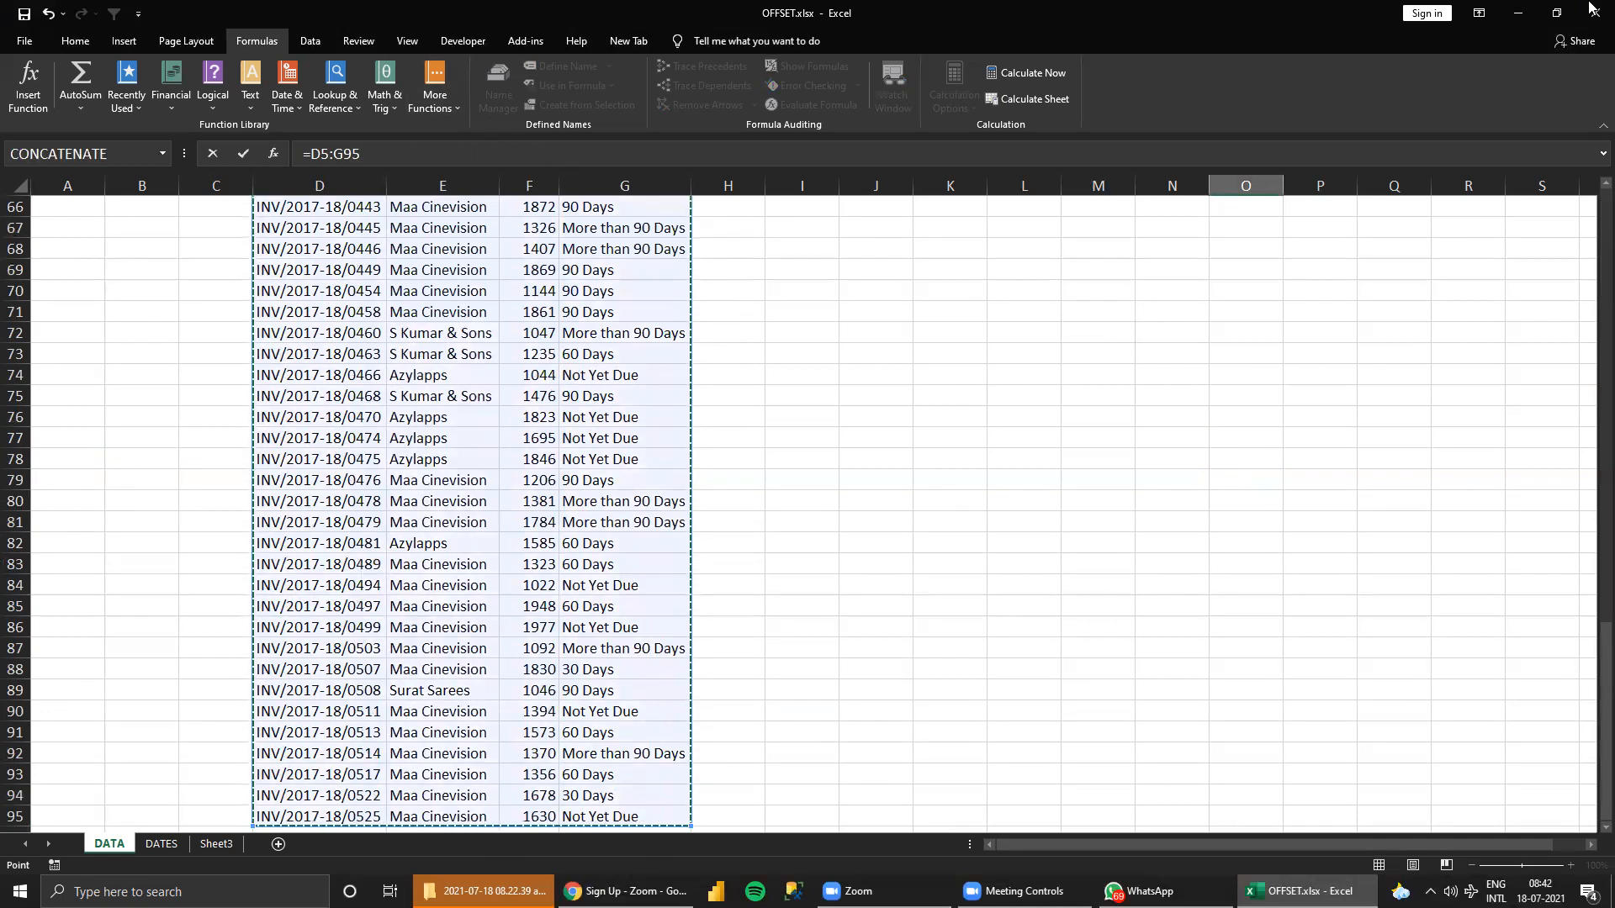
pyautogui.press('Return')
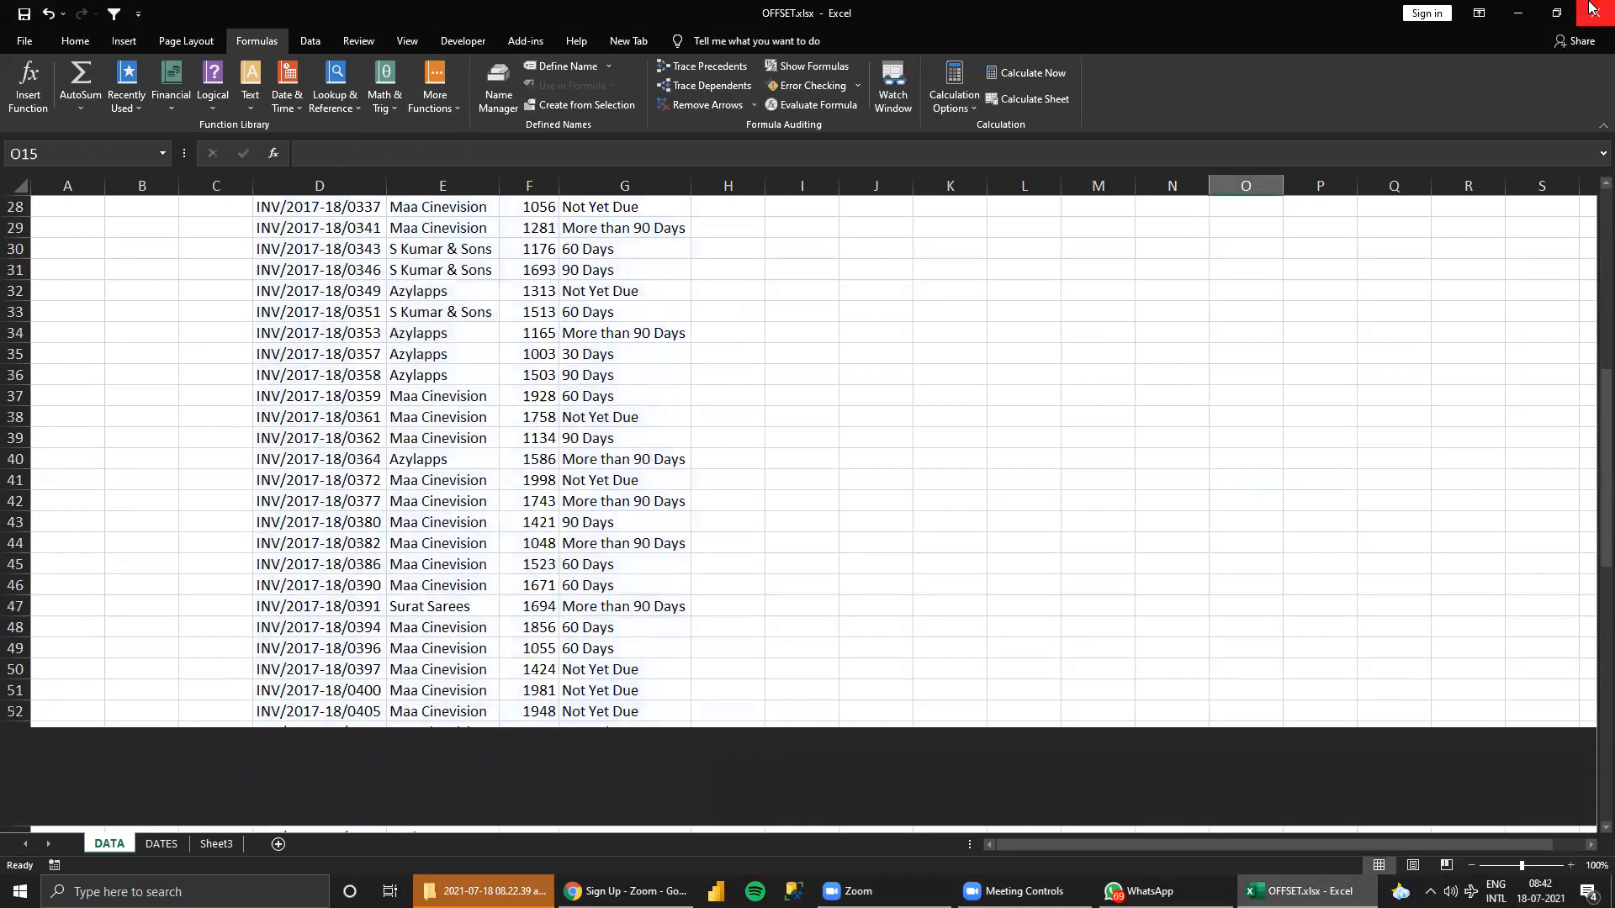
# Compare the OFFSET formula in O12 with the direct range reference in O14.
pyautogui.press('Up')
pyautogui.press('Up')
pyautogui.press('Up')
pyautogui.press('Up')
pyautogui.press('Down')
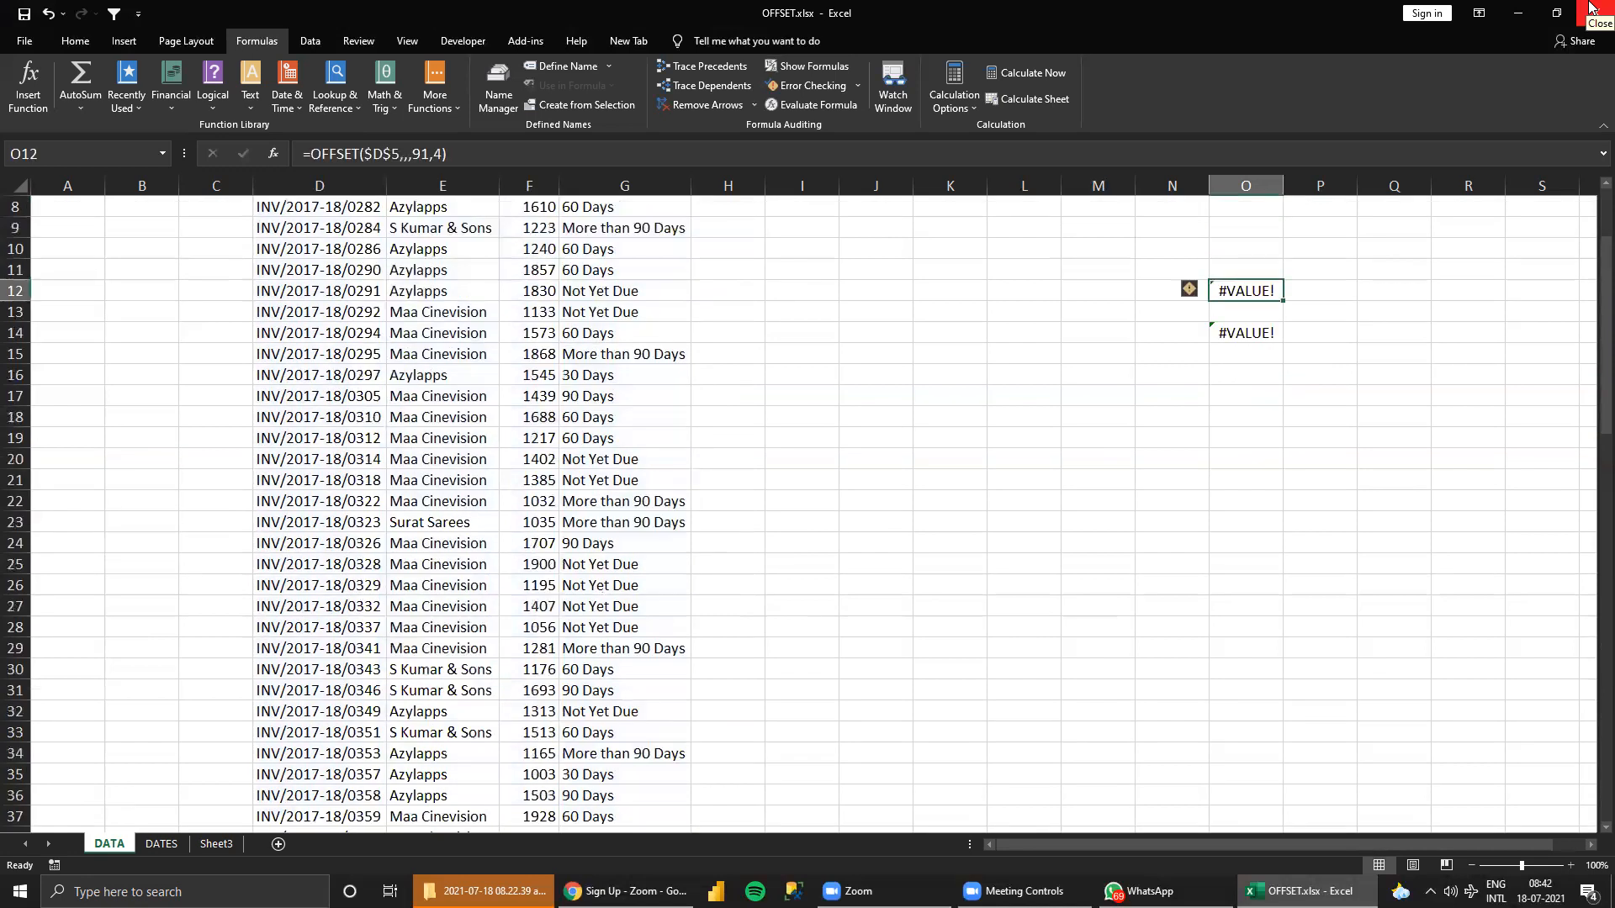
pyautogui.press('Down')
pyautogui.press('Down')
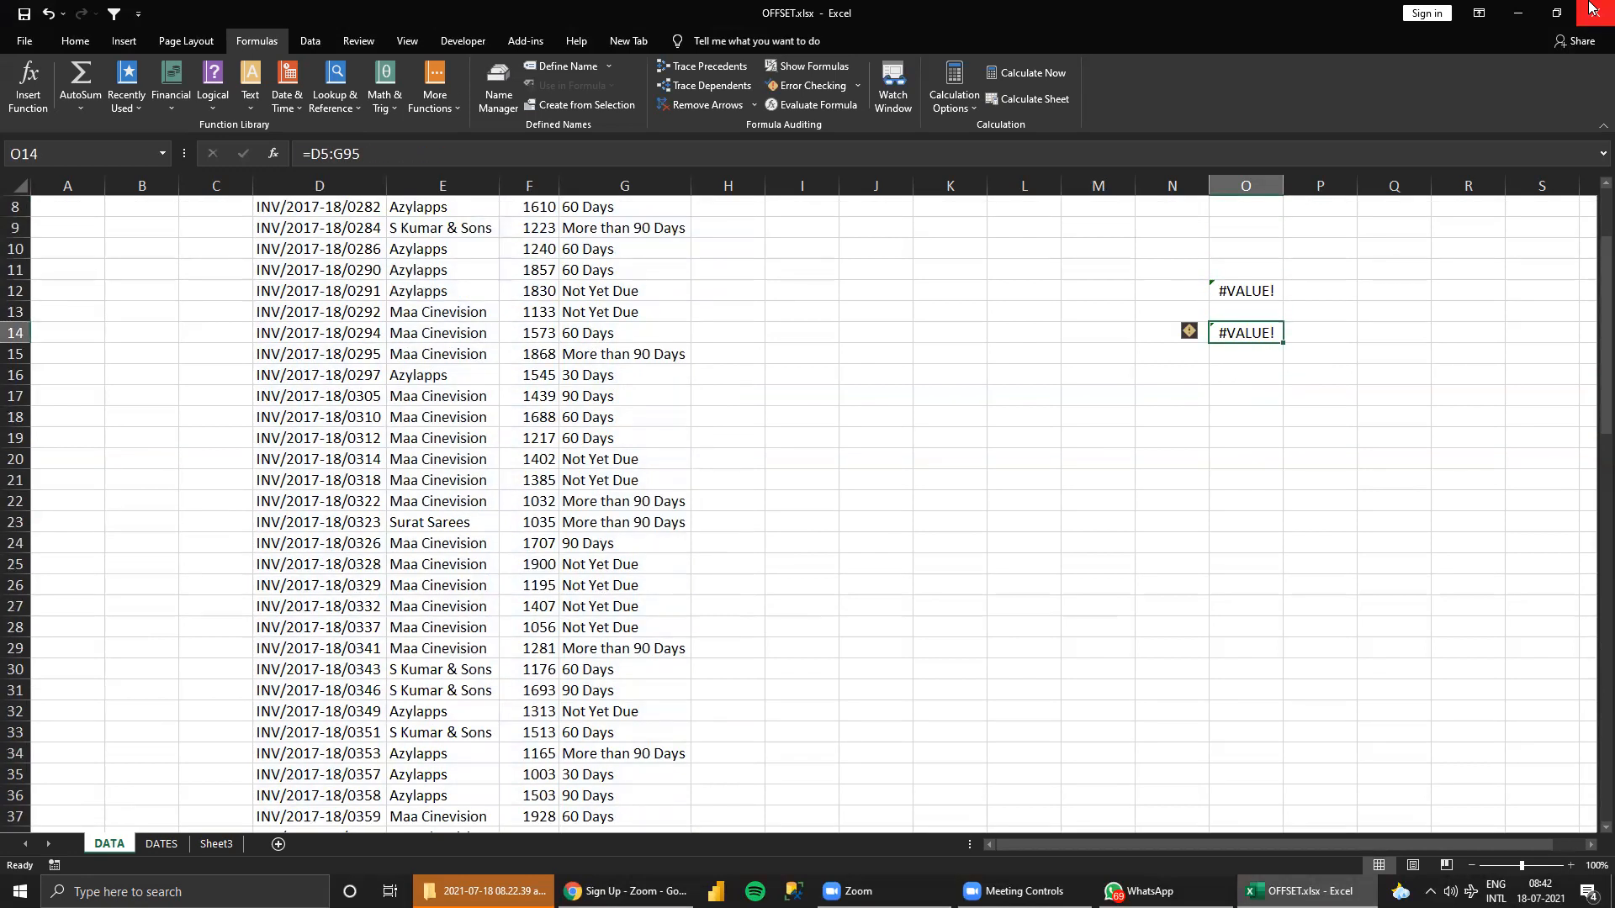
pyautogui.press('Up')
pyautogui.press('Up')
pyautogui.press('Up')
pyautogui.press('Down')
pyautogui.press('Down')
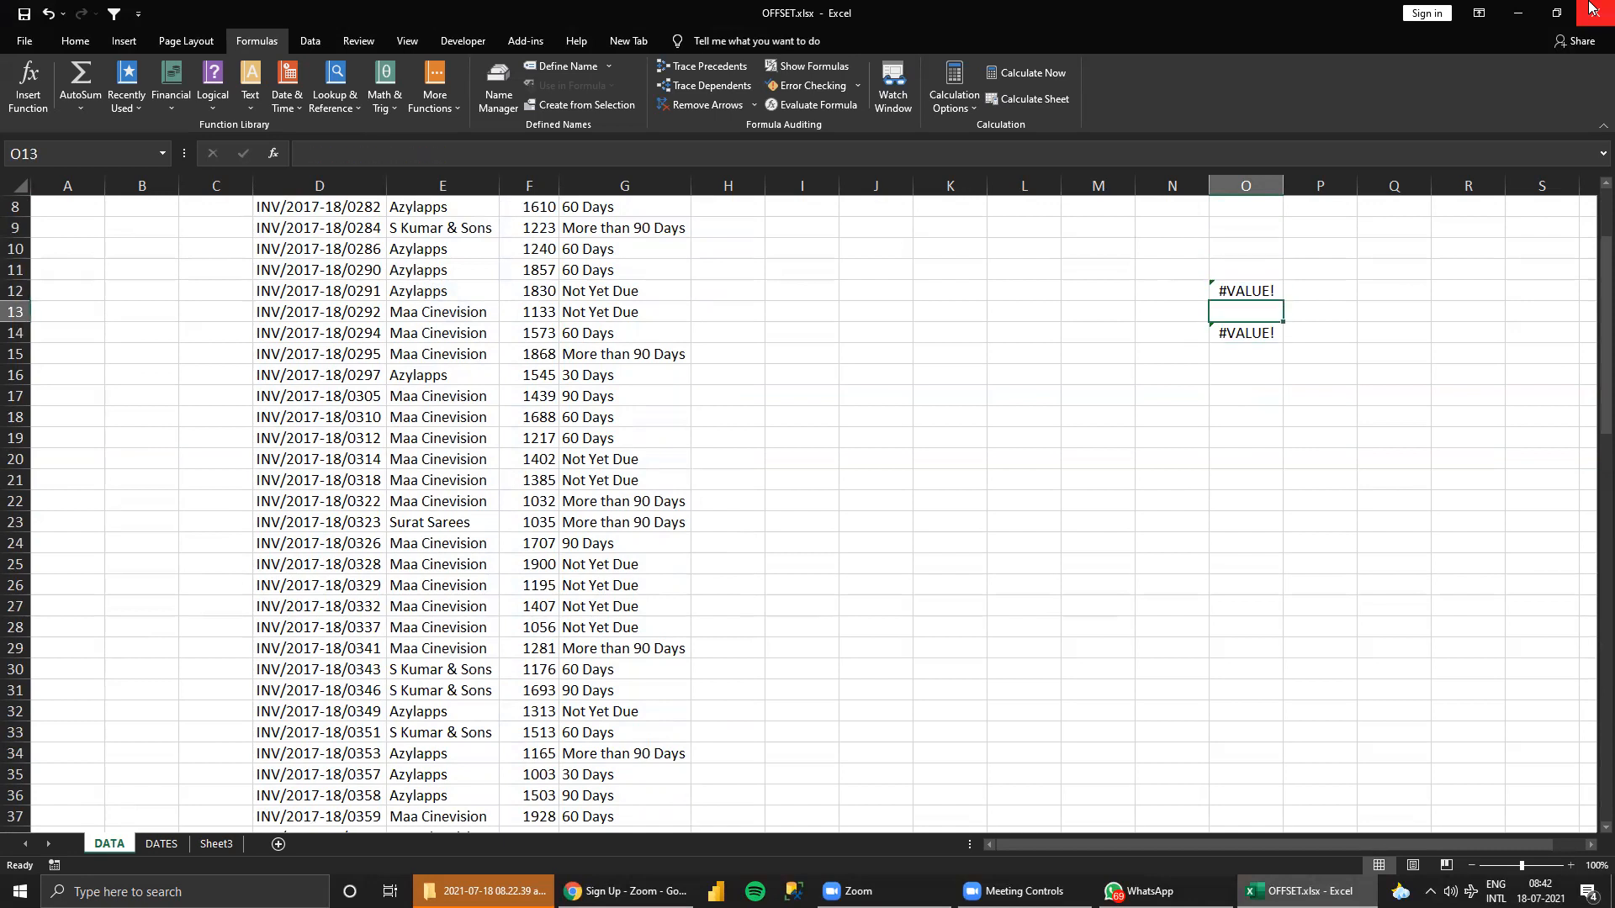
pyautogui.press('Down')
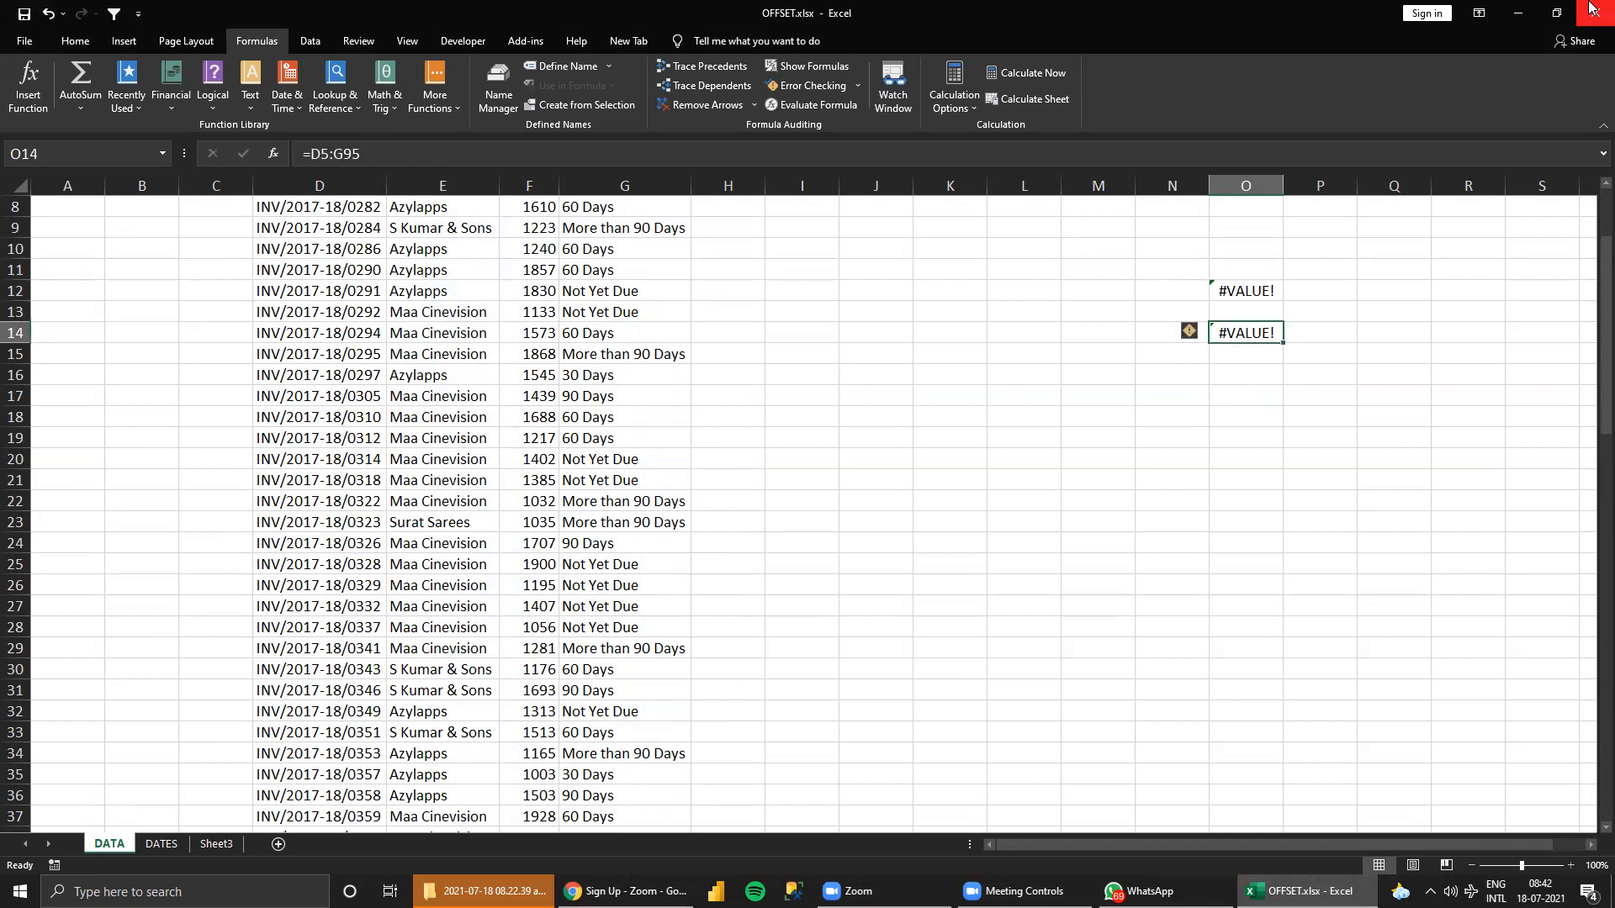
pyautogui.press('Up')
pyautogui.press('Up')
pyautogui.press('Down')
pyautogui.press('Down')
pyautogui.click(1247, 296)
pyautogui.click(1255, 332)
pyautogui.click(1252, 271)
pyautogui.click(1253, 332)
pyautogui.click(1246, 271)
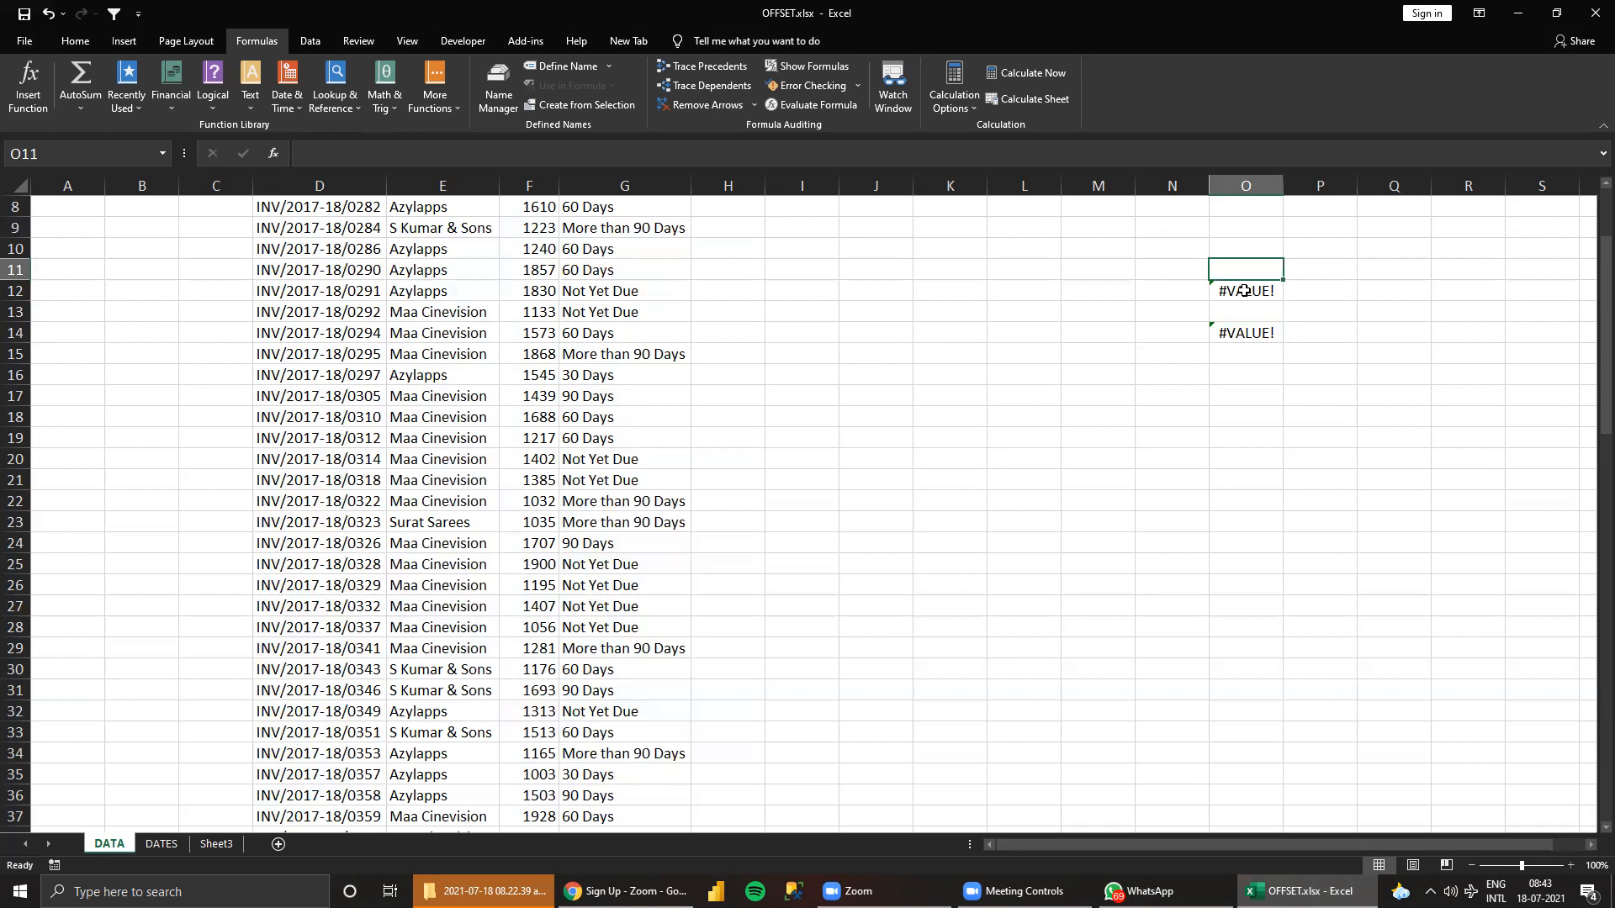
pyautogui.click(1245, 290)
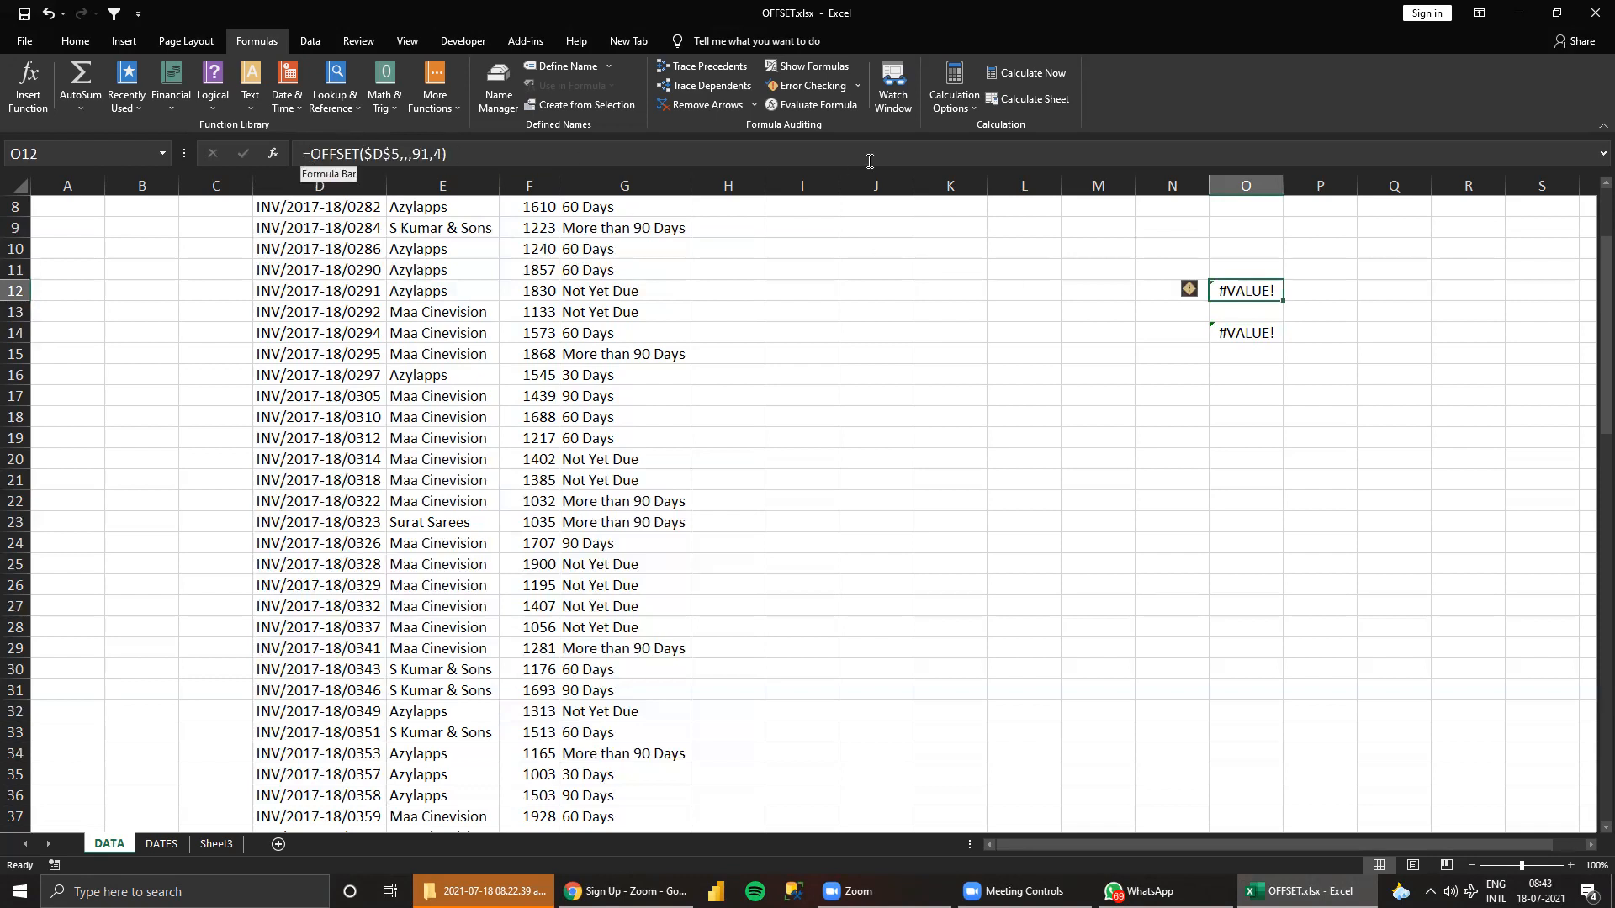
pyautogui.click(1241, 332)
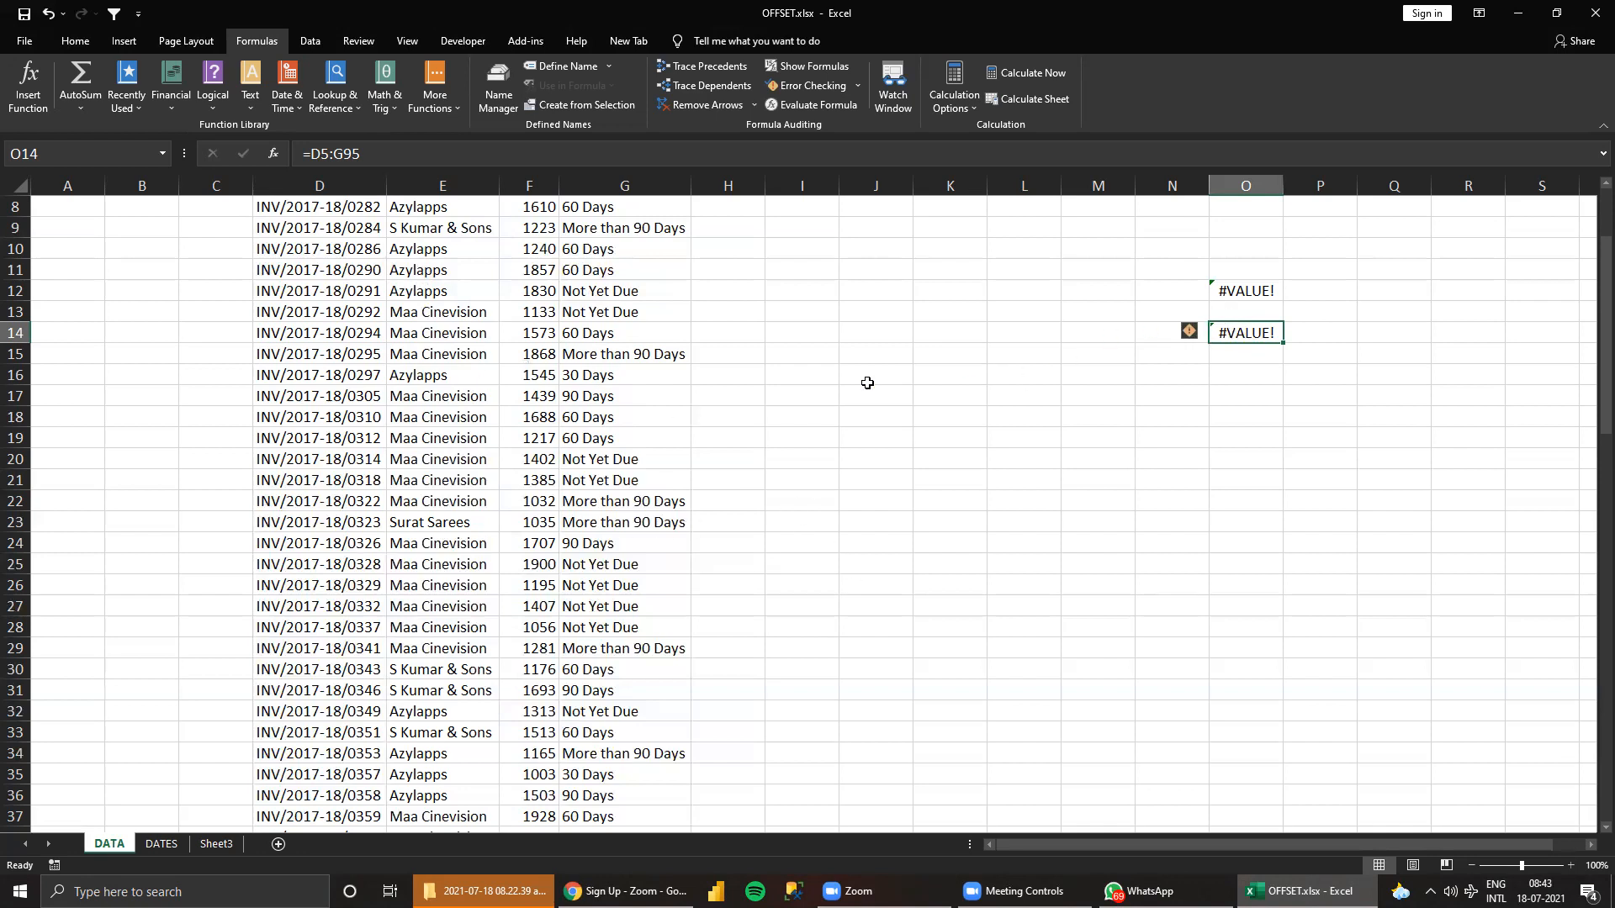
pyautogui.click(1255, 292)
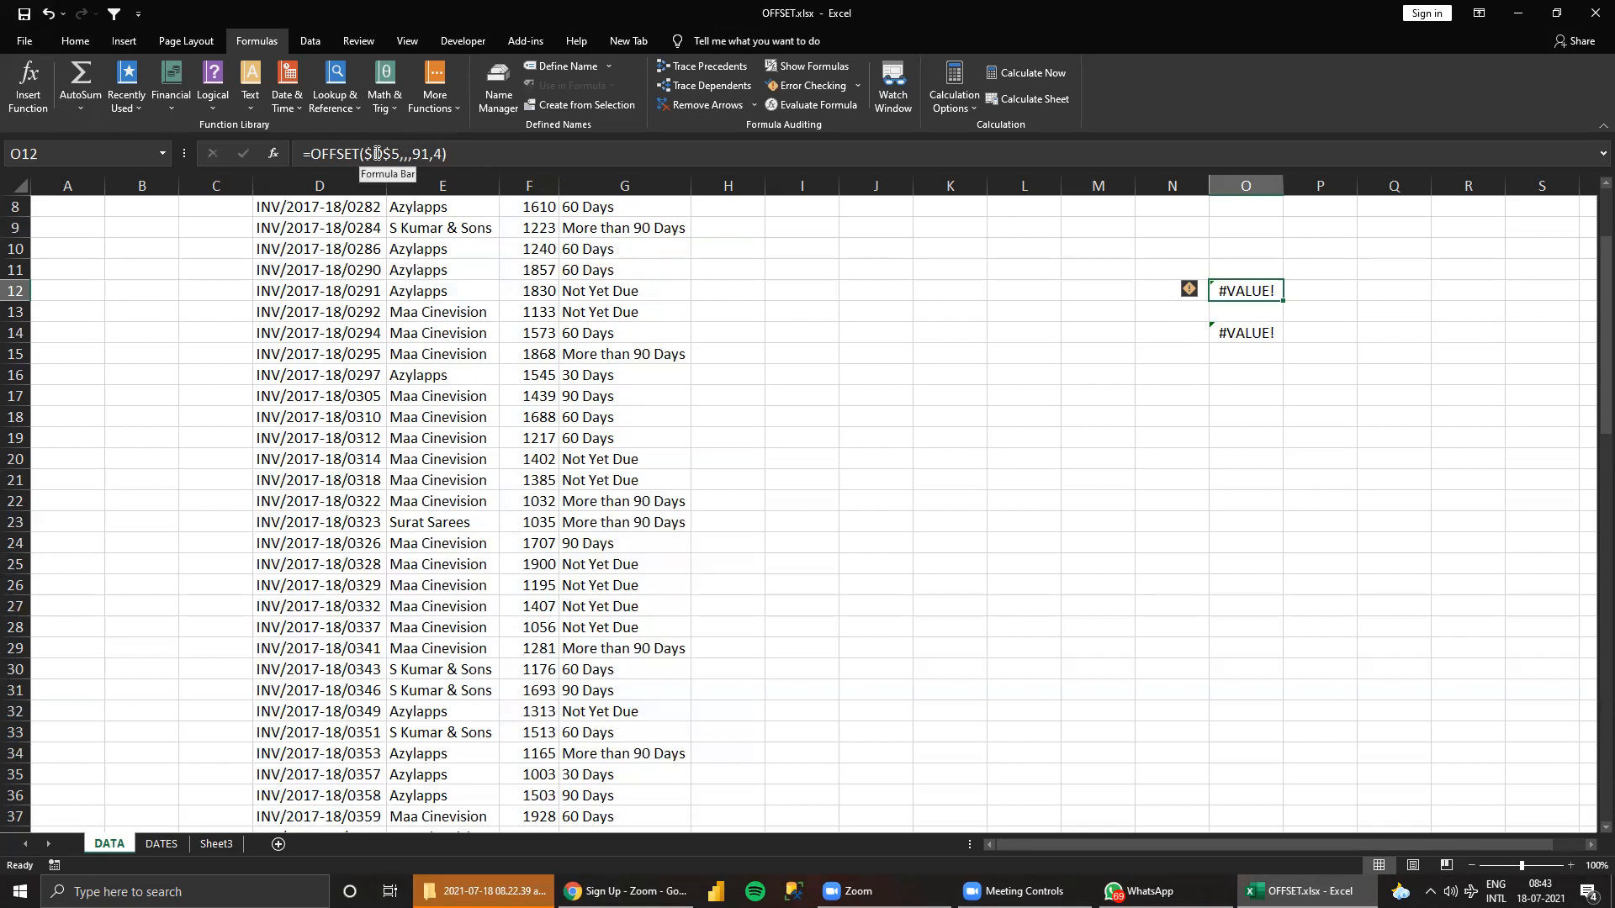
# Examine the row count in M5 and column count in M6 against the range reference in O14.
pyautogui.scroll(3, 742, 370)
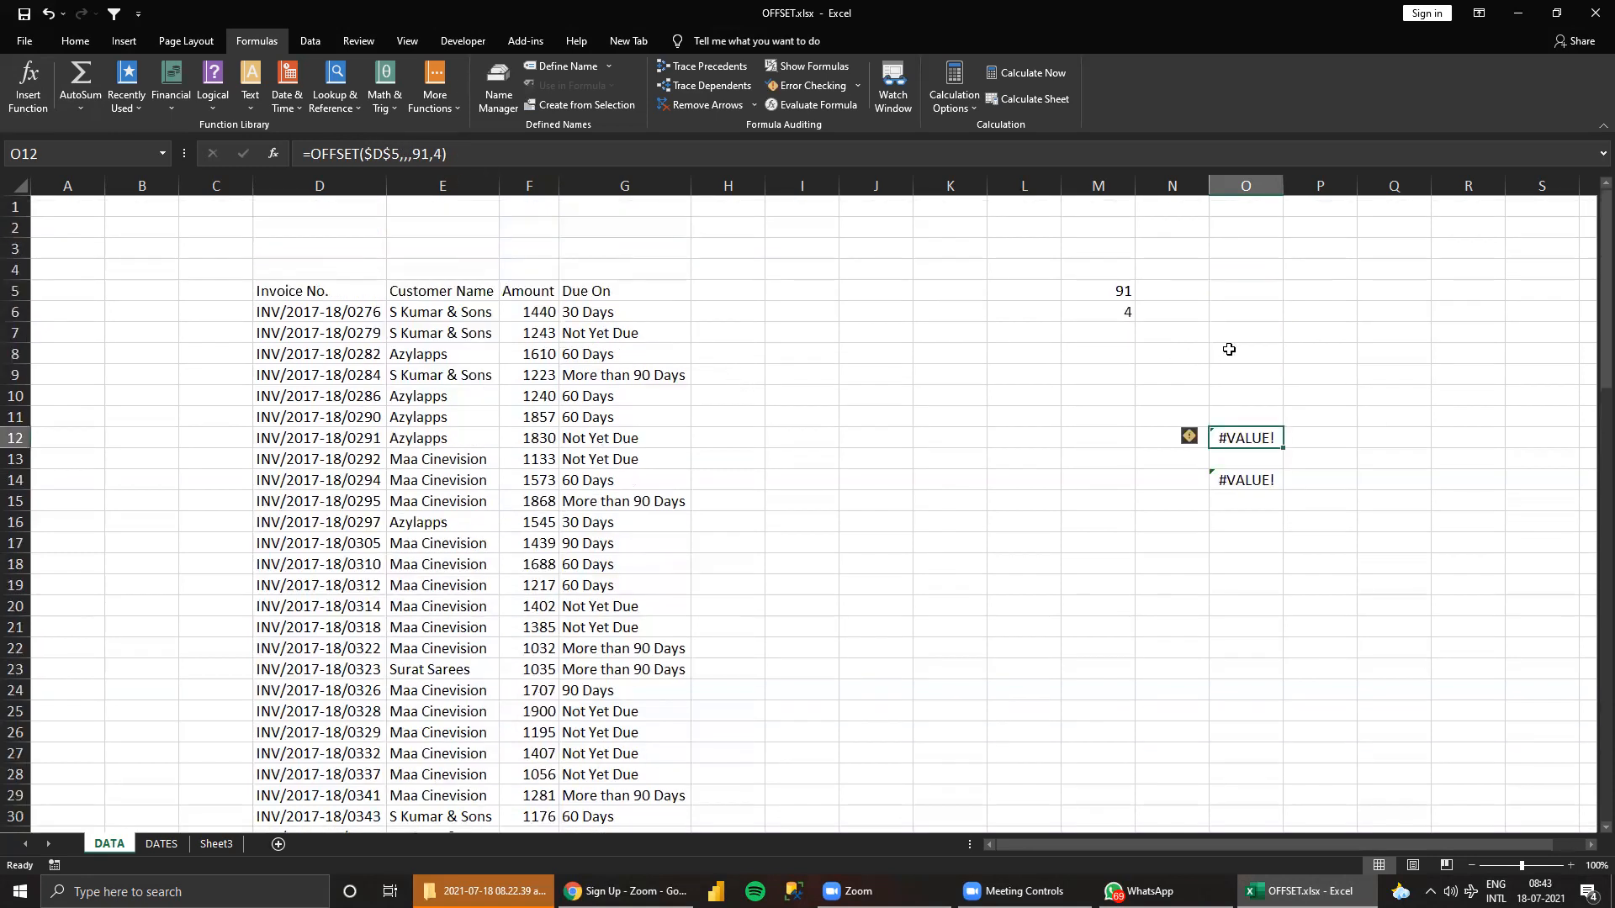
pyautogui.click(1112, 291)
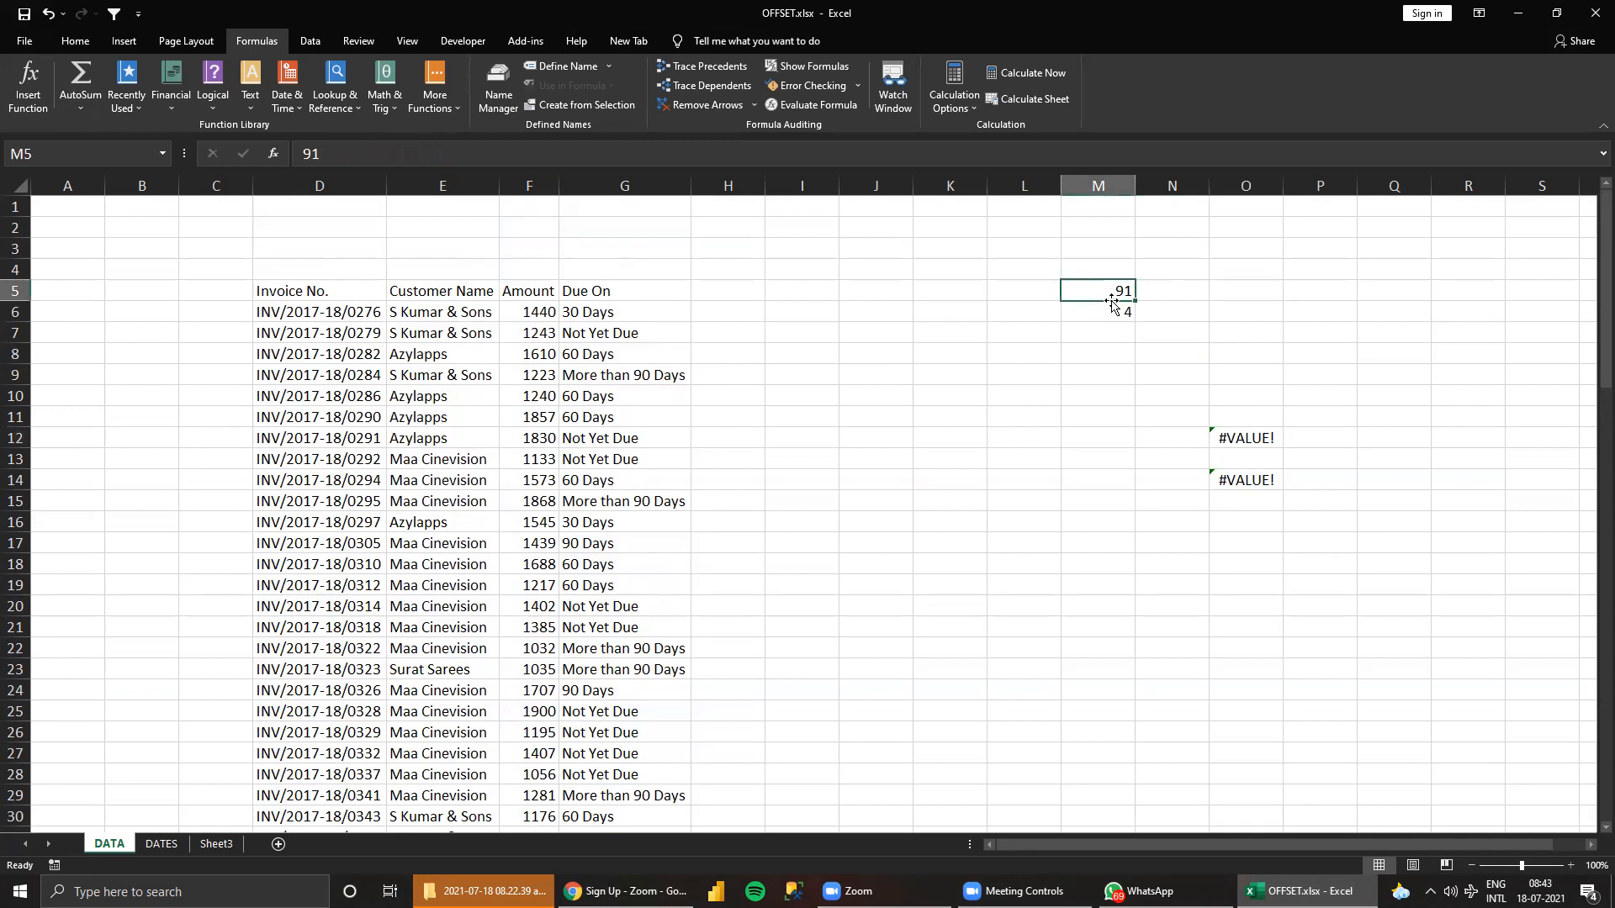
pyautogui.click(1118, 310)
pyautogui.click(1115, 290)
pyautogui.click(1126, 313)
pyautogui.click(1121, 289)
pyautogui.click(1119, 312)
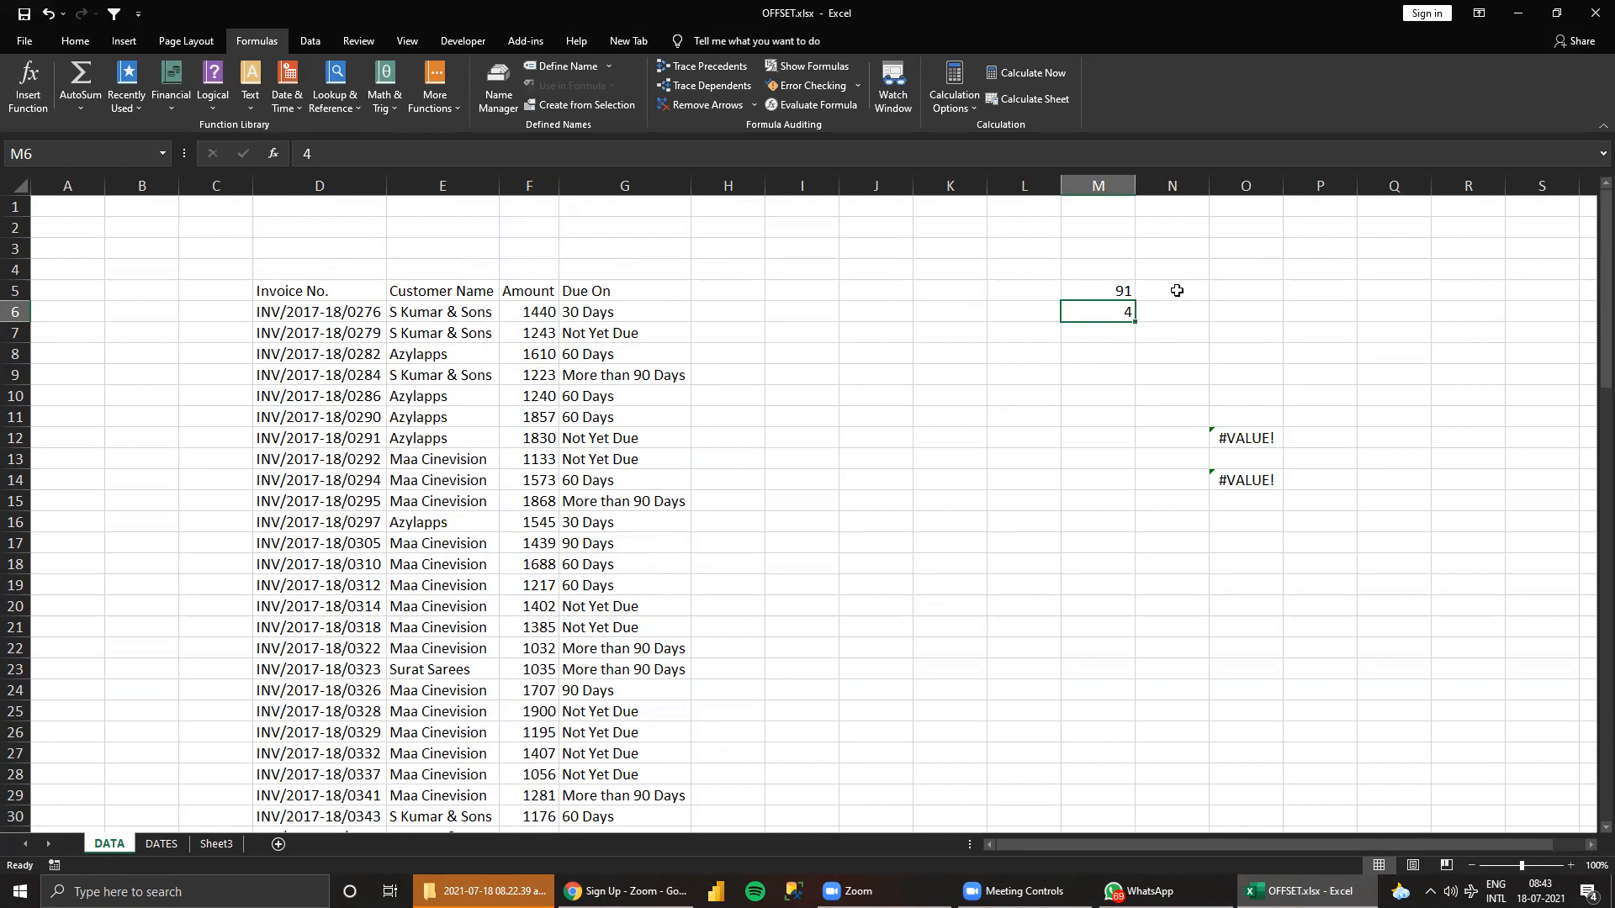
pyautogui.click(1251, 480)
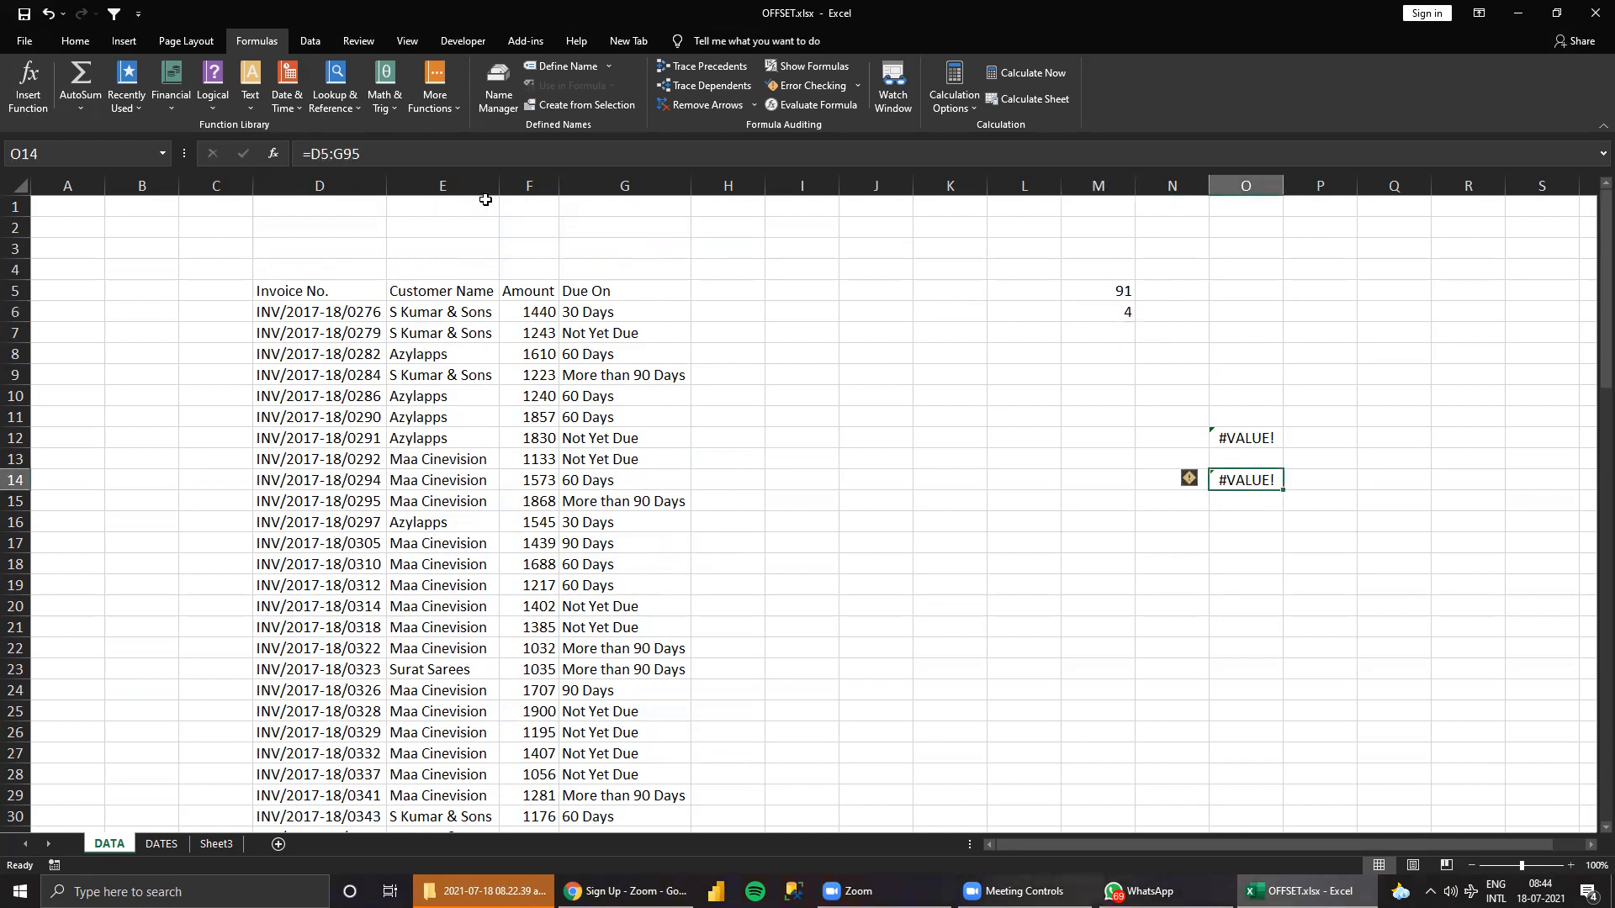
# Replace the fixed row count in M5 with =COUNTA(D:D) to count the filled cells in column D.
pyautogui.click(1245, 433)
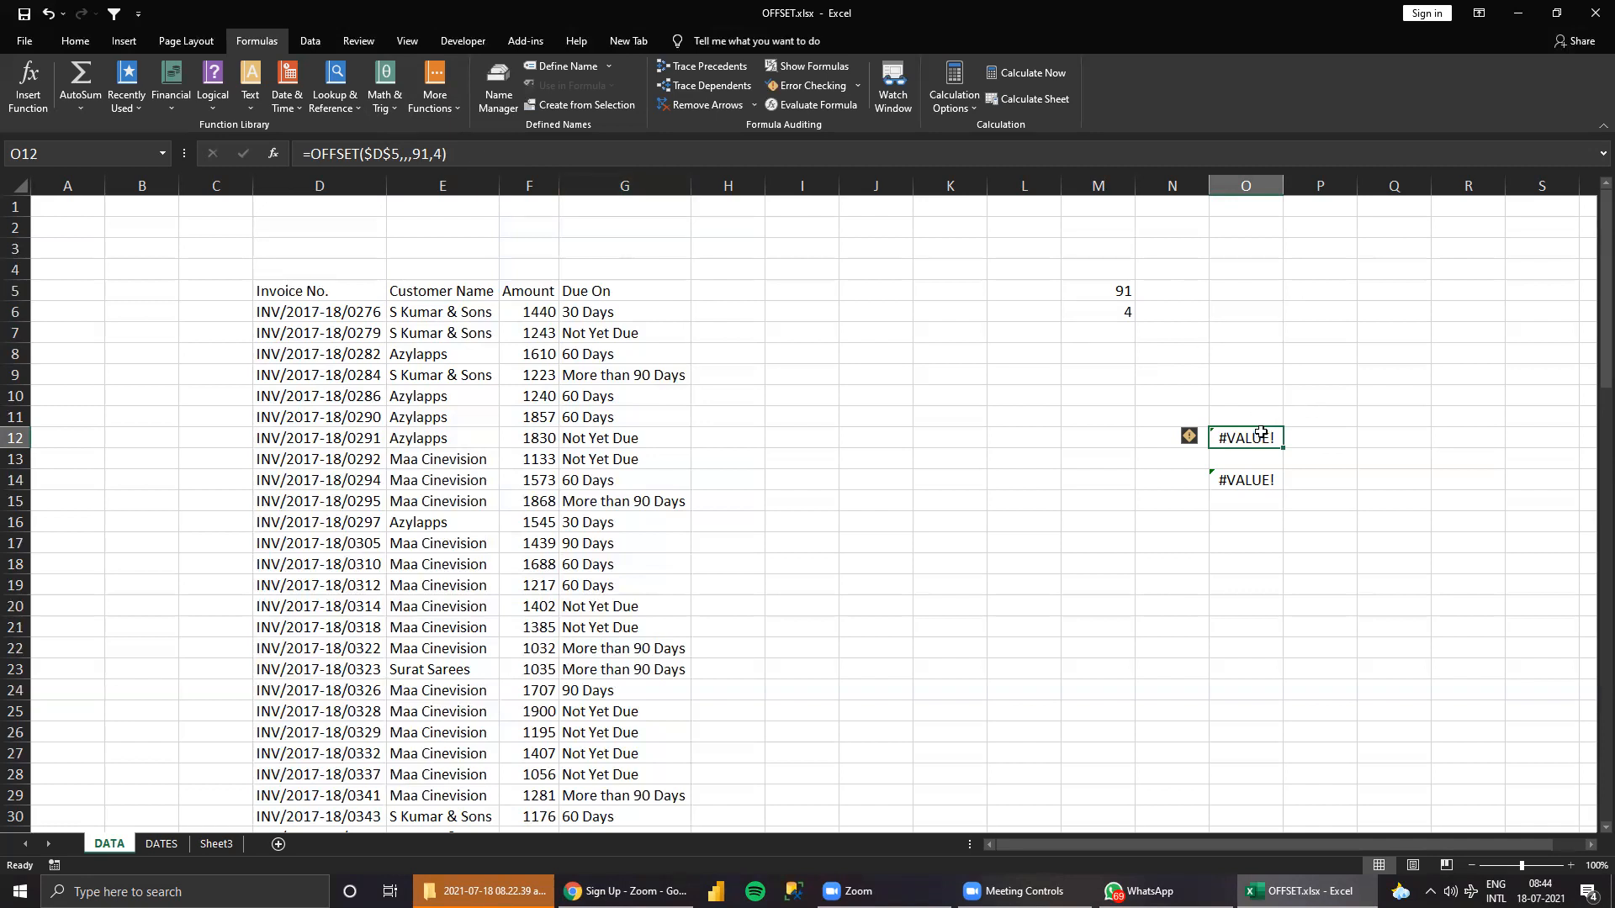
pyautogui.moveTo(1109, 296); pyautogui.dragTo(1115, 310)
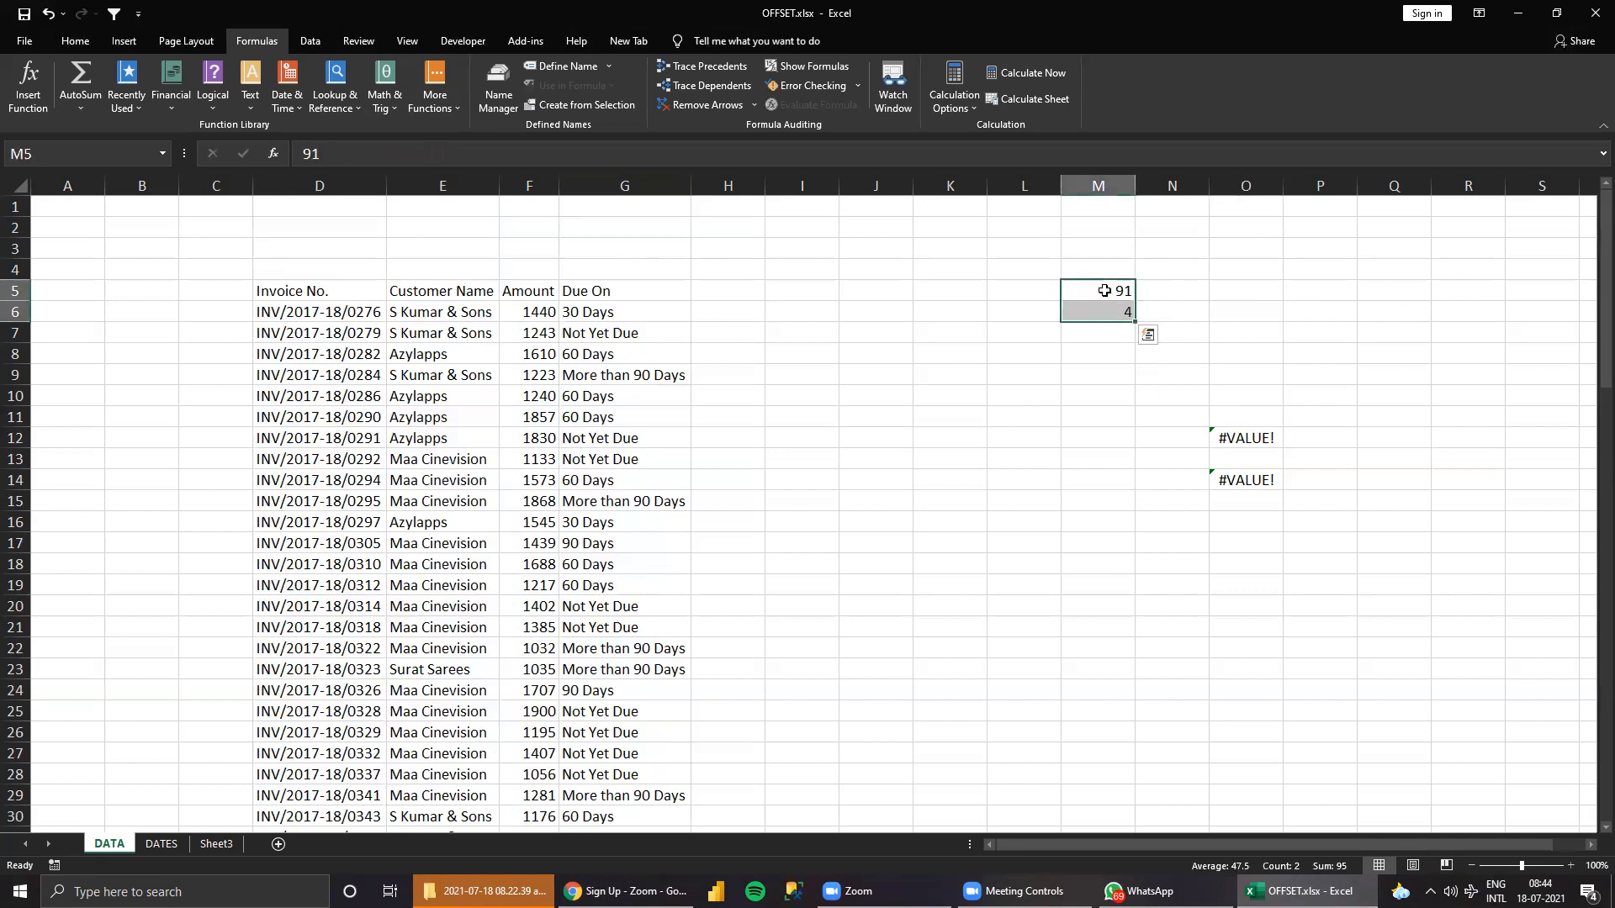
pyautogui.click(1121, 290)
pyautogui.write('=COUNT(')
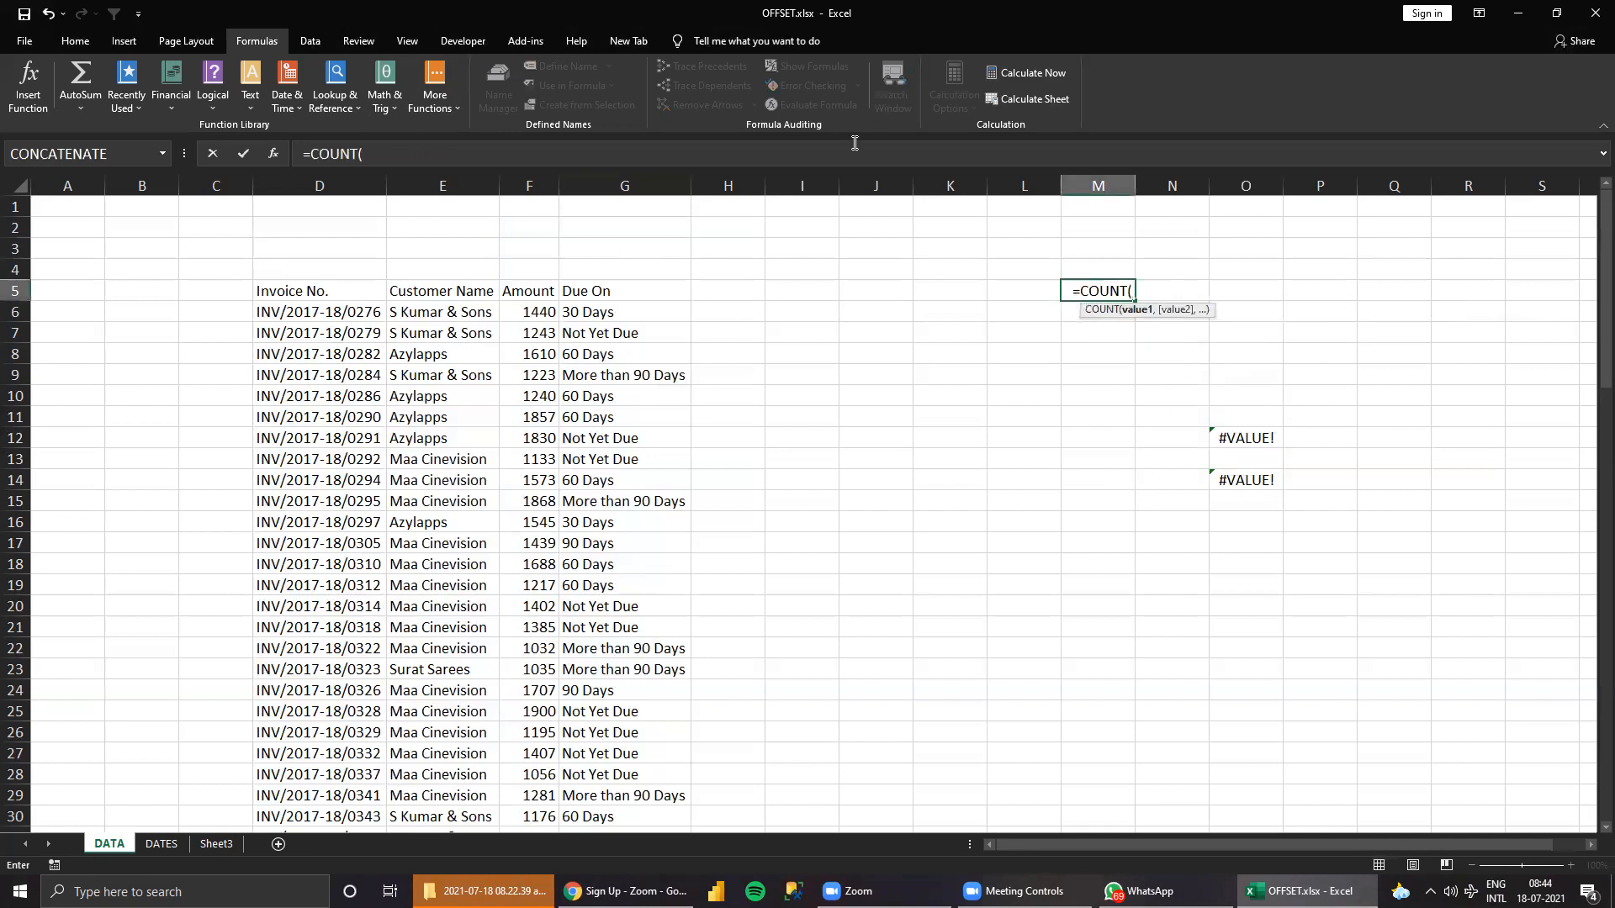
pyautogui.write('A')
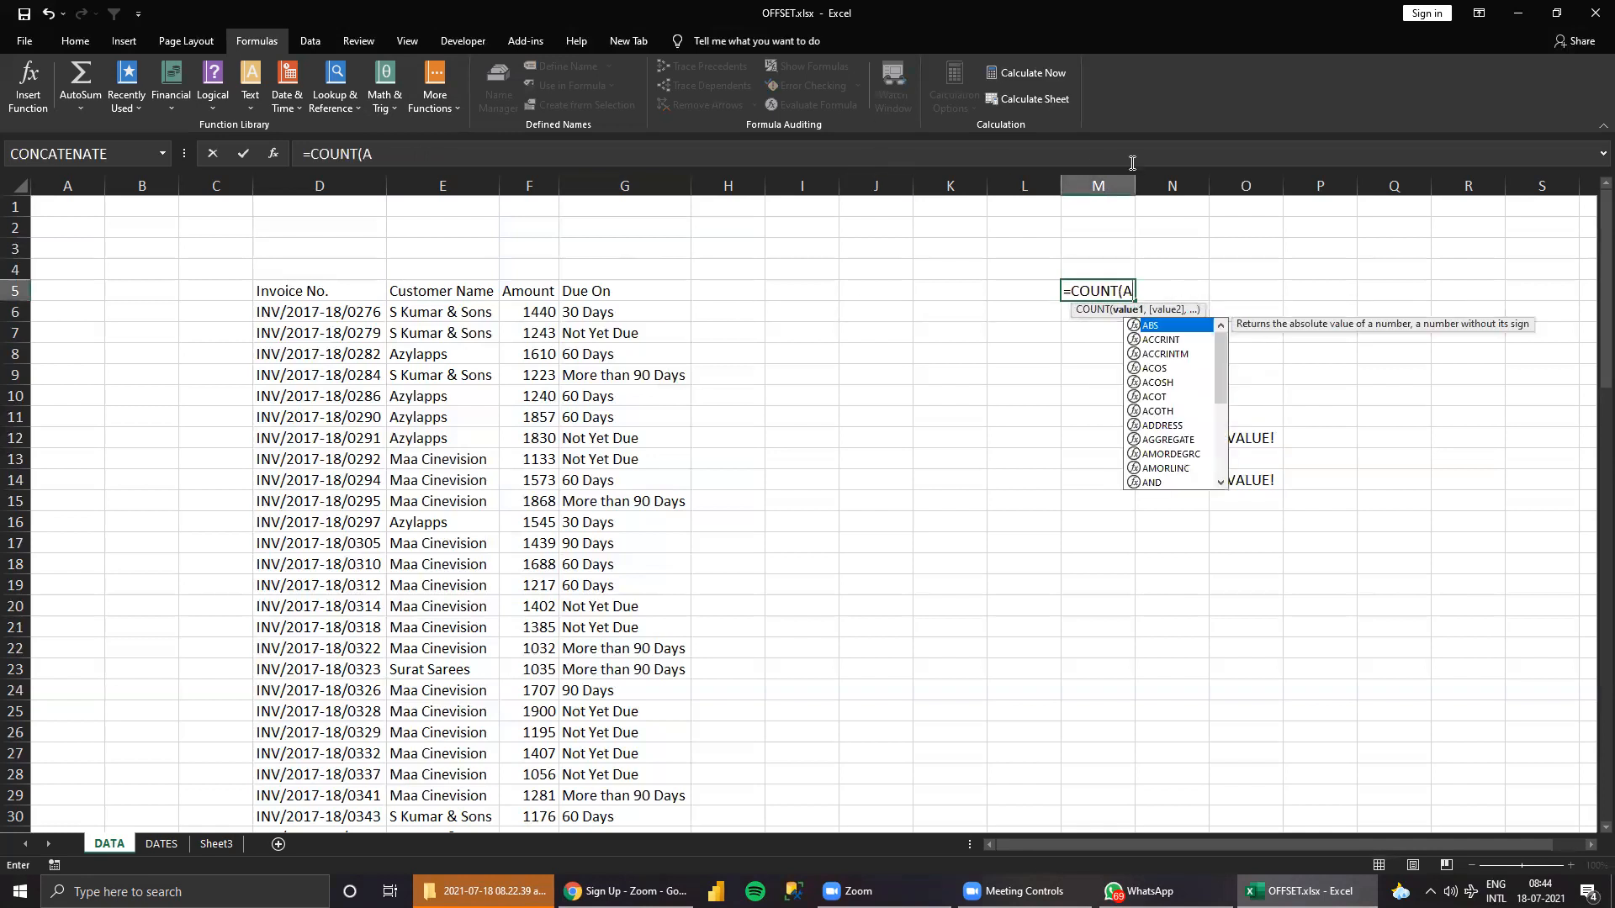
pyautogui.press('BackSpace')
pyautogui.press('BackSpace')
pyautogui.write('A')
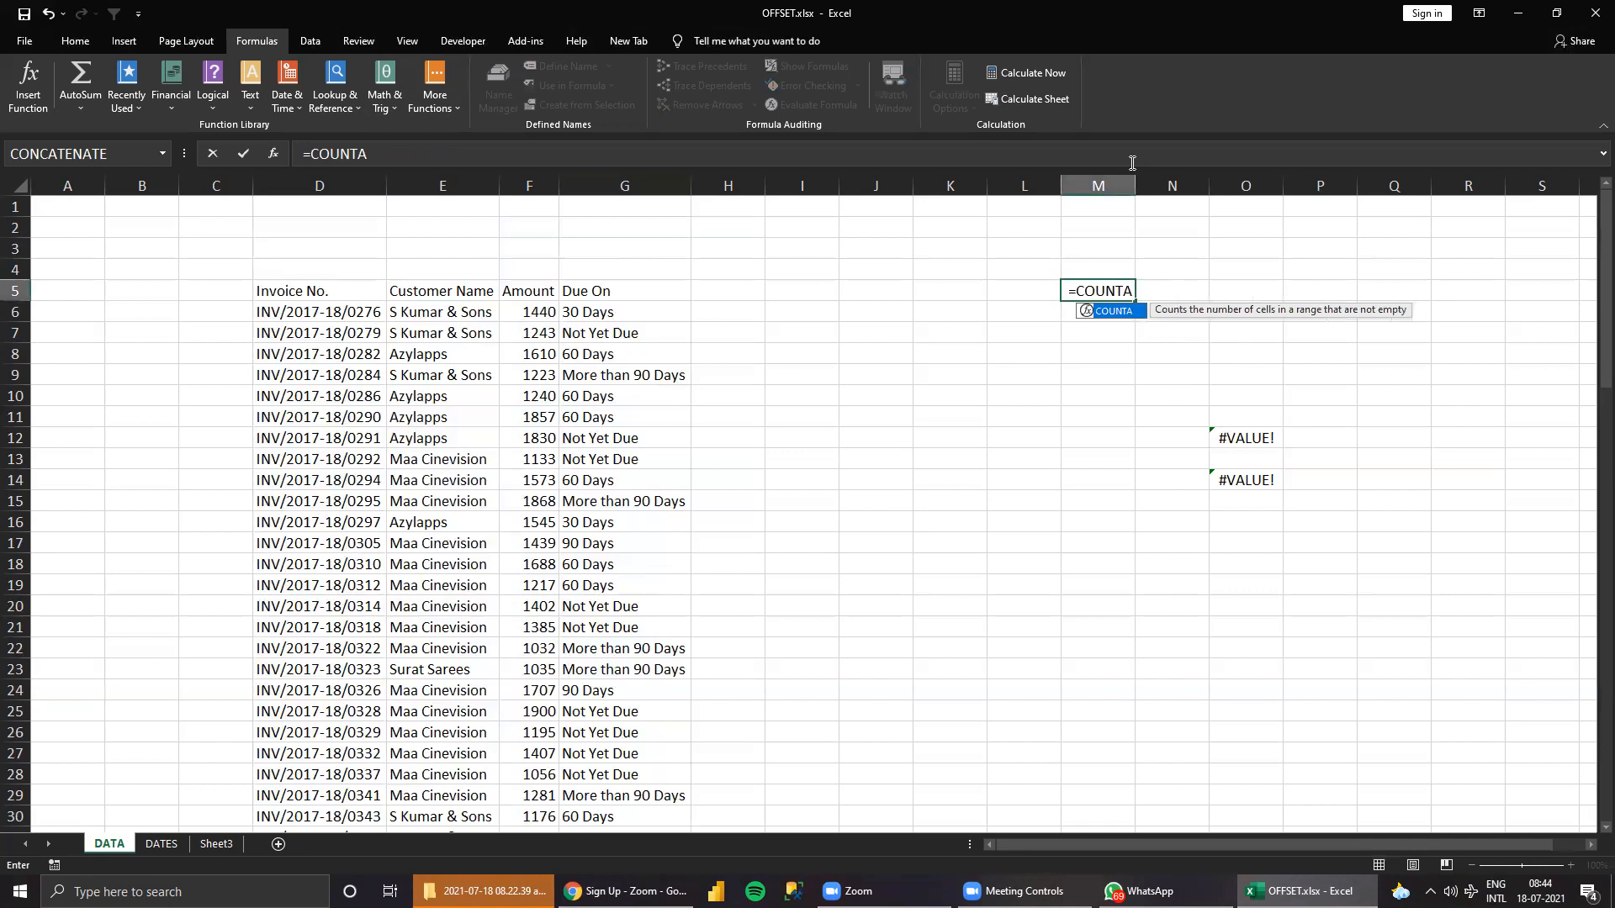
pyautogui.write('(')
pyautogui.click(281, 178)
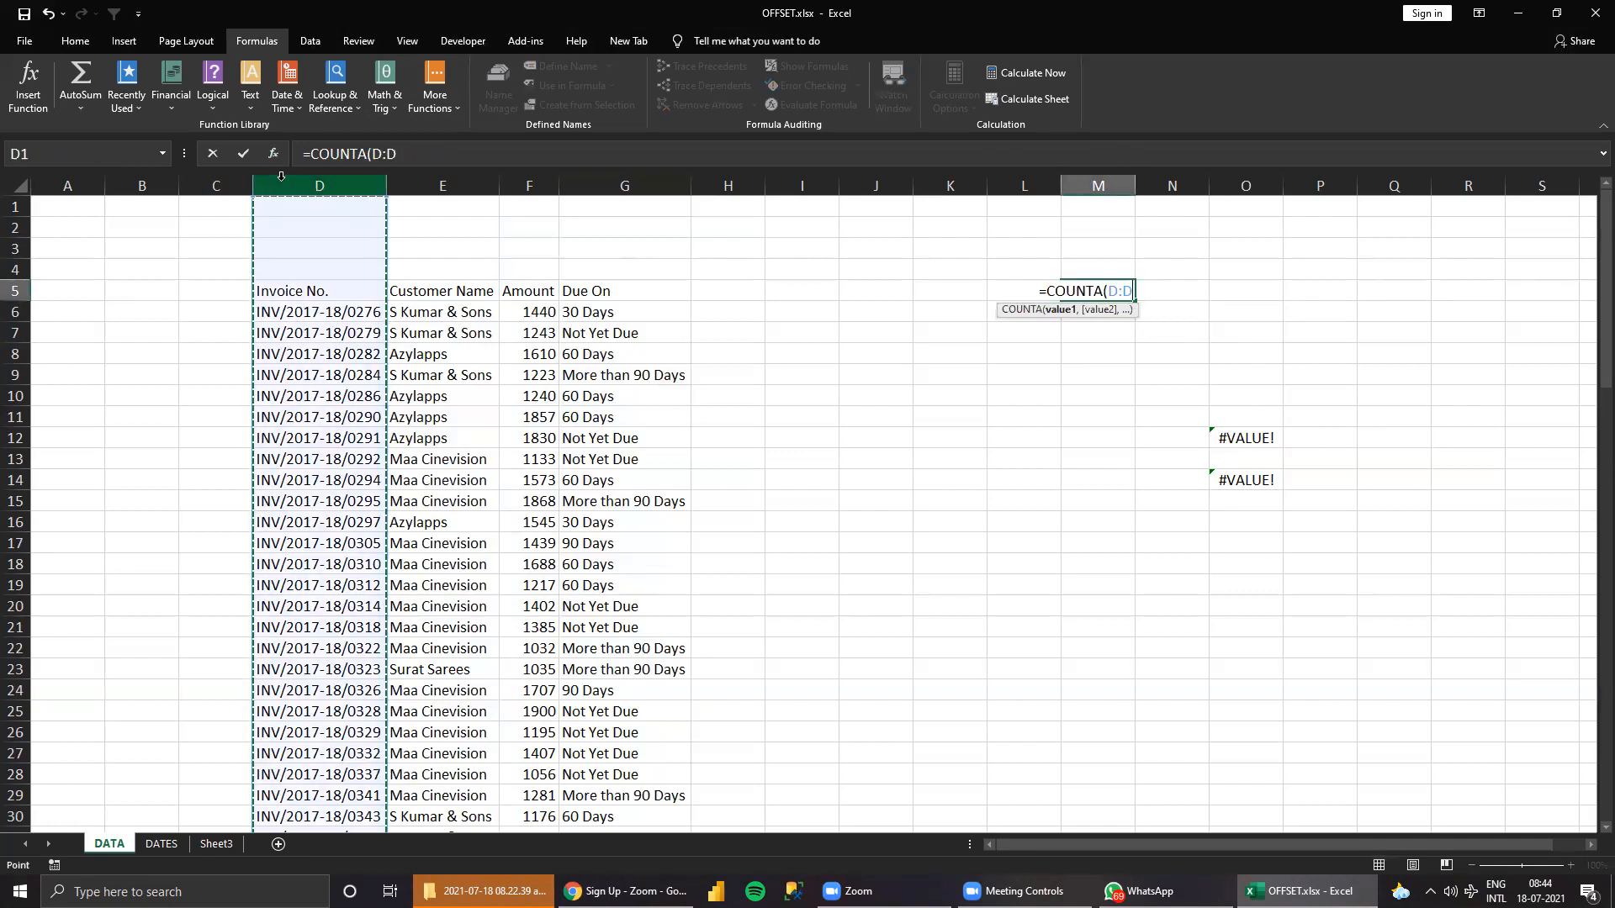
pyautogui.press('Return')
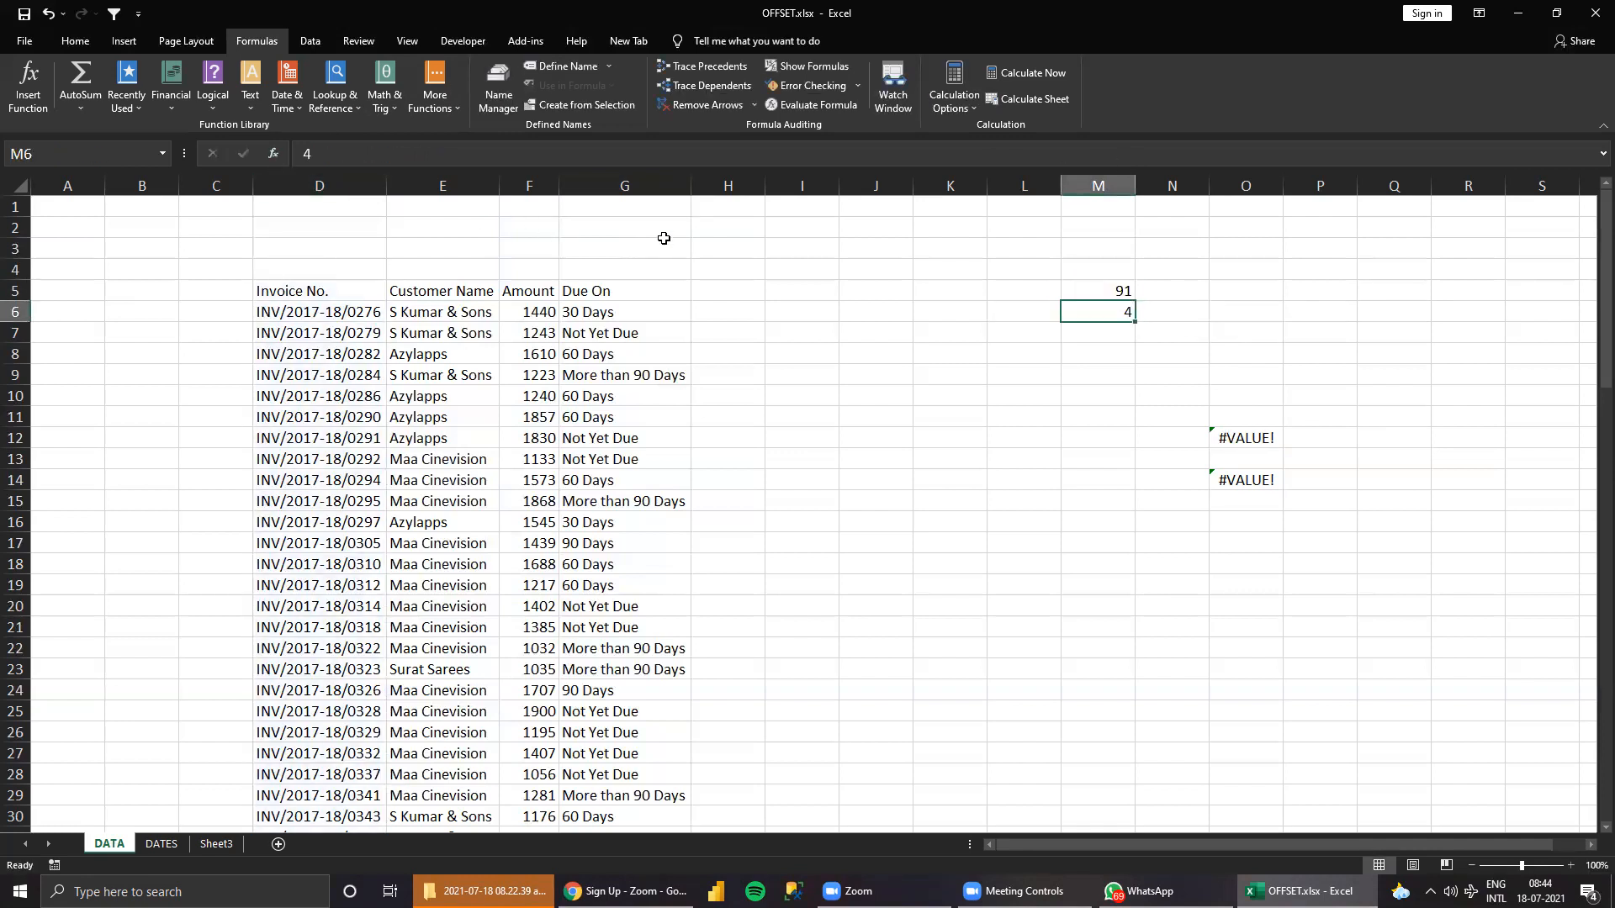
pyautogui.write('=COUNT(')
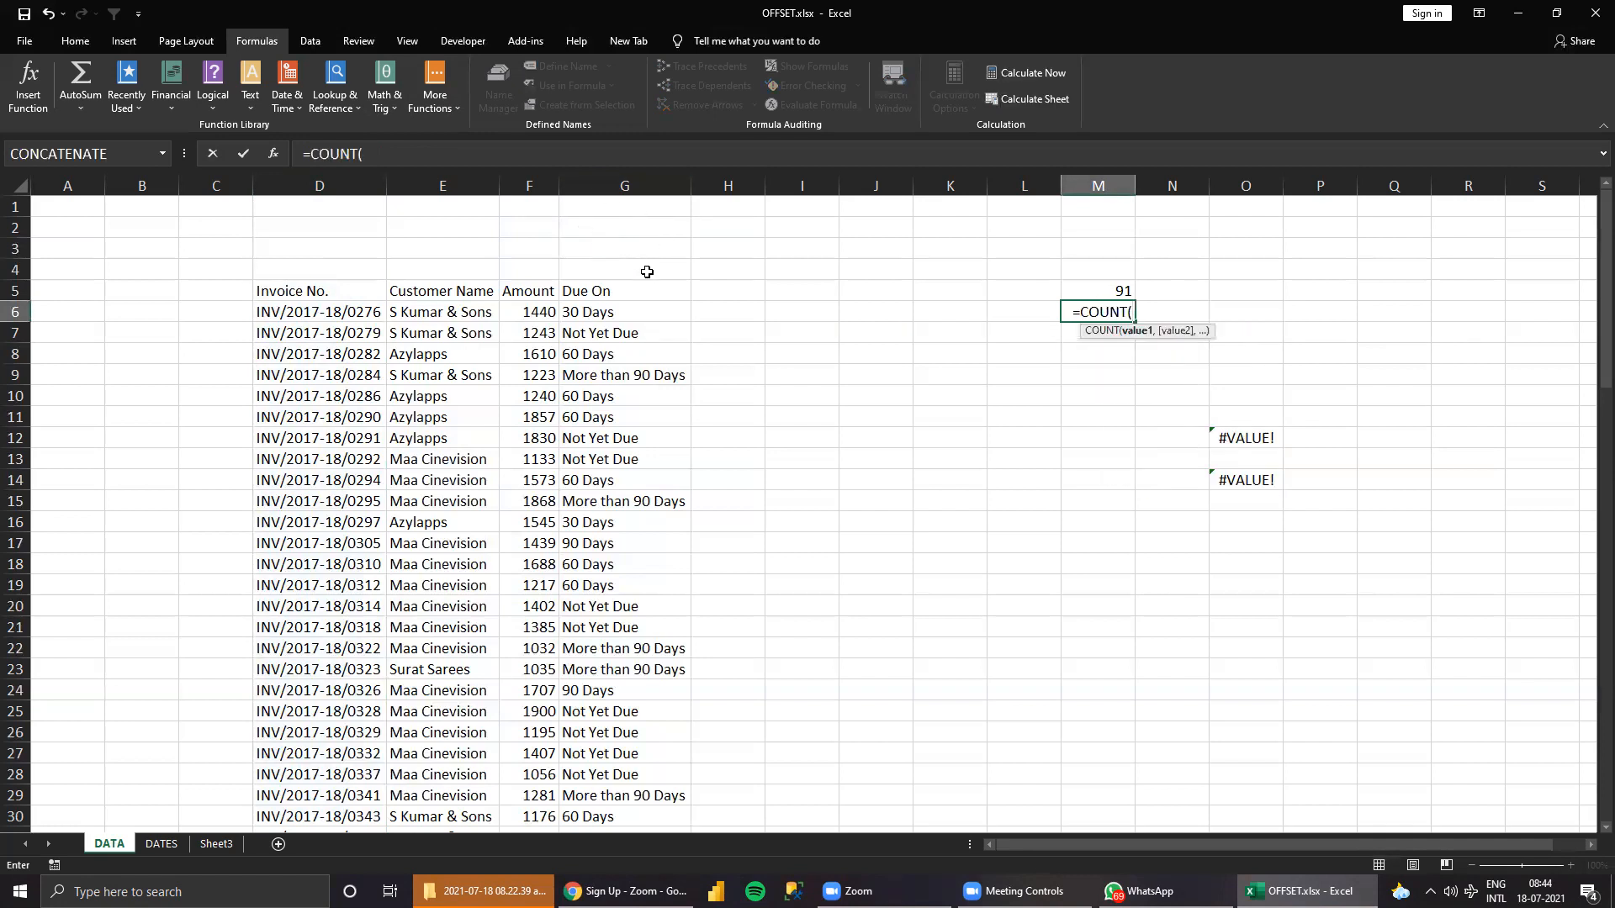
pyautogui.press('Return')
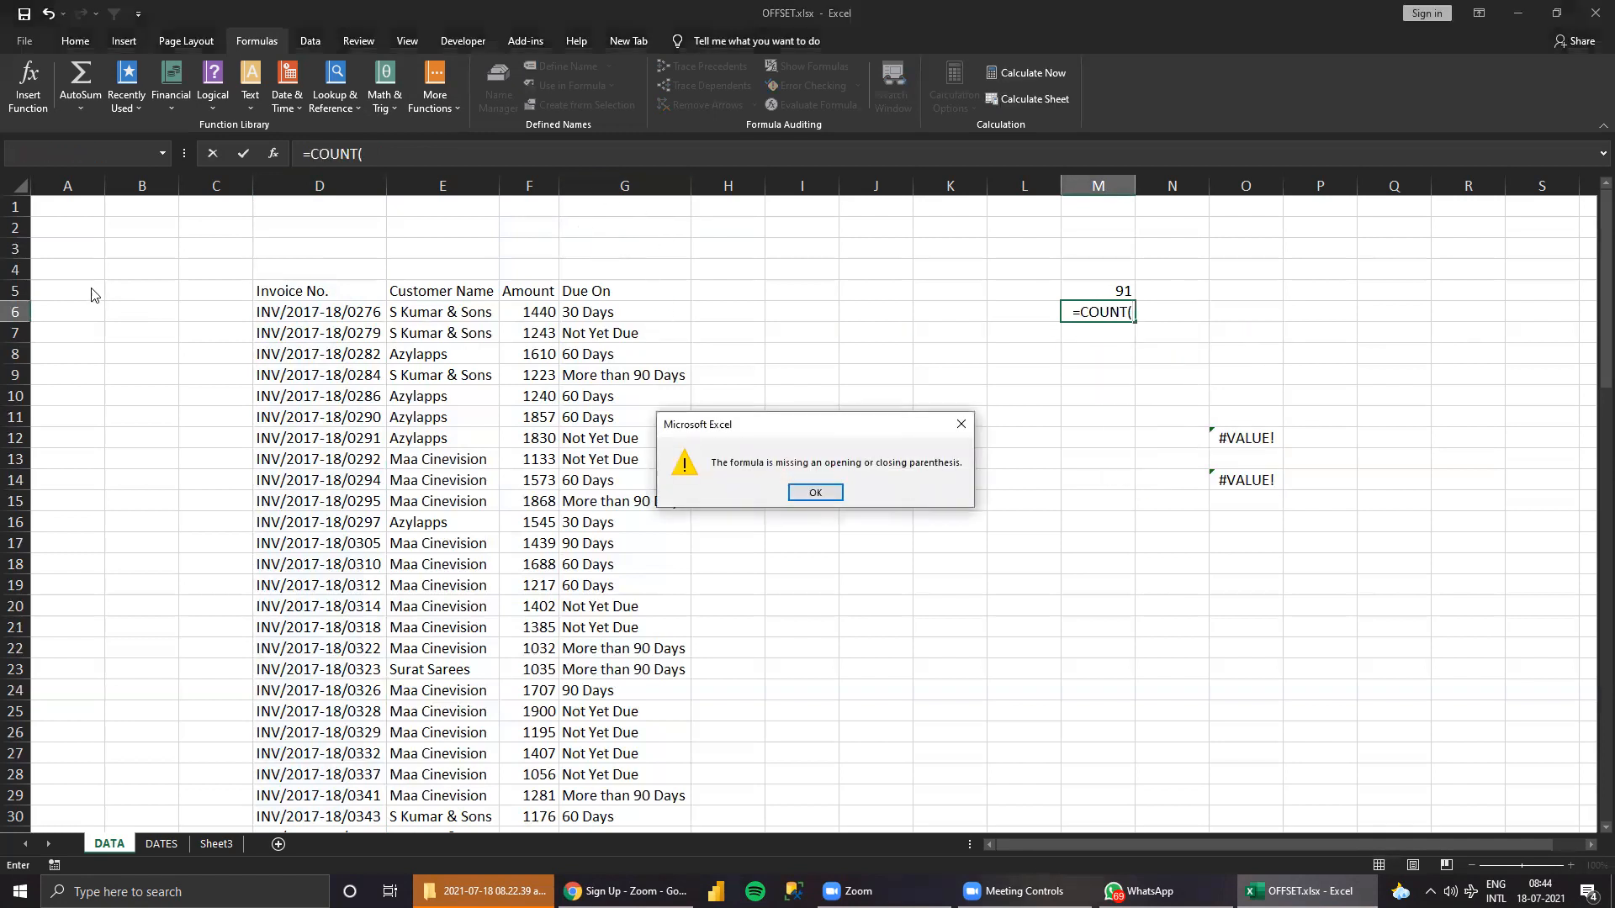
pyautogui.press('Return')
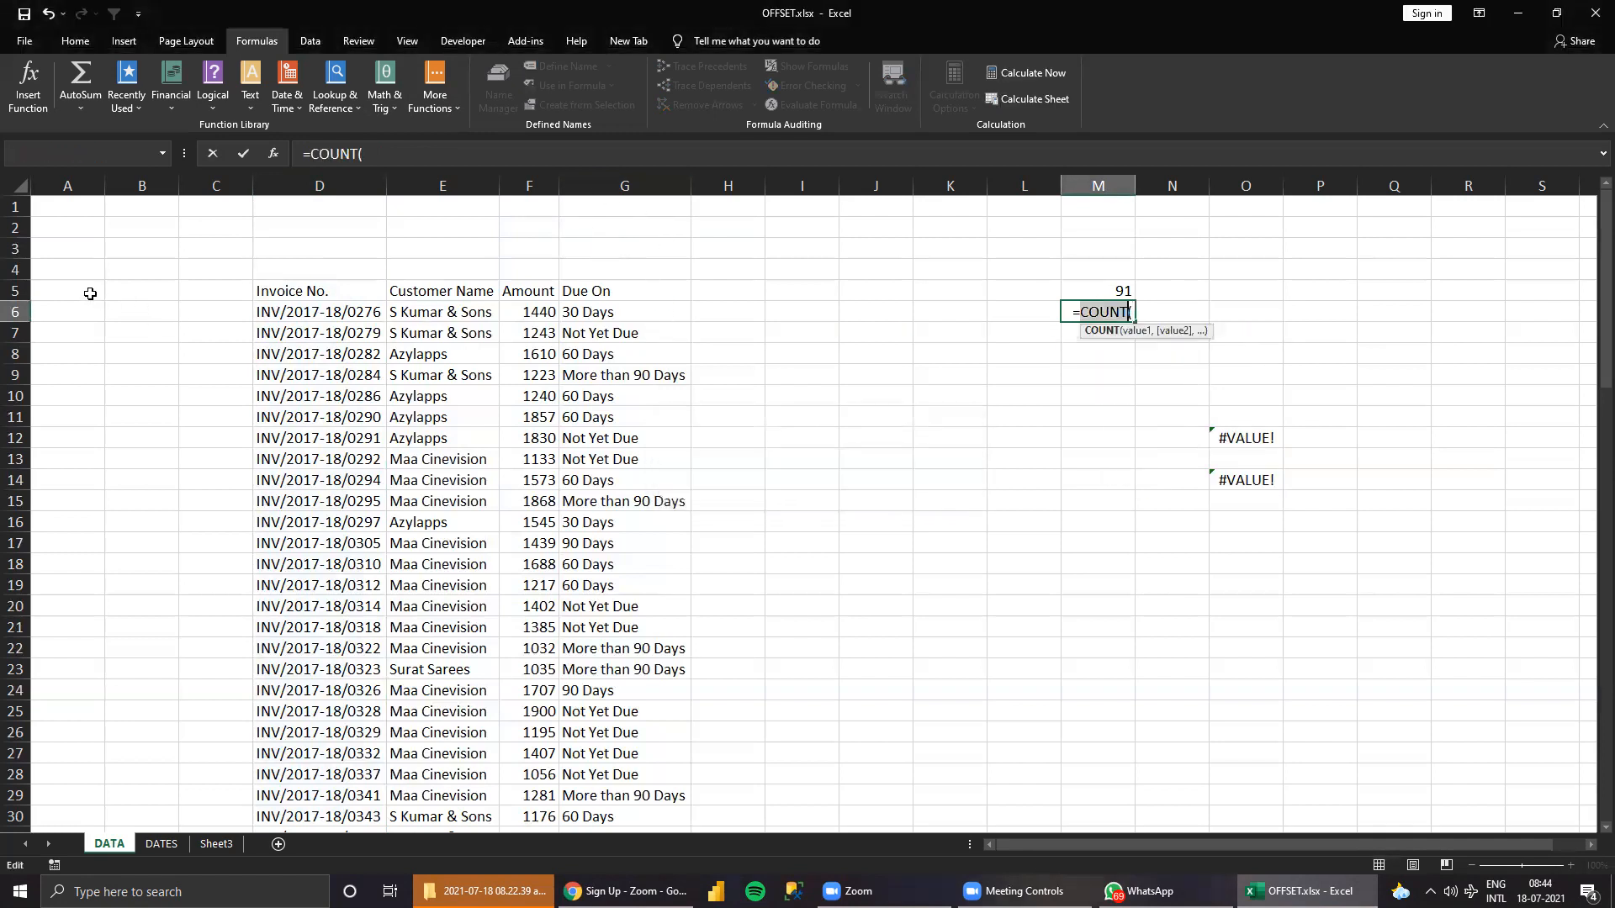
pyautogui.click(15, 290)
pyautogui.press('Return')
pyautogui.press('Up')
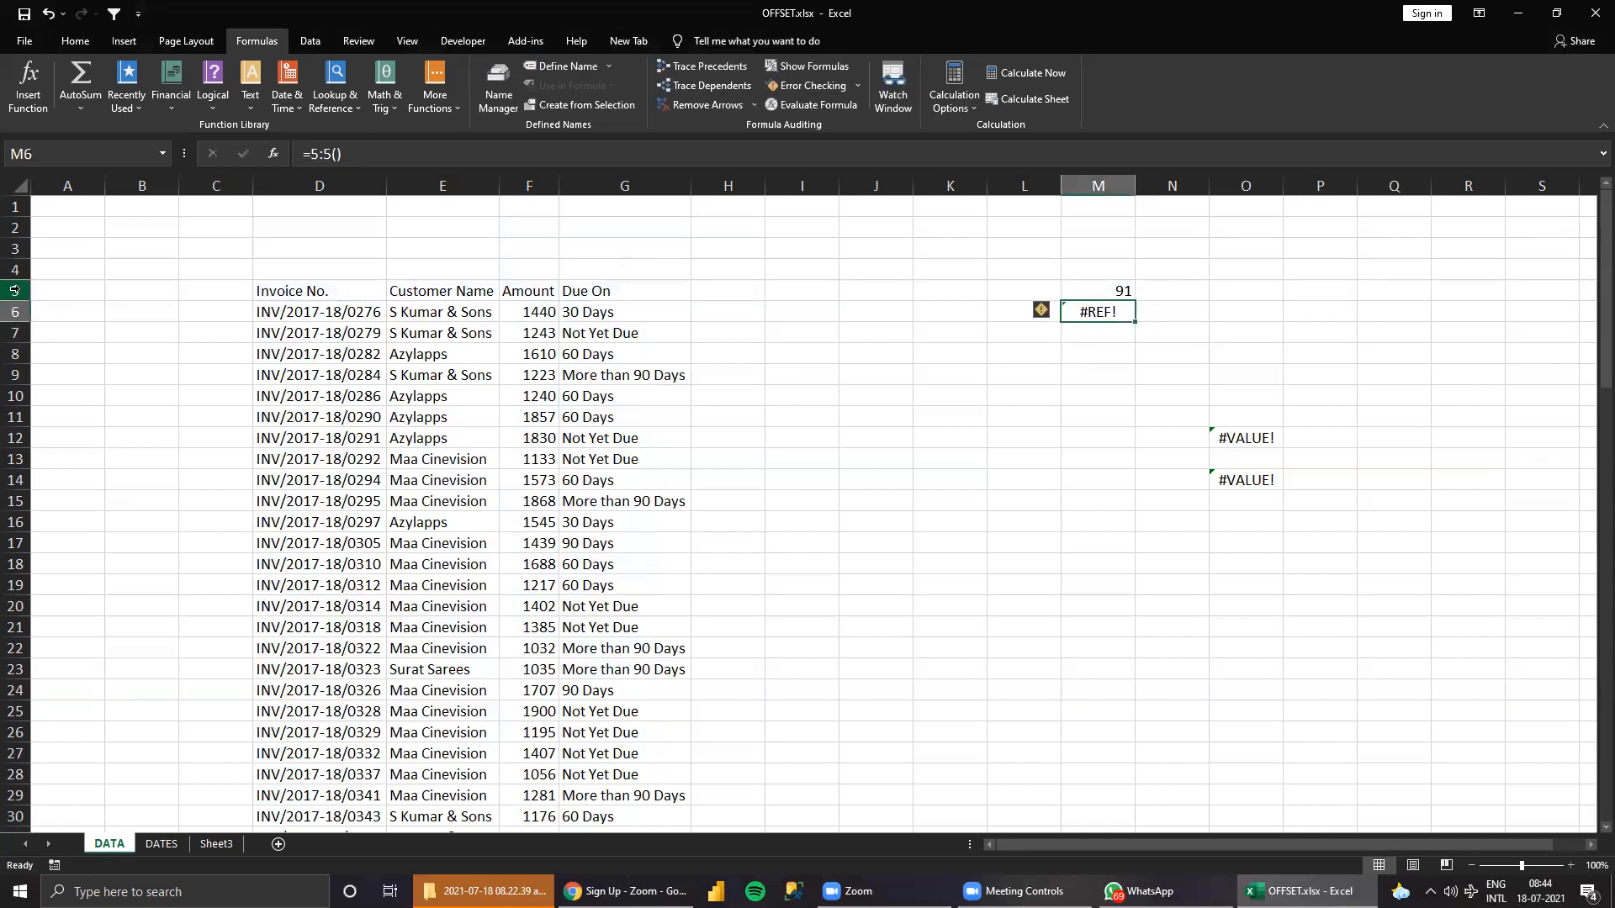
# Enter =COUNTA(5:5) in M6 to count the filled cells in header row 5.
pyautogui.write('=COUNT(')
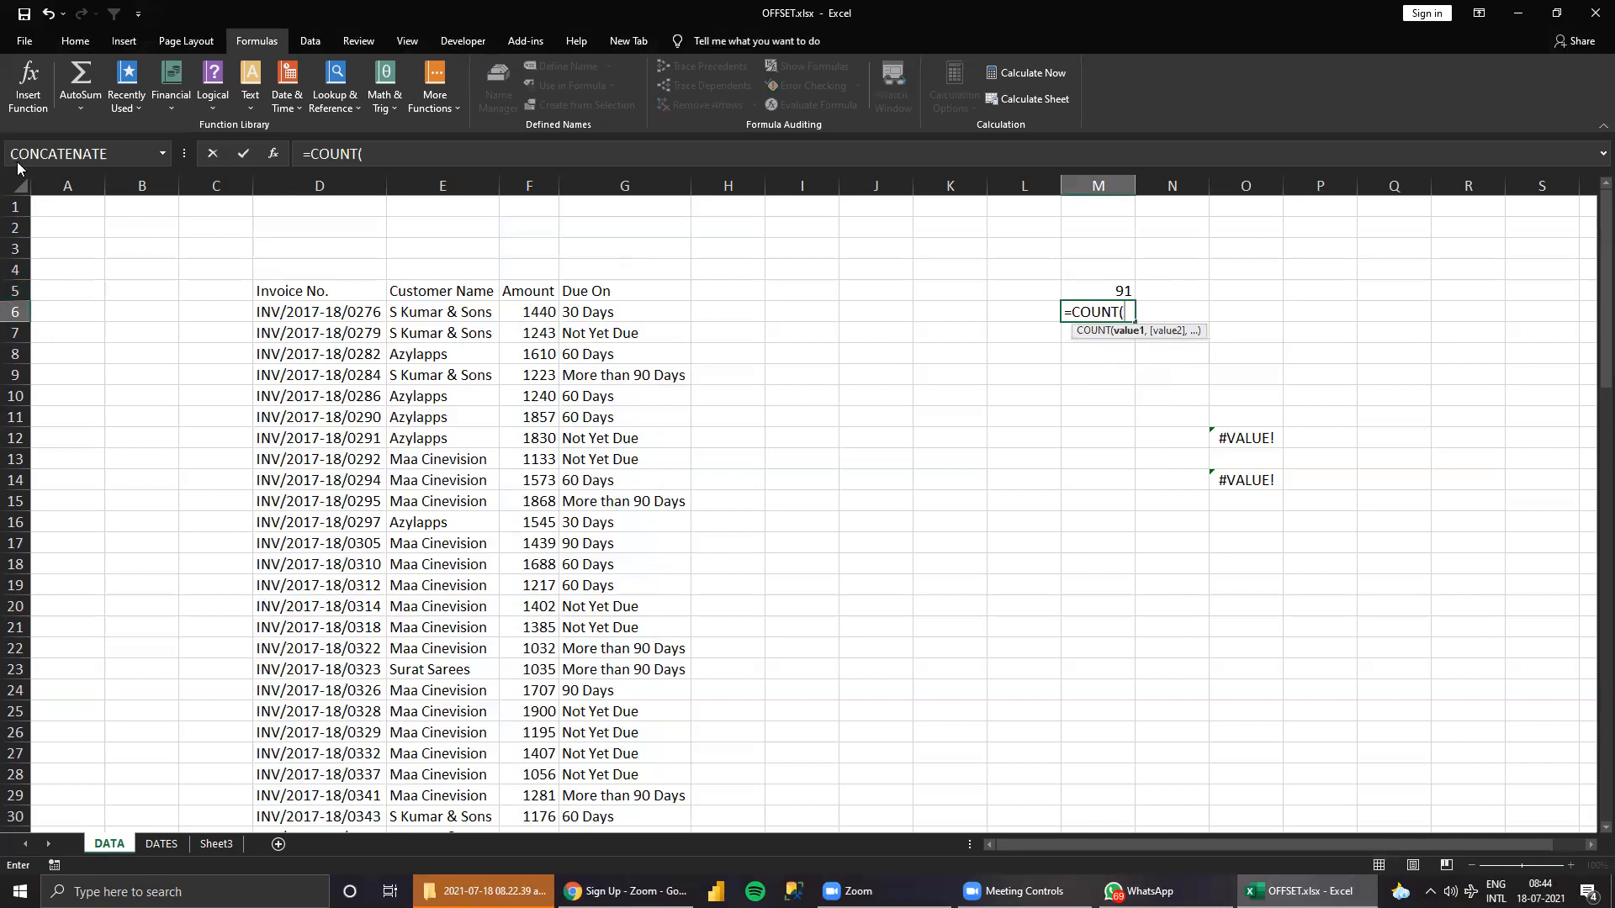
pyautogui.click(16, 290)
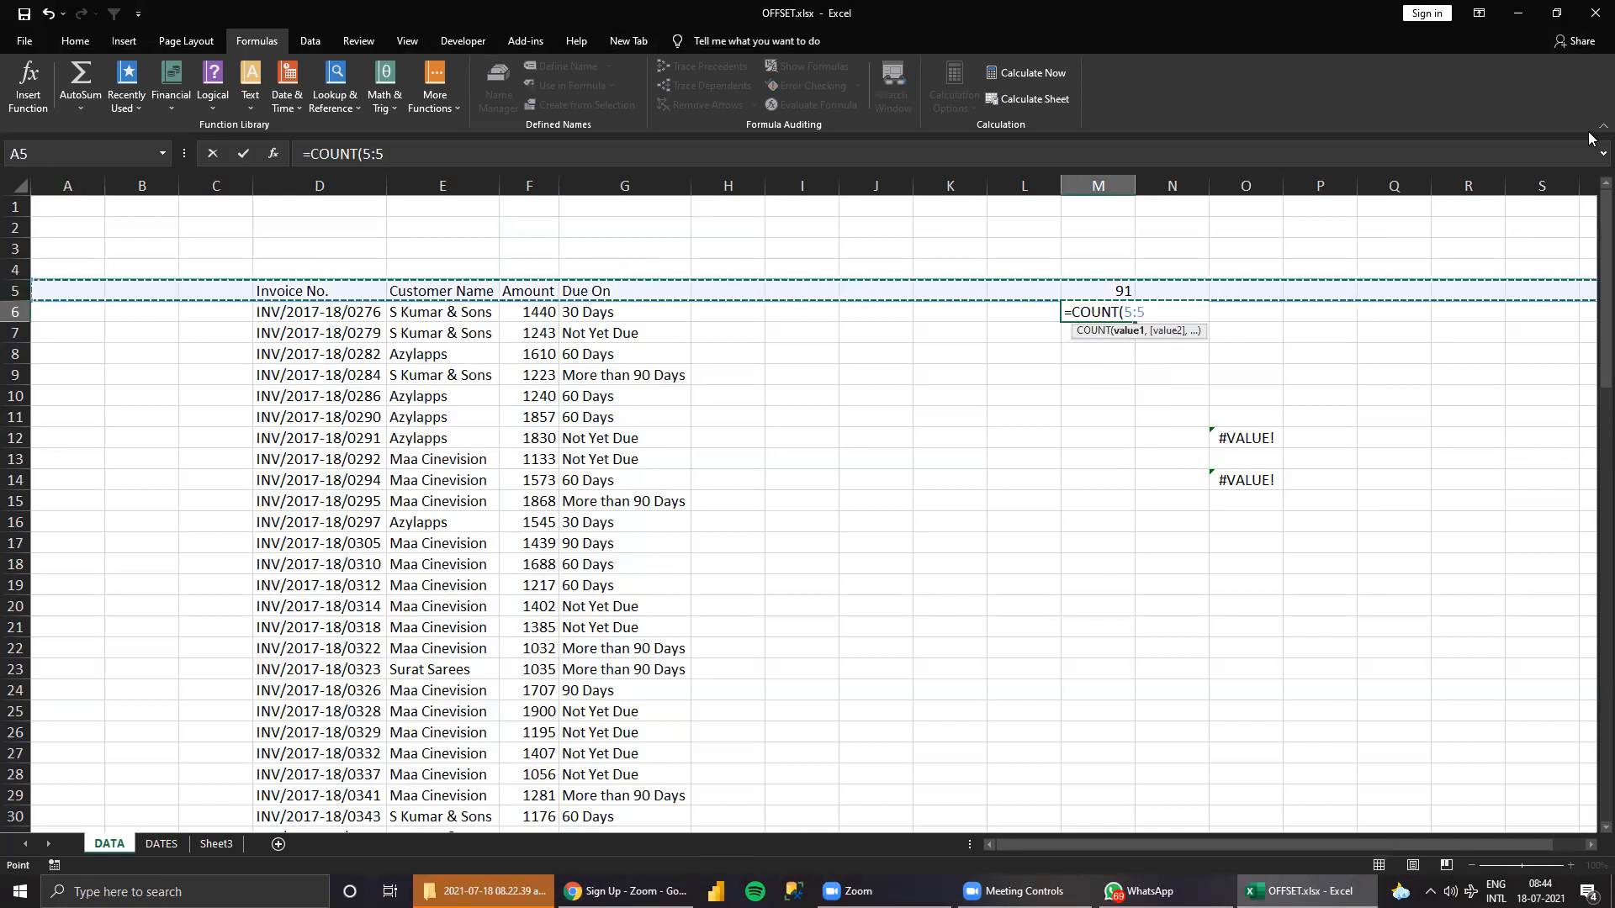
pyautogui.press('Return')
pyautogui.press('Up')
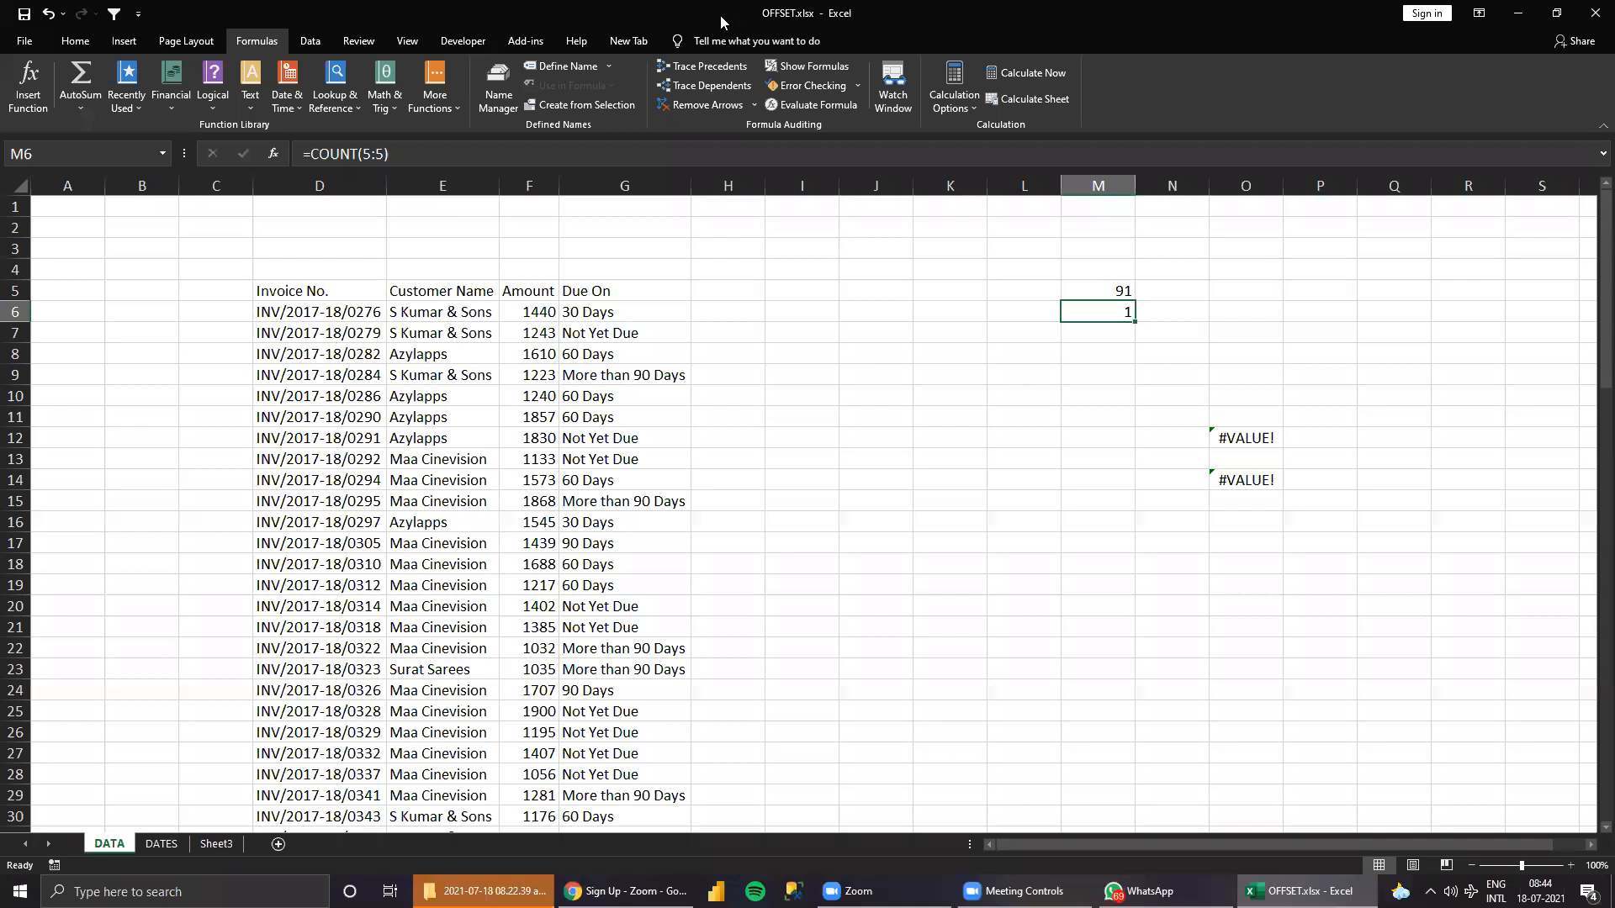
pyautogui.click(360, 153)
pyautogui.write('A')
pyautogui.press('Return')
pyautogui.press('Up')
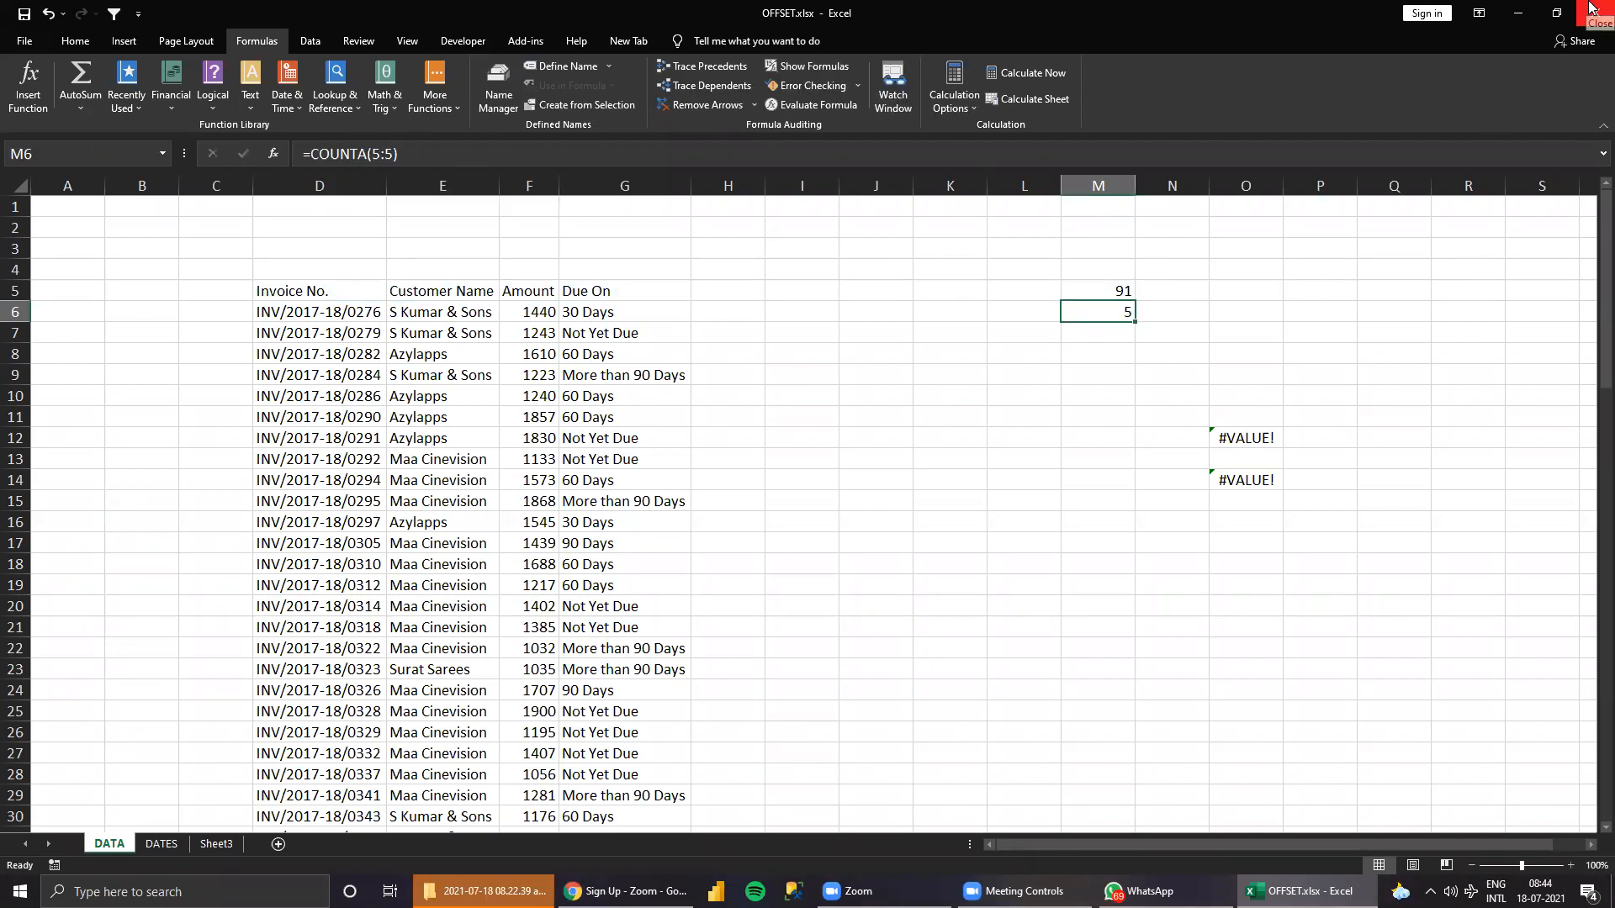
# Move the two COUNTA formulas from M5:M6 down one row to M6:M7, out of the counted header row.
pyautogui.click(1108, 289)
pyautogui.moveTo(1118, 293); pyautogui.dragTo(1118, 335)
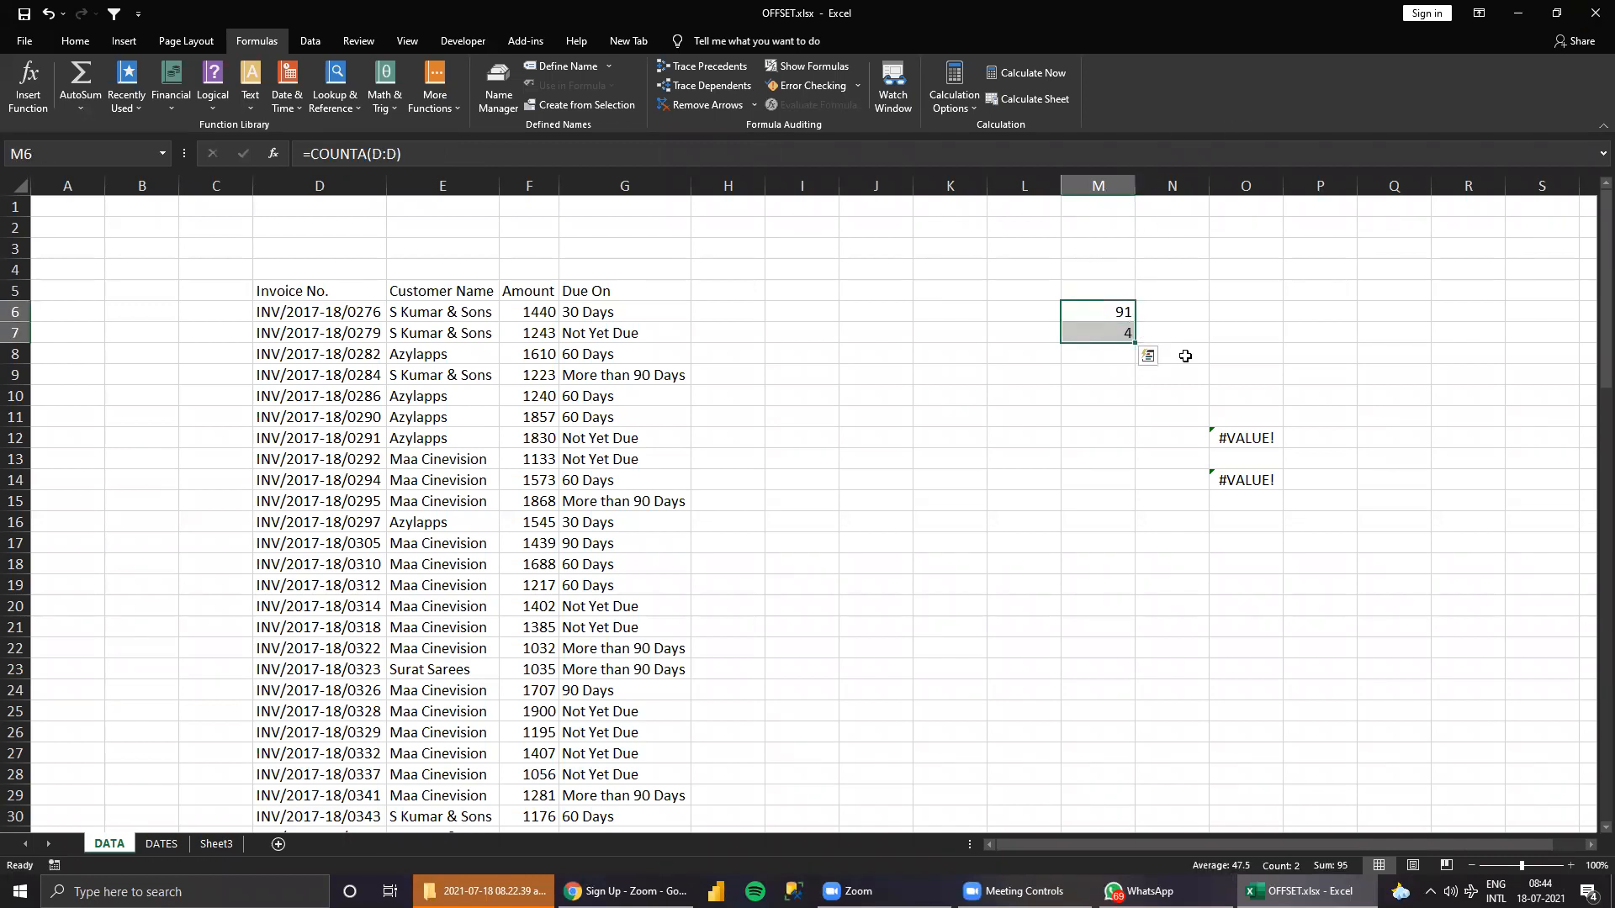
pyautogui.click(1120, 330)
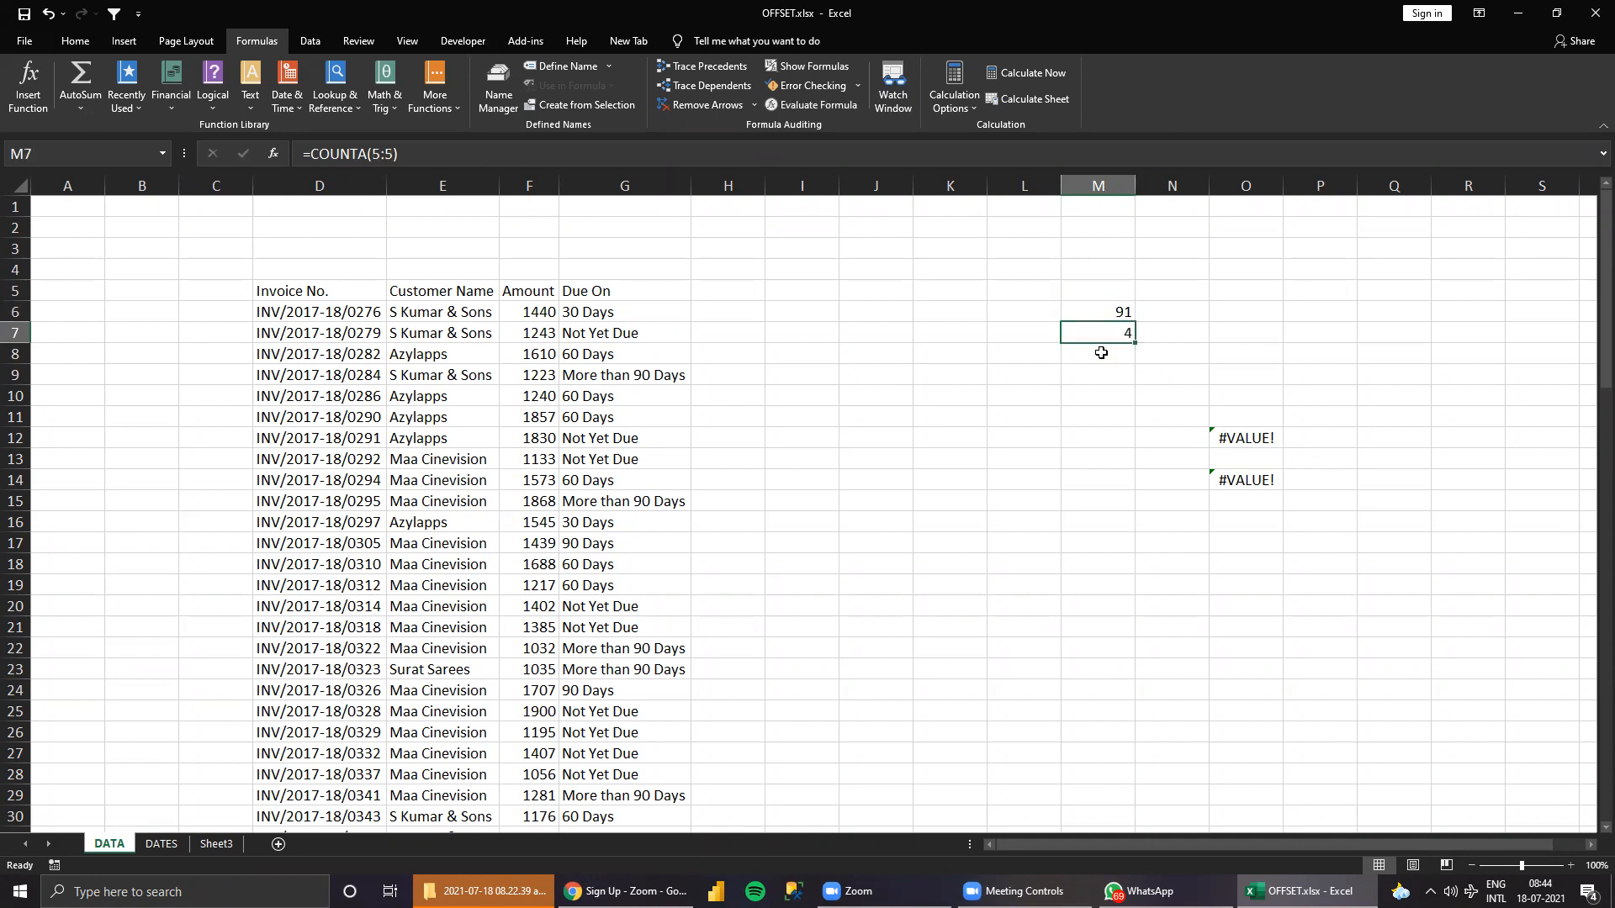
pyautogui.click(1101, 314)
pyautogui.click(1106, 347)
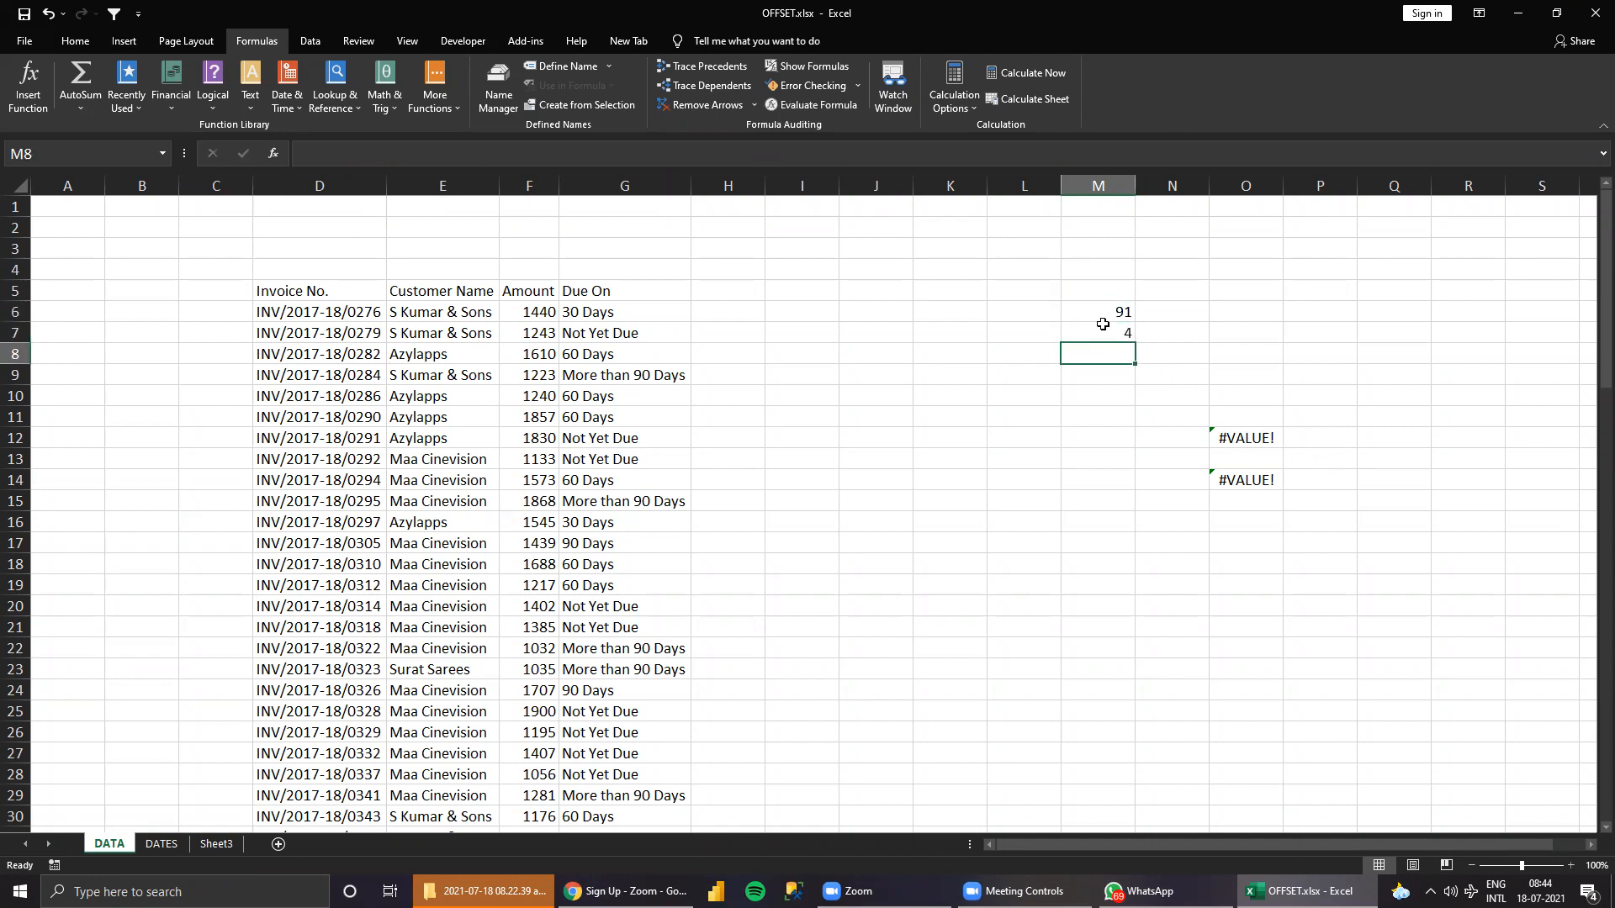
pyautogui.click(1237, 441)
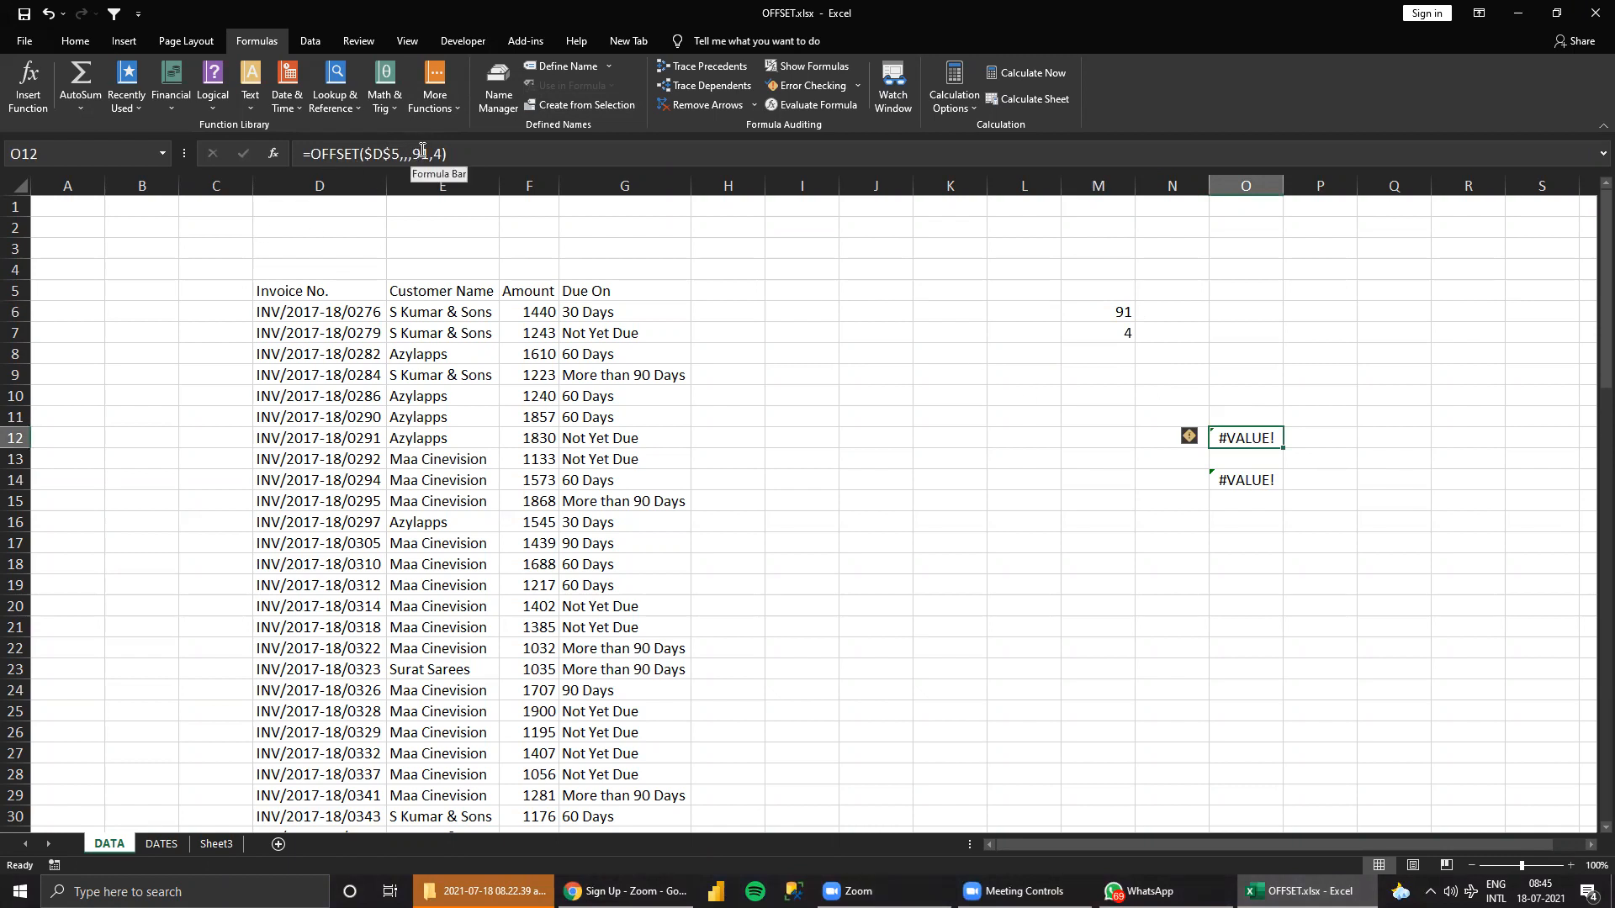
# Enter =MATCH("ZZZ",D:D)-4 in N6 as an alternative way to get the table's row count.
pyautogui.click(1192, 313)
pyautogui.write('=')
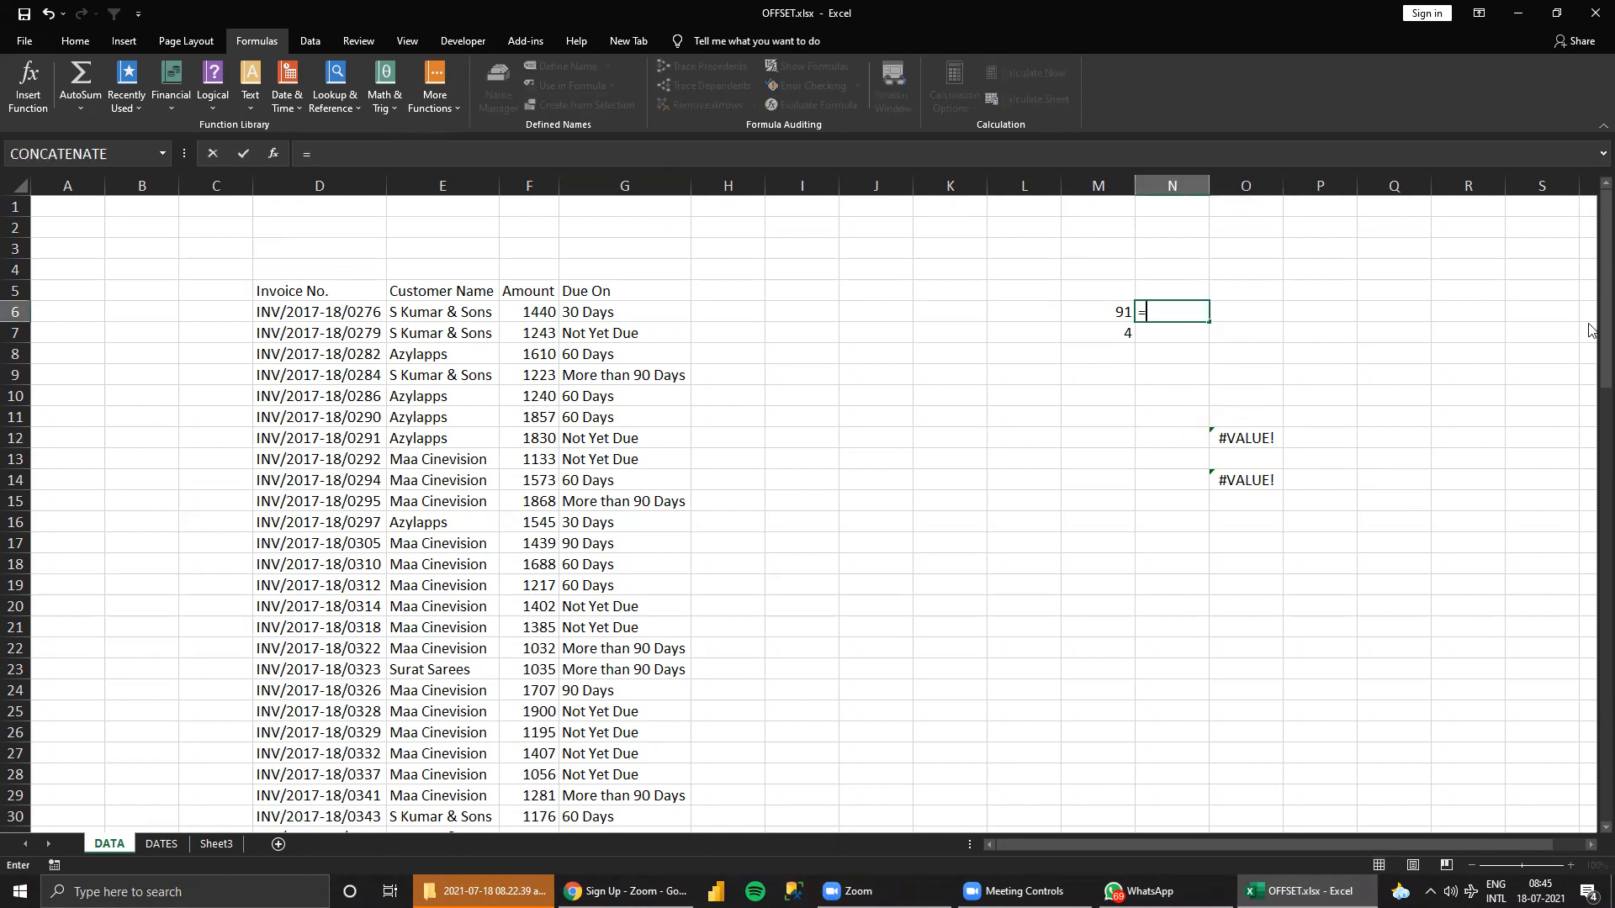
pyautogui.write('CUNT')
pyautogui.press('BackSpace')
pyautogui.press('BackSpace')
pyautogui.press('BackSpace')
pyautogui.write('MATCH(')
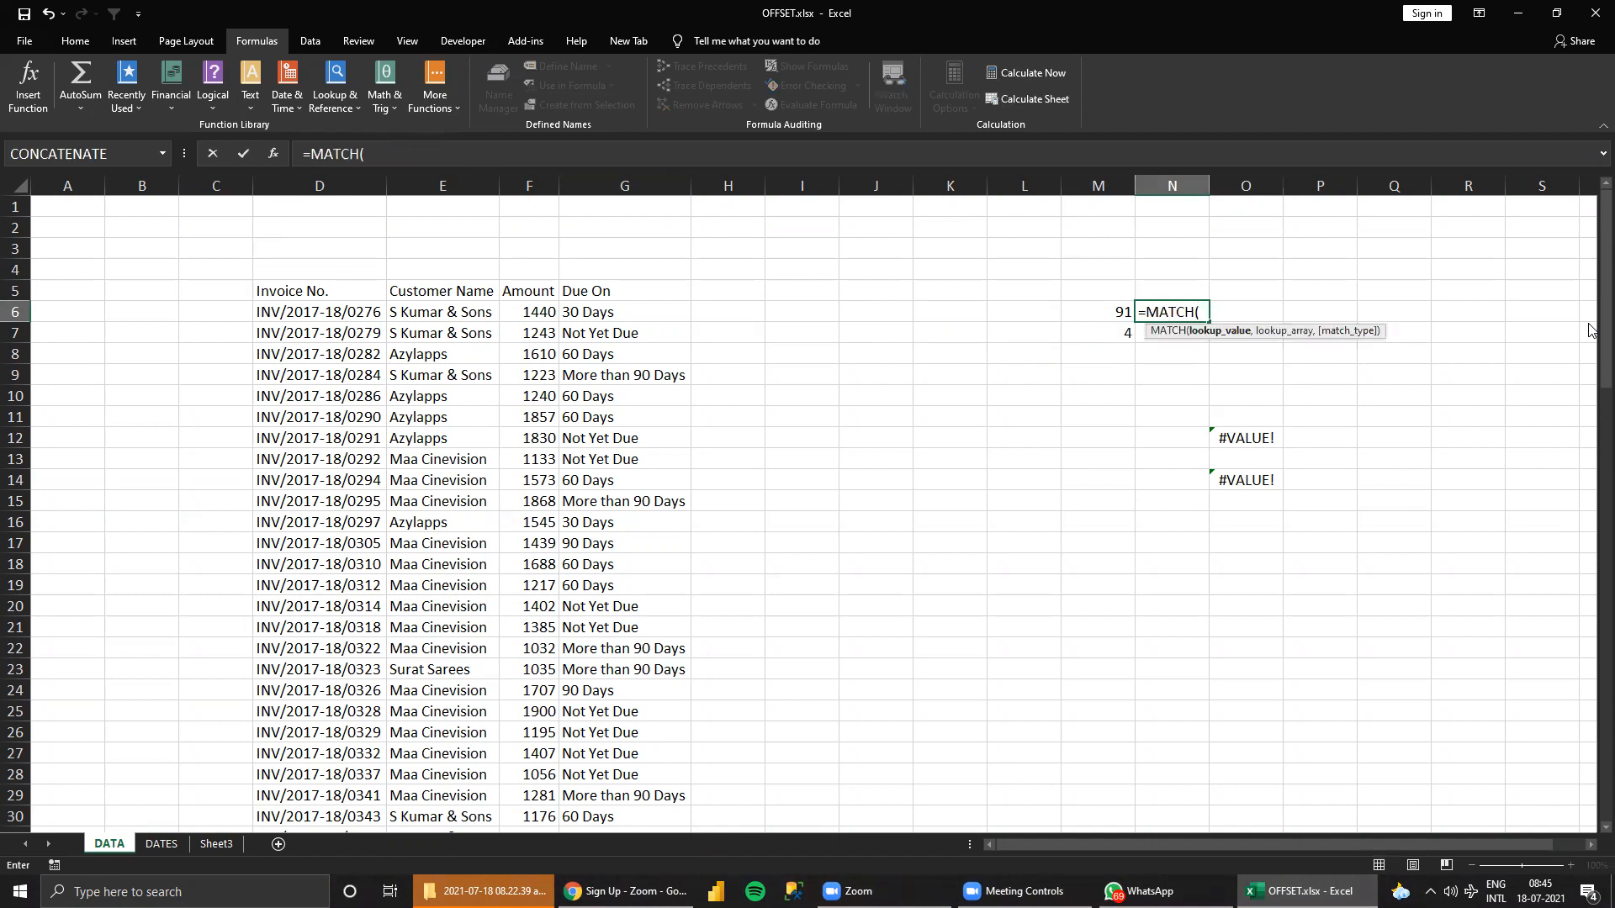
pyautogui.write('"ZZZ",')
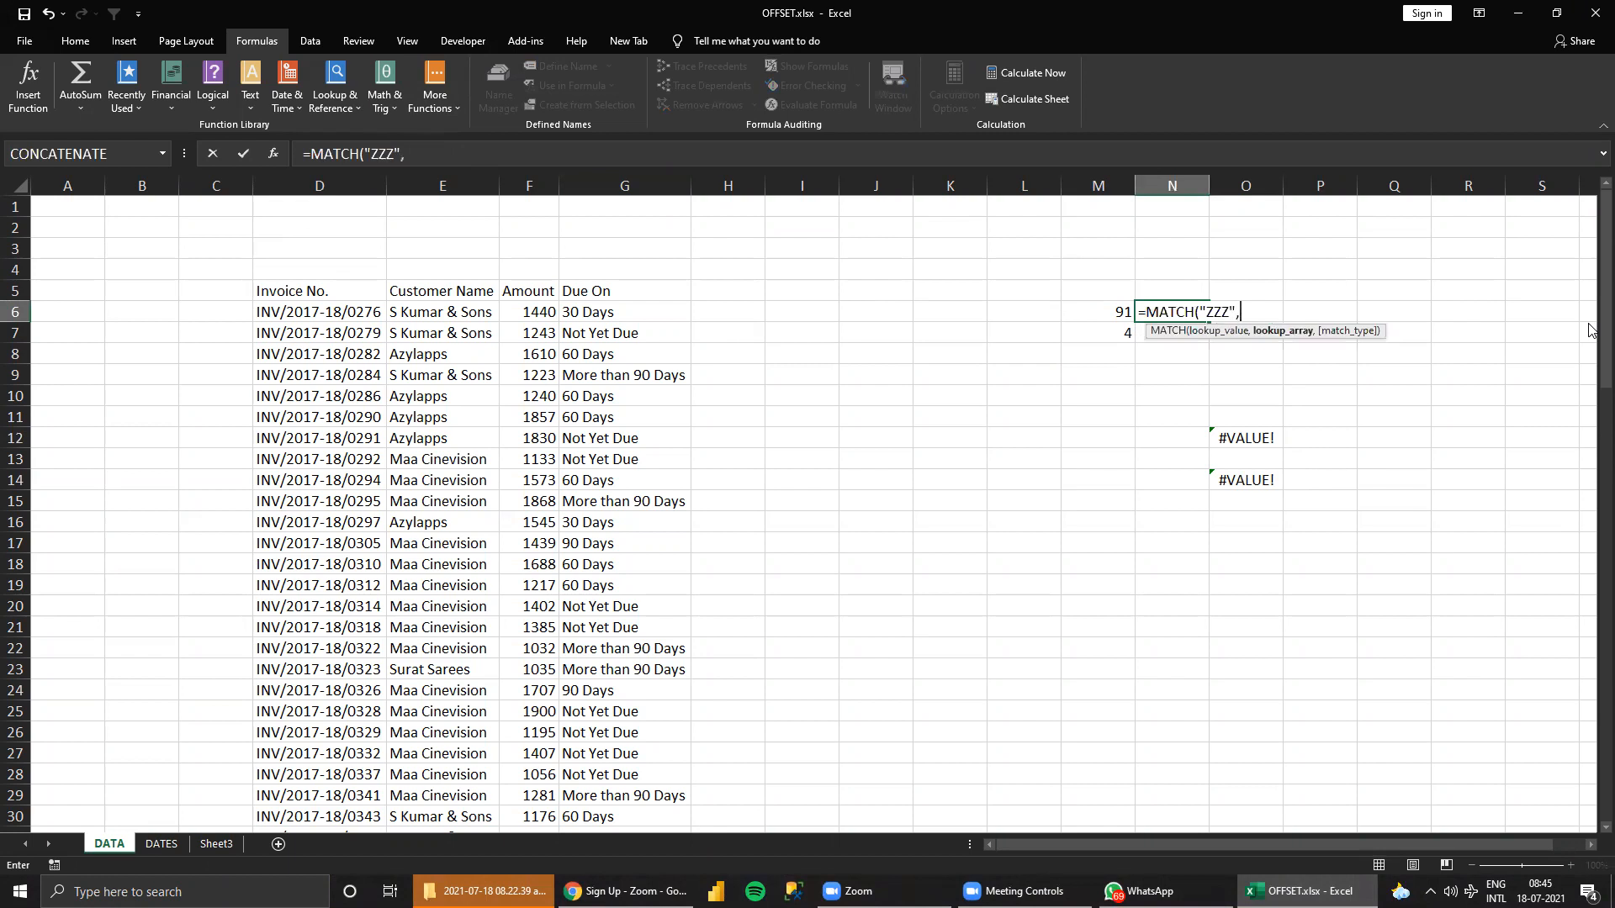
pyautogui.click(293, 183)
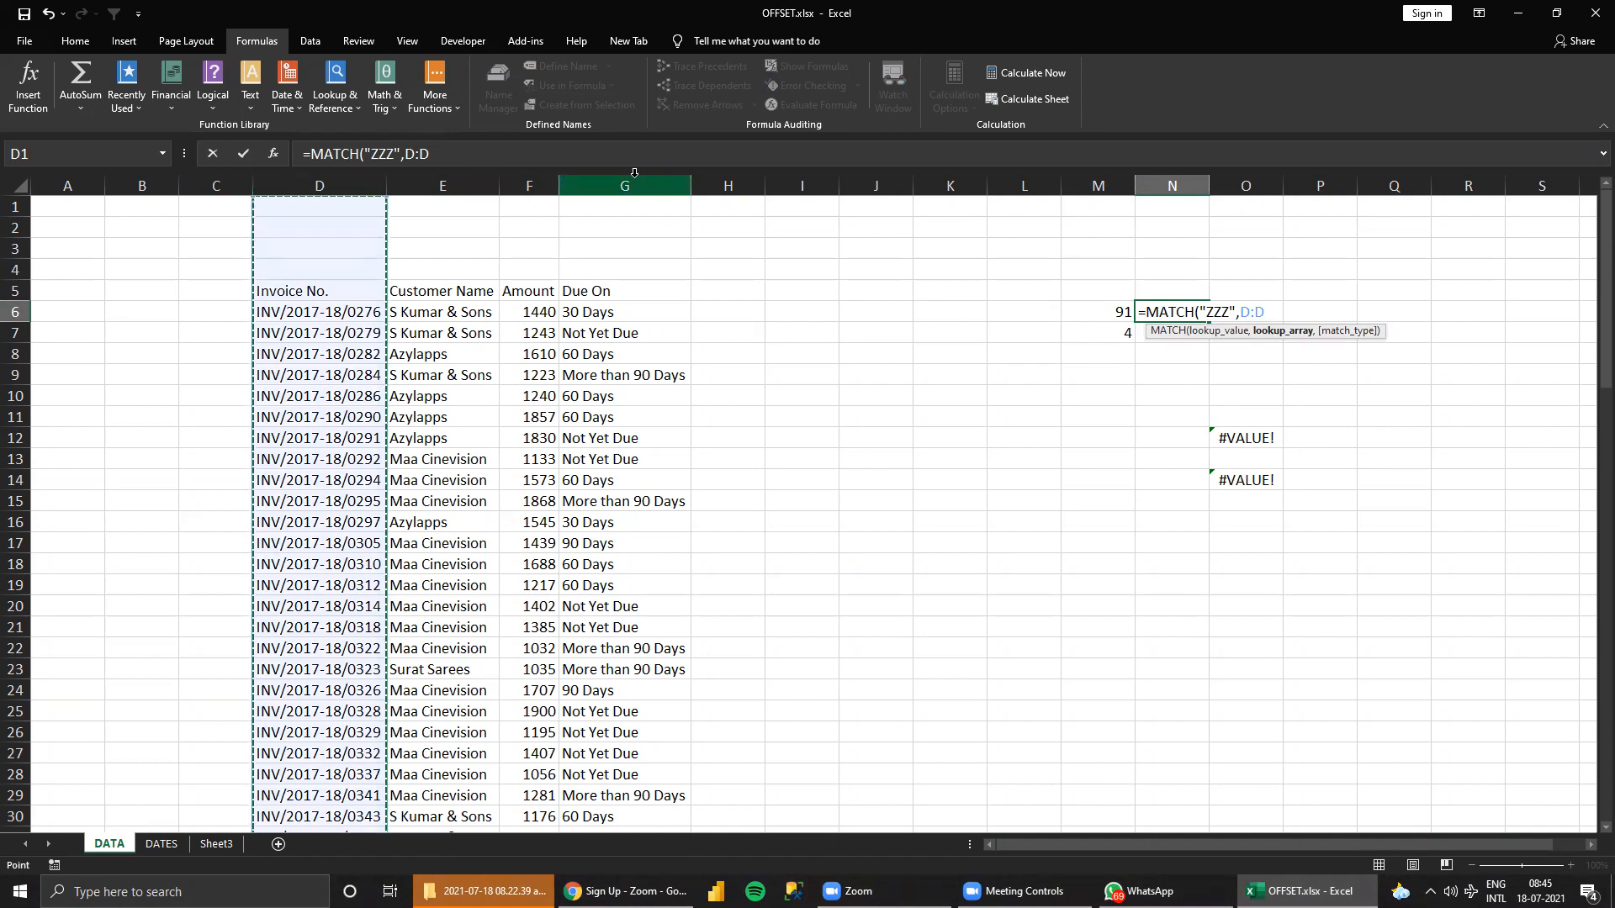
pyautogui.write(')')
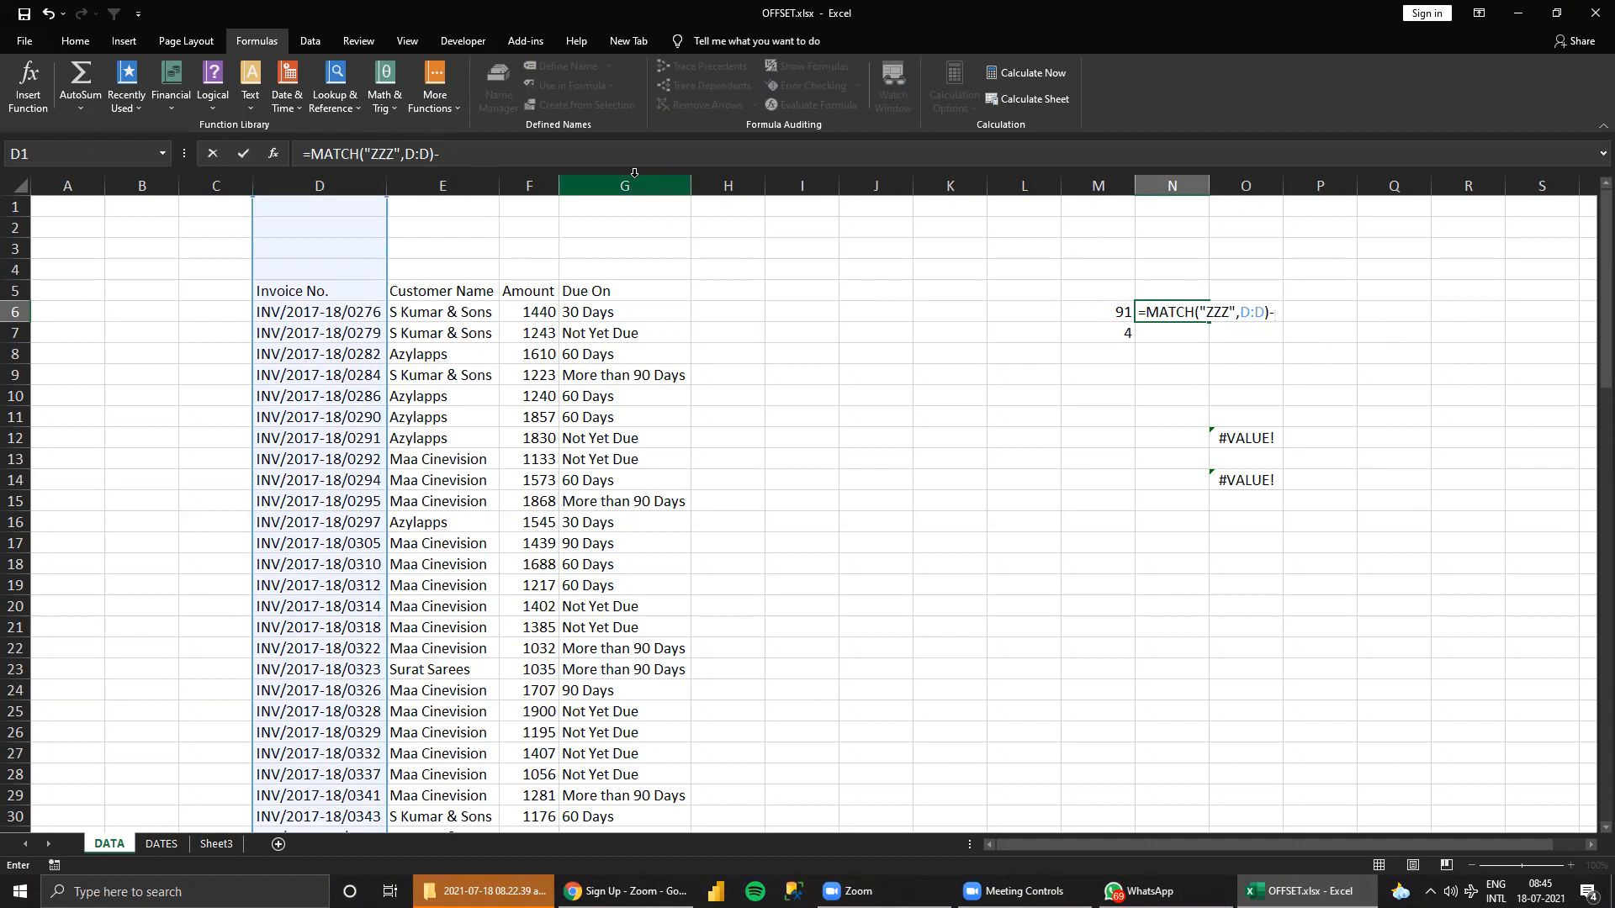
pyautogui.write('-4')
pyautogui.hotkey('ctrl', 'Return')
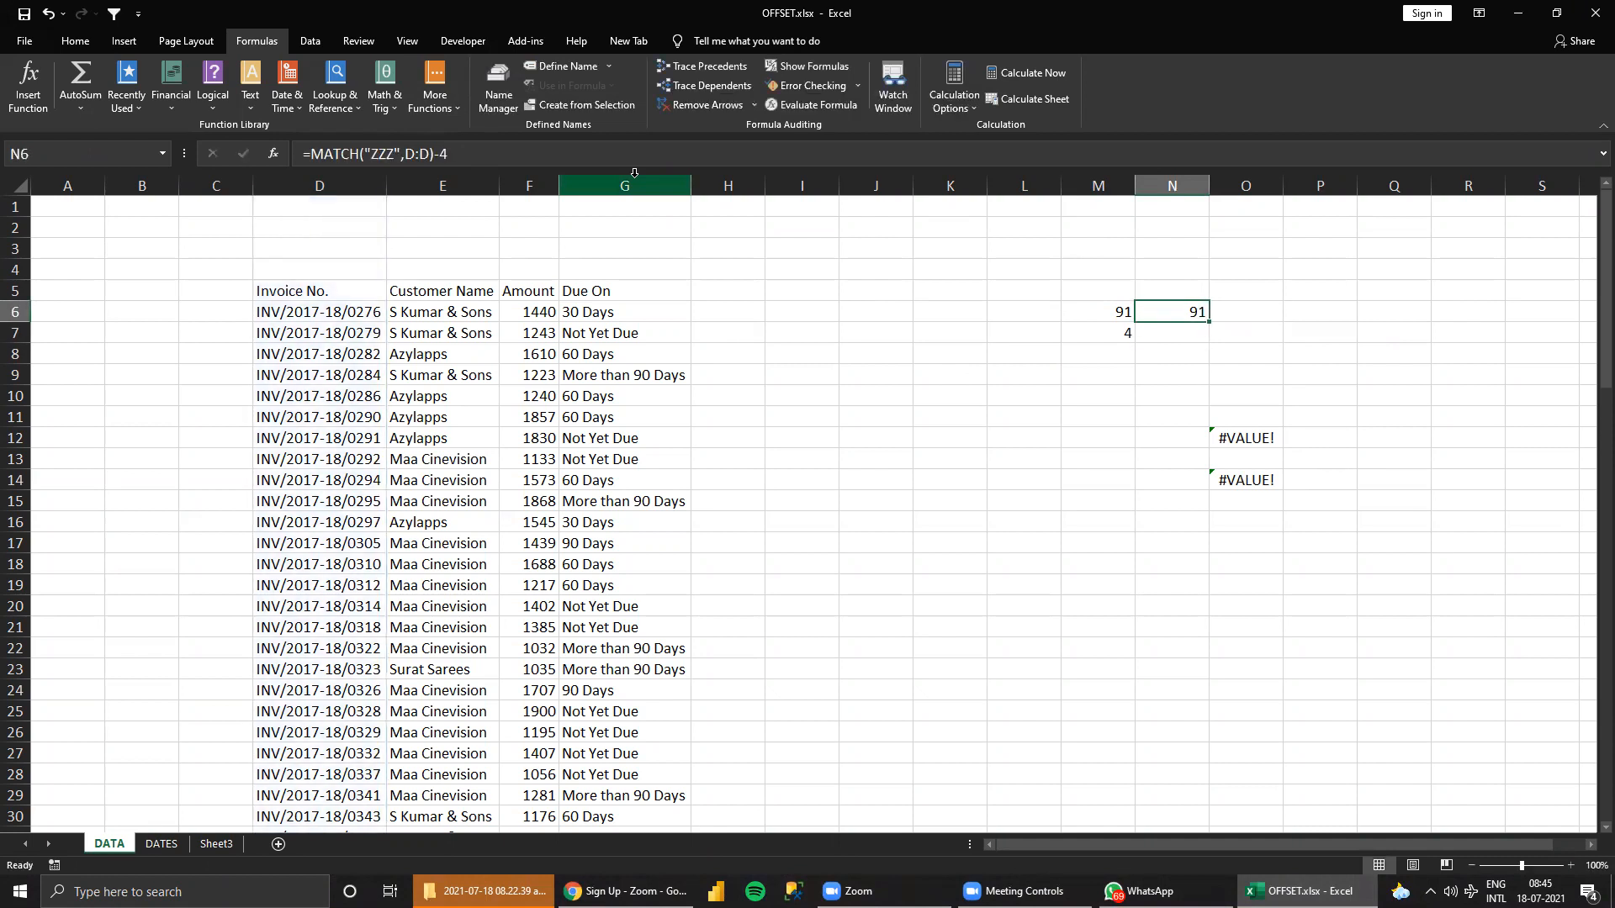
# Enter =MATCH("ZZZ",5:5)-3 in N7 as an alternative way to get the table's column count.
pyautogui.press('Down')
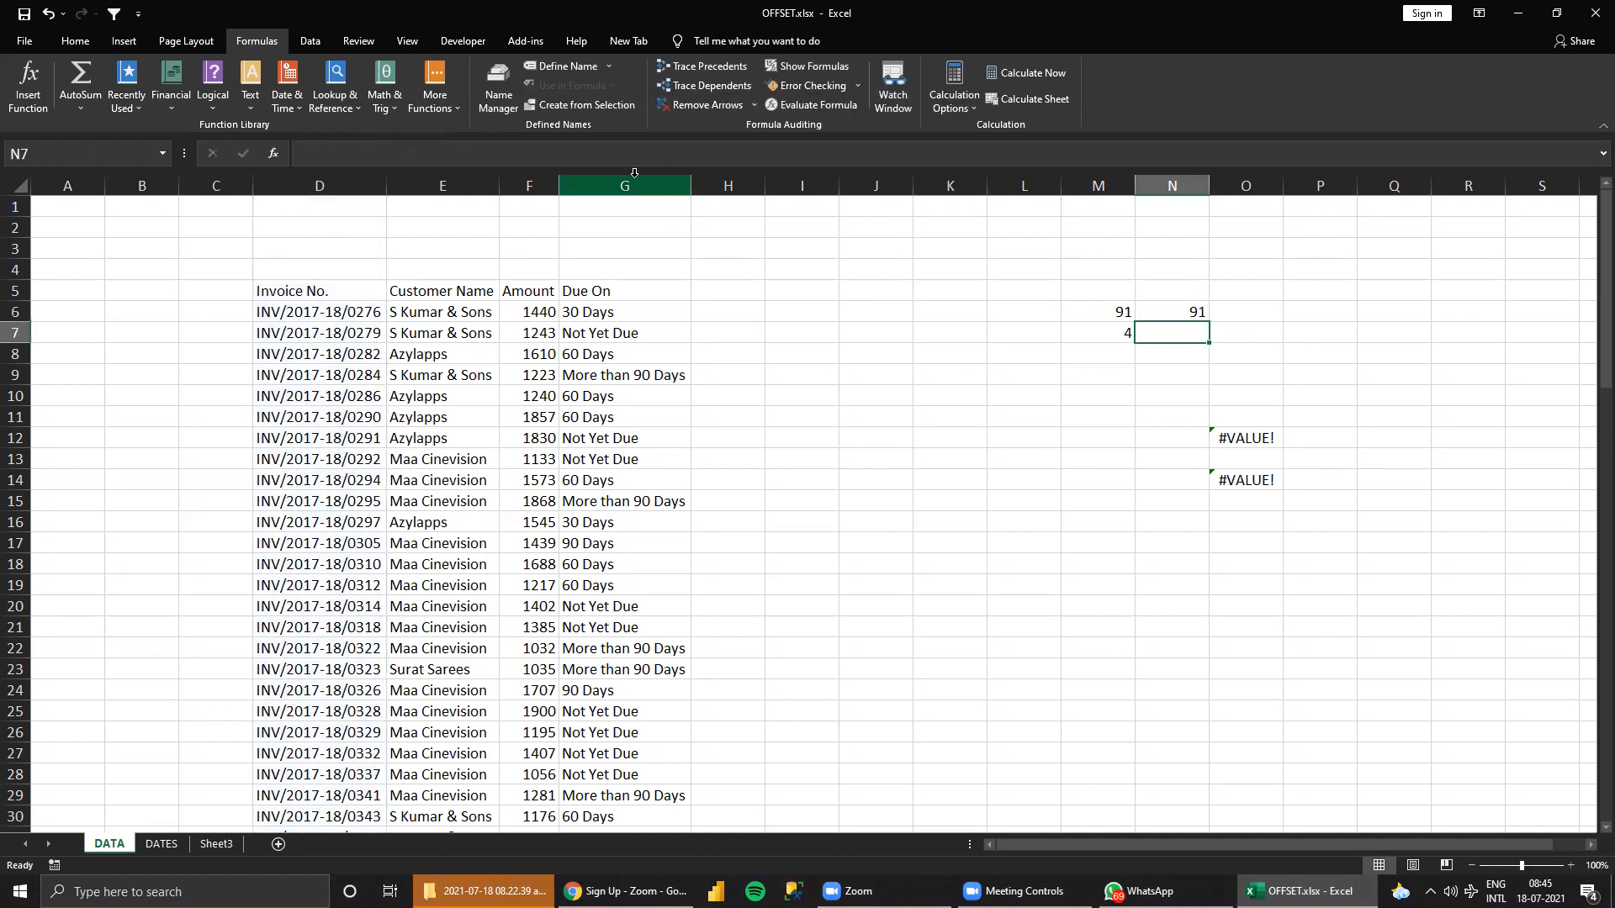
pyautogui.write('=M')
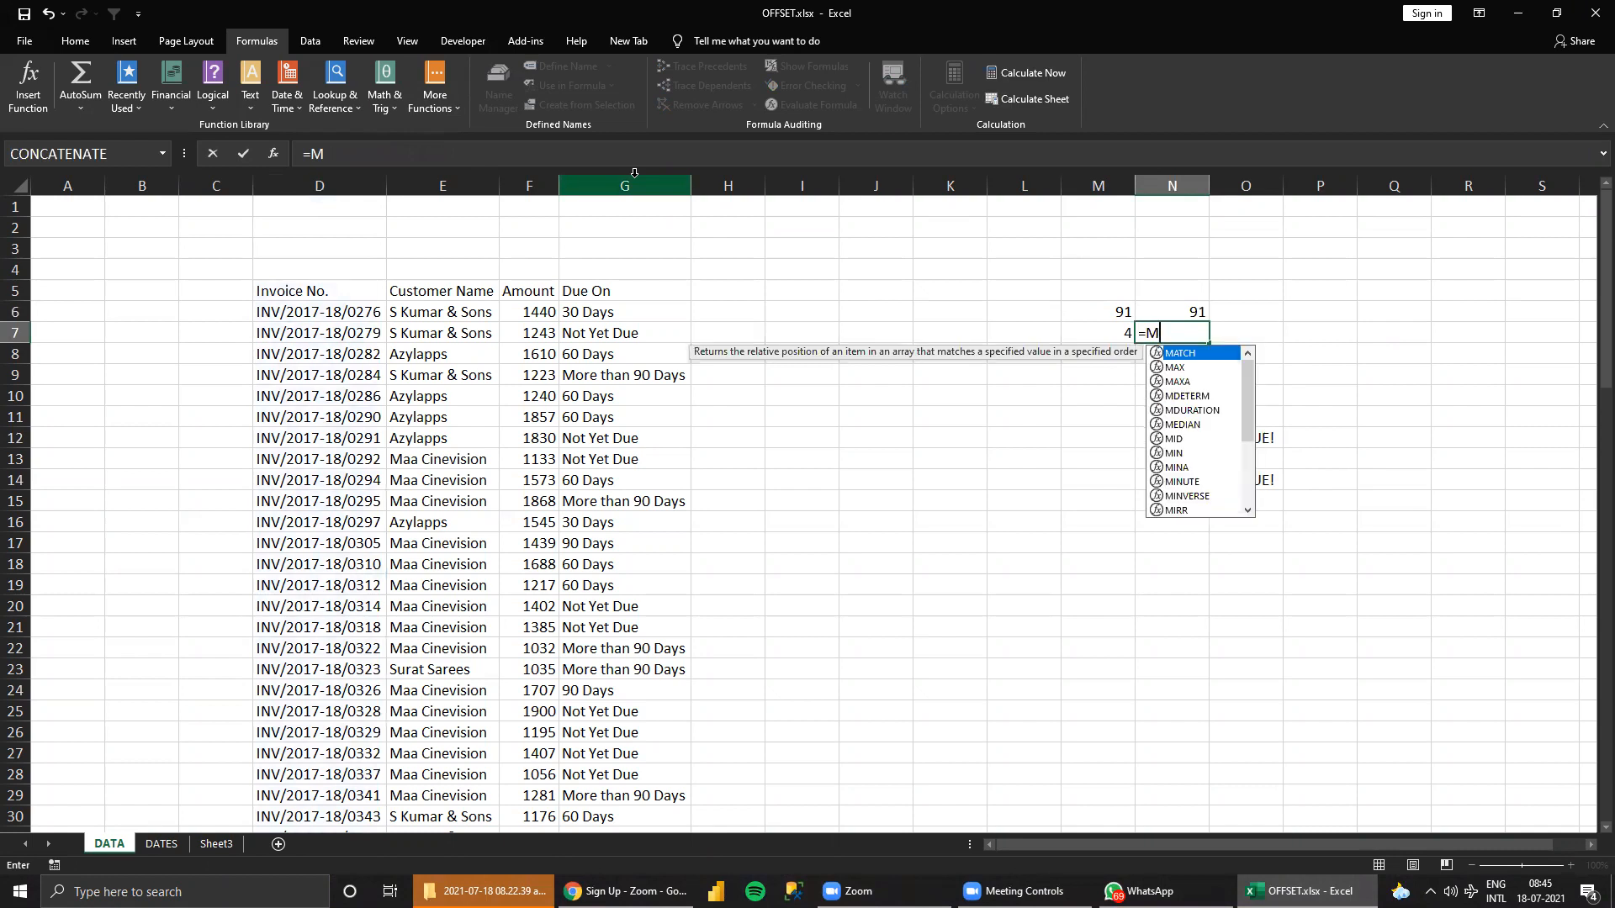
pyautogui.write('ATCH(')
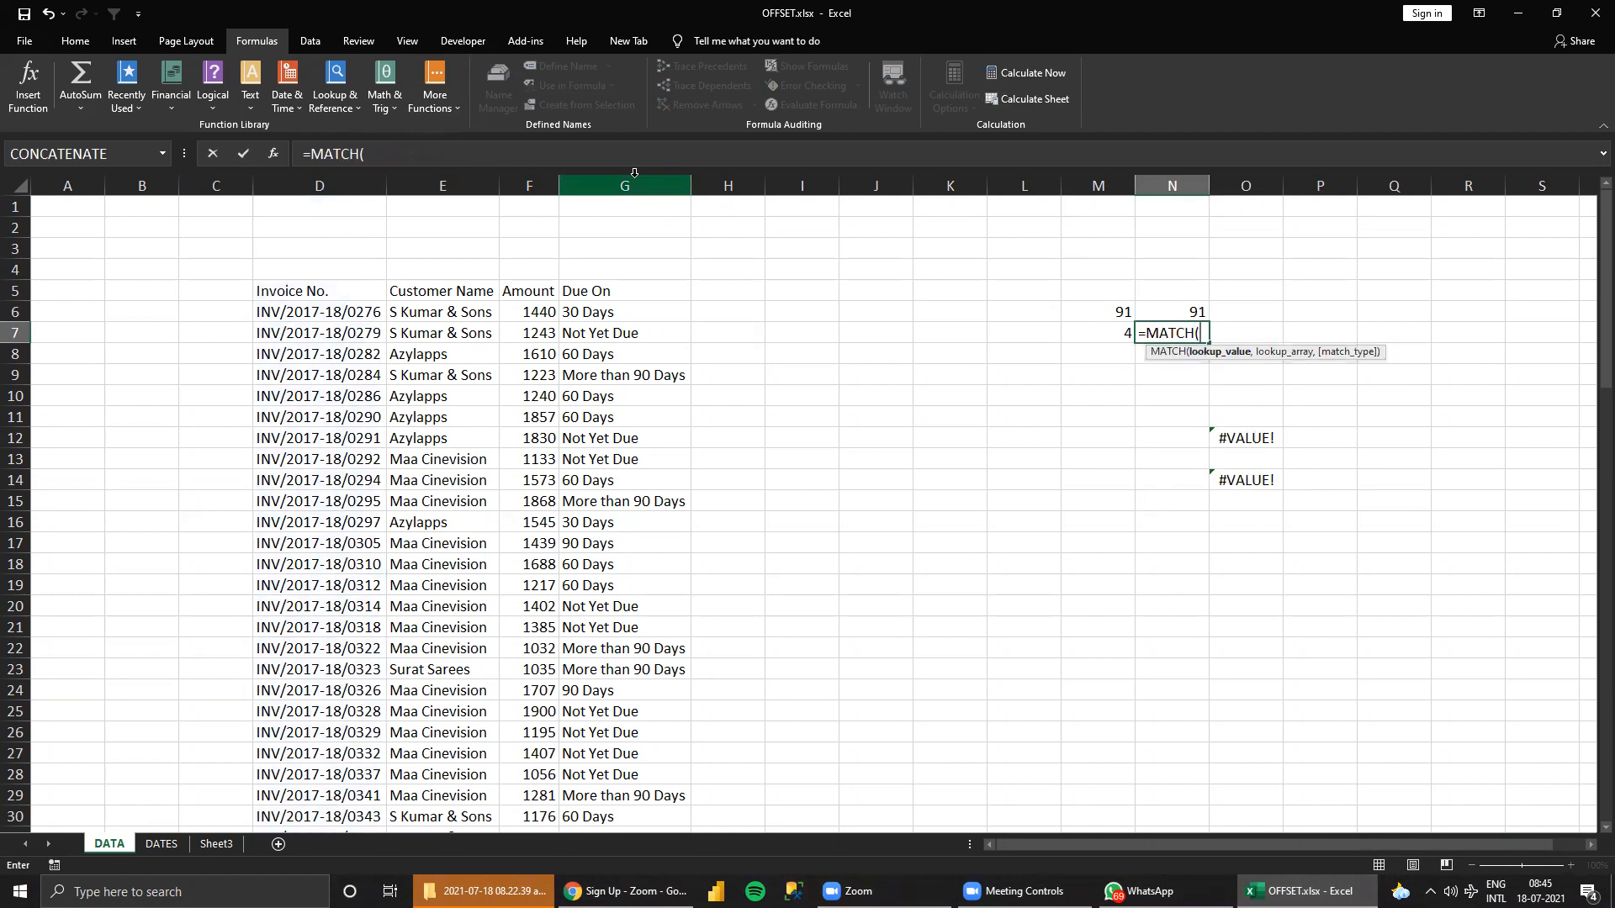
pyautogui.write('"ZZZ",')
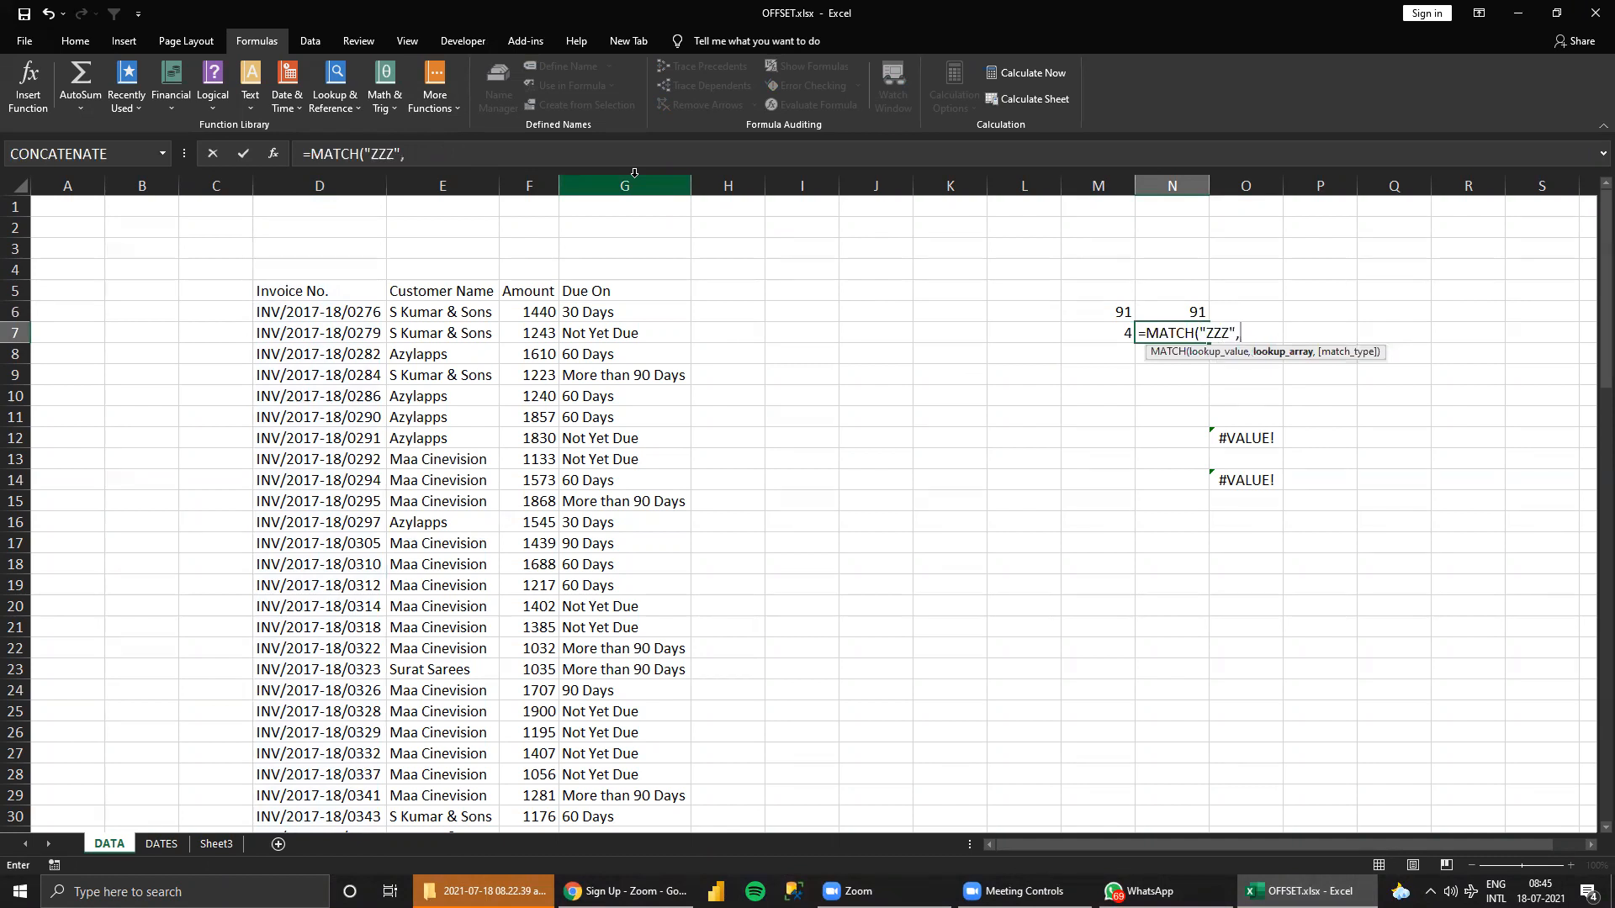
pyautogui.click(16, 291)
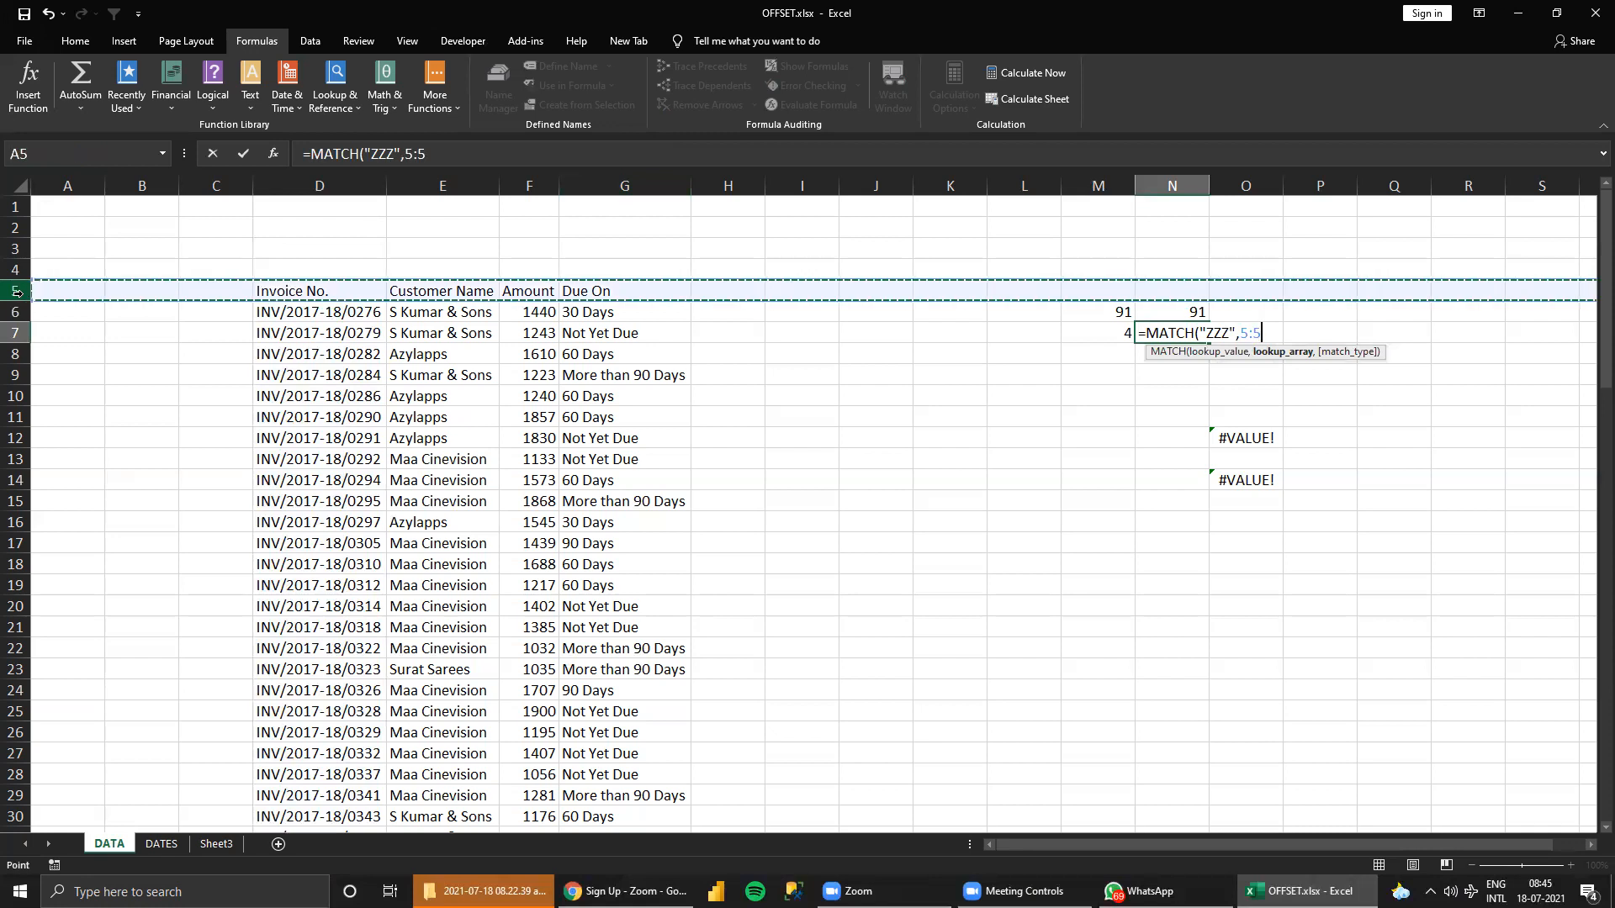
pyautogui.write(')-3')
pyautogui.hotkey('ctrl', 'Return')
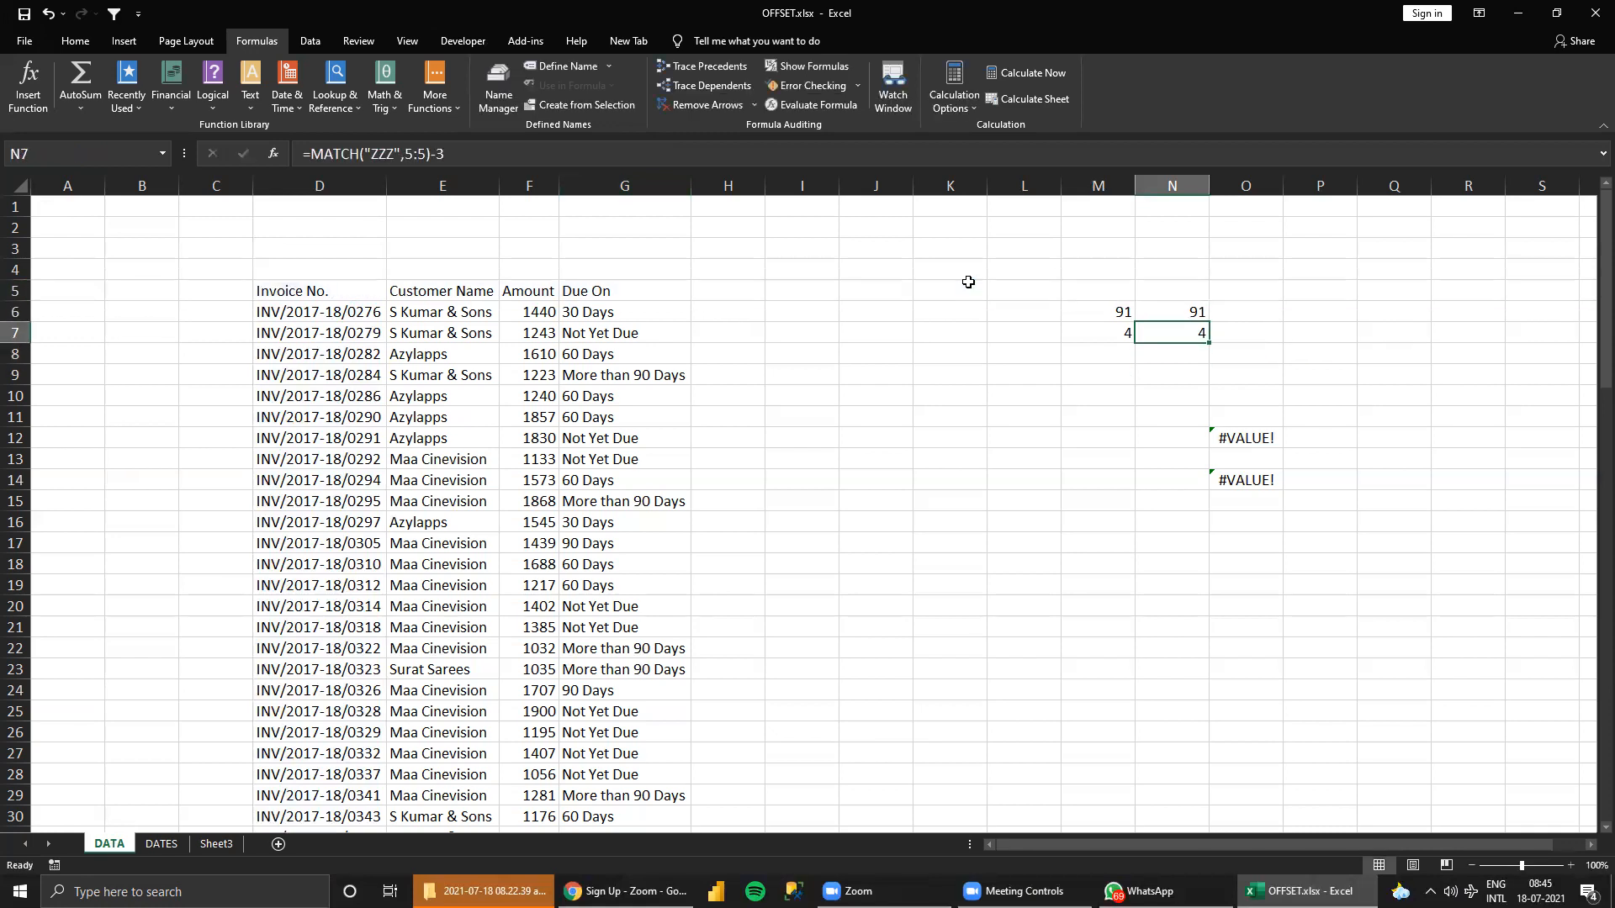
# Compare the COUNTA formulas in M6:M7 with the MATCH formulas in N6:N7.
pyautogui.press('Left')
pyautogui.press('Up')
pyautogui.press('Down')
pyautogui.press('Right')
pyautogui.press('Up')
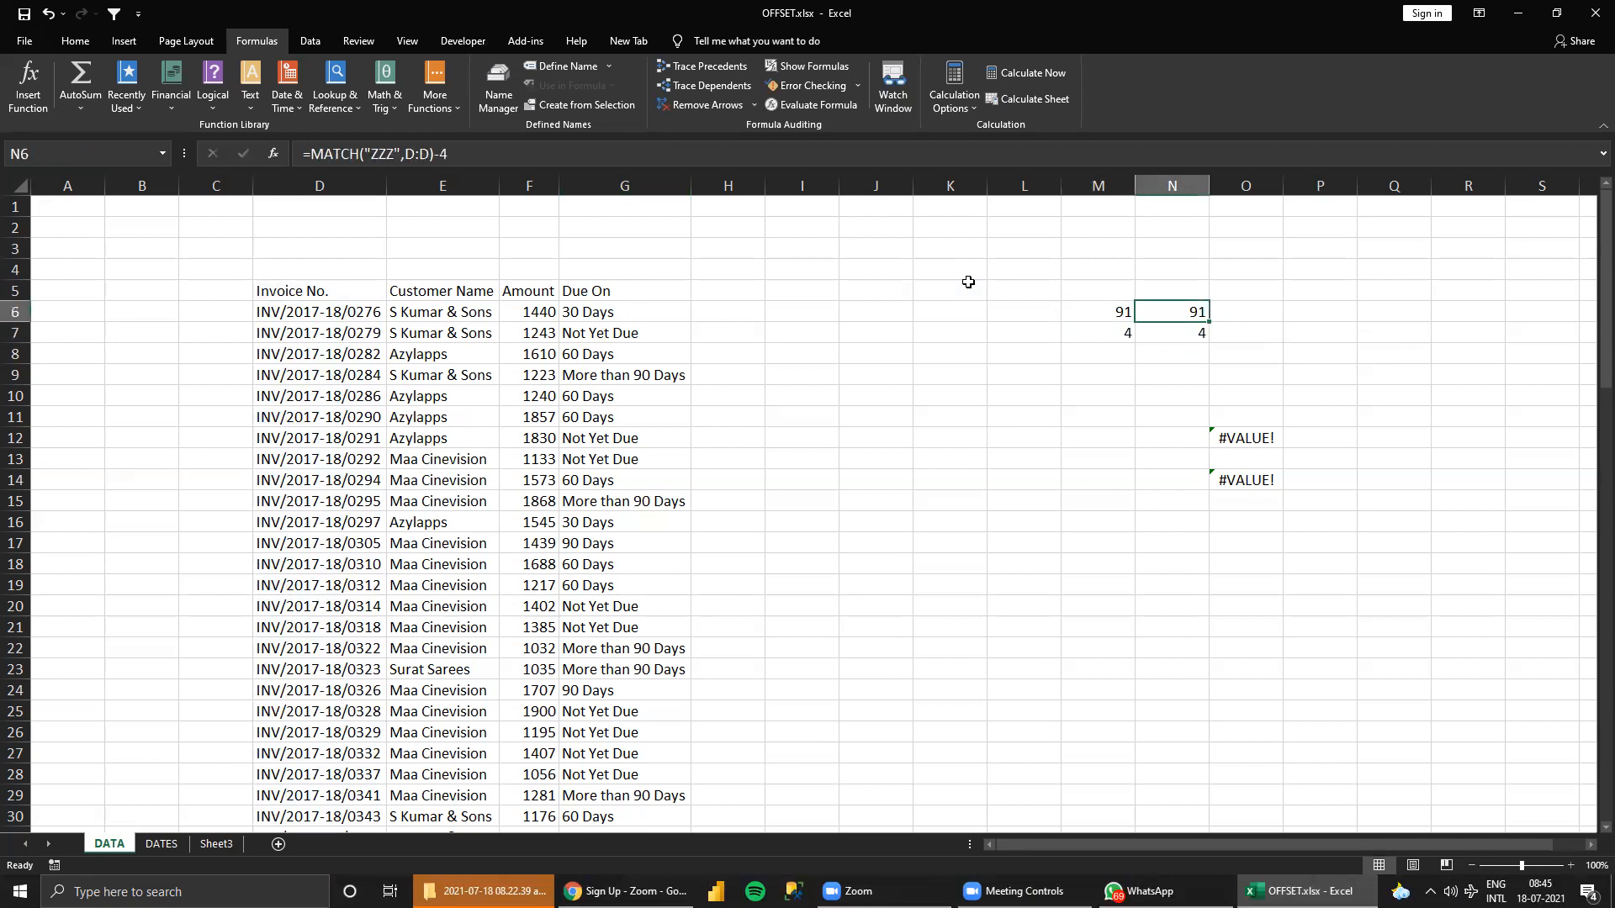
pyautogui.press('Left')
pyautogui.press('Left')
pyautogui.press('Right')
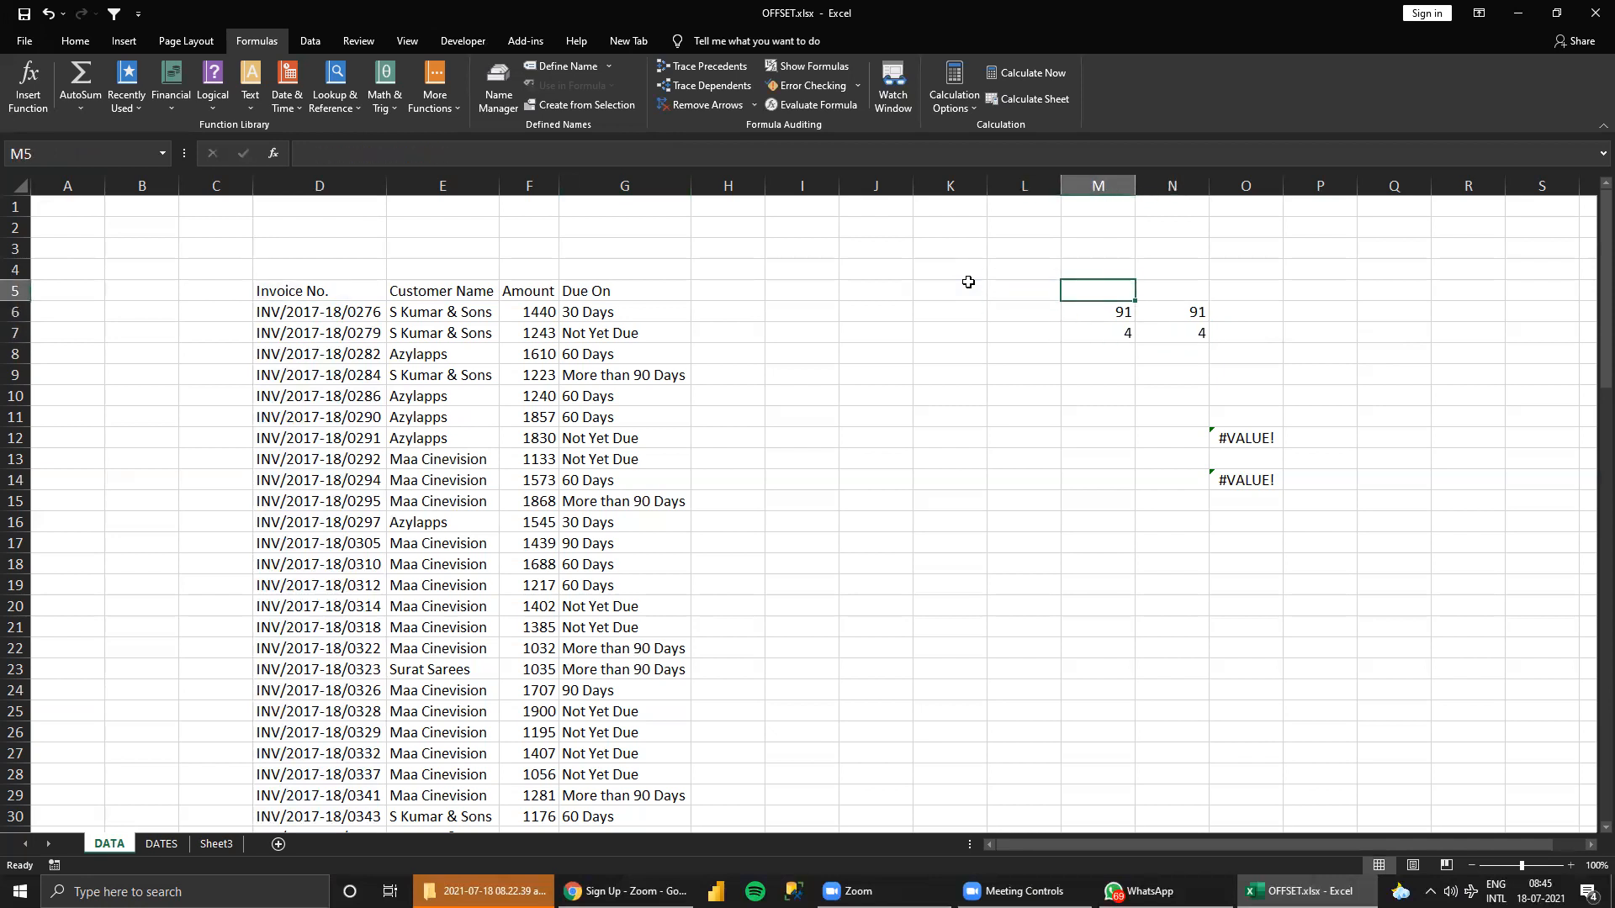
pyautogui.press('Down')
pyautogui.press('Right')
pyautogui.press('Up')
pyautogui.press('Left')
pyautogui.press('Right')
pyautogui.press('Down')
pyautogui.press('Left')
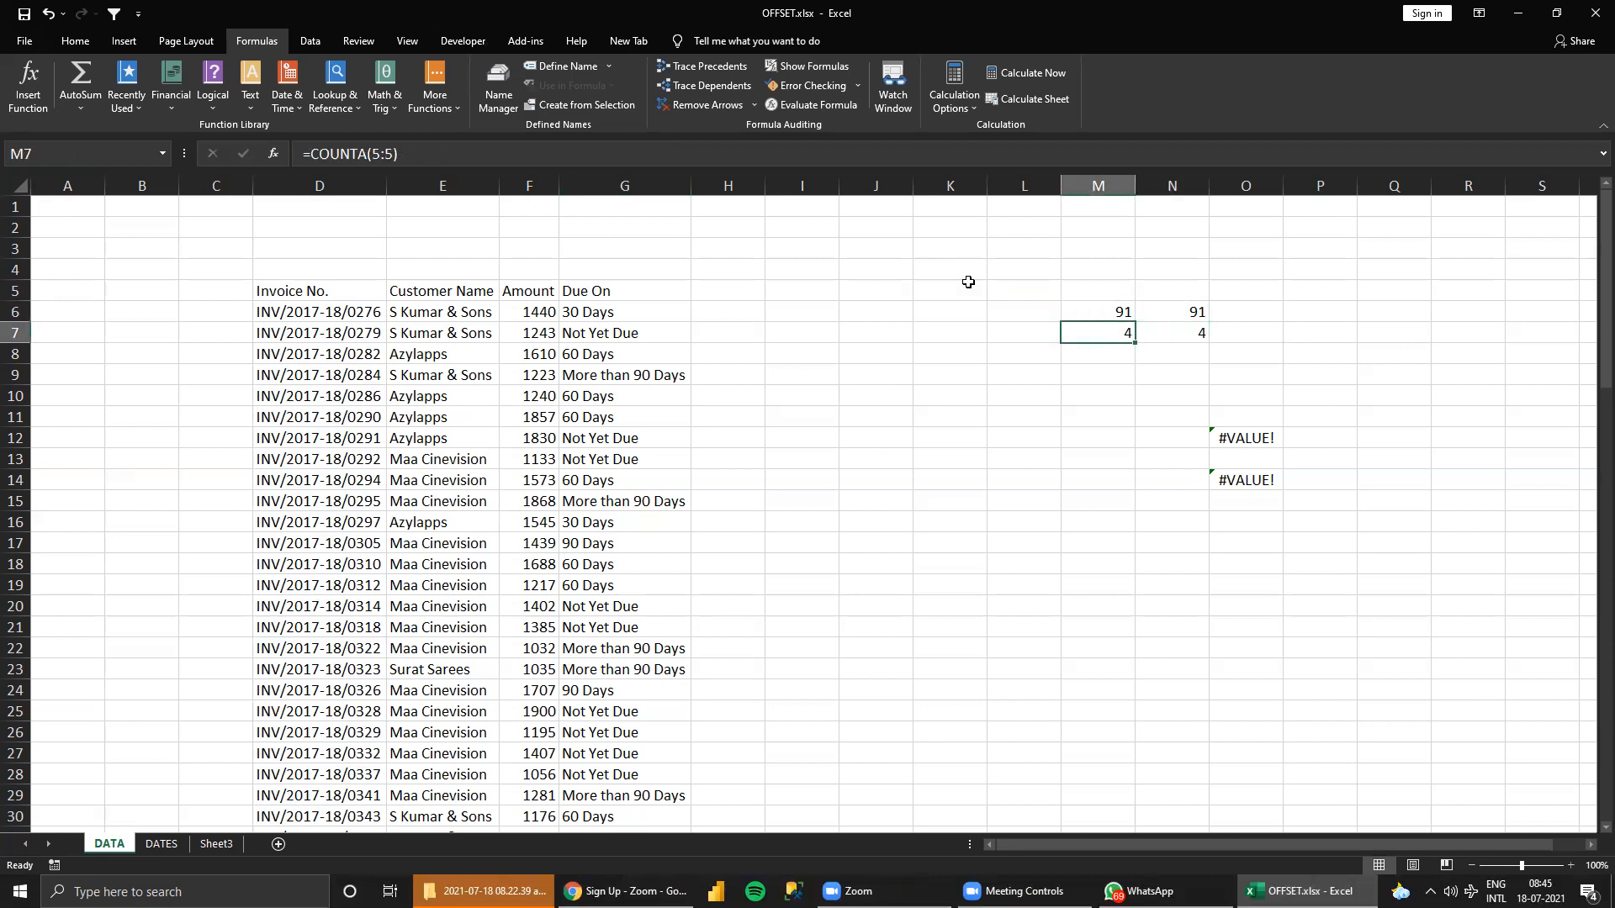
pyautogui.press('Up')
pyautogui.press('Right')
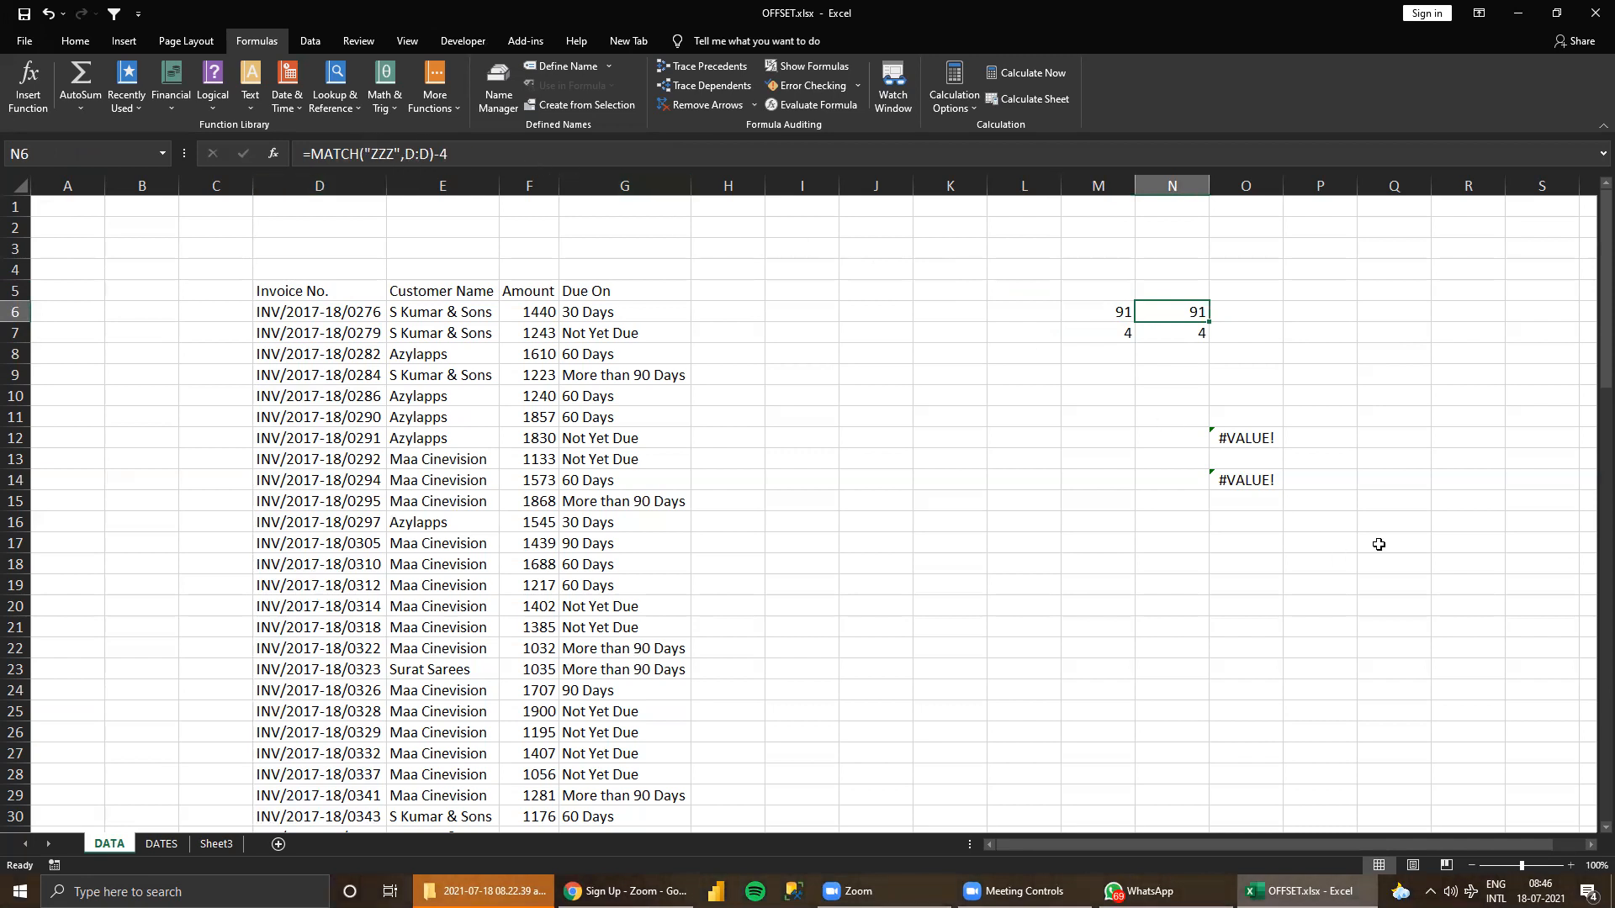
# Wrap the OFFSET formula in O12 in COUNTA so it reads =COUNTA(OFFSET($D$5,,,91,4)).
pyautogui.click(1264, 435)
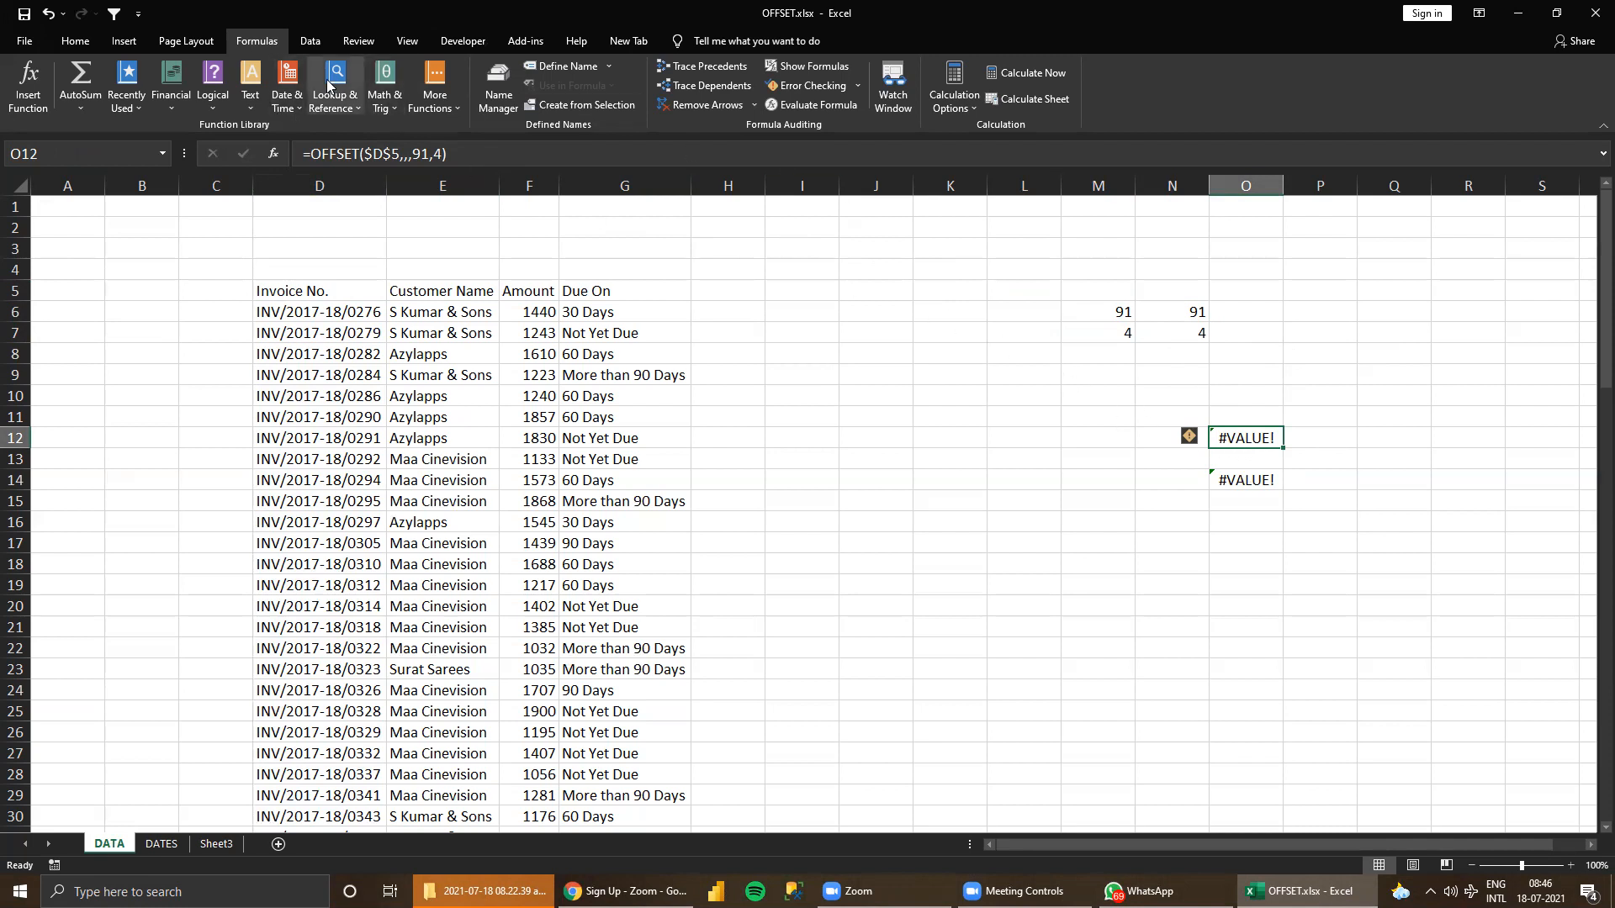
pyautogui.click(310, 154)
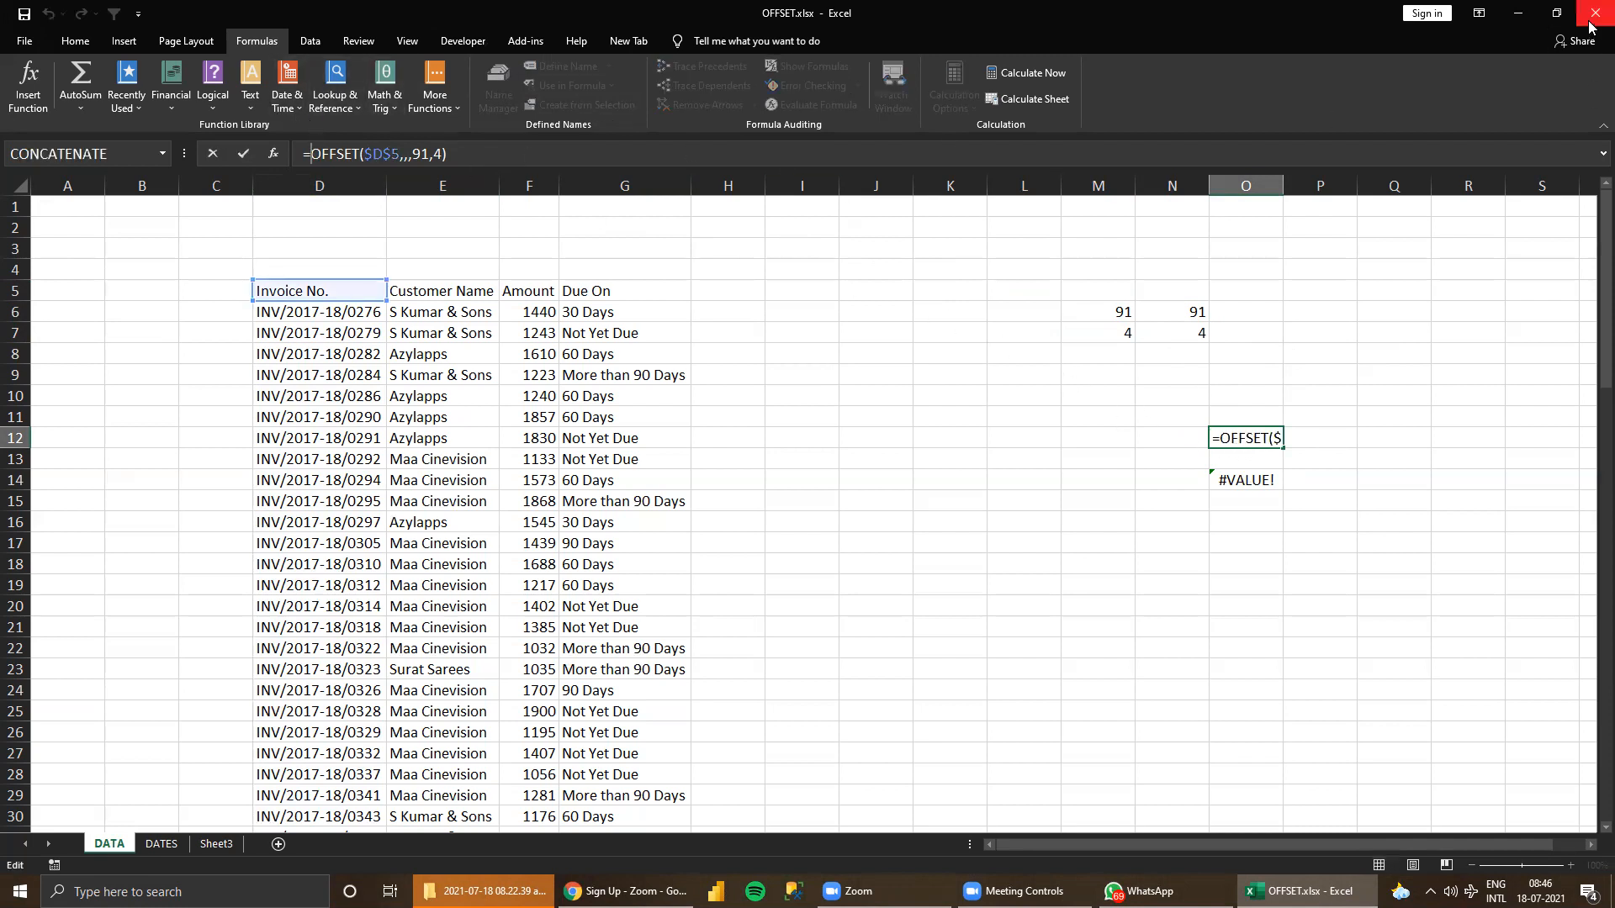
pyautogui.write('CON')
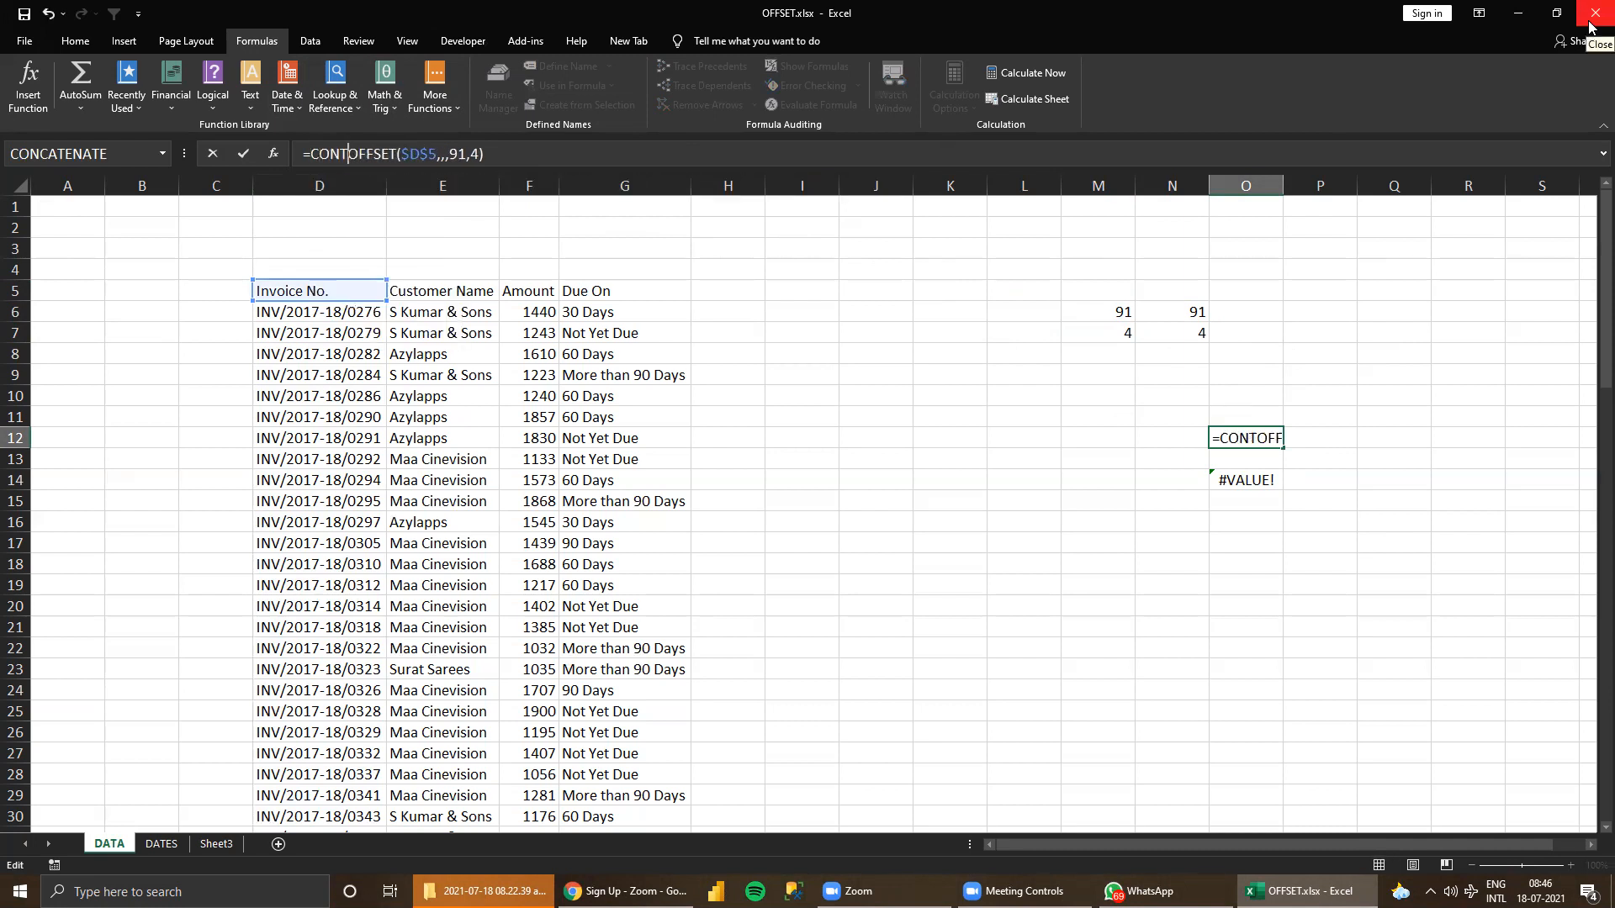
pyautogui.write('T')
pyautogui.press('Tab')
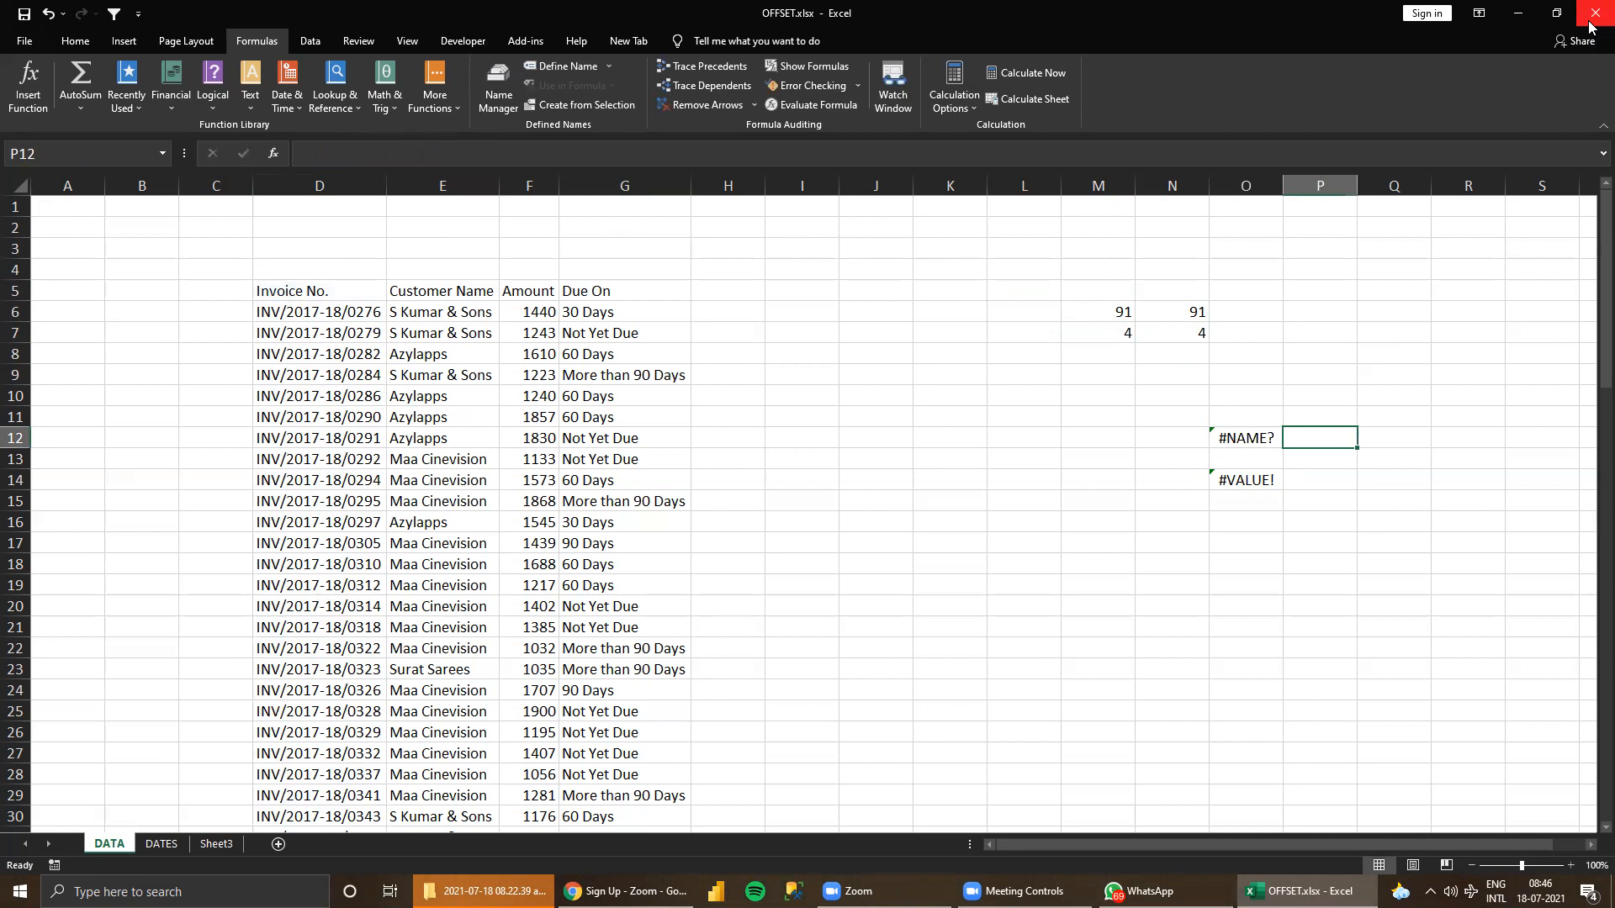
pyautogui.click(1251, 458)
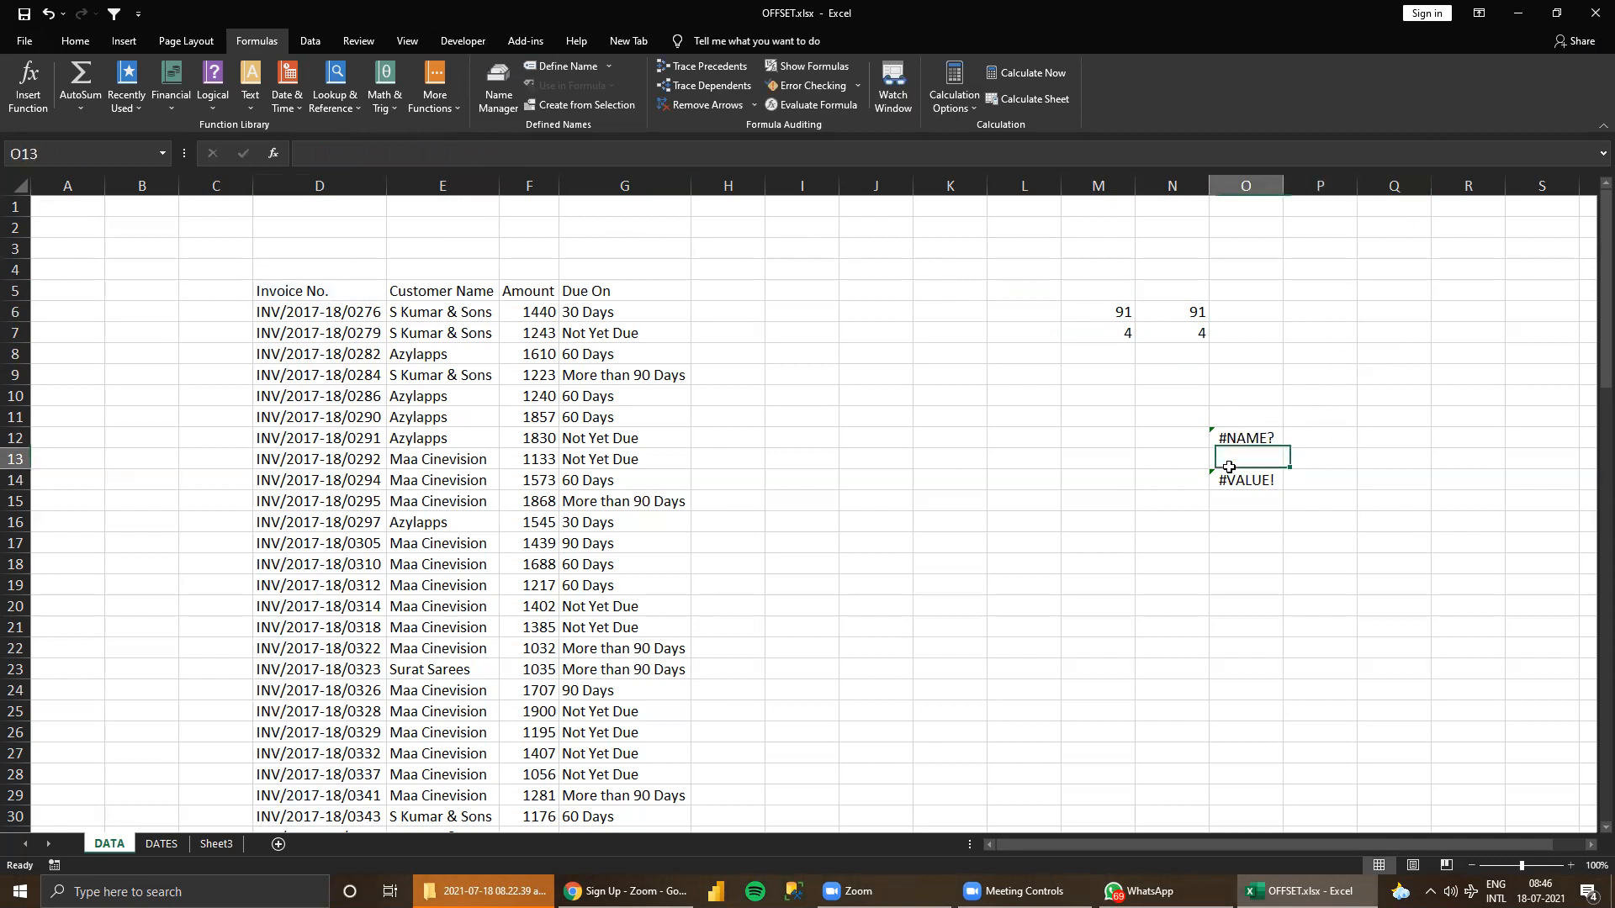
pyautogui.click(1241, 438)
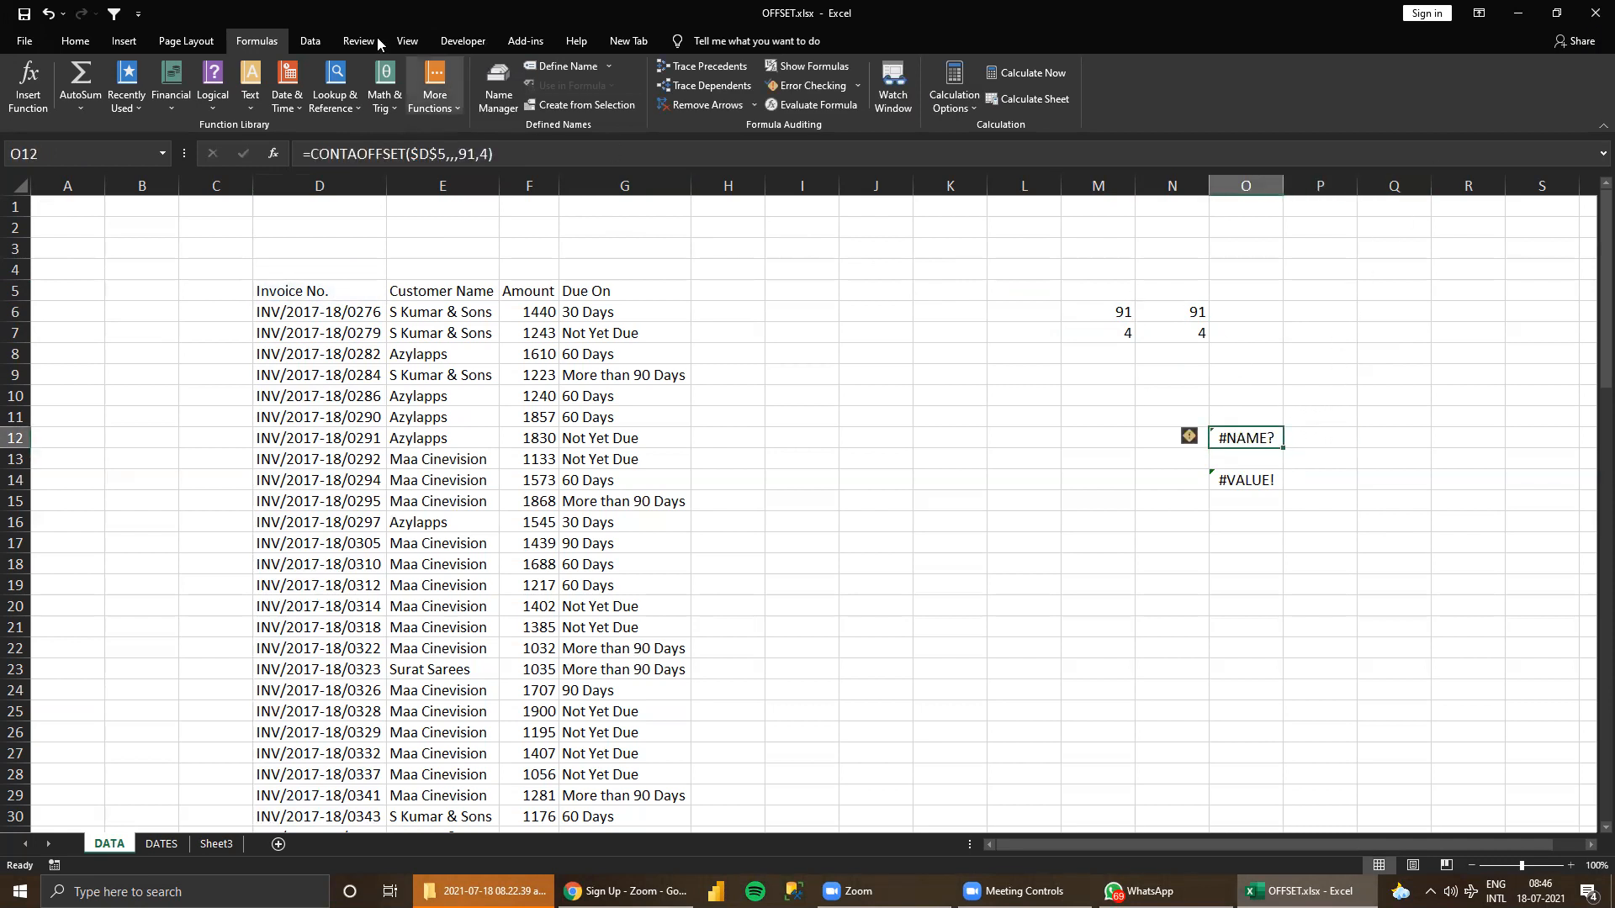
pyautogui.click(331, 153)
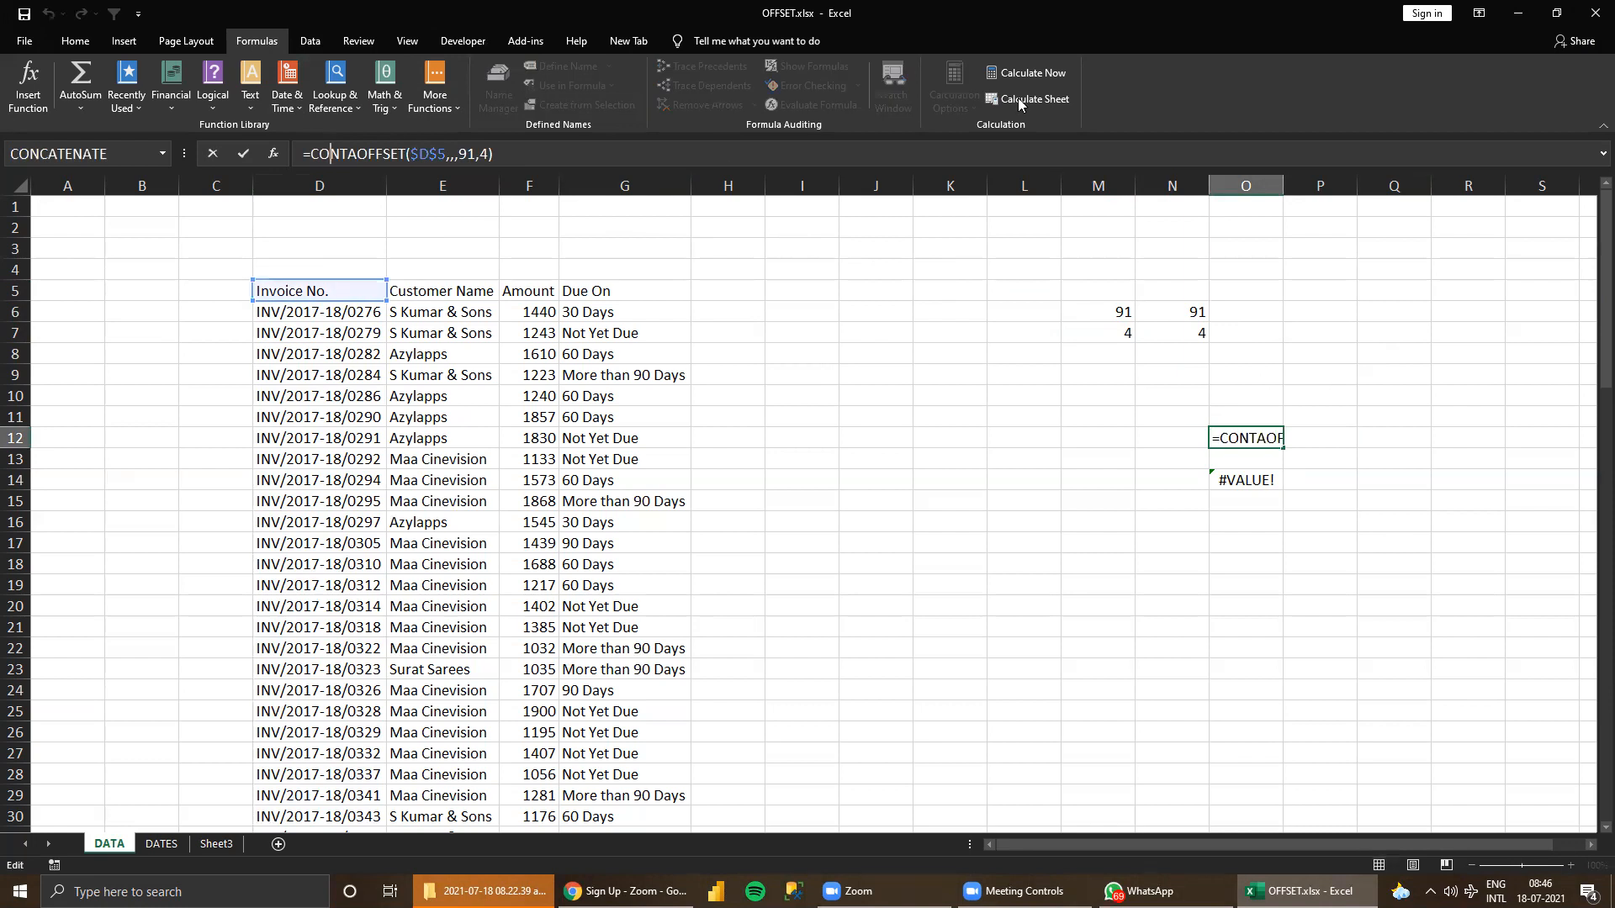
pyautogui.write('U')
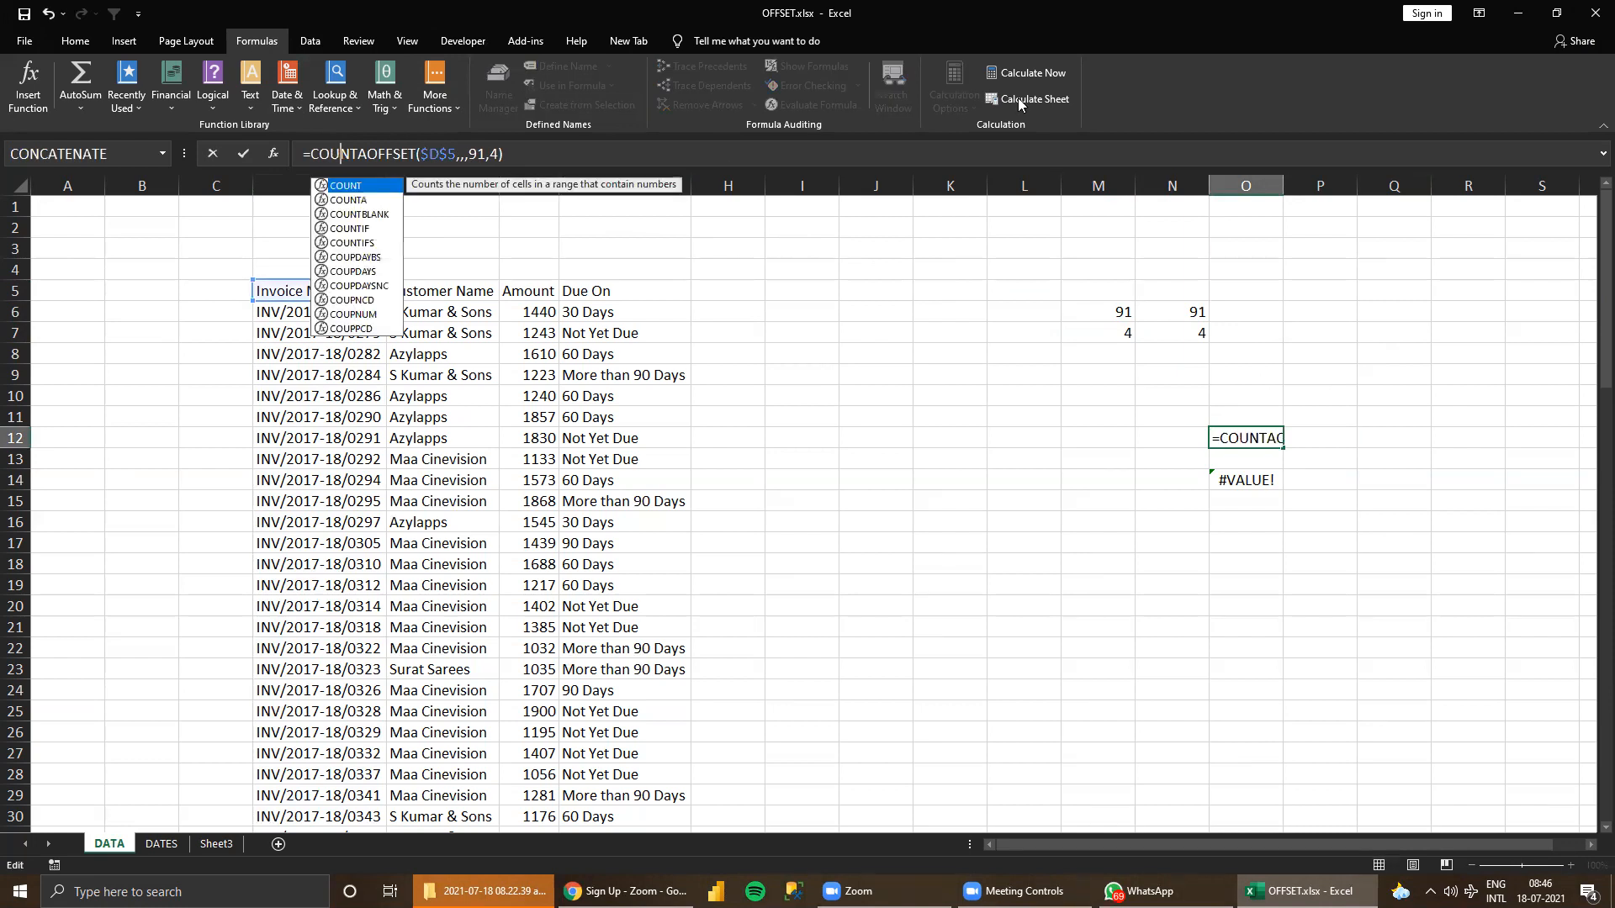
pyautogui.press('Right')
pyautogui.press('Tab')
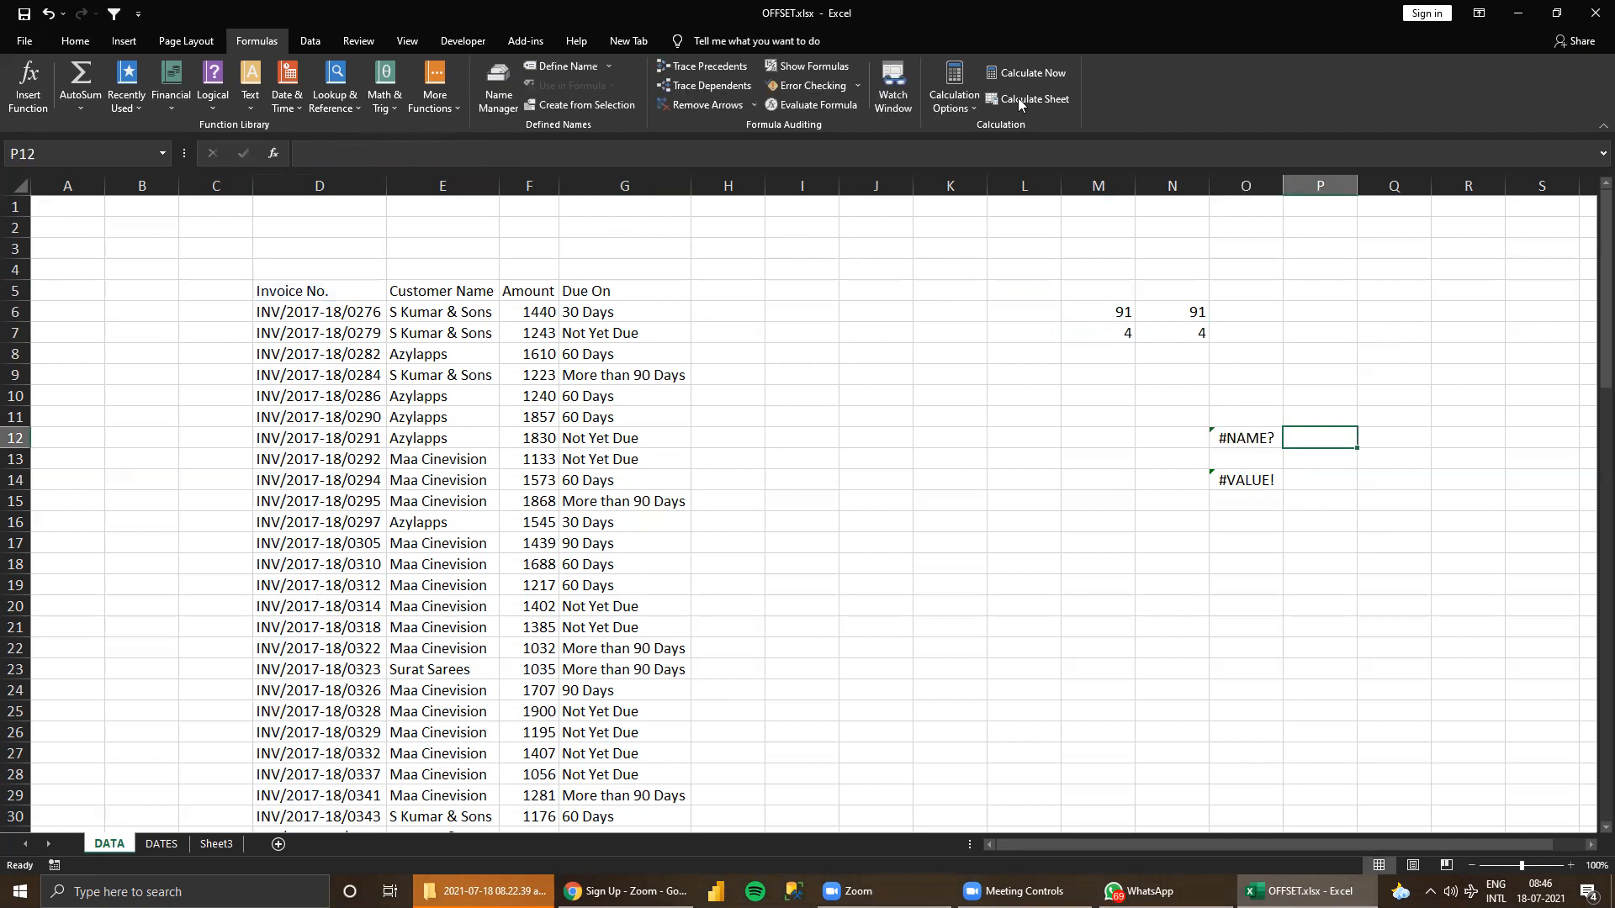
pyautogui.press('Left')
pyautogui.click(380, 154)
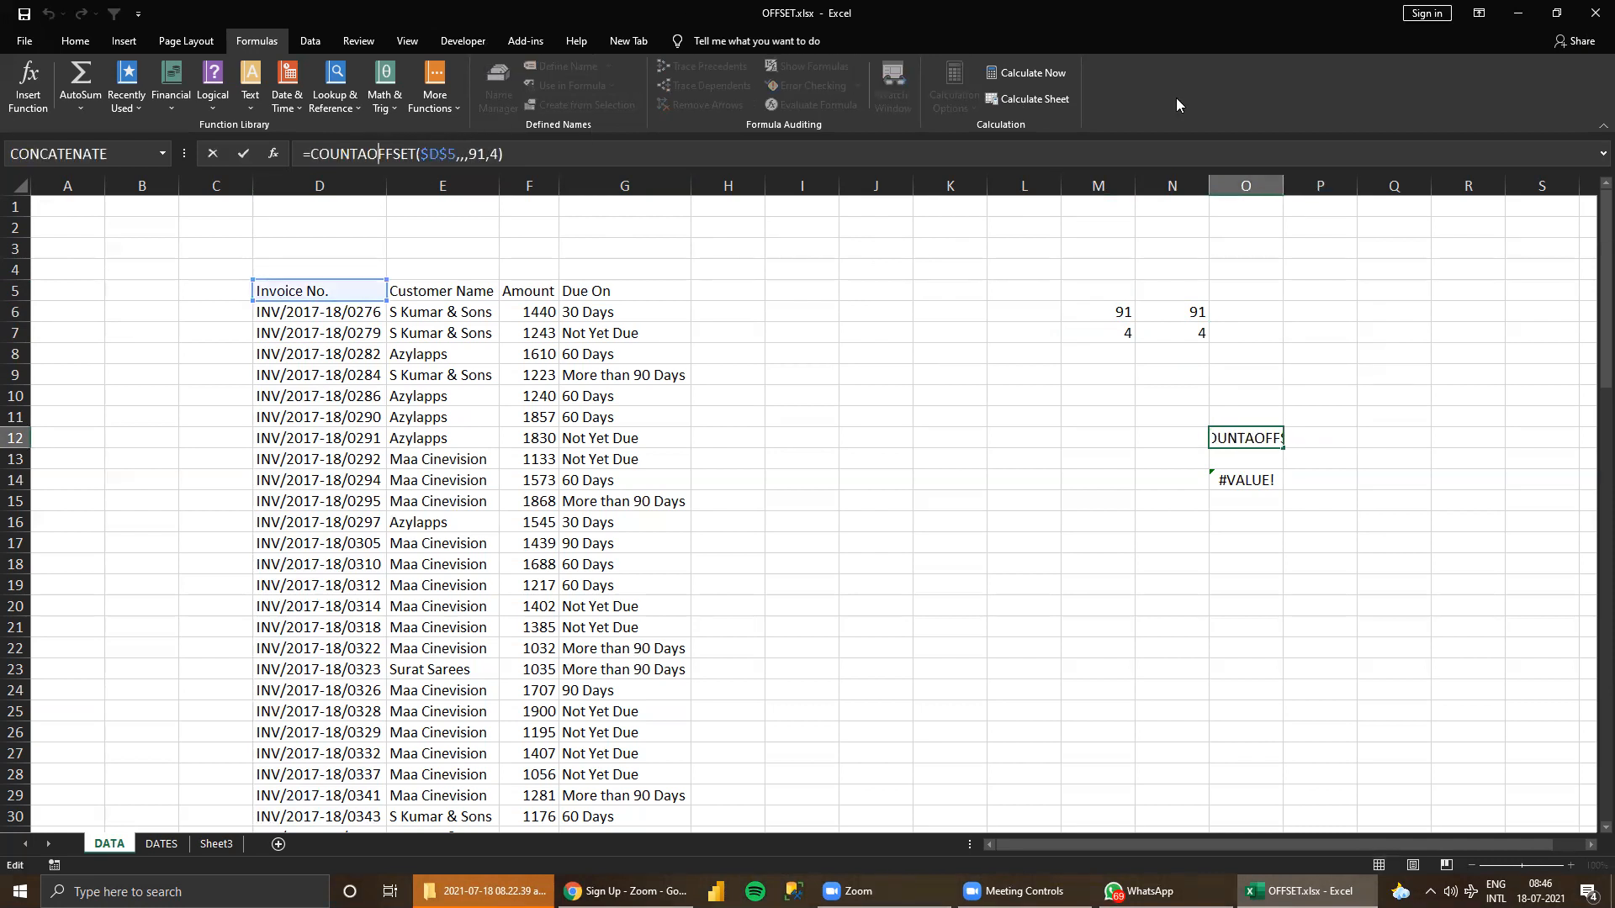
pyautogui.write('(')
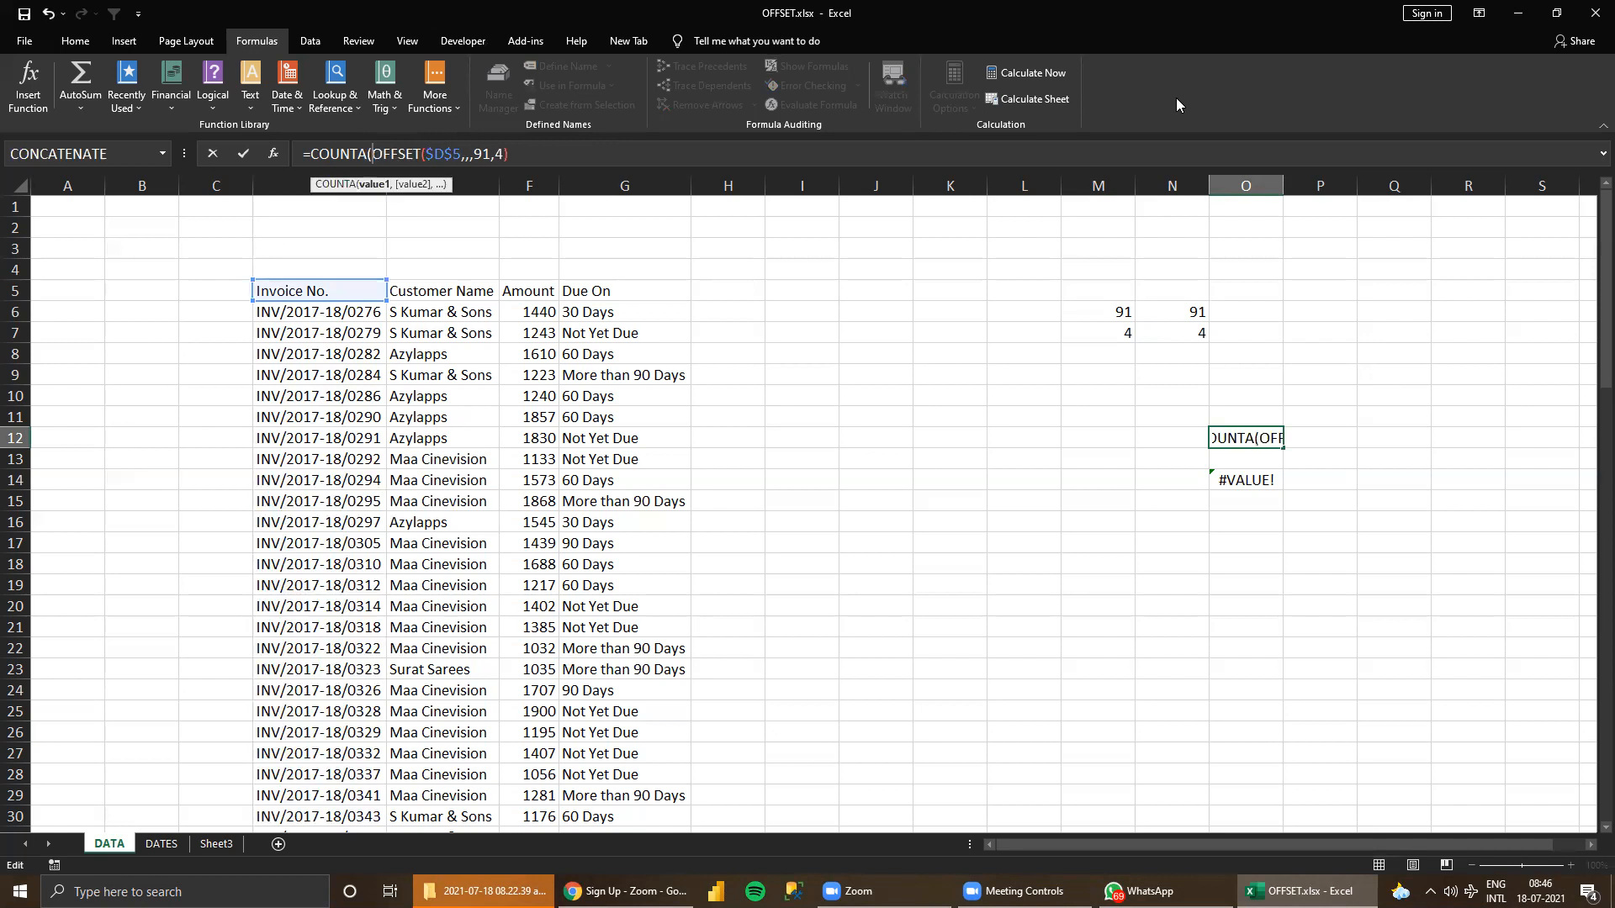
pyautogui.press('Return')
pyautogui.press('Return')
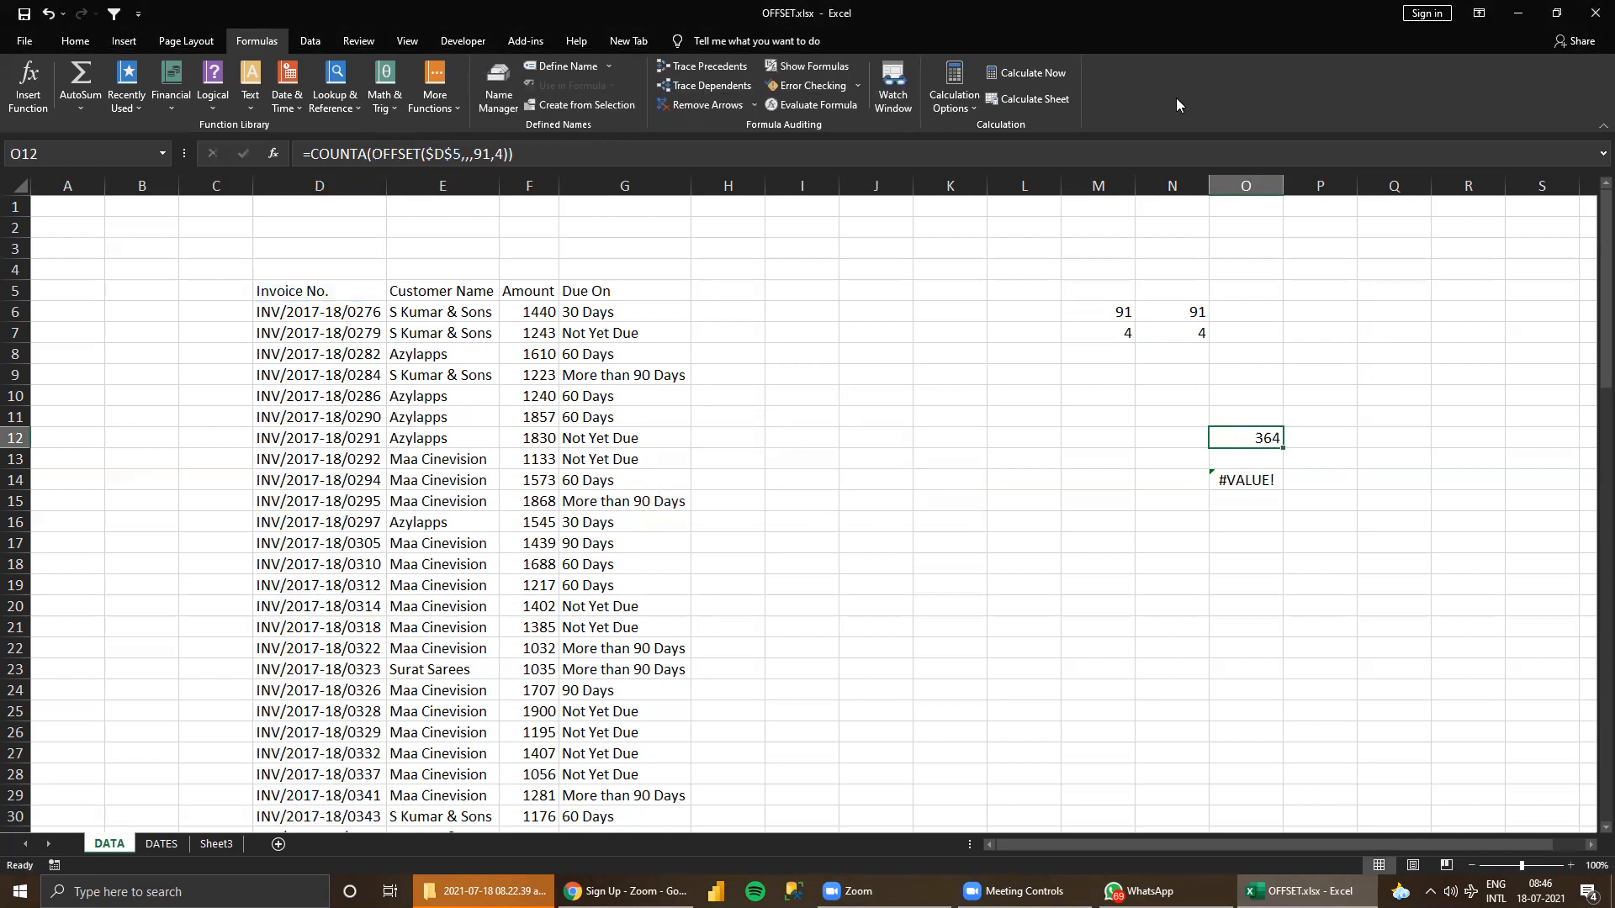
# Select the whole invoice table D5:G95 to check its cell count, and return to O12 to compare it with the formula's result.
pyautogui.click(314, 283)
pyautogui.hotkey('ctrl', 'shift', 'Right')
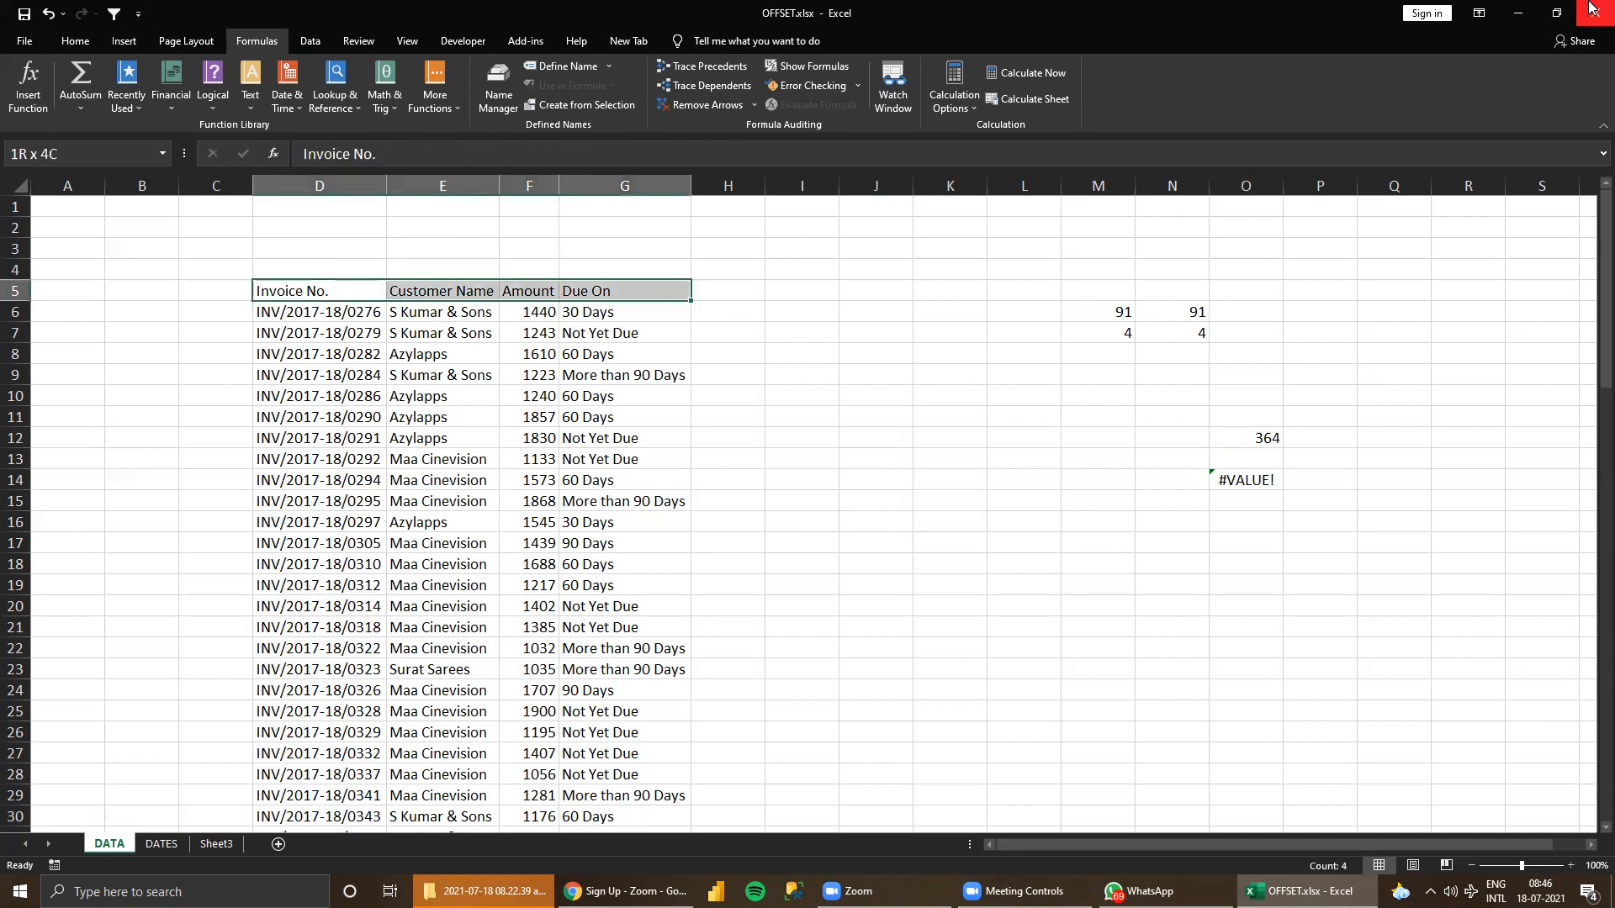
pyautogui.hotkey('ctrl', 'shift', 'Down')
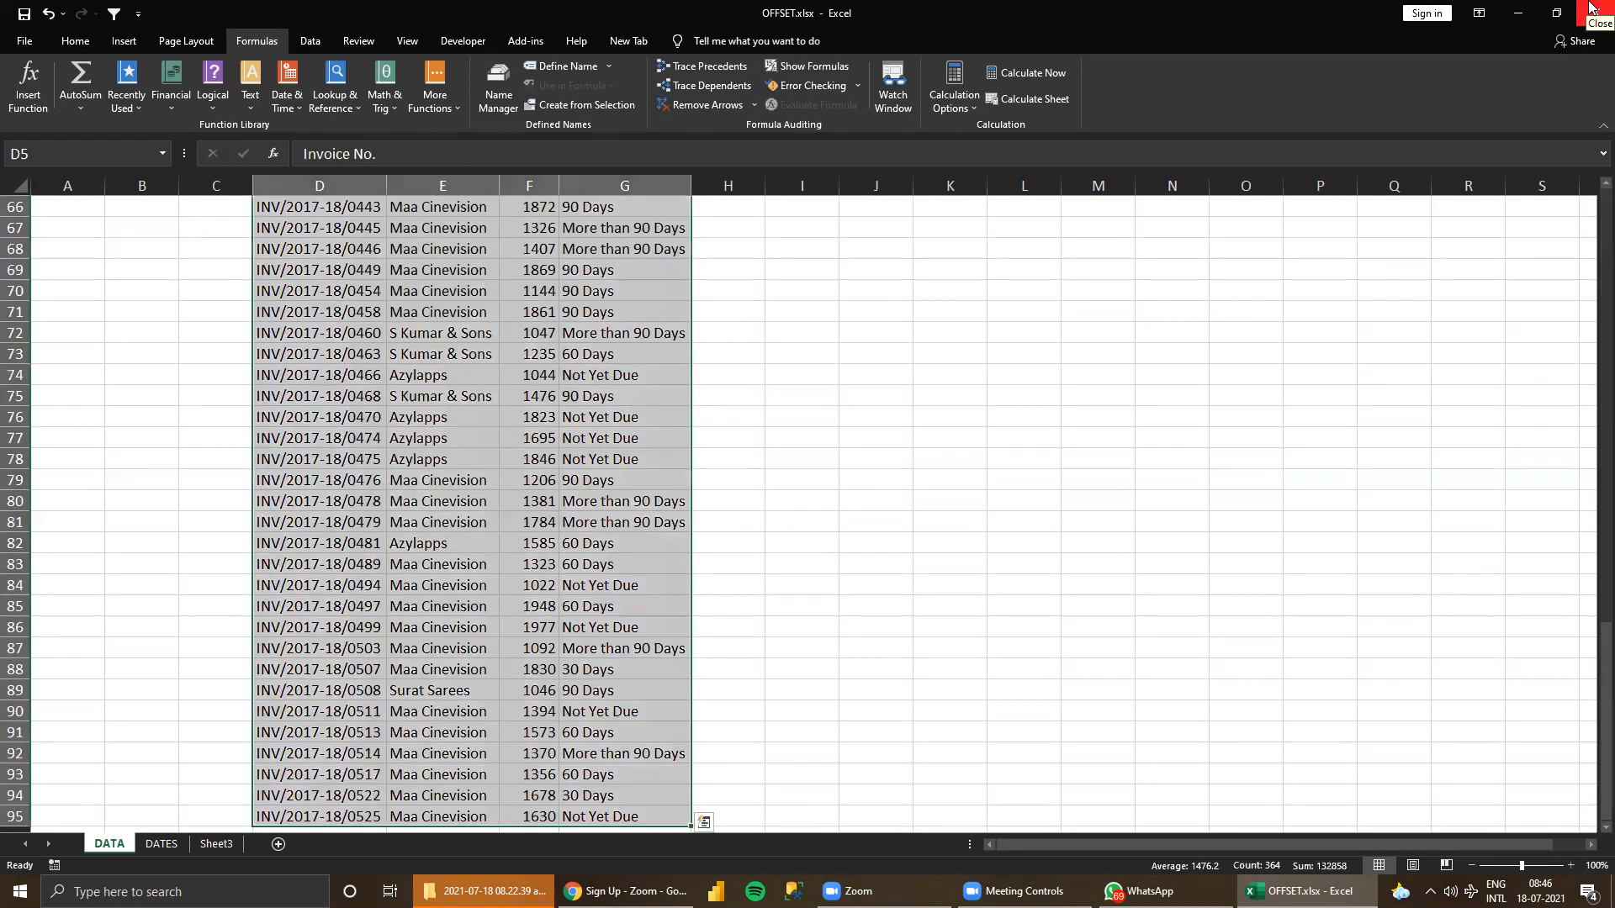
pyautogui.hotkey('ctrl', 'Home')
pyautogui.press('Right')
pyautogui.press('Right')
pyautogui.press('Right')
pyautogui.press('Right')
pyautogui.press('Right')
pyautogui.press('Right')
pyautogui.press('Right')
pyautogui.press('Right')
pyautogui.press('Right')
pyautogui.press('Right')
pyautogui.press('Right')
pyautogui.press('Right')
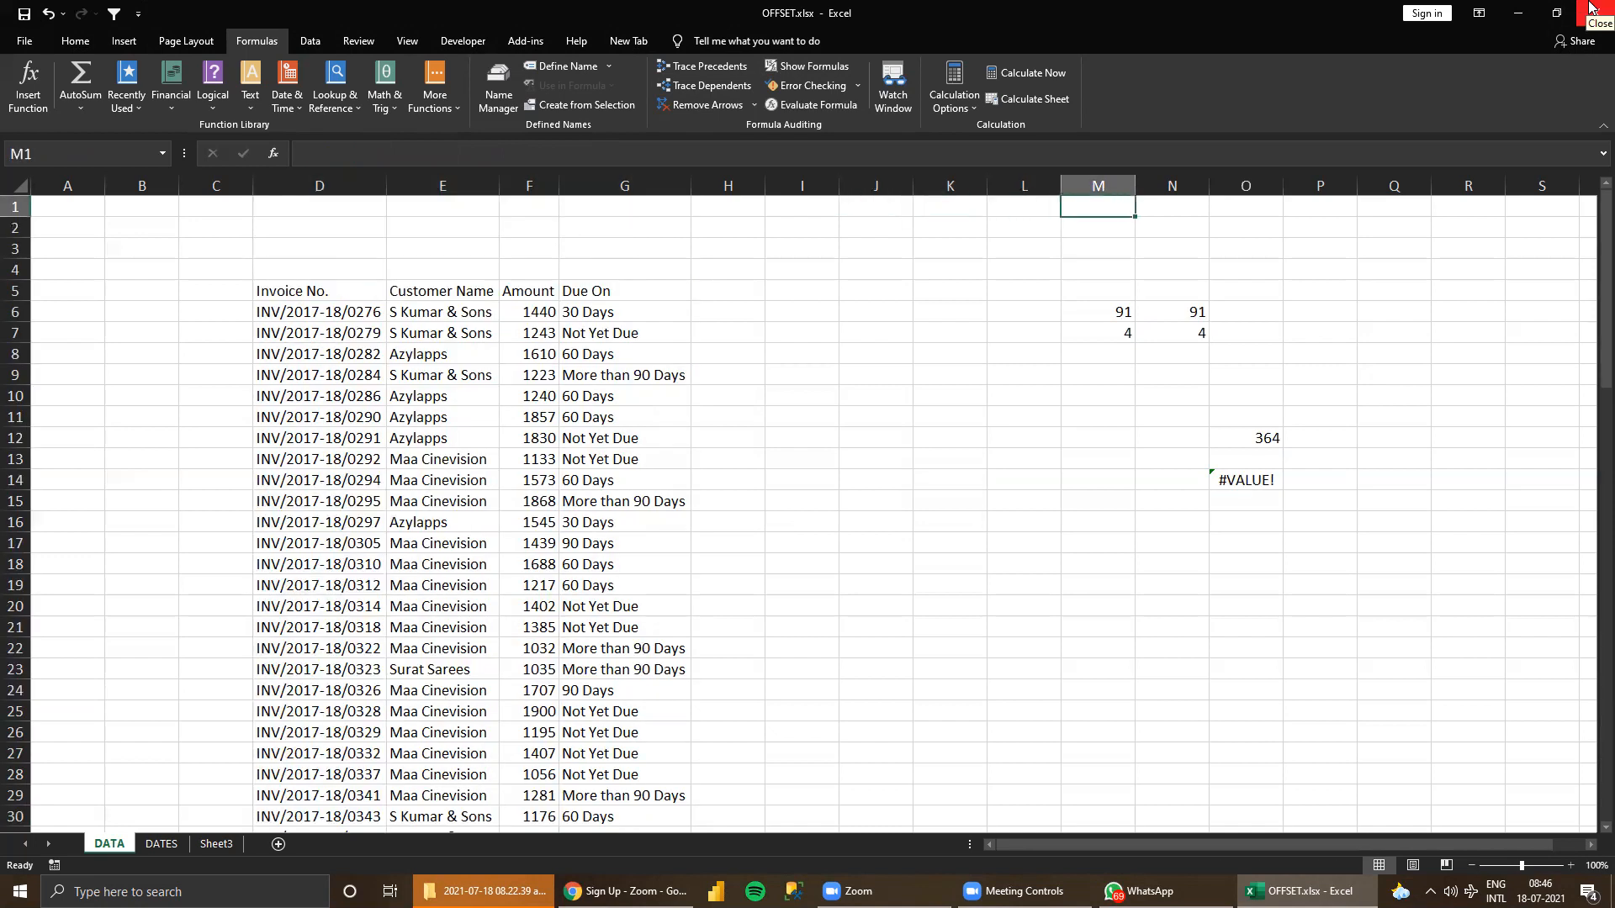
pyautogui.press('Down')
pyautogui.press('Down')
pyautogui.press('Down')
pyautogui.press('Right')
pyautogui.press('Right')
pyautogui.press('Down')
pyautogui.press('Down')
pyautogui.press('Down')
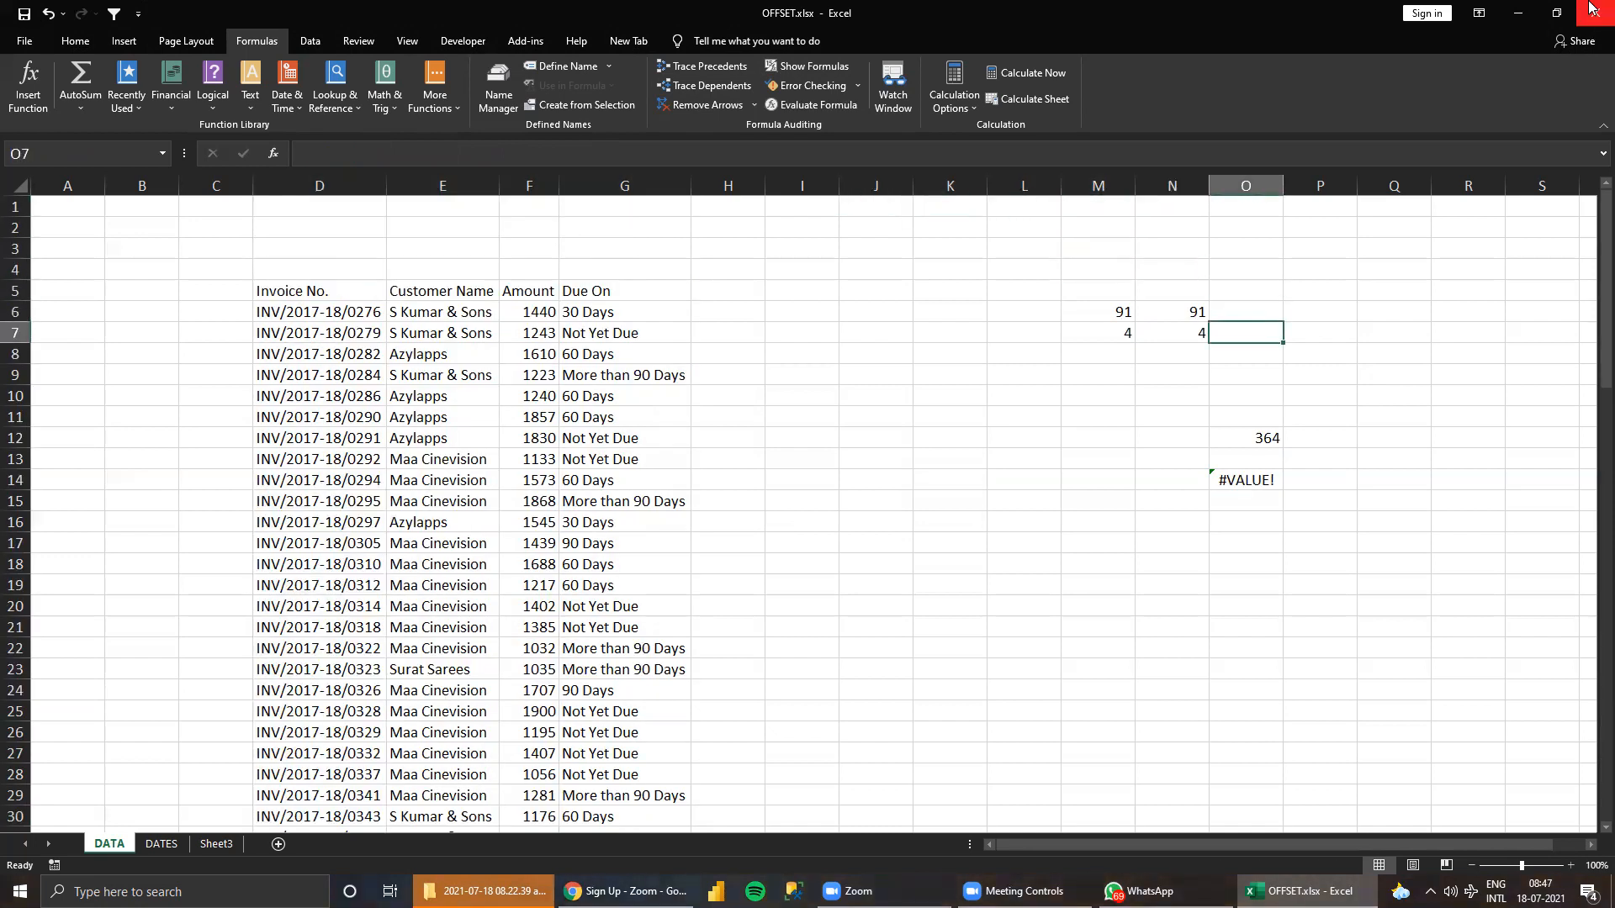
pyautogui.press('Down')
pyautogui.press('Down')
pyautogui.press('Down')
pyautogui.press('Down')
pyautogui.press('Down')
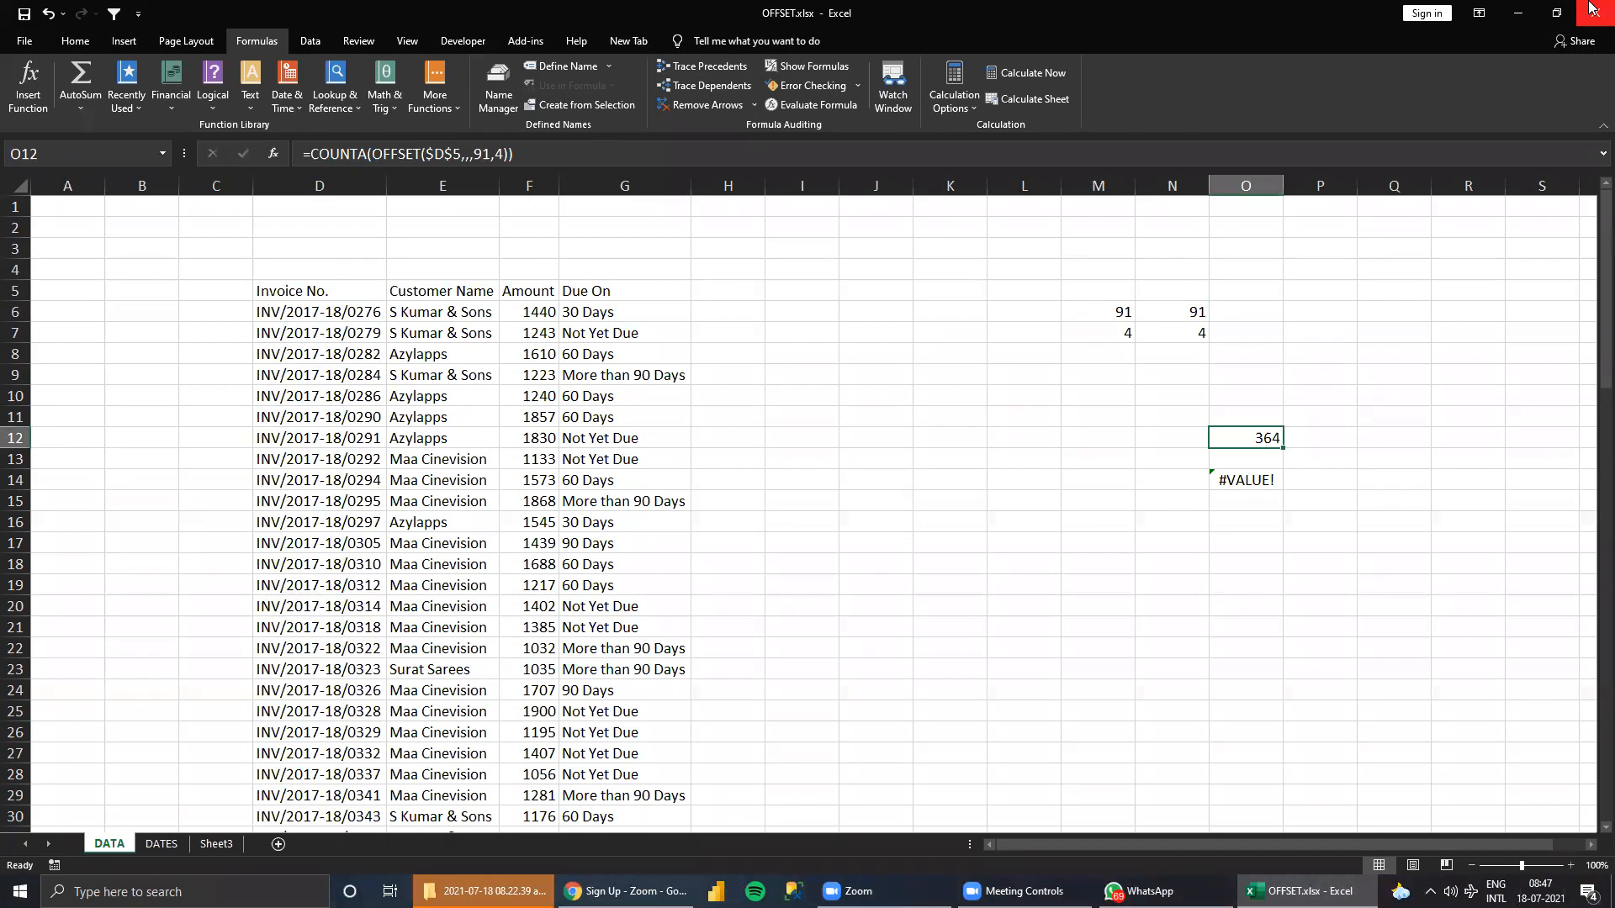
# Wrap the direct range reference in O14 in COUNTA so it reads =COUNTA(D5:G95).
pyautogui.click(187, 41)
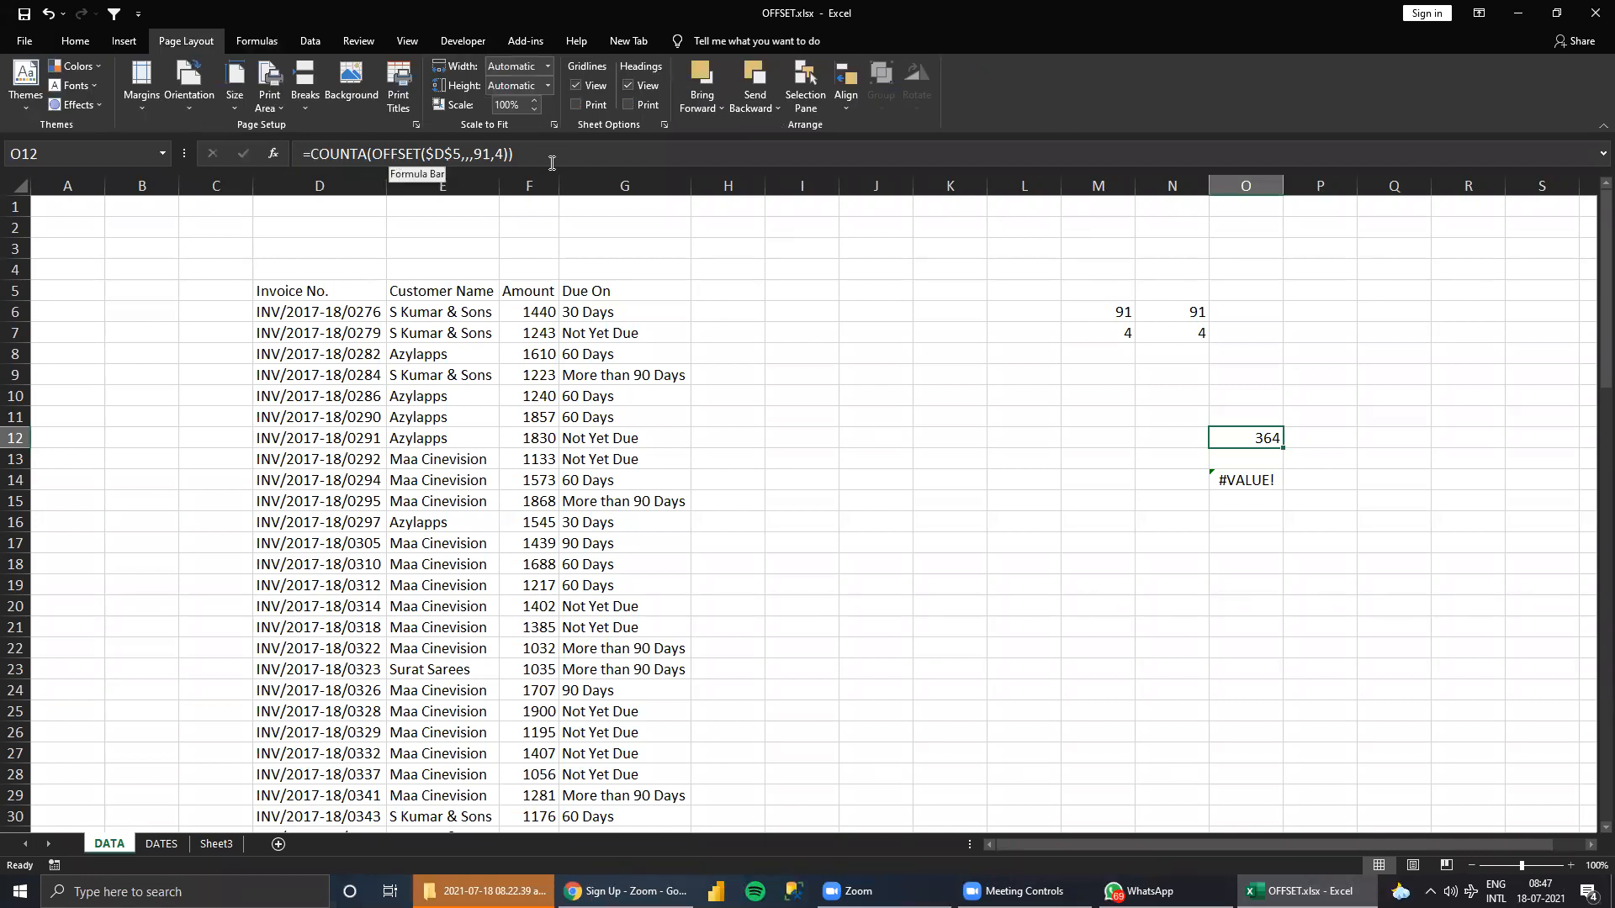
pyautogui.click(1230, 478)
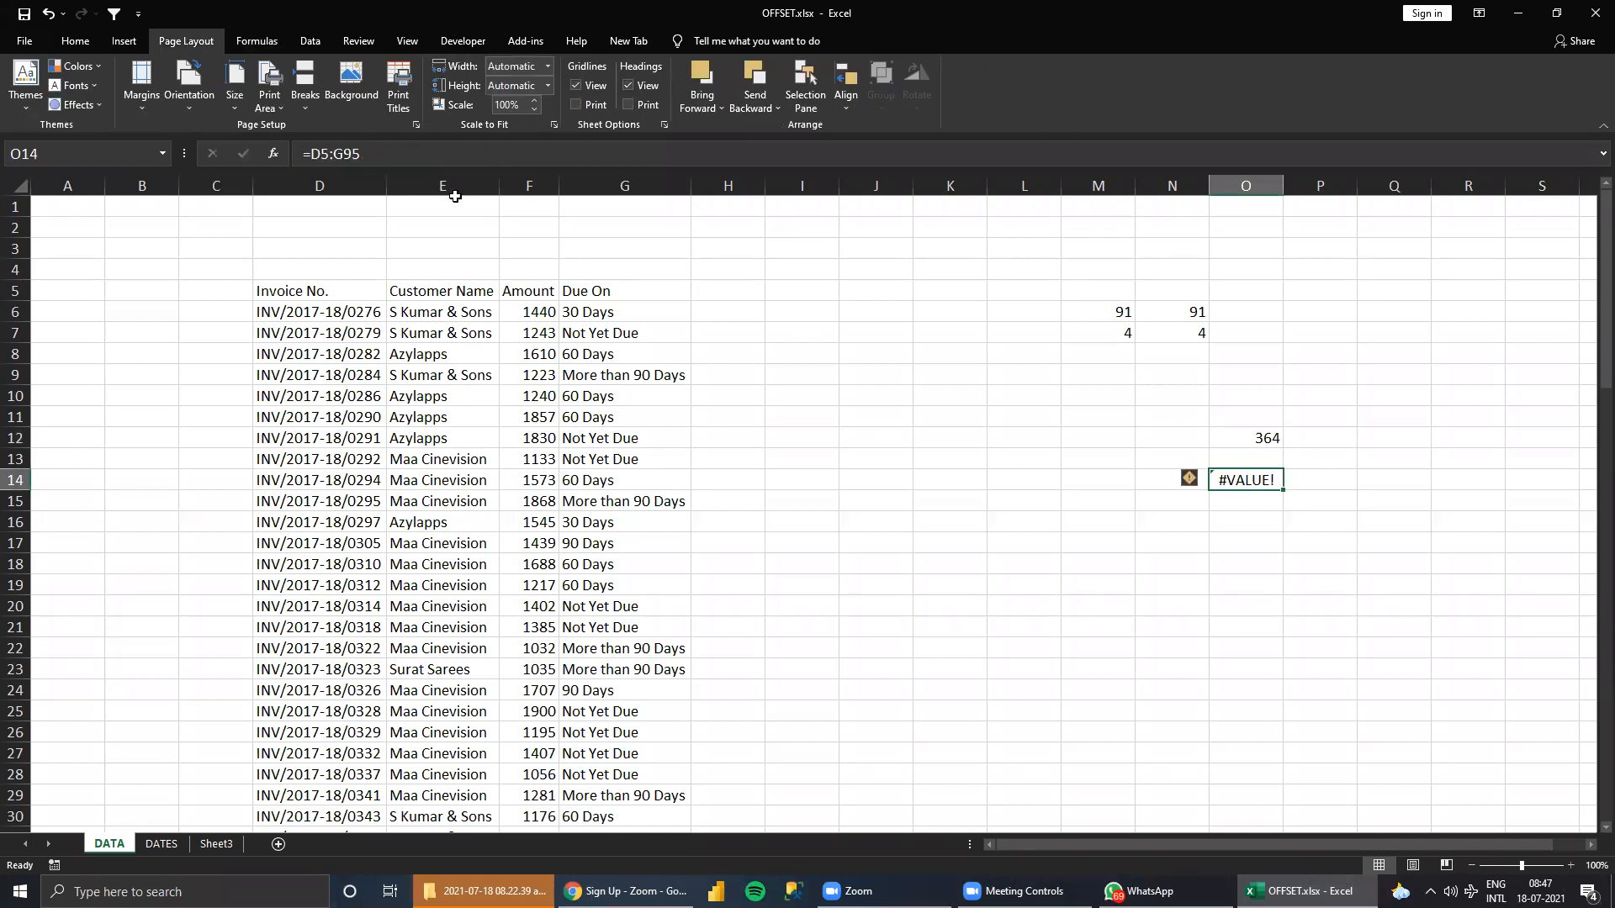
pyautogui.click(308, 153)
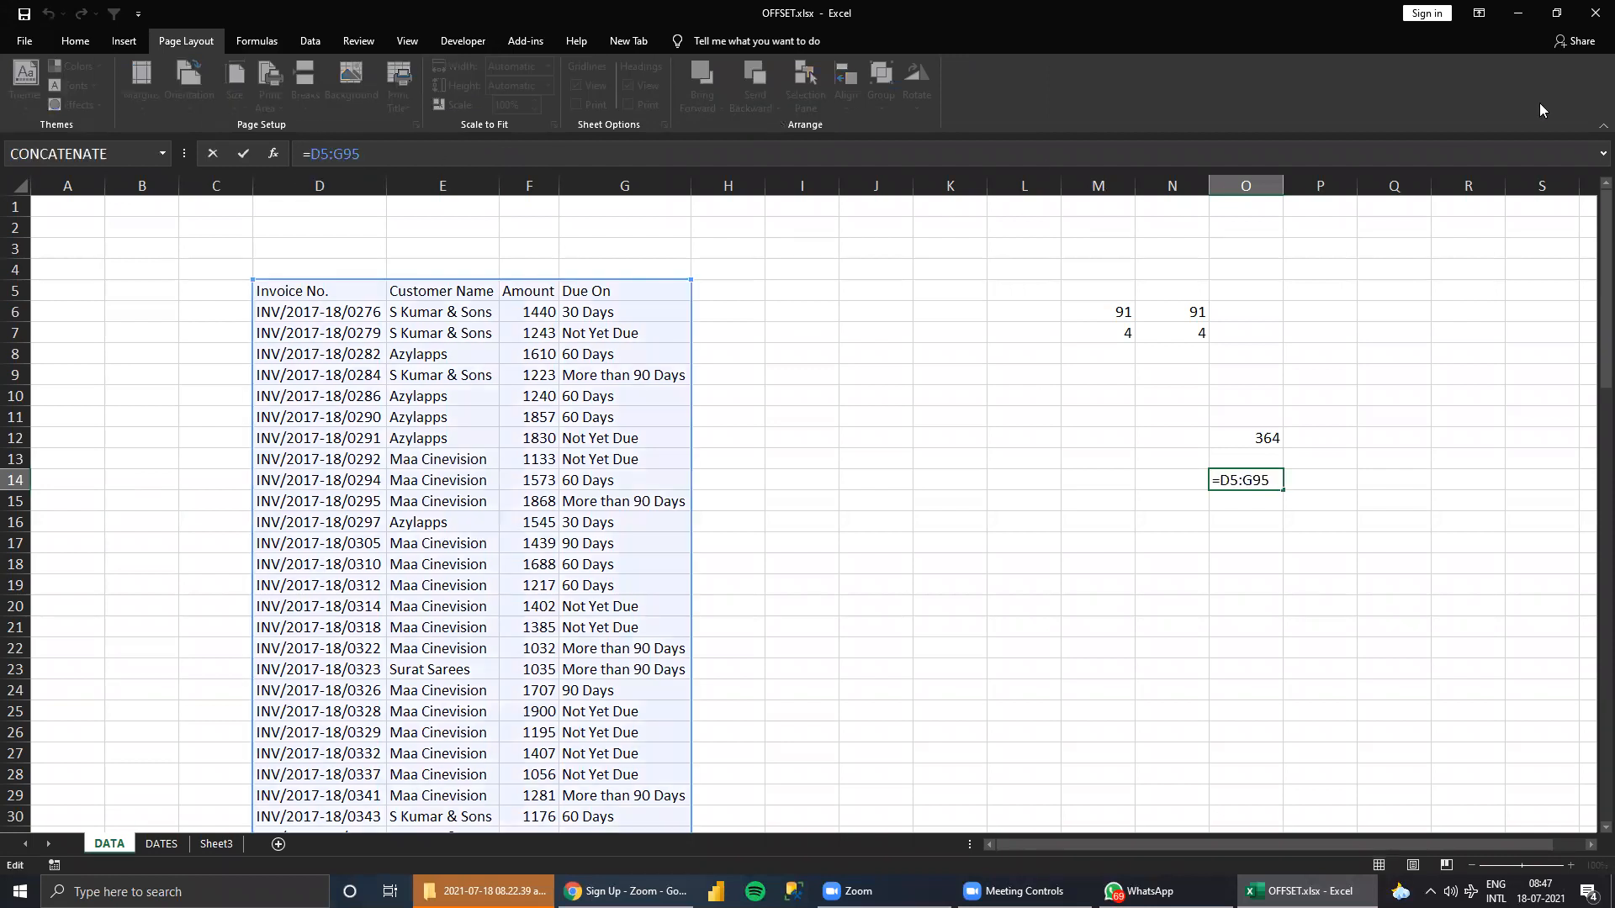
pyautogui.write('C')
pyautogui.write('OUNTA')
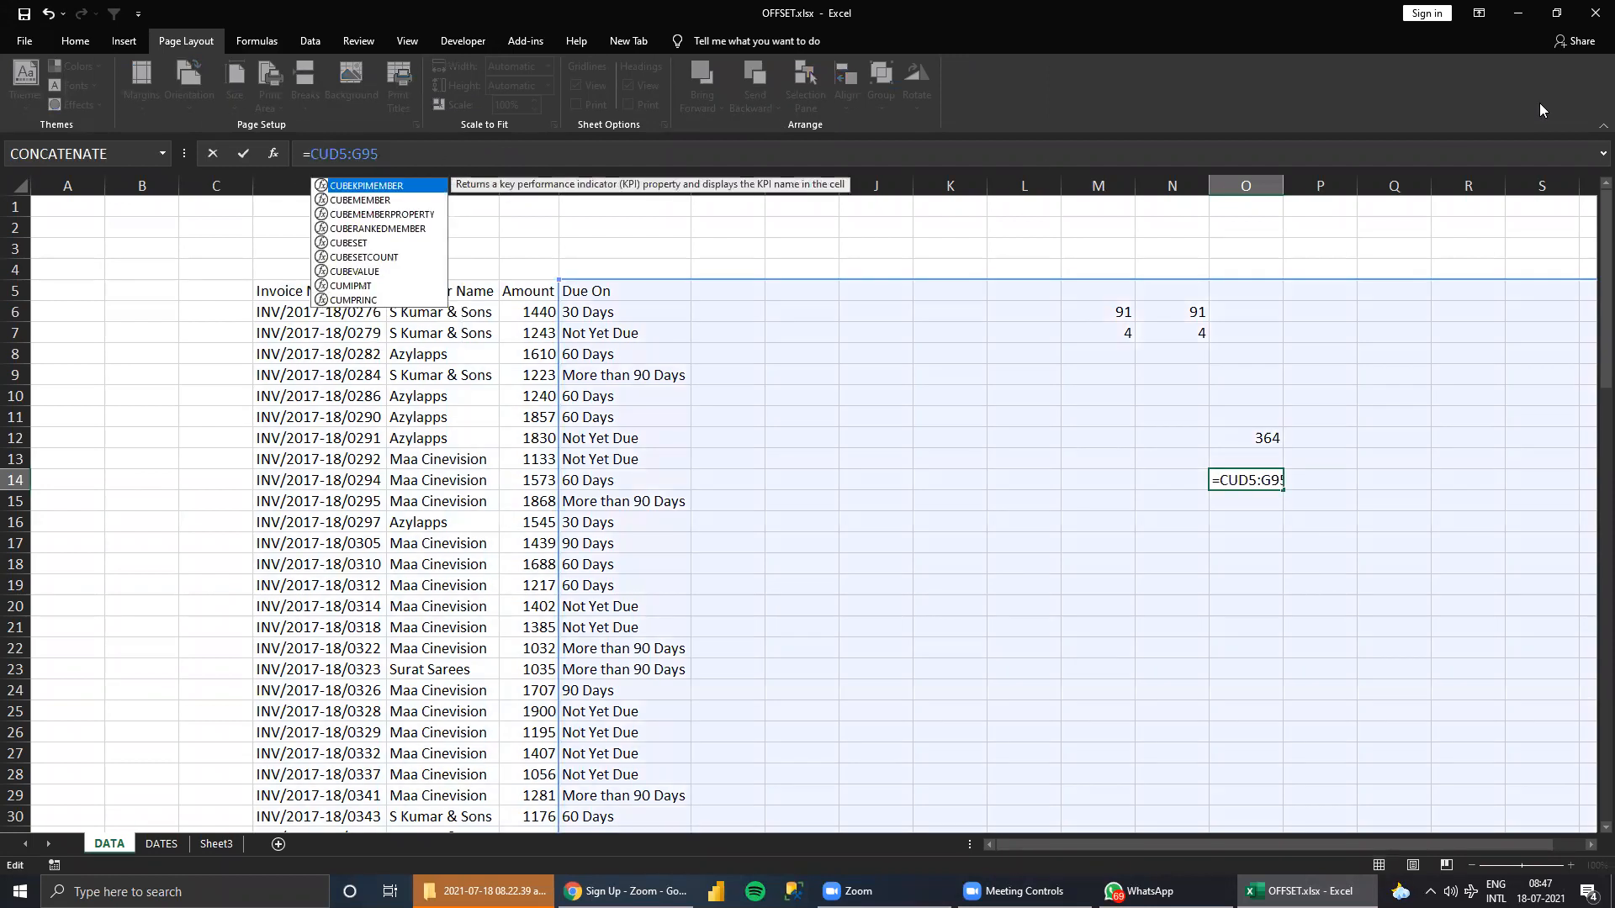
pyautogui.press('Tab')
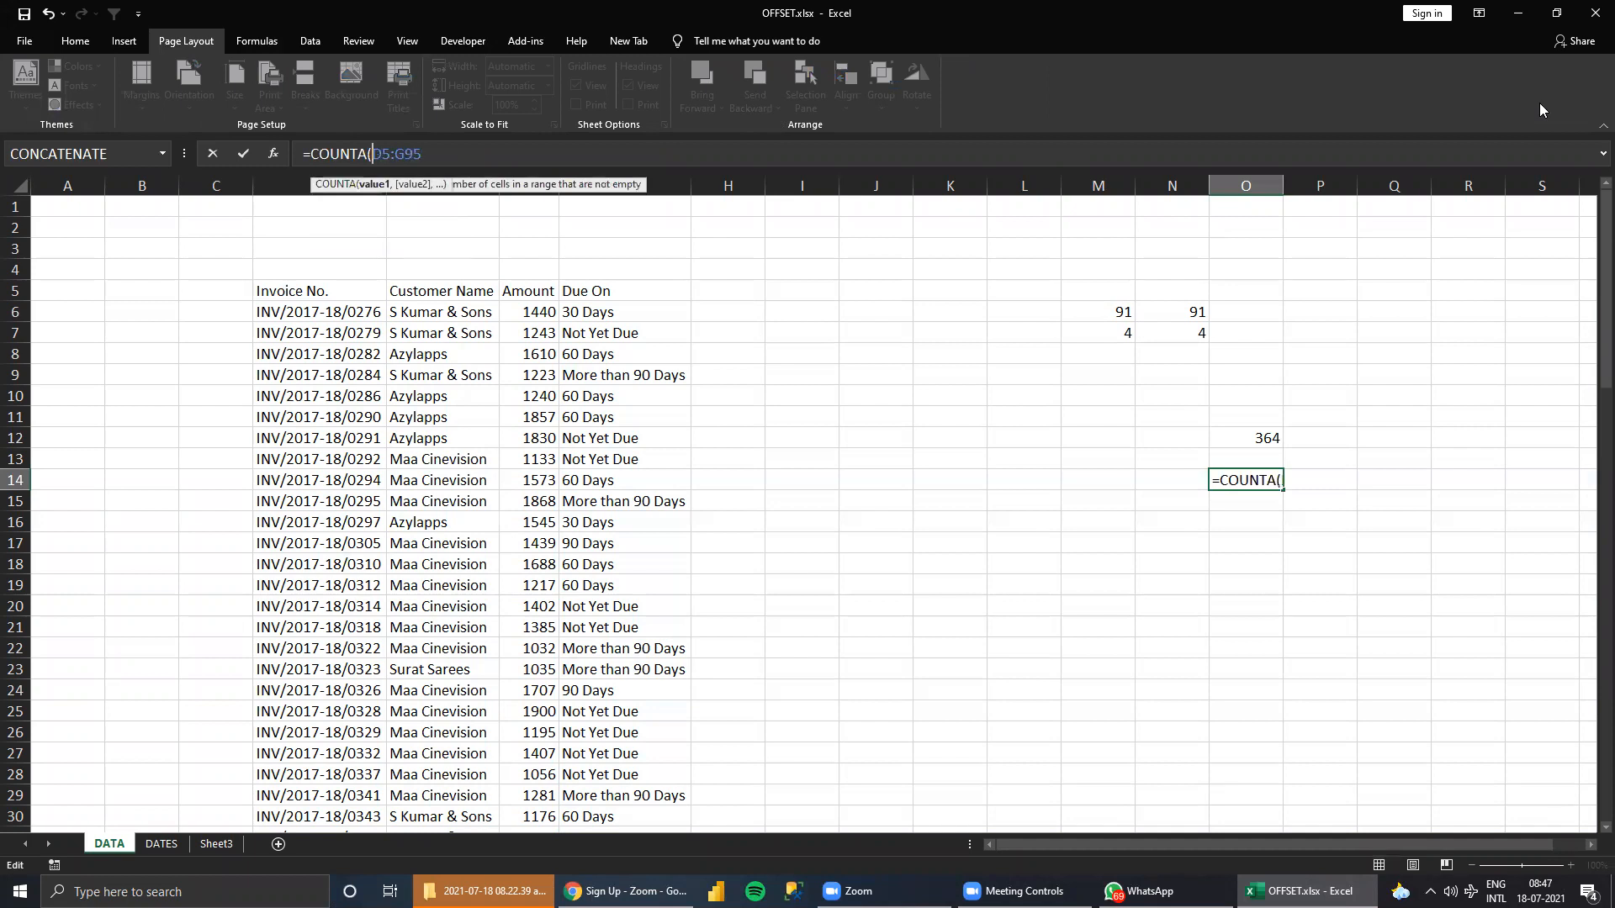
pyautogui.press('Return')
pyautogui.press('Return')
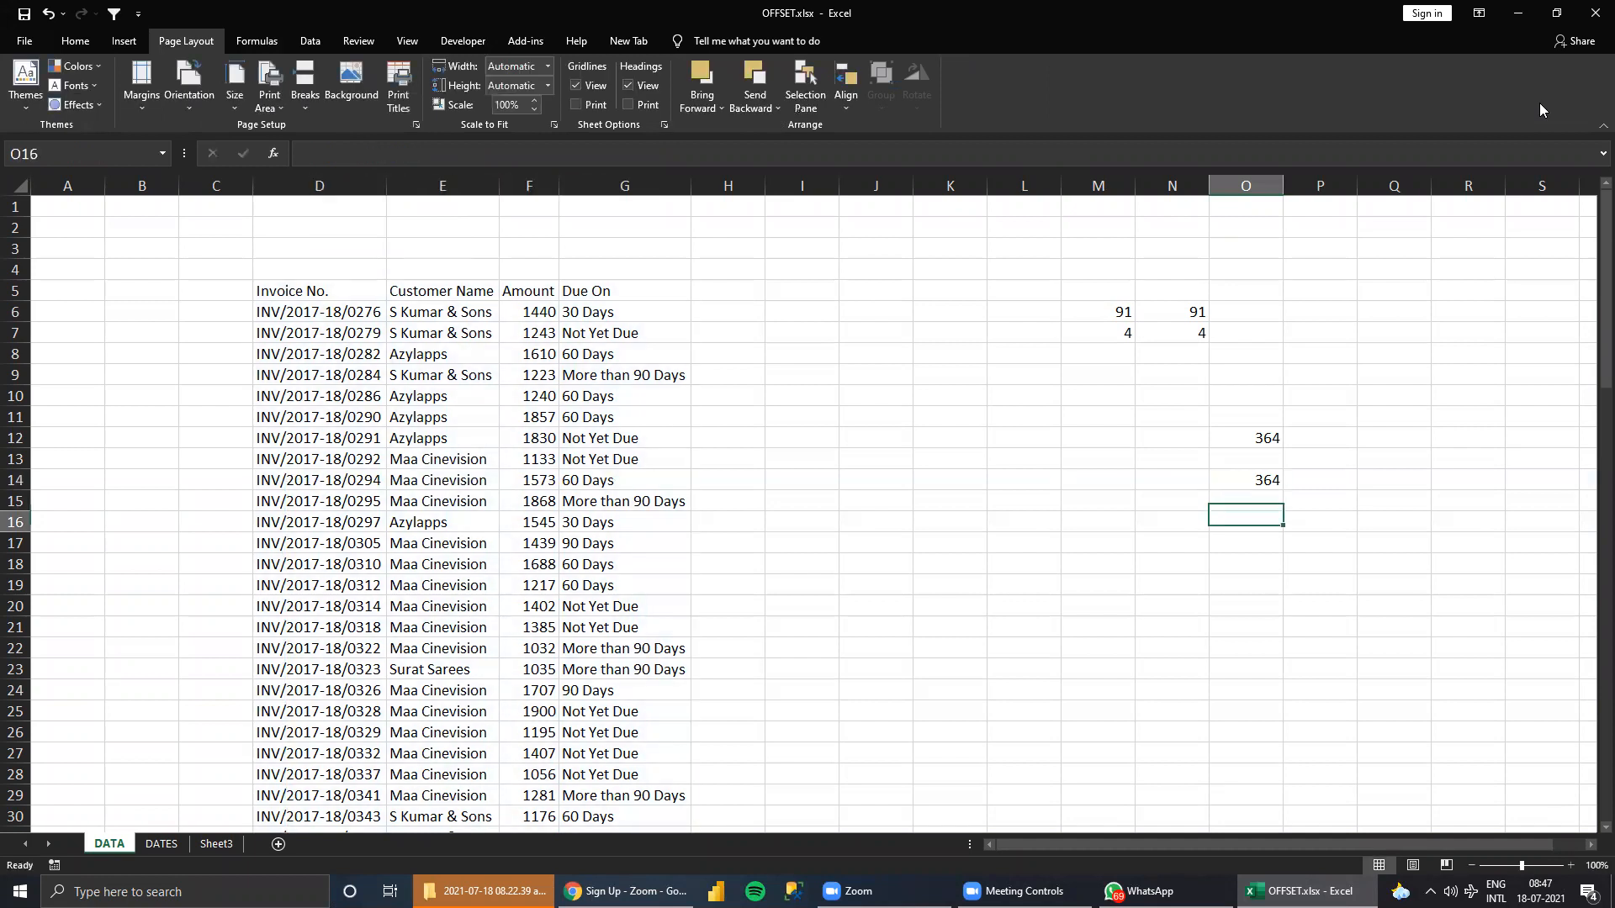
# Compare the COUNTA of the OFFSET range in O12 with the COUNTA of the direct range in O14.
pyautogui.press('Up')
pyautogui.press('Up')
pyautogui.press('Up')
pyautogui.press('Up')
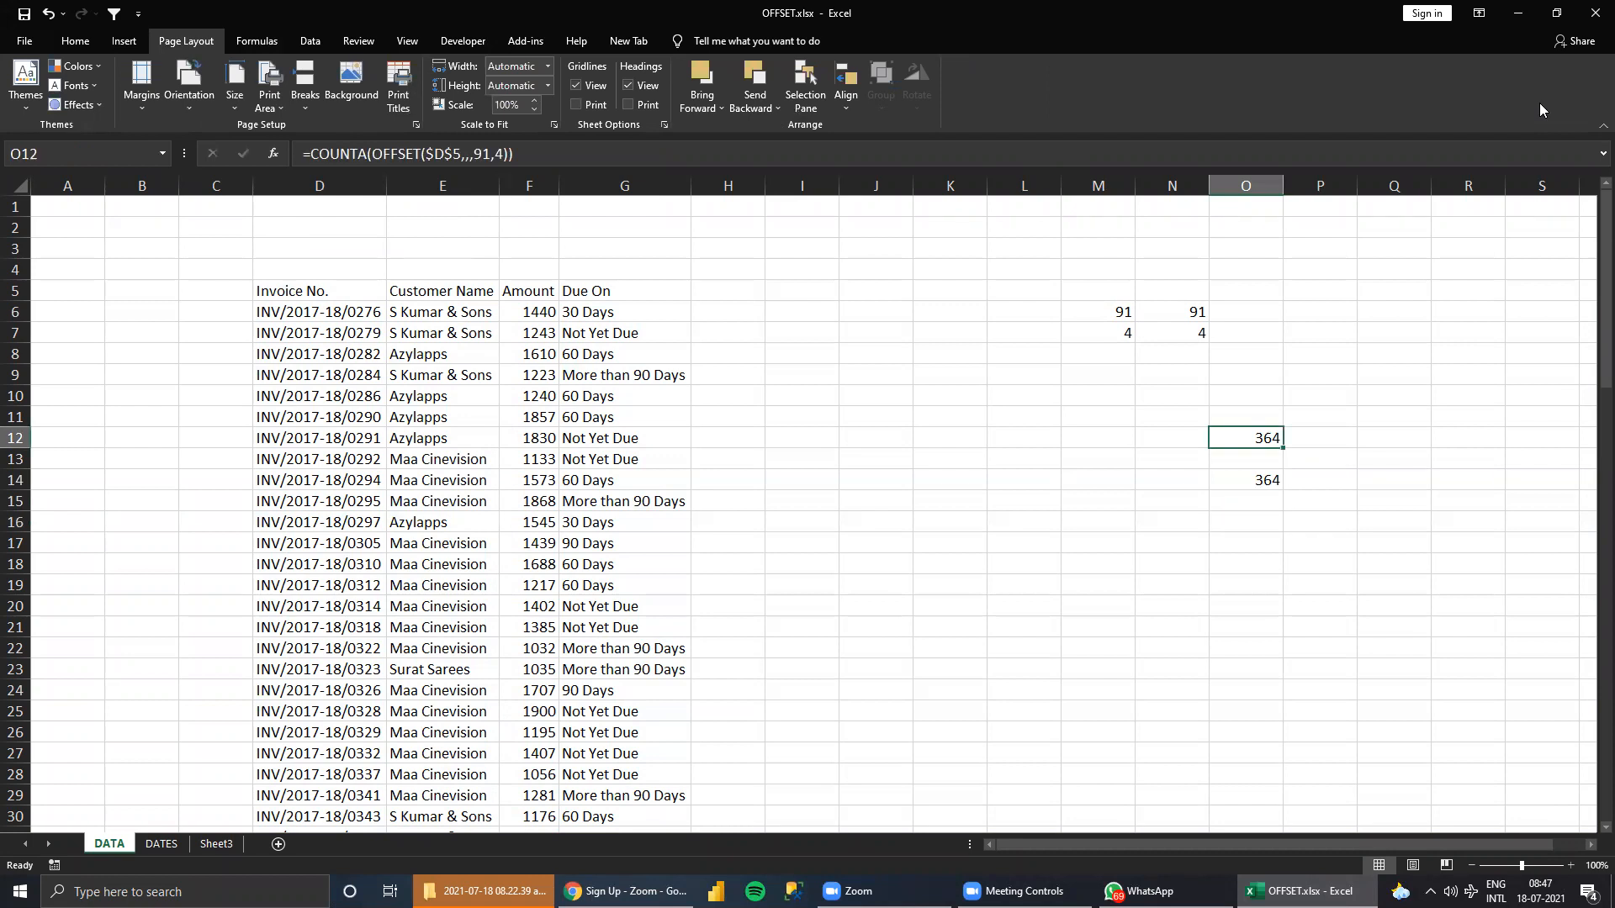
pyautogui.press('Down')
pyautogui.press('Down')
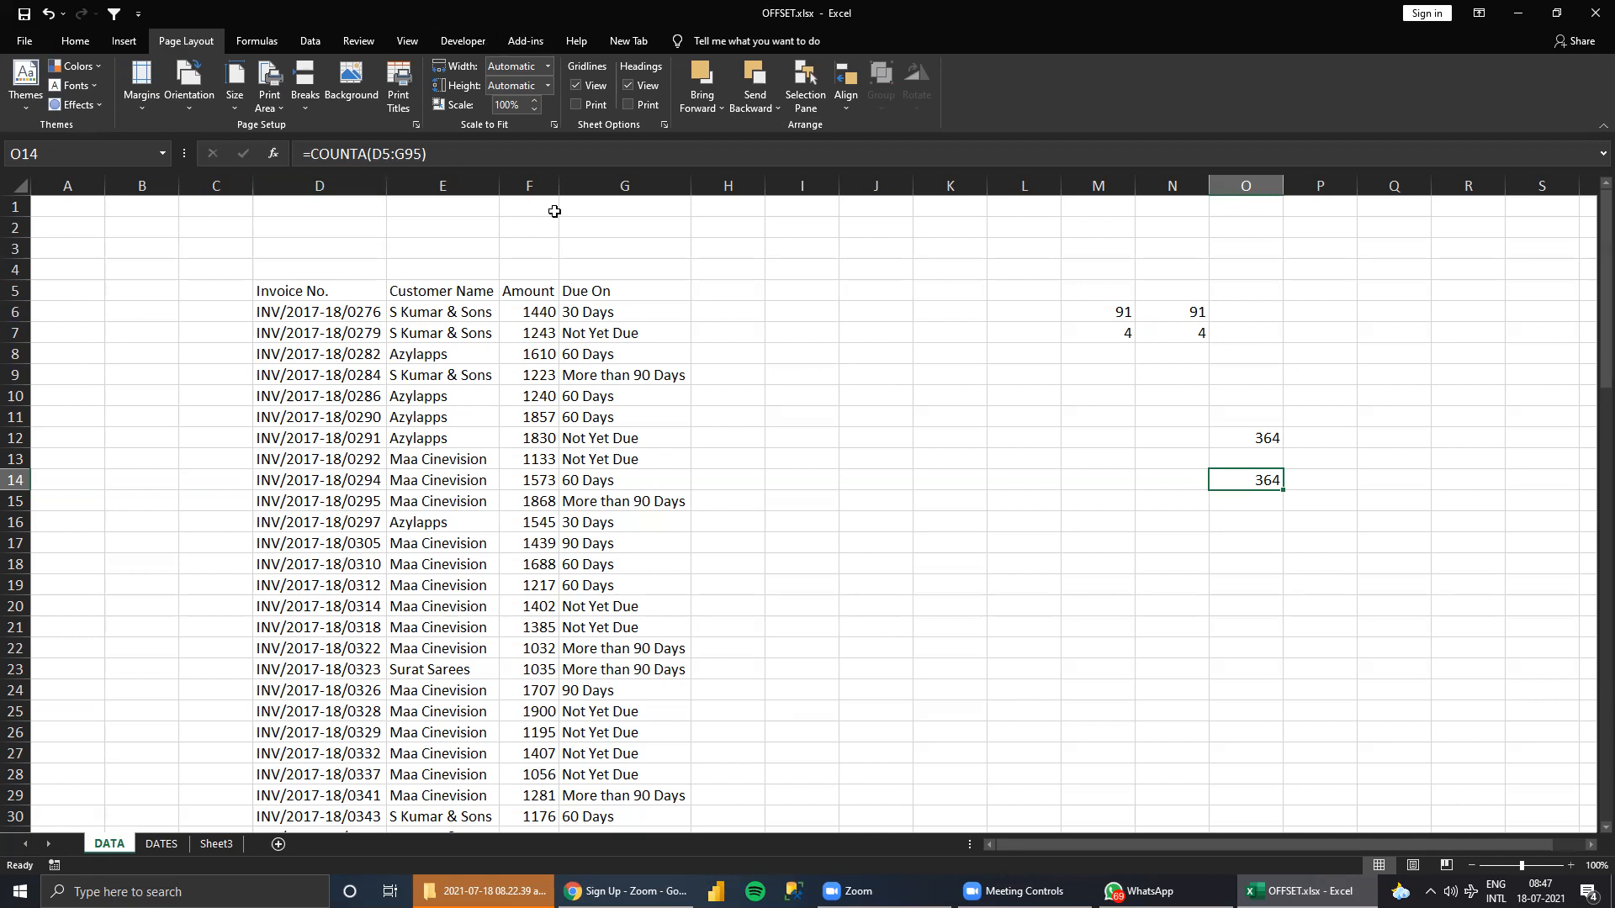
# Examine the OFFSET arguments inside the O12 formula and leave the cell without saving any edit.
pyautogui.click(1246, 434)
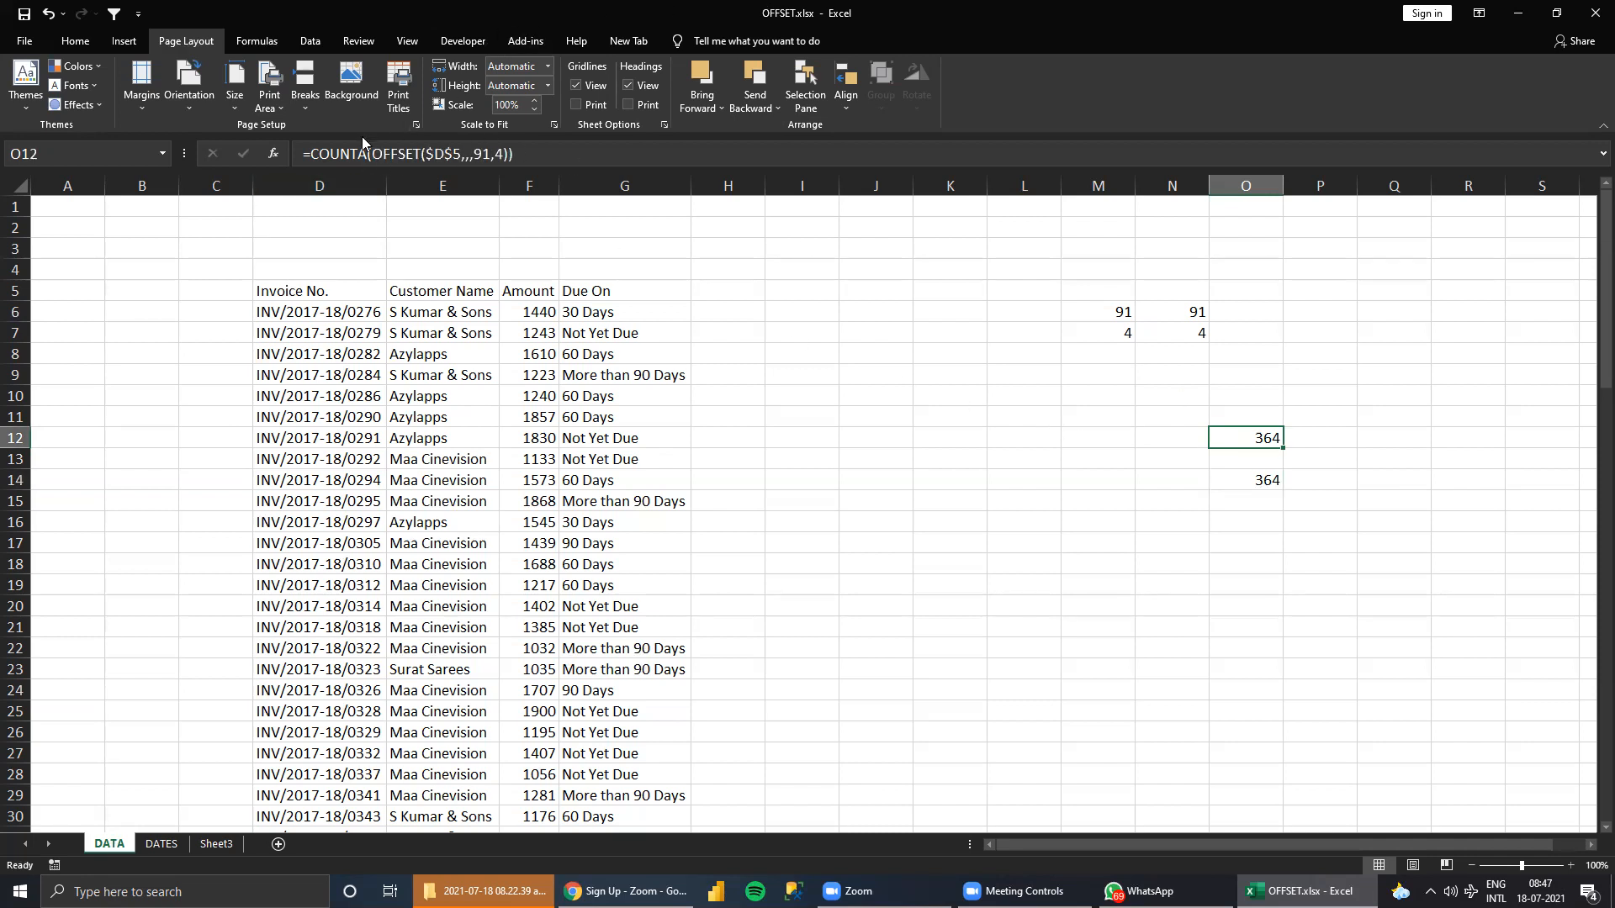
pyautogui.moveTo(374, 153); pyautogui.dragTo(474, 154)
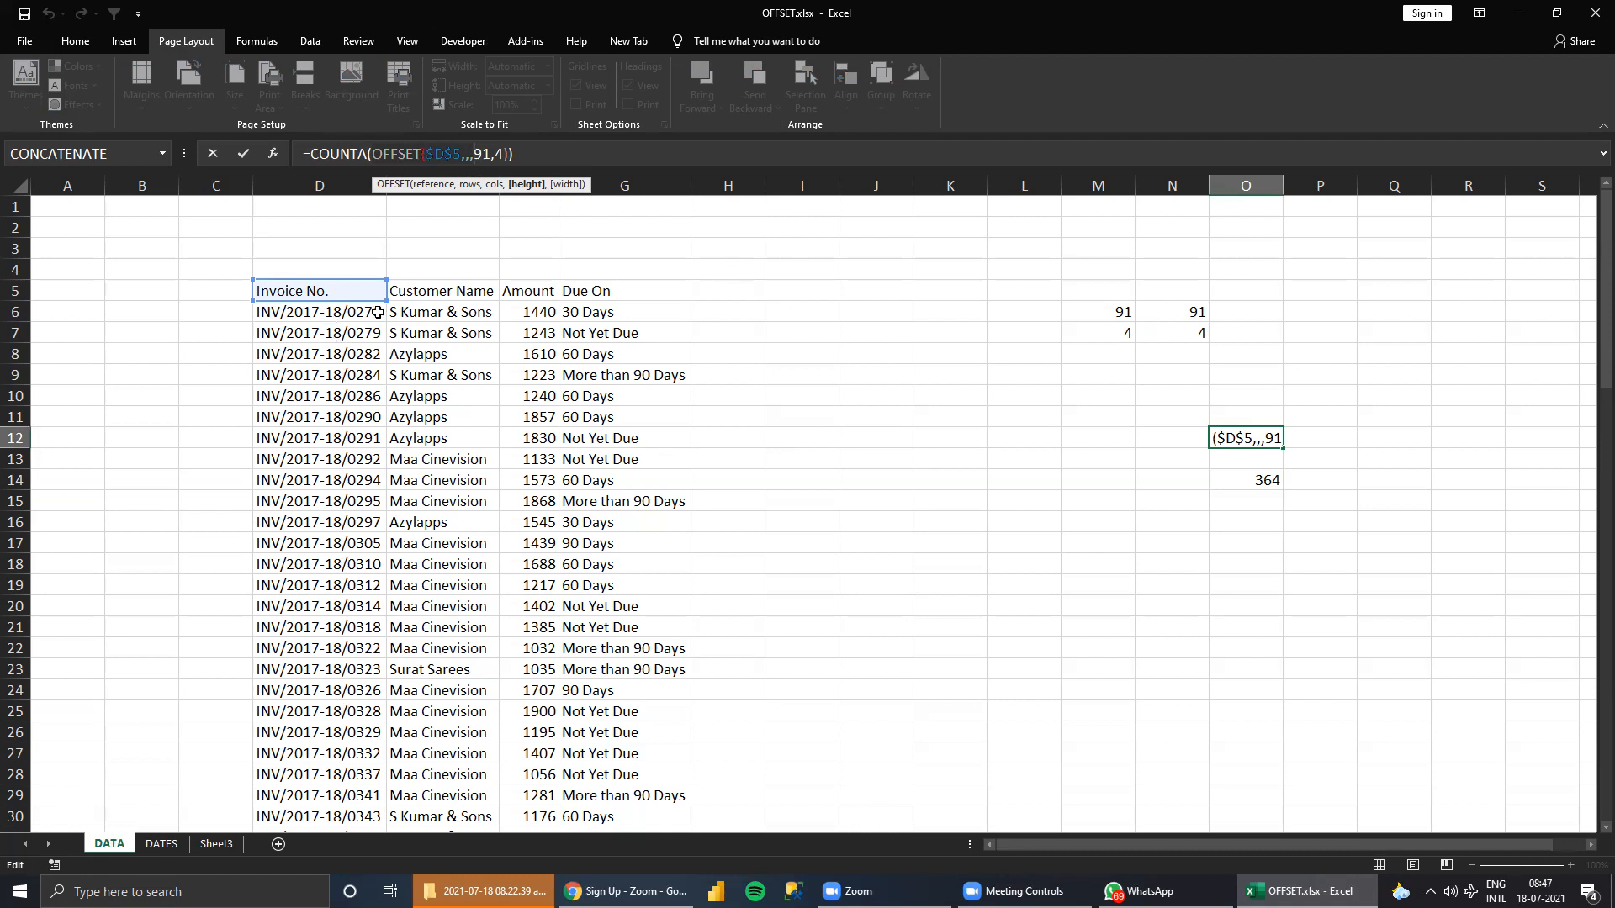
pyautogui.moveTo(986, 543); pyautogui.dragTo(1259, 562)
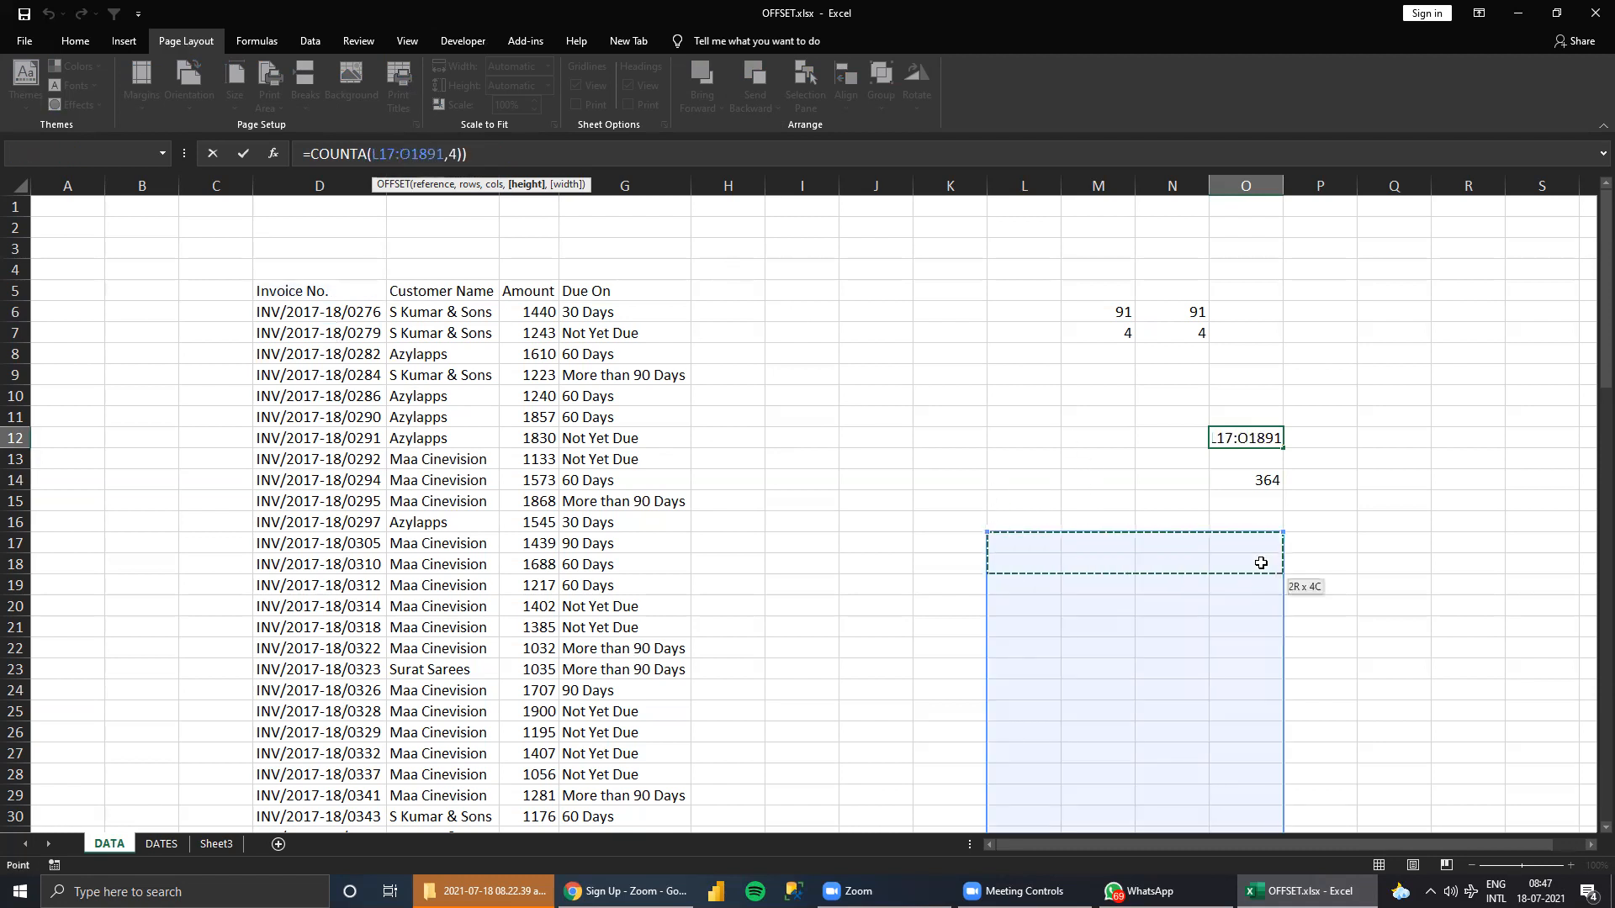
pyautogui.press('Escape')
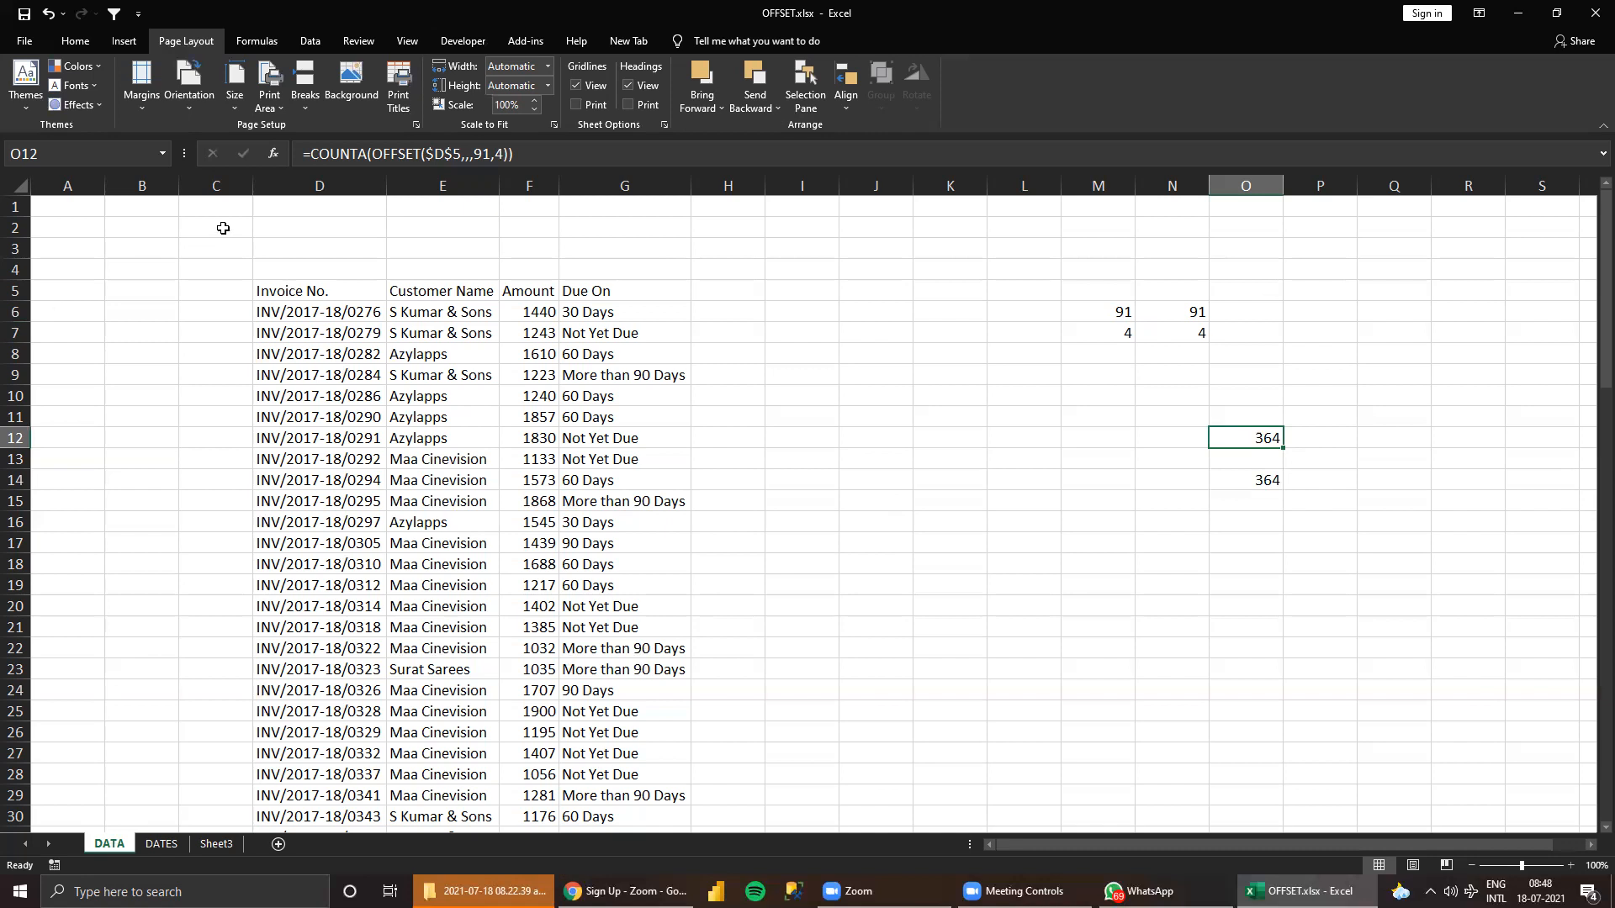
# Illustrate how OFFSET moves down from D5 to a new starting cell, D19, and select the block D19:G26 as a sample returned range.
pyautogui.click(263, 284)
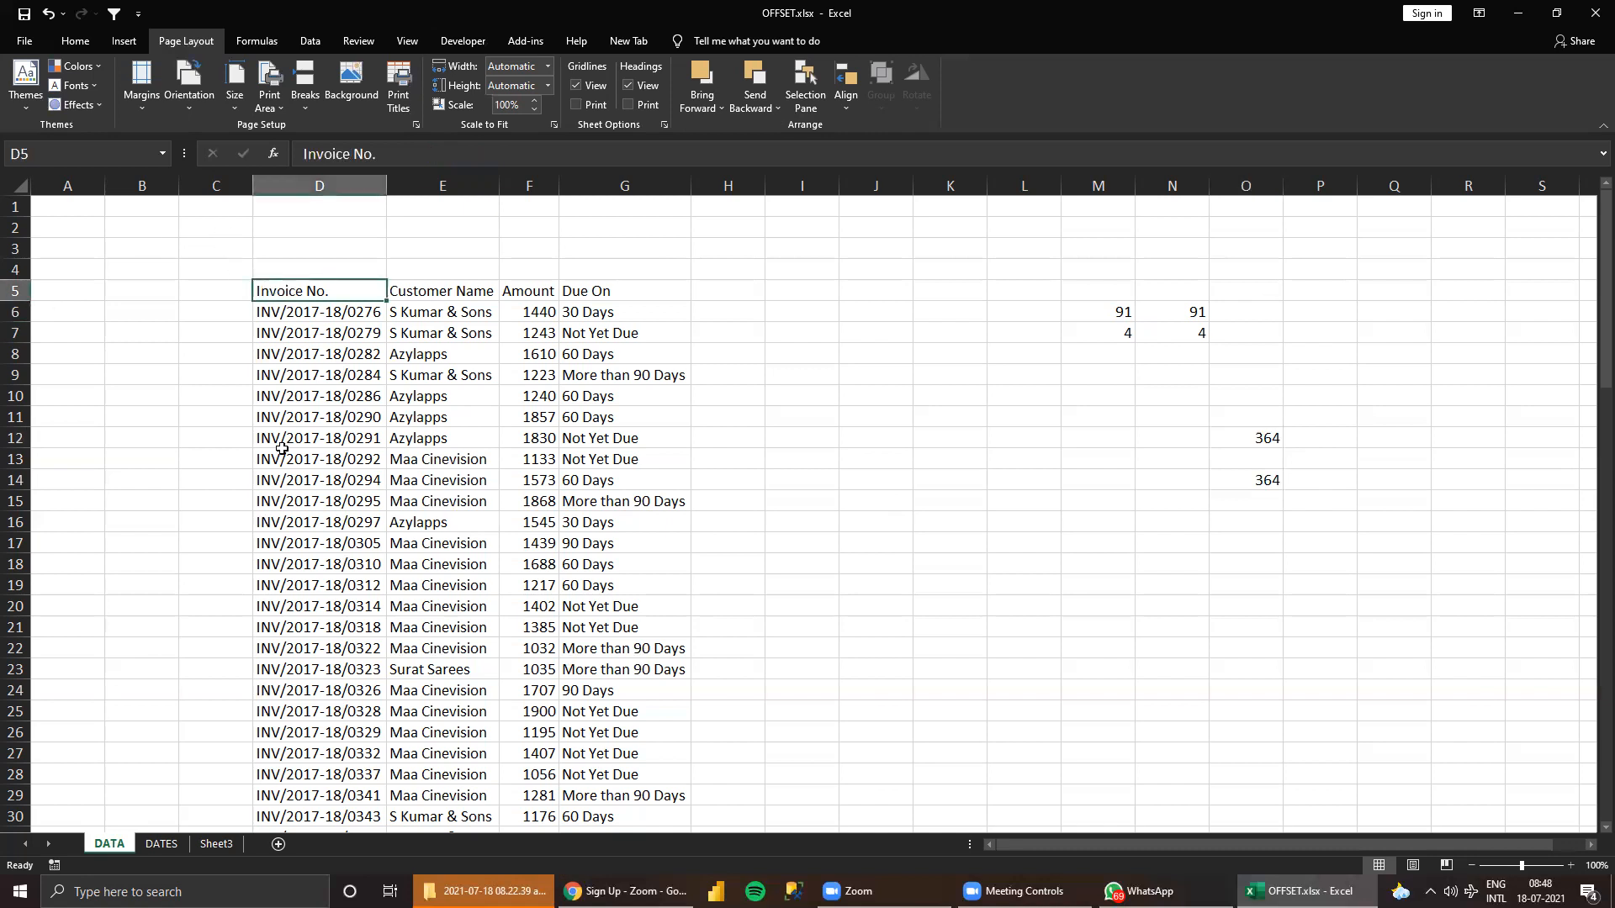
pyautogui.click(298, 585)
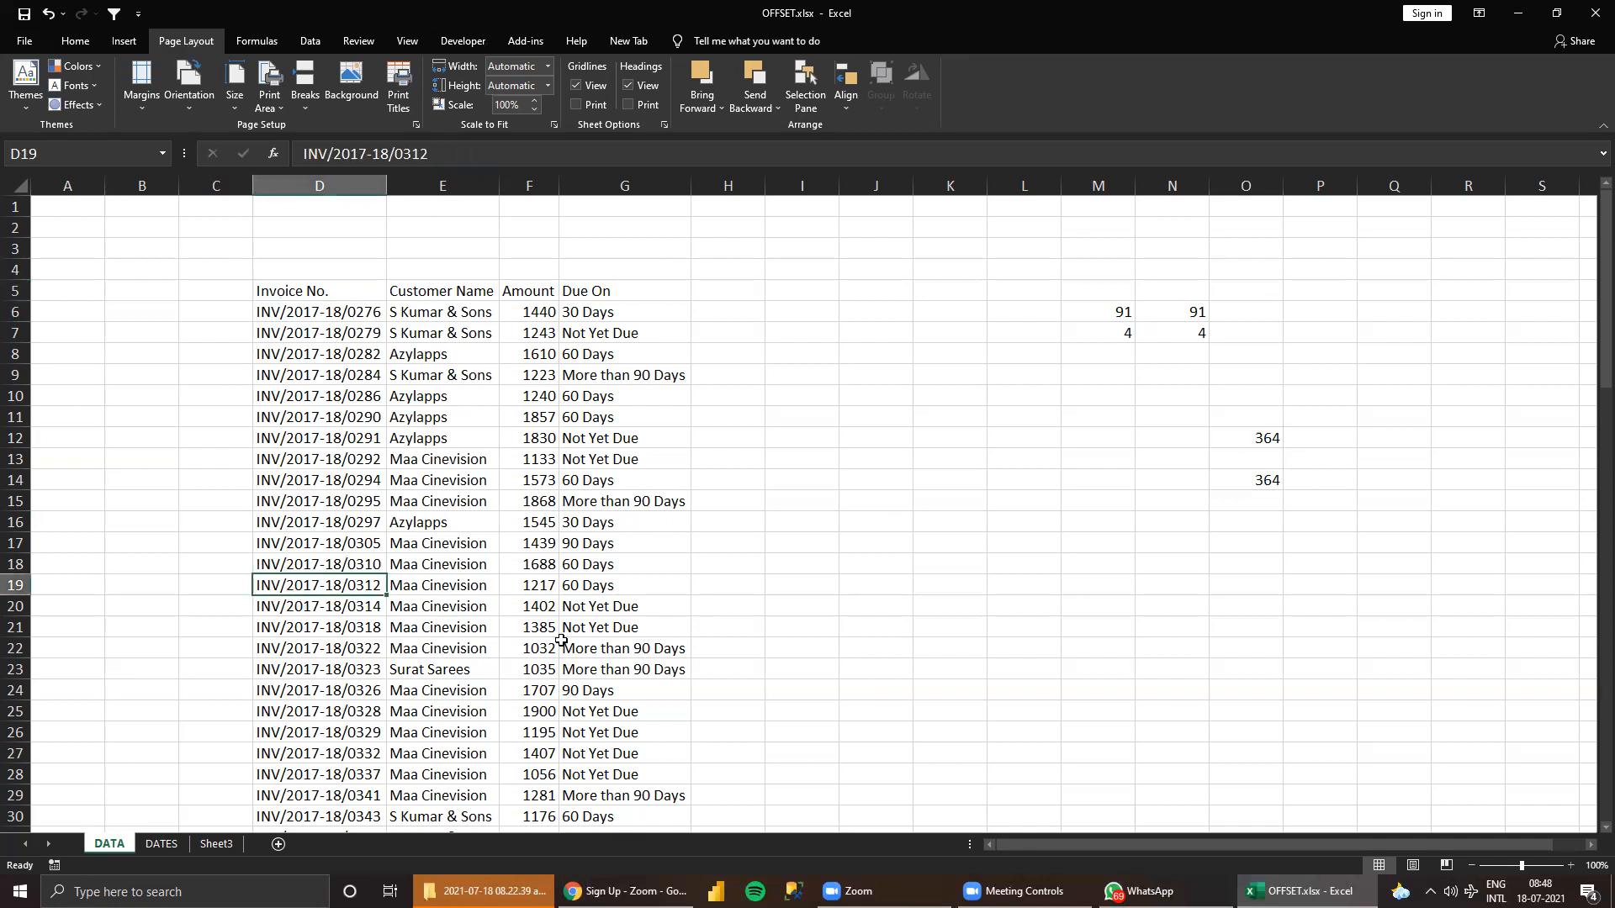
pyautogui.click(274, 290)
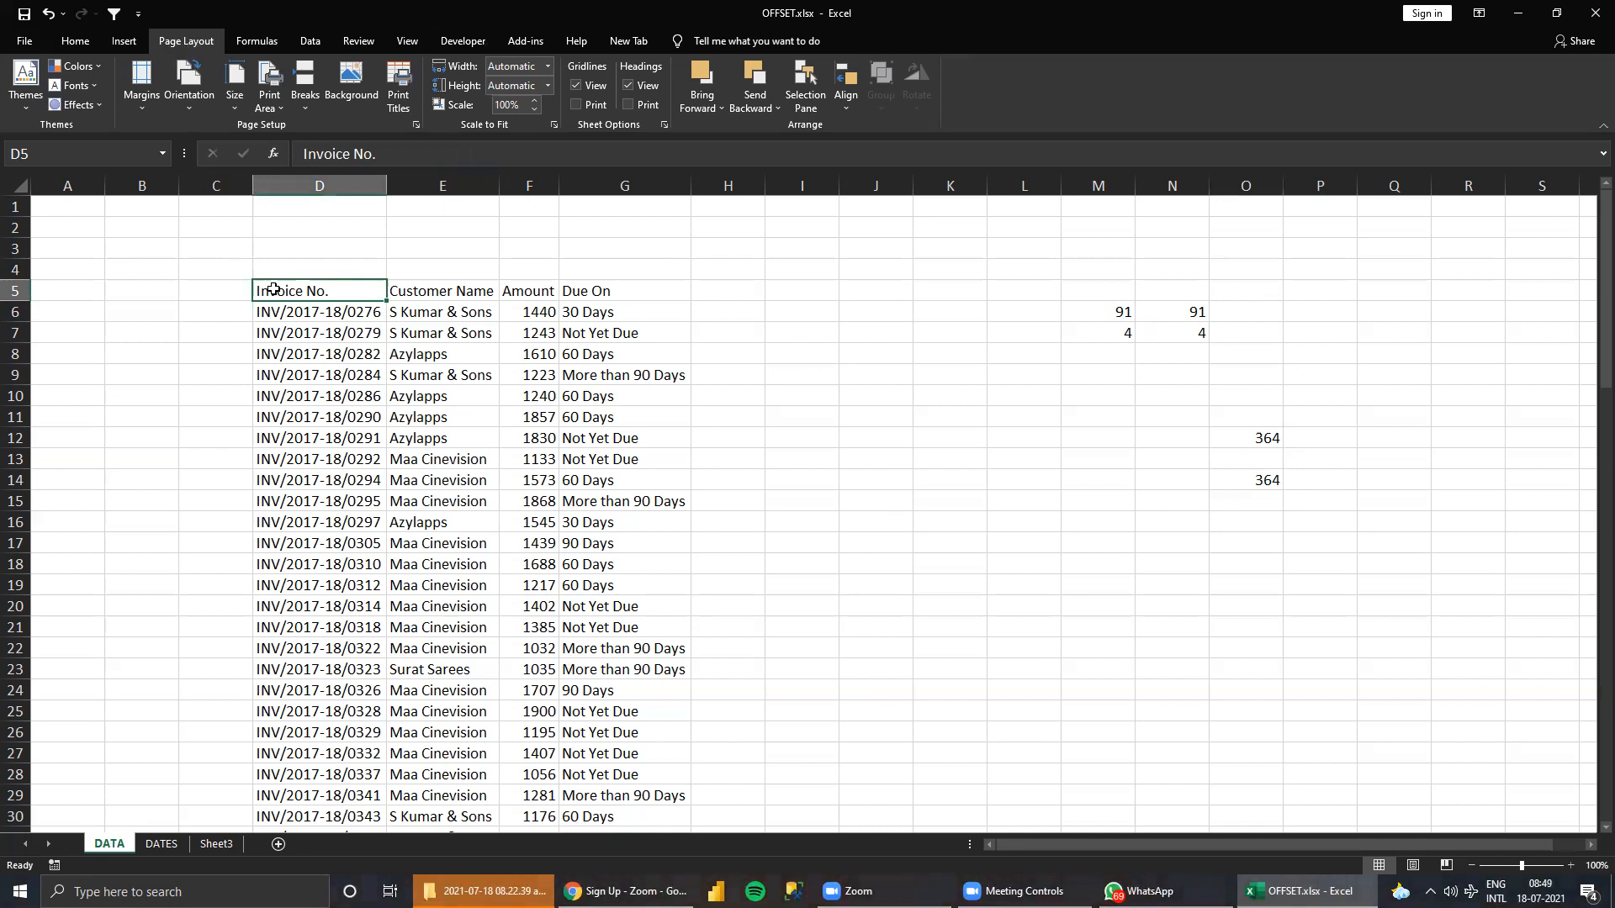
pyautogui.click(266, 566)
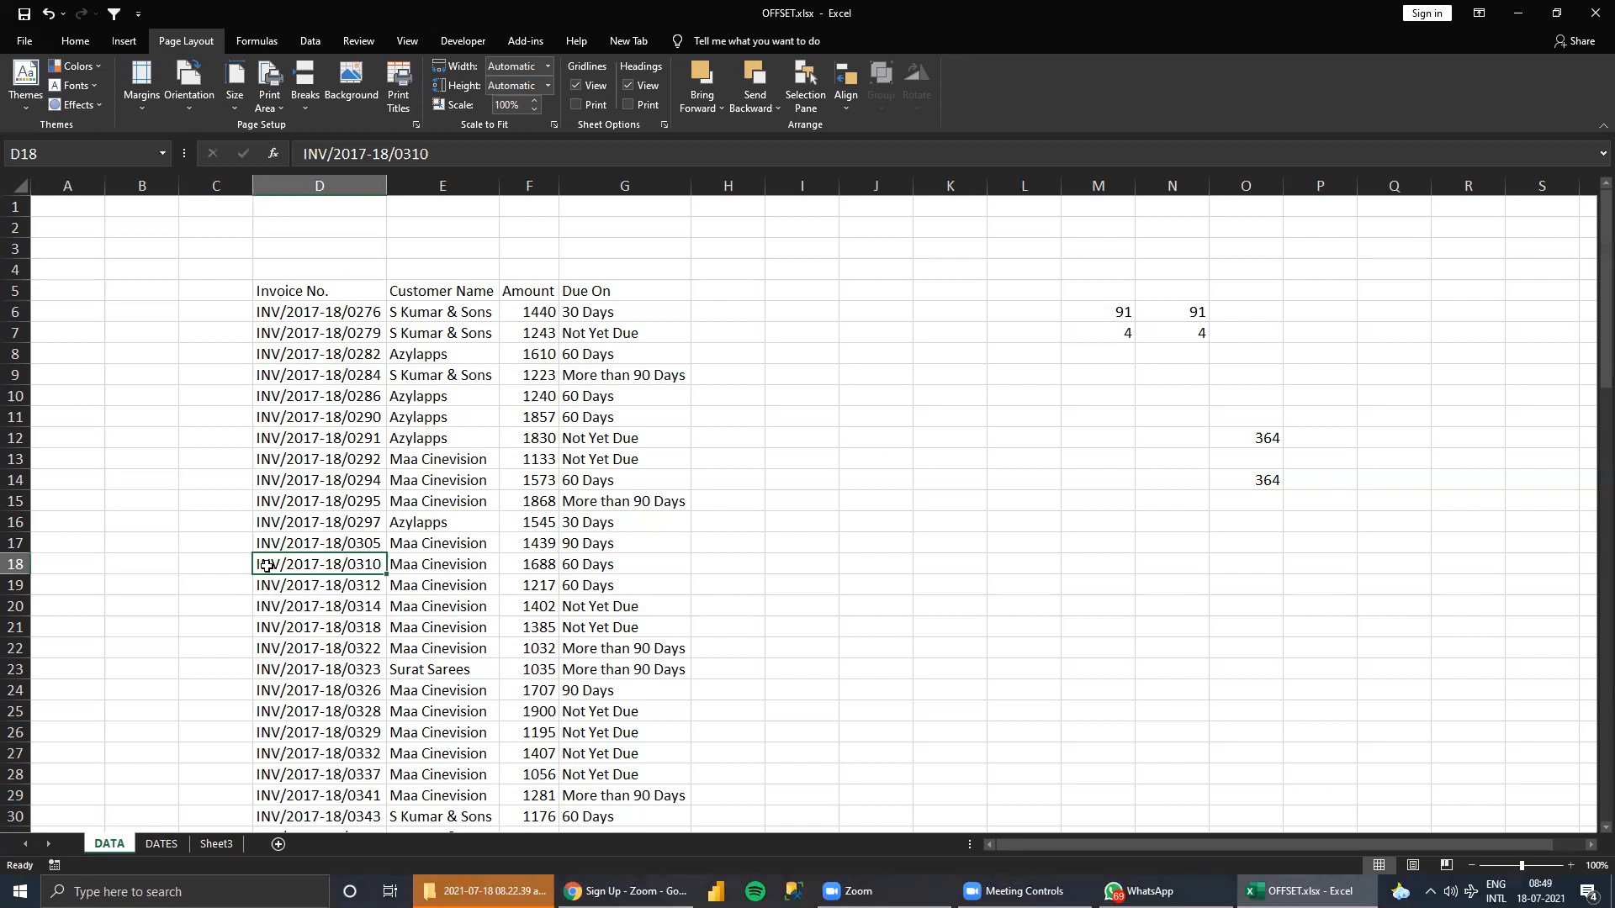
pyautogui.moveTo(257, 312); pyautogui.dragTo(277, 481)
pyautogui.click(296, 588)
pyautogui.moveTo(295, 588); pyautogui.dragTo(601, 721)
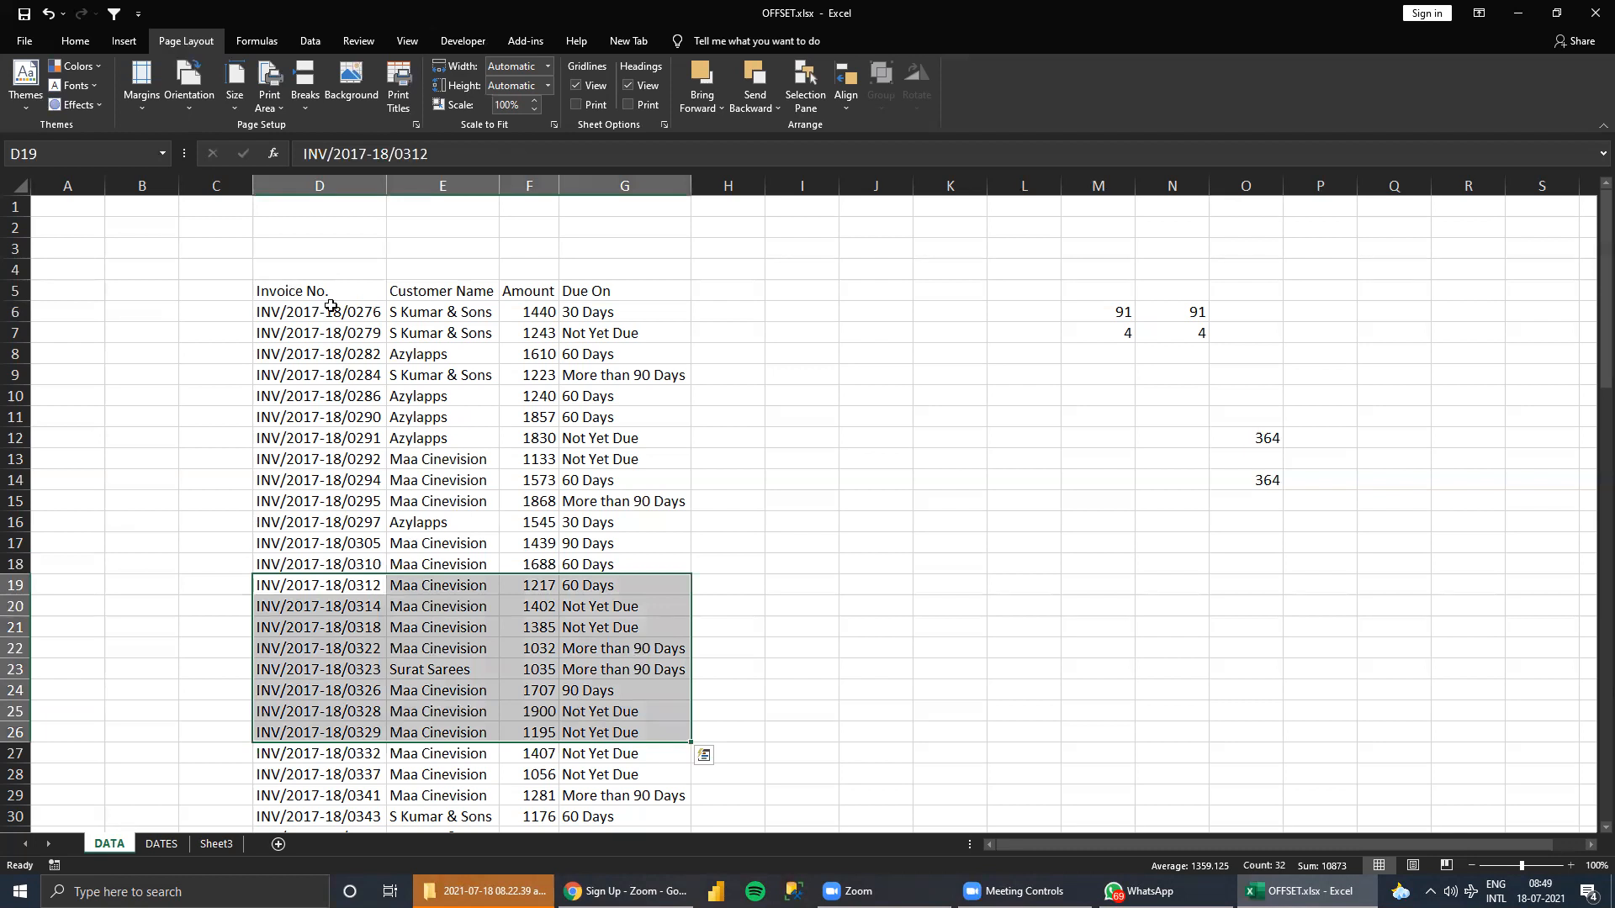
# Delete the test formulas in M6:N7, O12 and O14 beside the invoice table.
pyautogui.moveTo(1122, 286); pyautogui.dragTo(1337, 538)
pyautogui.press('Delete')
pyautogui.press('Left')
pyautogui.press('Left')
pyautogui.press('Left')
pyautogui.press('Left')
pyautogui.press('Left')
pyautogui.press('Left')
pyautogui.press('Left')
pyautogui.press('Left')
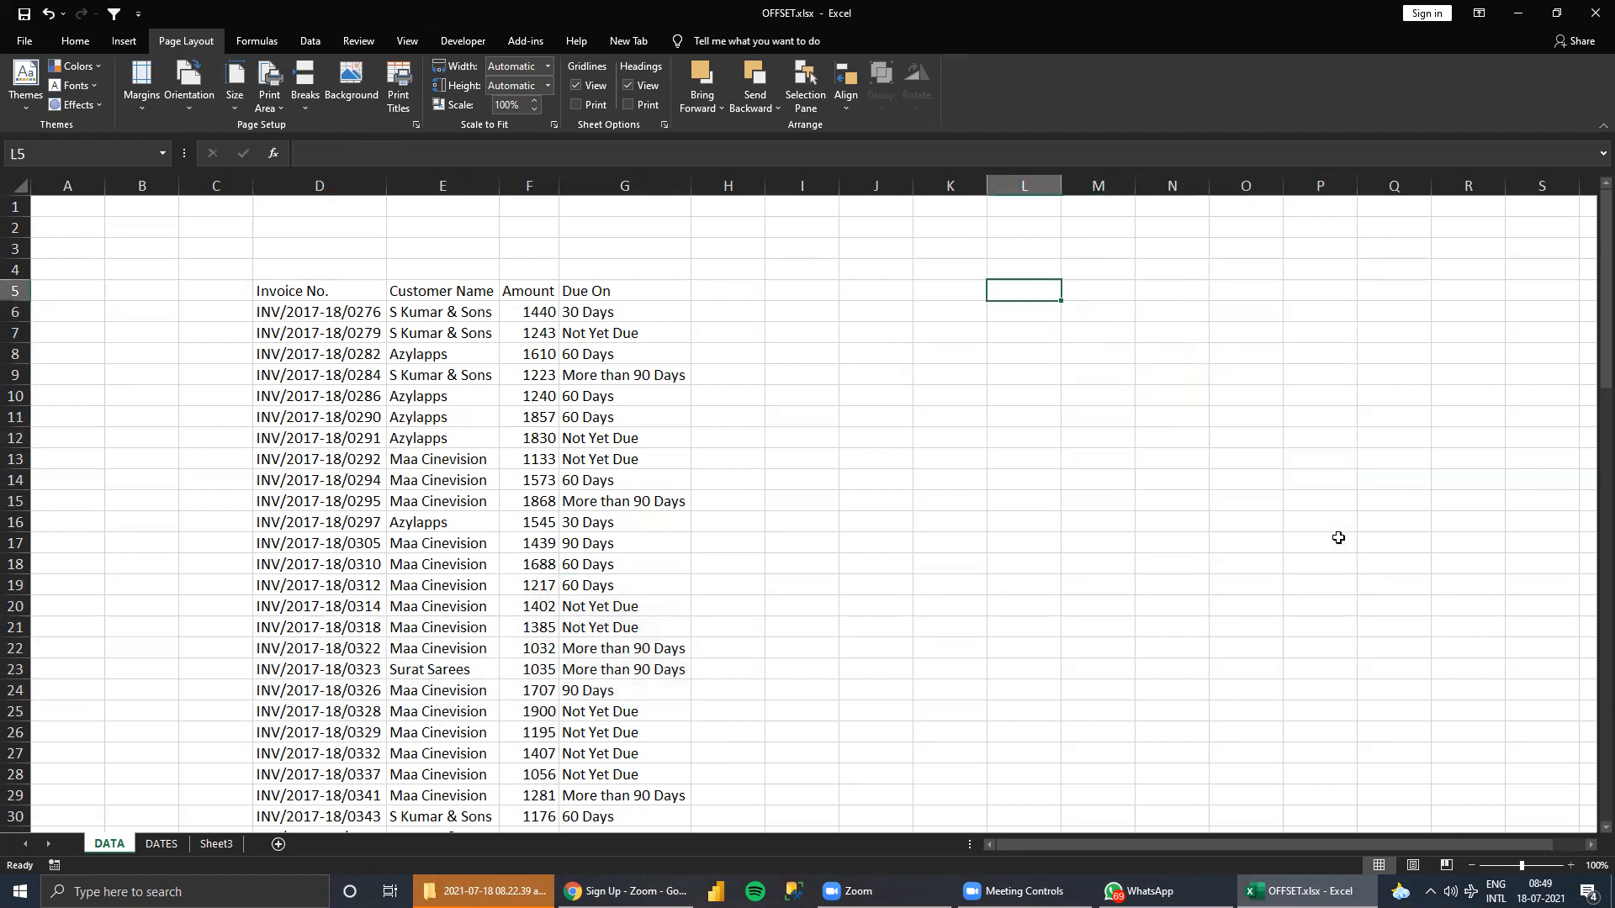
# Add the header YEAR in cell C5, directly before the Invoice No. column.
pyautogui.press('Left')
pyautogui.press('Left')
pyautogui.press('Left')
pyautogui.press('Right')
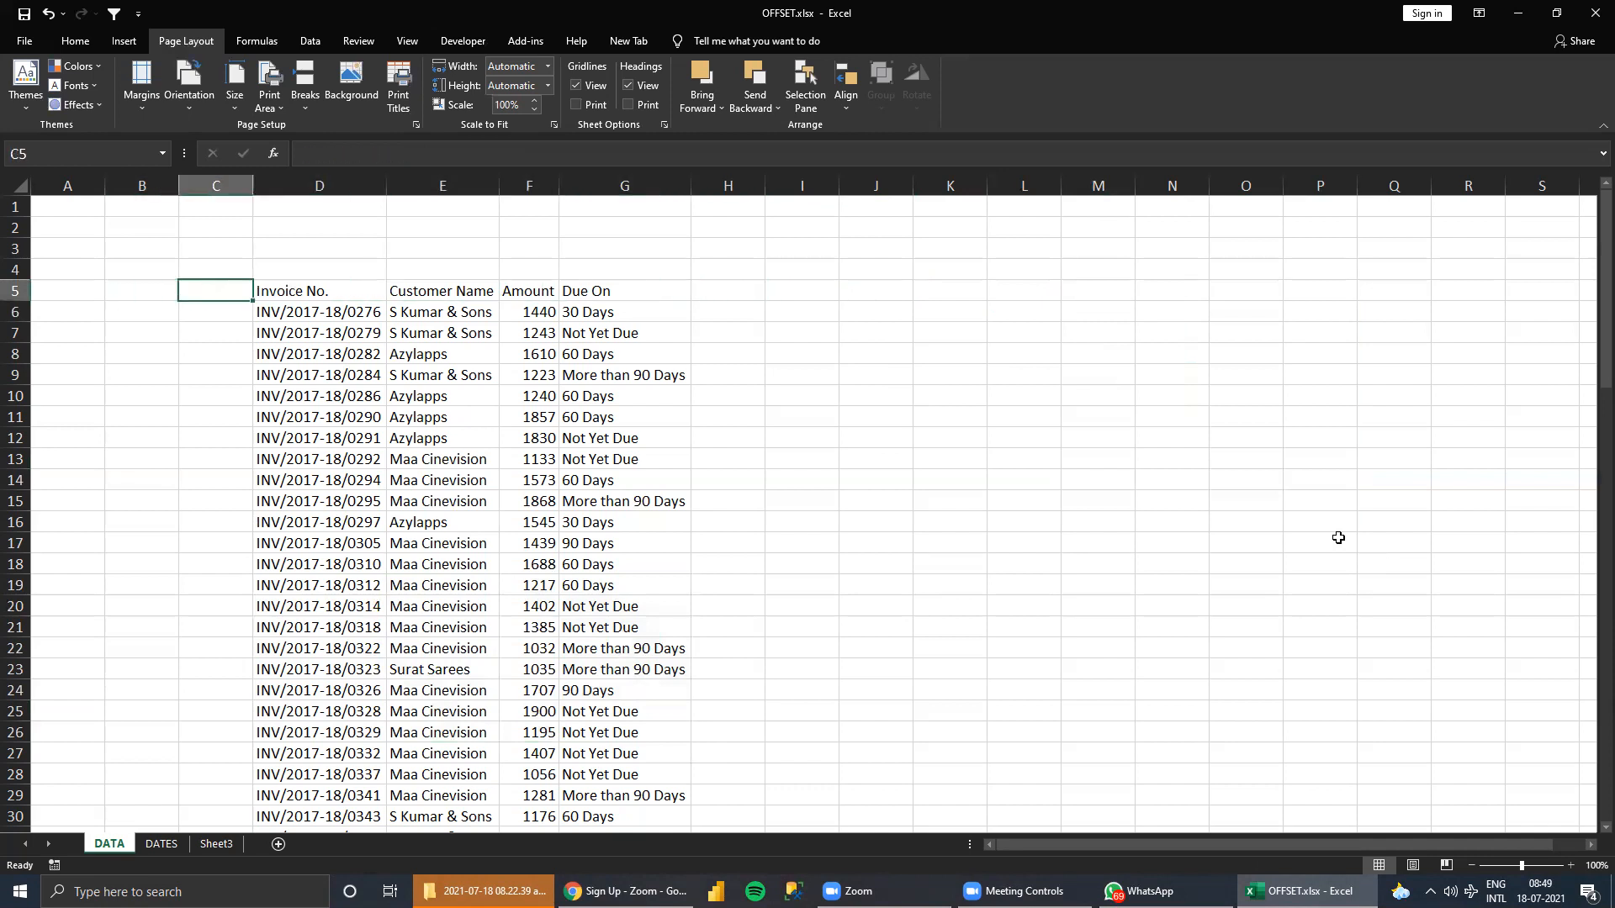
pyautogui.write('yEA')
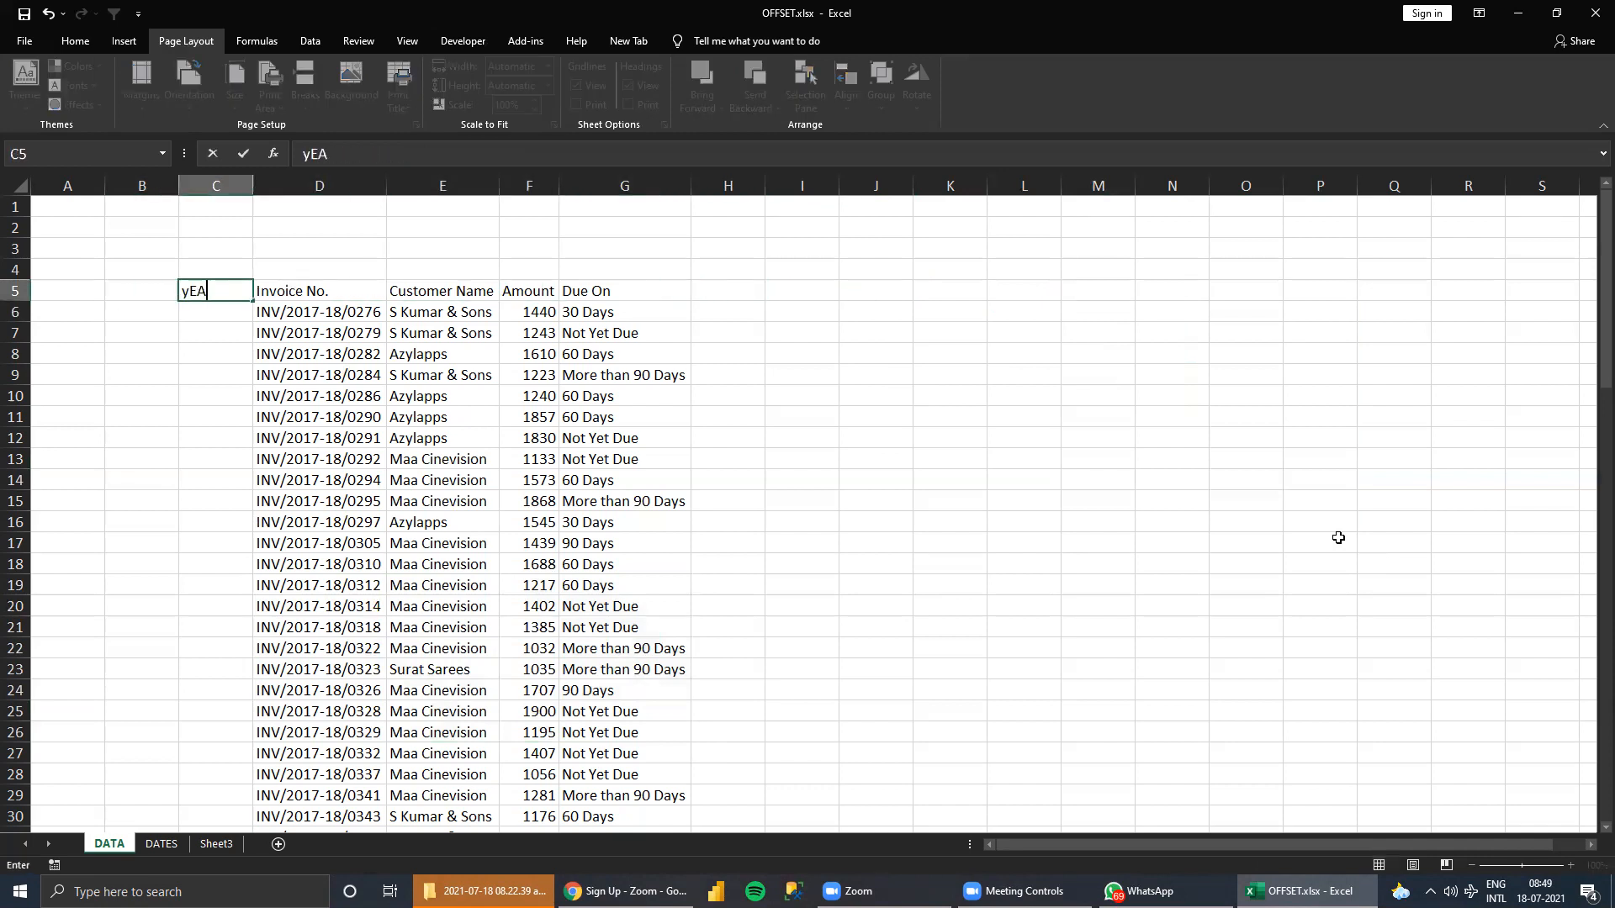
pyautogui.press('BackSpace')
pyautogui.press('BackSpace')
pyautogui.press('BackSpace')
pyautogui.write('hyear')
pyautogui.press('BackSpace')
pyautogui.press('BackSpace')
pyautogui.press('BackSpace')
pyautogui.press('BackSpace')
pyautogui.press('BackSpace')
pyautogui.write('YH')
pyautogui.press('BackSpace')
pyautogui.write('ERS')
pyautogui.press('BackSpace')
pyautogui.press('BackSpace')
pyautogui.write('AR')
pyautogui.press('Return')
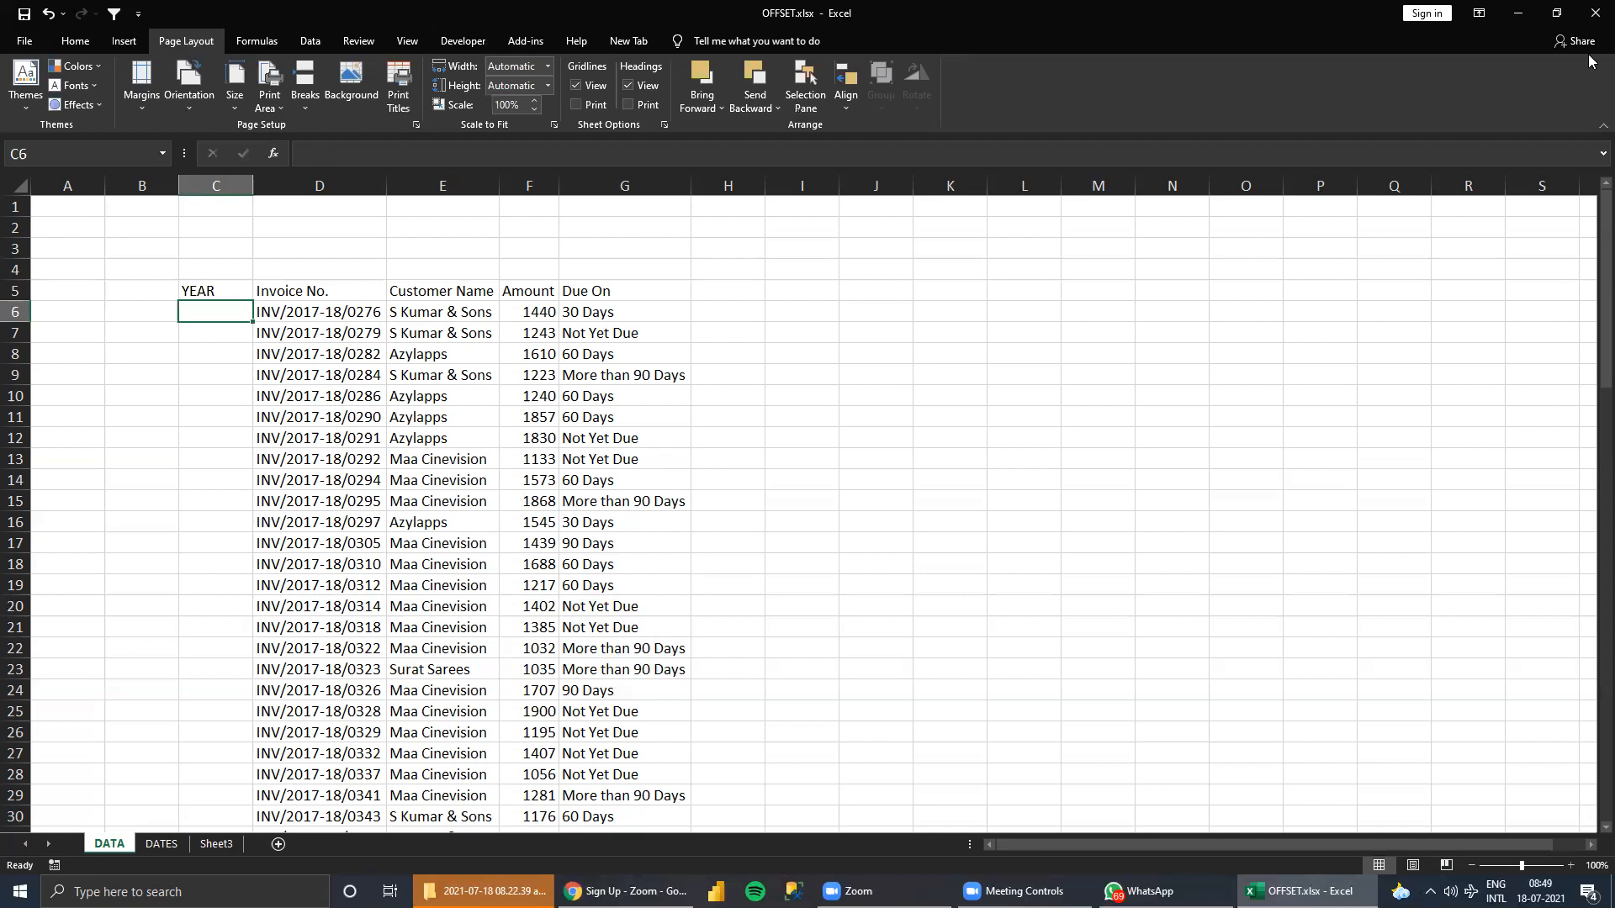
# Enter 2020 in C6 and copy it down the YEAR column through C17.
pyautogui.write('2020')
pyautogui.press('Return')
pyautogui.press('Up')
pyautogui.hotkey('ctrl', 'c')
pyautogui.hotkey('shift', 'Down')
pyautogui.hotkey('shift', 'Down')
pyautogui.hotkey('shift', 'Down')
pyautogui.hotkey('shift', 'Down')
pyautogui.hotkey('shift', 'Down')
pyautogui.hotkey('shift', 'Down')
pyautogui.hotkey('shift', 'Down')
pyautogui.hotkey('shift', 'Down')
pyautogui.hotkey('shift', 'Down')
pyautogui.hotkey('shift', 'Down')
pyautogui.hotkey('shift', 'Down')
pyautogui.hotkey('ctrl', 'v')
# Enter 2021 in C18 and copy it down the YEAR column through C38.
pyautogui.hotkey('ctrl', 'Down')
pyautogui.press('Down')
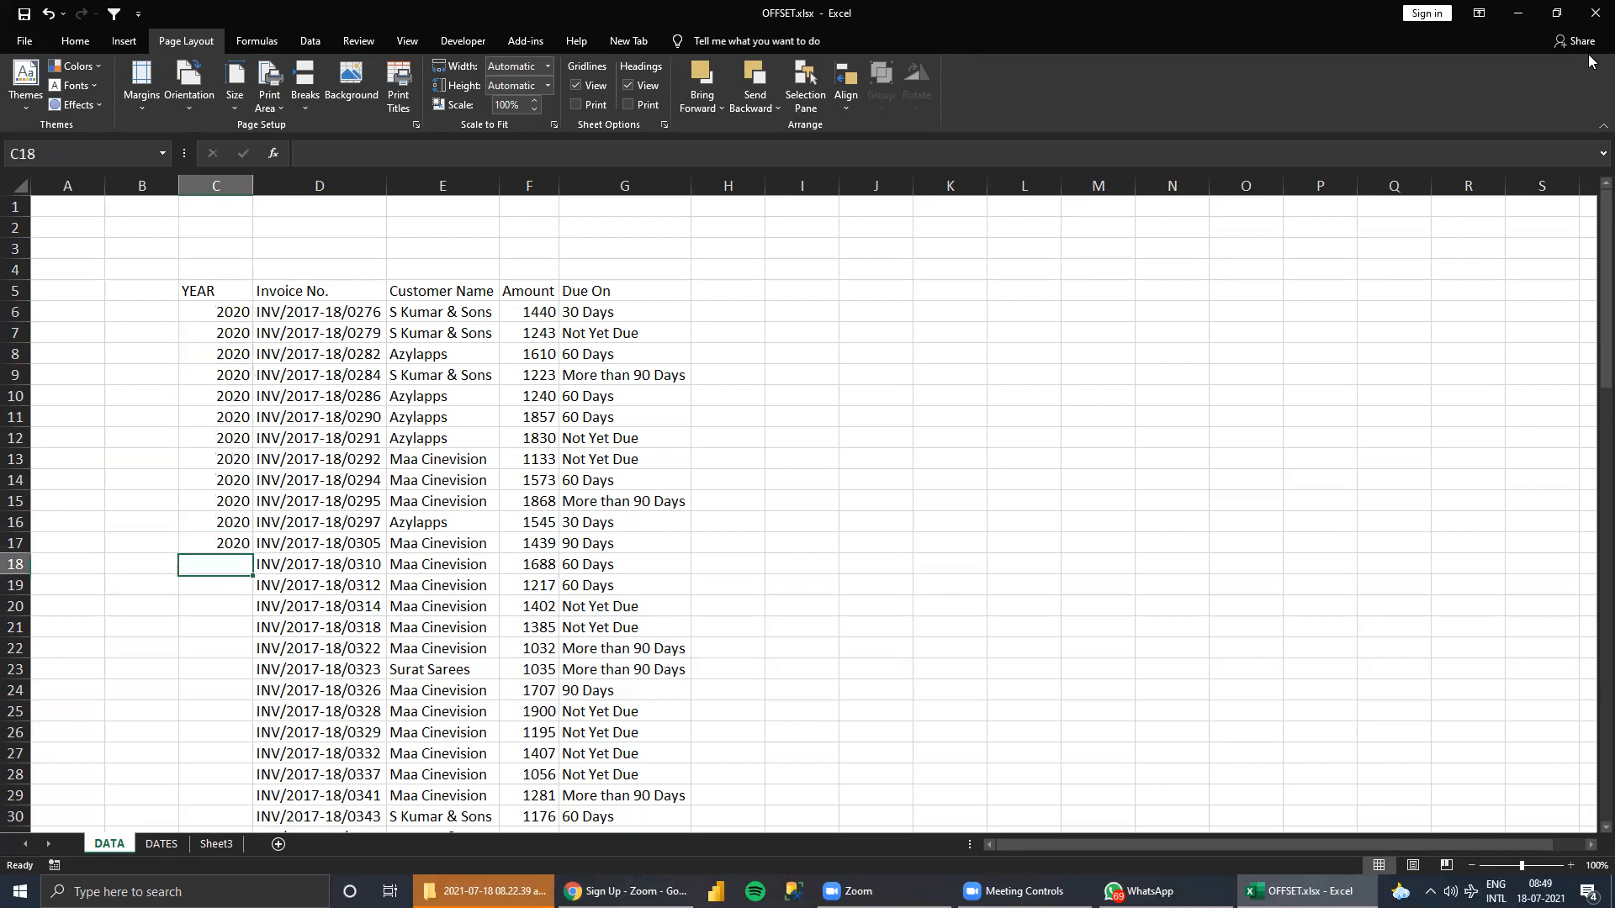
pyautogui.write('2021')
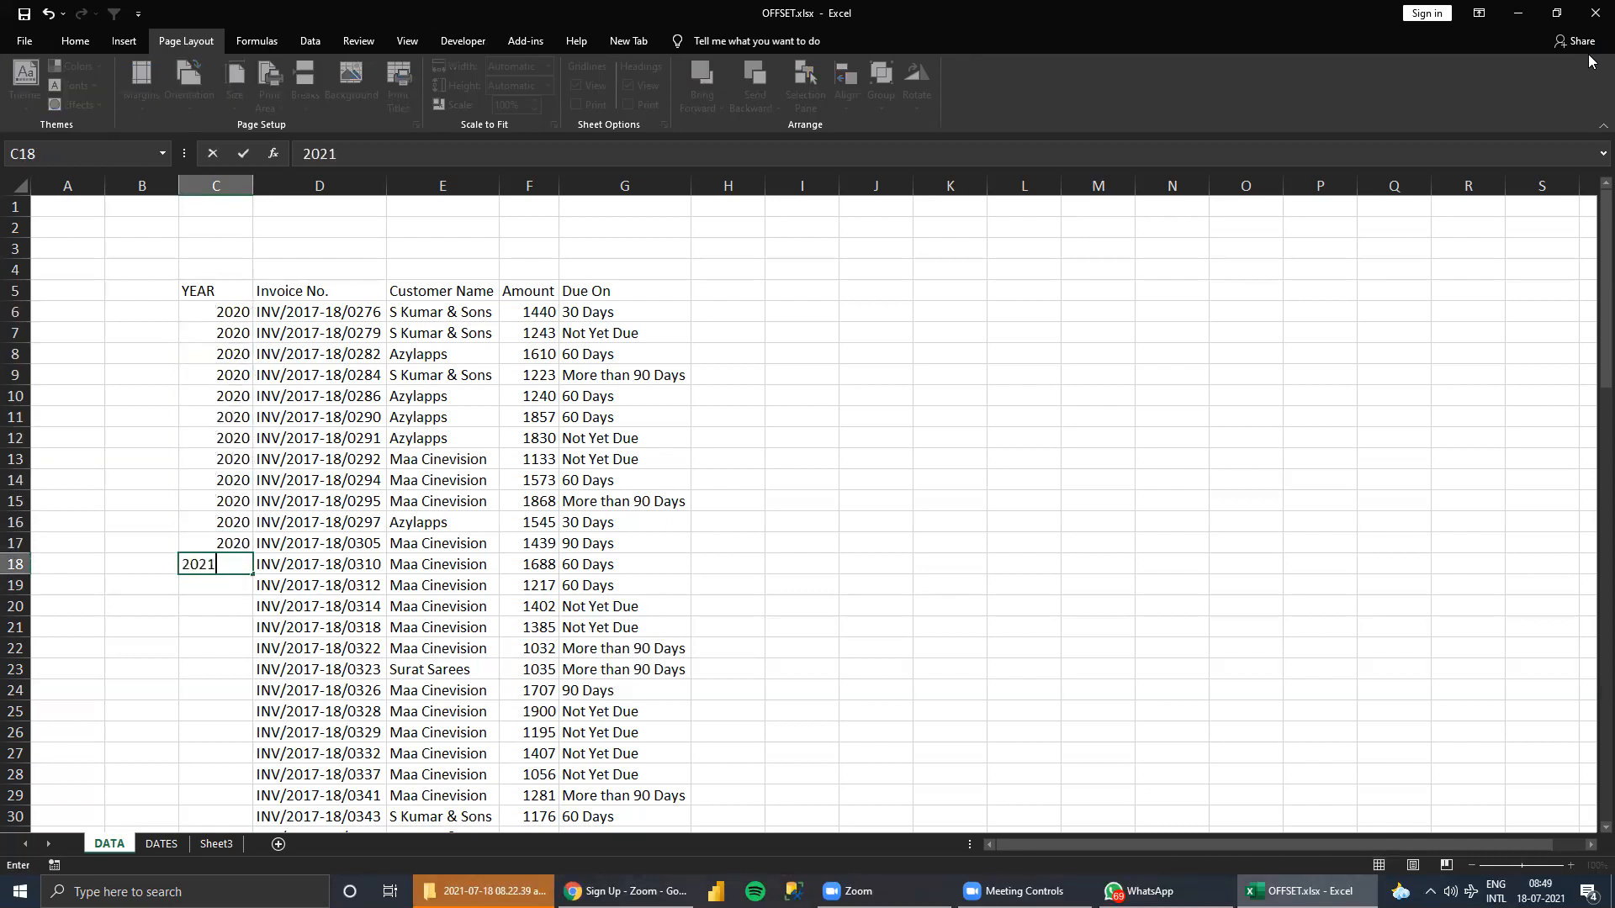
pyautogui.press('Return')
pyautogui.press('Up')
pyautogui.hotkey('ctrl', 'c')
pyautogui.hotkey('shift', 'Down')
pyautogui.hotkey('shift', 'Down')
pyautogui.hotkey('shift', 'Down')
pyautogui.hotkey('shift', 'Down')
pyautogui.hotkey('shift', 'Down')
pyautogui.hotkey('shift', 'Down')
pyautogui.hotkey('shift', 'Down')
pyautogui.hotkey('shift', 'Down')
pyautogui.hotkey('shift', 'Down')
pyautogui.hotkey('shift', 'Down')
pyautogui.hotkey('shift', 'Down')
pyautogui.hotkey('shift', 'Down')
pyautogui.hotkey('shift', 'Down')
pyautogui.hotkey('shift', 'Down')
pyautogui.hotkey('shift', 'Down')
pyautogui.hotkey('shift', 'Down')
pyautogui.hotkey('shift', 'Down')
pyautogui.hotkey('shift', 'Down')
pyautogui.hotkey('shift', 'Down')
pyautogui.hotkey('shift', 'Down')
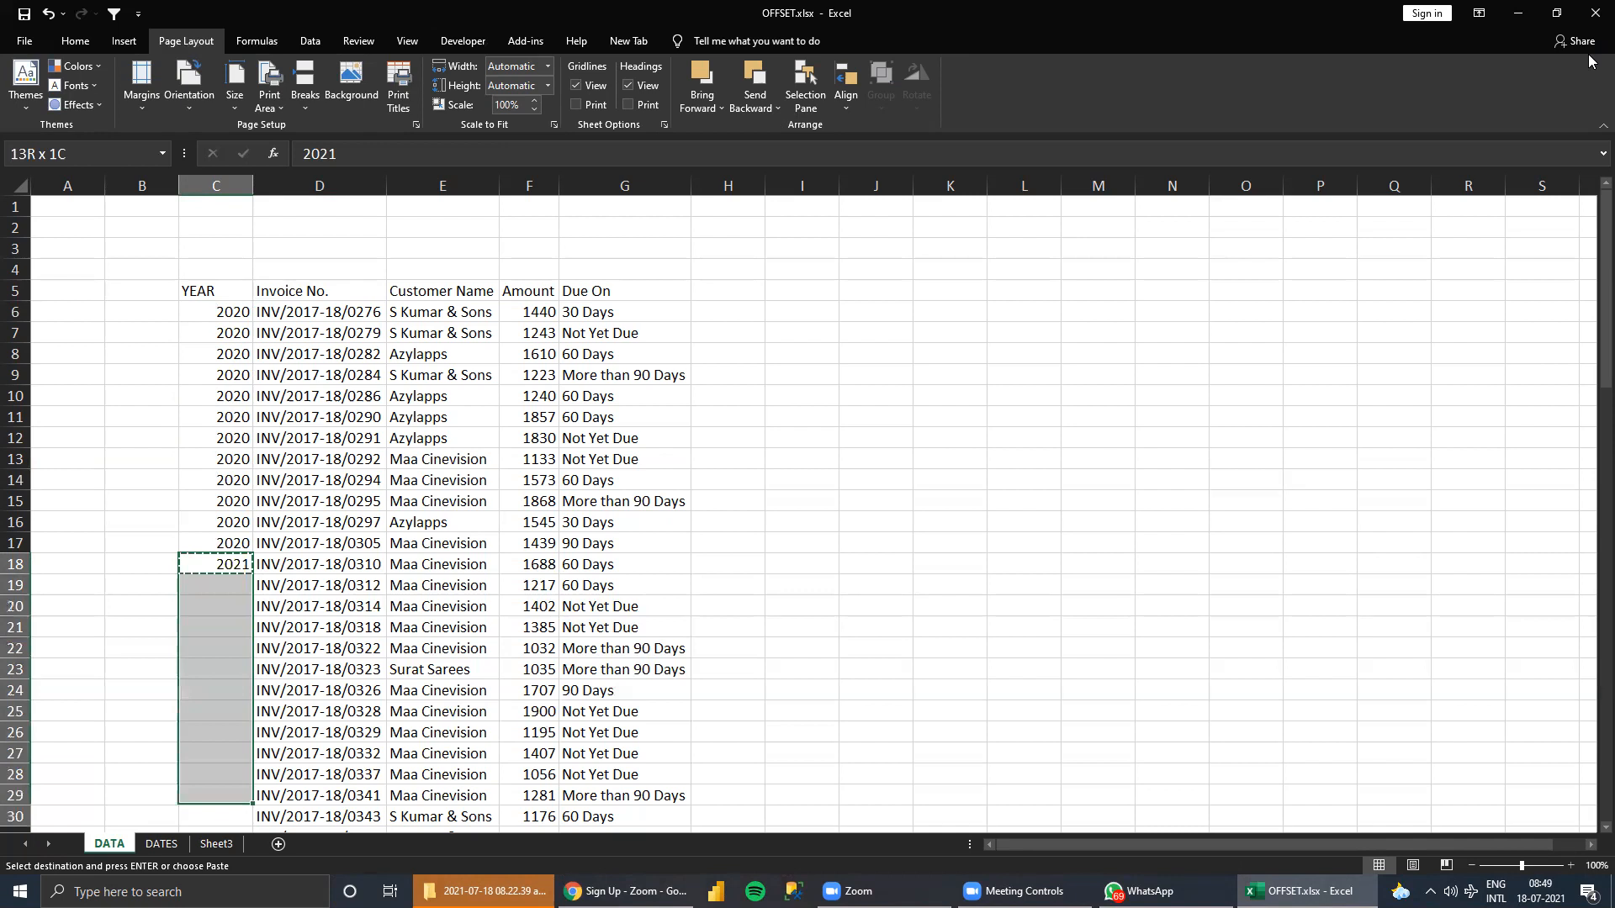
pyautogui.hotkey('ctrl', 'v')
# Enter 2022 in C39 and copy it down into the YEAR cells below.
pyautogui.hotkey('ctrl', 'Down')
pyautogui.press('Down')
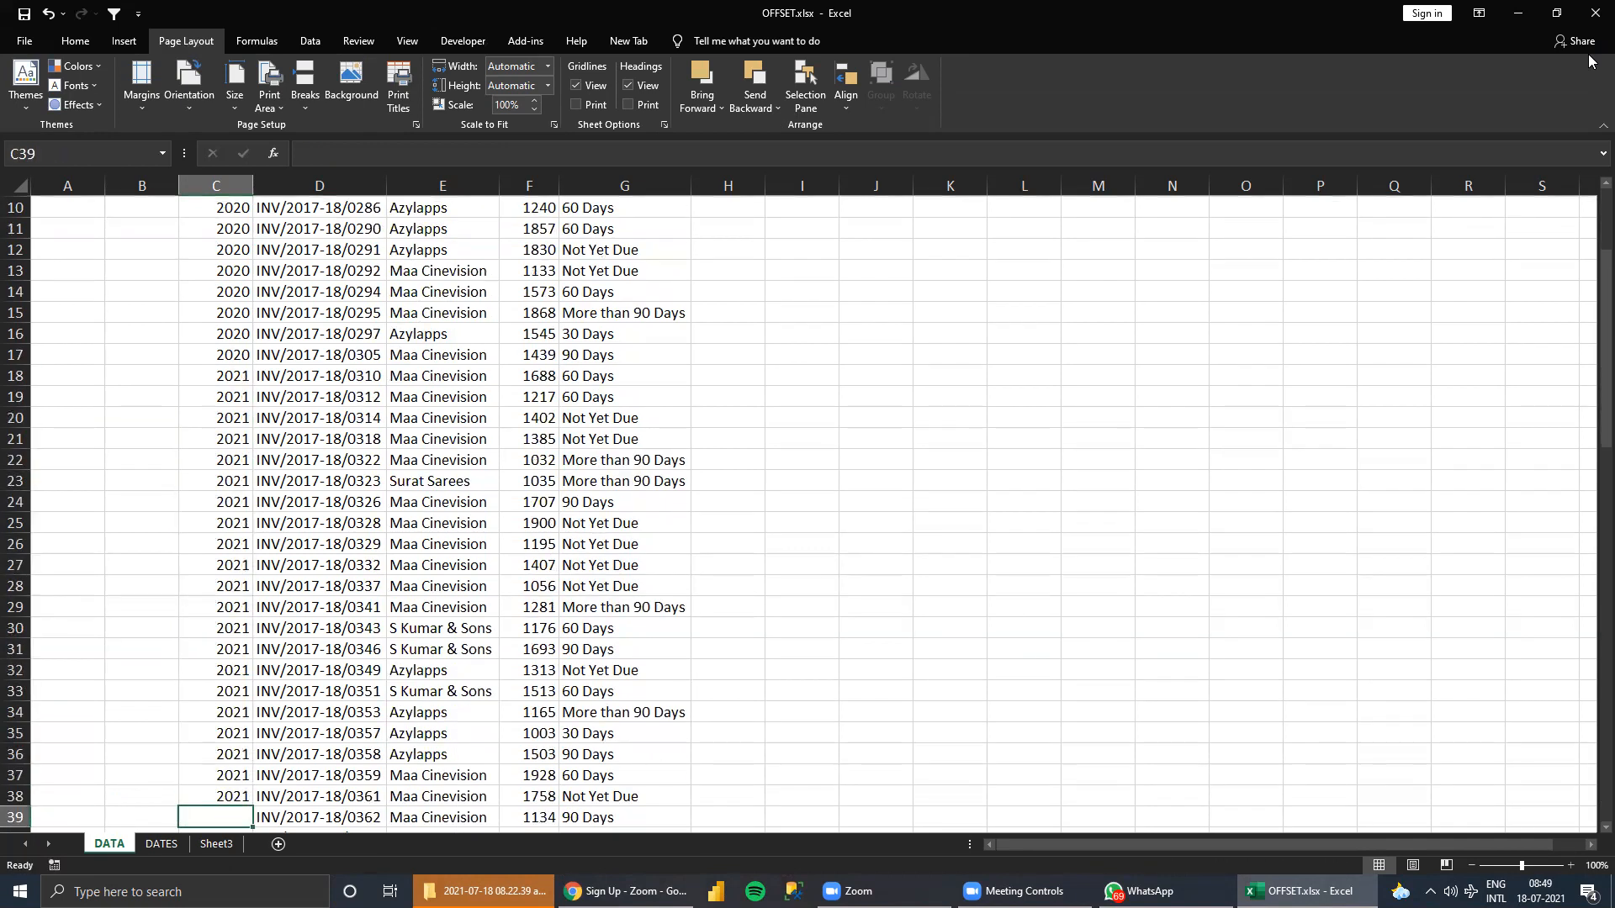
pyautogui.write('2021')
pyautogui.hotkey('ctrl', 'Return')
pyautogui.write('2022')
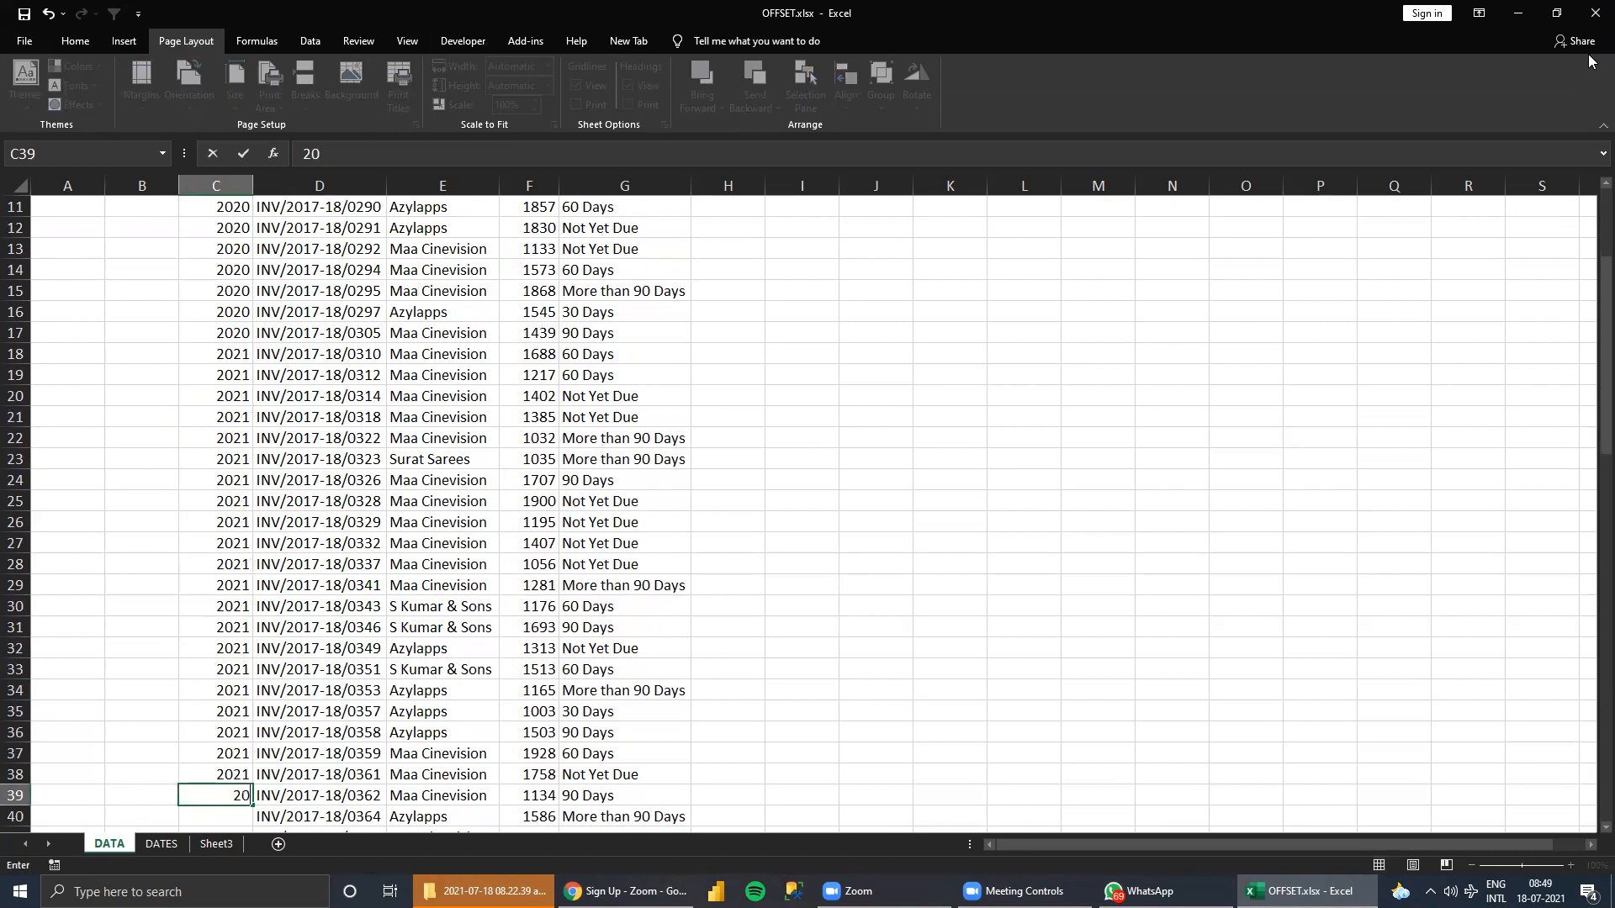
pyautogui.hotkey('ctrl', 'Return')
pyautogui.hotkey('ctrl', 'c')
pyautogui.hotkey('shift', 'Down')
pyautogui.hotkey('shift', 'Down')
pyautogui.hotkey('shift', 'Down')
pyautogui.hotkey('shift', 'Down')
pyautogui.hotkey('shift', 'Down')
pyautogui.hotkey('shift', 'Down')
pyautogui.hotkey('shift', 'Down')
pyautogui.hotkey('shift', 'Down')
pyautogui.hotkey('shift', 'Down')
pyautogui.hotkey('shift', 'Down')
pyautogui.hotkey('shift', 'Down')
pyautogui.hotkey('shift', 'Down')
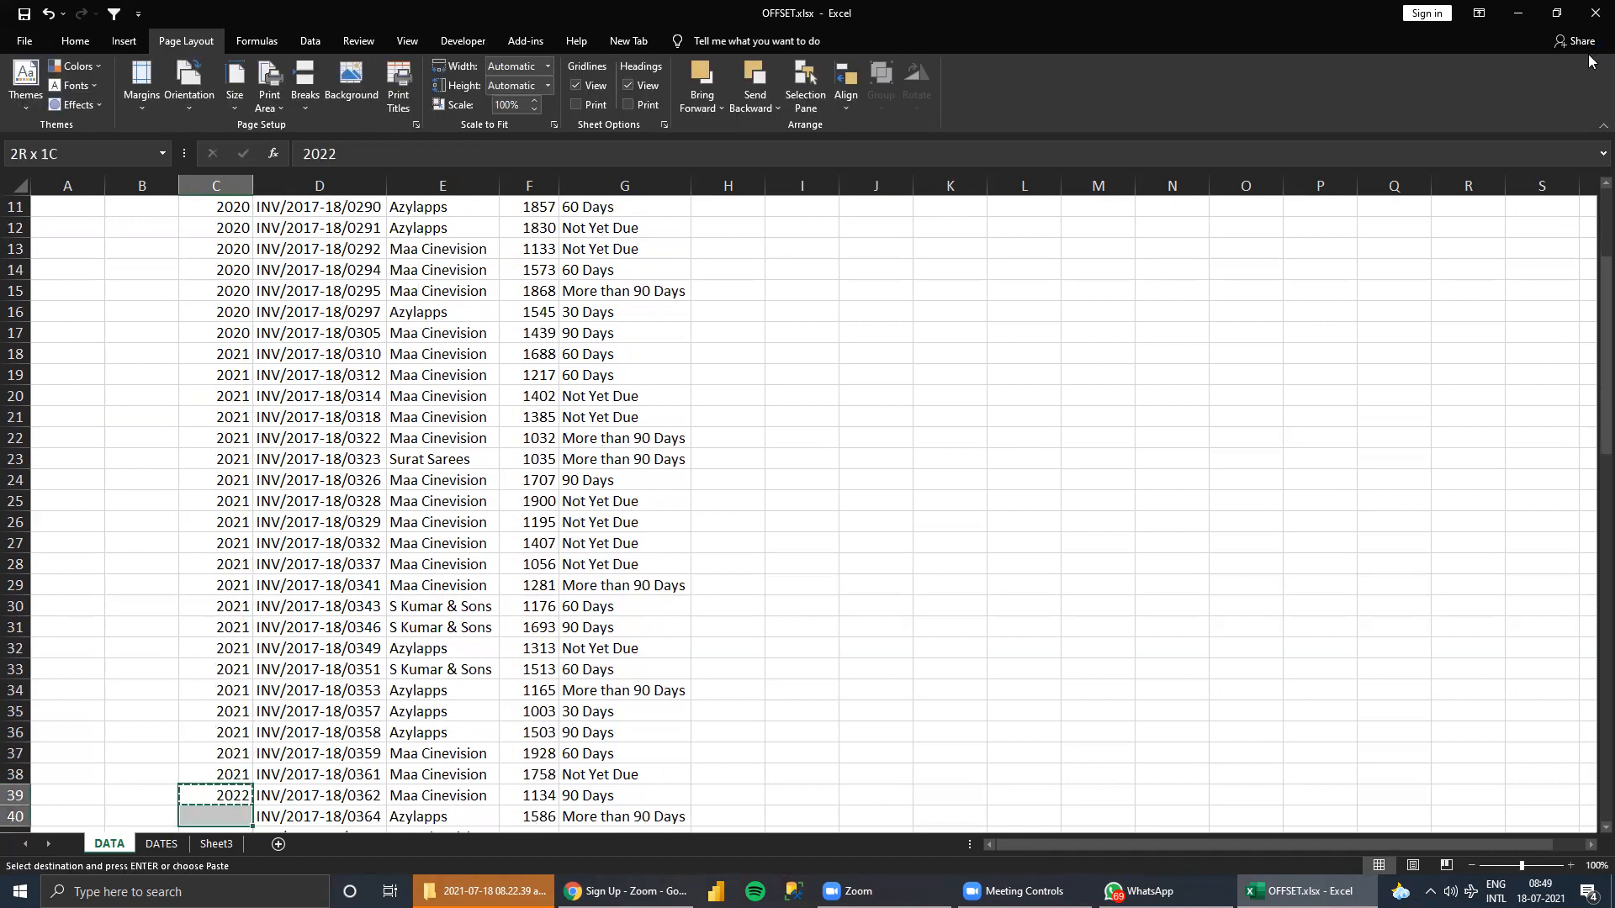
pyautogui.hotkey('ctrl', 'v')
pyautogui.press('Escape')
# Highlight the 2020 year cells C6:C17 with a yellow fill.
pyautogui.hotkey('ctrl', 'Up')
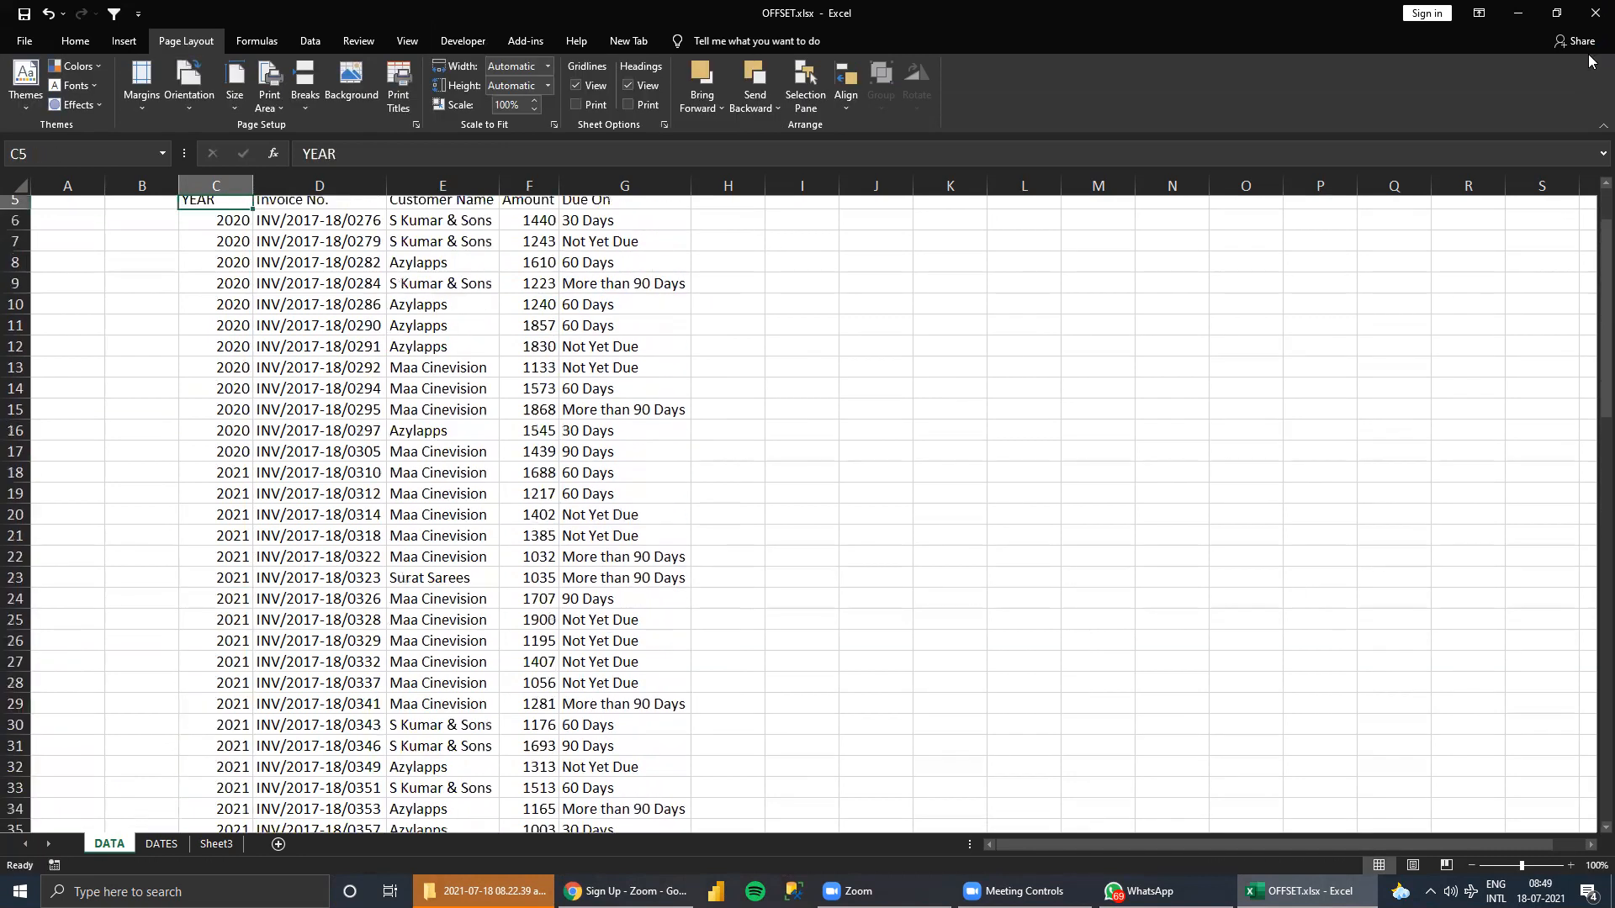
pyautogui.hotkey('ctrl', 'Up')
pyautogui.press('Down')
pyautogui.press('Down')
pyautogui.press('Down')
pyautogui.press('Down')
pyautogui.press('Down')
pyautogui.press('Down')
pyautogui.press('Up')
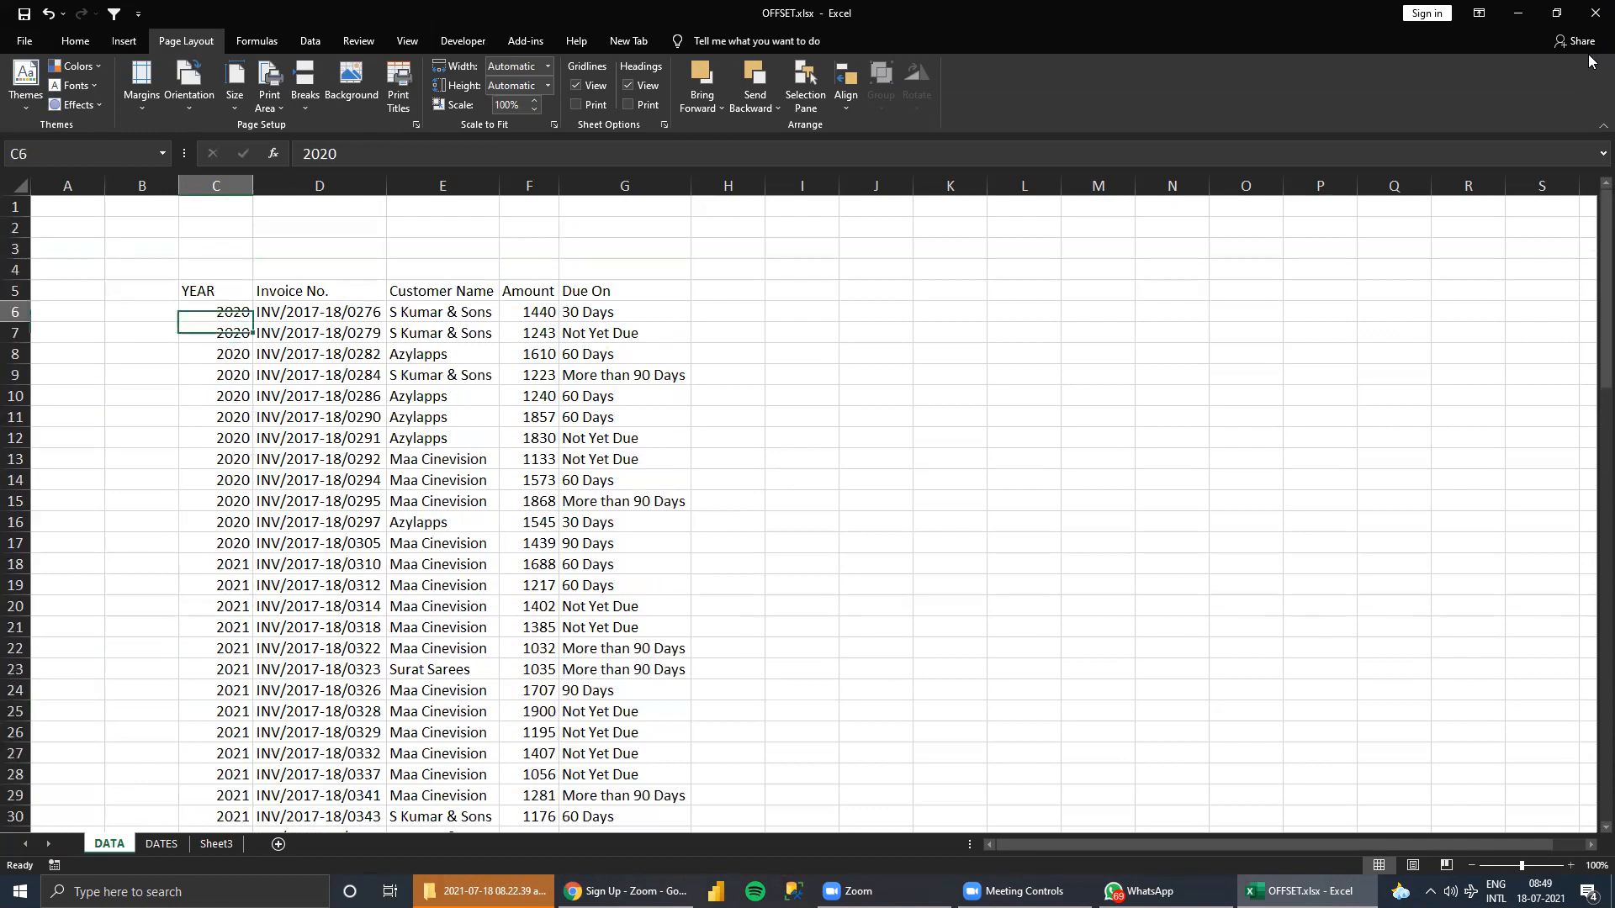
pyautogui.hotkey('shift', 'Down')
pyautogui.hotkey('shift', 'Down')
pyautogui.hotkey('shift', 'Down')
pyautogui.hotkey('shift', 'Down')
pyautogui.hotkey('shift', 'Down')
pyautogui.hotkey('shift', 'Down')
pyautogui.hotkey('shift', 'Down')
pyautogui.hotkey('shift', 'Down')
pyautogui.hotkey('shift', 'Down')
pyautogui.hotkey('shift', 'Down')
pyautogui.hotkey('shift', 'Down')
pyautogui.hotkey('shift', 'Down')
pyautogui.hotkey('shift', 'Up')
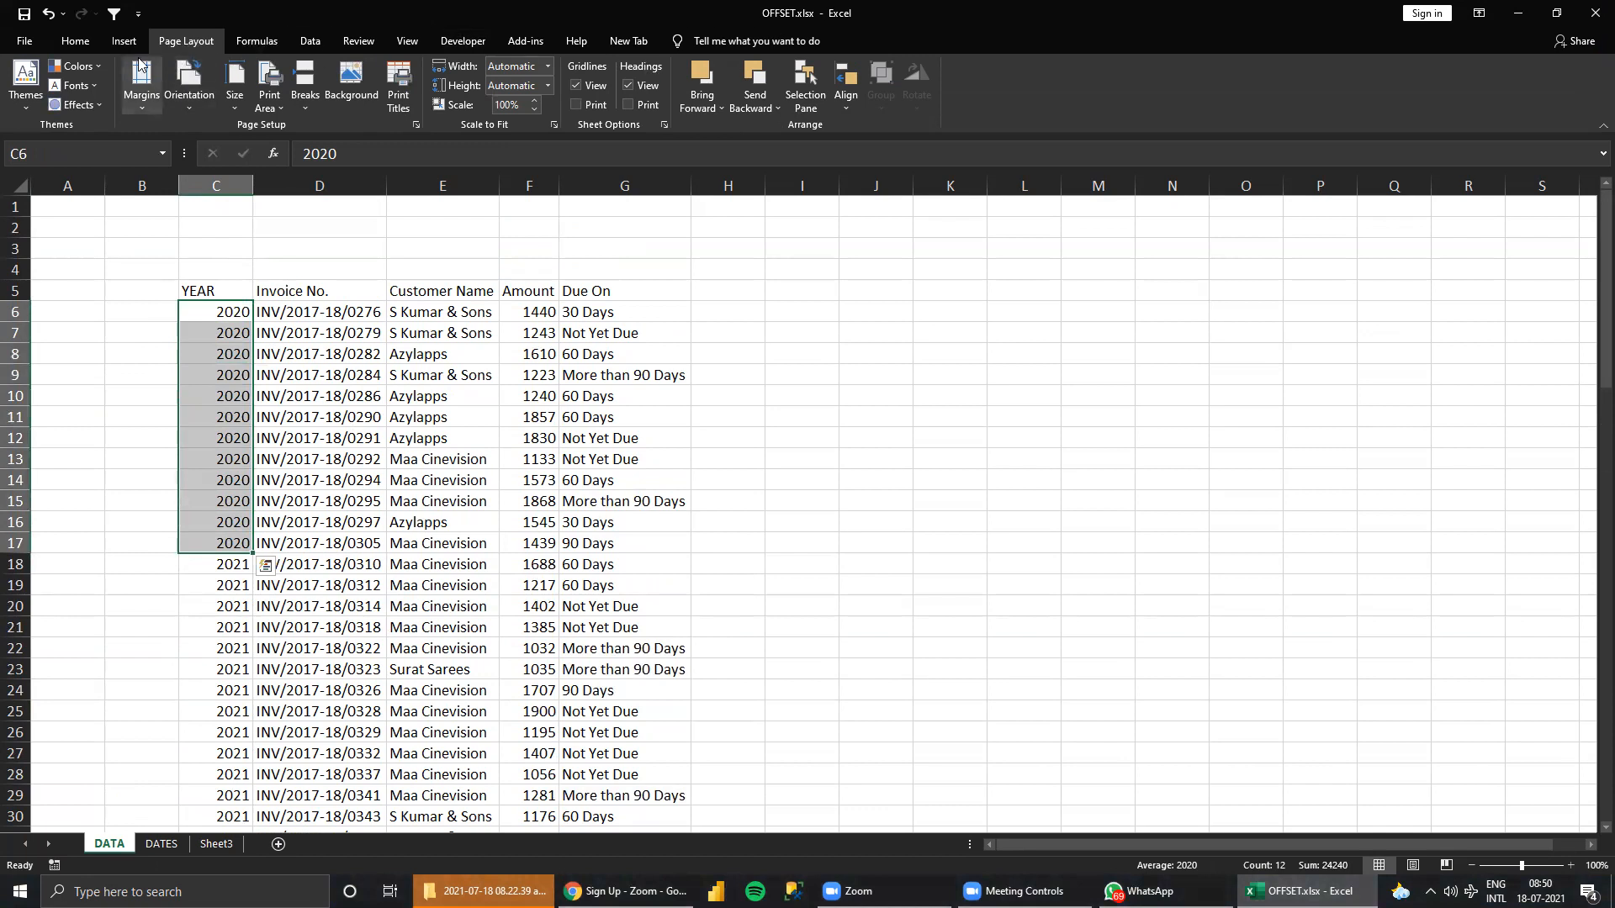
pyautogui.click(75, 42)
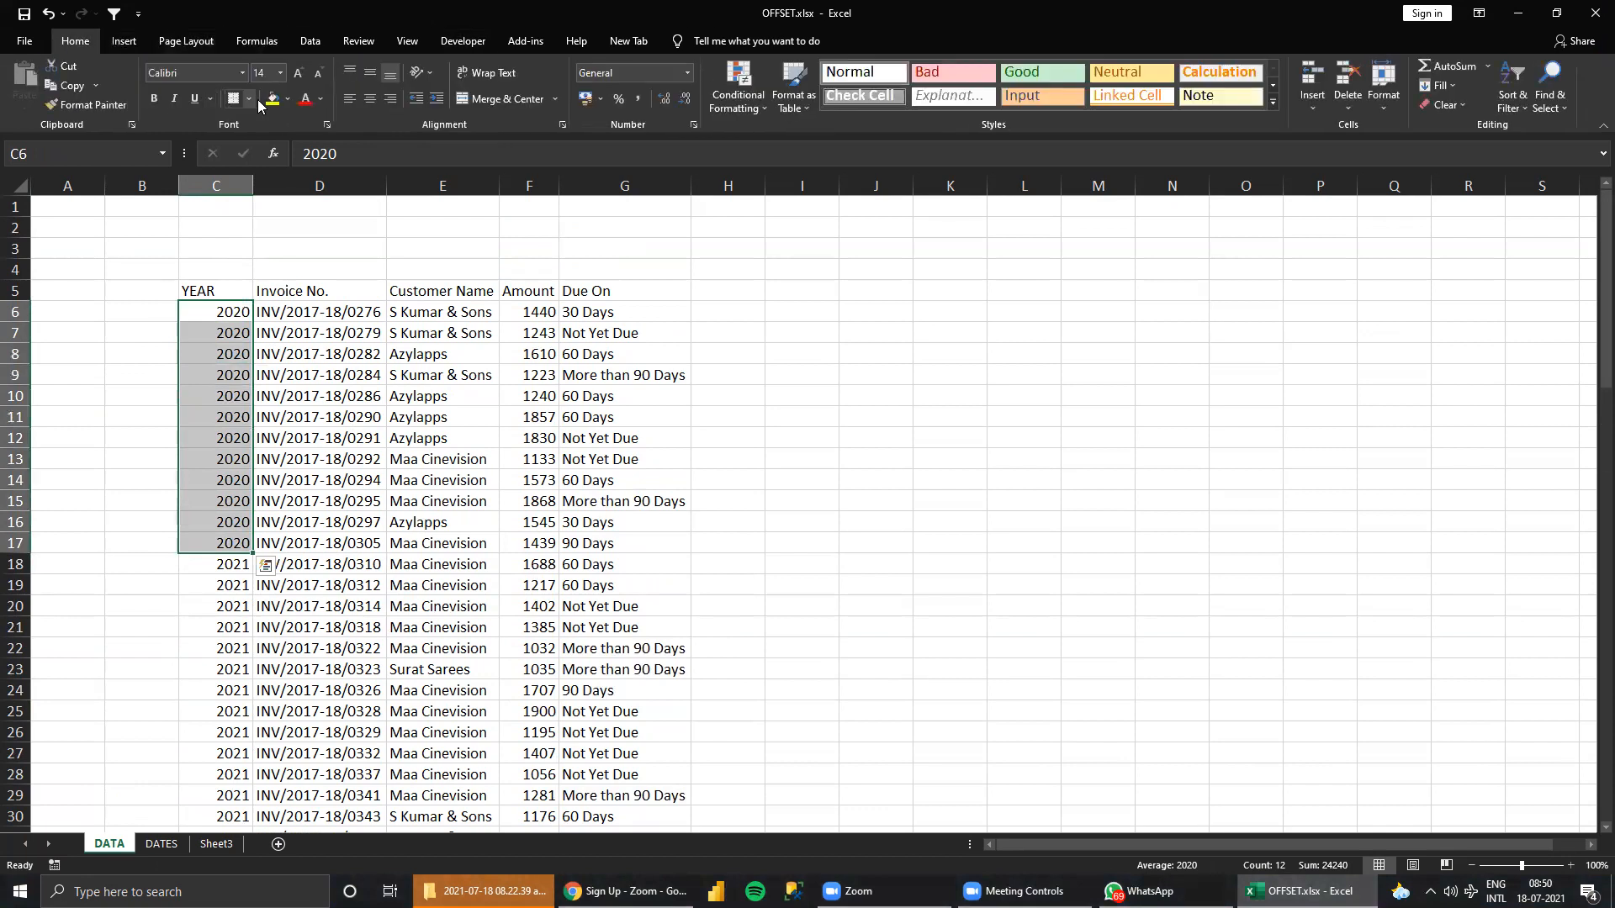
pyautogui.click(270, 98)
pyautogui.click(1024, 354)
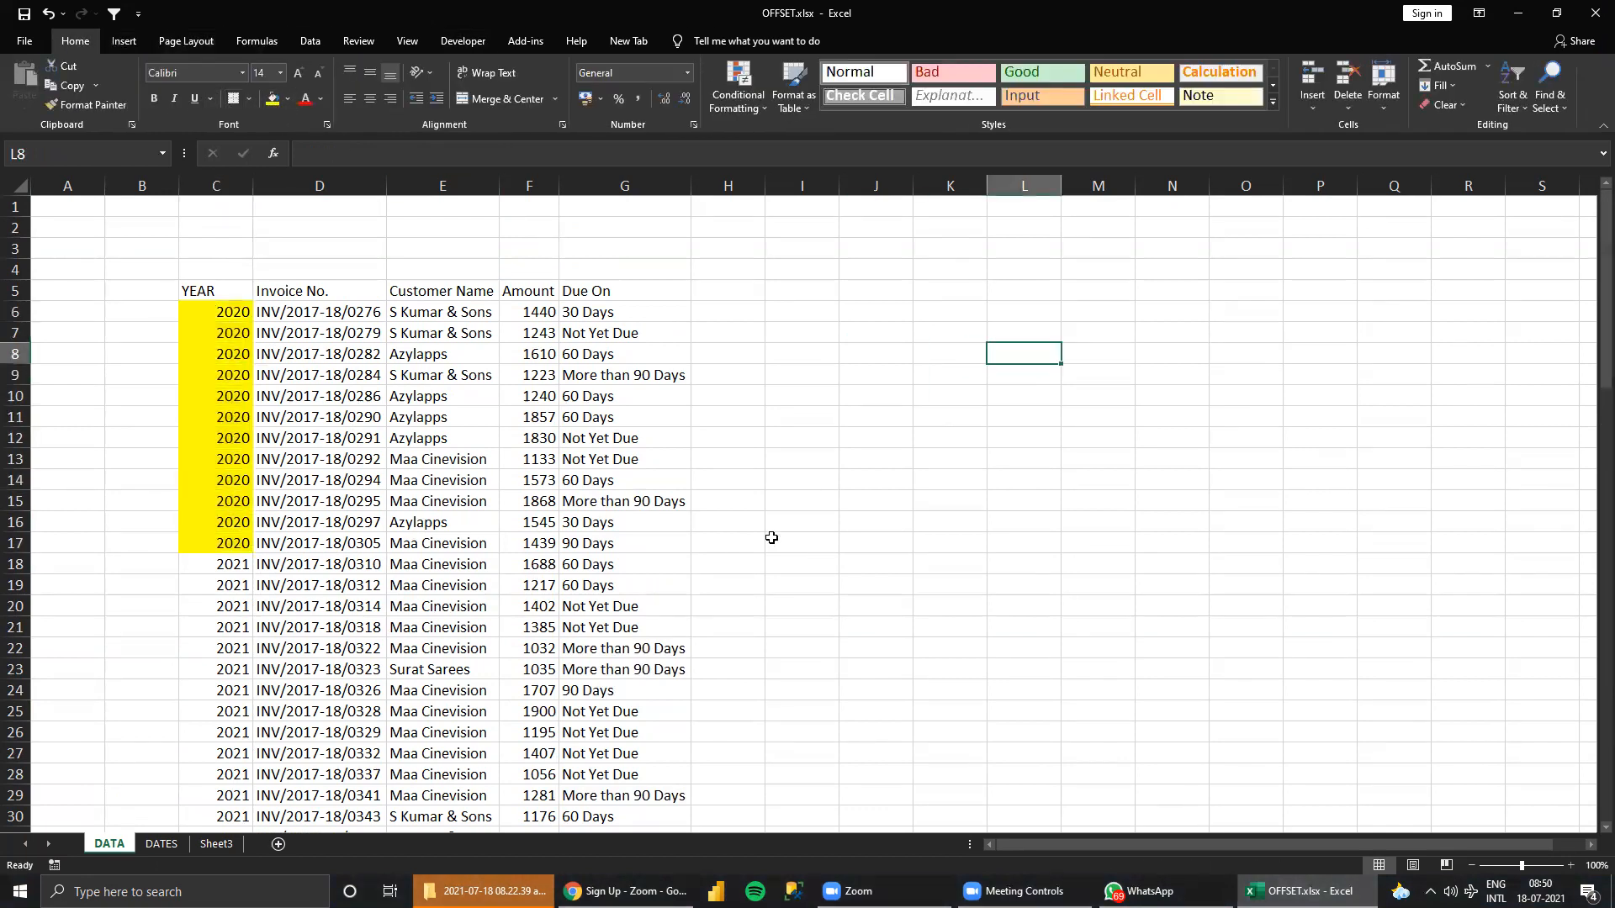
# Trace the distance between the first 2021 cell, C18, and the YEAR header in C5.
pyautogui.click(225, 563)
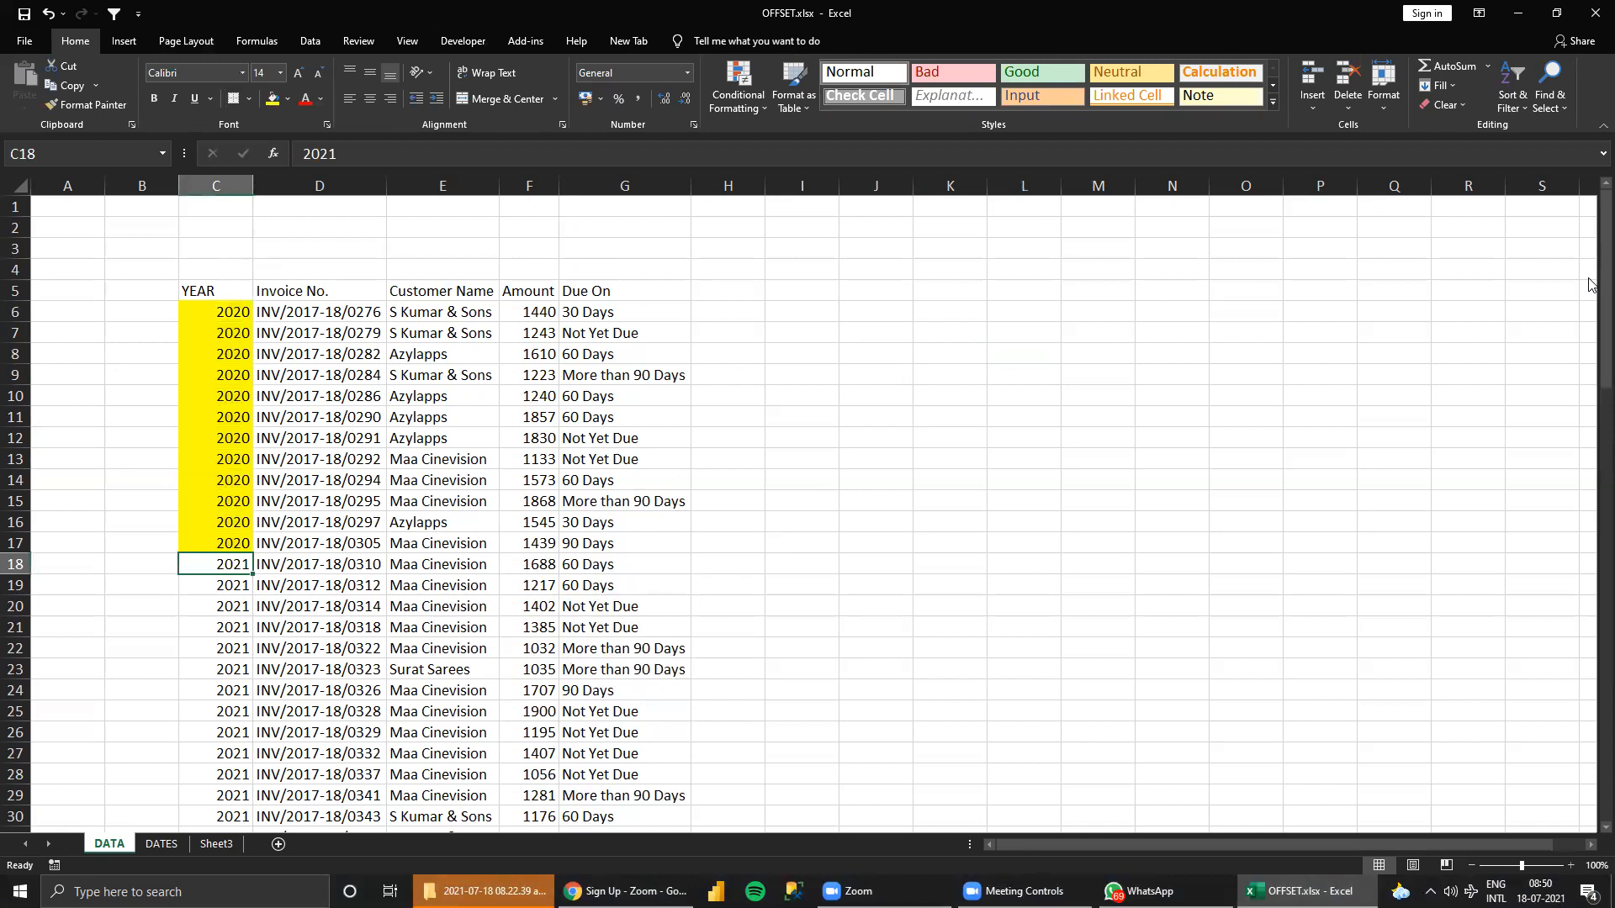
pyautogui.press('Up')
pyautogui.press('Up')
pyautogui.press('Up')
pyautogui.press('Up')
pyautogui.press('Up')
pyautogui.press('Up')
pyautogui.press('Up')
pyautogui.press('Up')
pyautogui.press('Up')
pyautogui.press('Up')
pyautogui.press('Up')
pyautogui.press('Up')
pyautogui.press('Up')
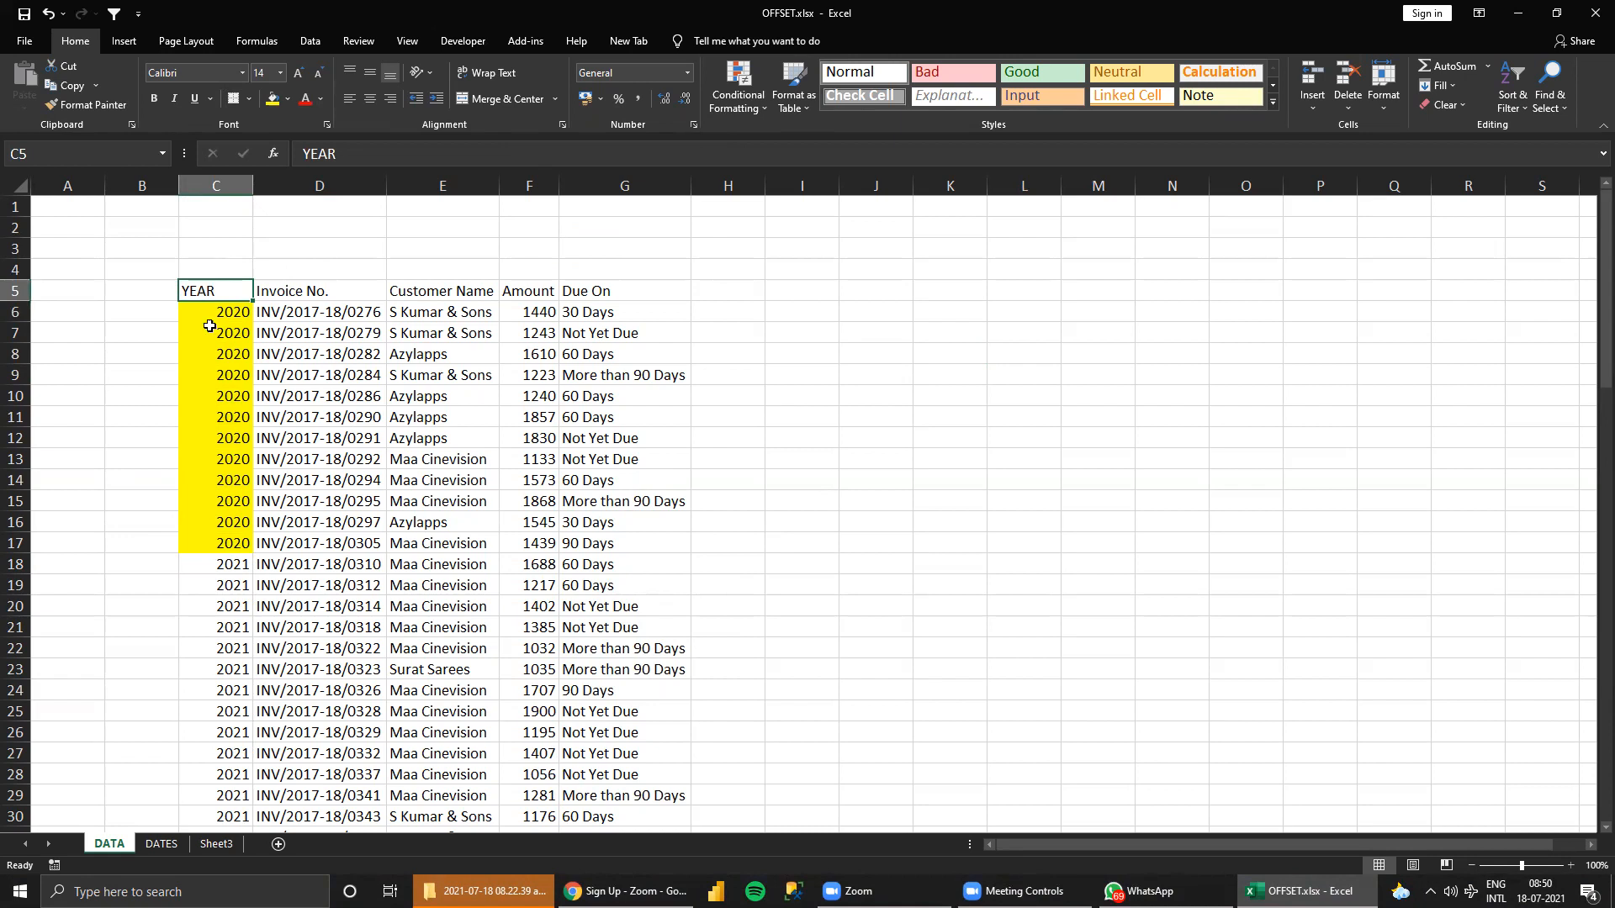
# Select the 2021 rows from C18 across to column G to illustrate the block OFFSET should return.
pyautogui.click(234, 566)
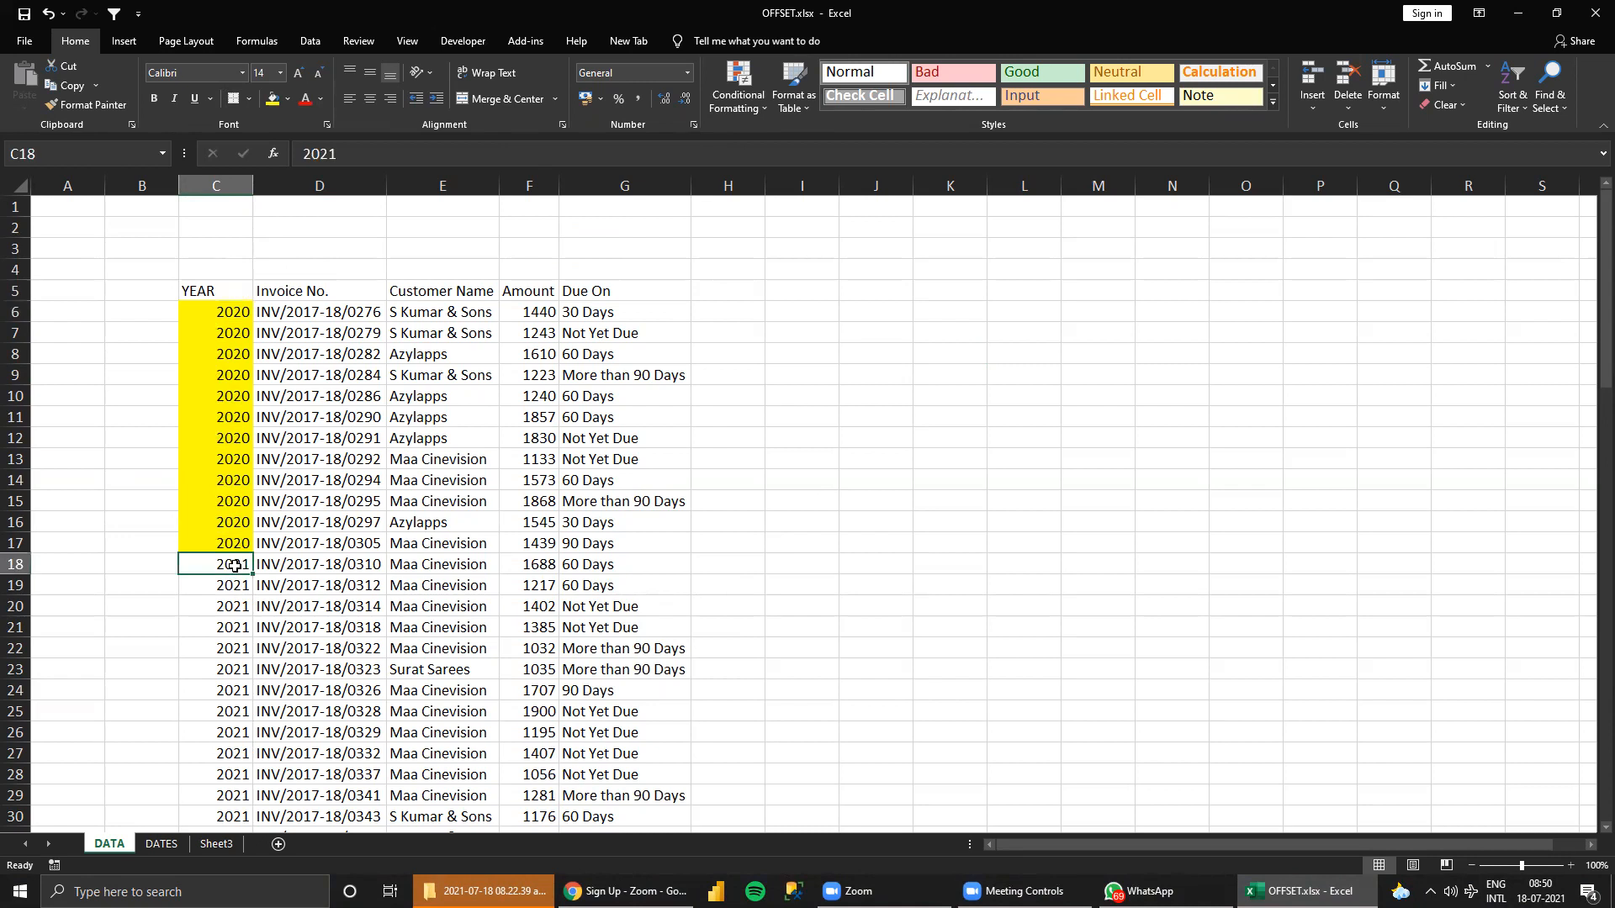
pyautogui.moveTo(235, 566); pyautogui.dragTo(625, 749)
pyautogui.hotkey('shift', 'Down')
pyautogui.hotkey('shift', 'Down')
pyautogui.hotkey('shift', 'Down')
pyautogui.hotkey('shift', 'Down')
pyautogui.hotkey('shift', 'Down')
pyautogui.hotkey('shift', 'Down')
pyautogui.hotkey('shift', 'Down')
pyautogui.hotkey('shift', 'Down')
pyautogui.hotkey('shift', 'Down')
pyautogui.hotkey('shift', 'Down')
pyautogui.hotkey('shift', 'Down')
pyautogui.hotkey('shift', 'Down')
pyautogui.hotkey('shift', 'Down')
pyautogui.hotkey('shift', 'Down')
pyautogui.hotkey('shift', 'Down')
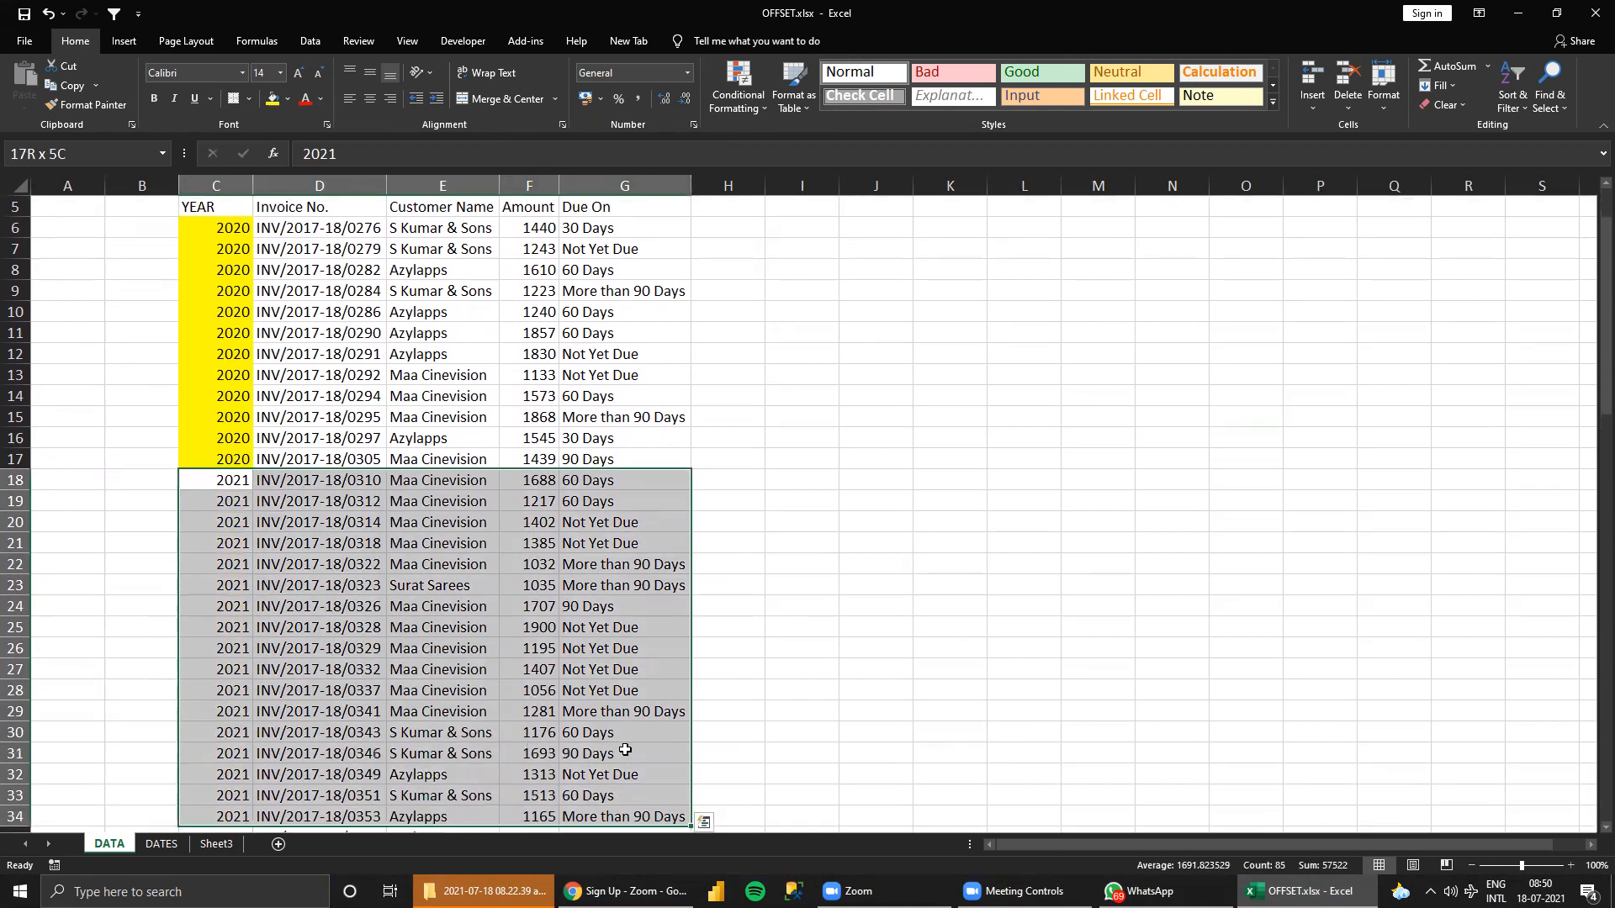
pyautogui.hotkey('shift', 'Up')
pyautogui.hotkey('shift', 'Up')
pyautogui.hotkey('shift', 'Up')
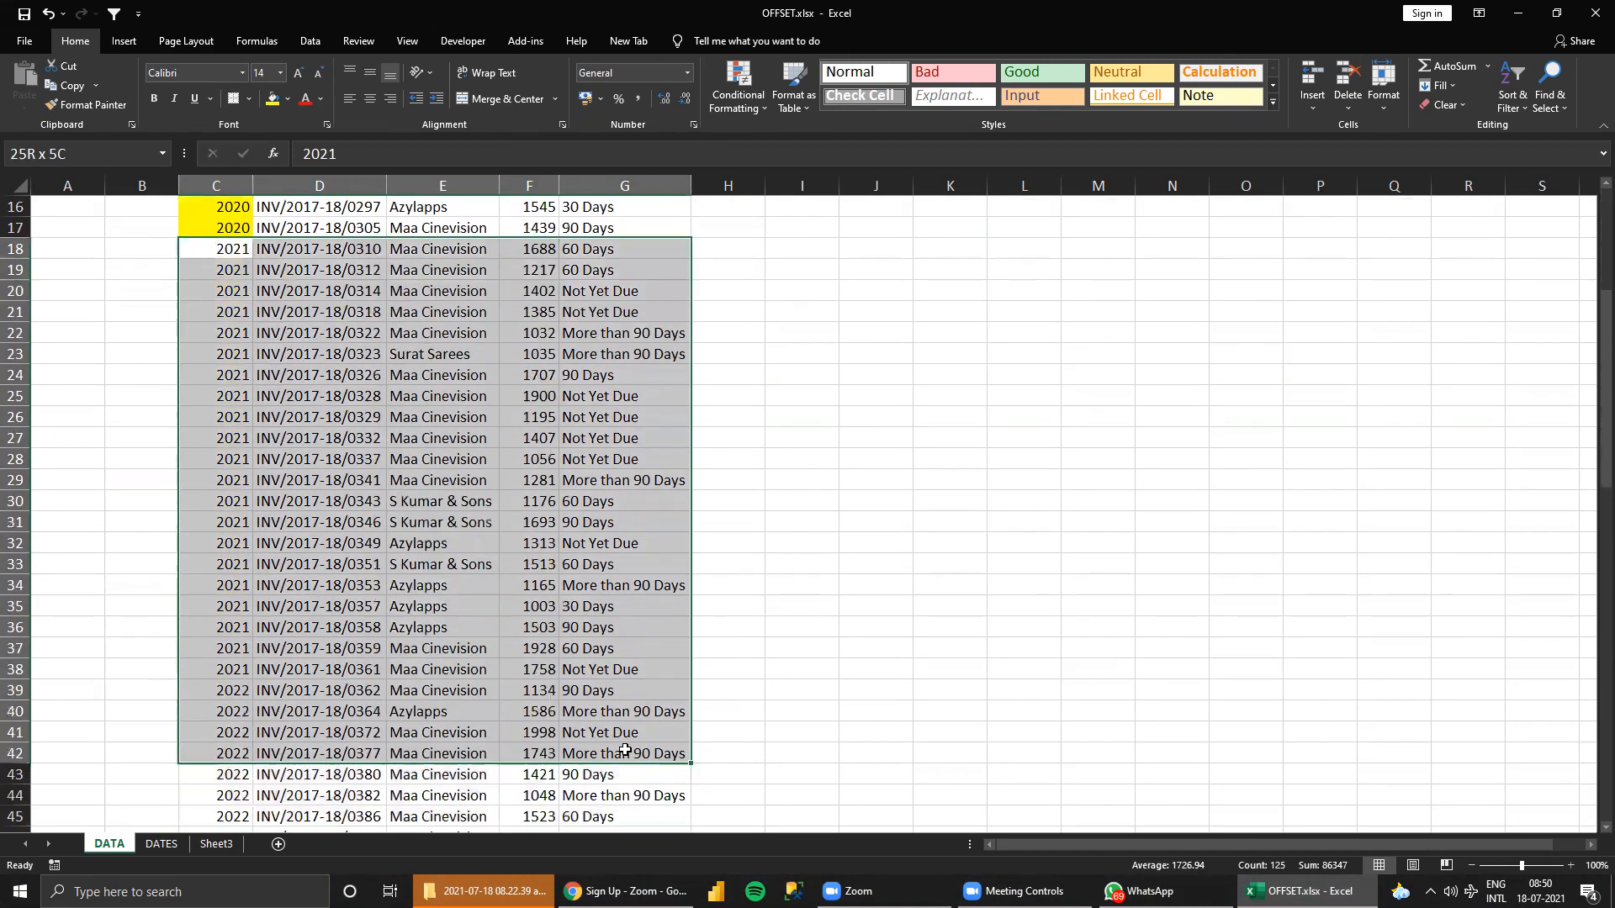
pyautogui.hotkey('shift', 'Up')
pyautogui.hotkey('shift', 'Up')
pyautogui.hotkey('shift', 'Up')
pyautogui.hotkey('shift', 'Up')
pyautogui.hotkey('shift', 'Up')
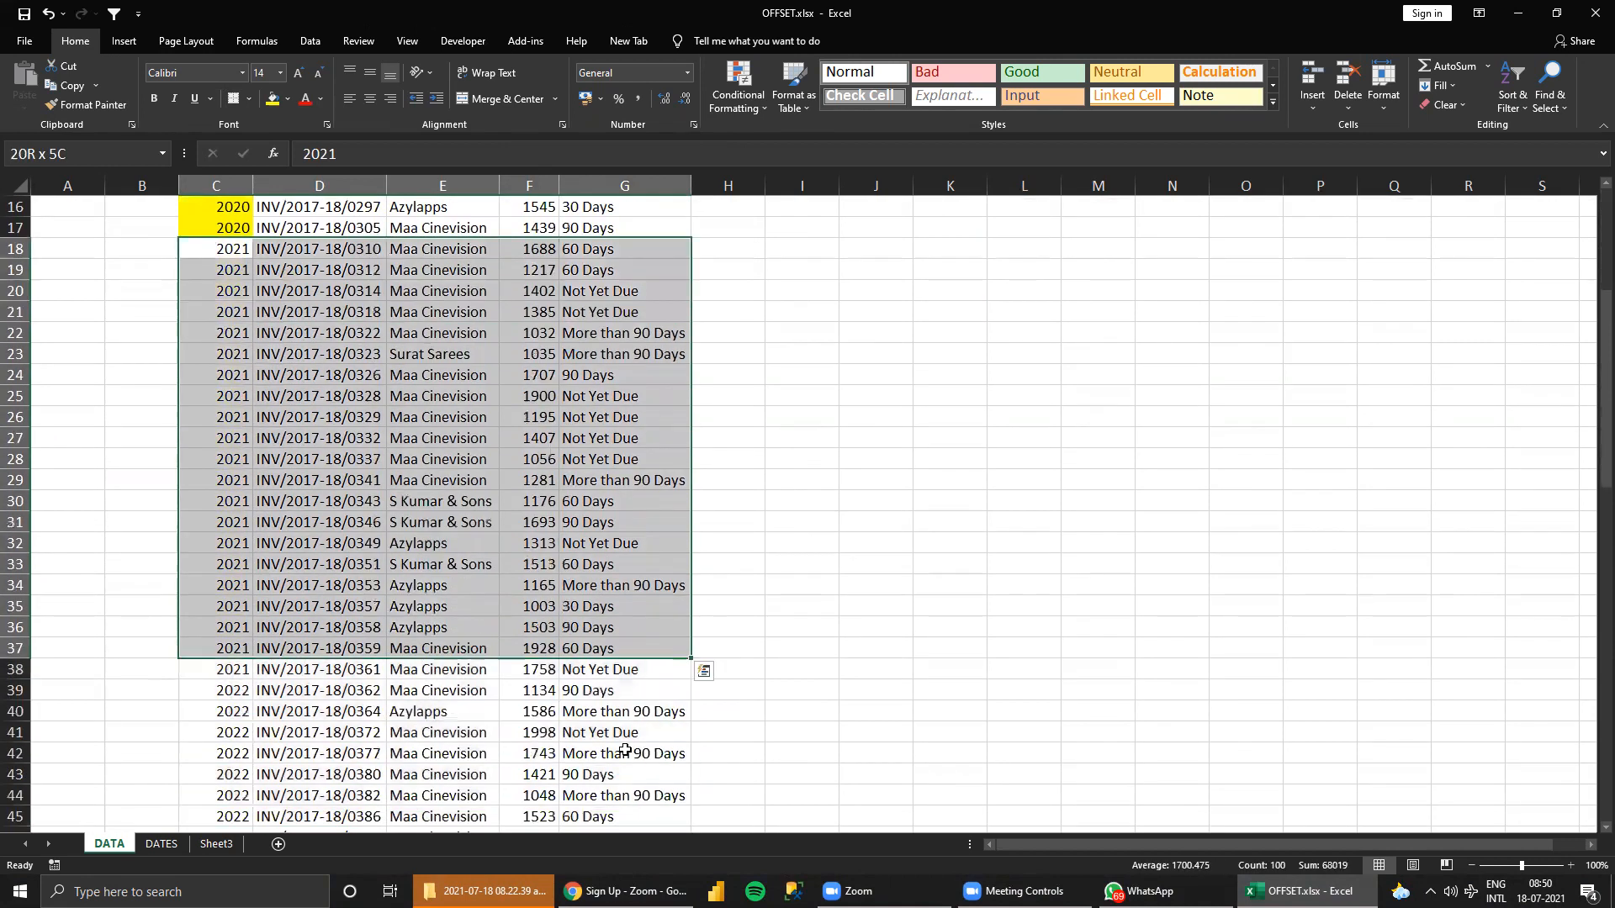
pyautogui.hotkey('shift', 'Down')
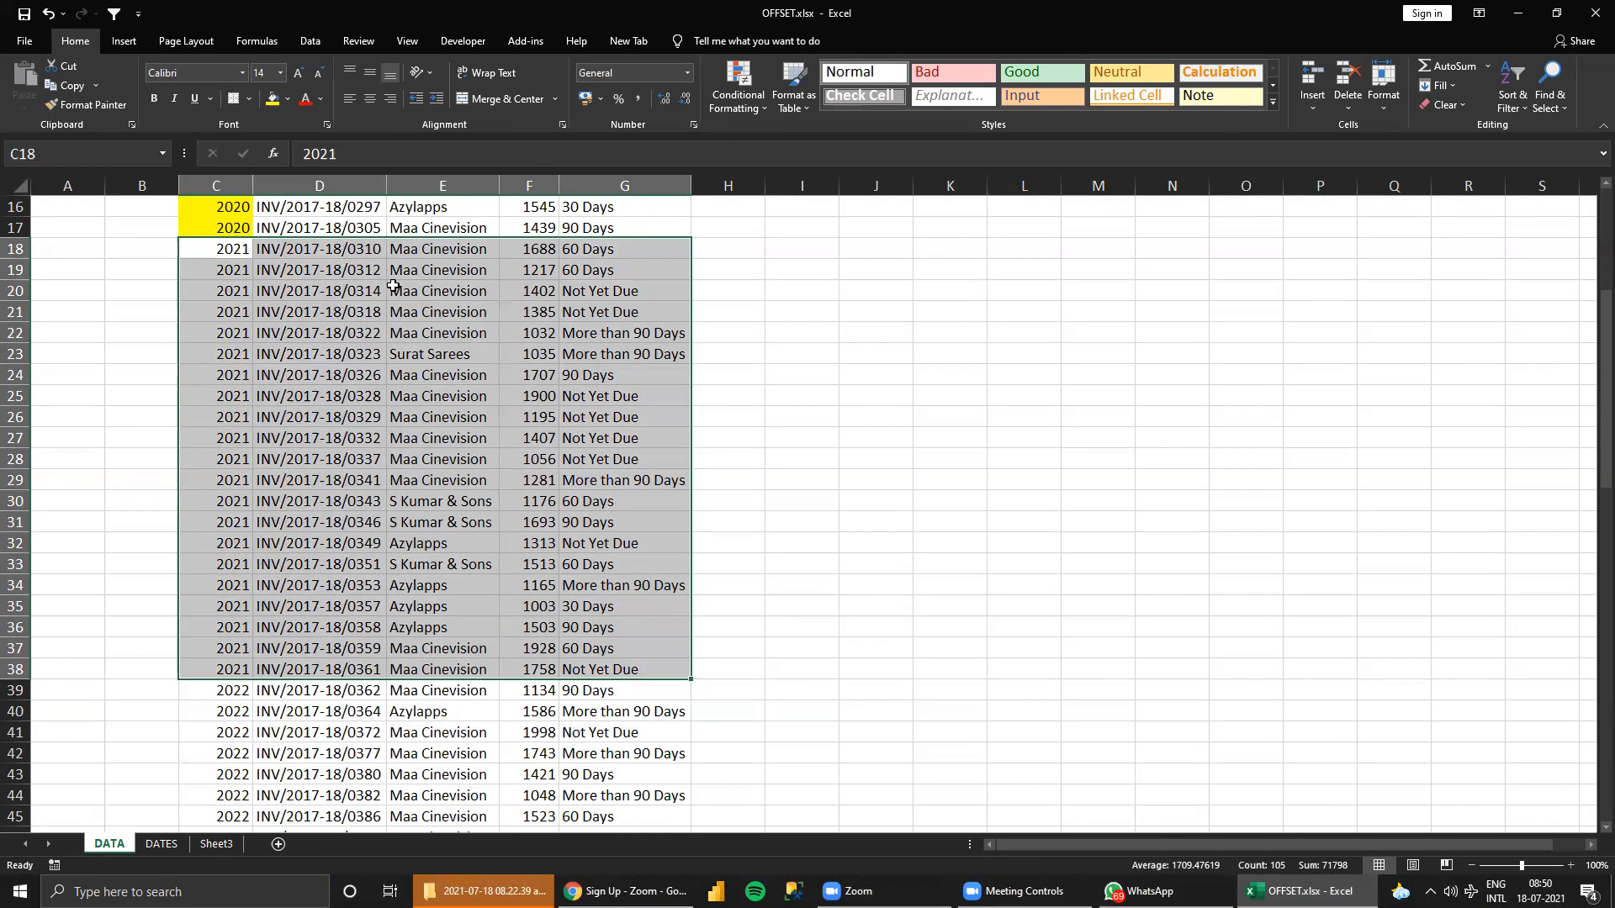
pyautogui.moveTo(232, 255); pyautogui.dragTo(616, 694)
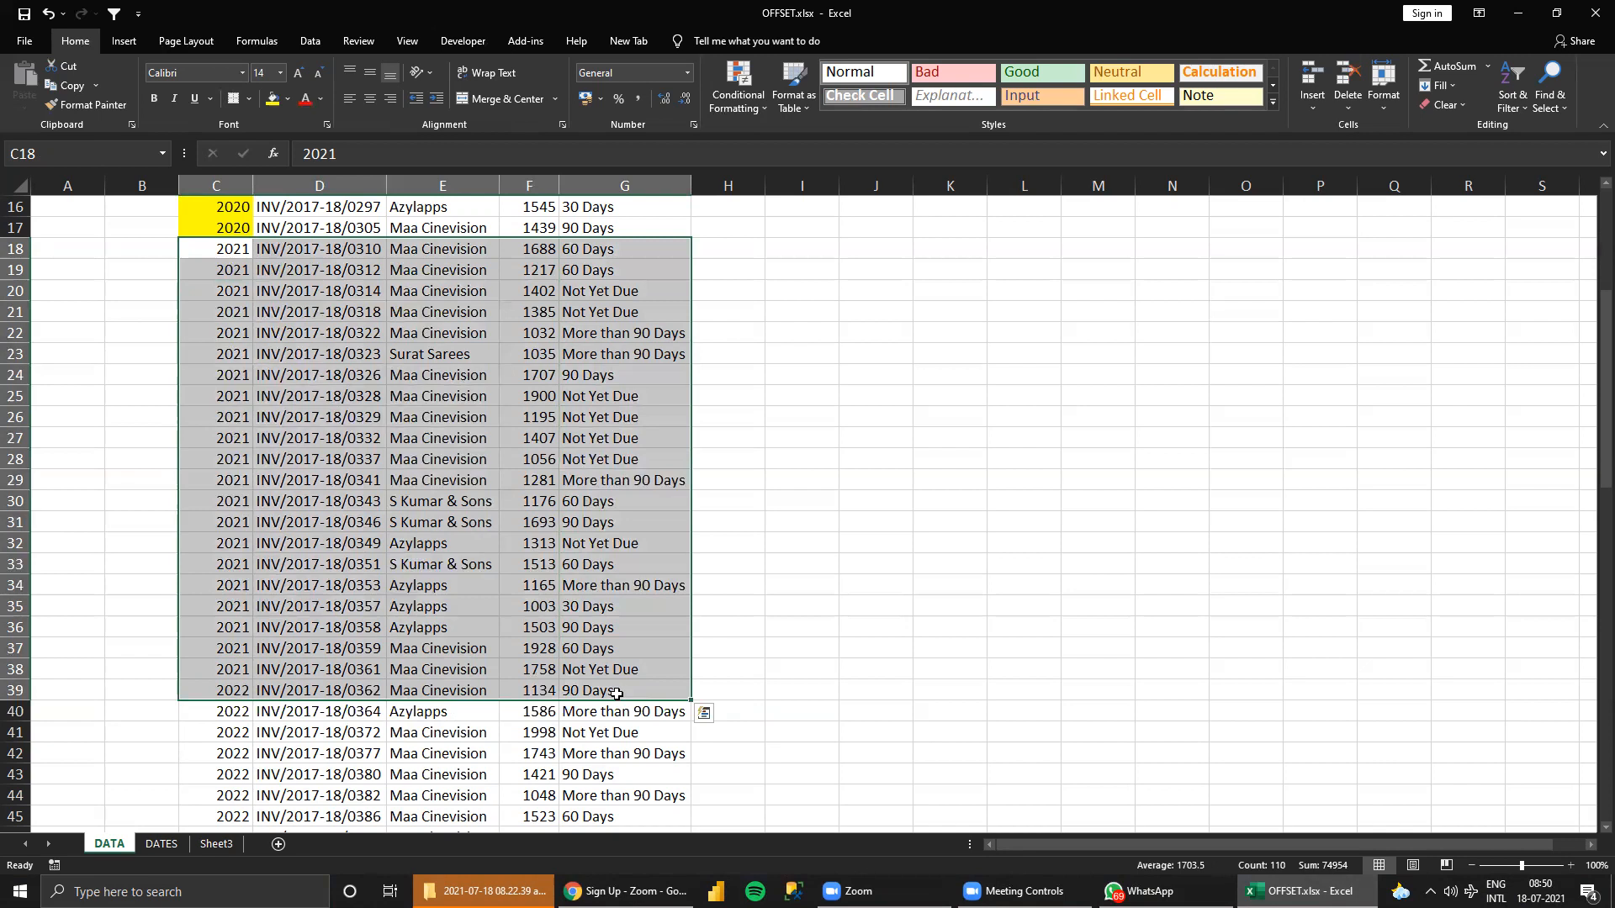
pyautogui.scroll(3, 586, 553)
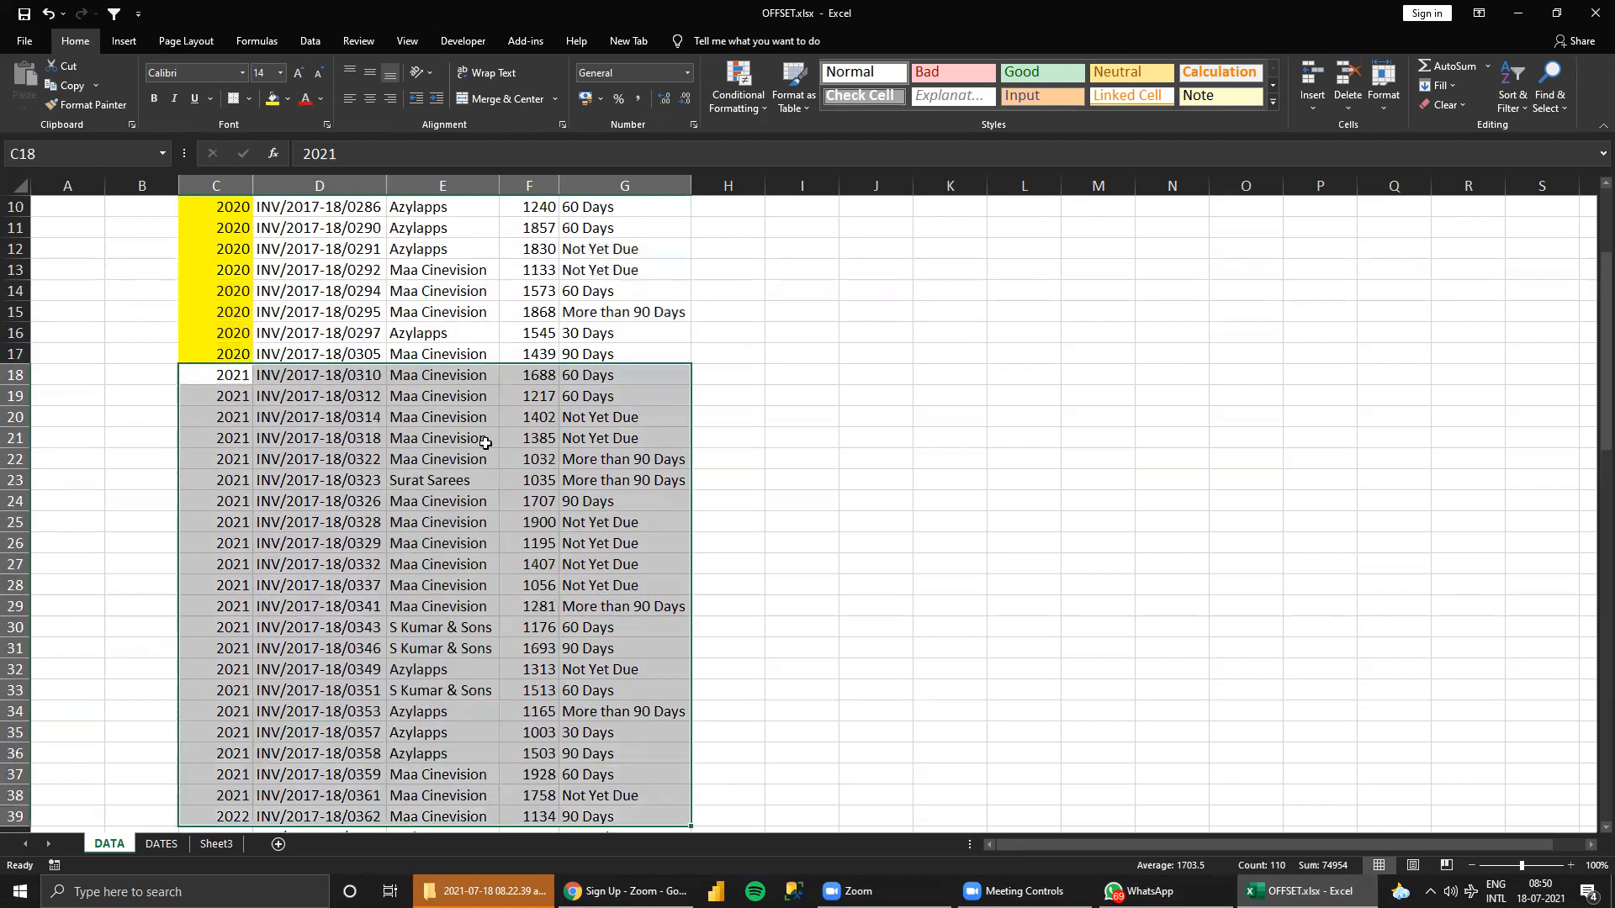
pyautogui.scroll(1, 1110, 310)
pyautogui.click(1110, 311)
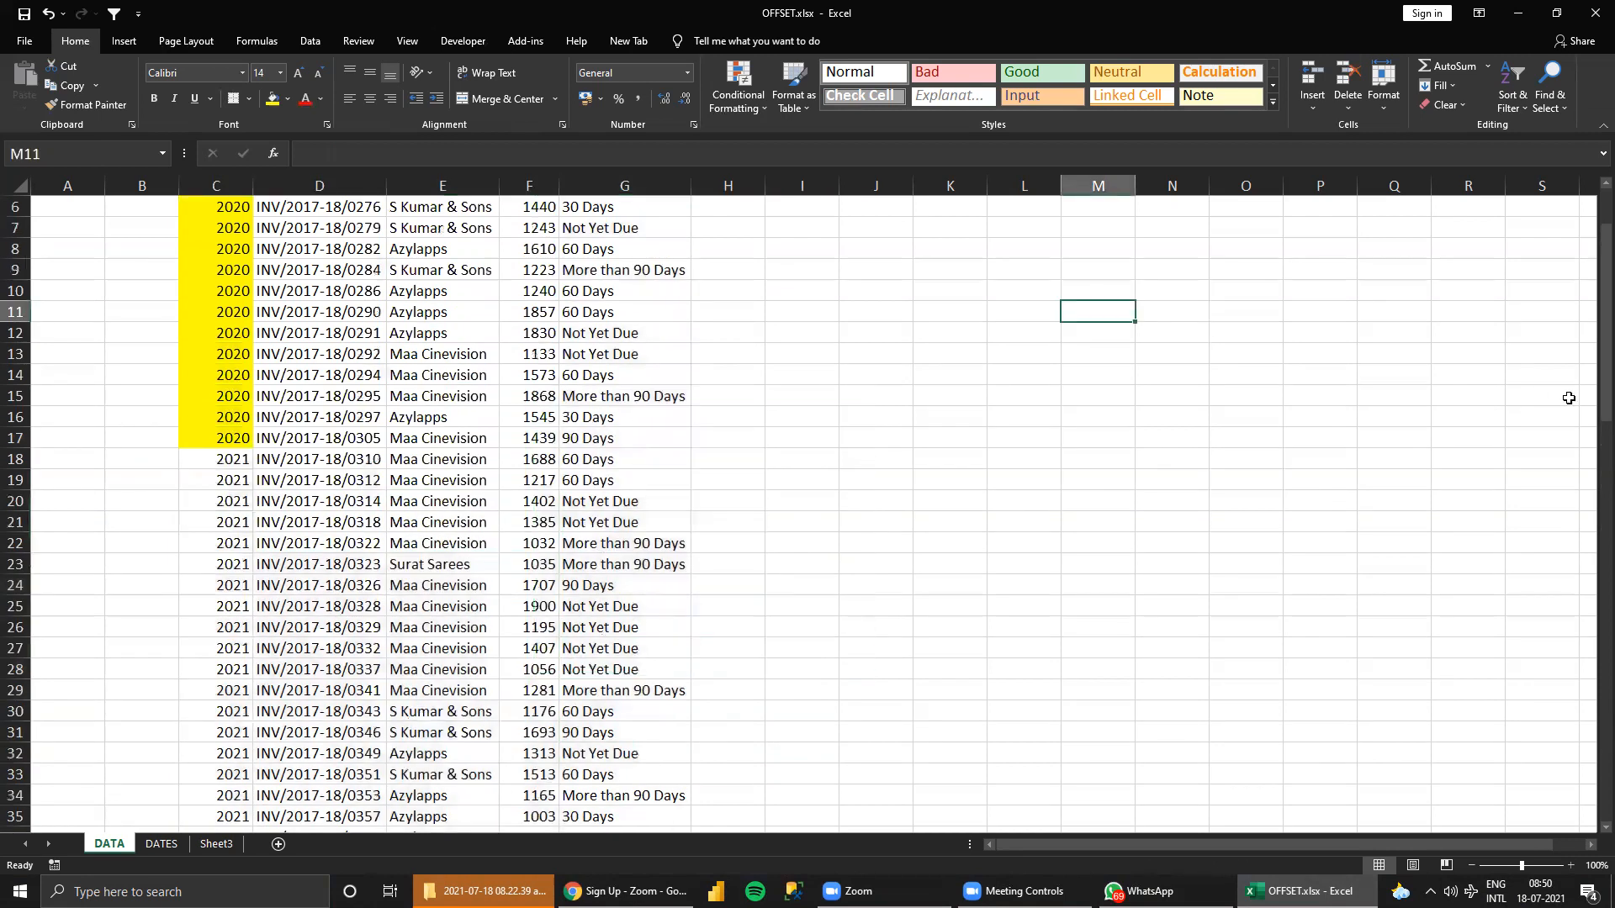
pyautogui.write('=O')
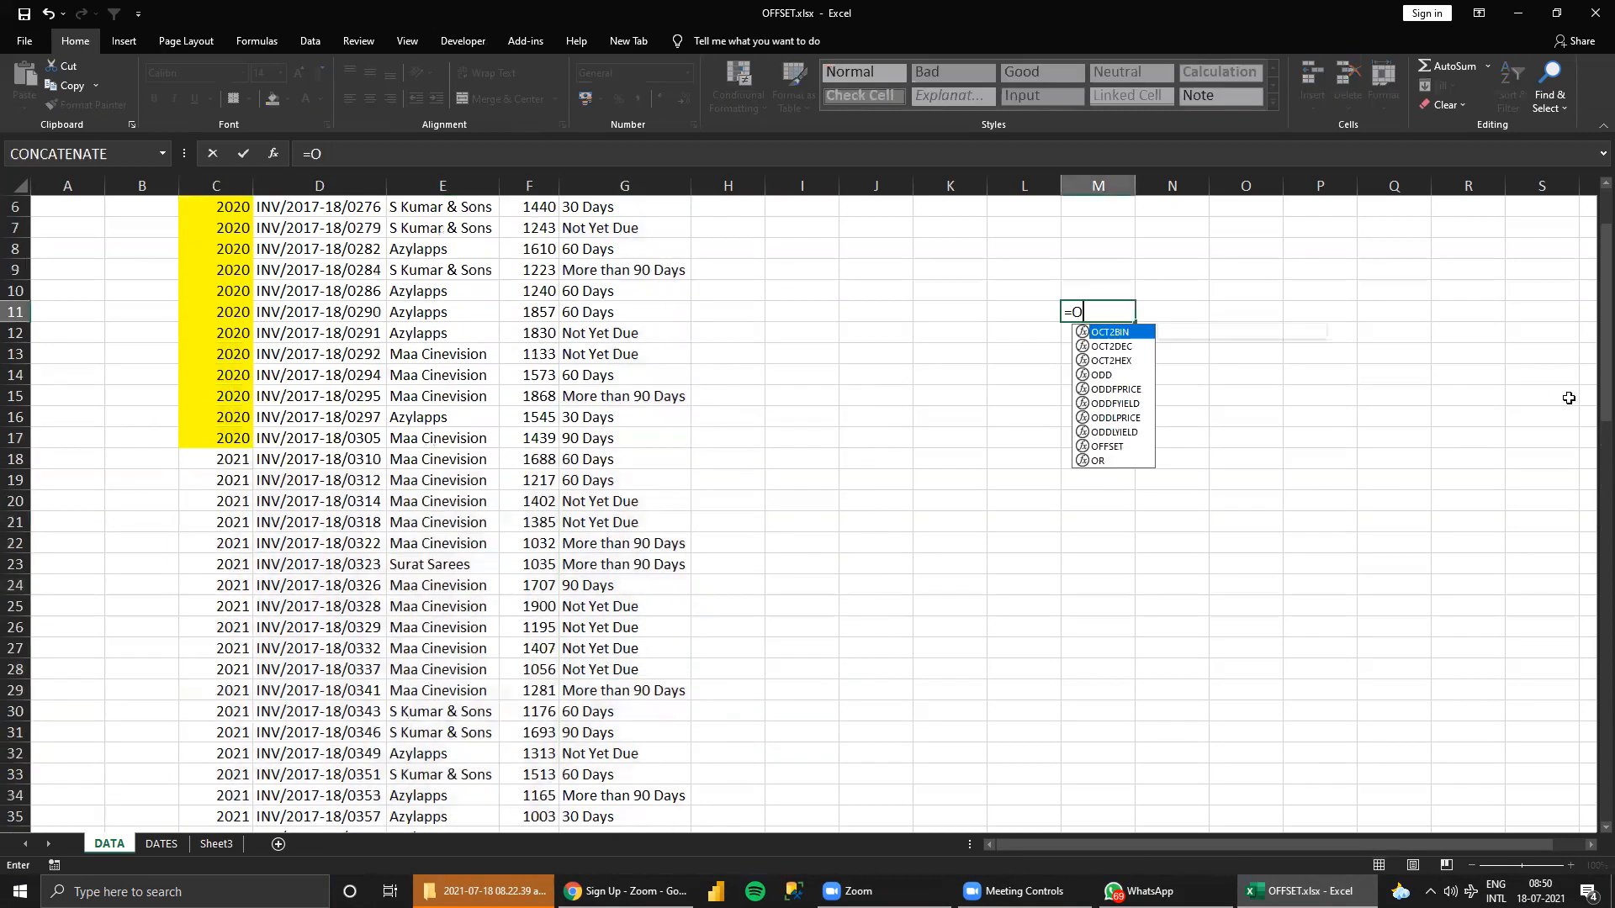
pyautogui.write('FFSET(')
pyautogui.scroll(3, 590, 368)
pyautogui.scroll(1, 260, 300)
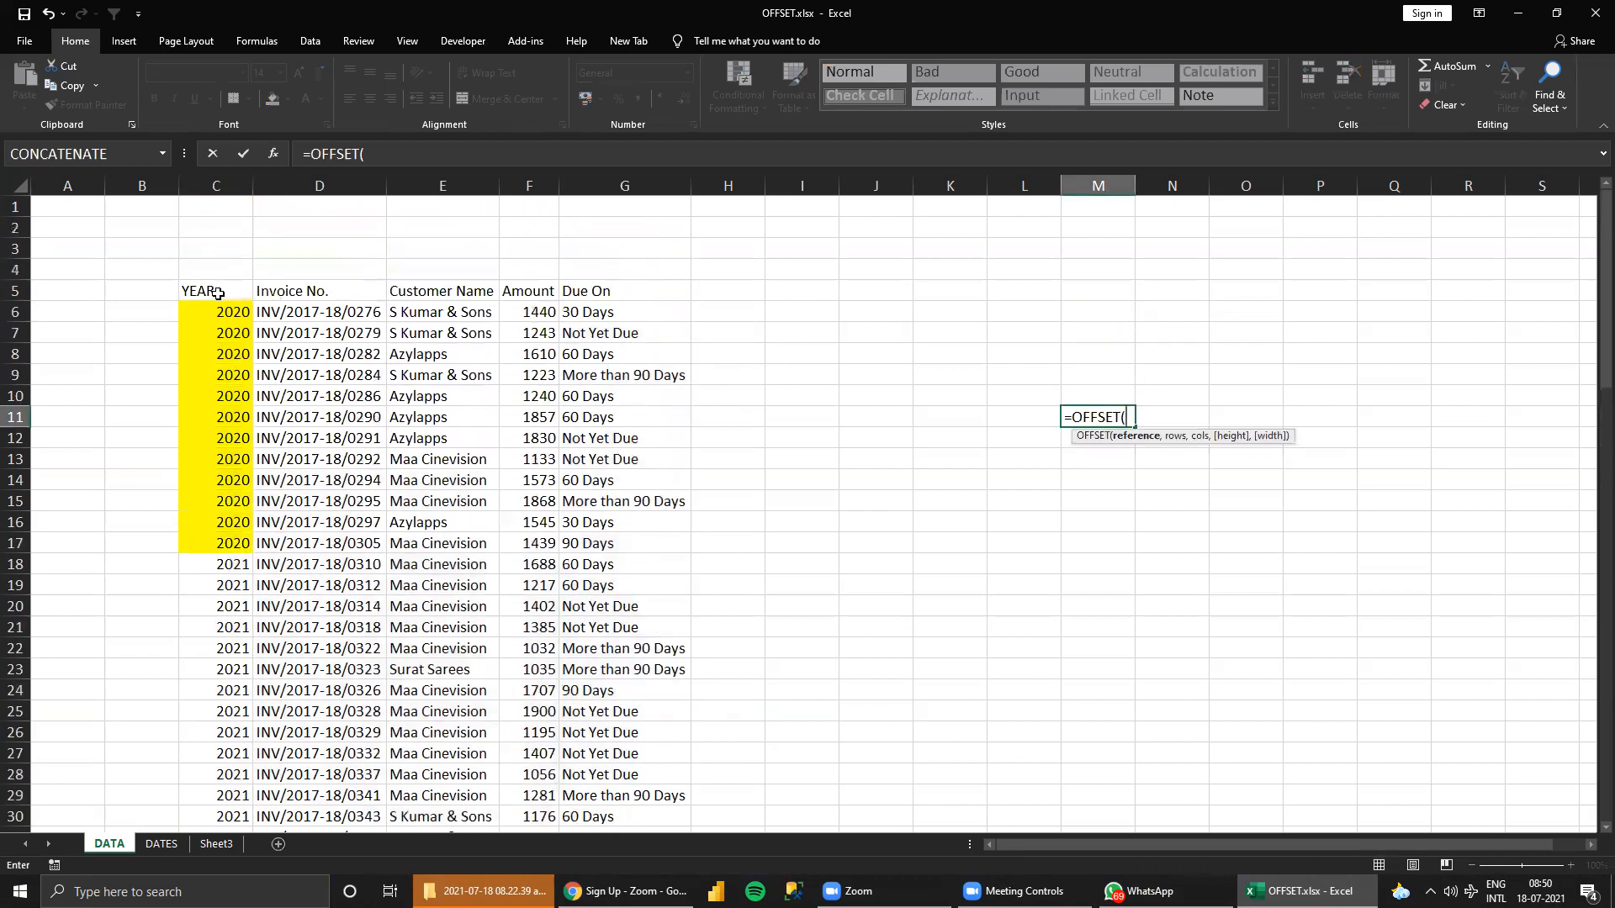
pyautogui.click(216, 291)
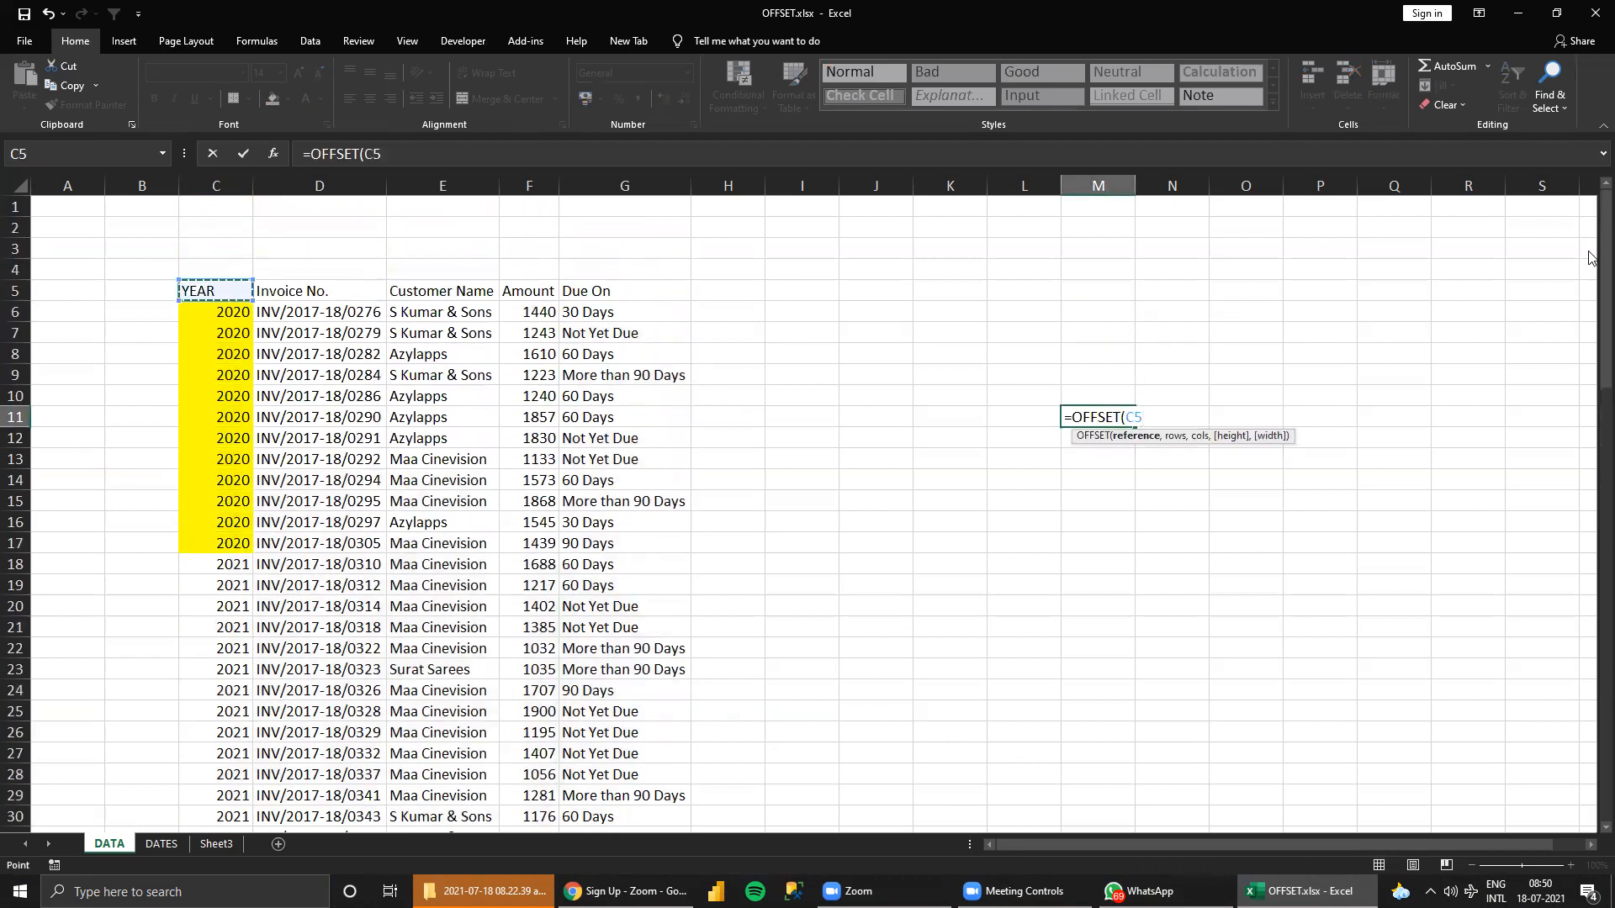
pyautogui.press('F4')
pyautogui.write(',')
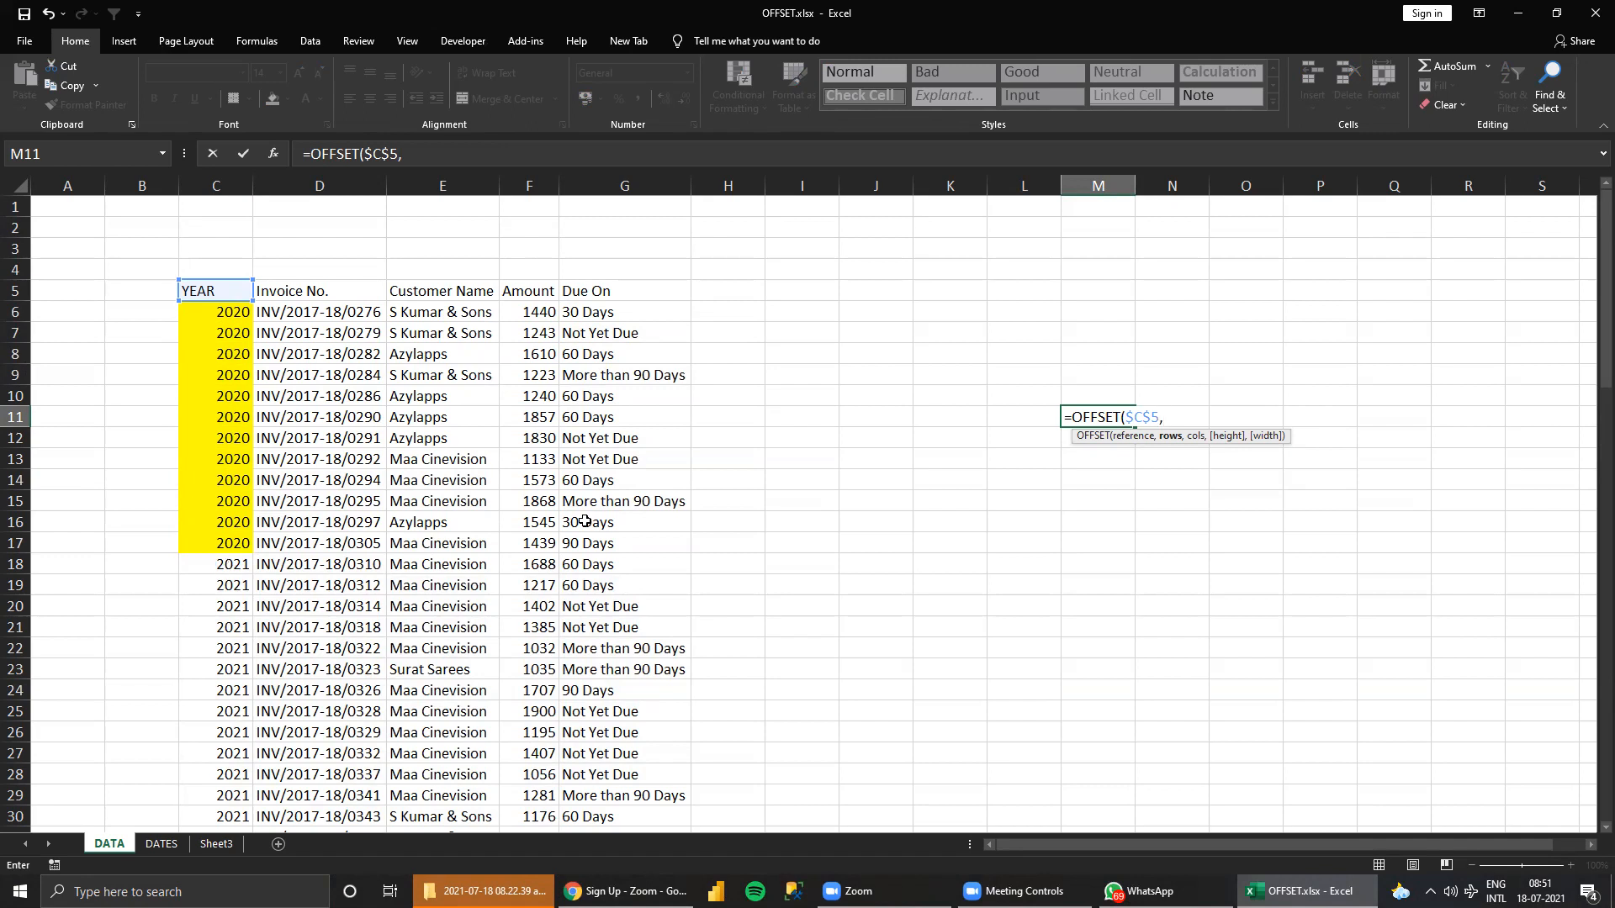
pyautogui.press('Escape')
# Enter 2021 in M9 as the year to look up.
pyautogui.click(1103, 371)
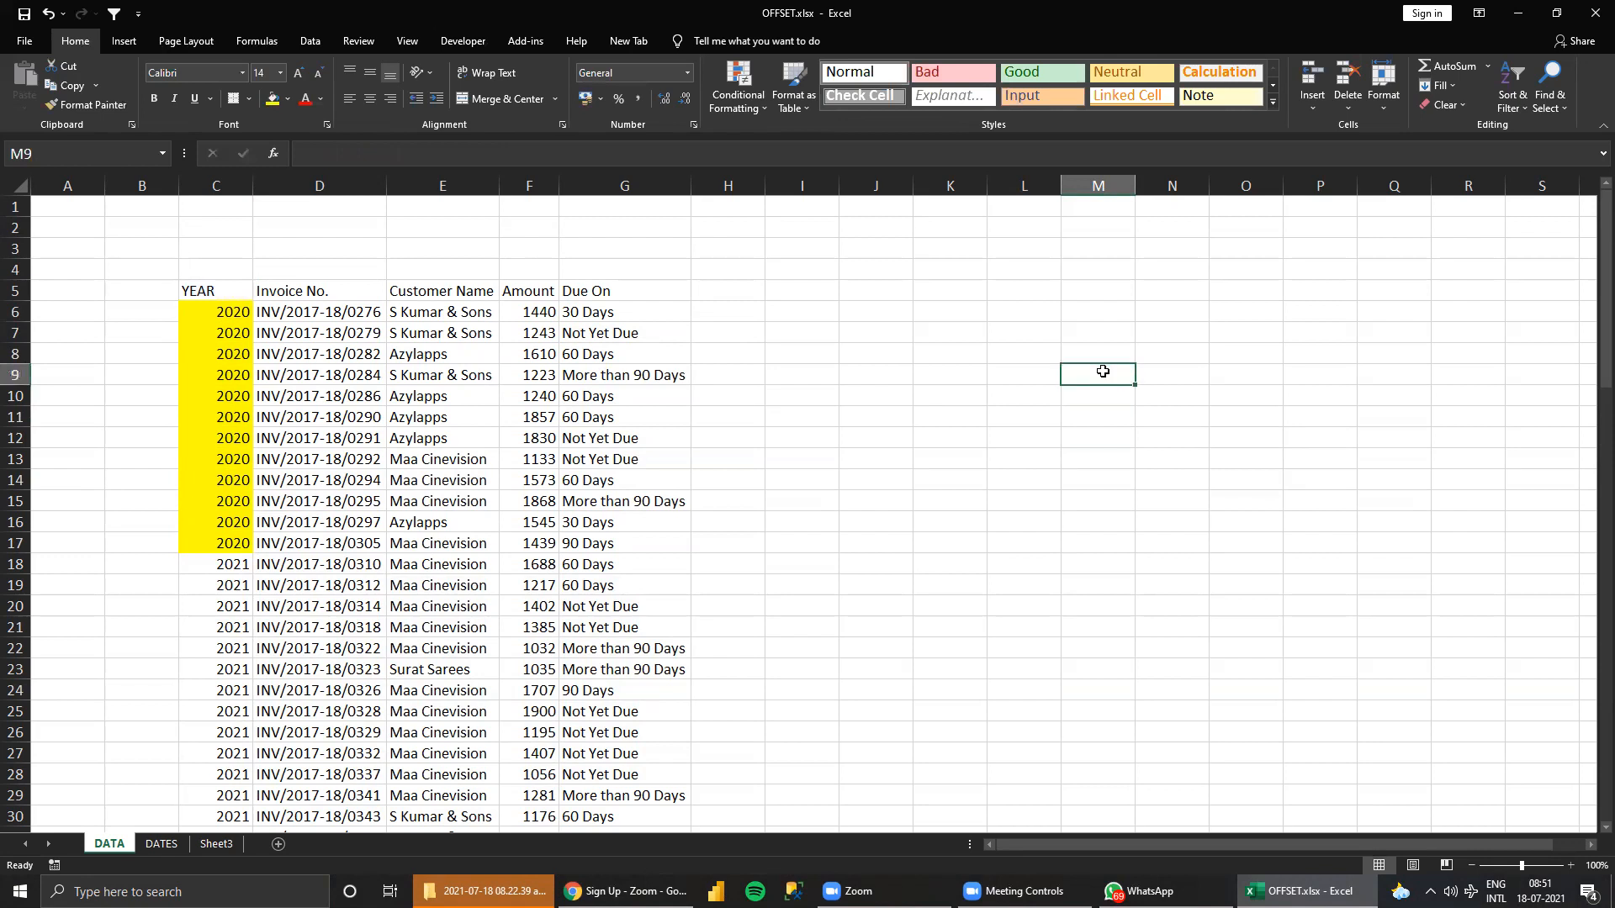
pyautogui.write('2021')
pyautogui.press('Return')
pyautogui.press('Return')
pyautogui.press('Up')
# Start an OFFSET formula in M11 with the YEAR header $C$5 as absolute reference, 13 rows and 0 columns.
pyautogui.click(1095, 418)
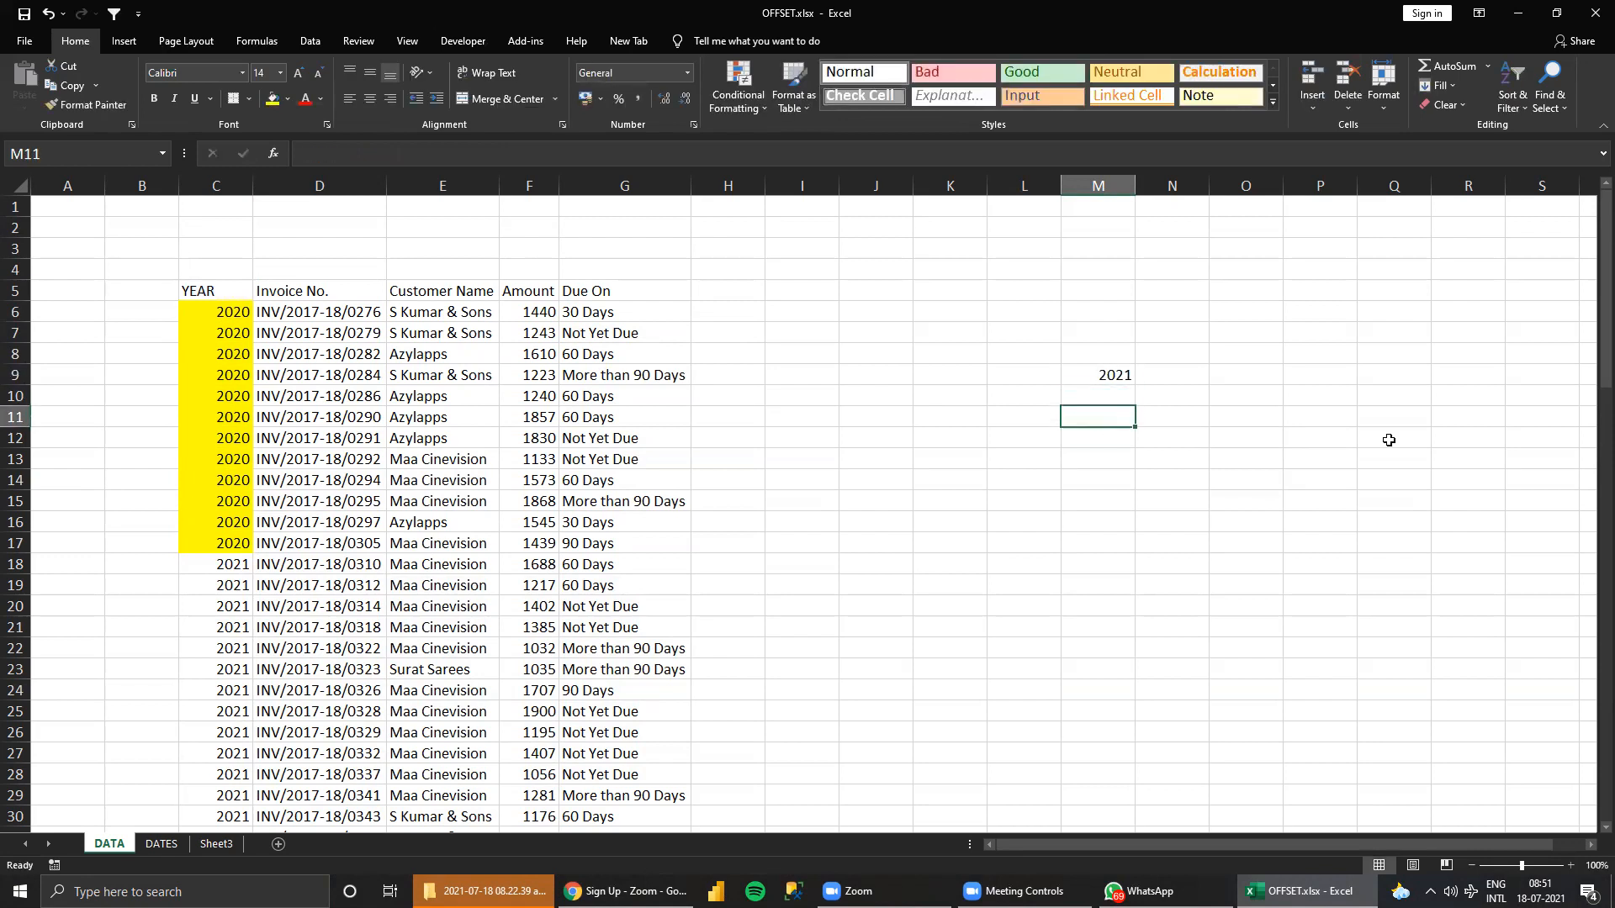
pyautogui.write('=')
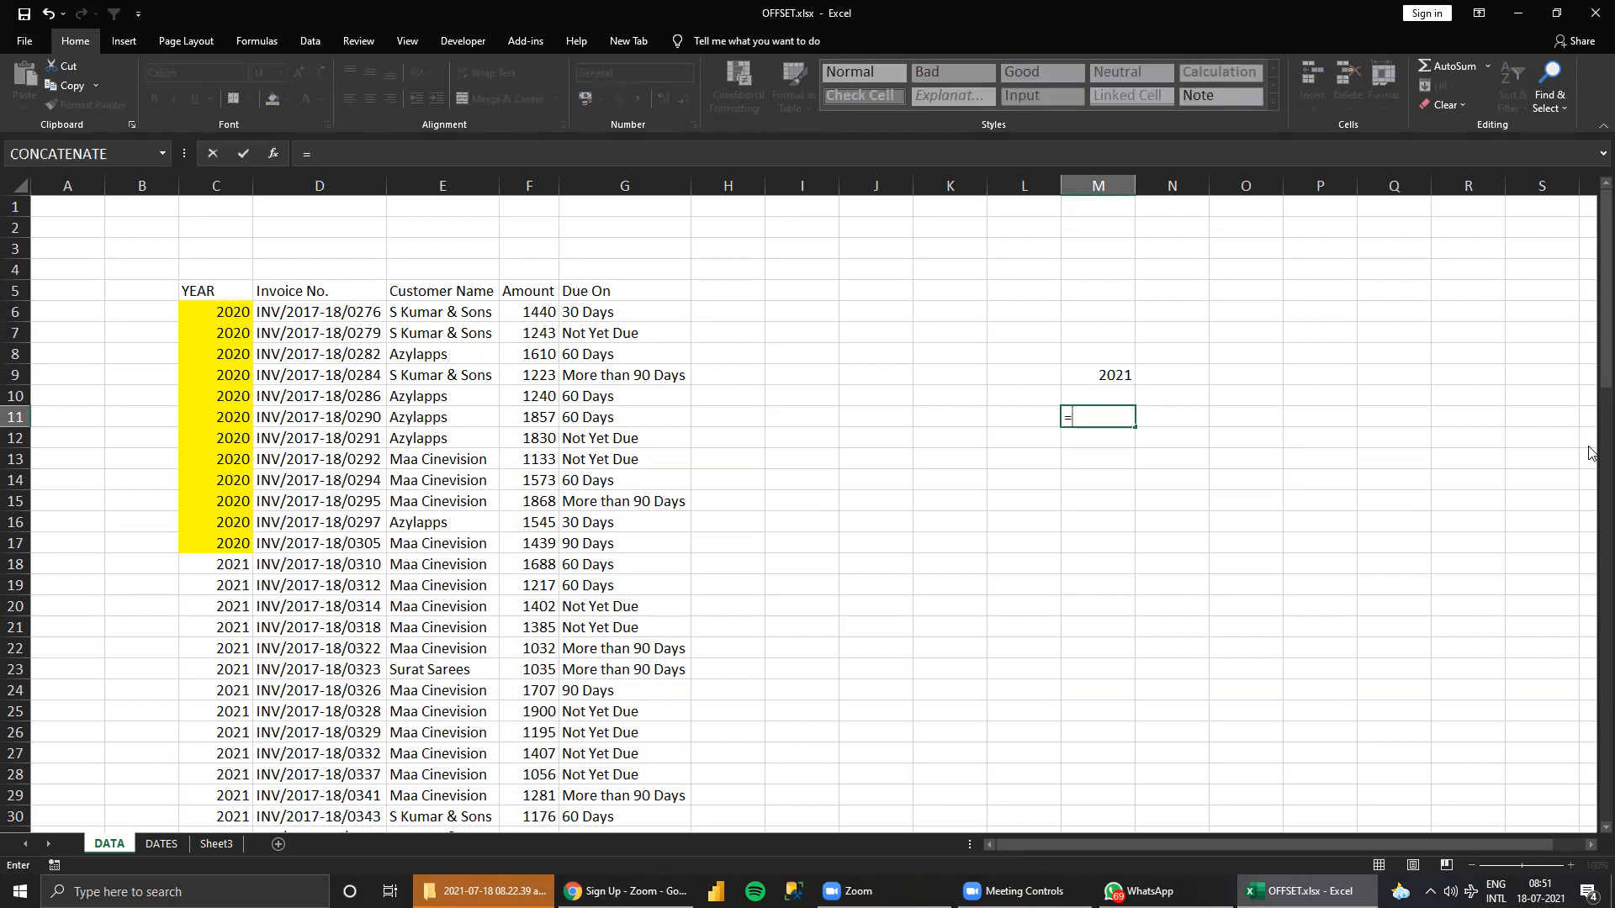
pyautogui.write('OFFSET(')
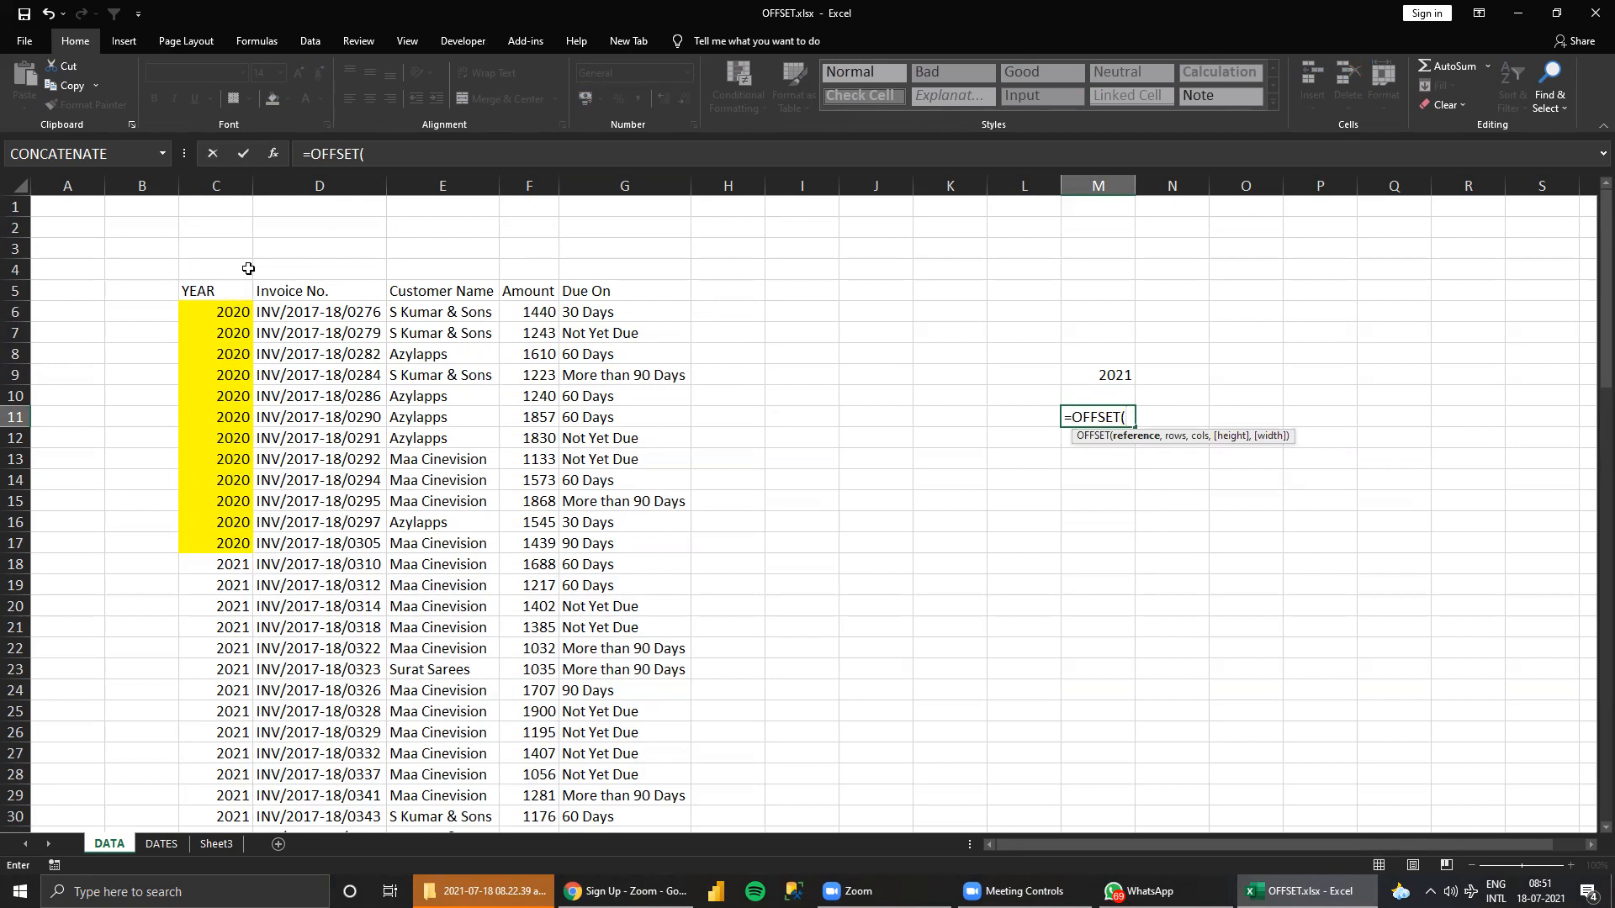
pyautogui.click(216, 290)
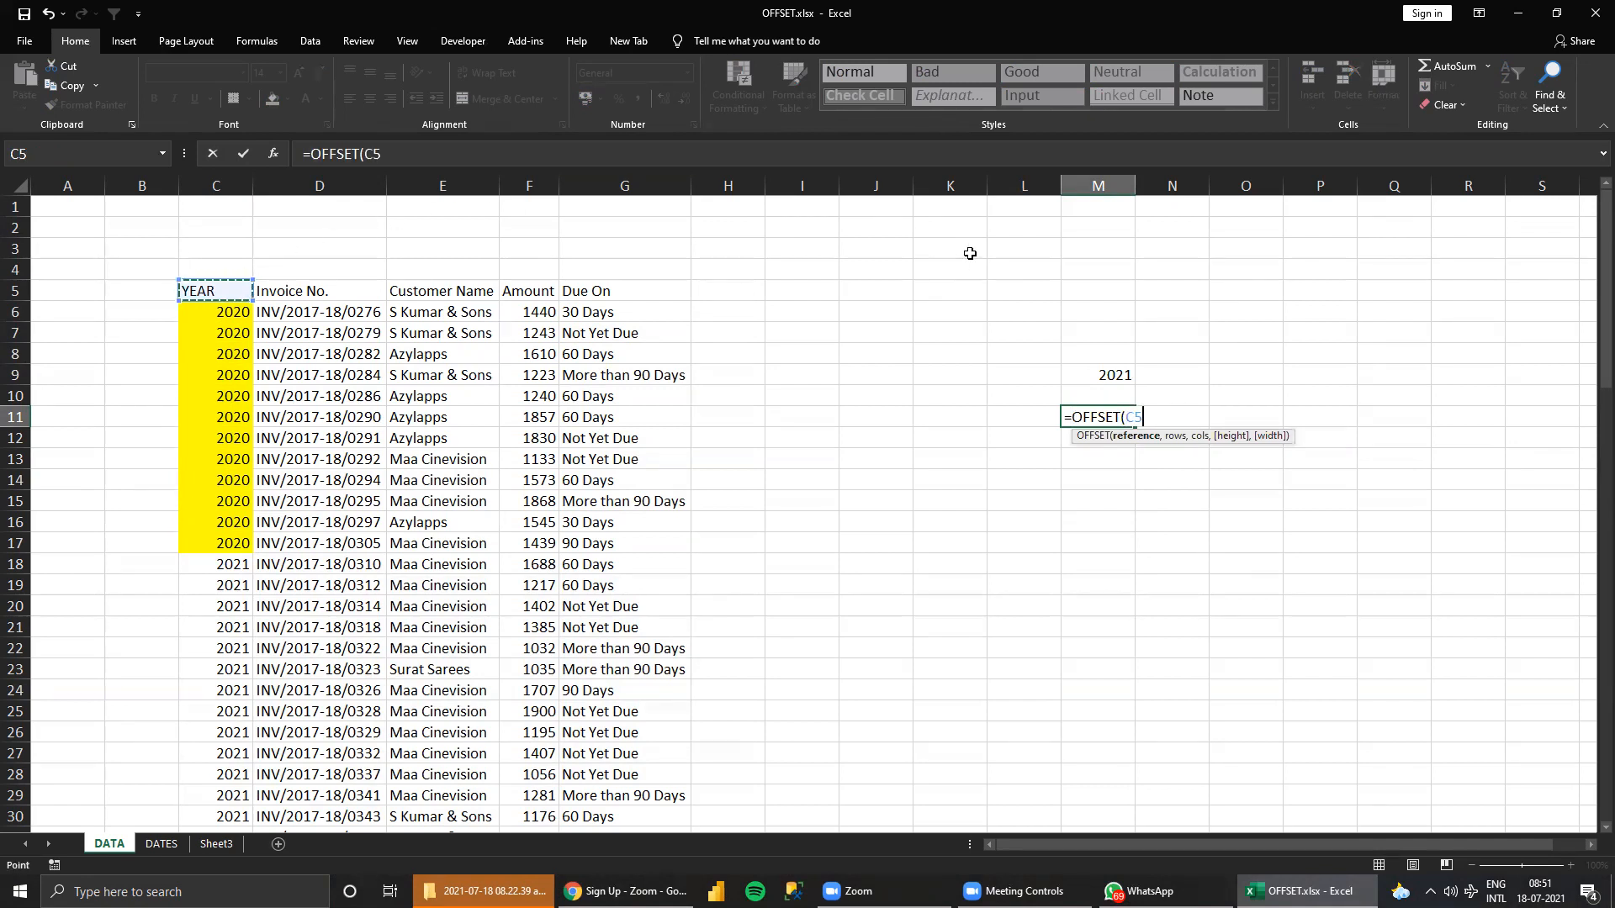
pyautogui.press('F4')
pyautogui.write(',')
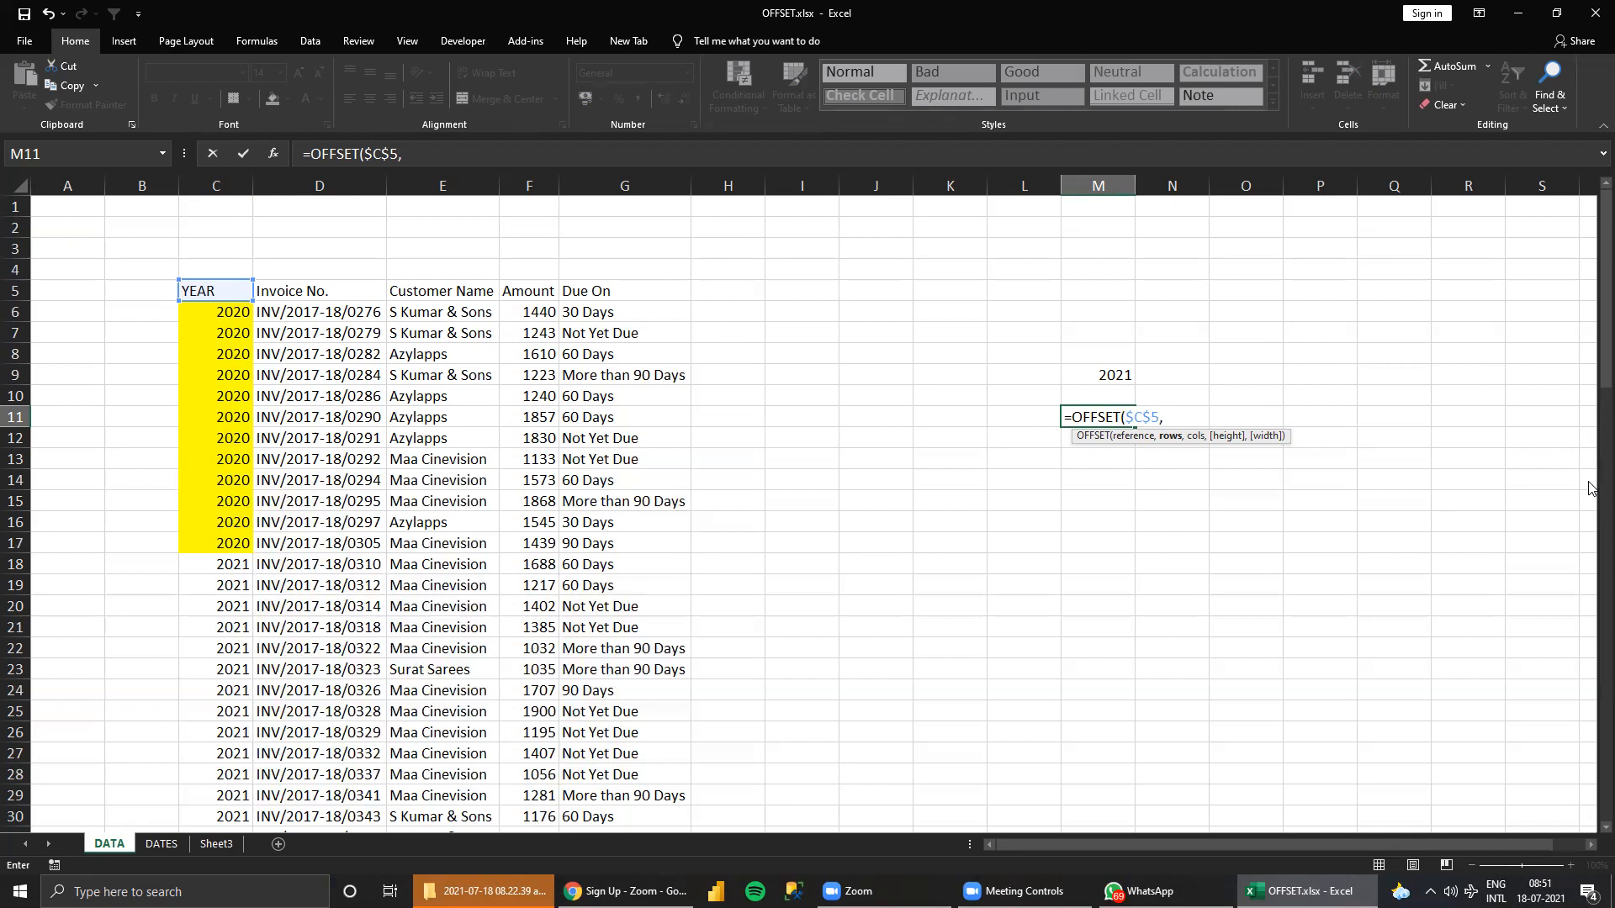
pyautogui.write('13,0')
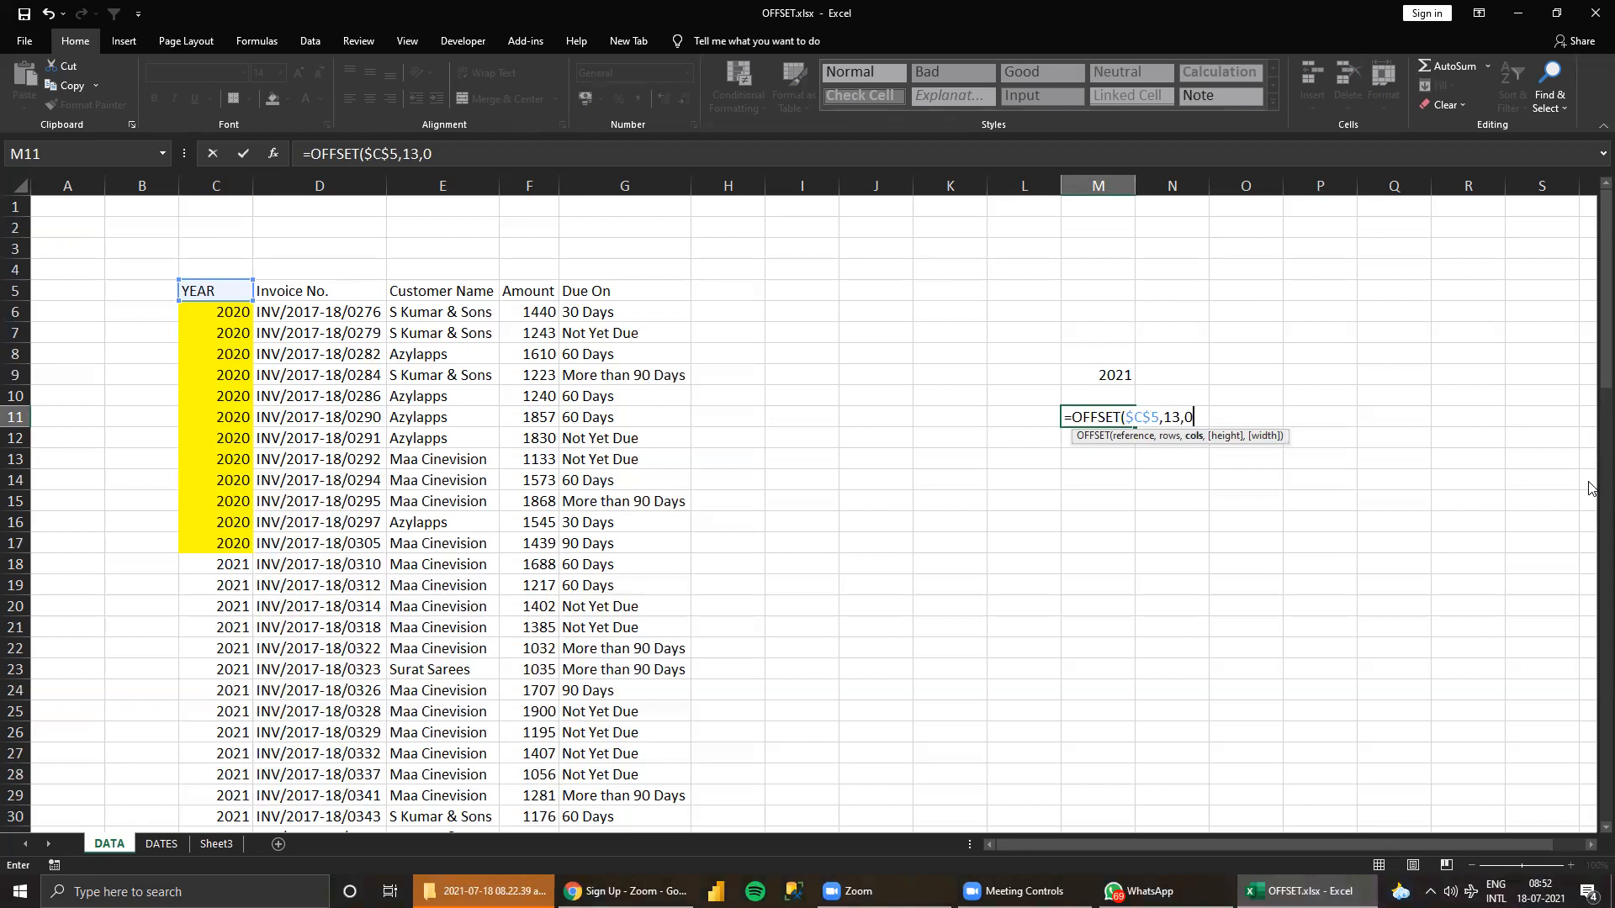
pyautogui.write(',')
# Complete the M11 formula as =OFFSET($C$5,13,0,21,5), with a height of 21 rows and a width of 5 columns.
pyautogui.scroll(-2, 252, 538)
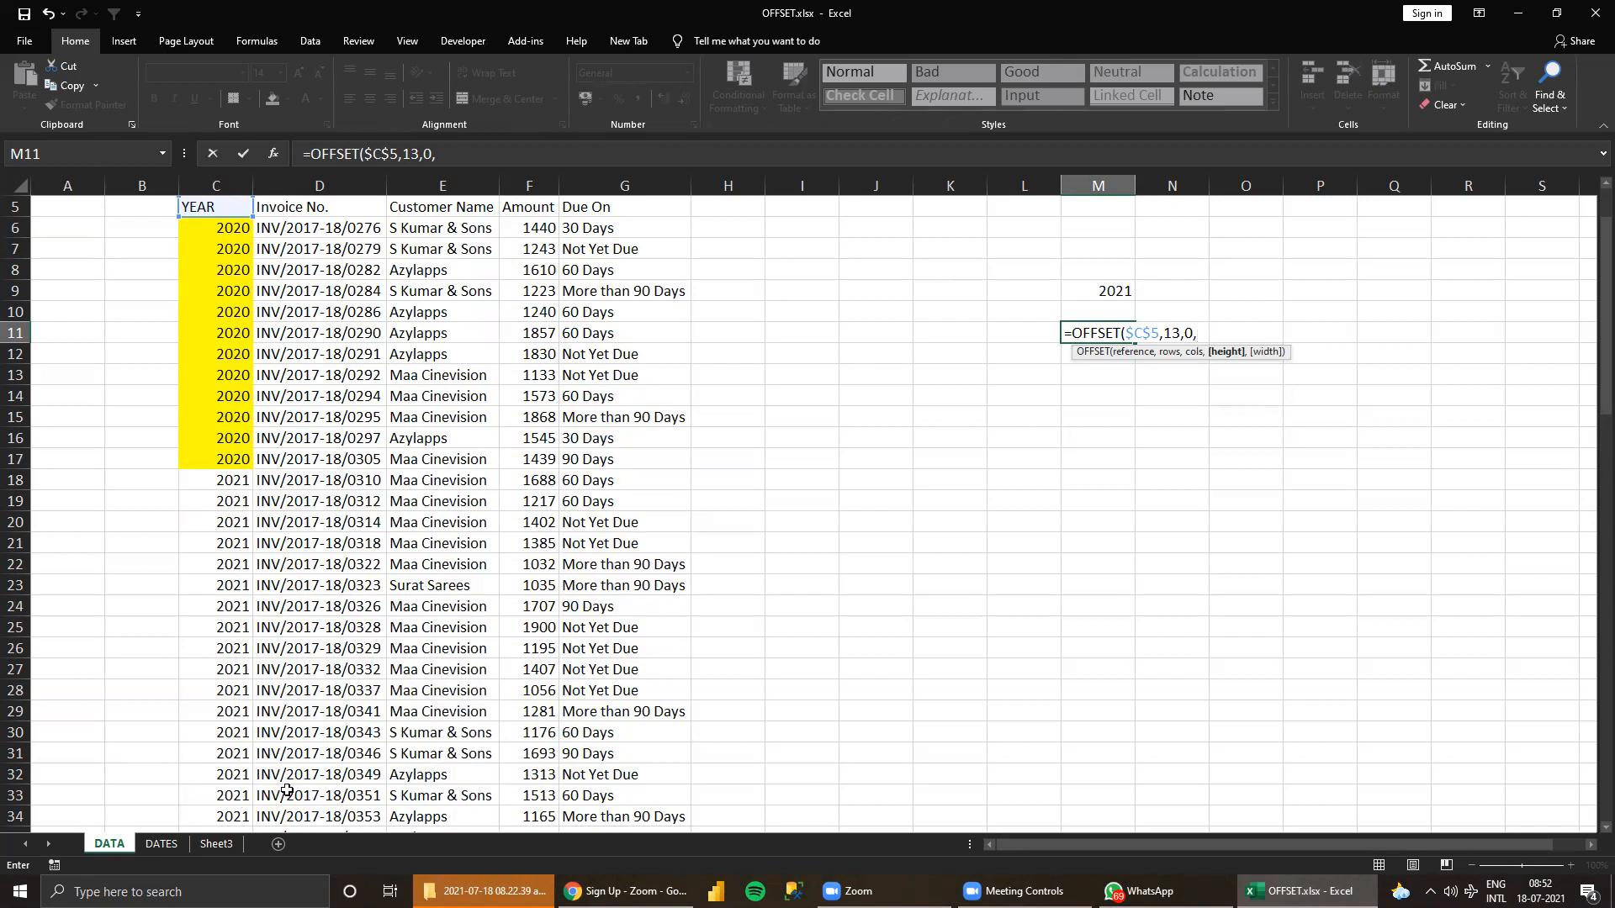
pyautogui.scroll(-1, 283, 791)
pyautogui.scroll(-3, 277, 823)
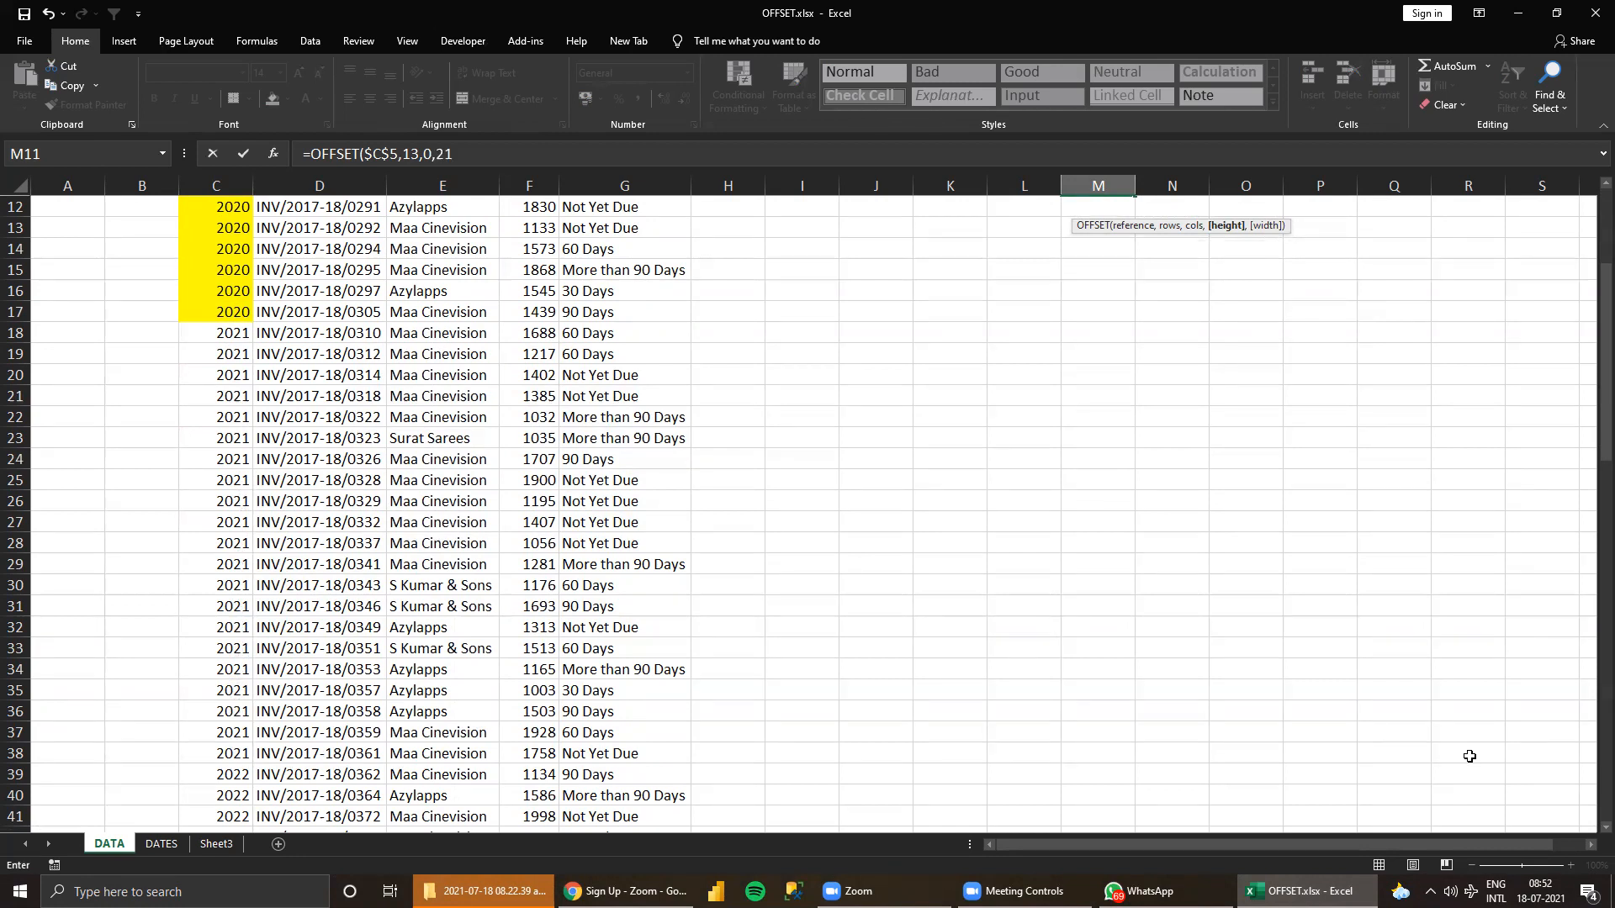
pyautogui.write(',')
pyautogui.write(')')
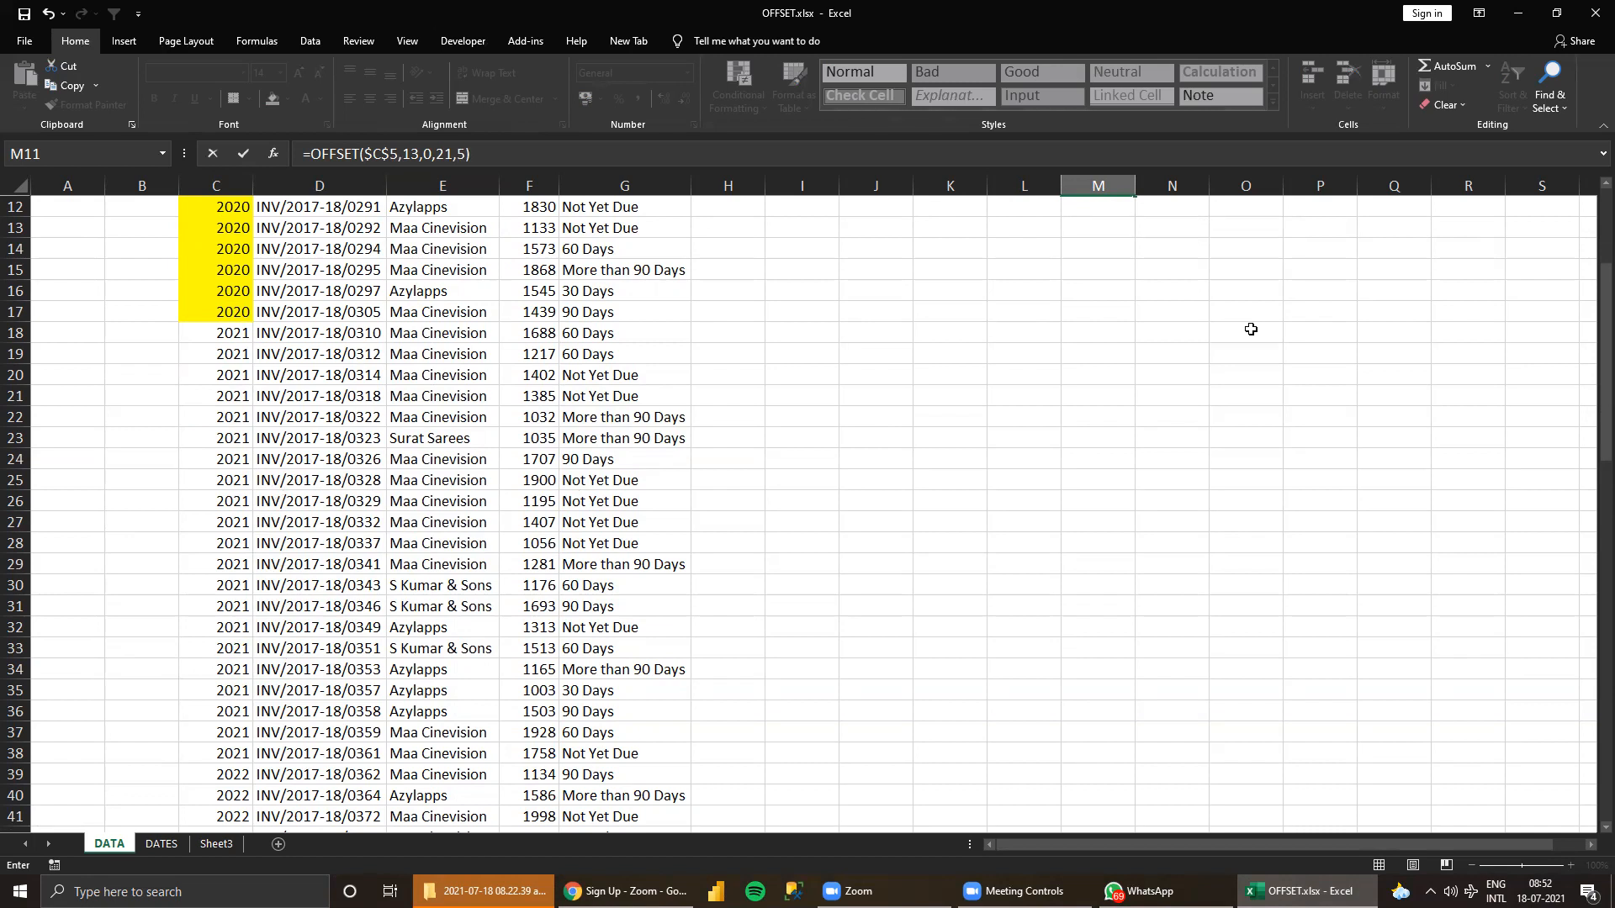
pyautogui.hotkey('ctrl', 'Return')
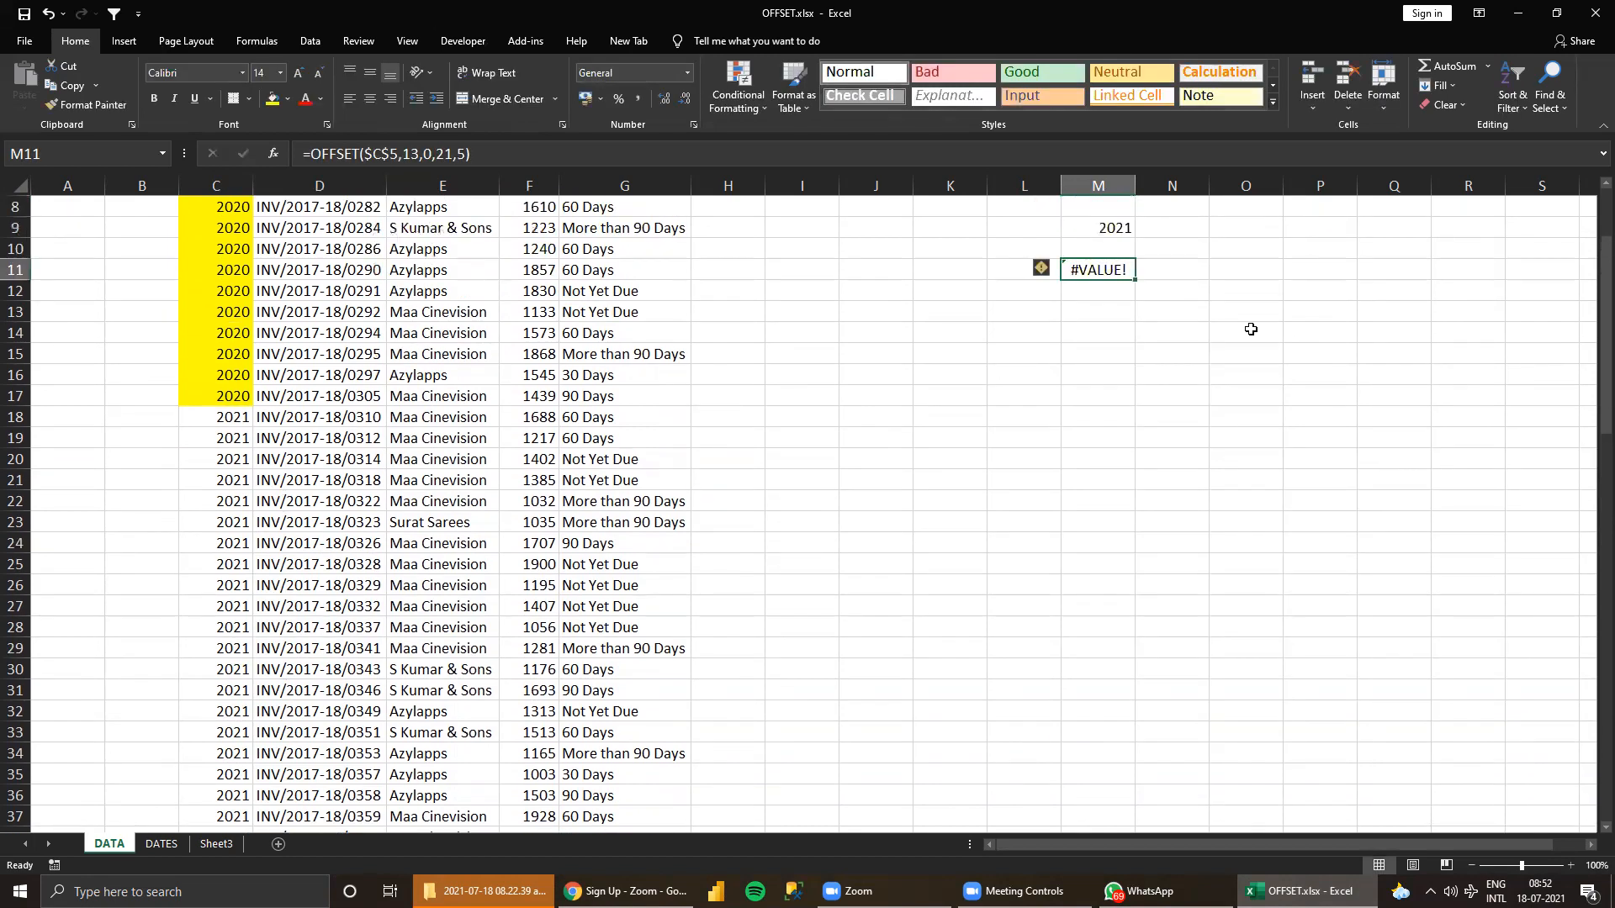
# Point out the YEAR header in C5 and select C18:G37 to illustrate the block the OFFSET covers.
pyautogui.scroll(2, 1223, 461)
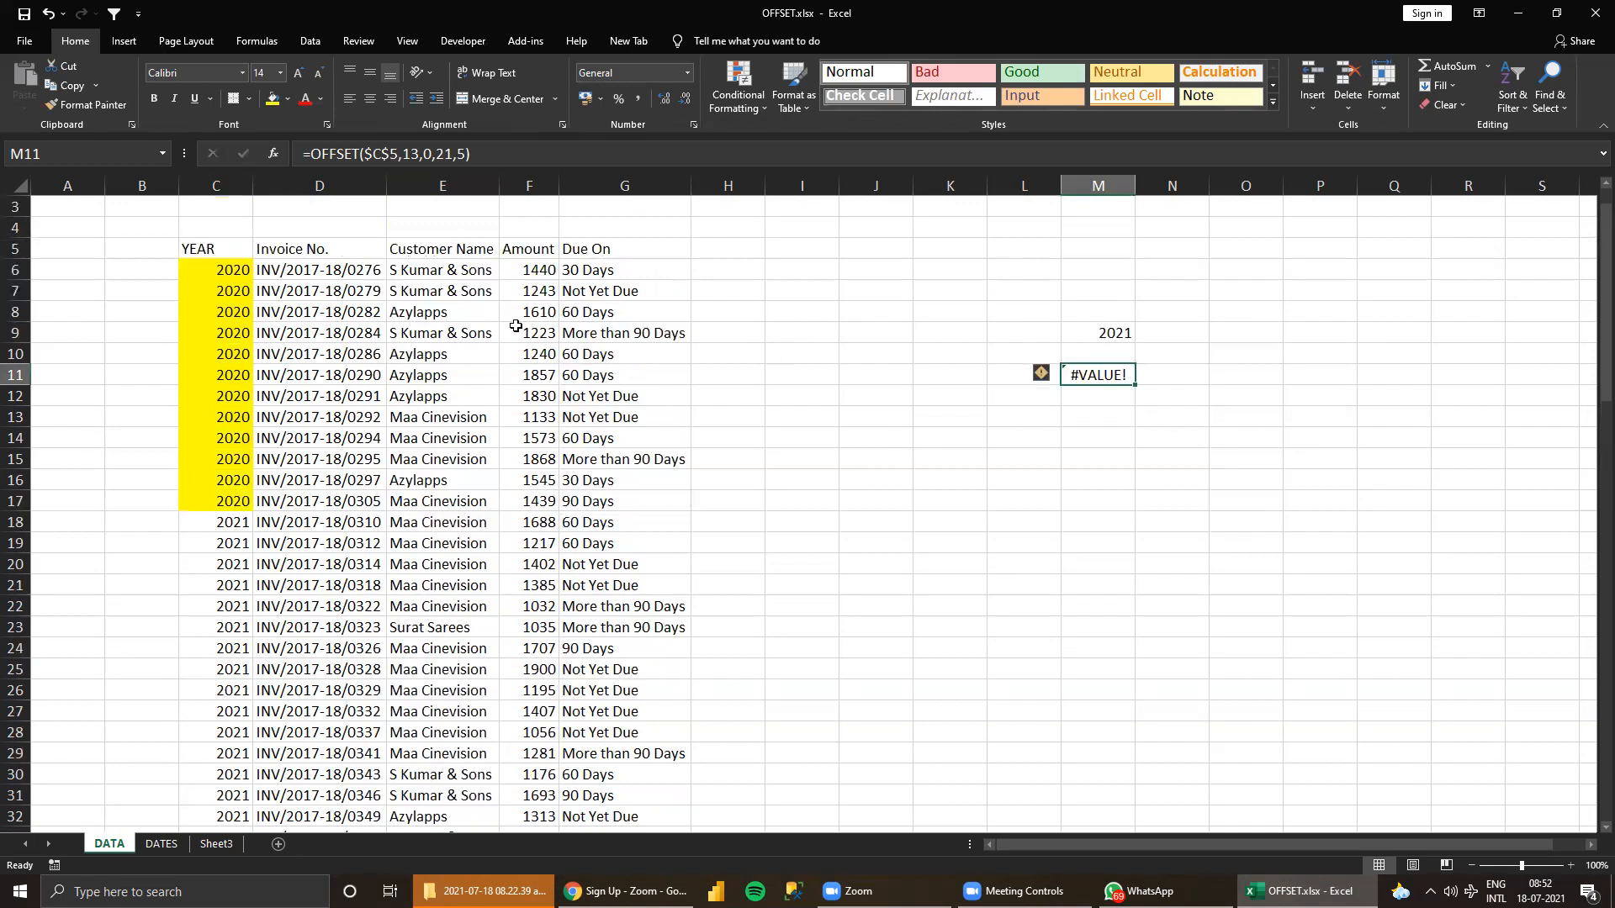
pyautogui.click(209, 249)
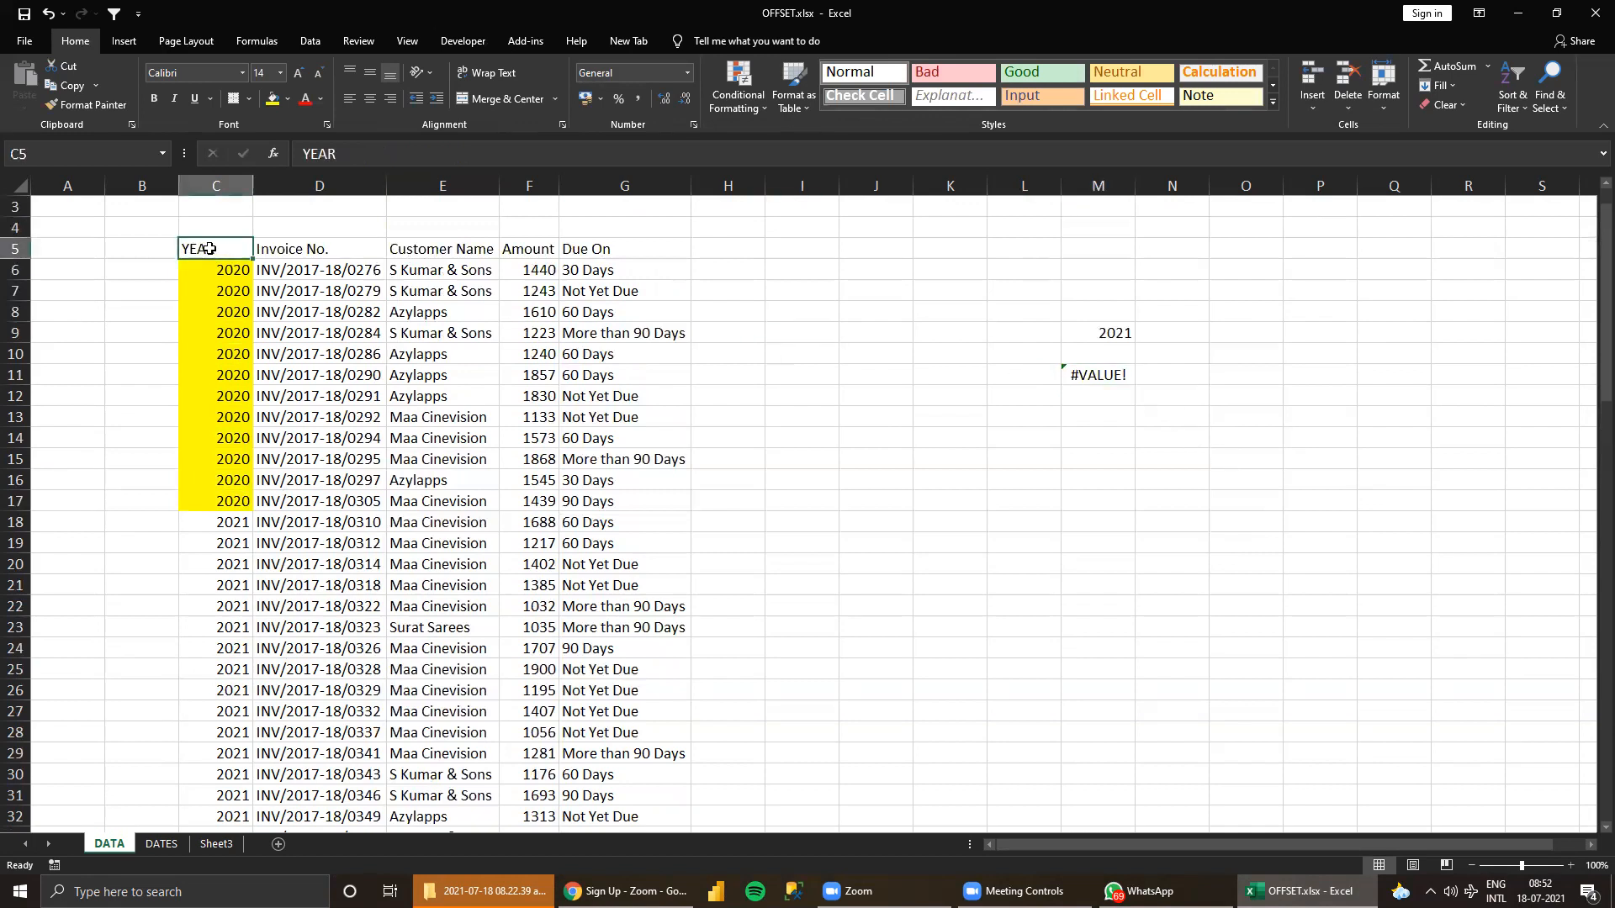
pyautogui.moveTo(241, 518); pyautogui.dragTo(582, 780)
pyautogui.moveTo(705, 761); pyautogui.dragTo(538, 799)
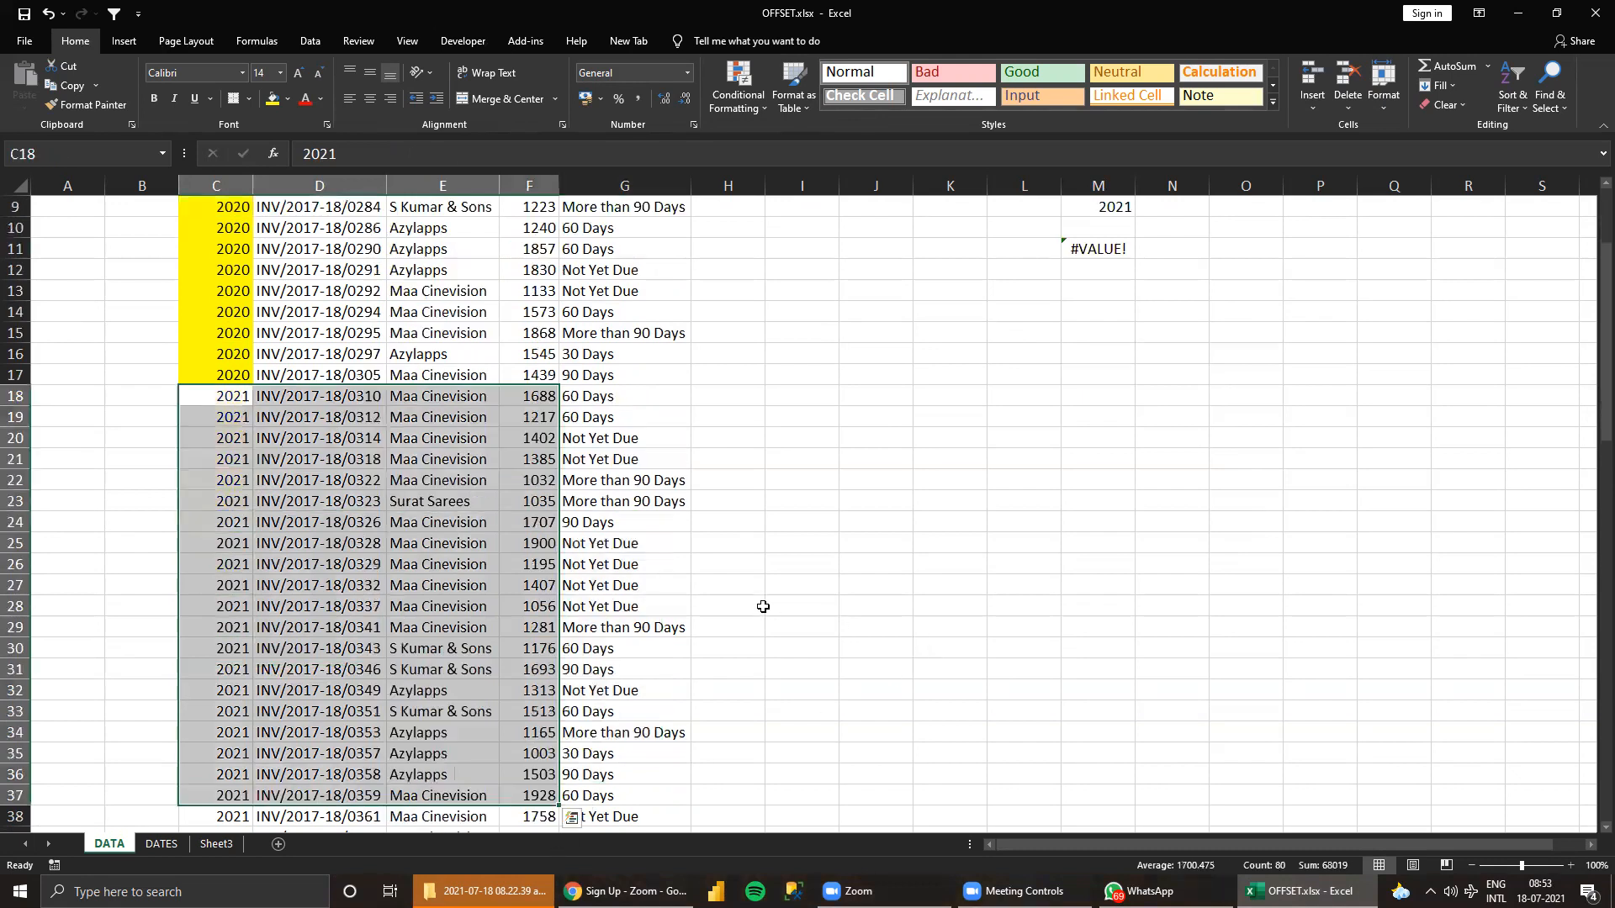
pyautogui.hotkey('shift', 'Right')
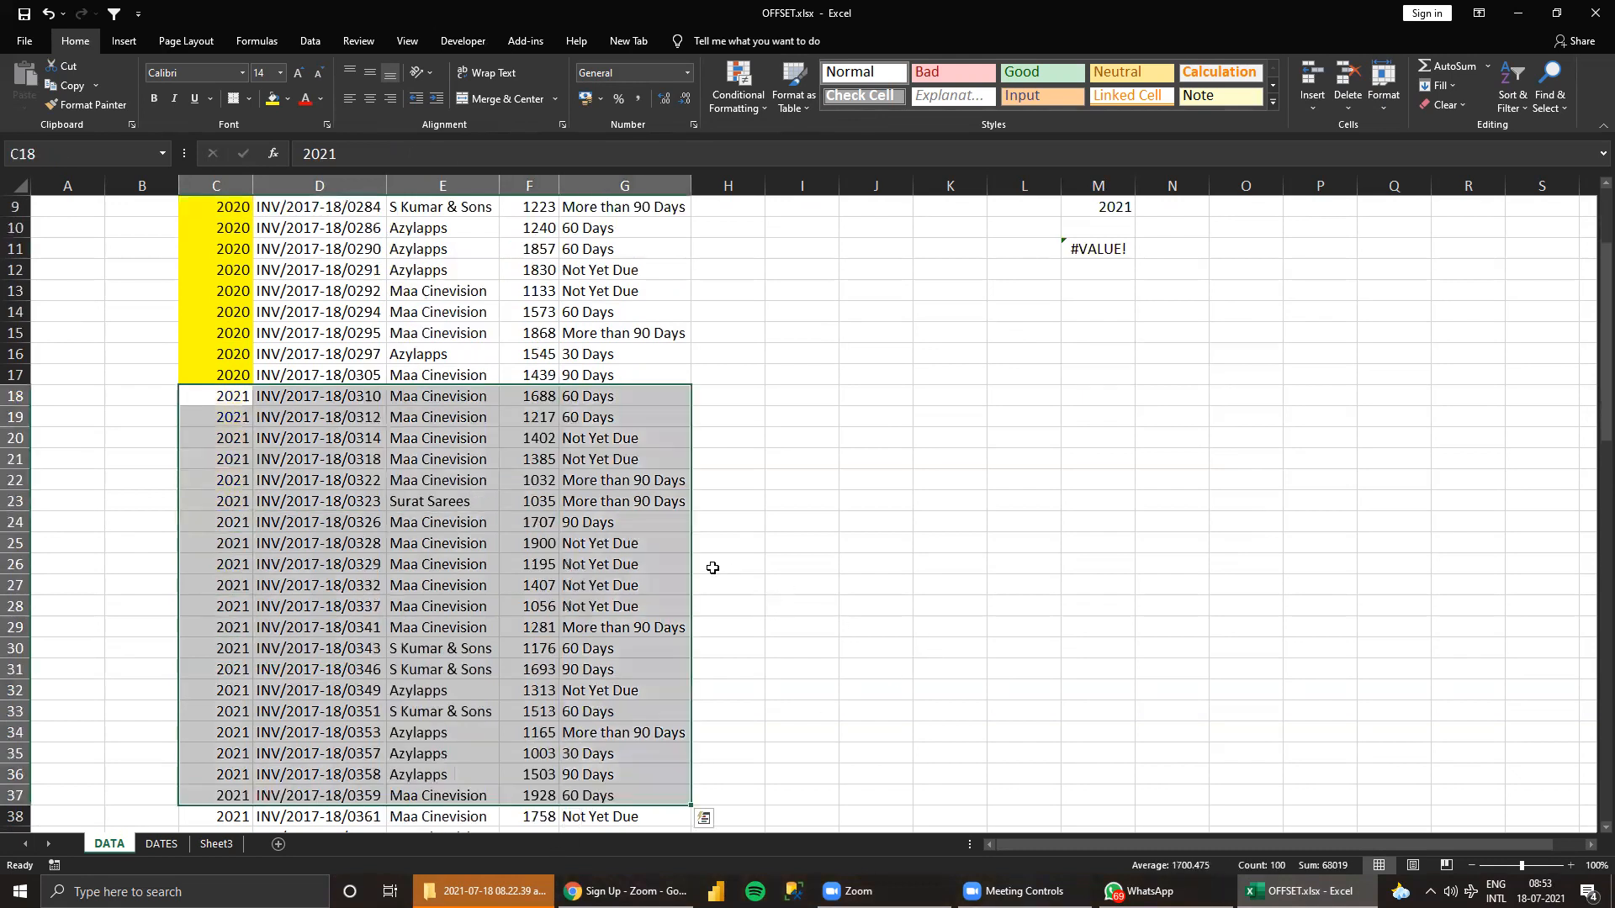
pyautogui.scroll(3, 713, 567)
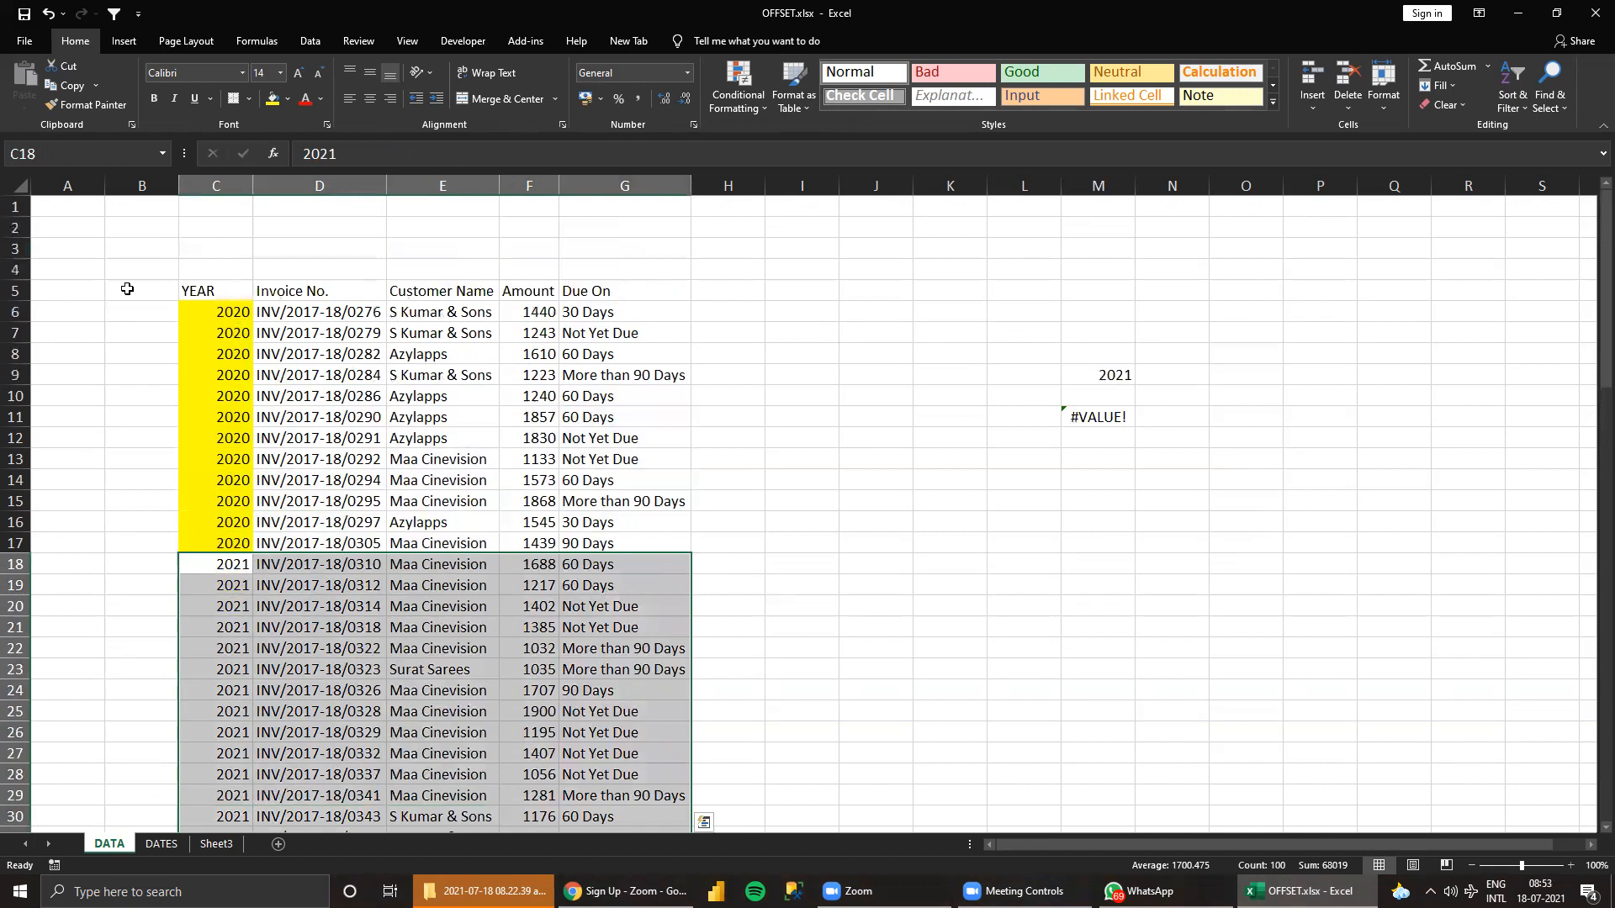
# Wrap the M11 formula in COUNTA so it reads =COUNTA(OFFSET($C$5,13,0,21,5)).
pyautogui.click(1087, 414)
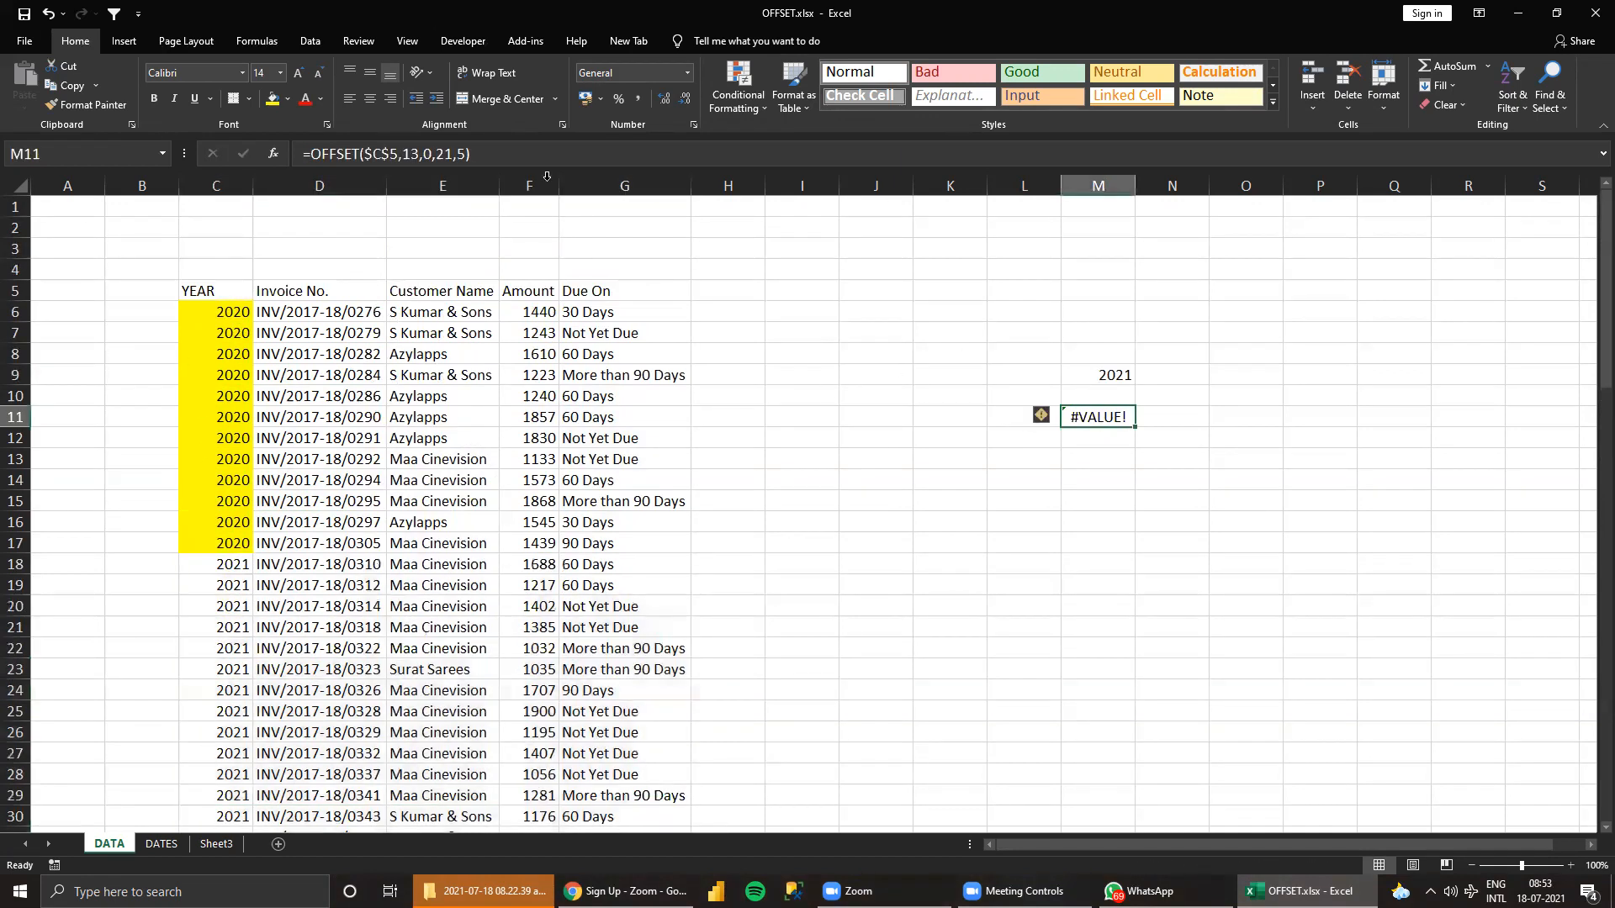
pyautogui.click(310, 151)
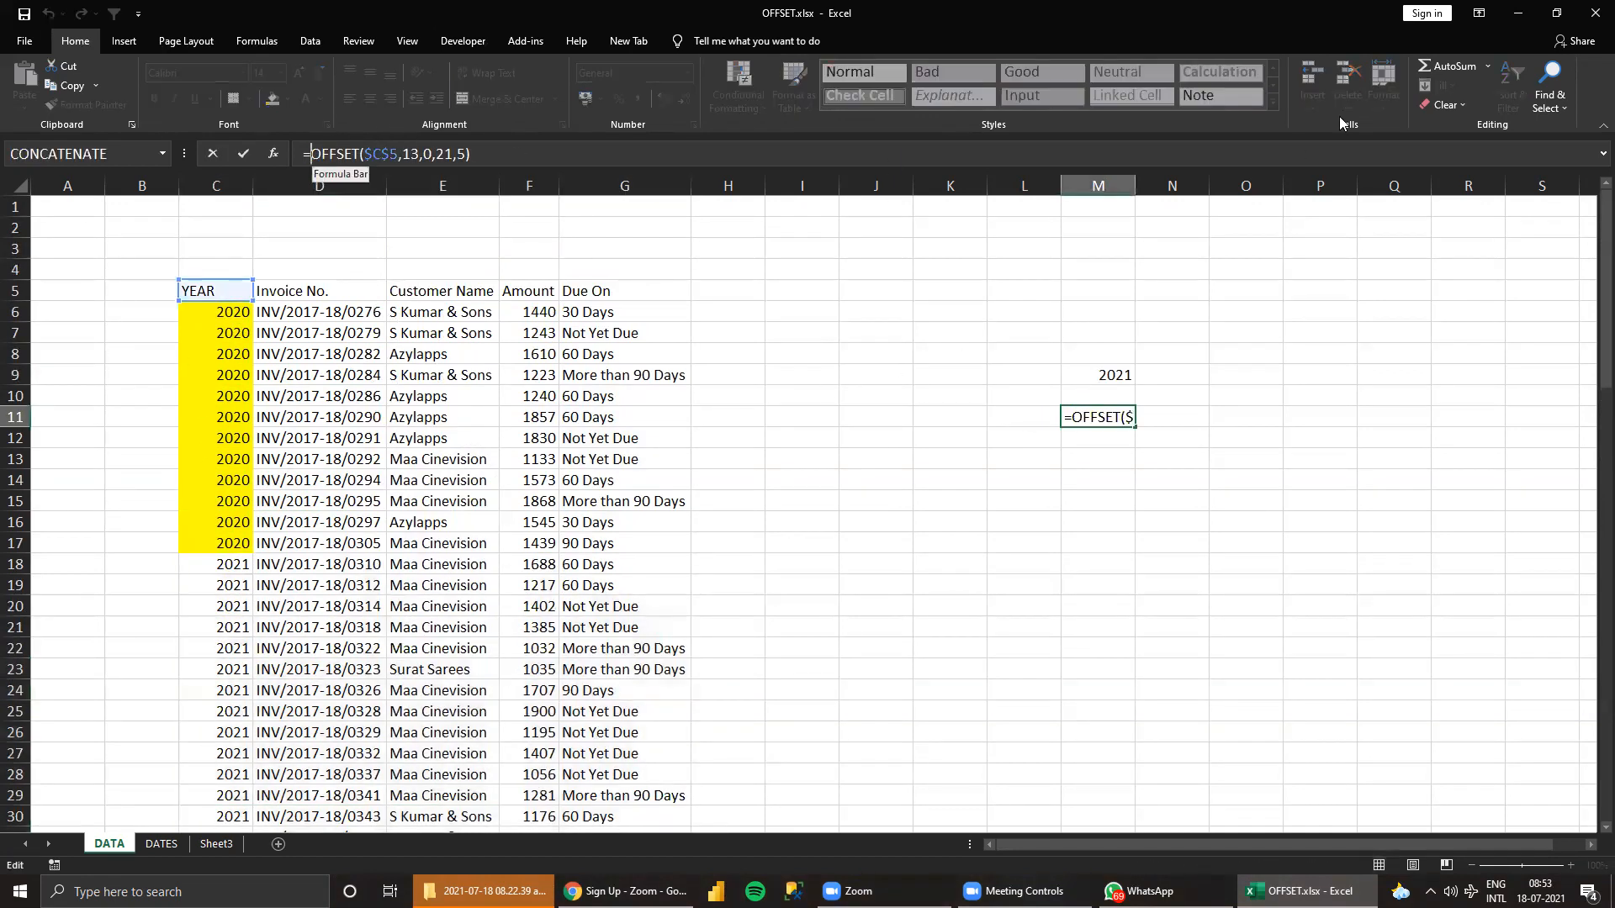
pyautogui.write('COUNTA')
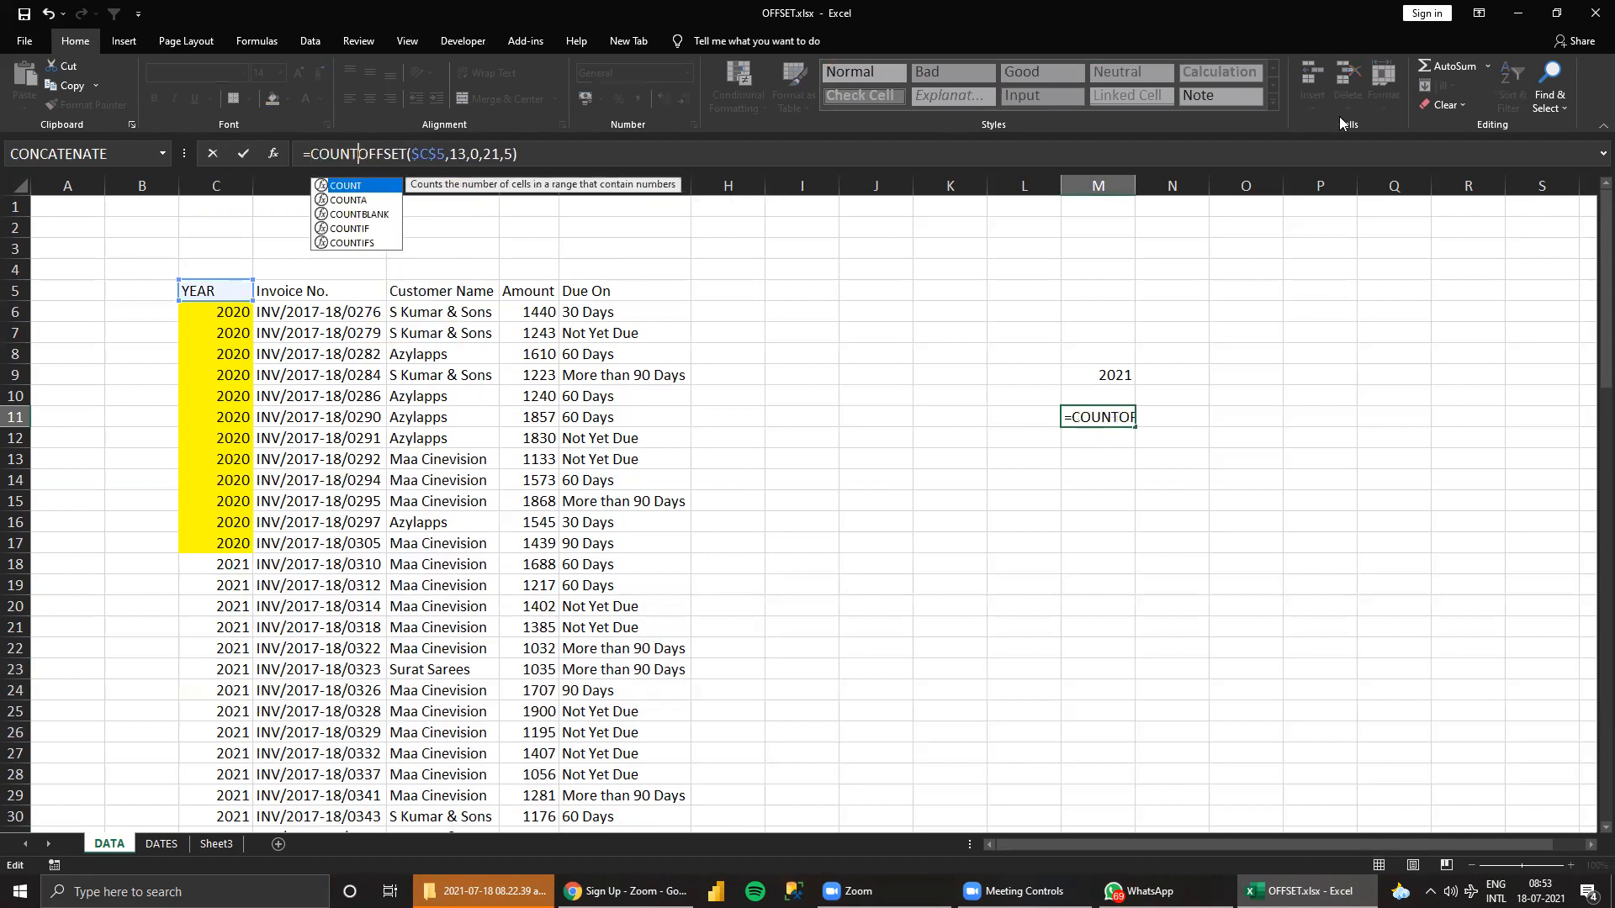
pyautogui.write('(')
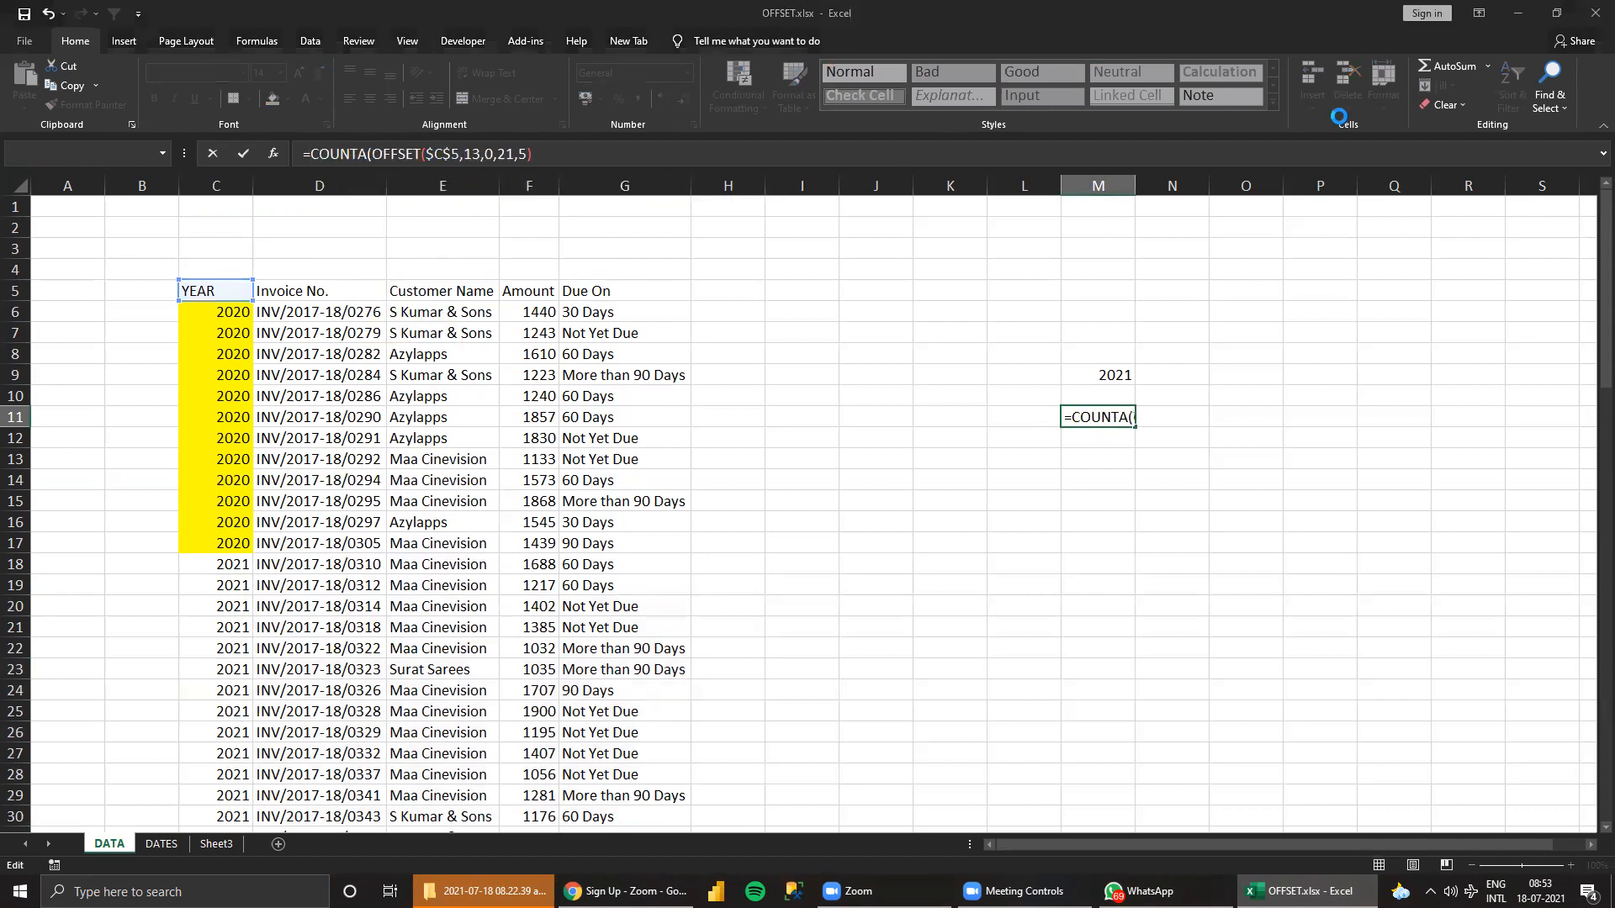
pyautogui.press('Return')
pyautogui.press('Return')
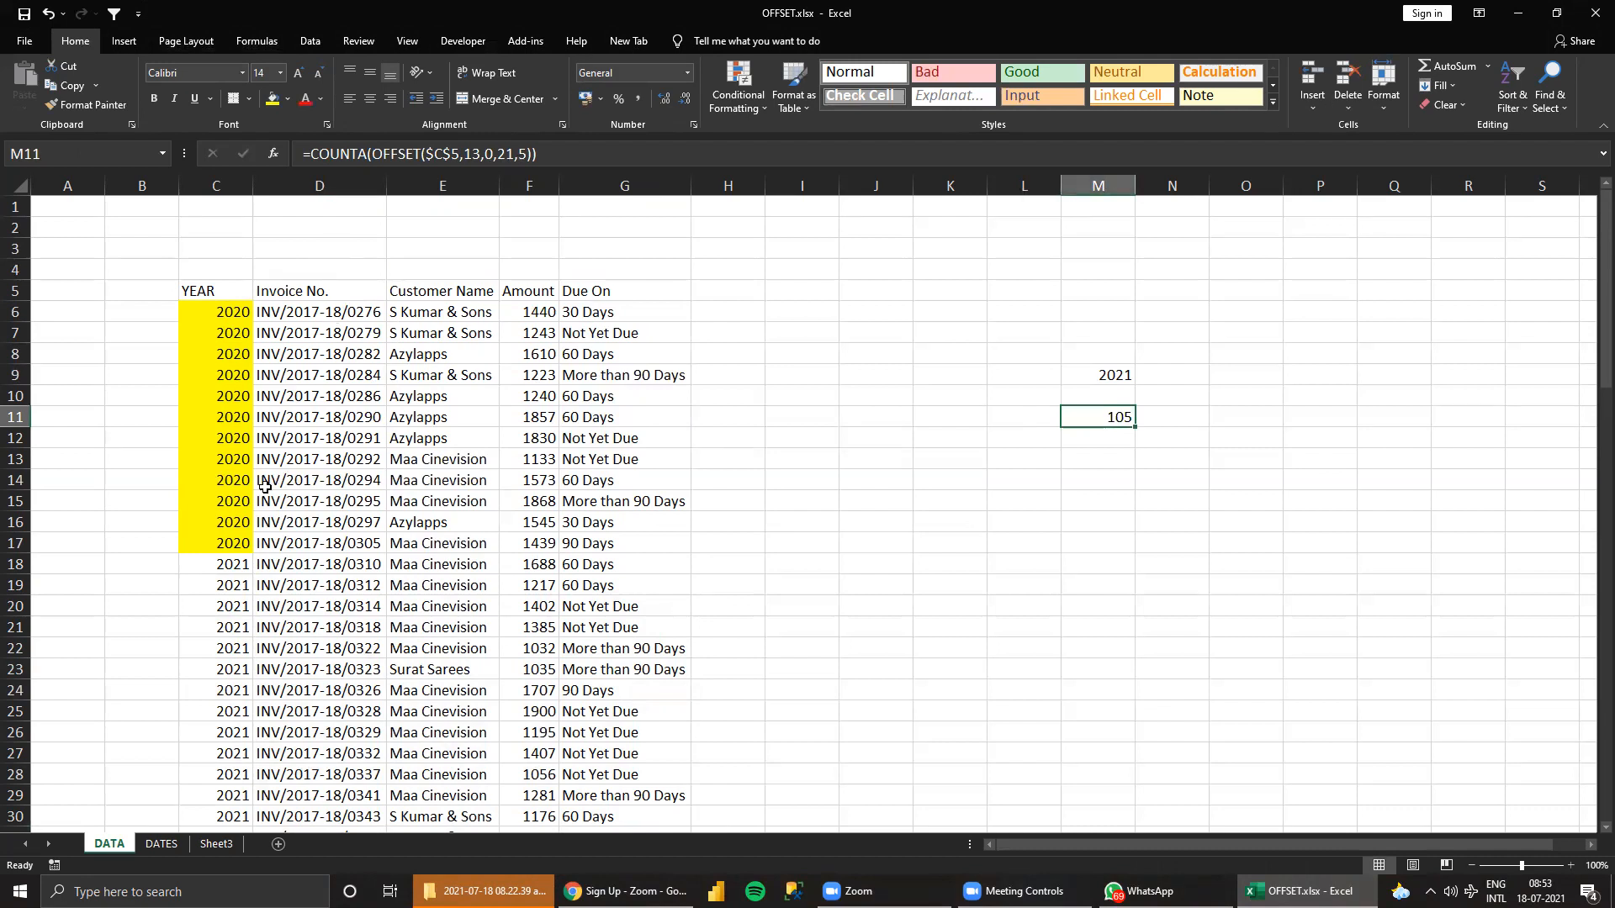
# Select all 2021 rows in C18:G38 and compare their cell count with the COUNTA result in M11.
pyautogui.click(234, 565)
pyautogui.hotkey('shift', 'Down')
pyautogui.hotkey('shift', 'Down')
pyautogui.hotkey('shift', 'Down')
pyautogui.hotkey('shift', 'Down')
pyautogui.hotkey('shift', 'Down')
pyautogui.hotkey('shift', 'Down')
pyautogui.hotkey('shift', 'Down')
pyautogui.hotkey('shift', 'Down')
pyautogui.hotkey('shift', 'Down')
pyautogui.hotkey('shift', 'Down')
pyautogui.hotkey('shift', 'Down')
pyautogui.hotkey('shift', 'Down')
pyautogui.hotkey('shift', 'Down')
pyautogui.hotkey('shift', 'Down')
pyautogui.hotkey('shift', 'Down')
pyautogui.hotkey('shift', 'Down')
pyautogui.hotkey('shift', 'Down')
pyautogui.hotkey('shift', 'Down')
pyautogui.hotkey('shift', 'Down')
pyautogui.hotkey('shift', 'Down')
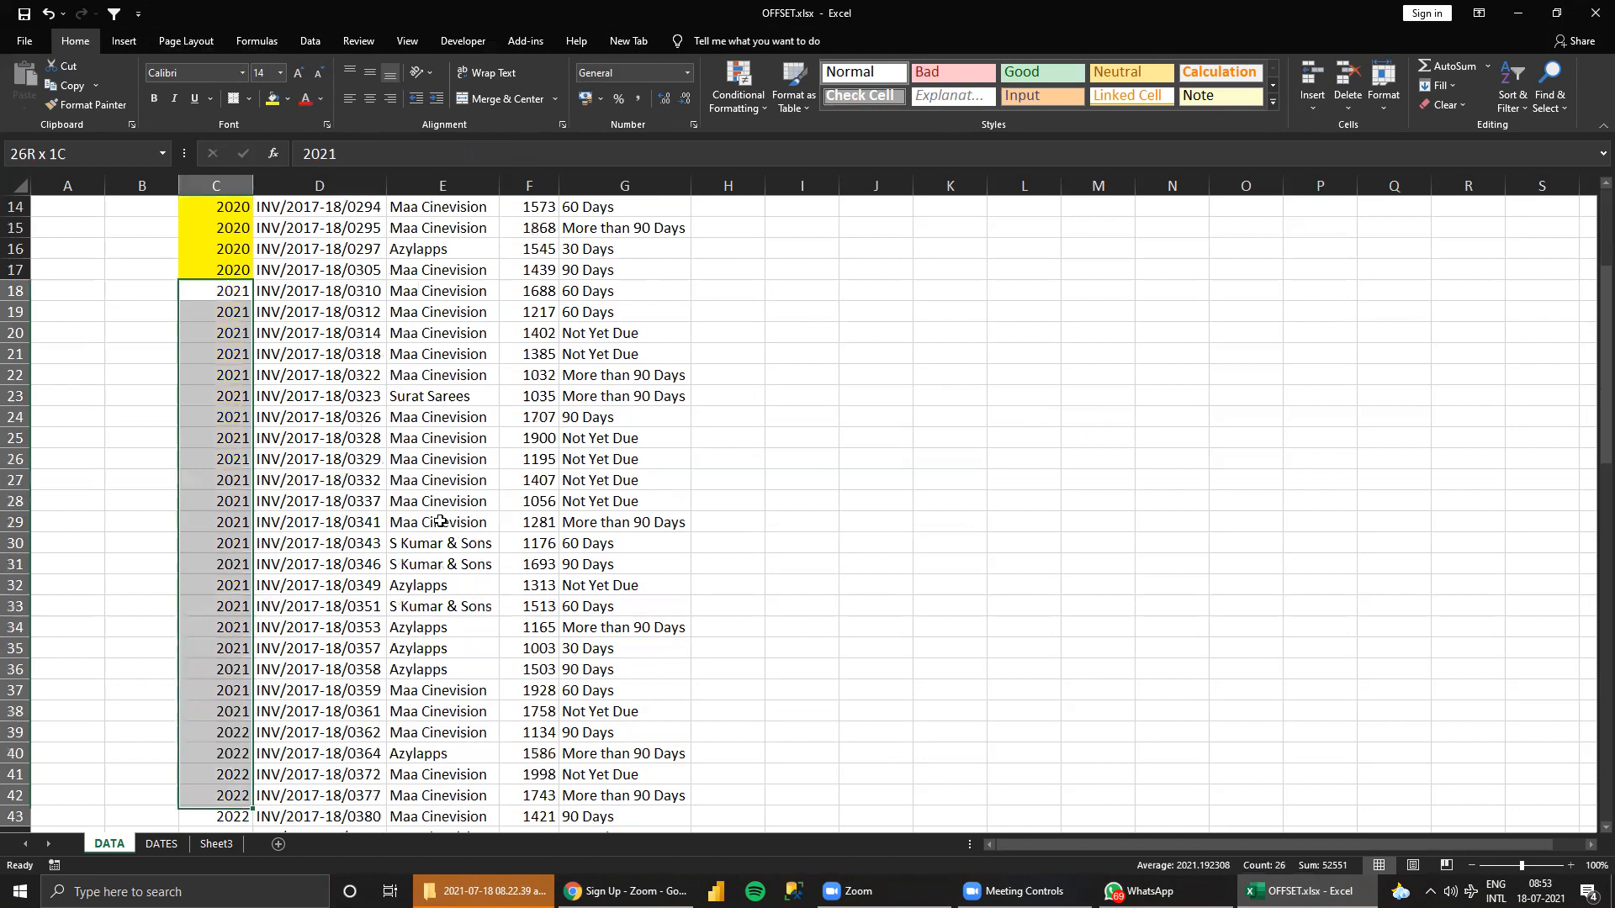
pyautogui.hotkey('shift', 'Up')
pyautogui.hotkey('shift', 'Up')
pyautogui.hotkey('shift', 'Up')
pyautogui.hotkey('shift', 'Up')
pyautogui.hotkey('shift', 'Up')
pyautogui.hotkey('shift', 'Up')
pyautogui.hotkey('shift', 'Up')
pyautogui.scroll(-1, 440, 522)
pyautogui.hotkey('shift', 'Down')
pyautogui.hotkey('shift', 'Down')
pyautogui.hotkey('shift', 'Right')
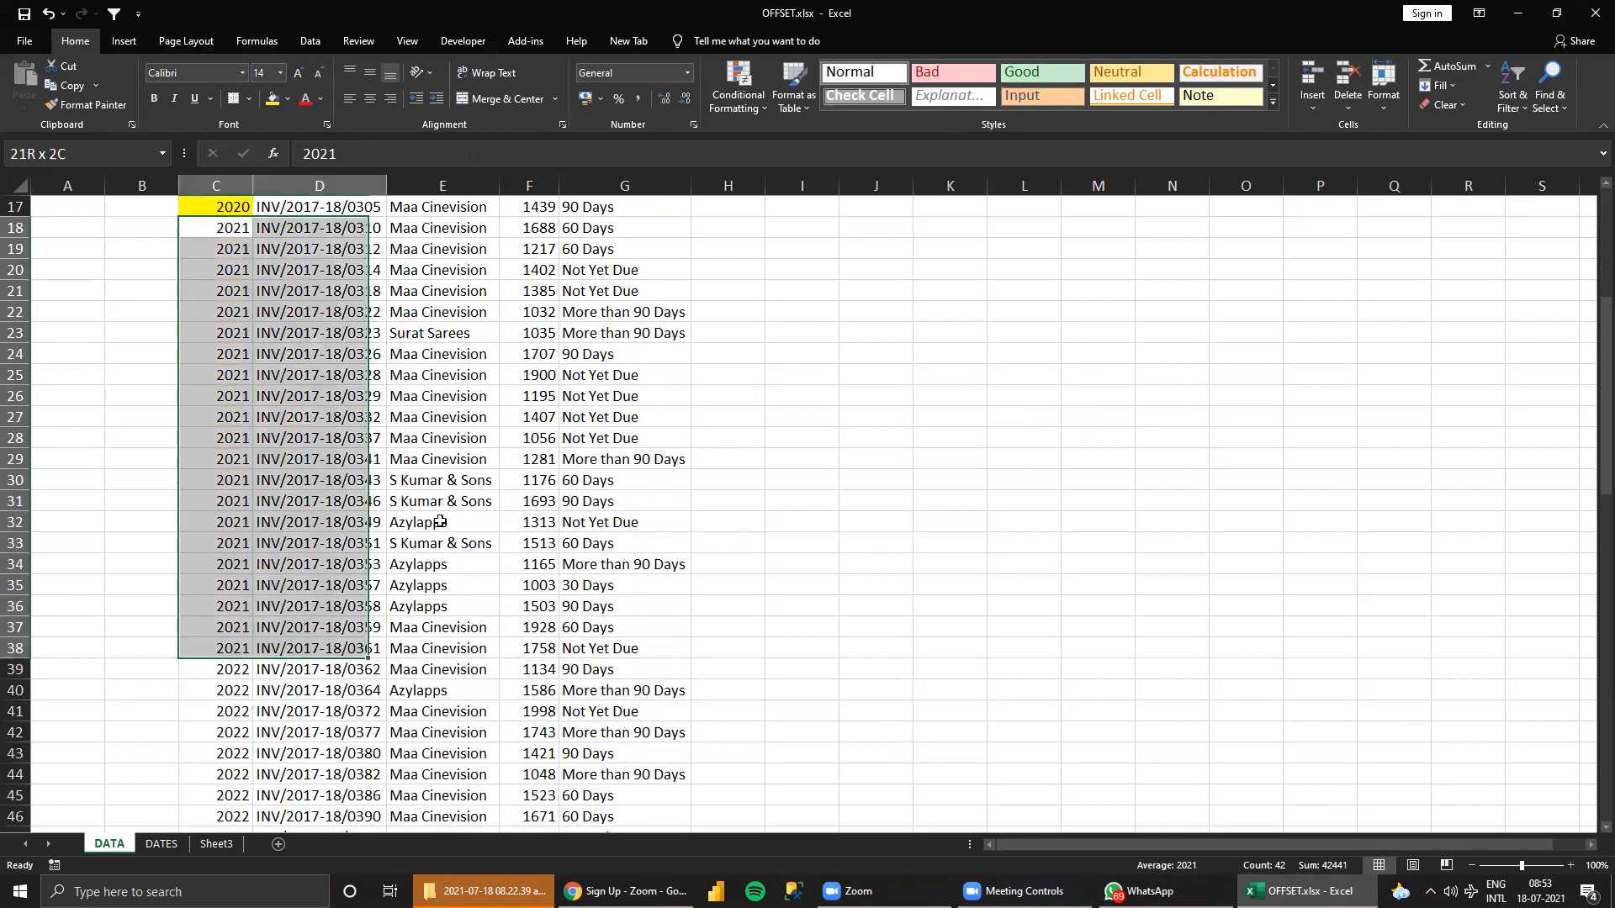
pyautogui.hotkey('shift', 'Right')
pyautogui.hotkey('shift', 'Right')
pyautogui.hotkey('shift', 'Right')
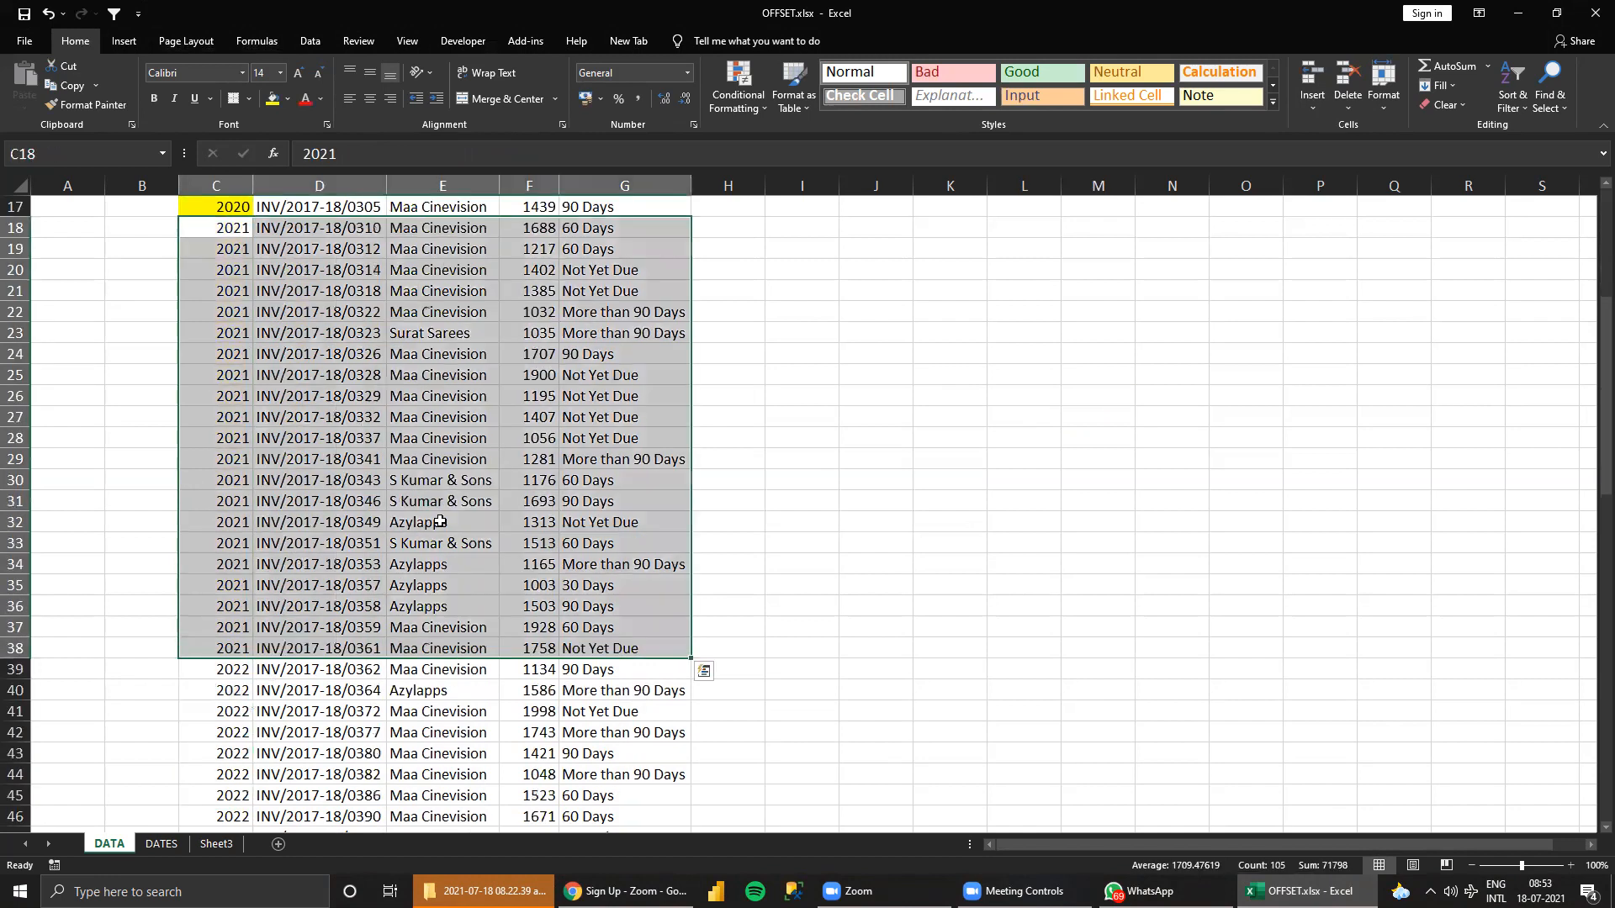
pyautogui.scroll(2, 381, 462)
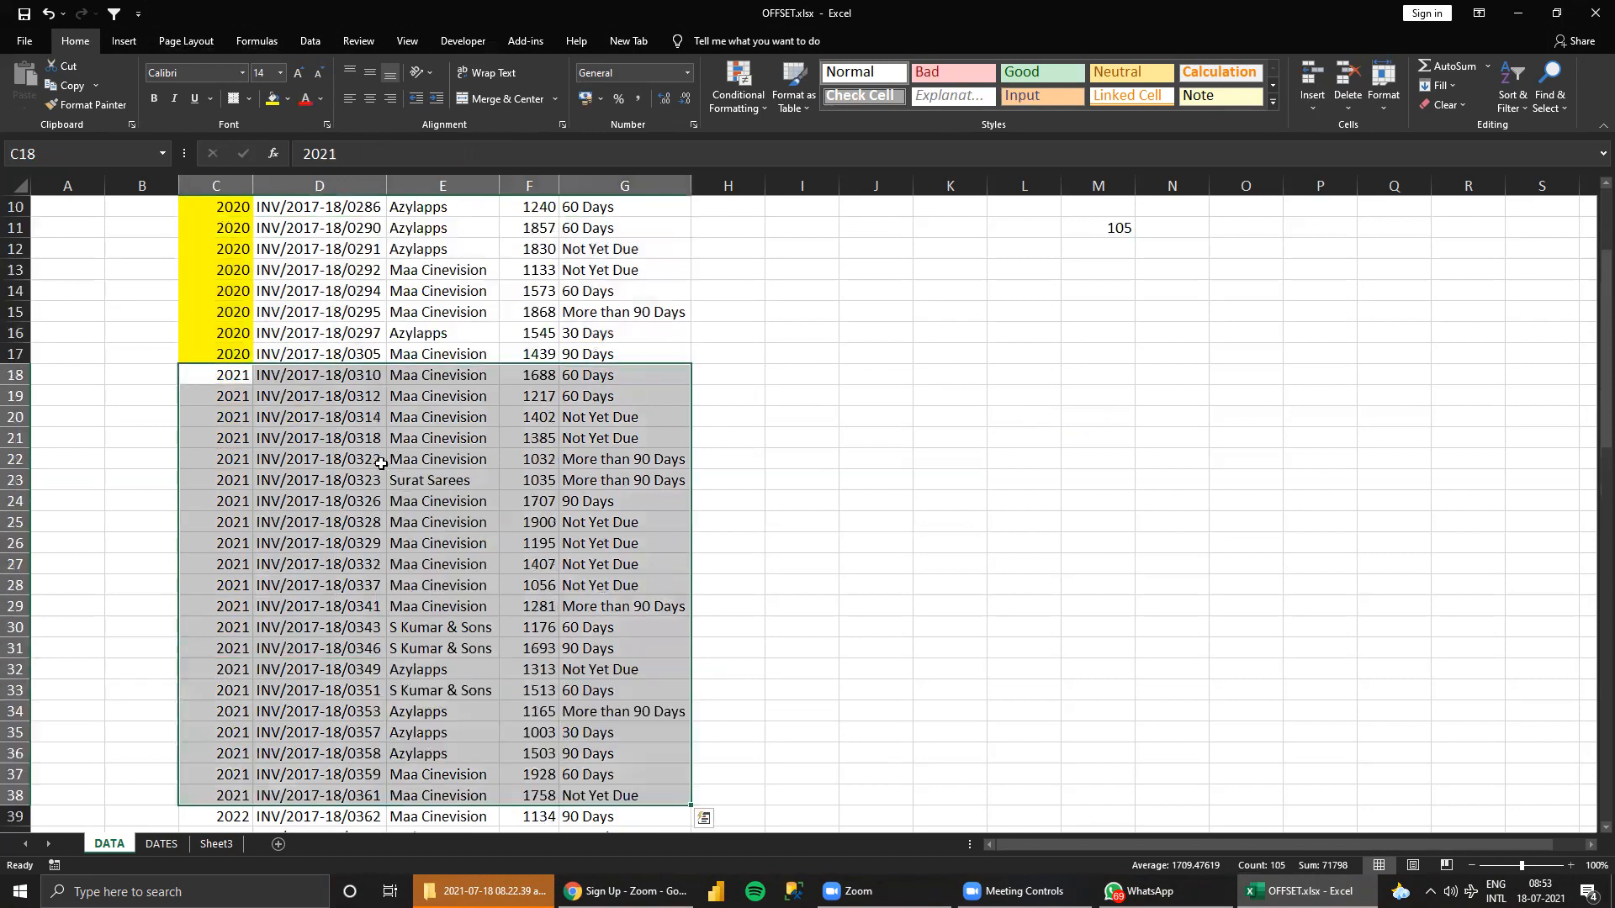
pyautogui.scroll(3, 924, 371)
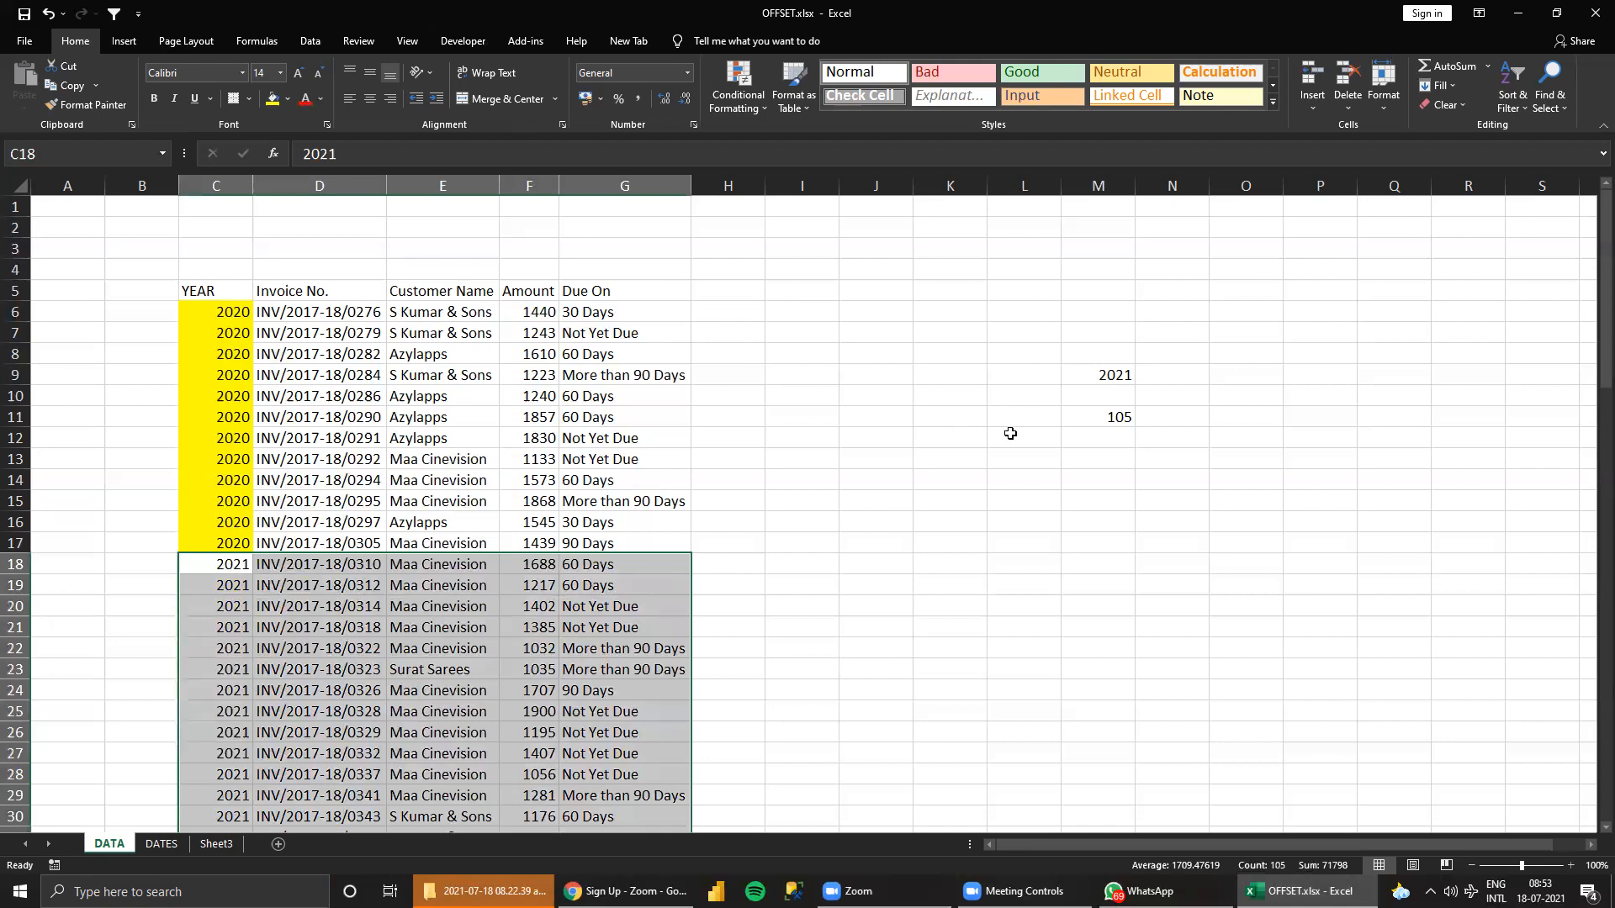
# Enter =MATCH(M9,C6:C51,0) in N11 to find the position of the first row for the lookup year.
pyautogui.click(1165, 418)
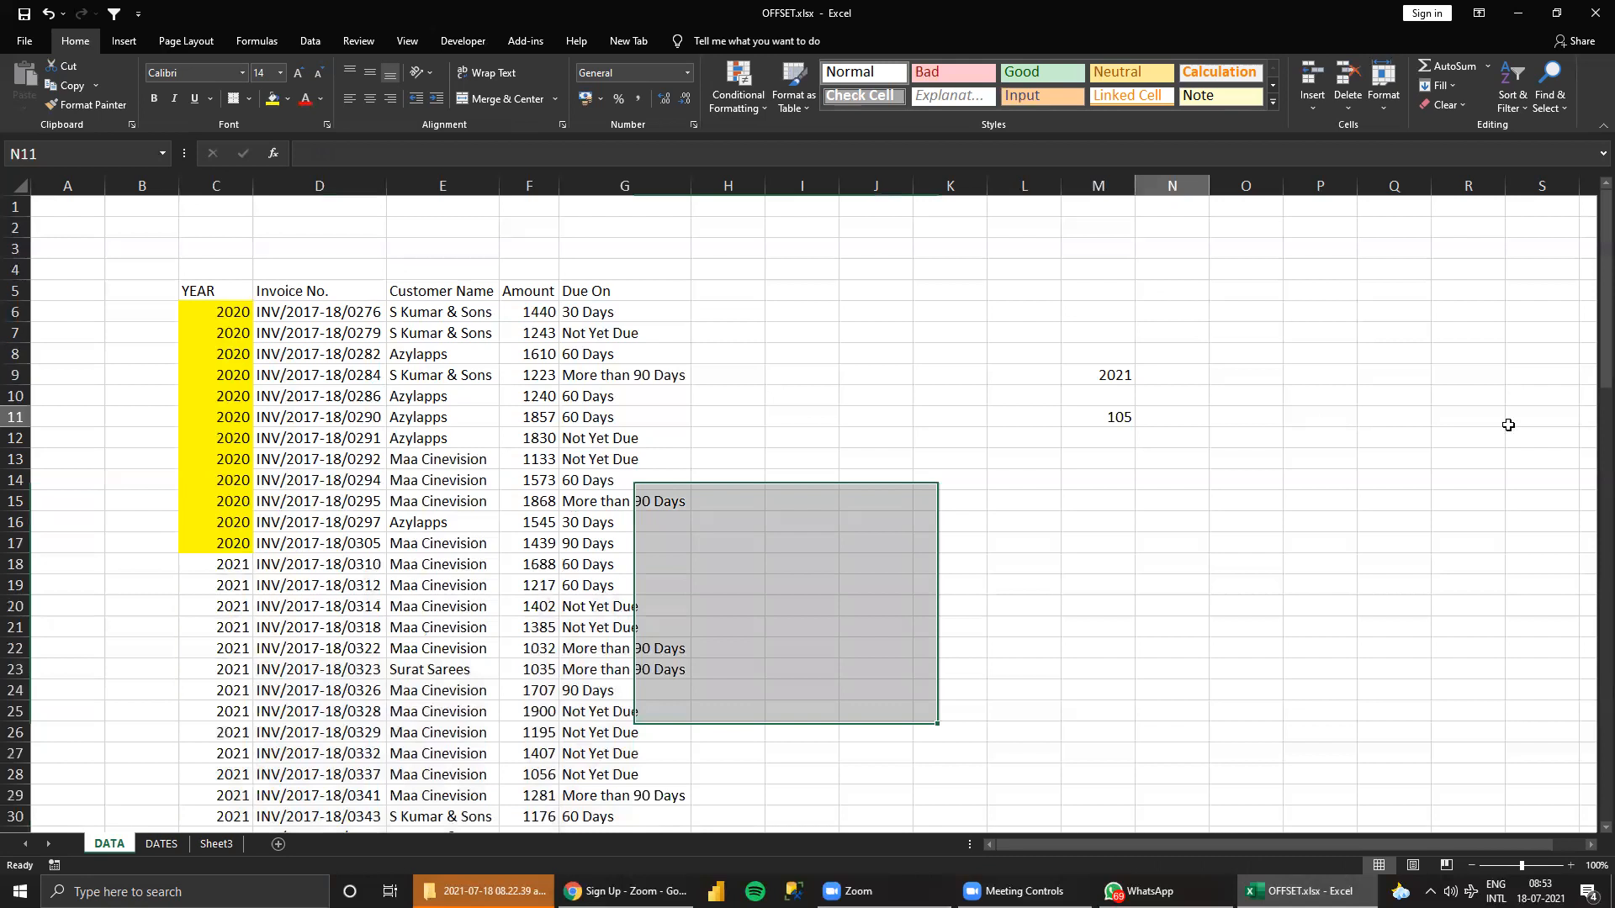
pyautogui.write('=MATCH(')
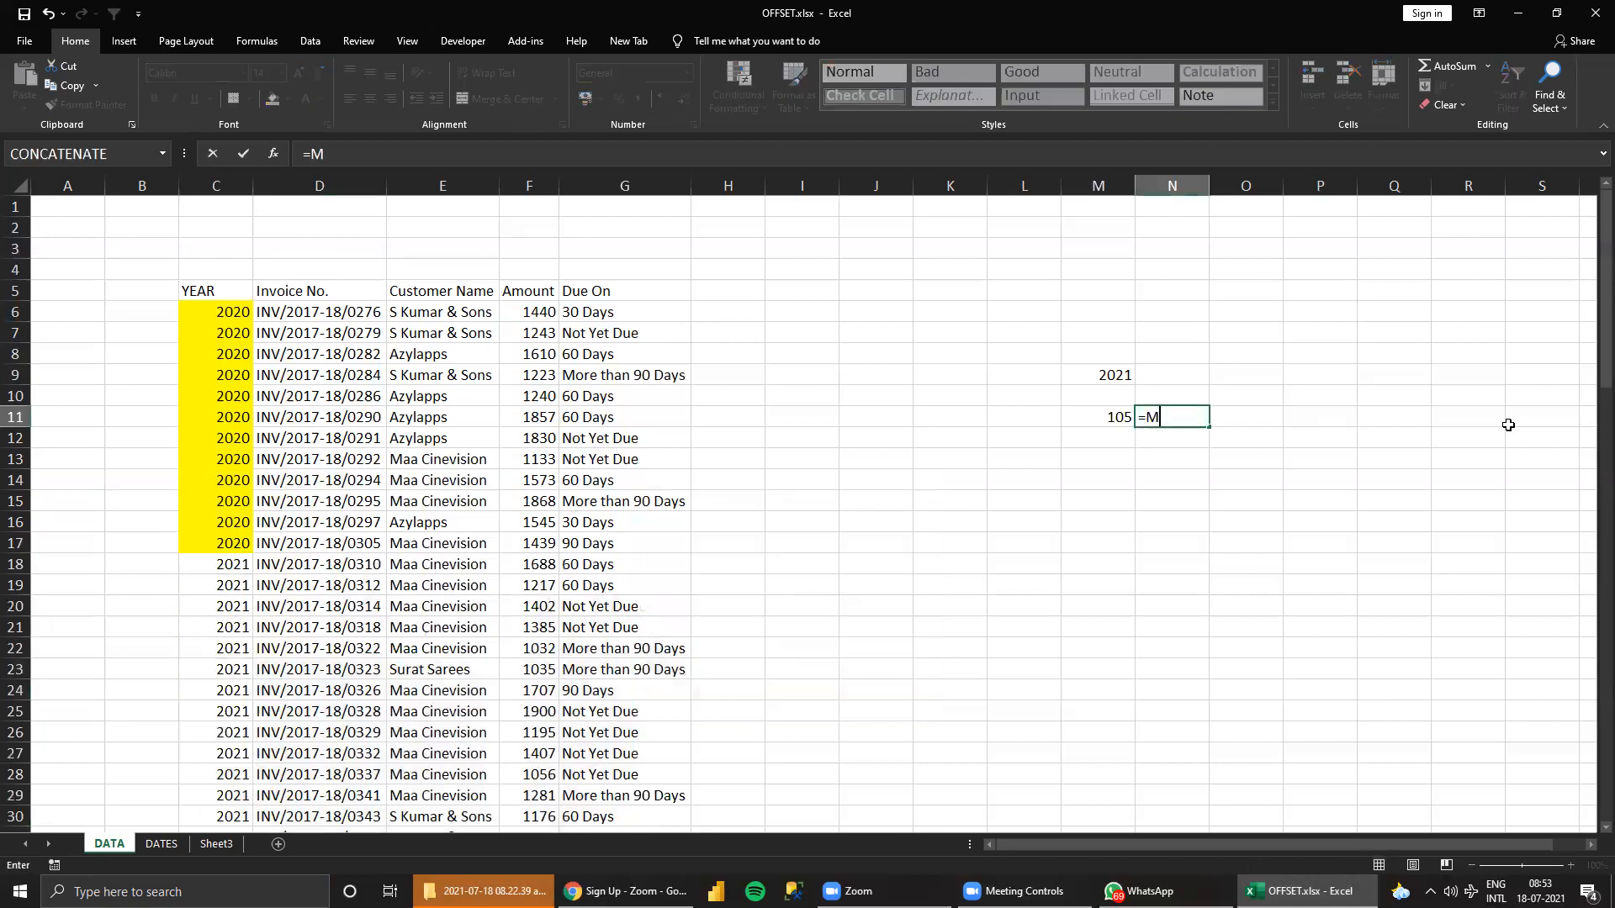
pyautogui.click(1110, 375)
pyautogui.write(',')
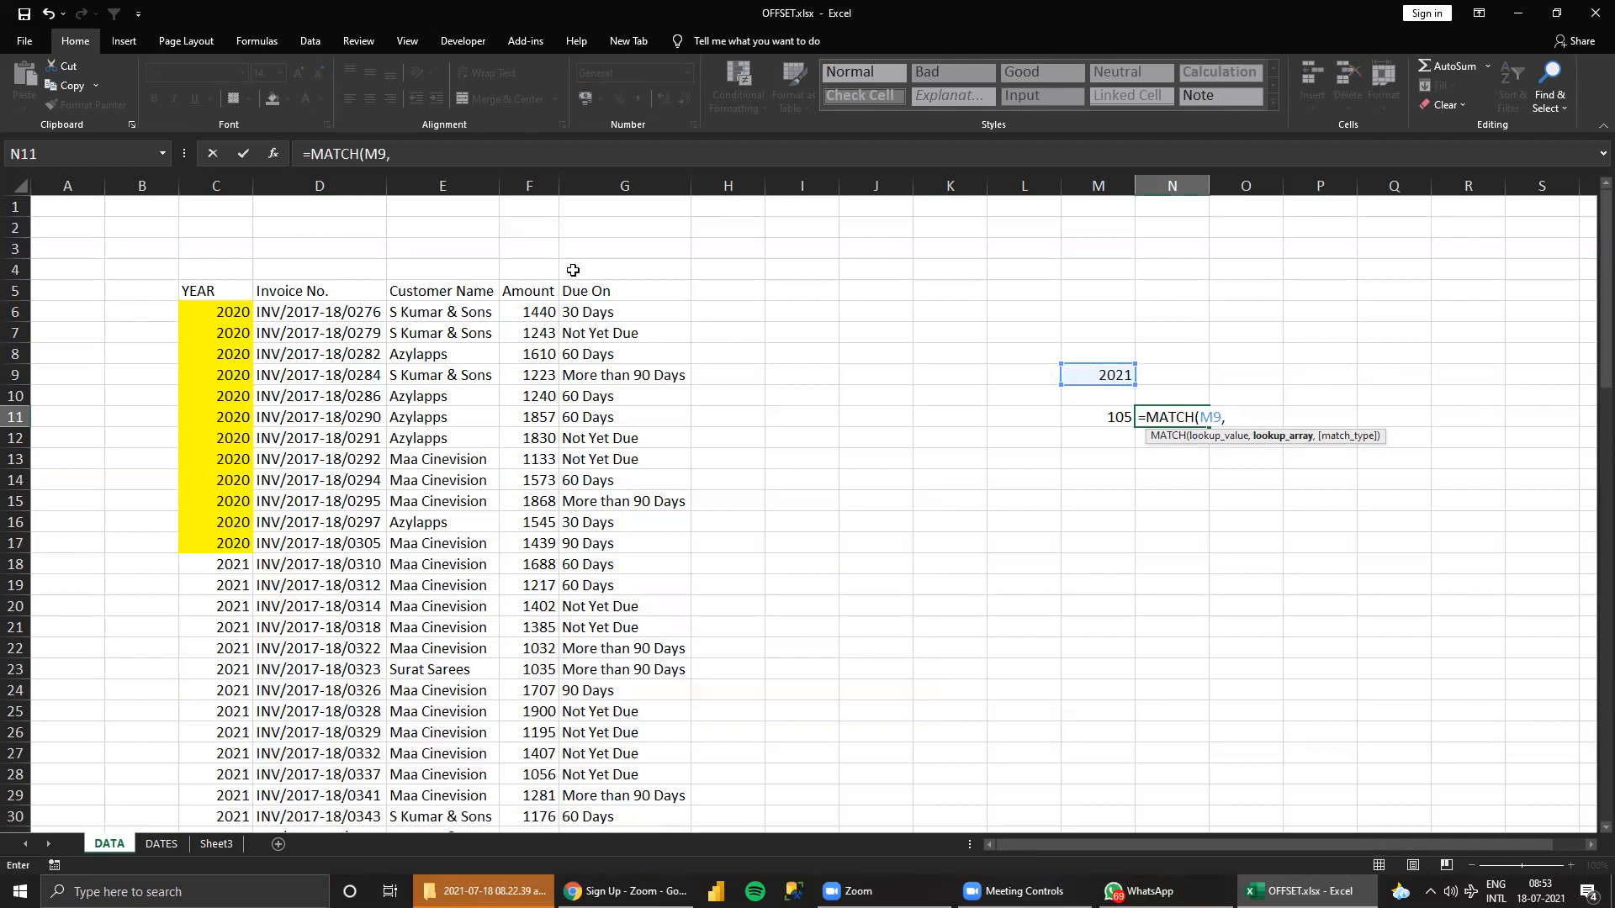
pyautogui.click(226, 291)
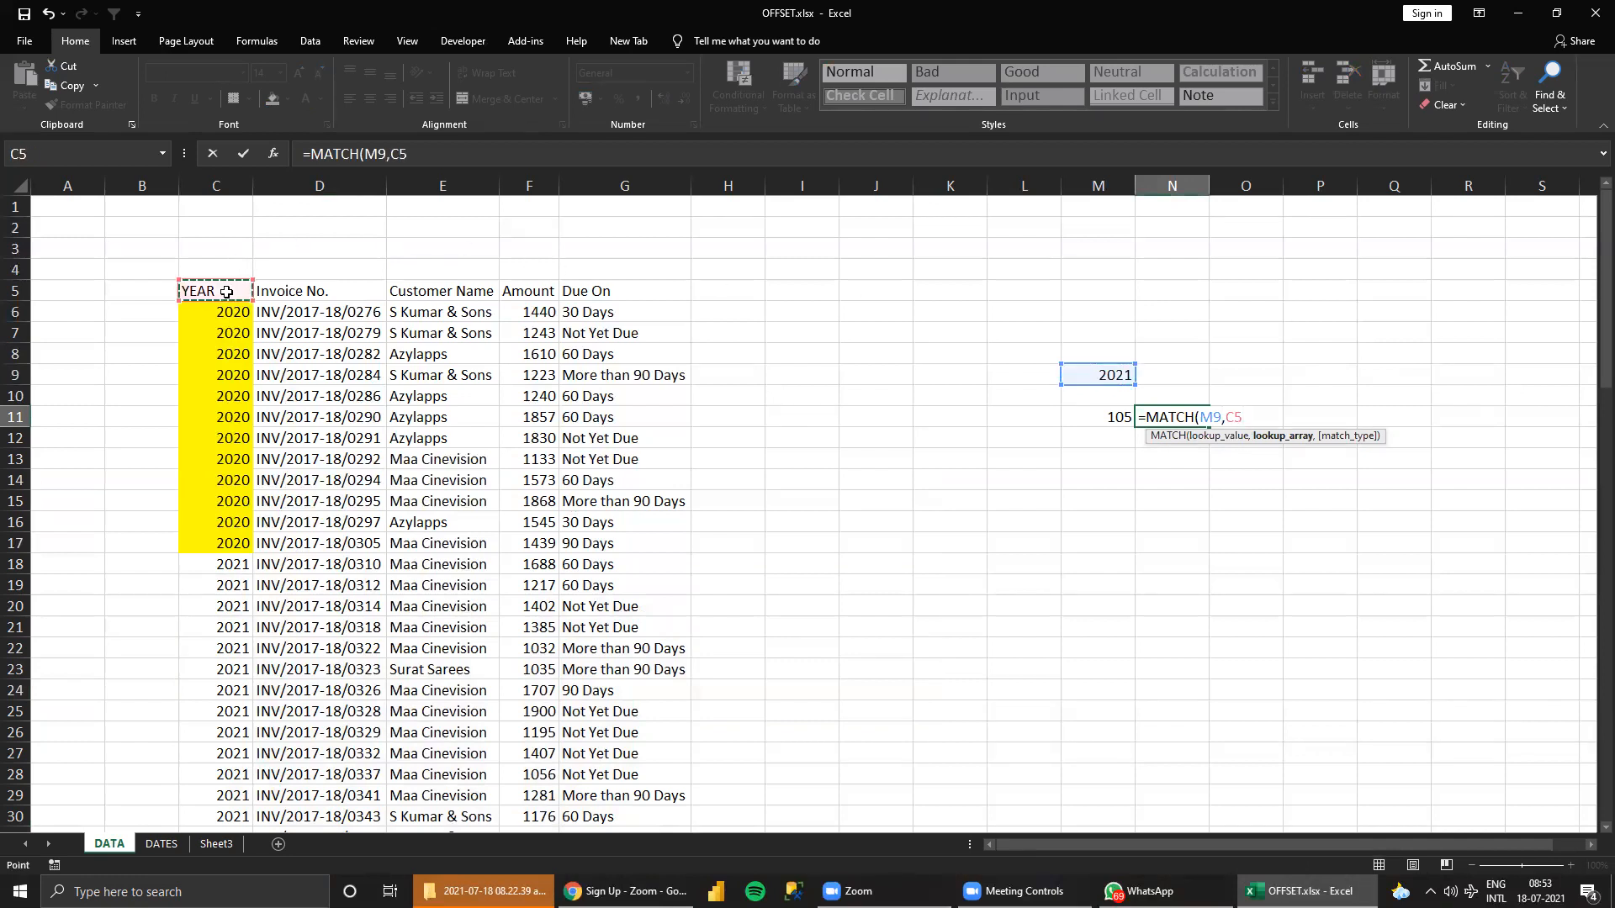
pyautogui.press('Down')
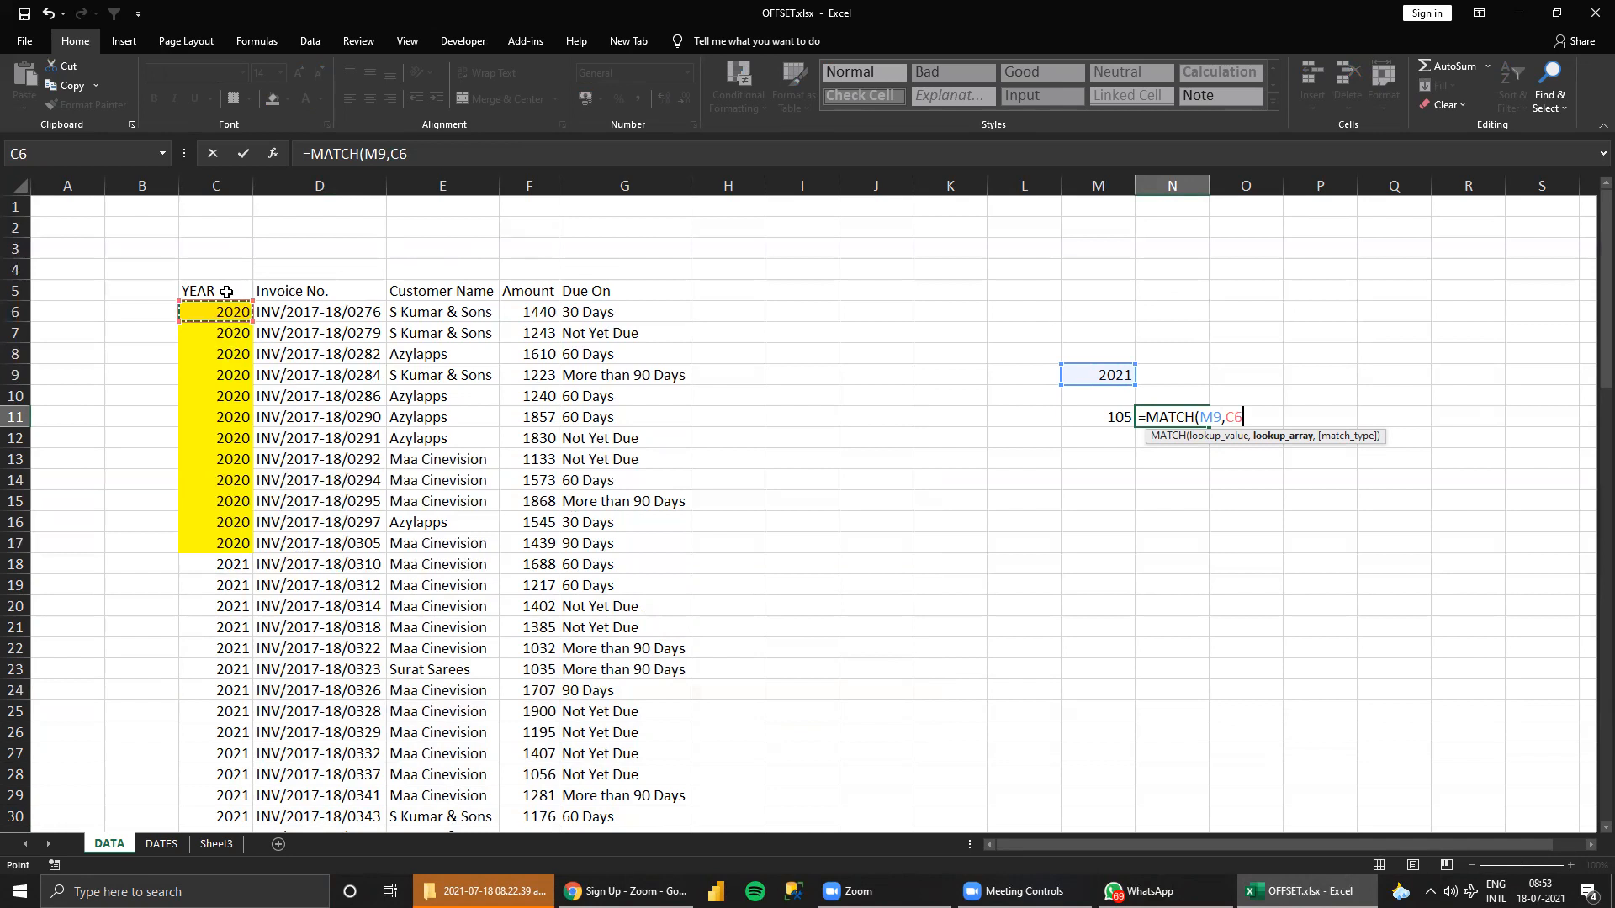
pyautogui.hotkey('ctrl', 'shift', 'Down')
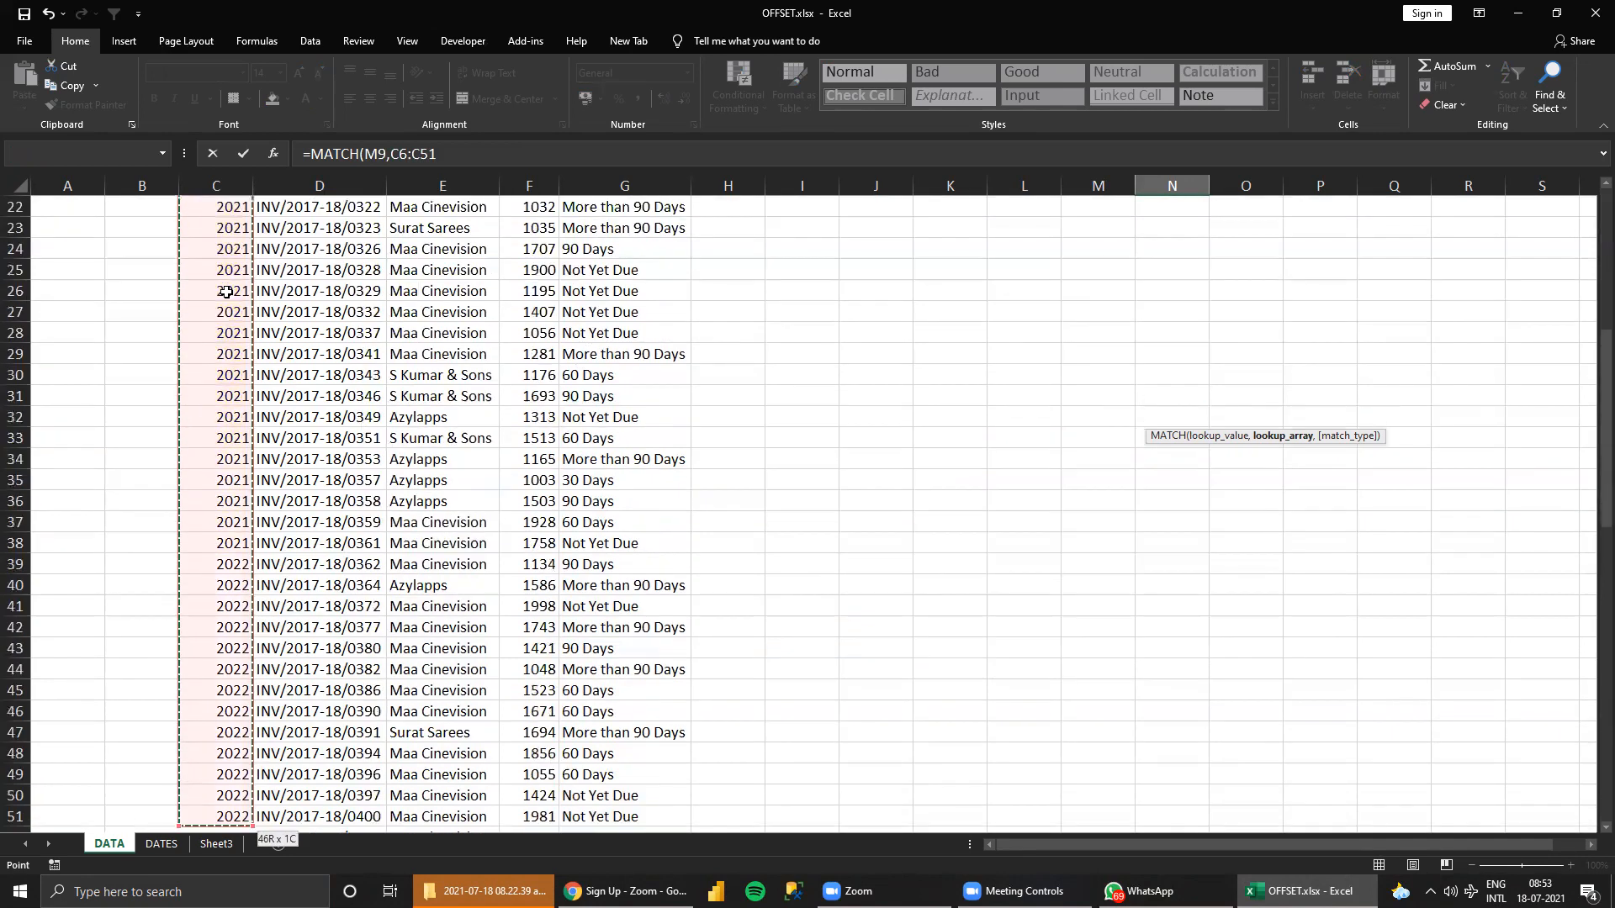
pyautogui.press('Return')
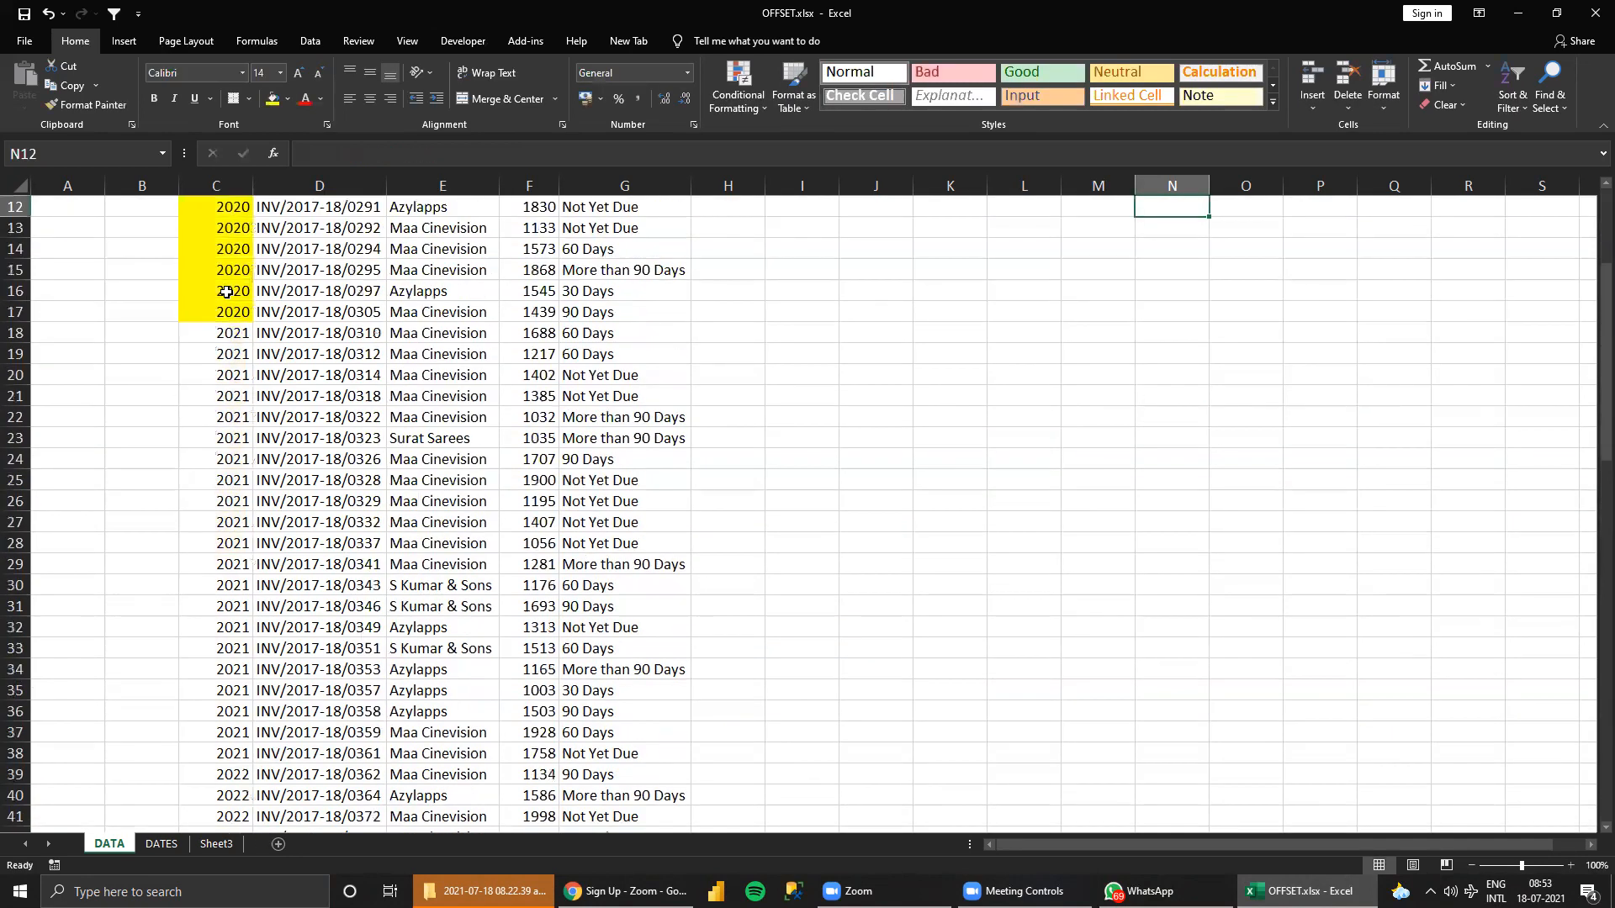
# Go back to N11 and examine the MATCH formula and its result beside the YEAR column.
pyautogui.press('Up')
pyautogui.press('Up')
pyautogui.press('Up')
pyautogui.press('Up')
pyautogui.press('Up')
pyautogui.press('Down')
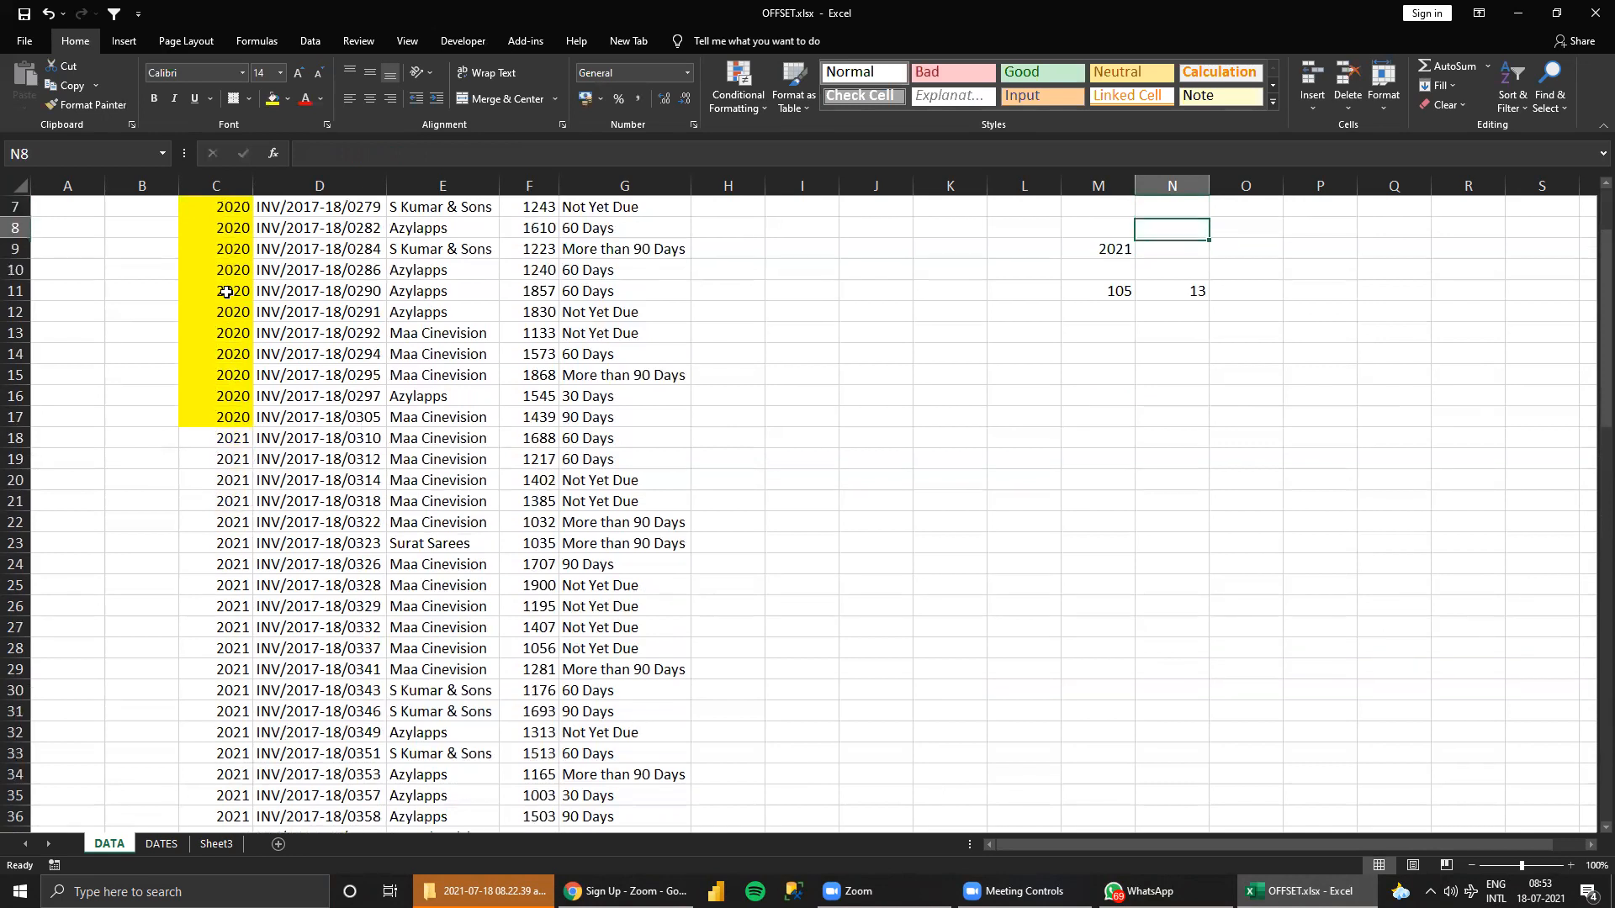
pyautogui.press('Down')
pyautogui.press('Down')
pyautogui.press('Down')
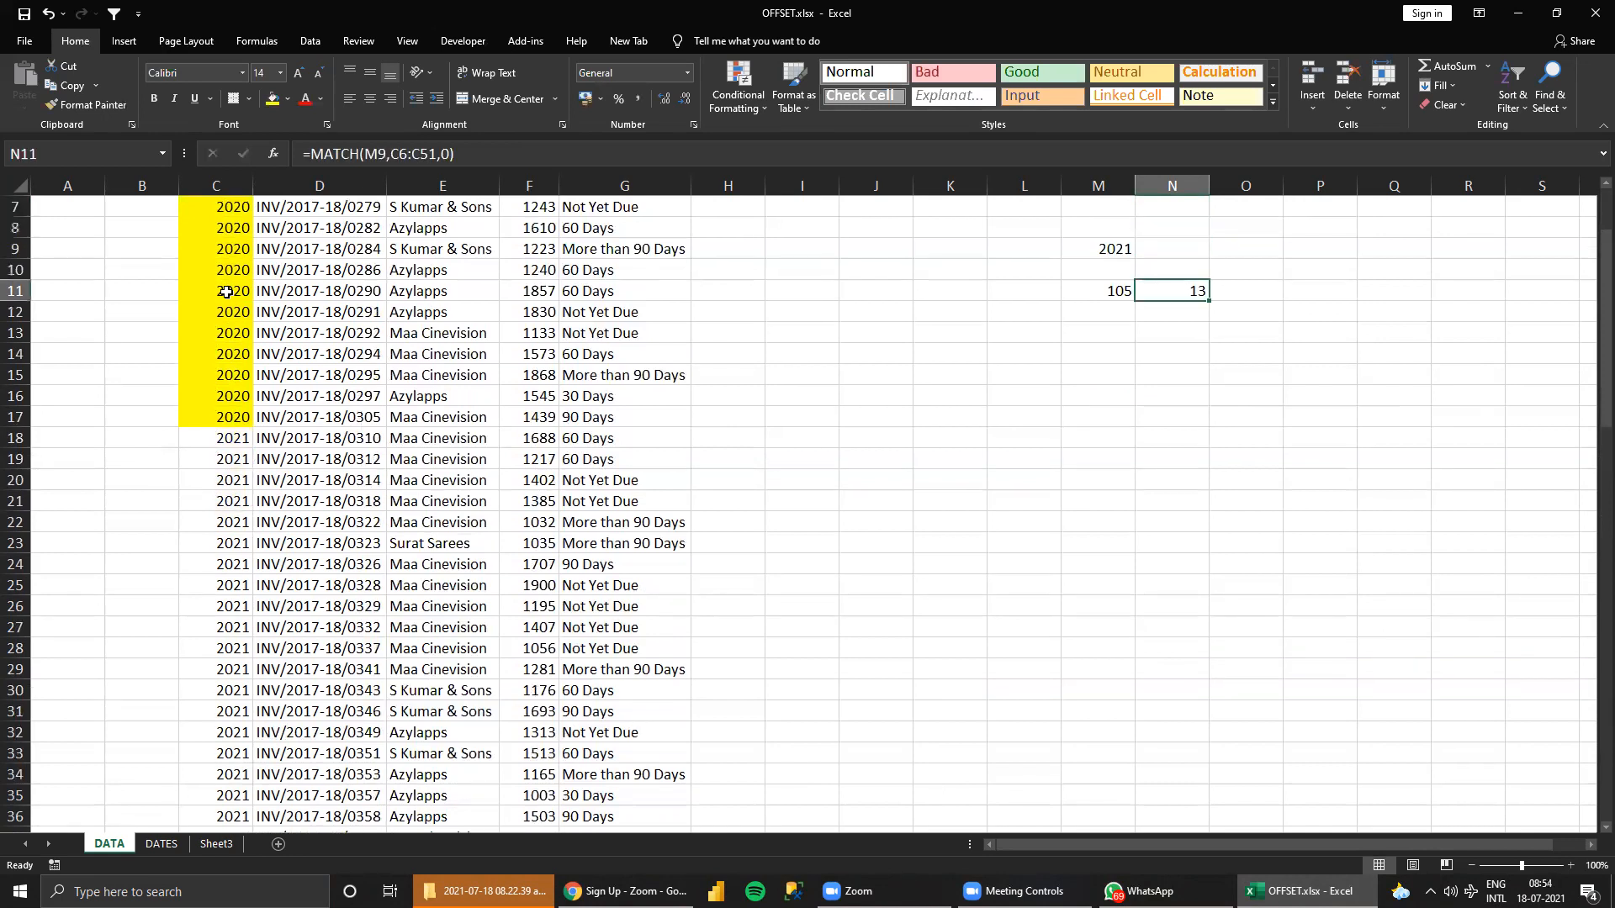
pyautogui.scroll(2, 136, 295)
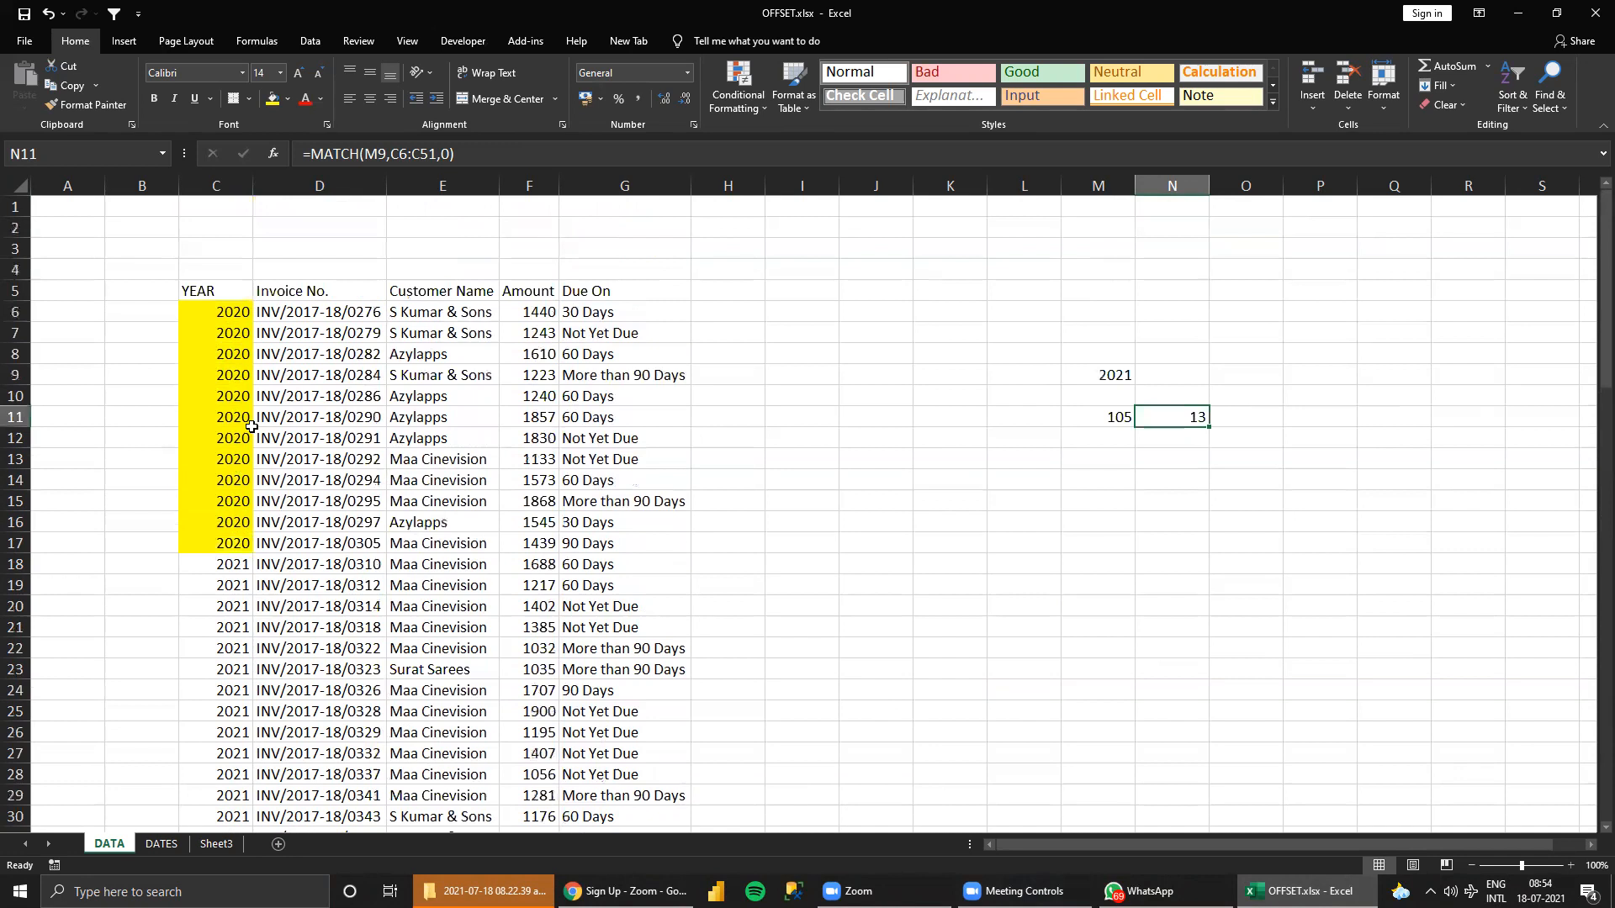
# Compare the 2020 rows and first 2021 row in the YEAR column with the N11 MATCH result and the M11 formula.
pyautogui.moveTo(231, 309); pyautogui.dragTo(243, 523)
pyautogui.click(237, 564)
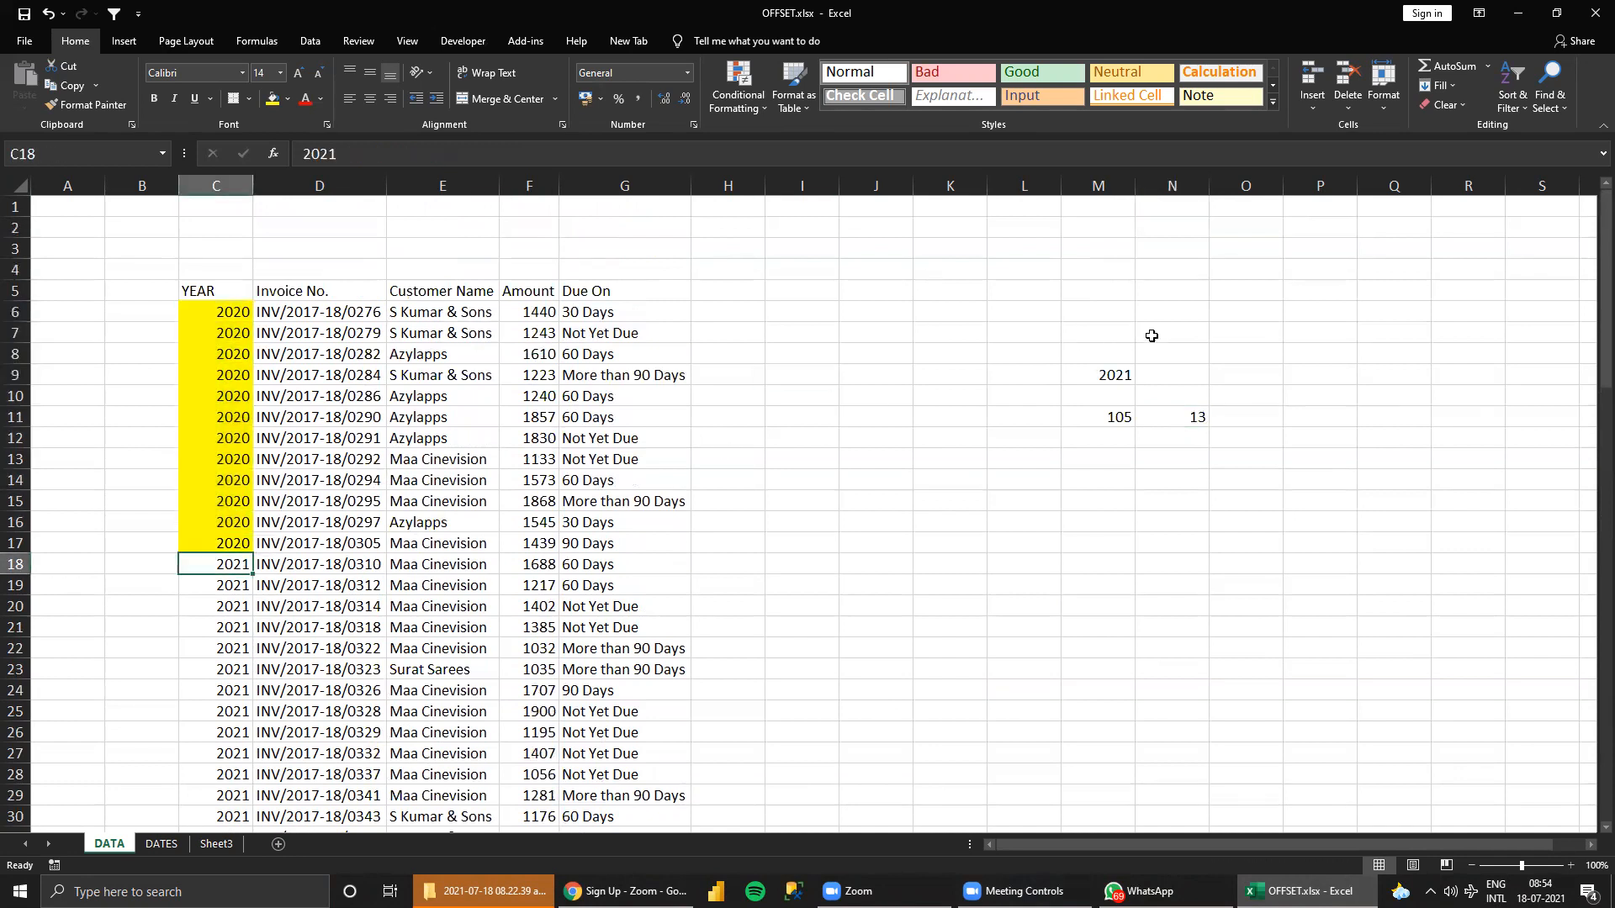
pyautogui.click(1193, 418)
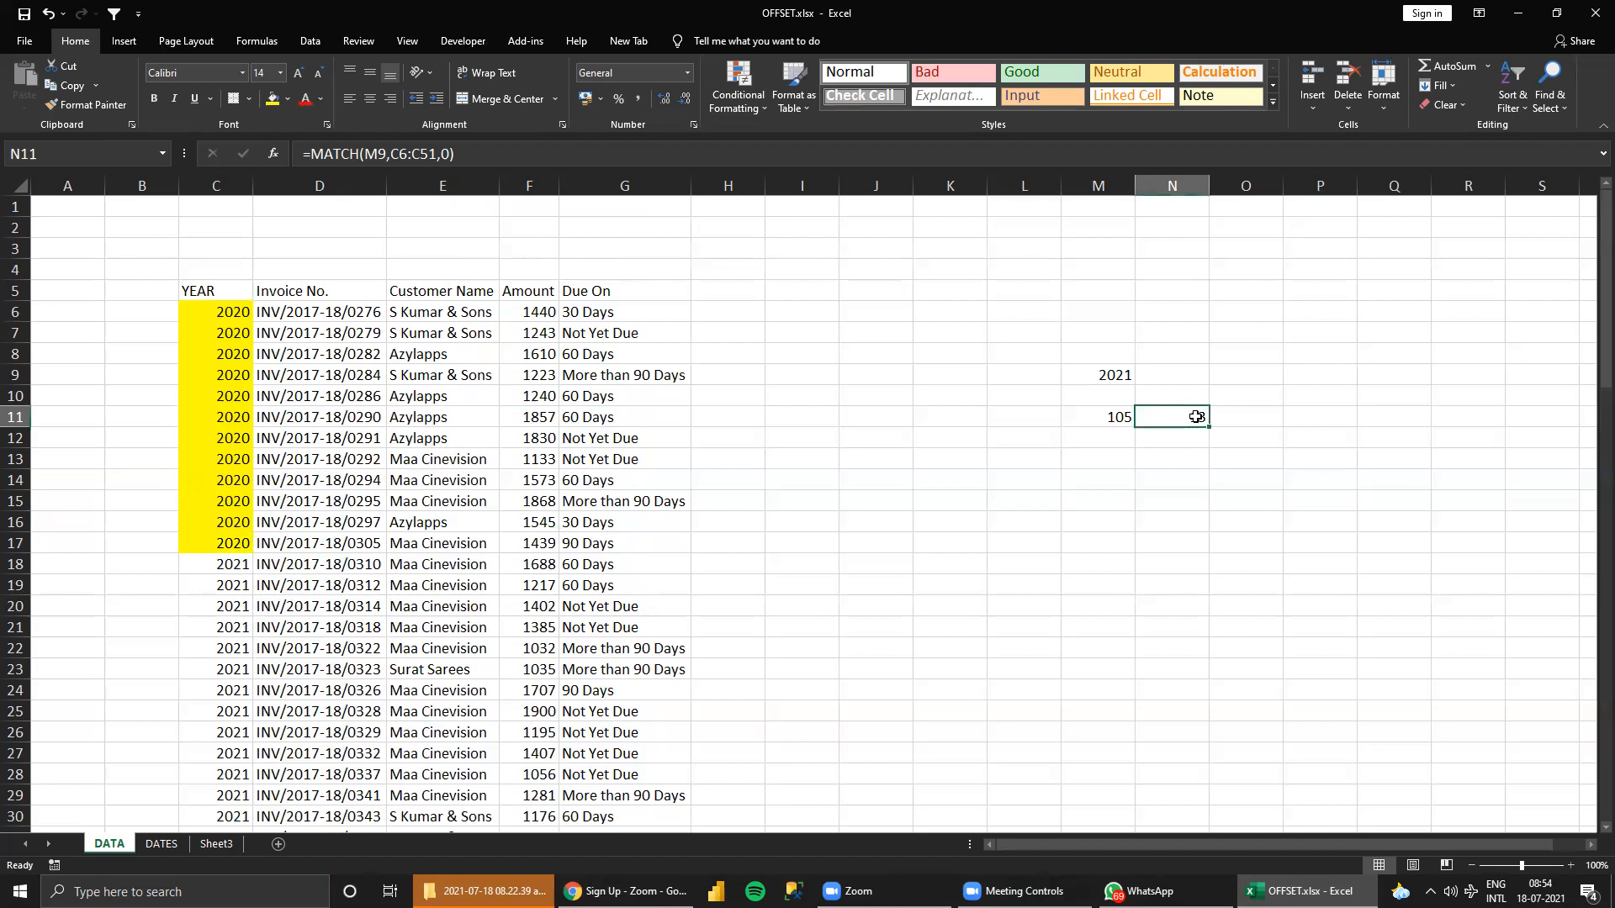
pyautogui.click(1093, 415)
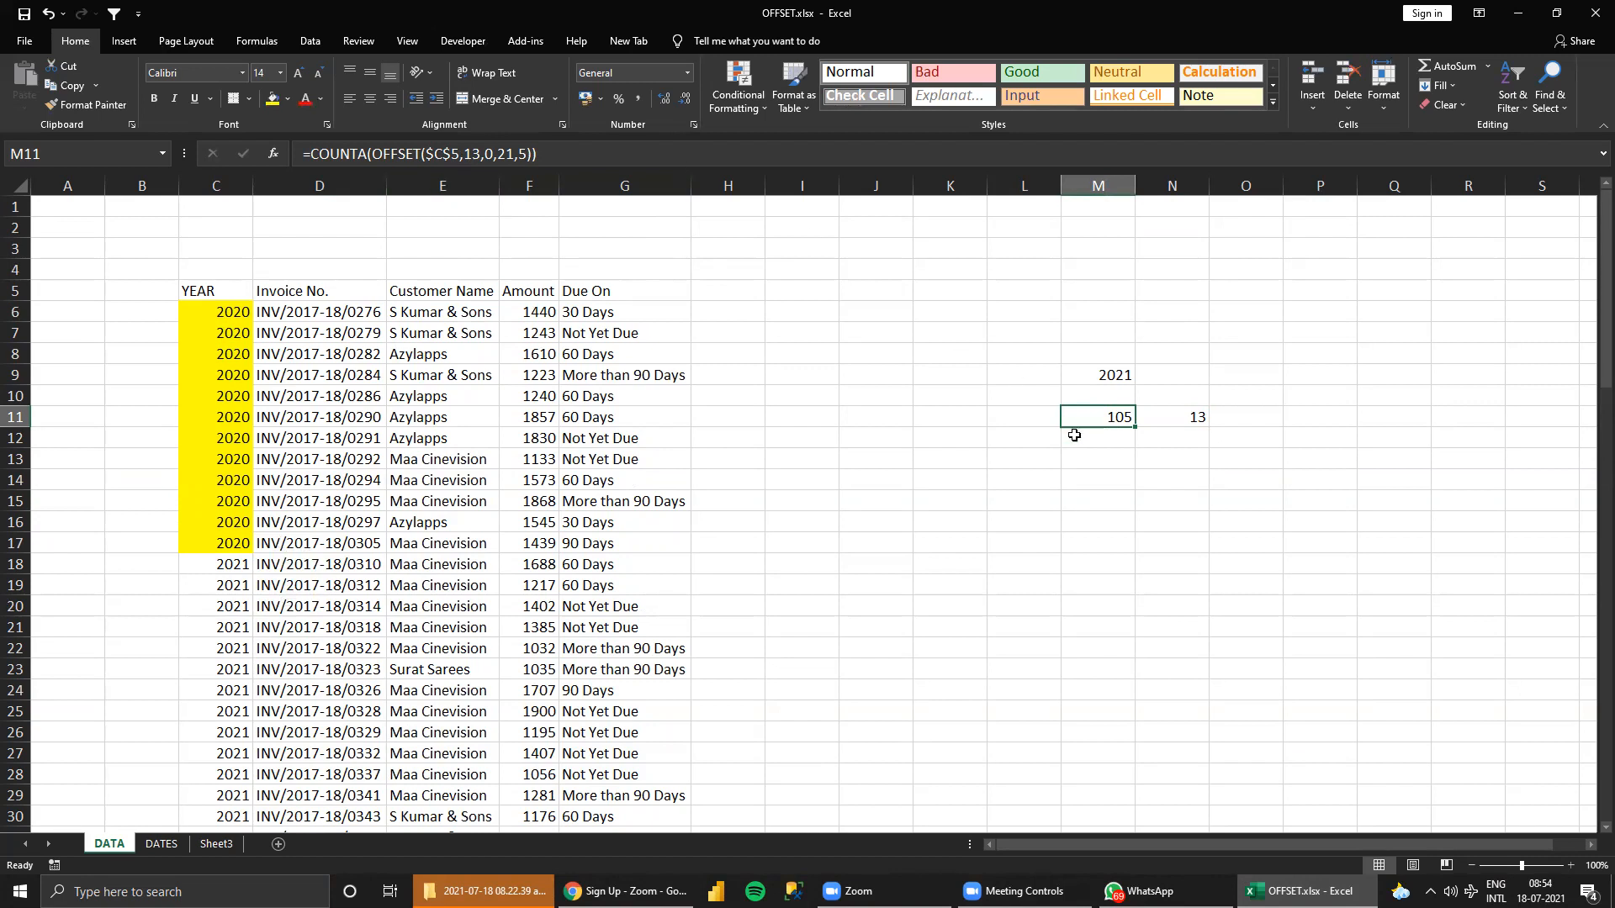
pyautogui.click(1192, 415)
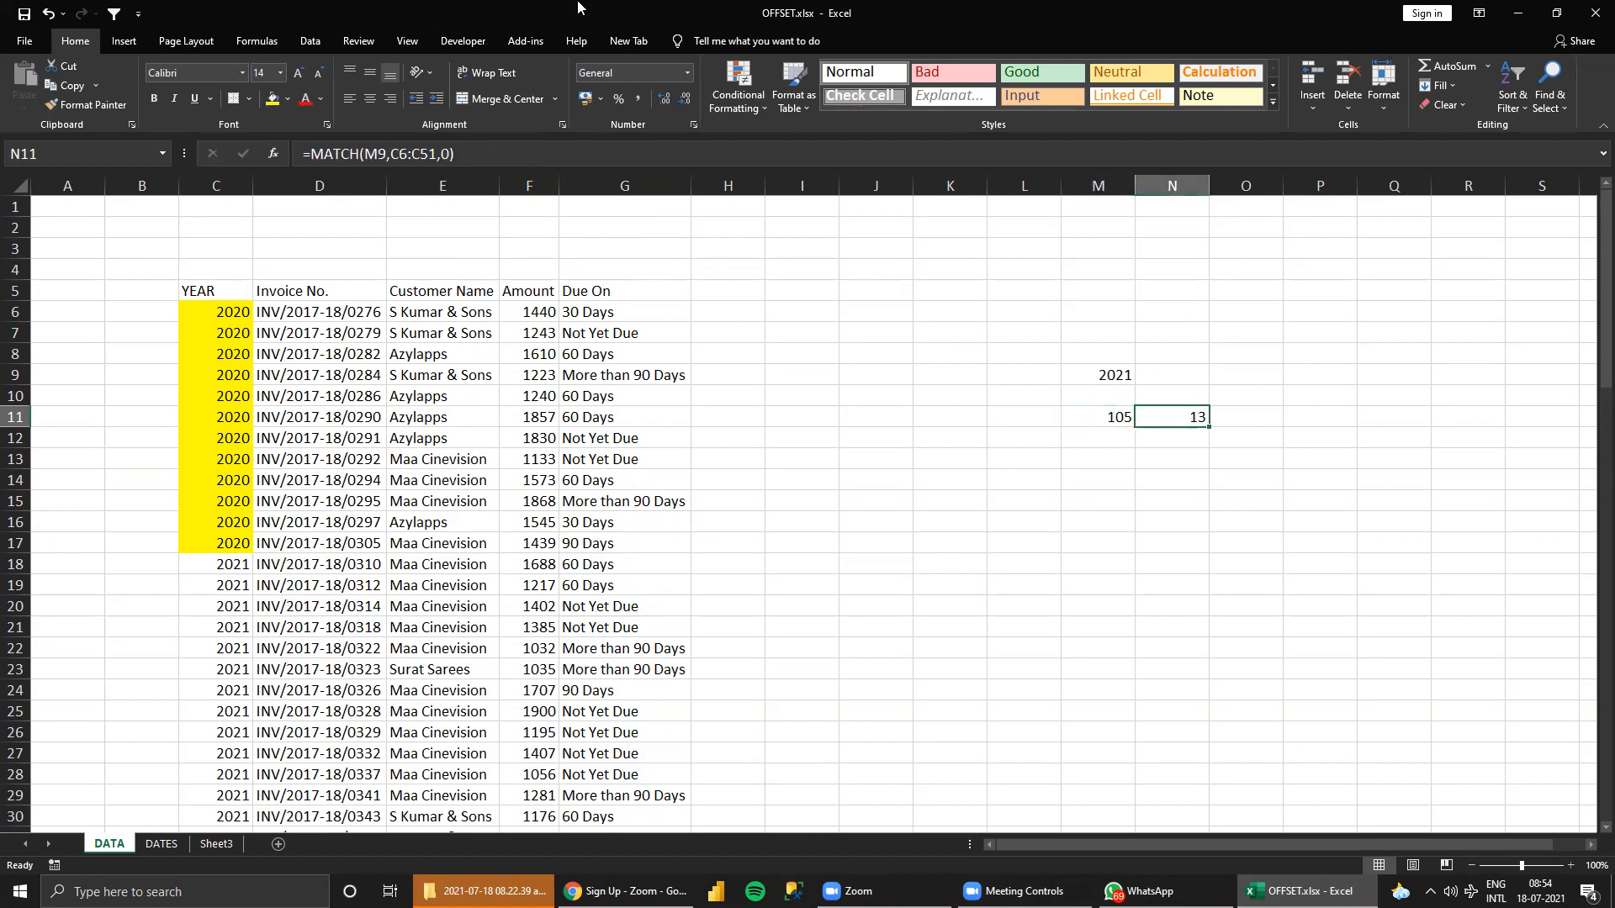
# Replace the fixed row offset in M11 with N11's MATCH expression, giving =COUNTA(OFFSET($C$5,MATCH(M9,C6:C51,0),0,21,5)).
pyautogui.click(484, 153)
pyautogui.click(312, 156)
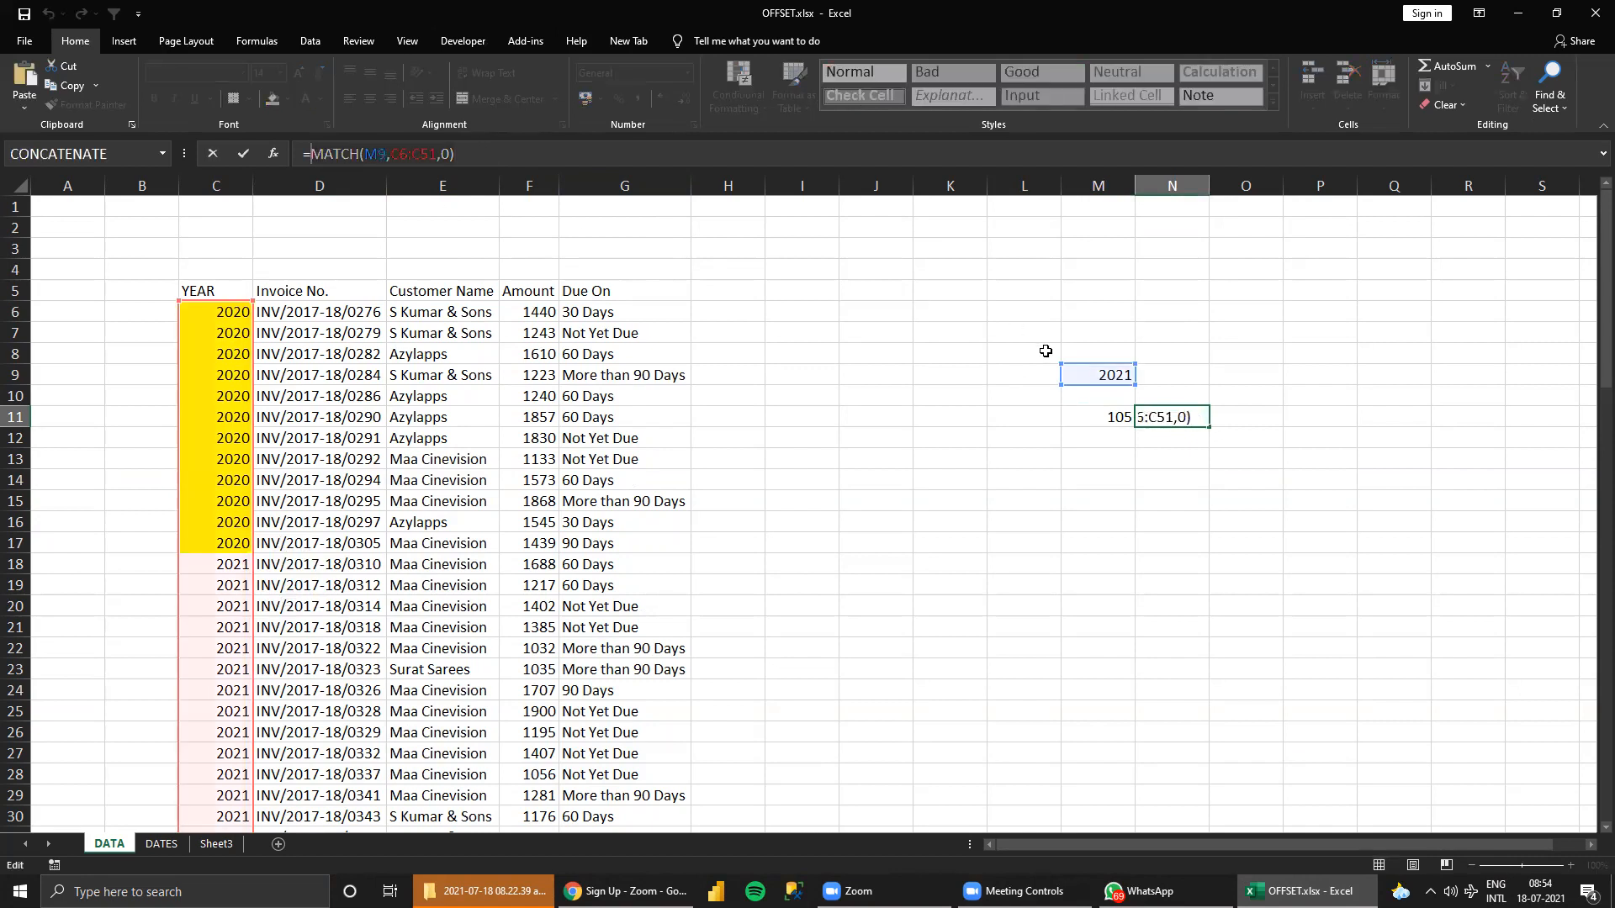
pyautogui.press('Escape')
pyautogui.click(1120, 416)
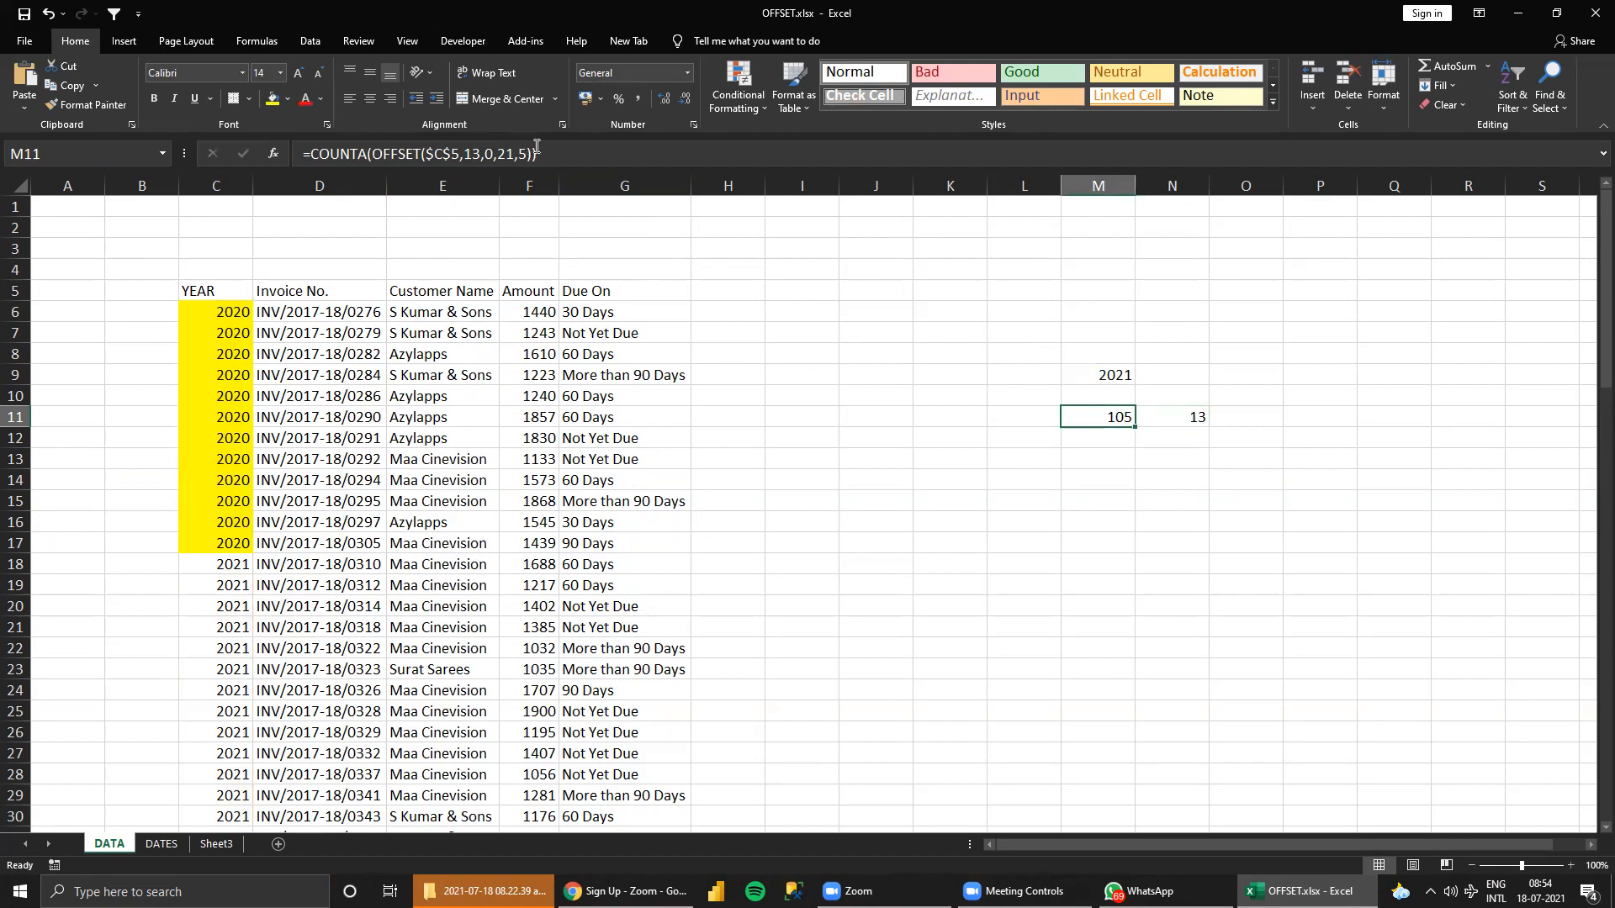
pyautogui.click(473, 153)
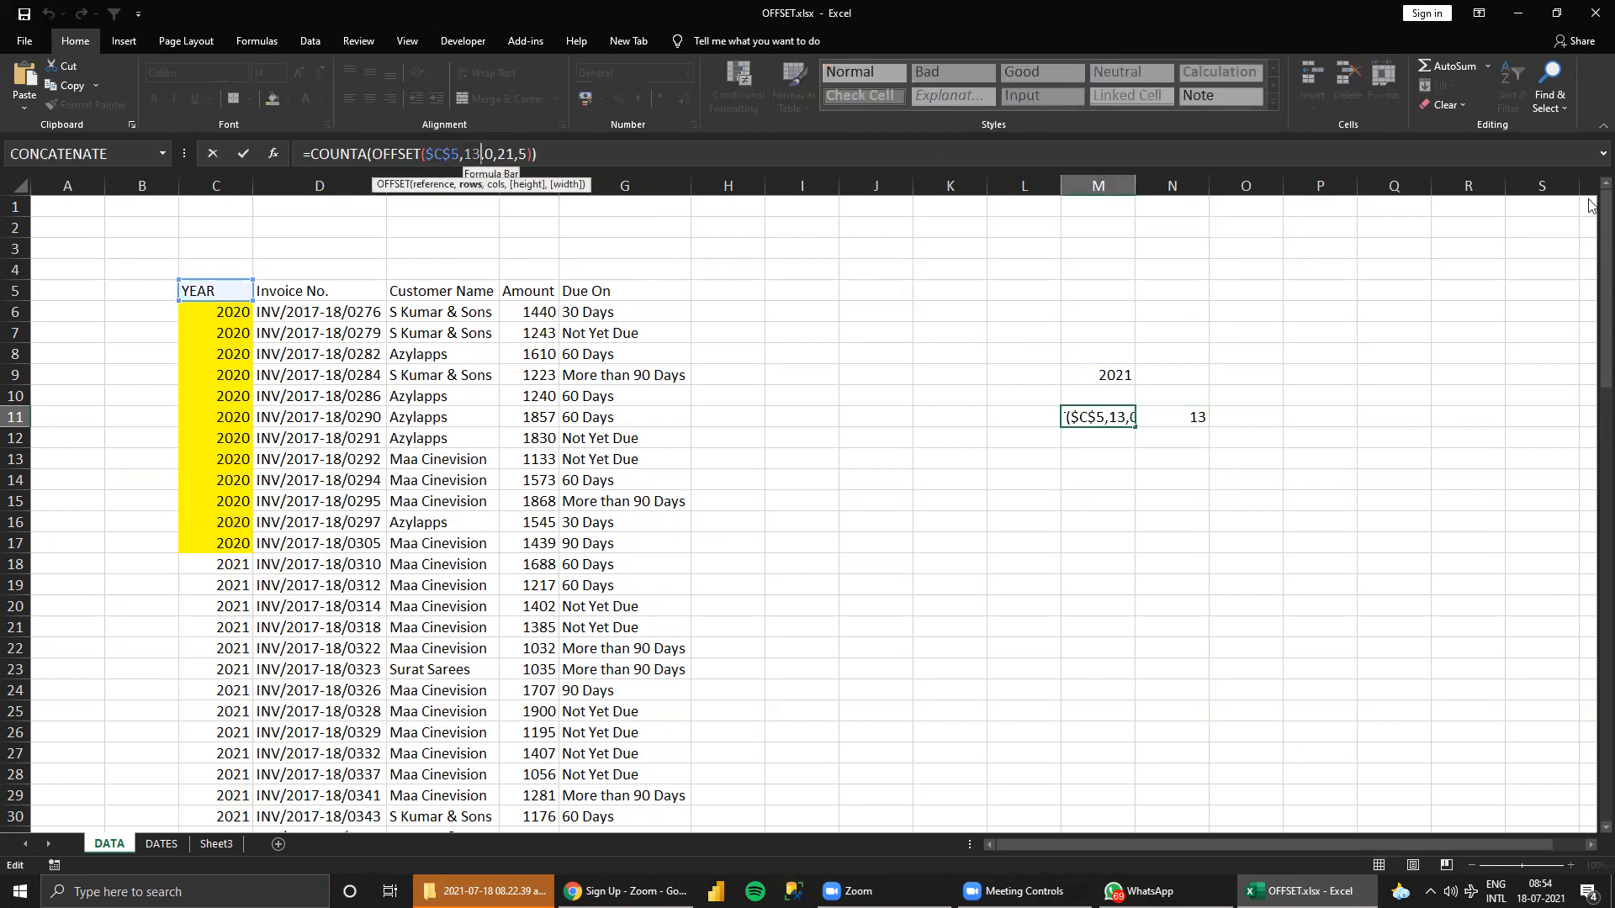
pyautogui.write('MATCH(M9,C6:C38,0)')
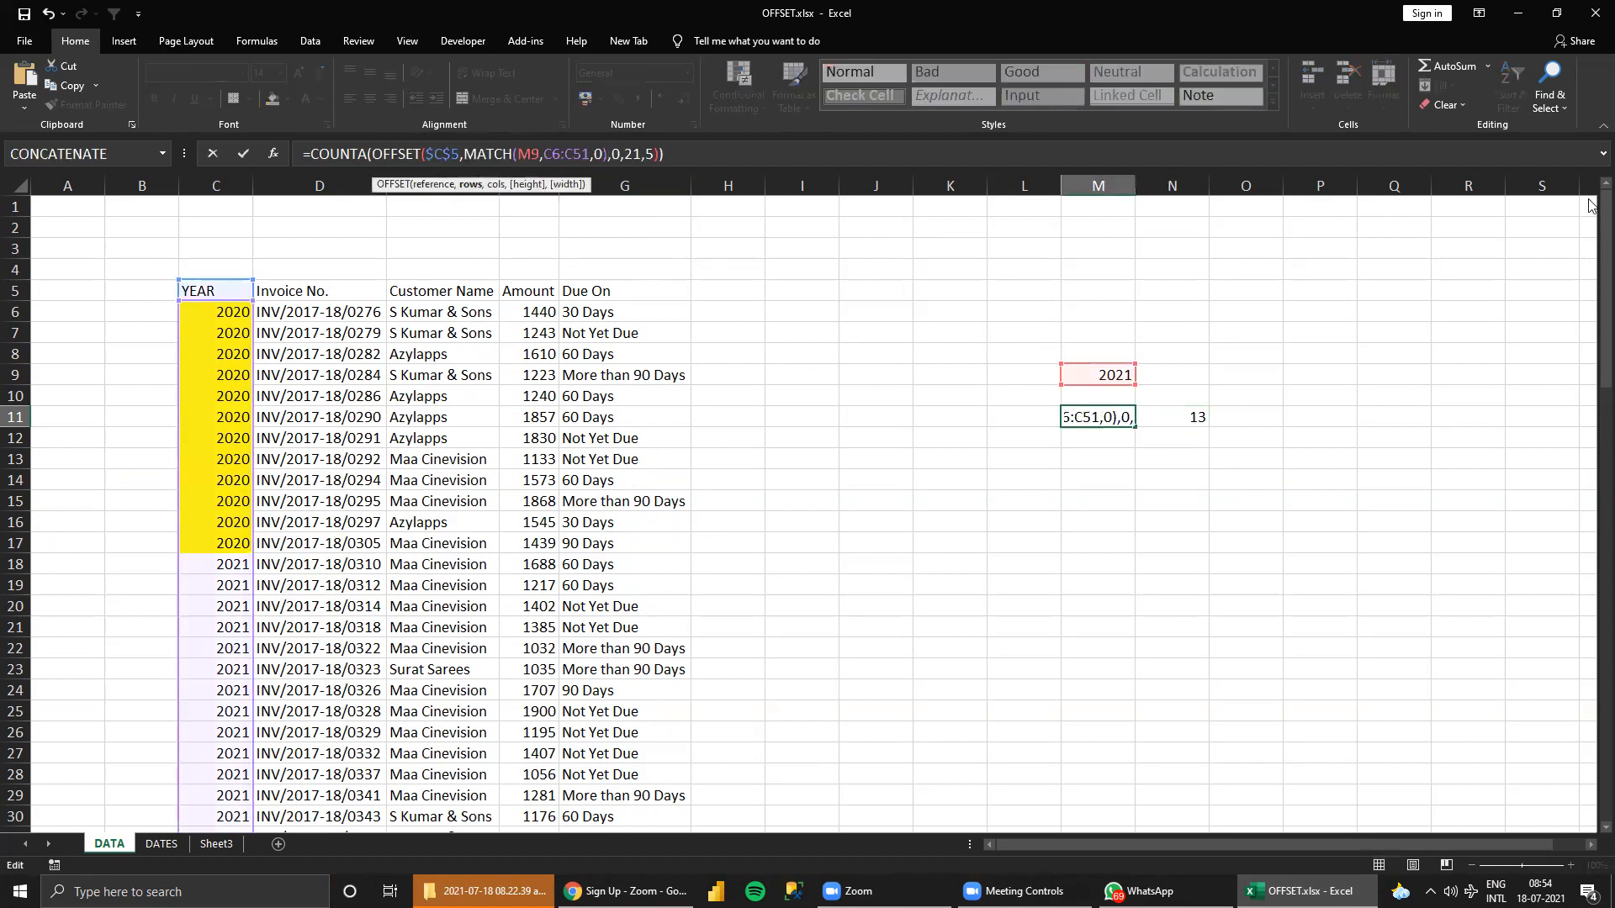
pyautogui.press('Return')
pyautogui.press('Up')
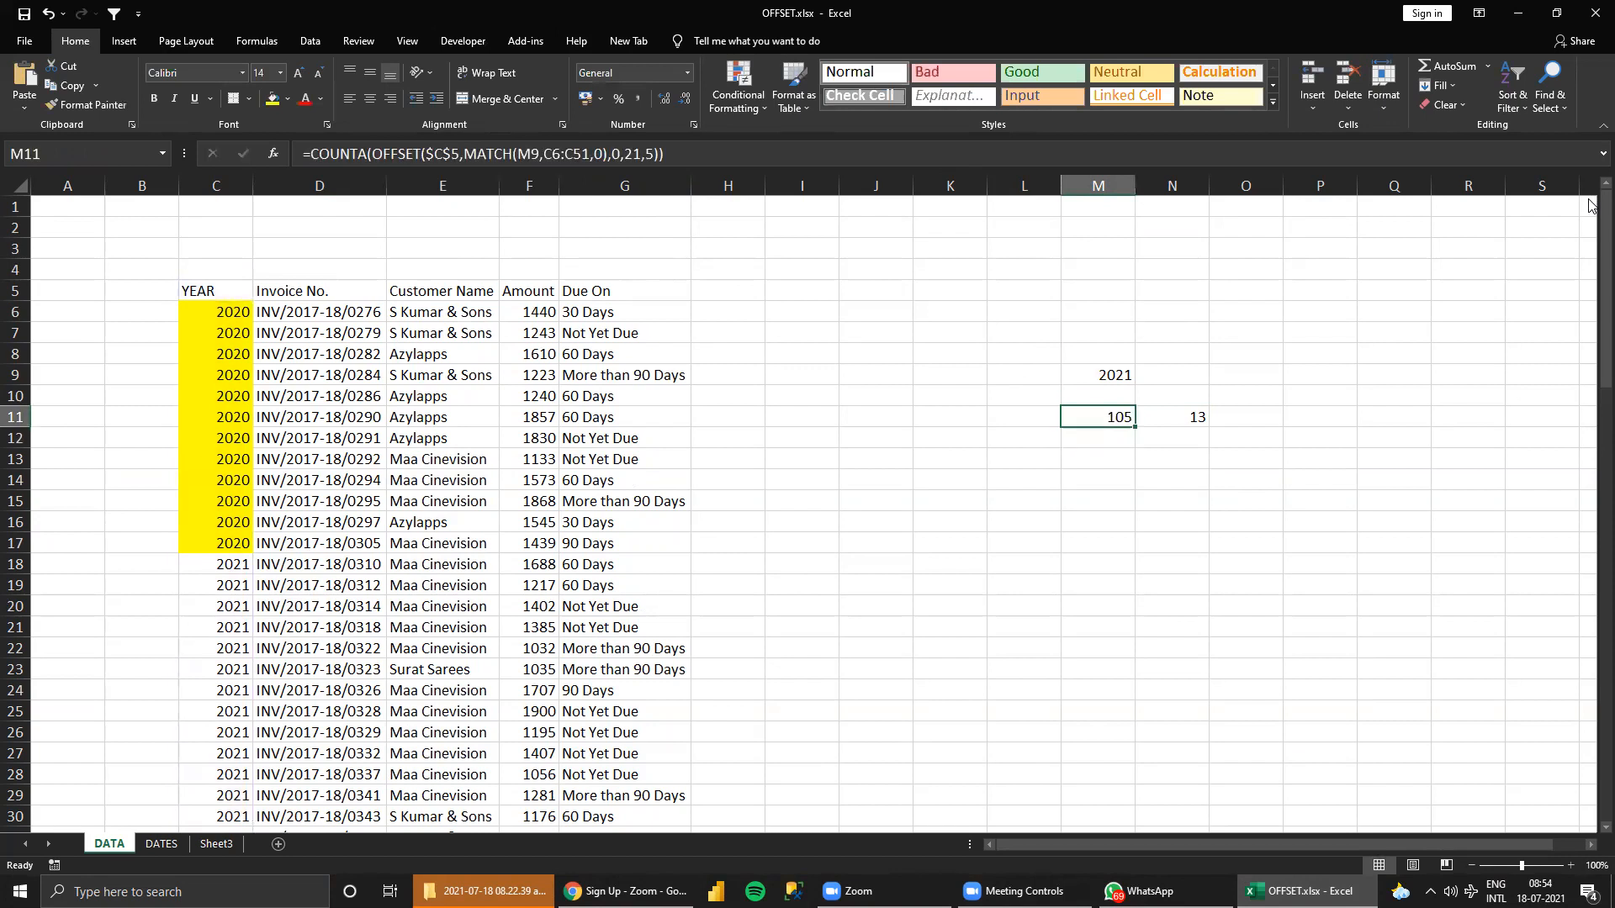
# Change the year in C18 to 2020 to test the MATCH-based offset.
pyautogui.press('Left')
pyautogui.press('Left')
pyautogui.press('Left')
pyautogui.press('Left')
pyautogui.press('Left')
pyautogui.press('Left')
pyautogui.press('Left')
pyautogui.press('Left')
pyautogui.press('Left')
pyautogui.press('Down')
pyautogui.press('Down')
pyautogui.press('Down')
pyautogui.press('Down')
pyautogui.press('Down')
pyautogui.press('Down')
pyautogui.press('Down')
pyautogui.press('Left')
pyautogui.press('Down')
pyautogui.press('Up')
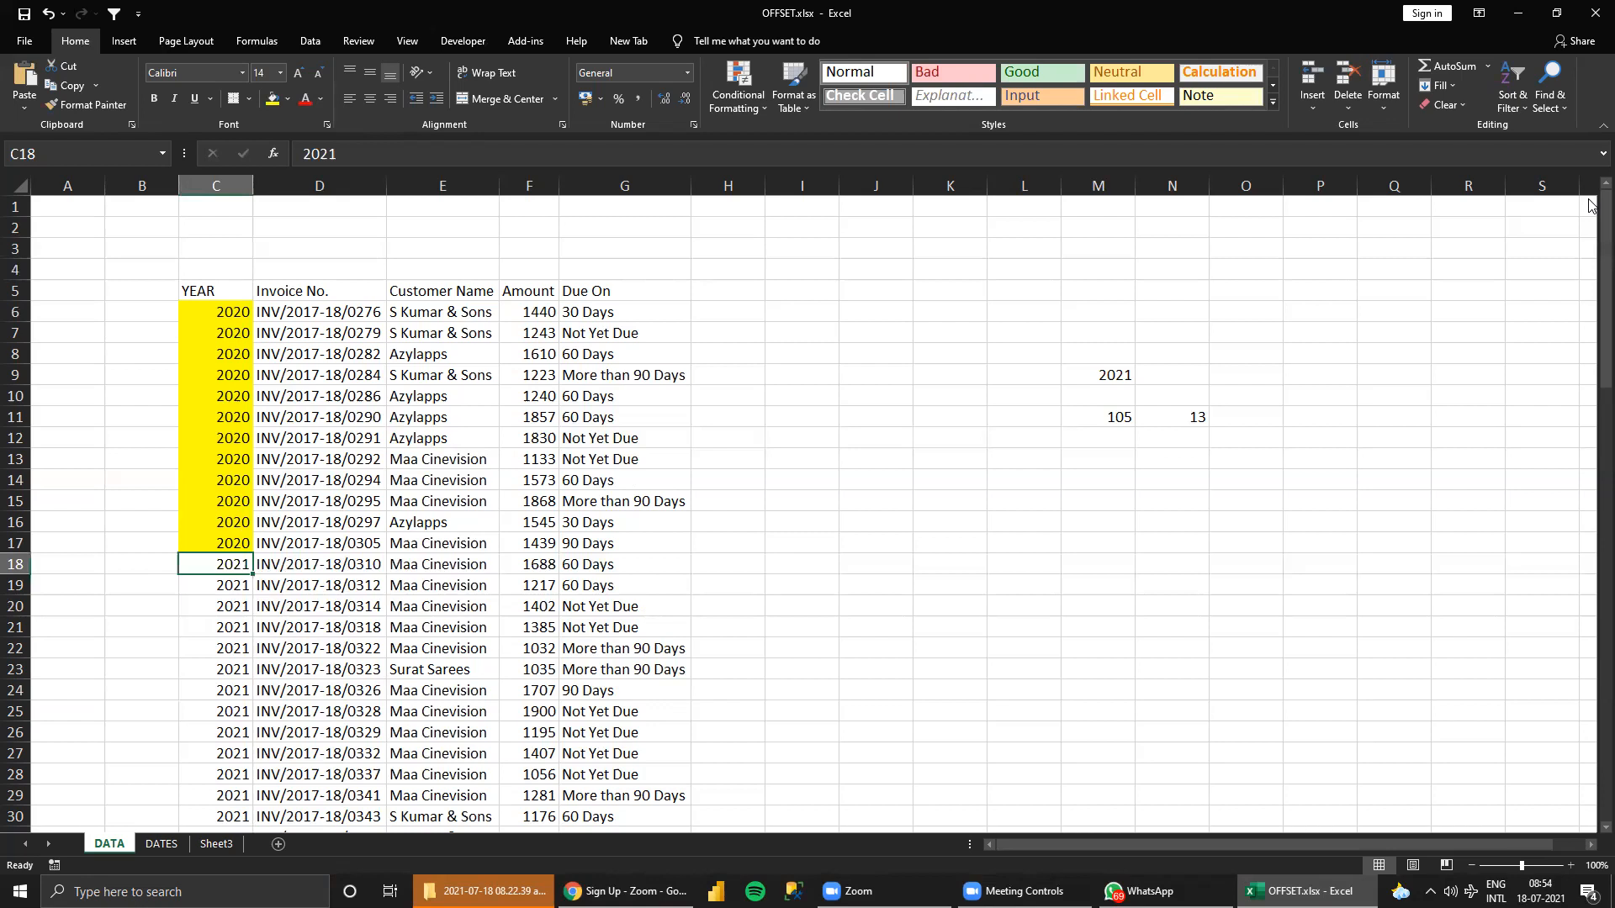
pyautogui.write('2020')
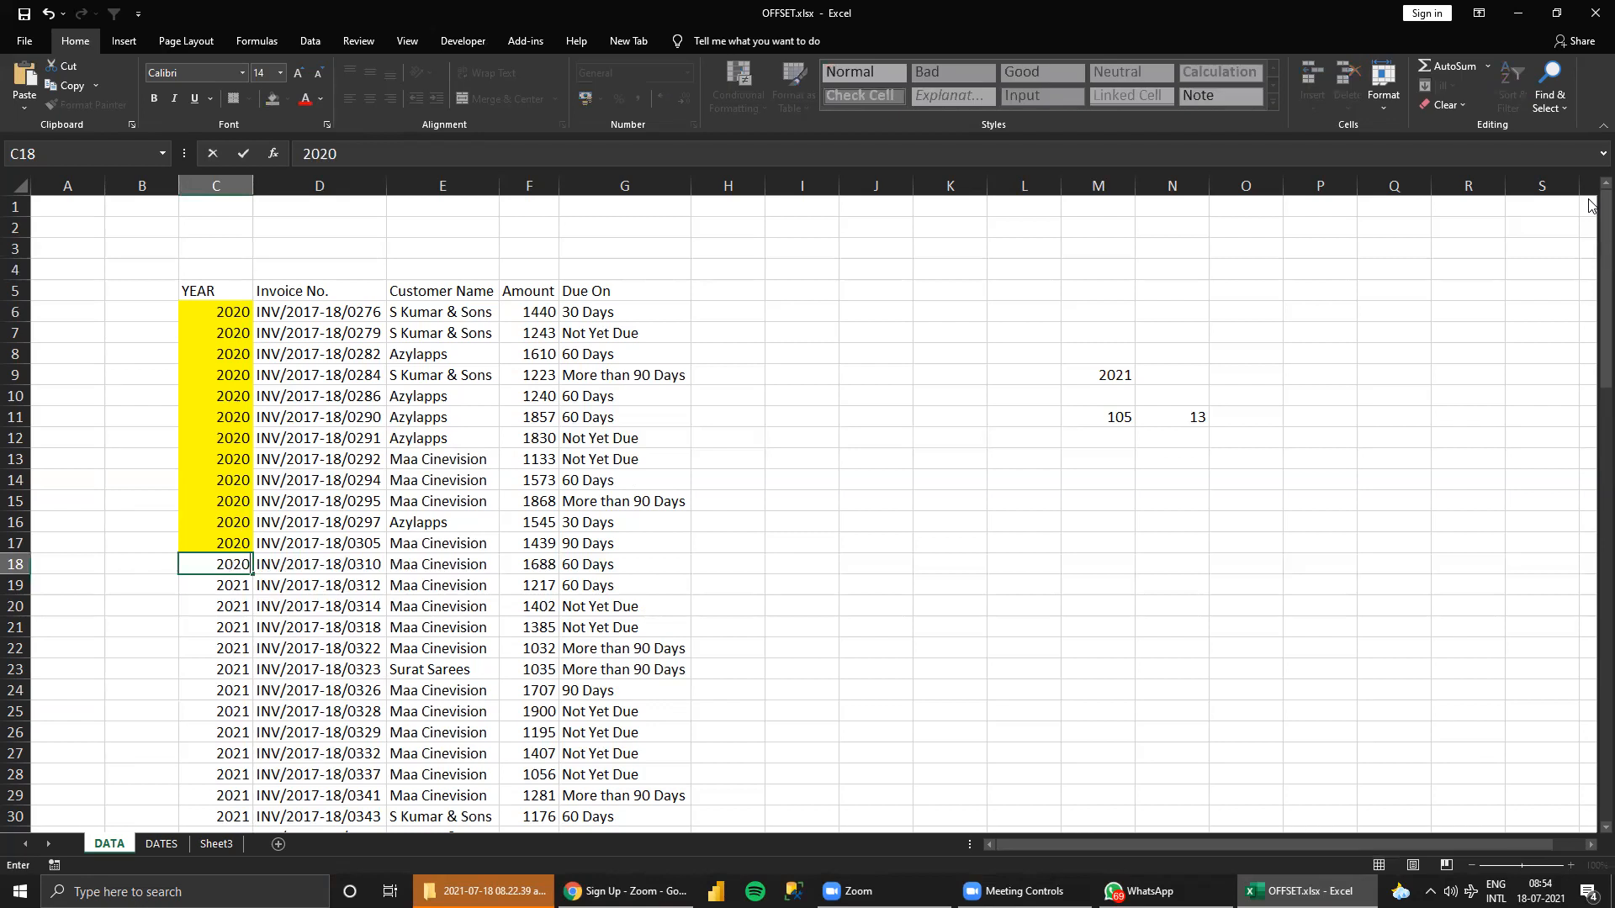
pyautogui.press('Return')
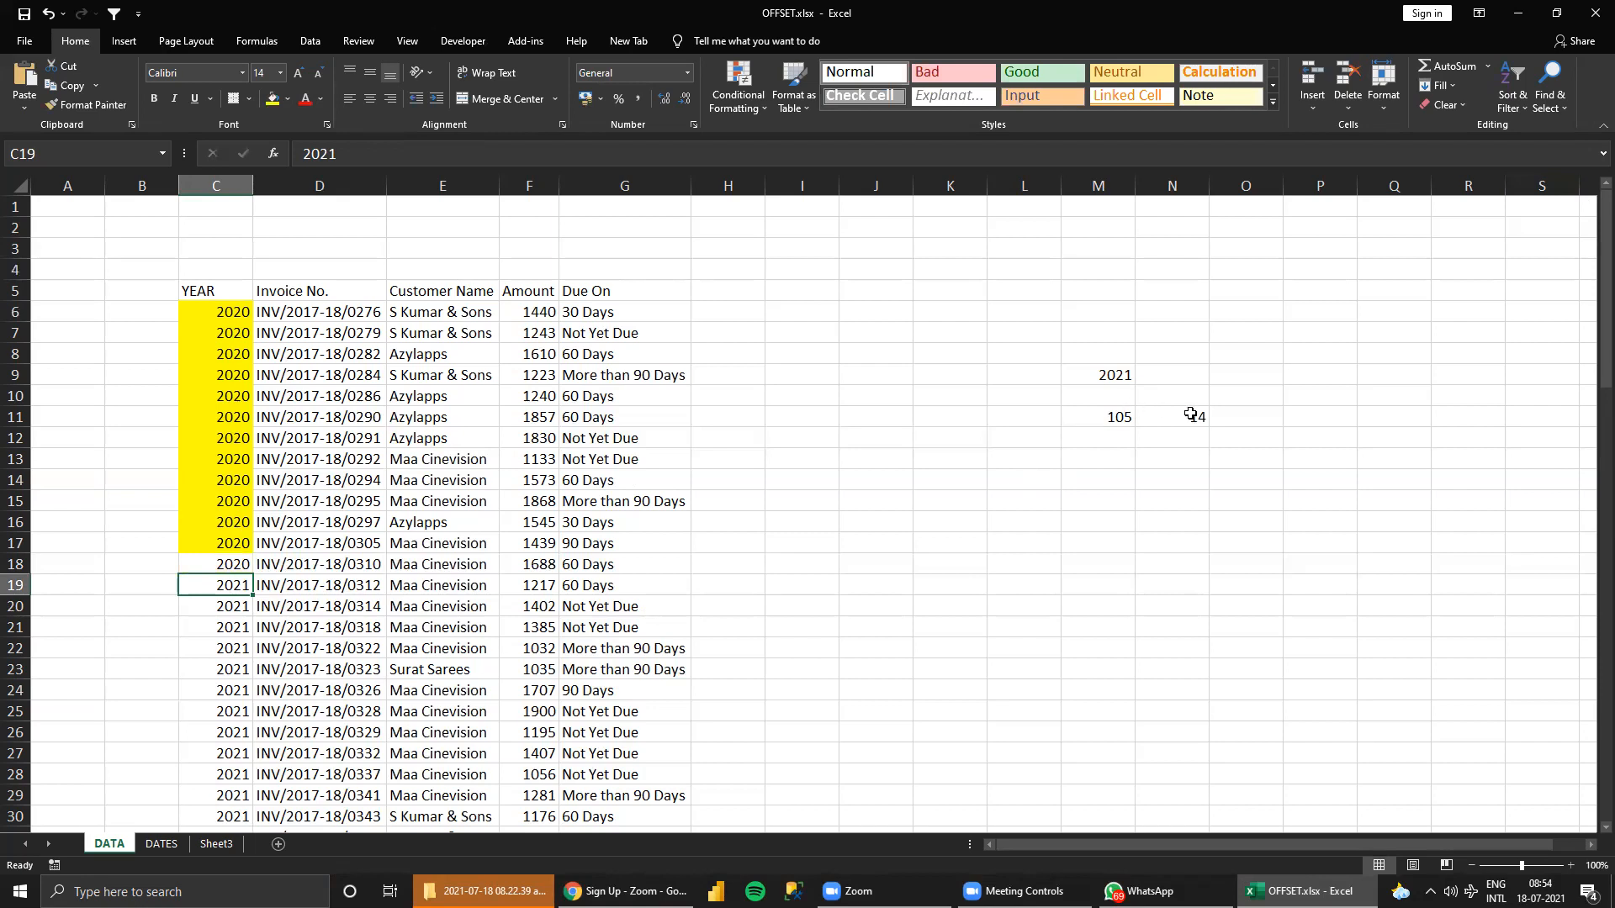
# Check the M11 COUNTA result against the 2021 rows and inspect the height argument of its OFFSET formula.
pyautogui.click(1124, 417)
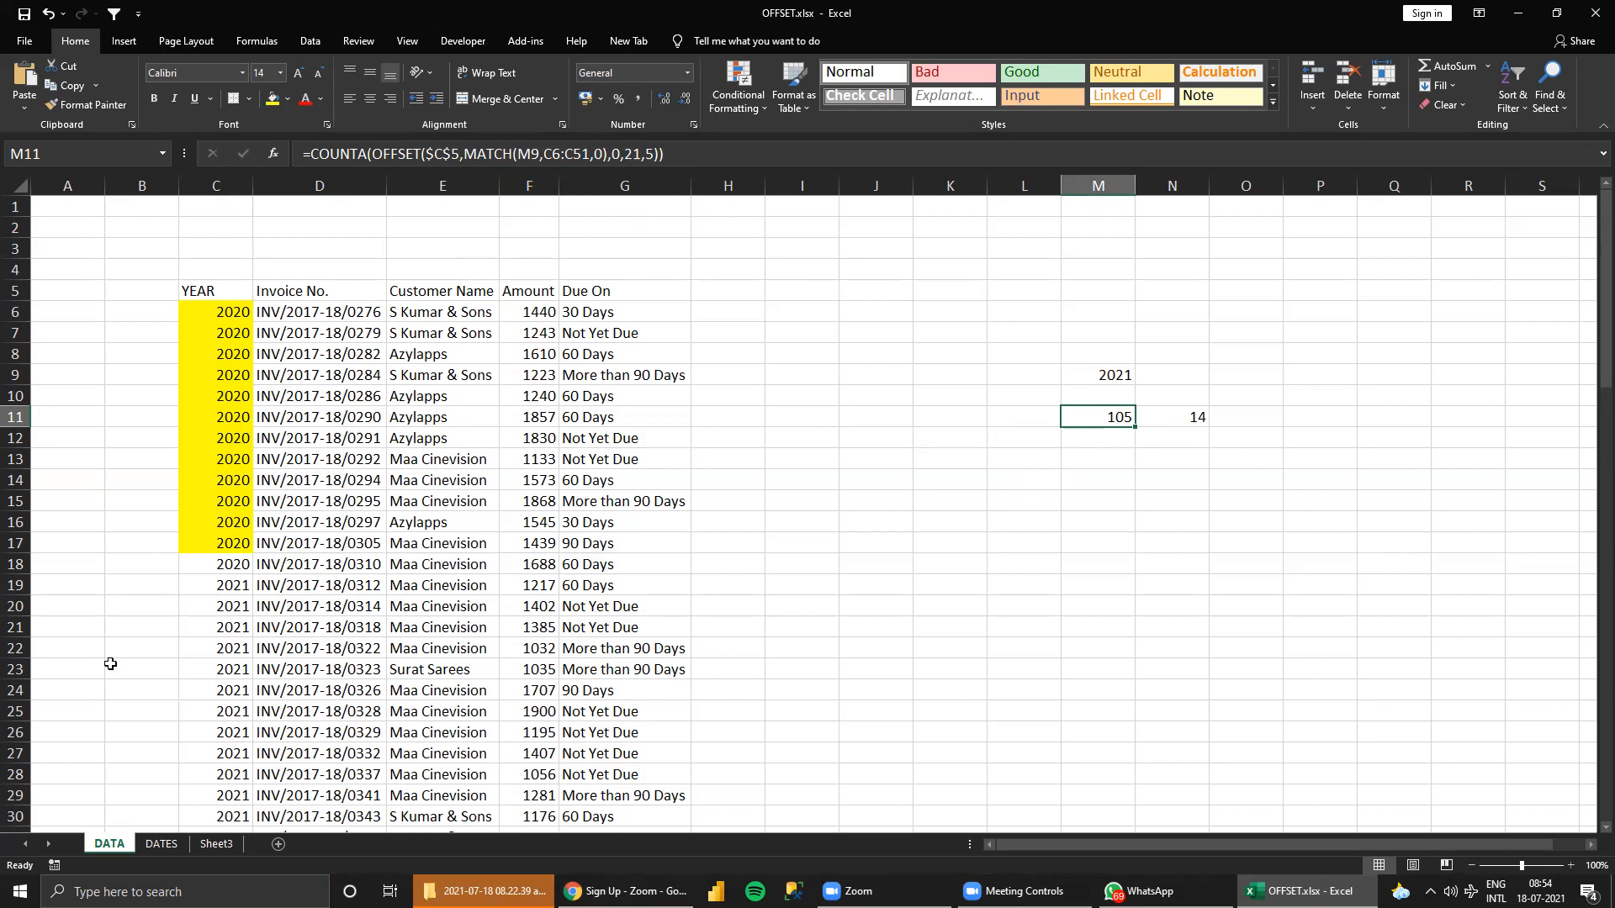
pyautogui.moveTo(232, 605); pyautogui.dragTo(238, 670)
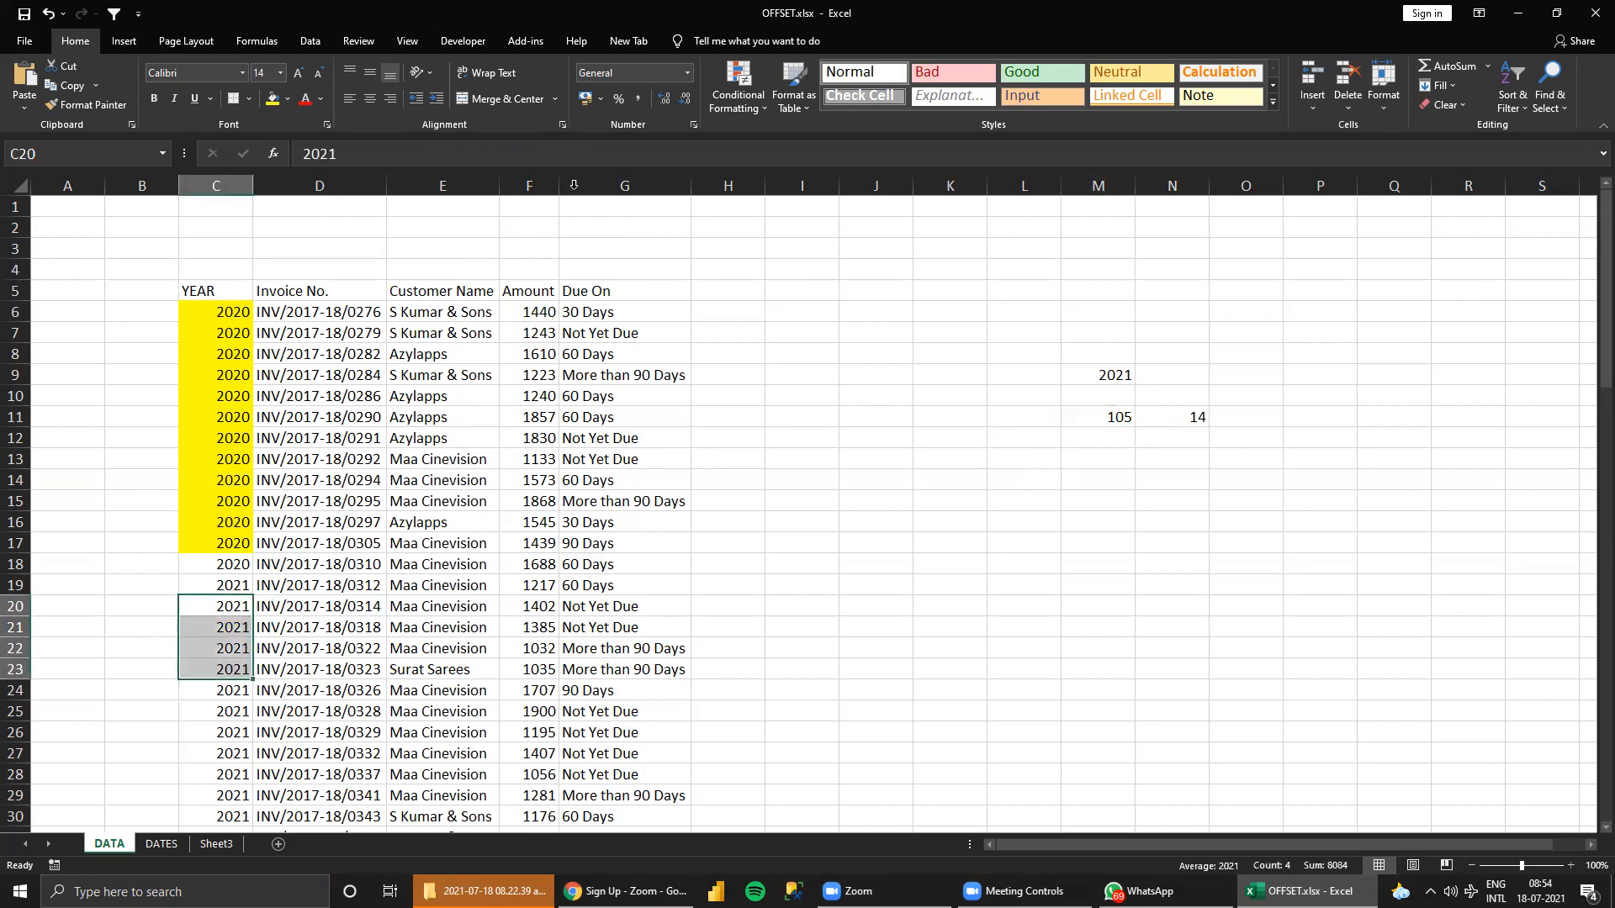
pyautogui.click(1131, 417)
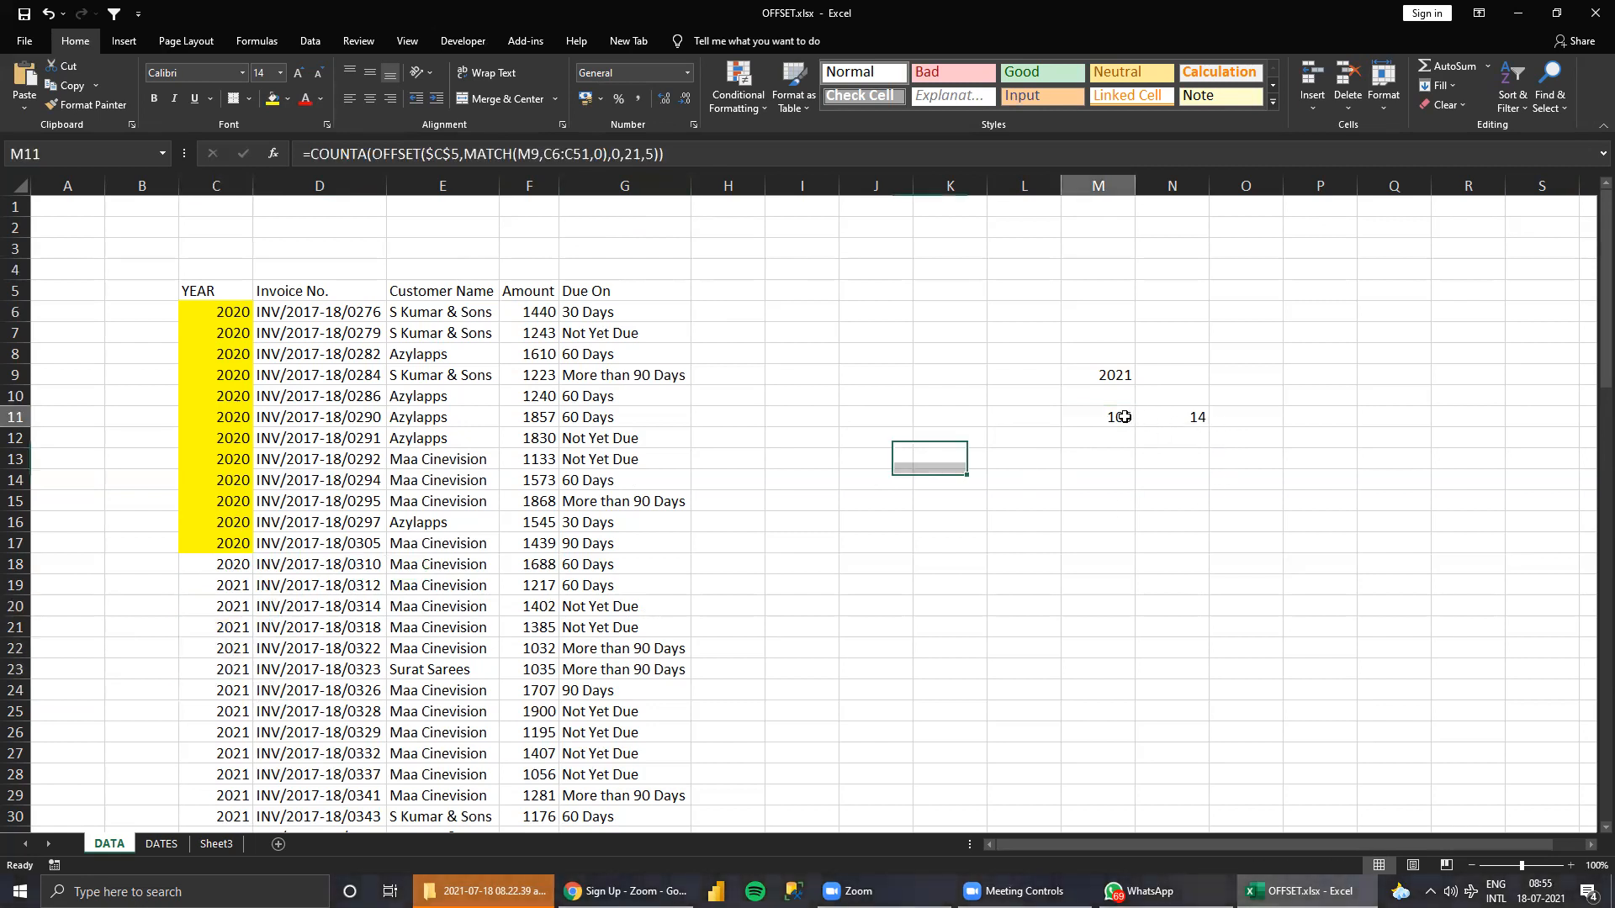
pyautogui.click(635, 156)
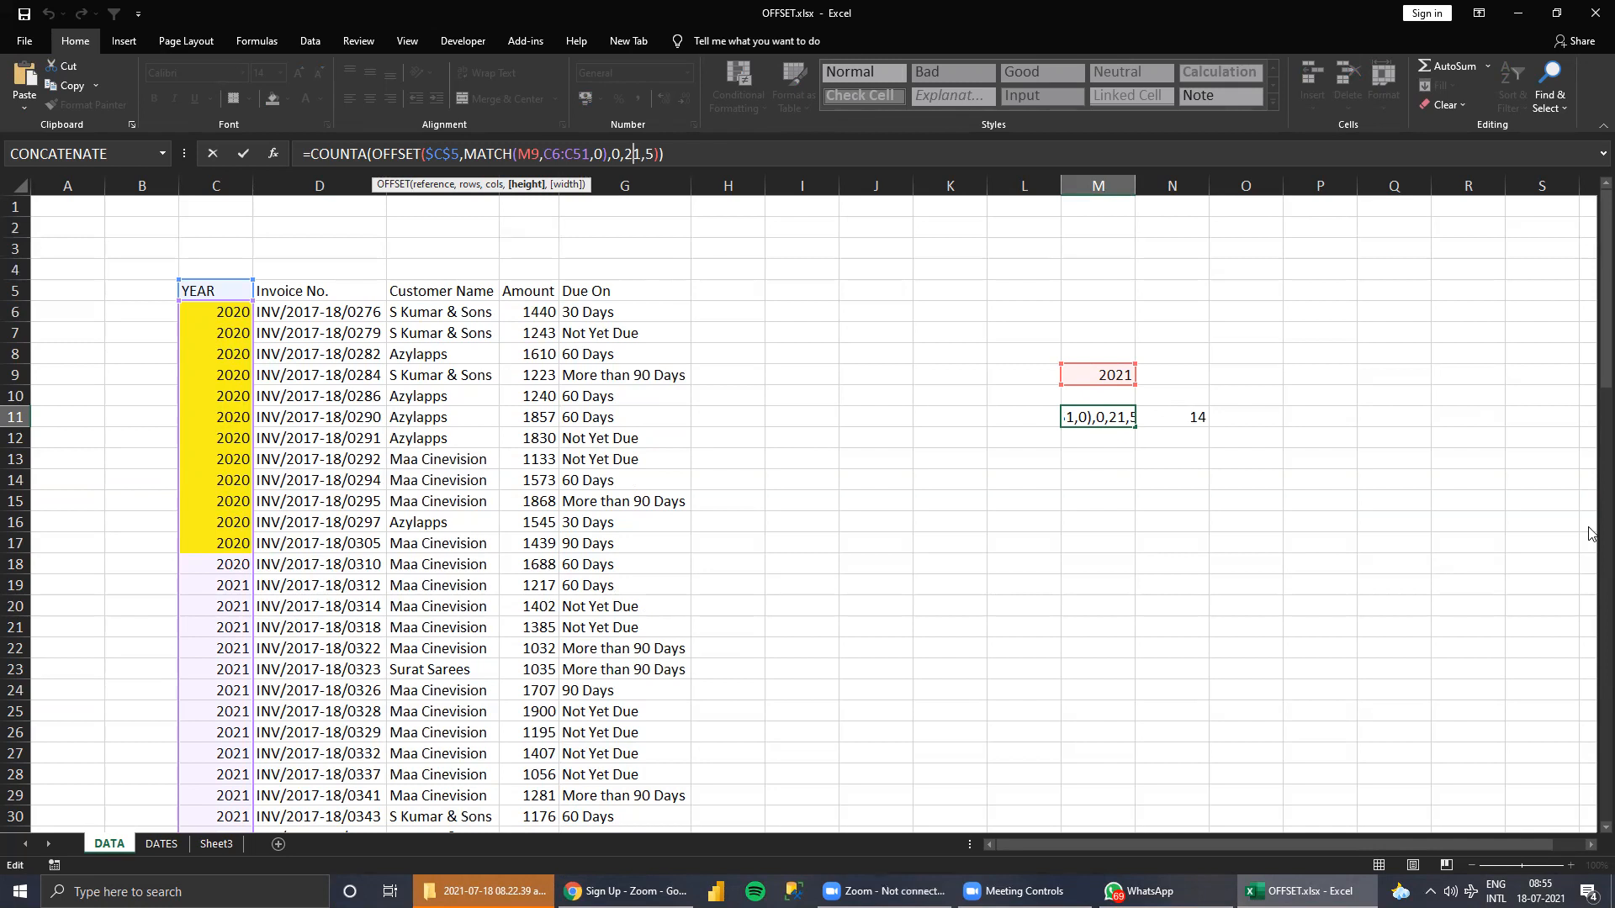
pyautogui.hotkey('ctrl', 'Return')
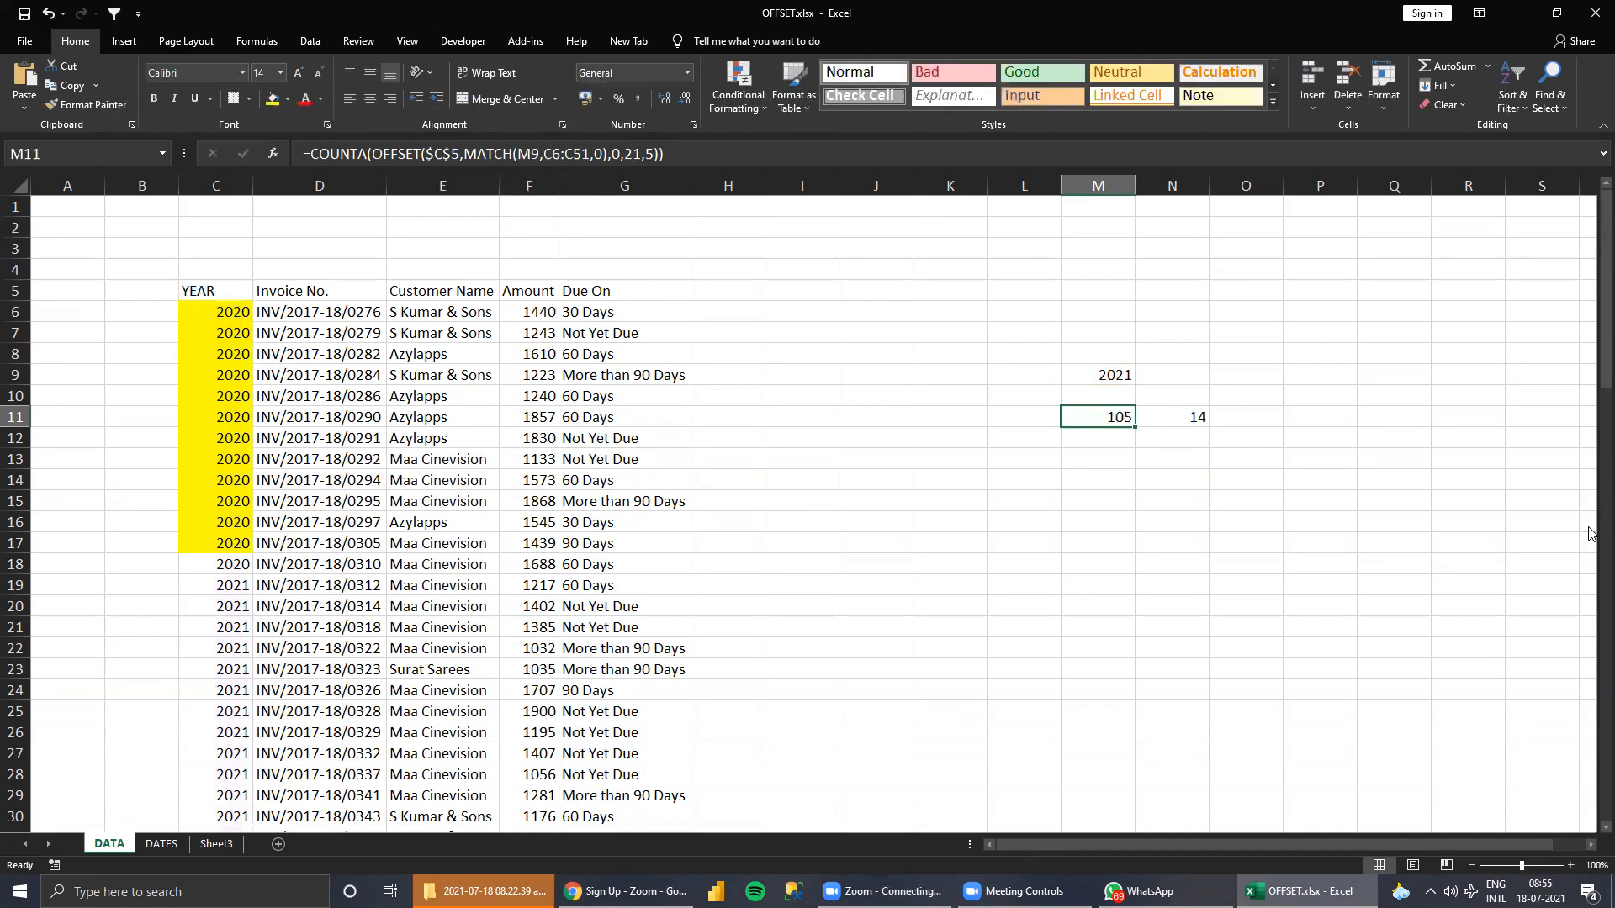
# Enter =COUNTIF(C:C,M9) in L11 to count the rows belonging to the lookup year.
pyautogui.press('Left')
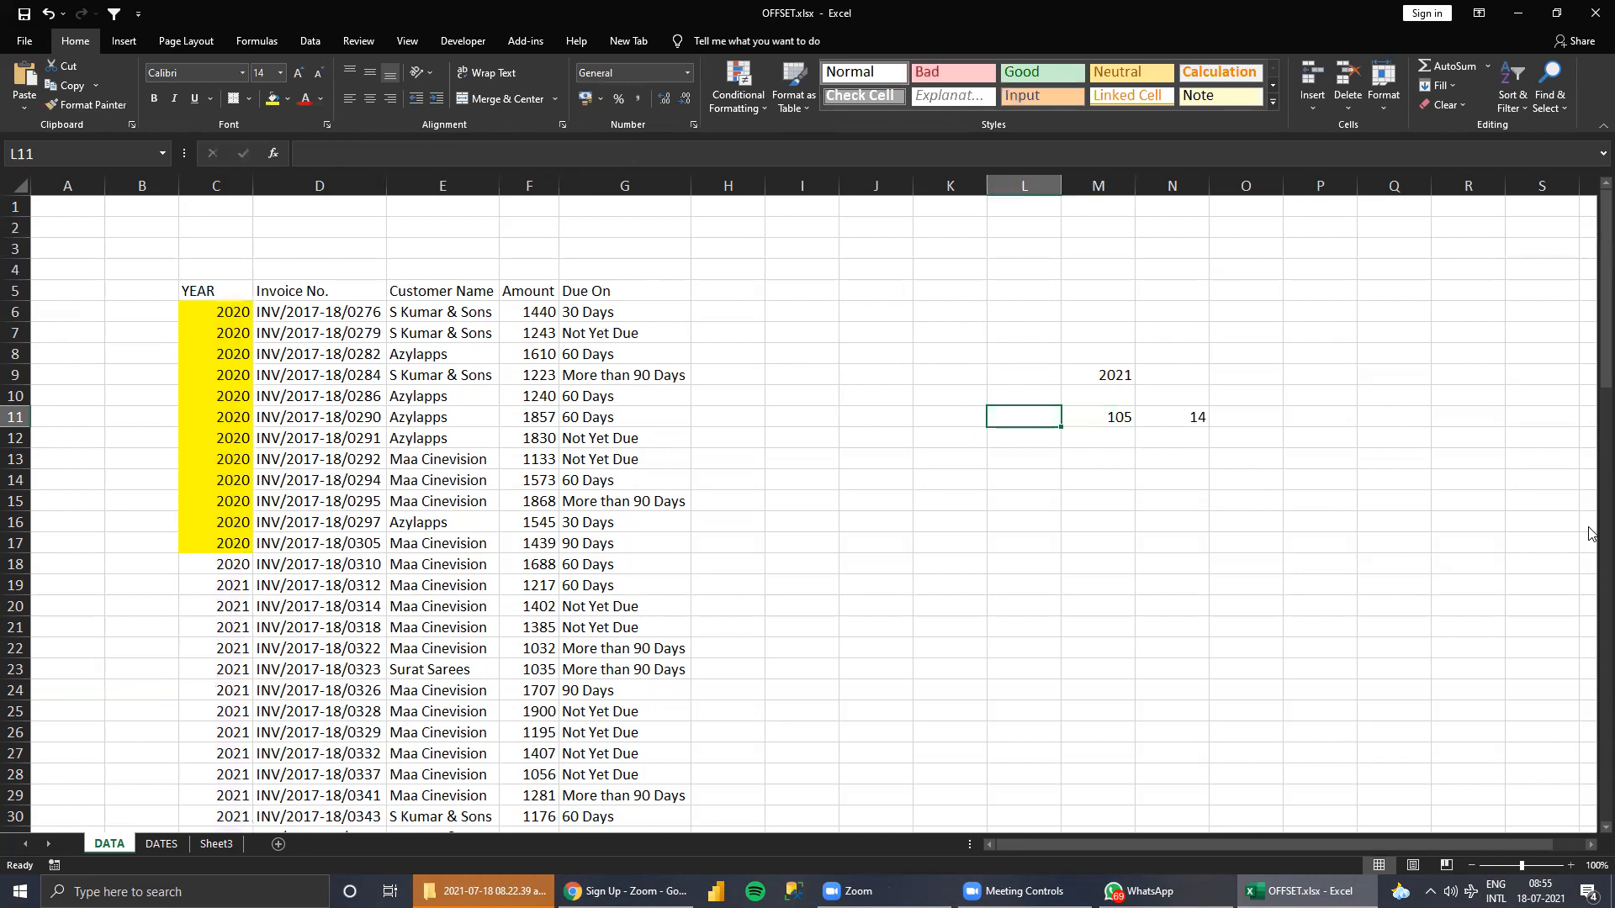
pyautogui.write('=CON')
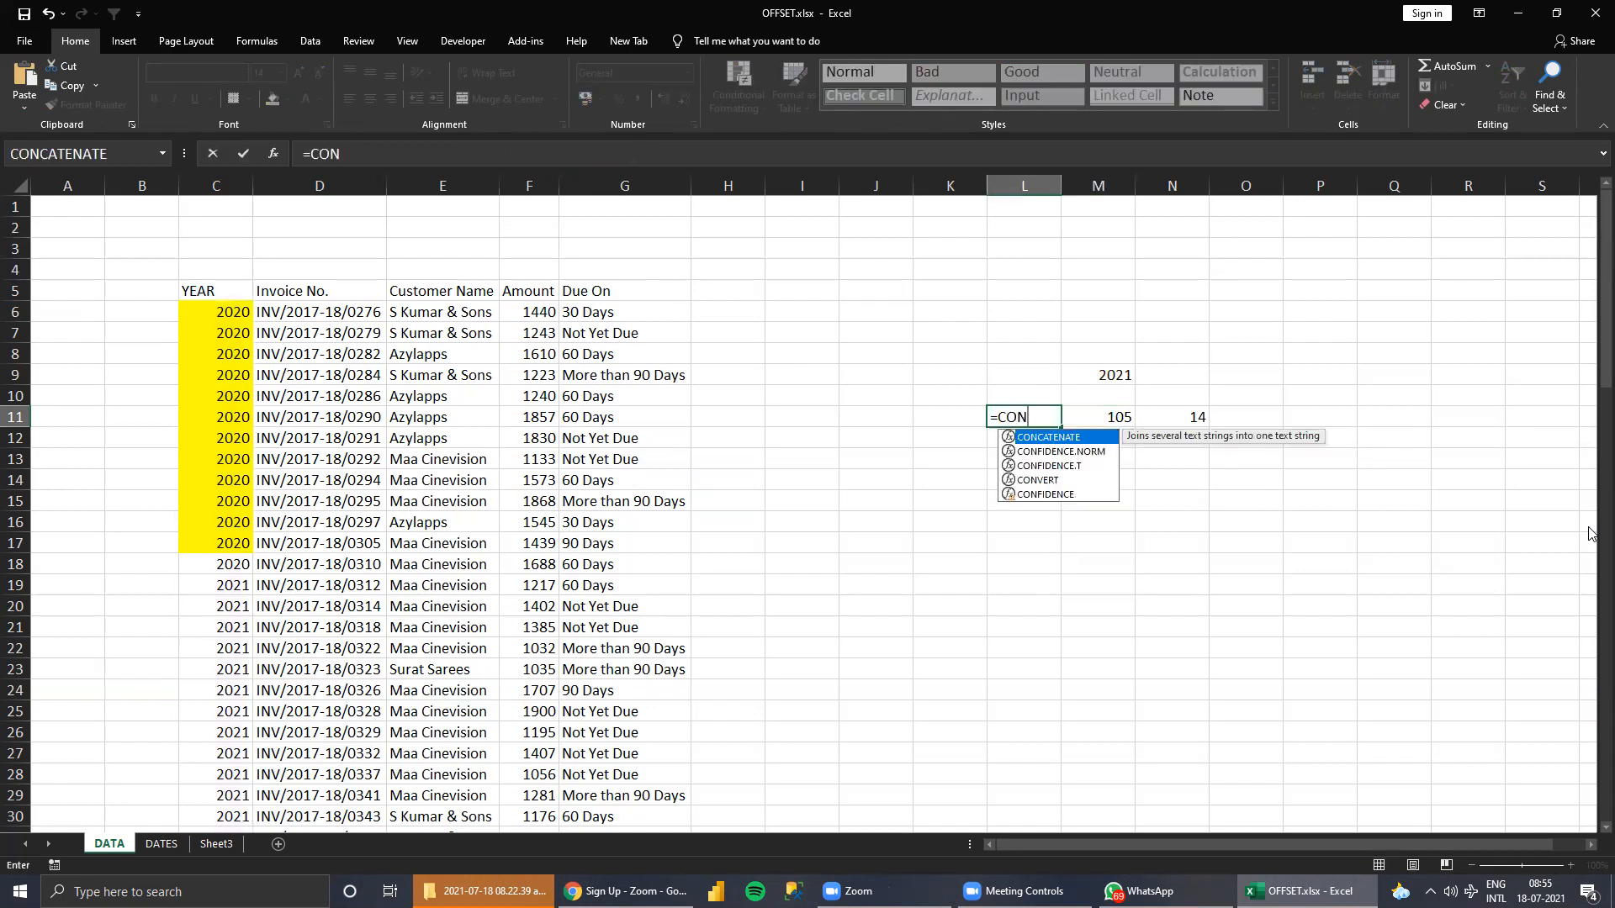
pyautogui.write('U')
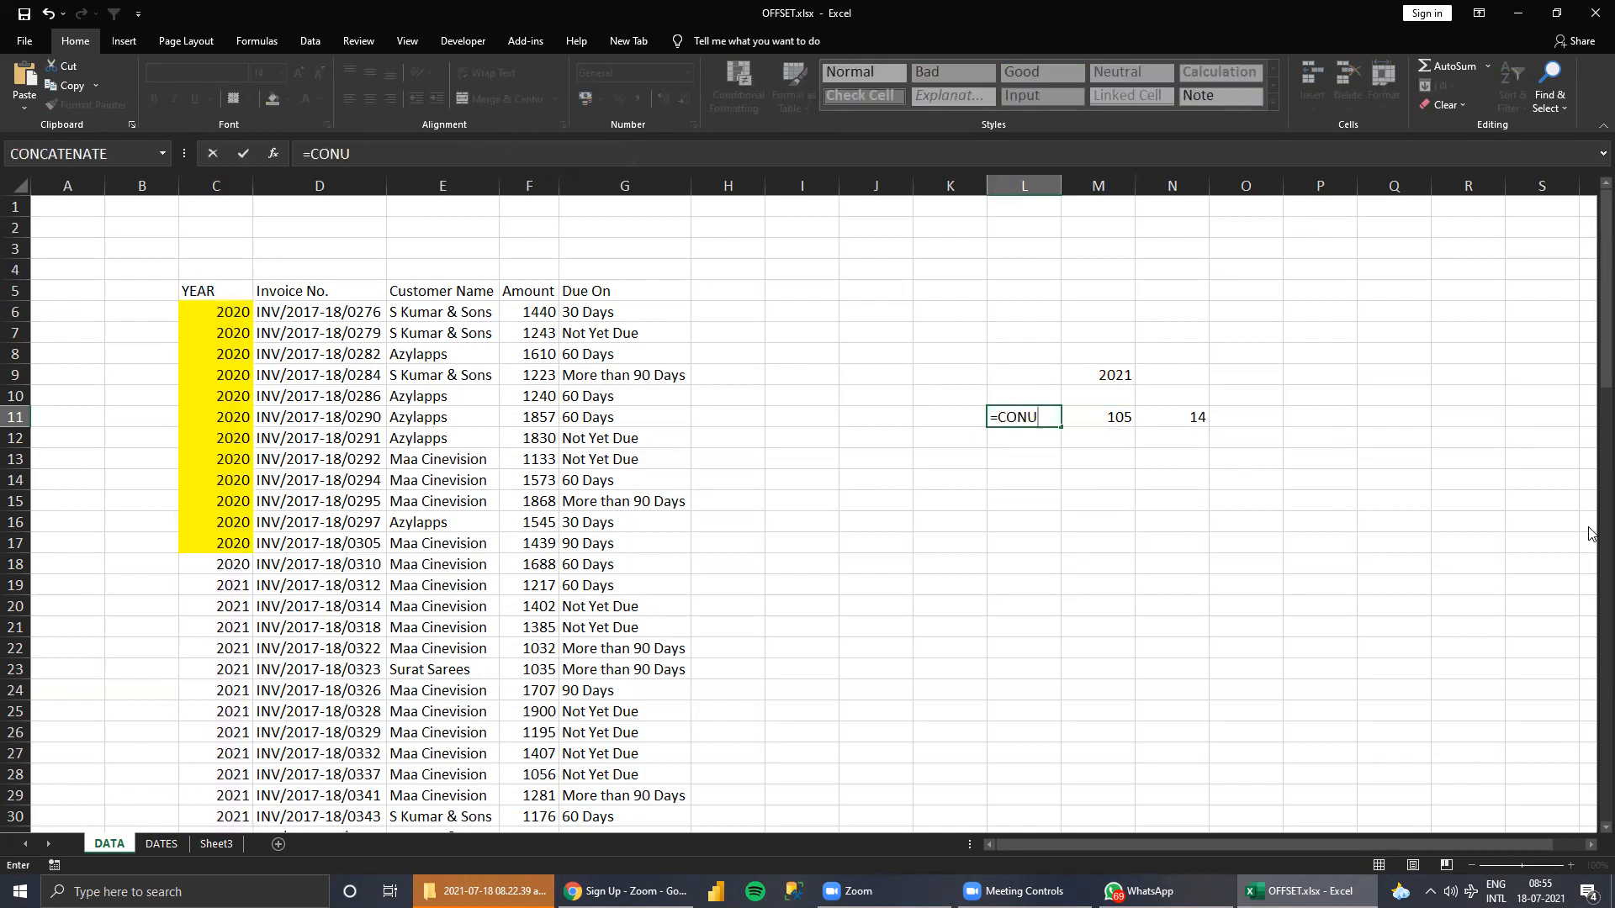
pyautogui.press('BackSpace')
pyautogui.press('BackSpace')
pyautogui.write('UNTIF(')
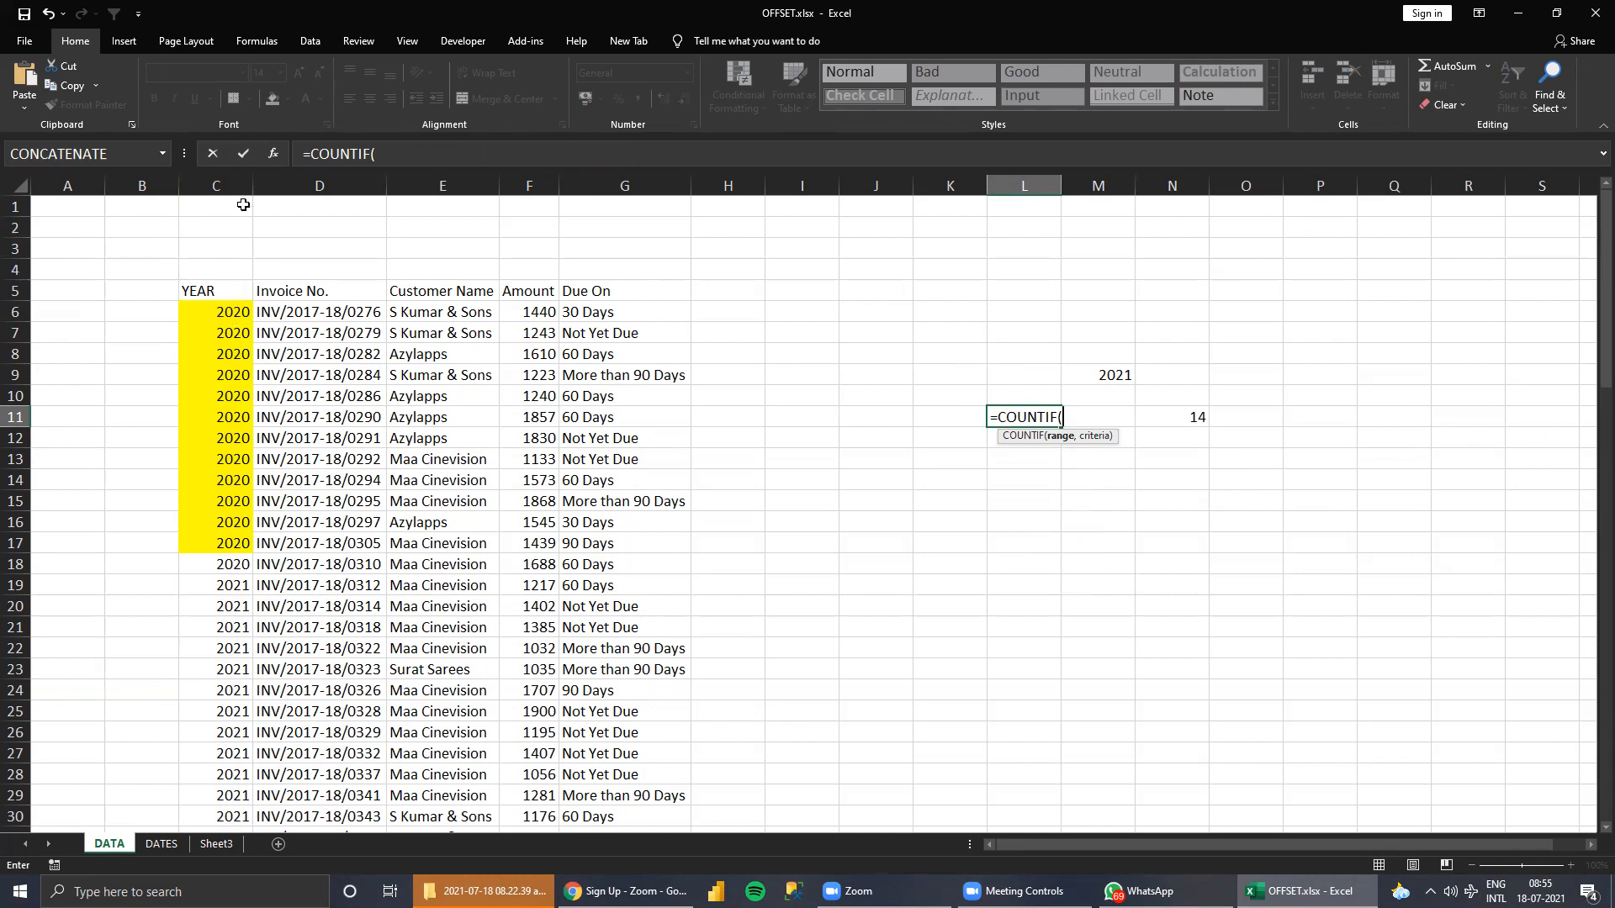
pyautogui.click(221, 184)
pyautogui.write(',')
pyautogui.click(1092, 372)
pyautogui.press('Return')
pyautogui.press('Up')
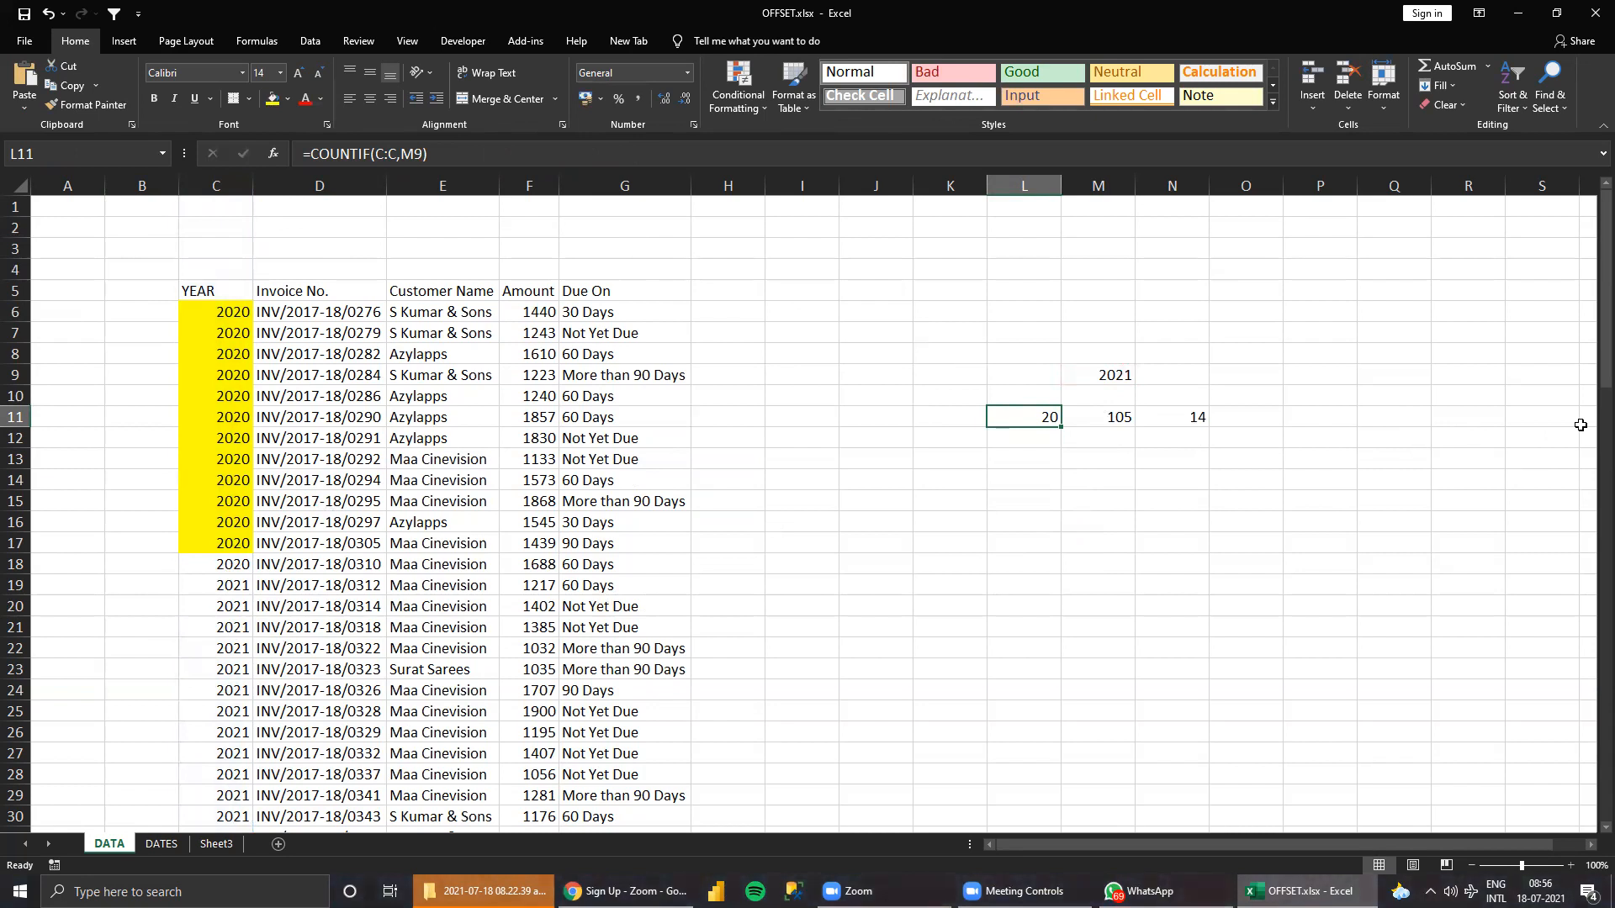
# Replace the fixed height in M11 with L11's COUNTIF expression, giving =COUNTA(OFFSET($C$5,MATCH(M9,C6:C51,0),0,COUNTIF(C:C,M9),5)).
pyautogui.press('F2')
pyautogui.hotkey('ctrl', 'shift', 'Left')
pyautogui.hotkey('ctrl', 'shift', 'Left')
pyautogui.hotkey('ctrl', 'shift', 'Left')
pyautogui.hotkey('ctrl', 'shift', 'Left')
pyautogui.hotkey('ctrl', 'shift', 'Left')
pyautogui.hotkey('ctrl', 'c')
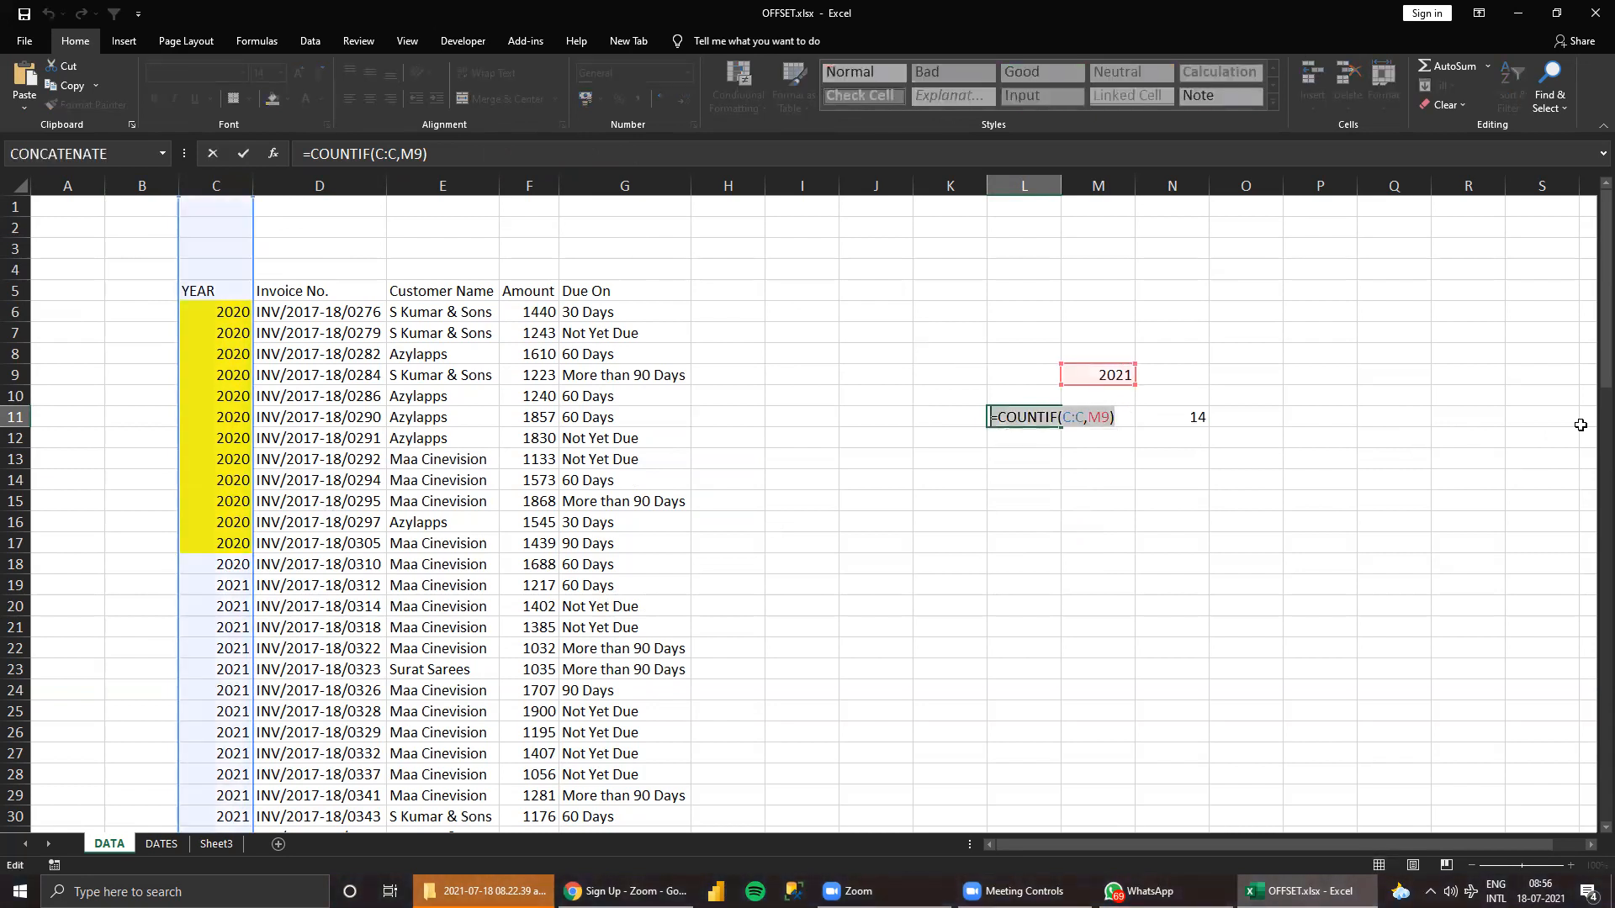
pyautogui.press('Escape')
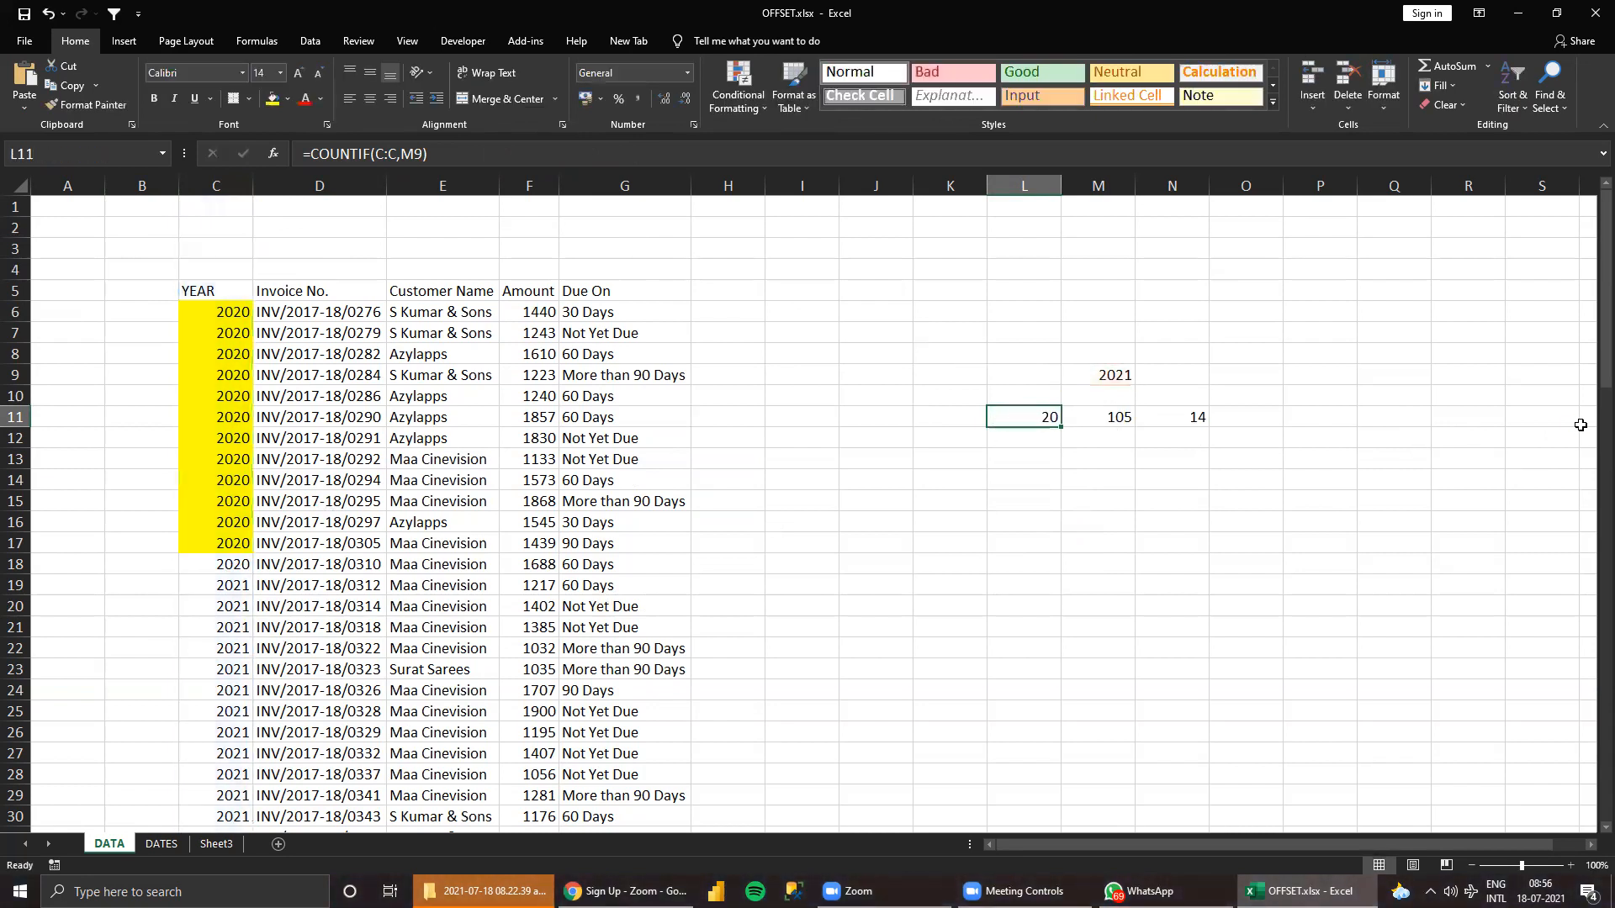
pyautogui.press('Right')
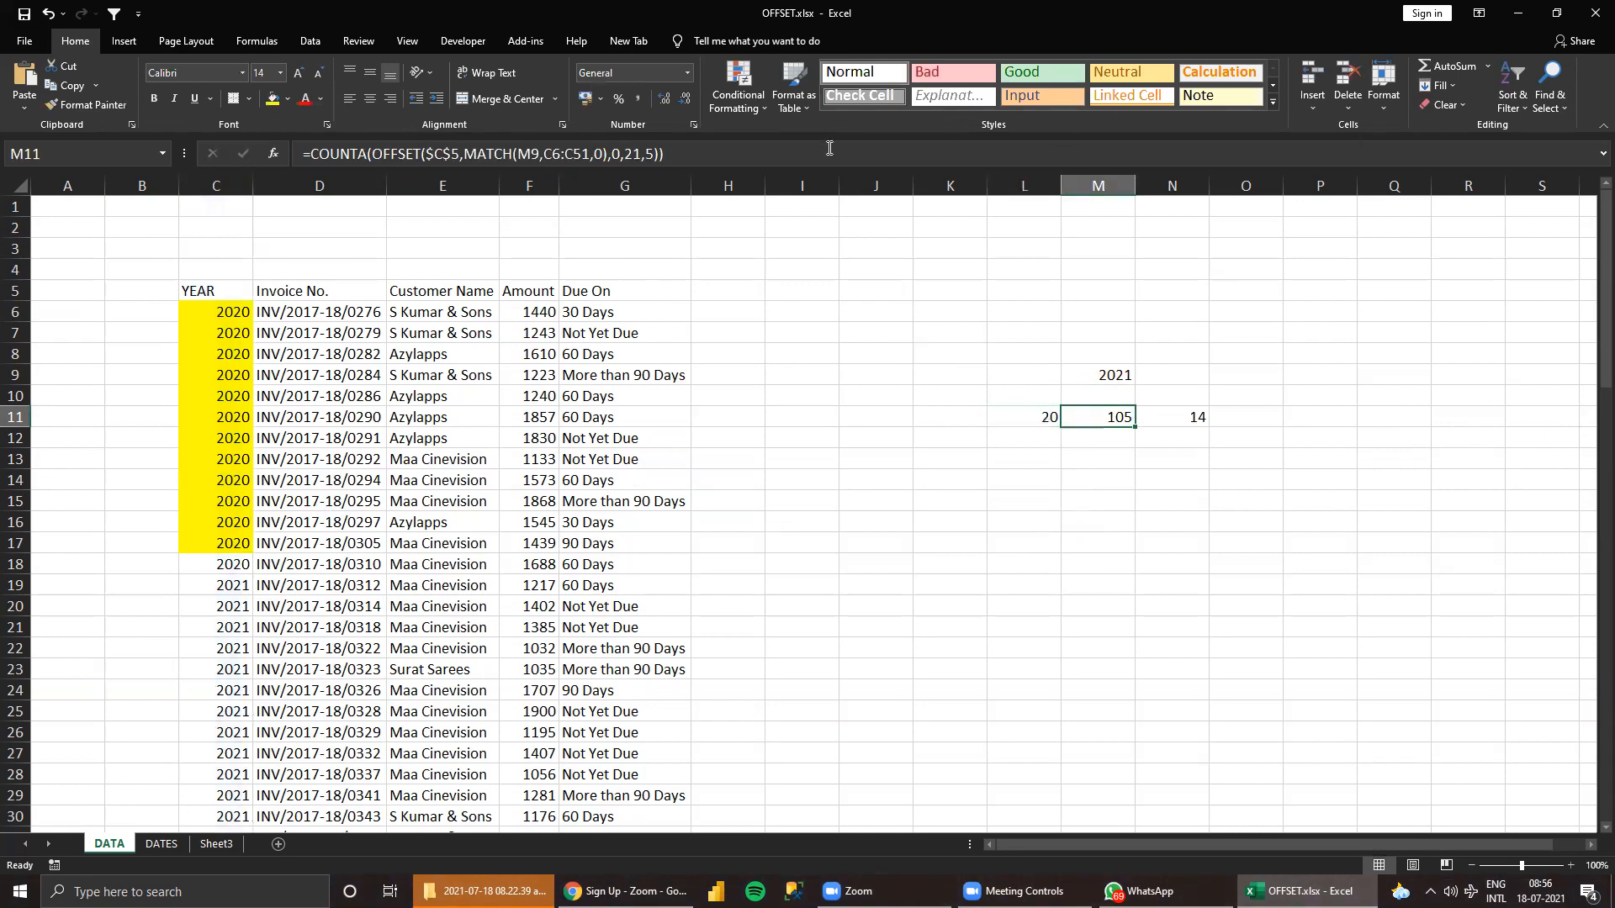
pyautogui.click(642, 153)
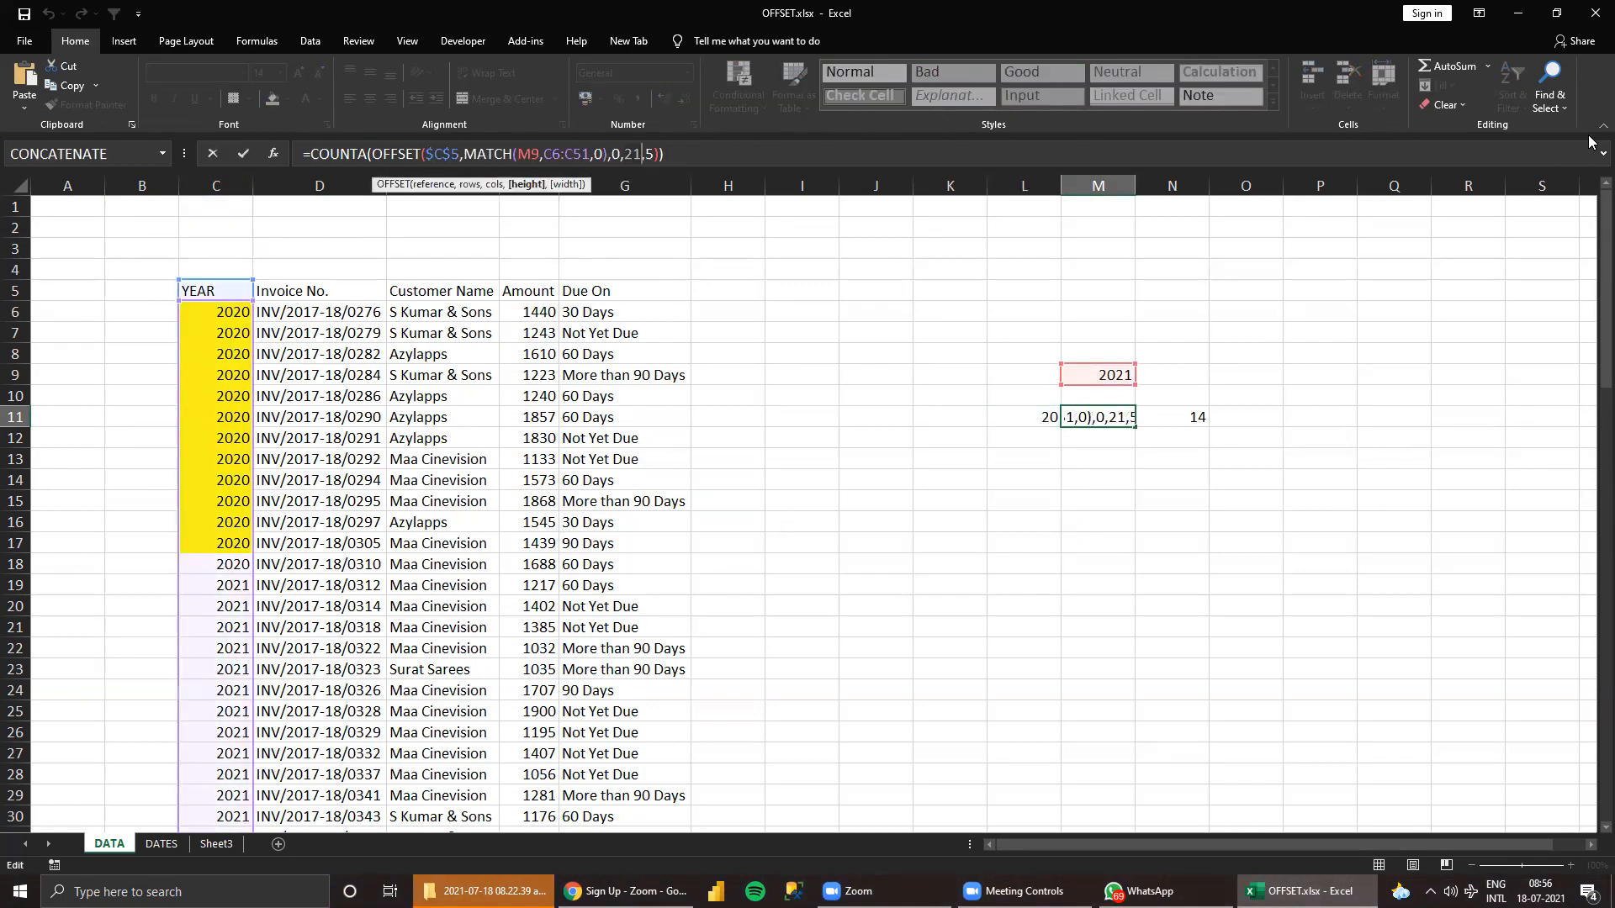
pyautogui.press('BackSpace')
pyautogui.press('BackSpace')
pyautogui.hotkey('ctrl', 'v')
pyautogui.press('Return')
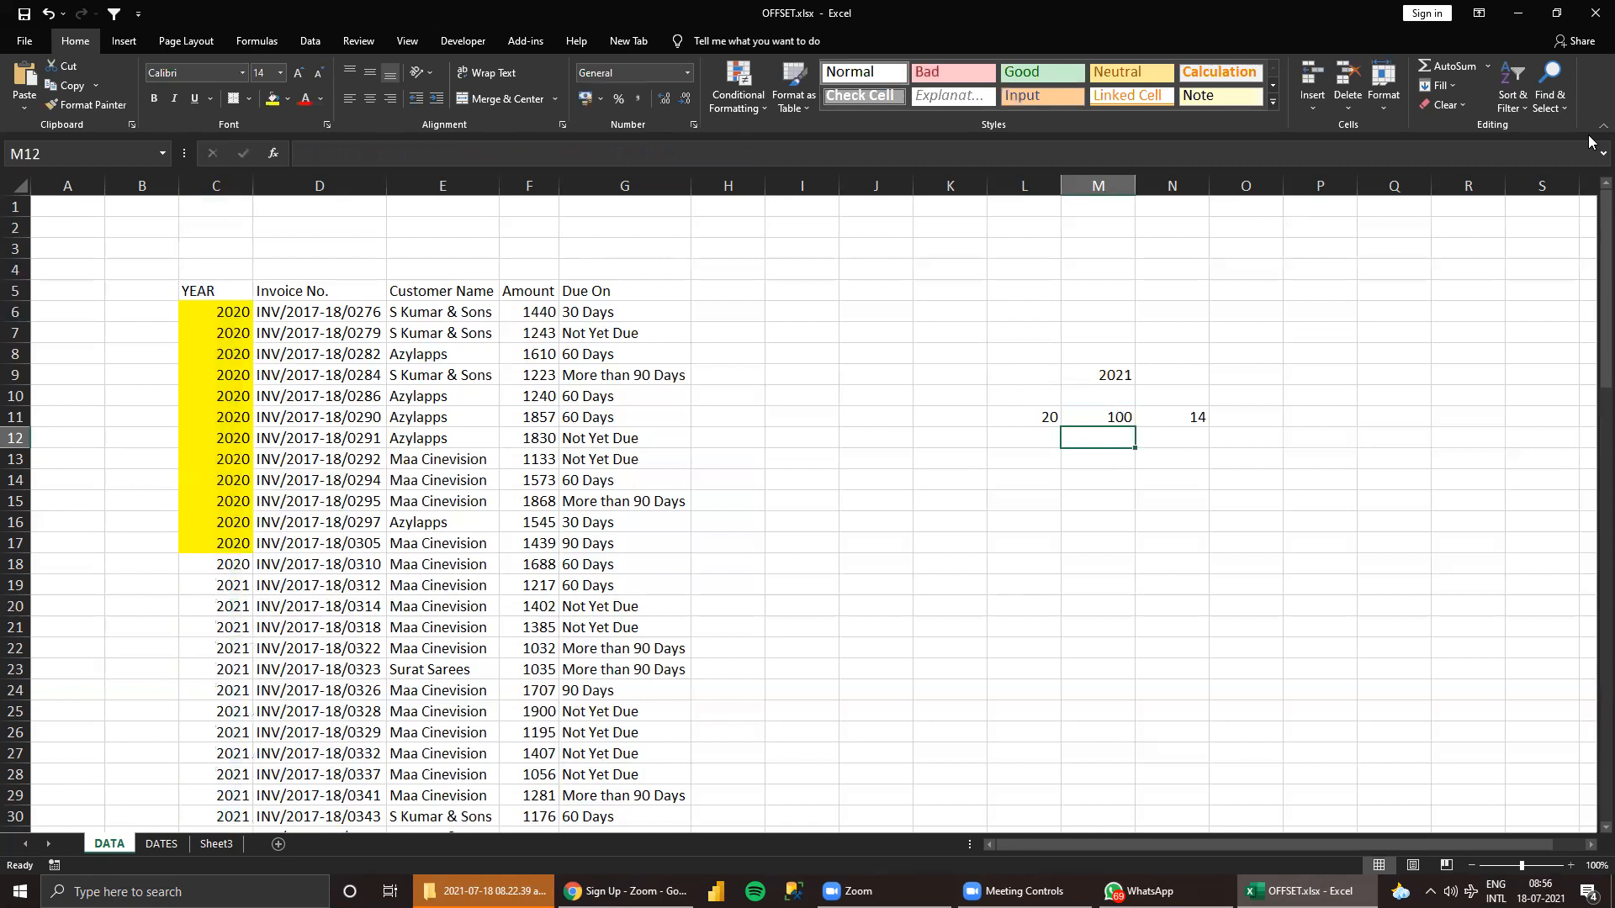
pyautogui.press('Up')
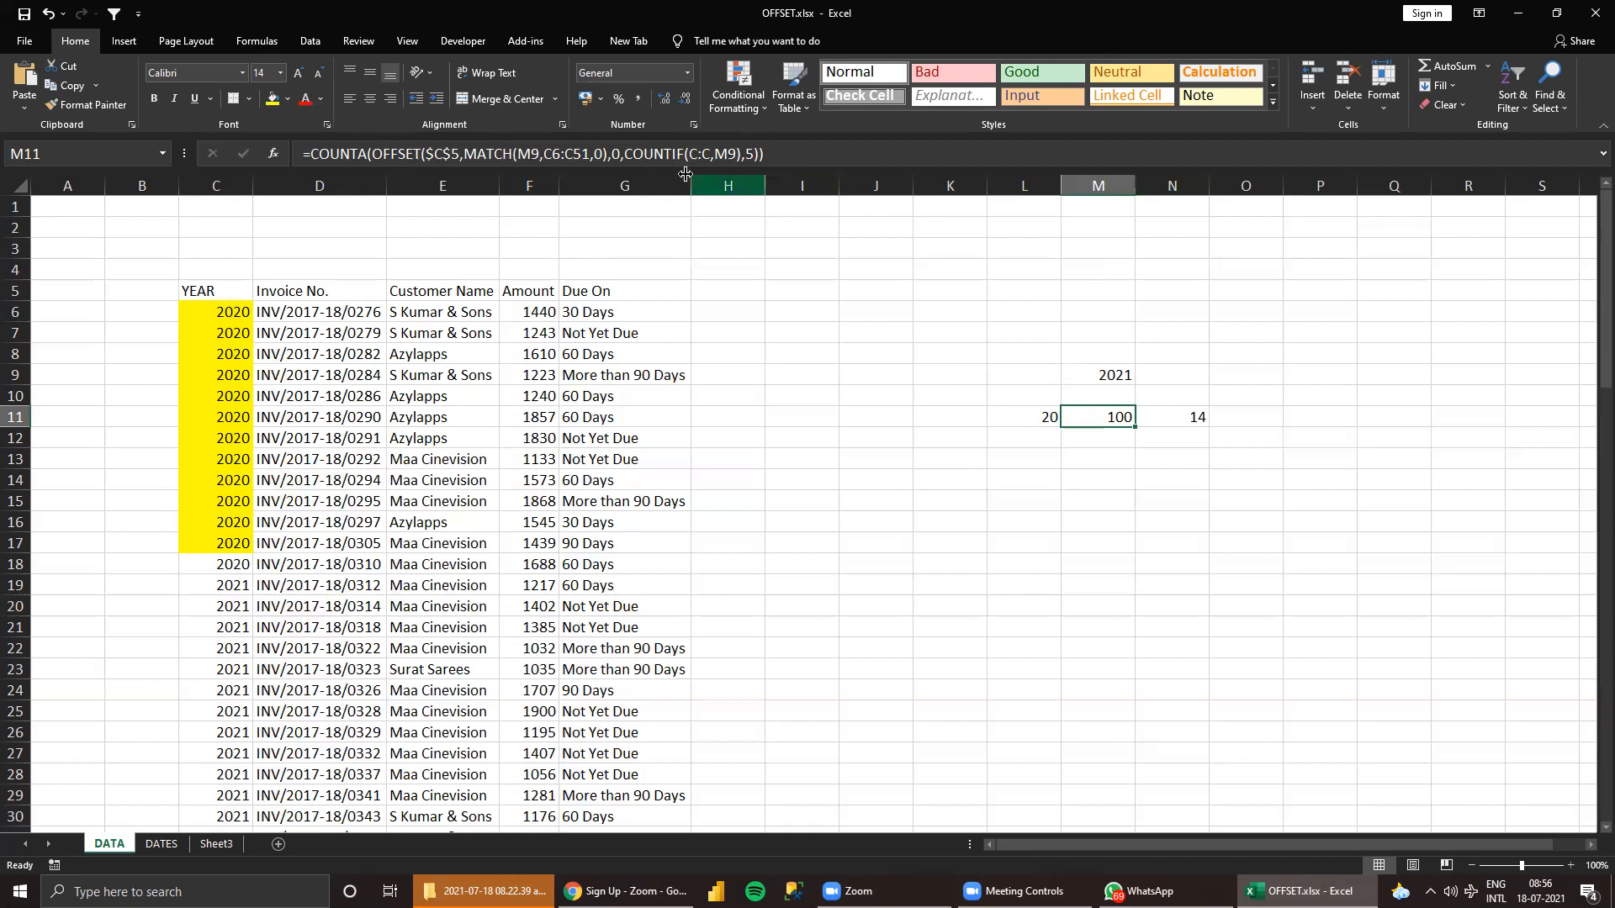
# Review the invoice table from the YEAR header in C5 as the reference range for the OFFSET formula.
pyautogui.moveTo(217, 290); pyautogui.dragTo(599, 647)
pyautogui.click(860, 513)
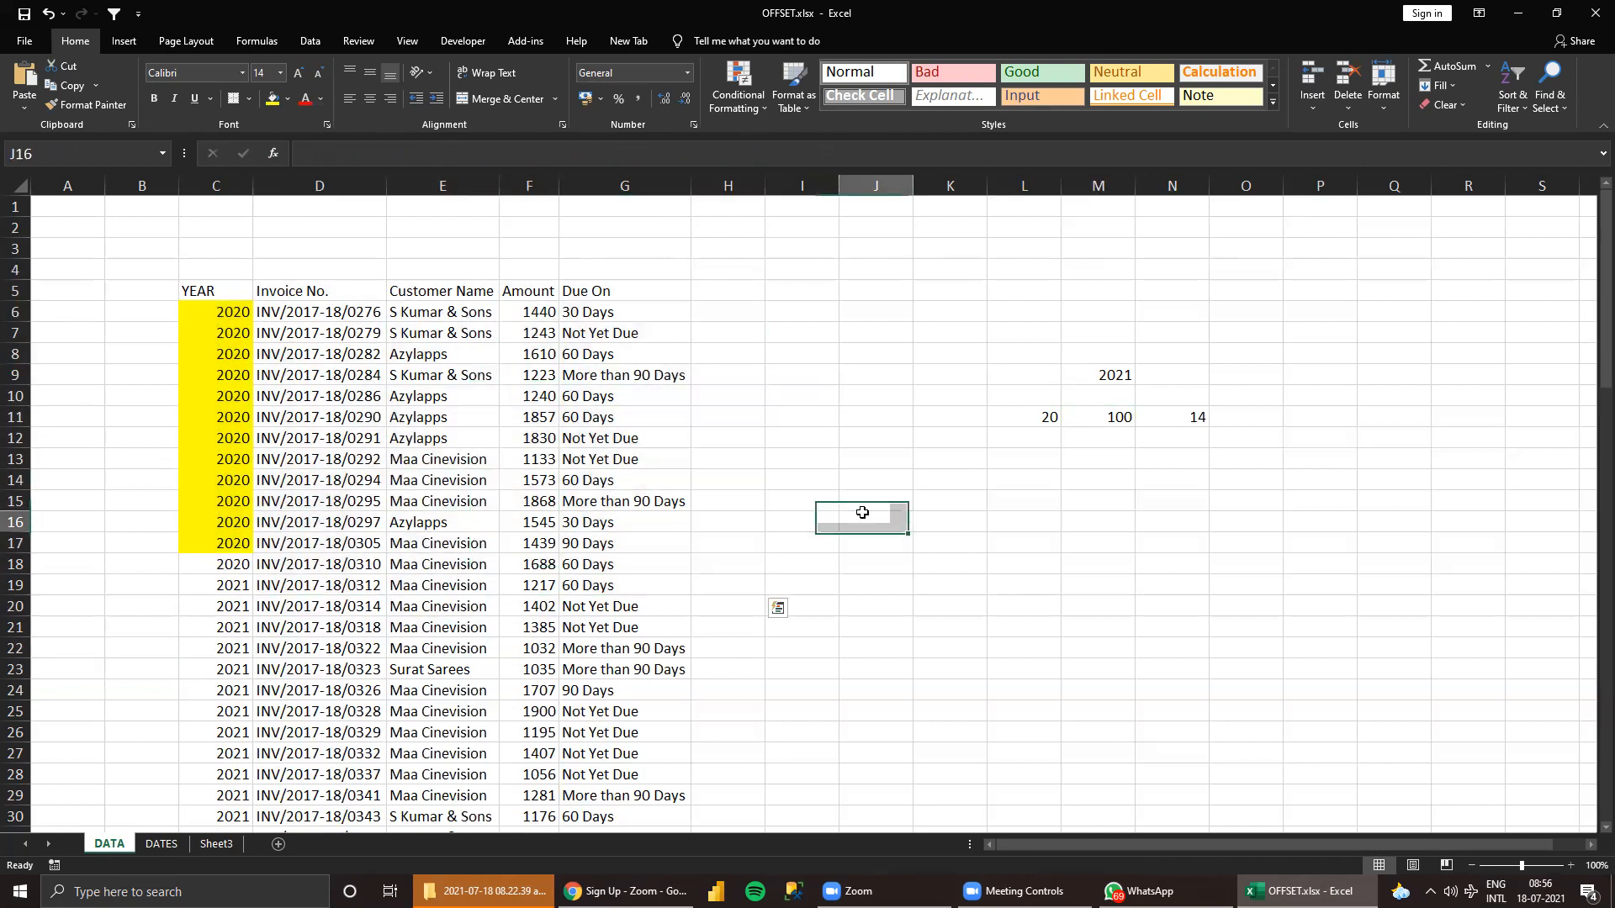
pyautogui.click(193, 291)
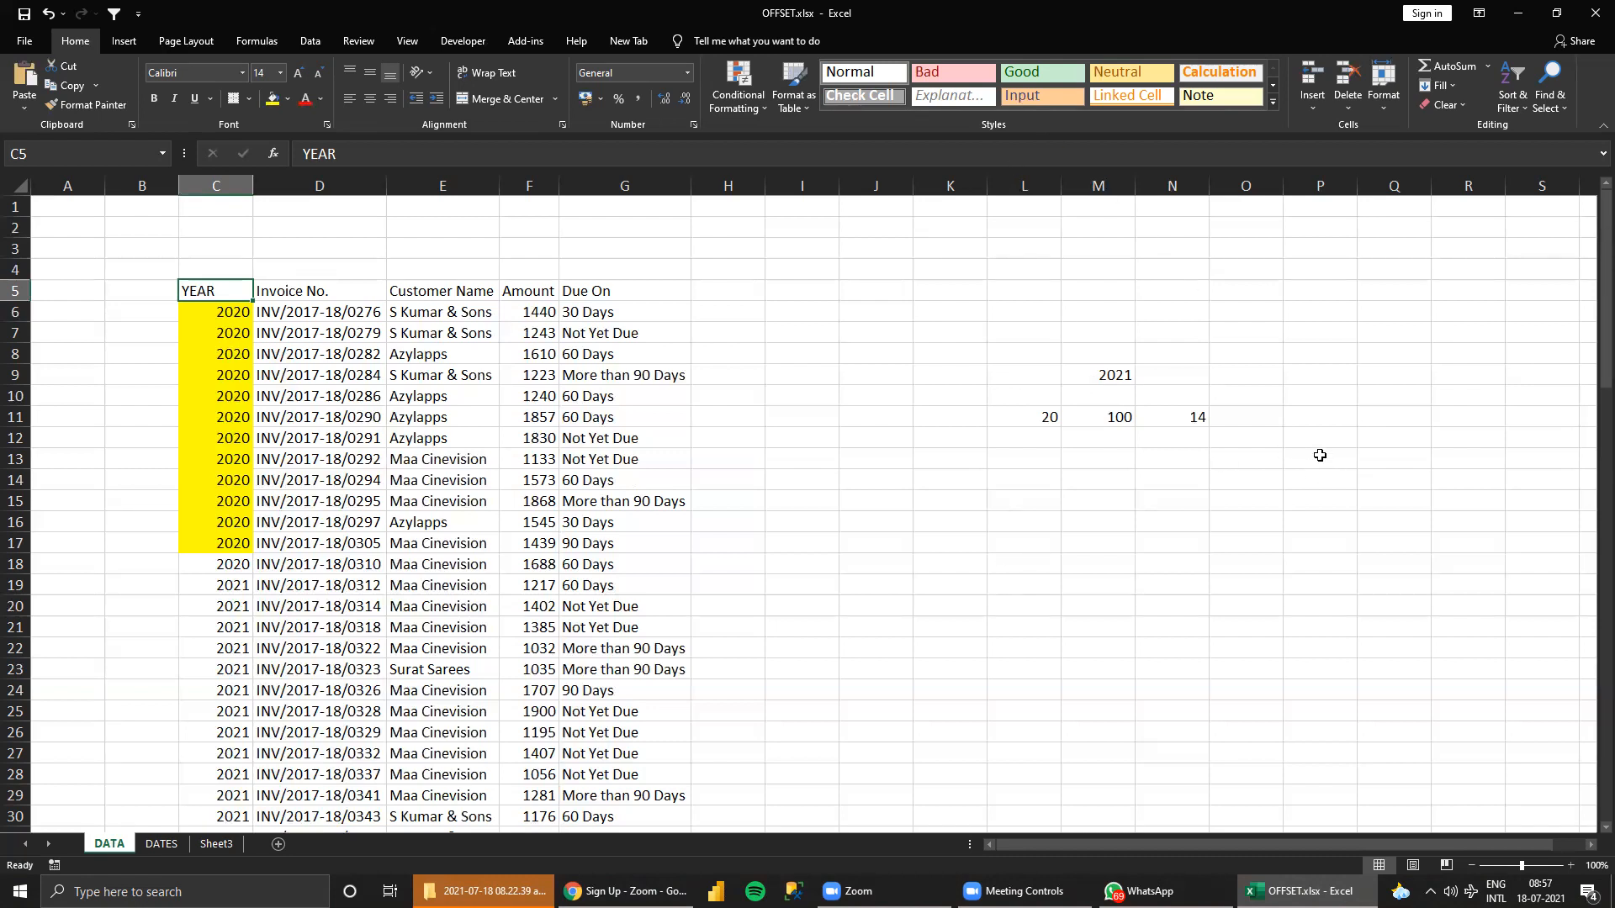
pyautogui.moveTo(234, 290); pyautogui.dragTo(744, 649)
pyautogui.click(911, 446)
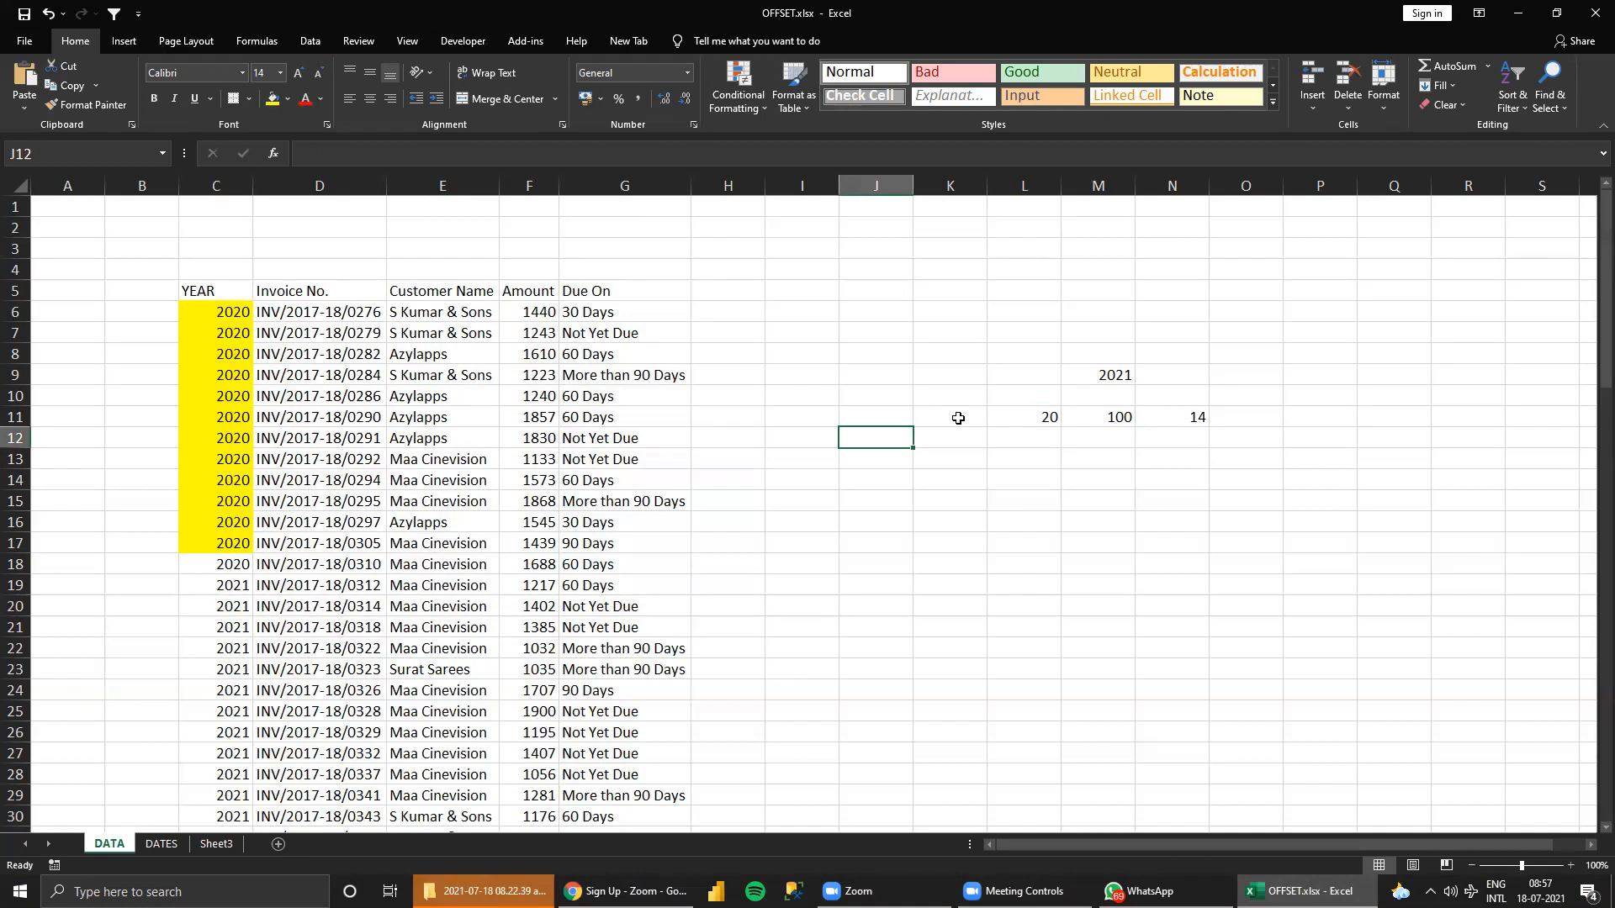
# Open the DATES sheet and examine its month labels in column D and the date headings in row 5.
pyautogui.click(160, 844)
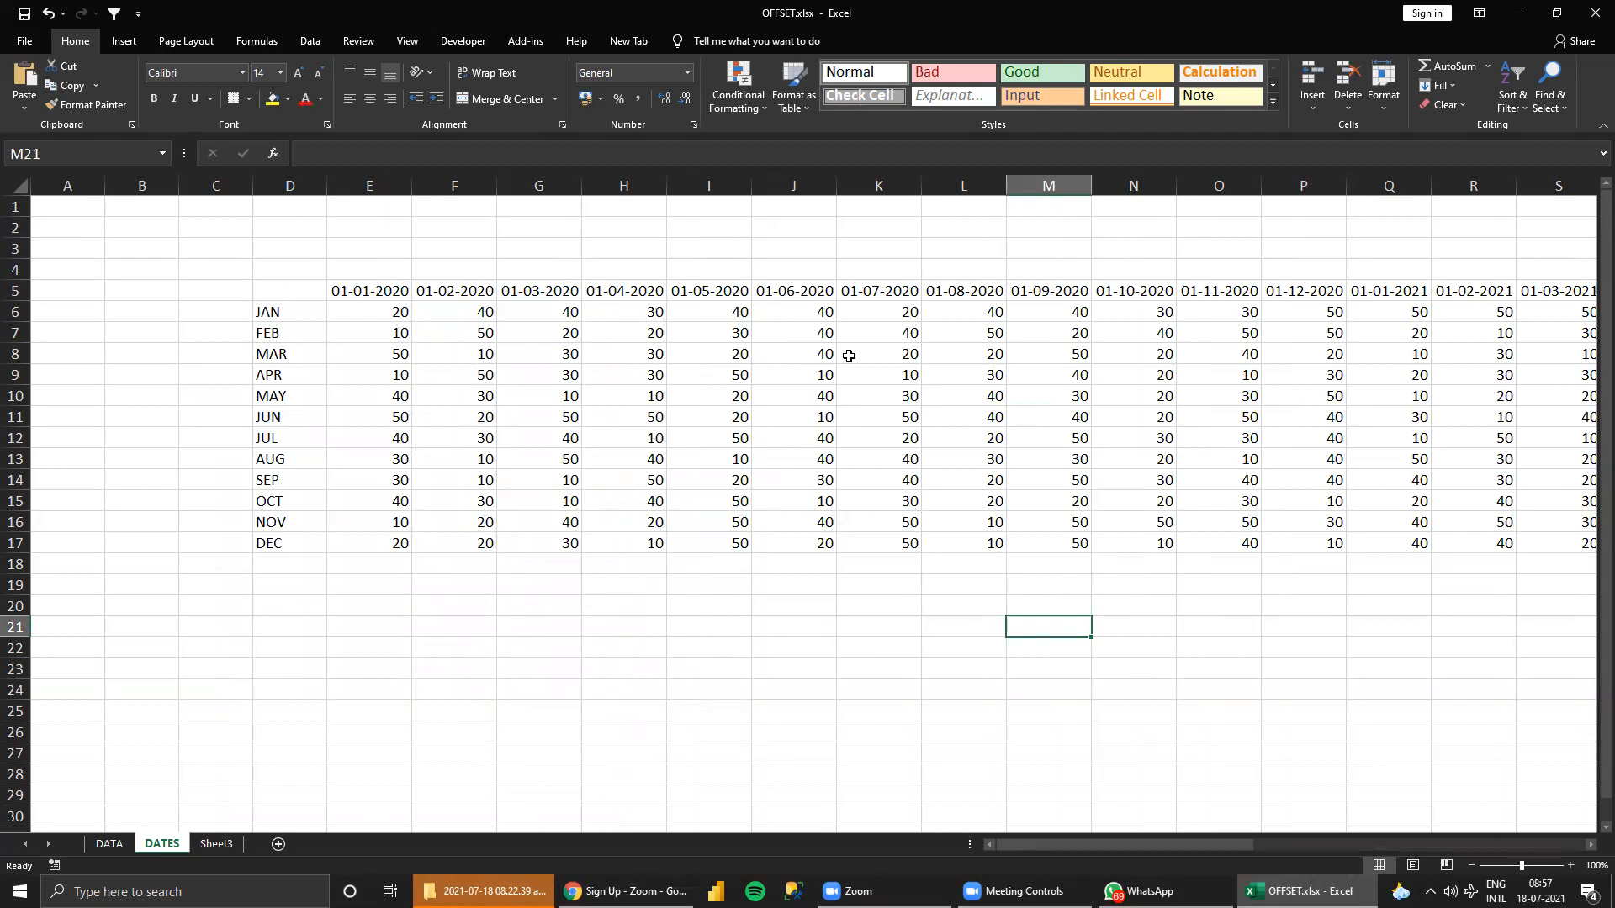
pyautogui.click(826, 692)
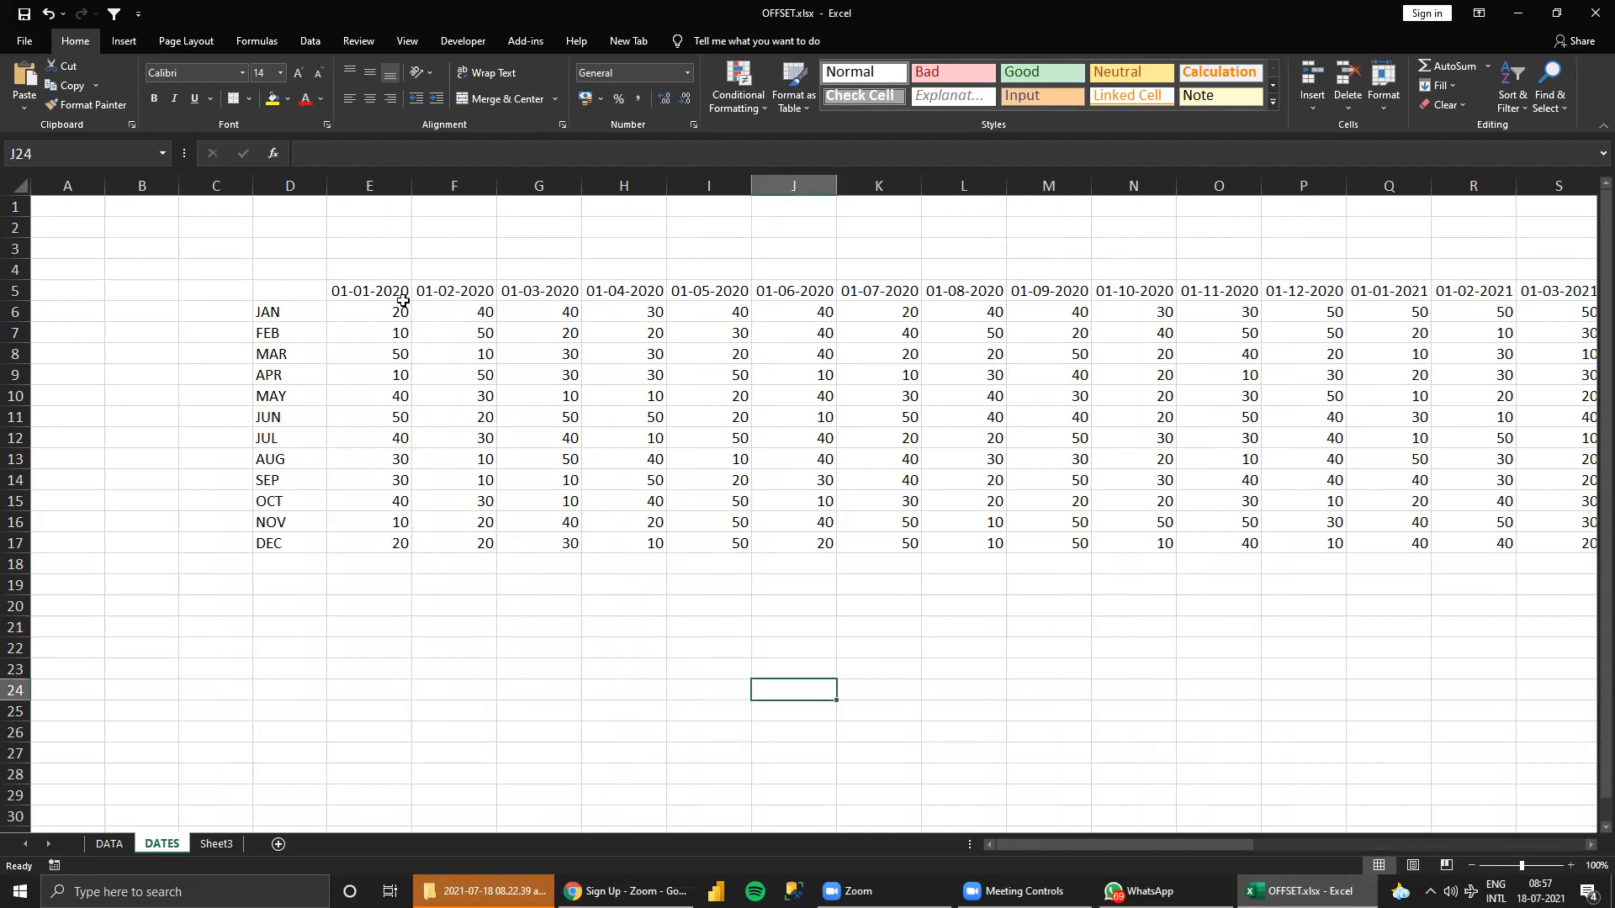
pyautogui.moveTo(278, 319); pyautogui.dragTo(325, 505)
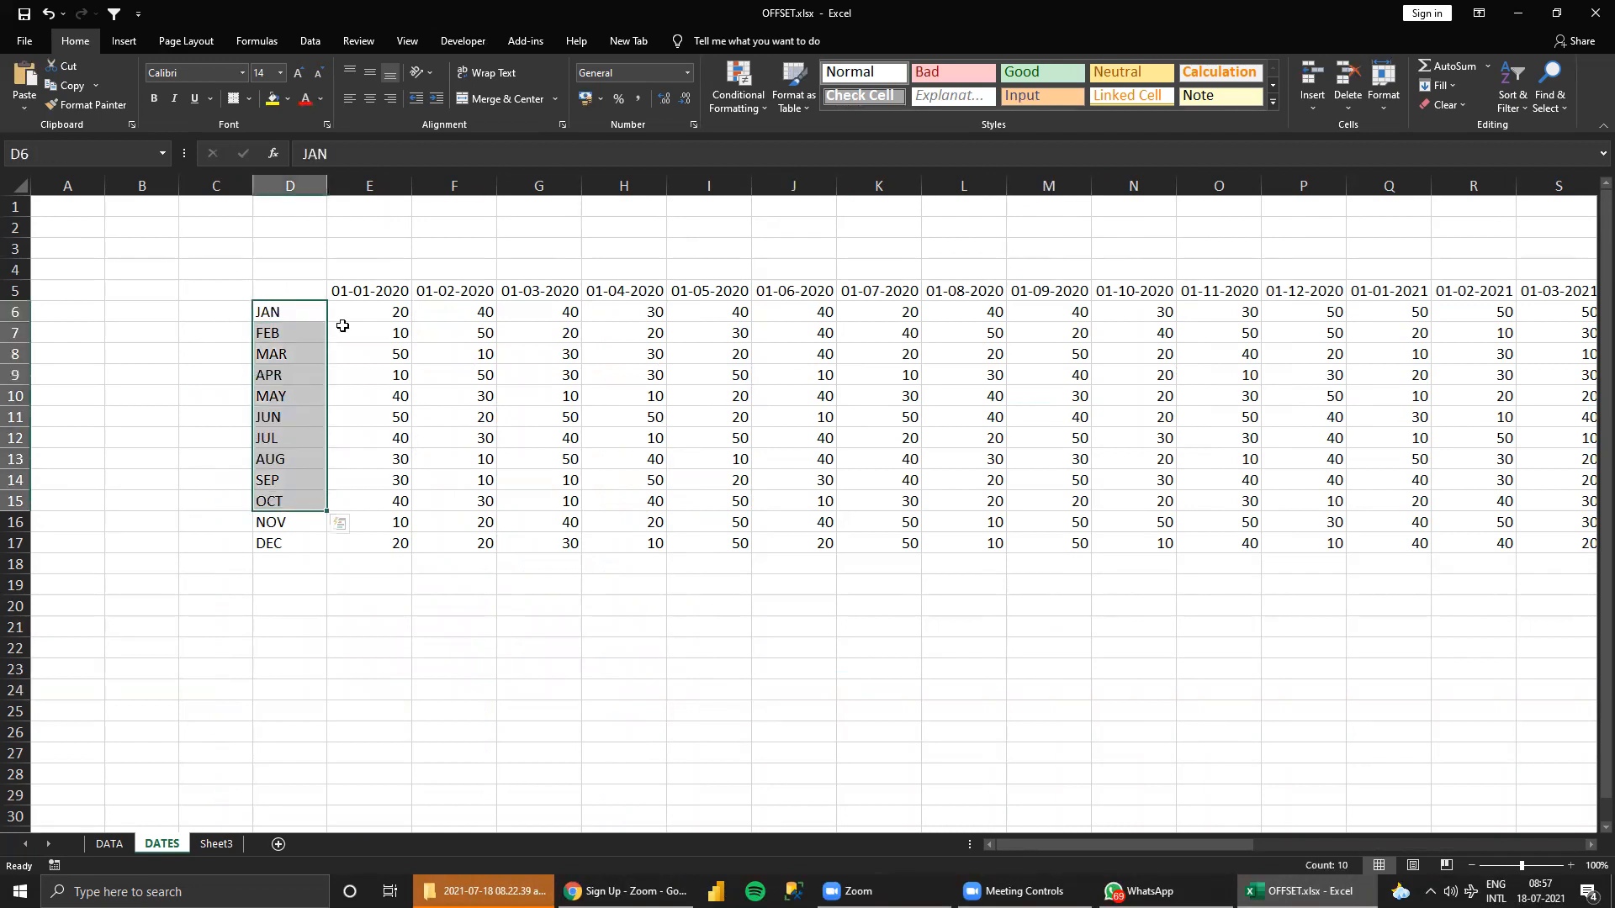
pyautogui.moveTo(359, 288); pyautogui.dragTo(944, 286)
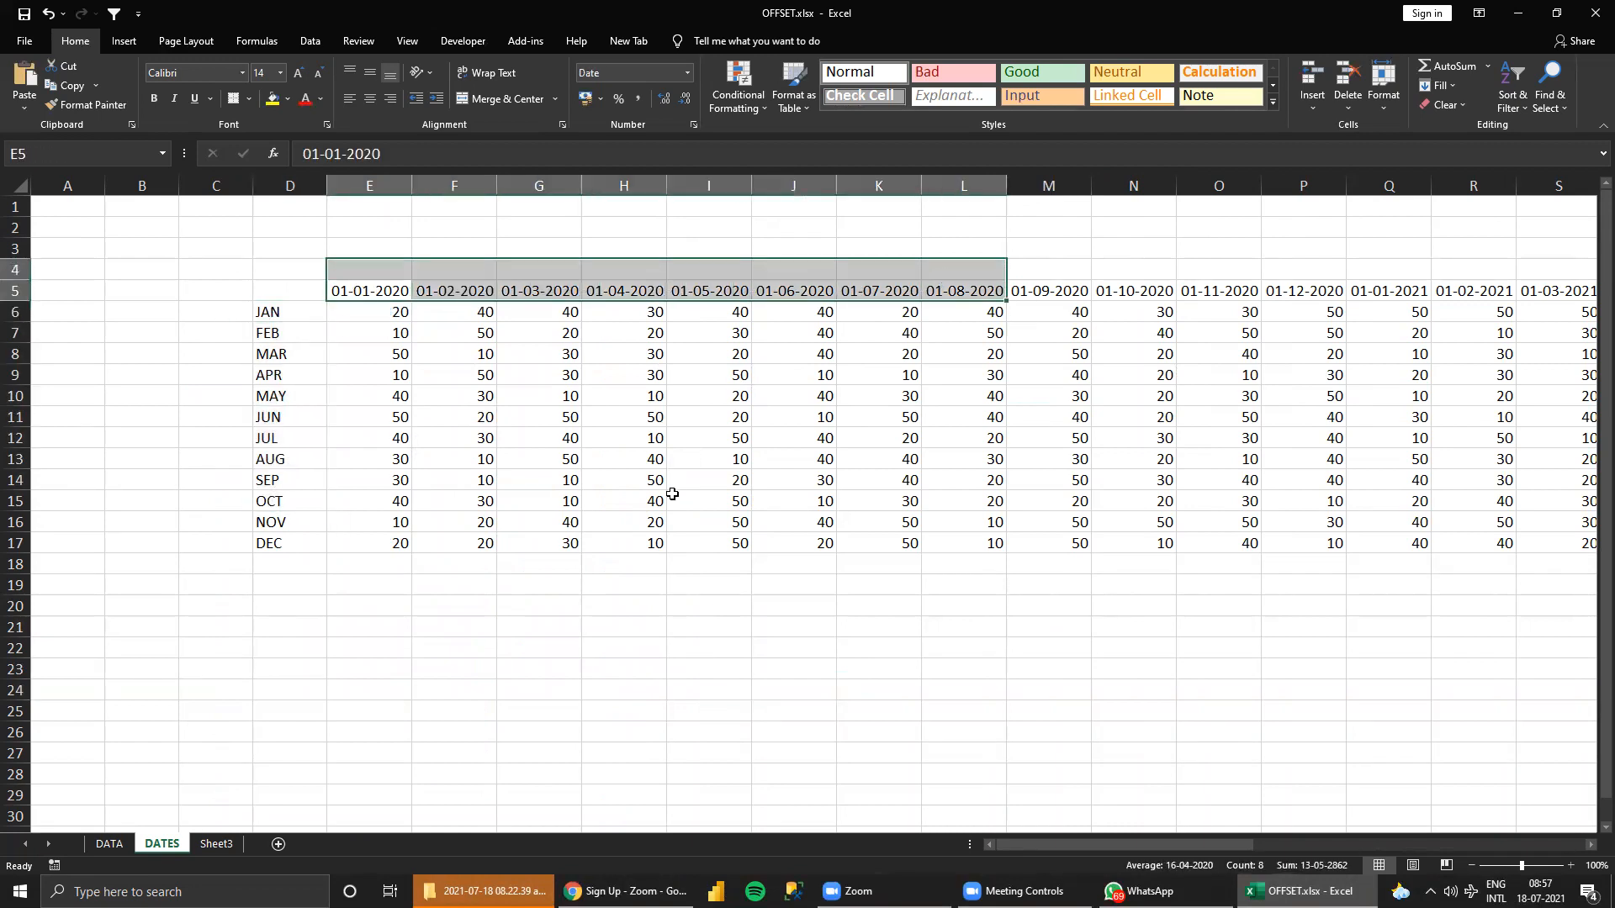
# Review the month labels from JAN to DEC in D6:D17 of the DATES sheet.
pyautogui.click(709, 500)
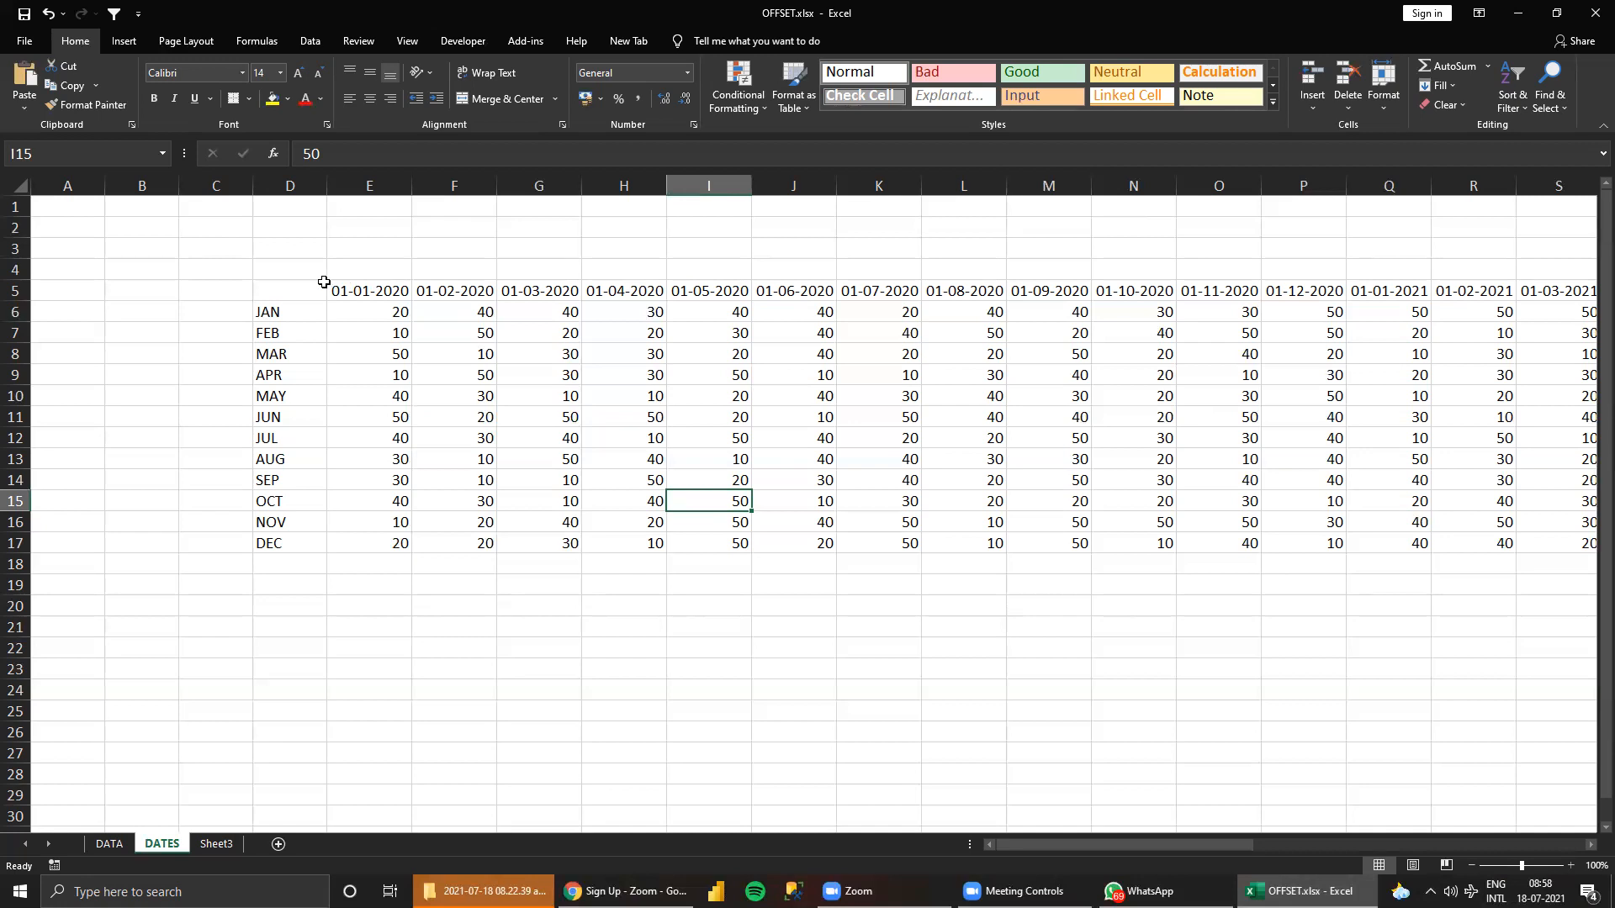
pyautogui.click(264, 318)
pyautogui.moveTo(265, 328); pyautogui.dragTo(318, 548)
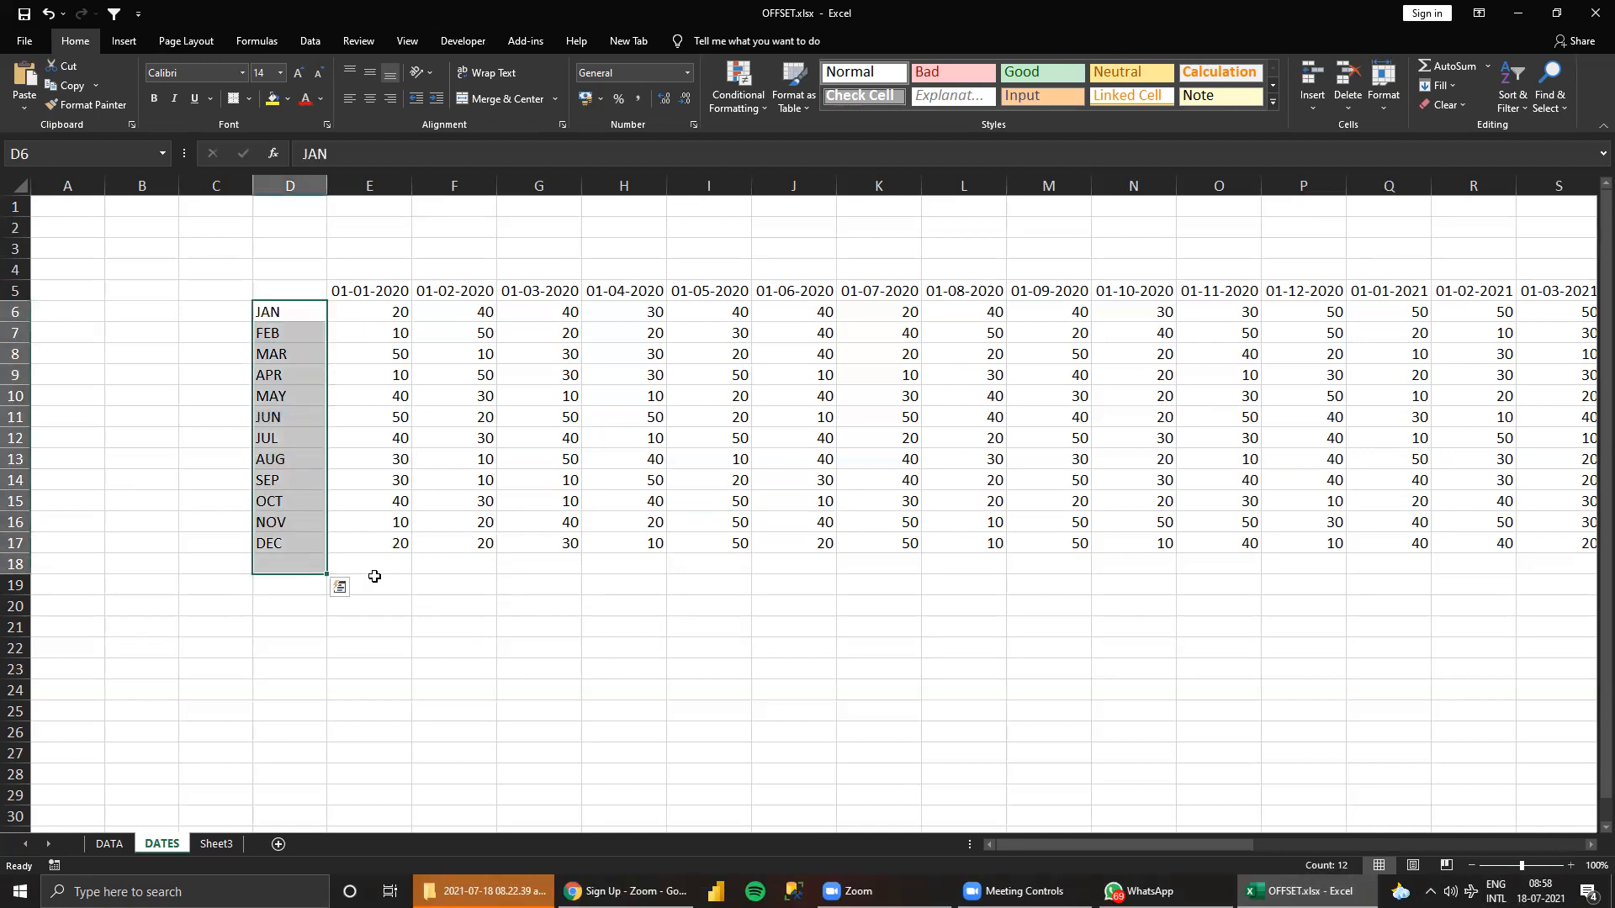
pyautogui.click(290, 544)
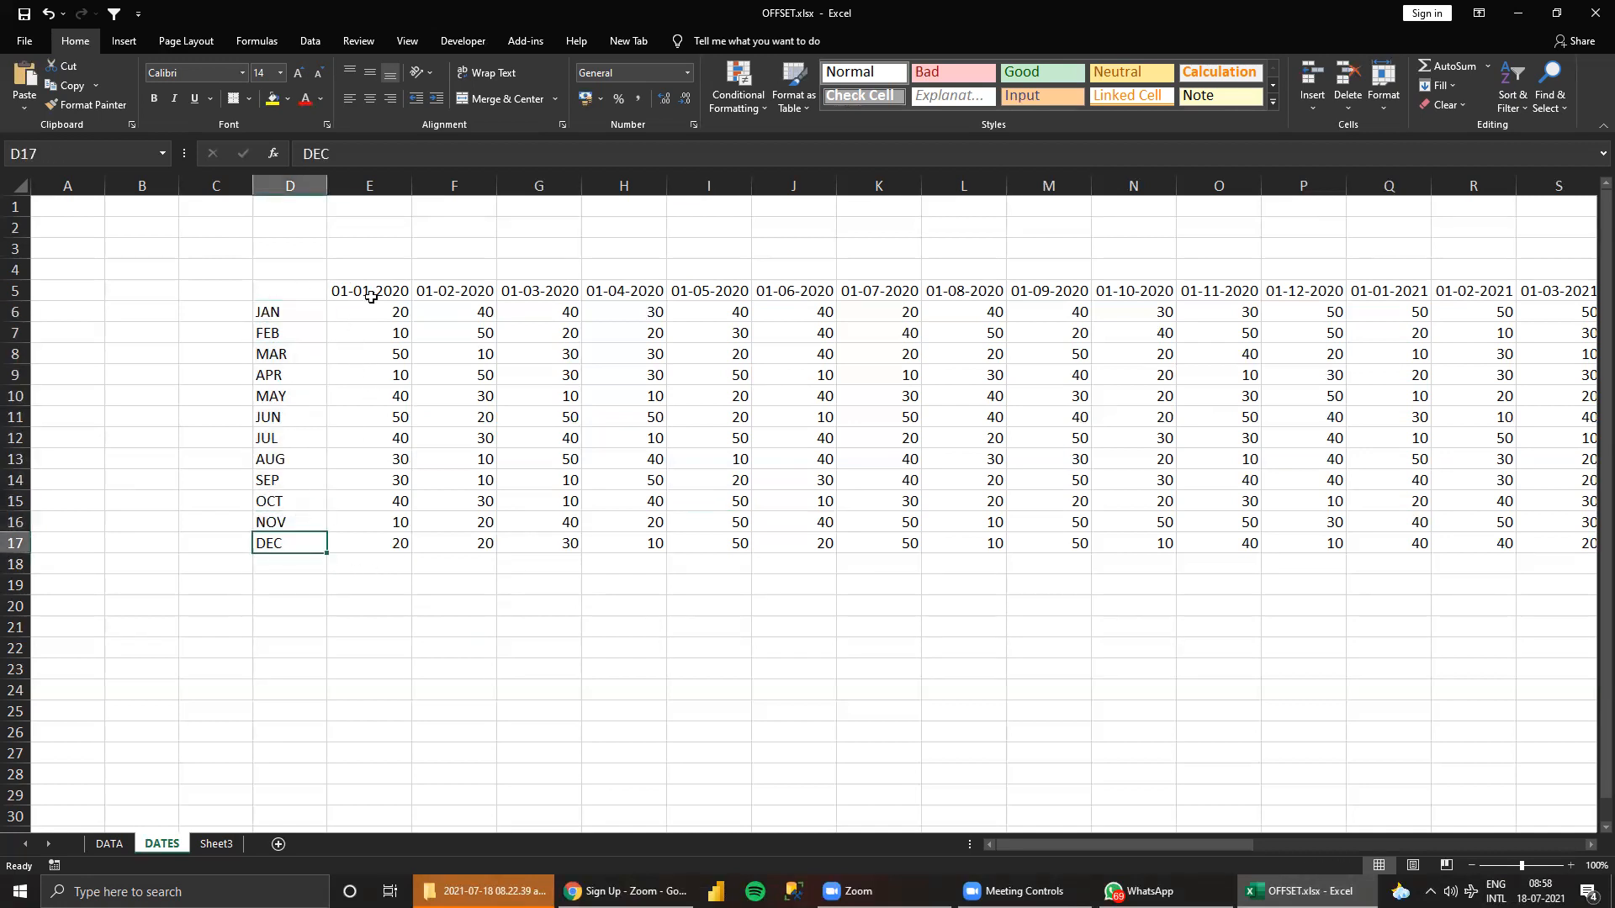
pyautogui.click(509, 642)
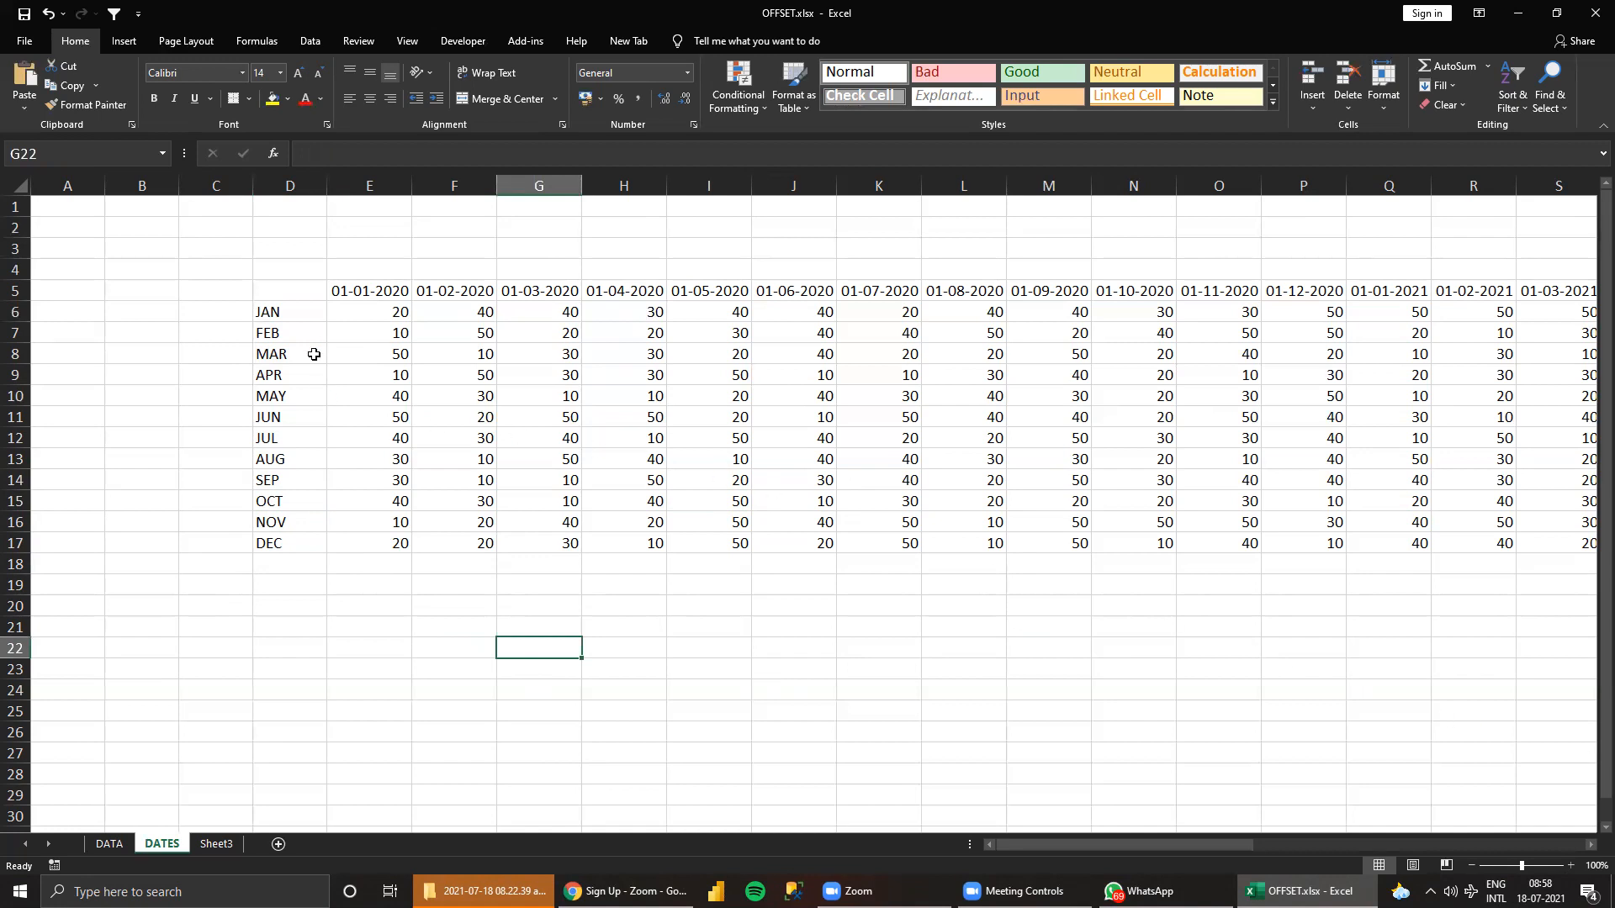
pyautogui.moveTo(261, 312); pyautogui.dragTo(282, 546)
# Enter the lookup date 1/9/2020 in cell H22 below the table.
pyautogui.click(618, 648)
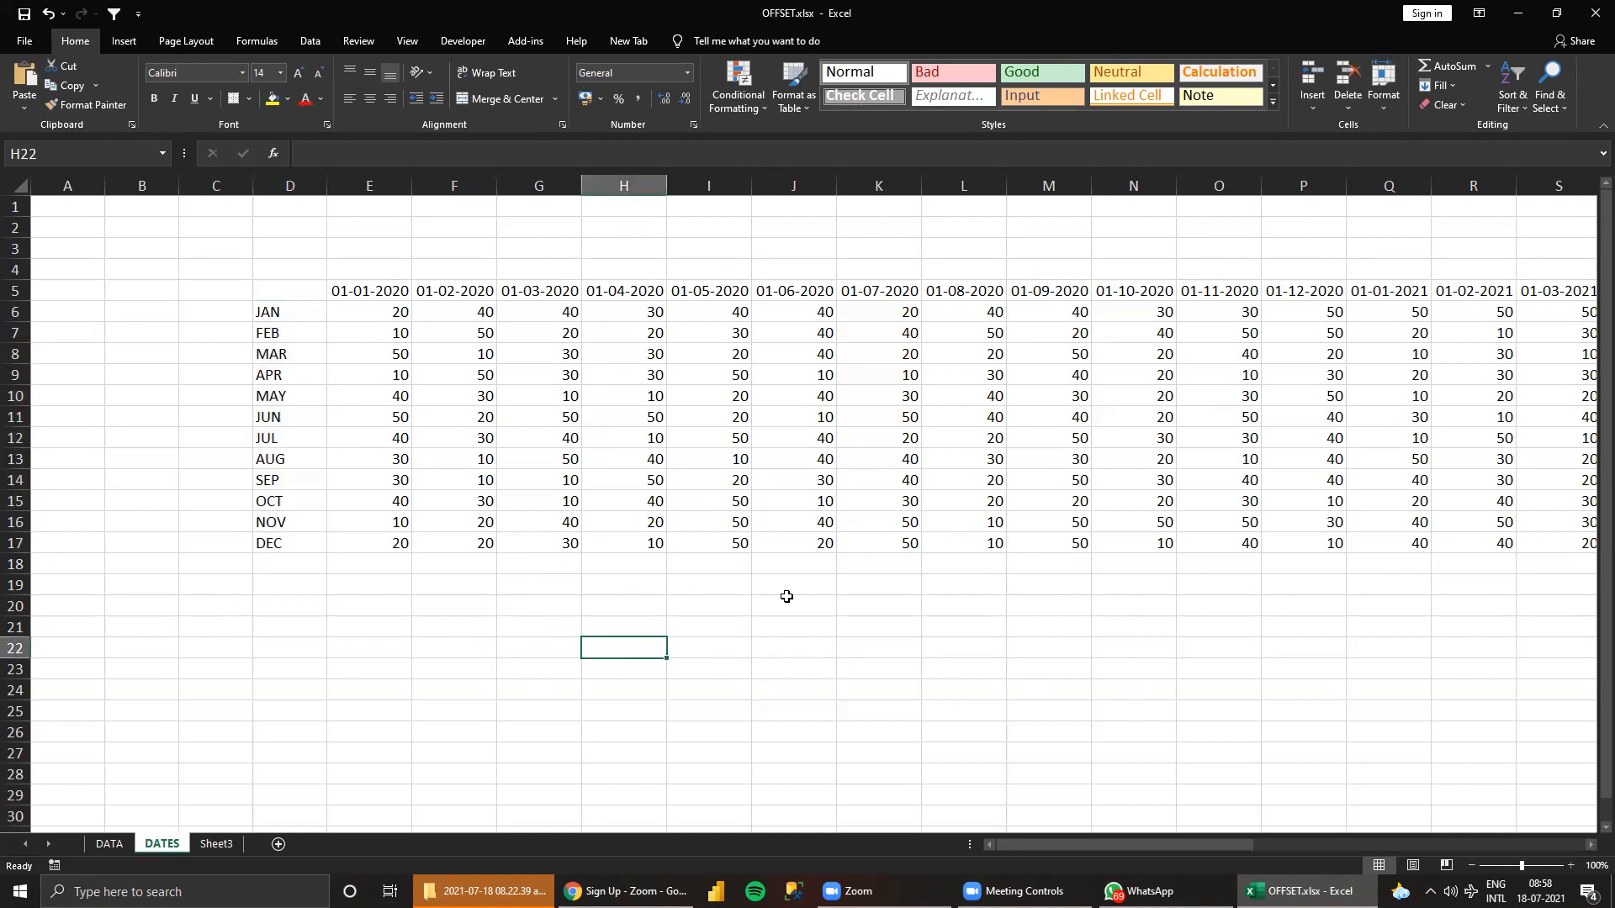
pyautogui.write('1')
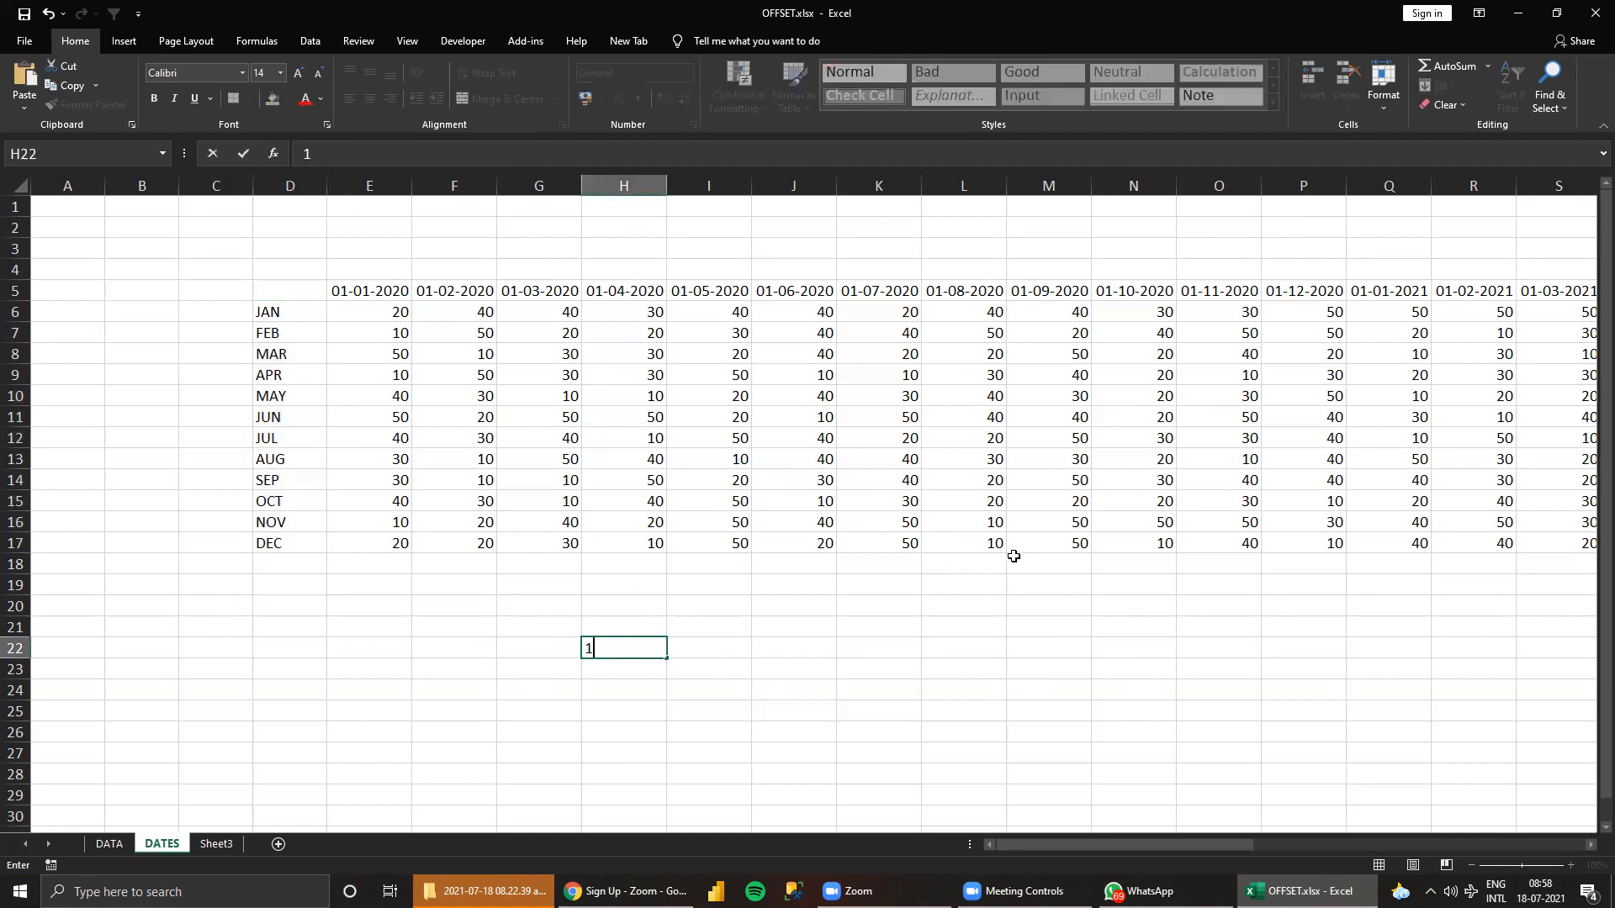
pyautogui.write('/9/2020')
pyautogui.hotkey('ctrl', 'Return')
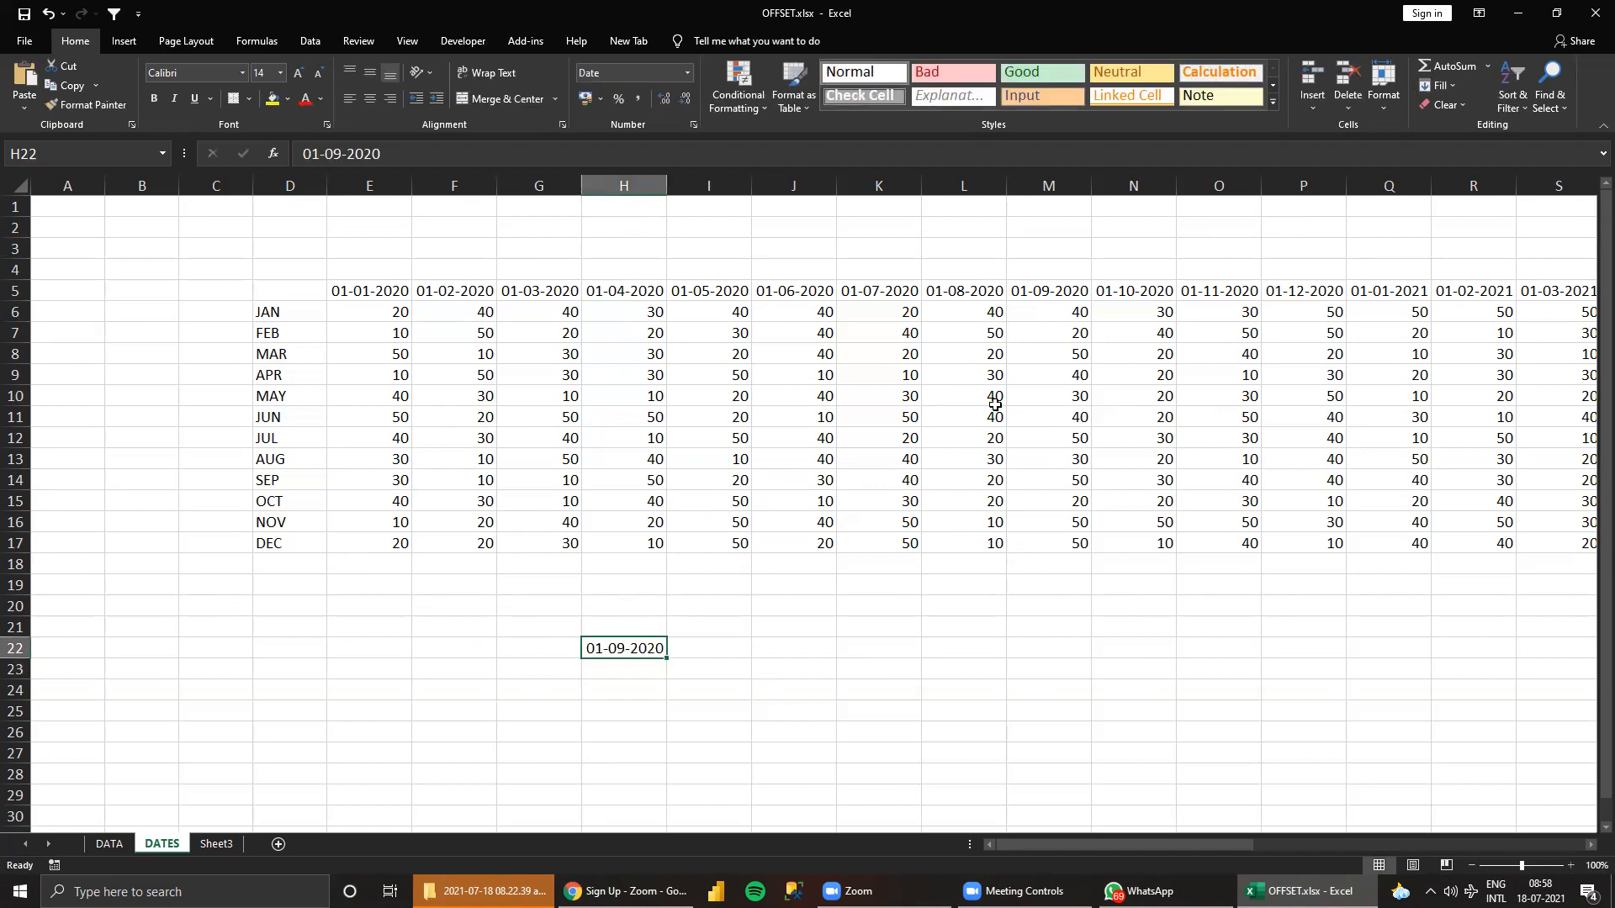
# Compare the lookup date in H22 with the heading in M5 and examine the column's values in M6:M17.
pyautogui.click(1069, 291)
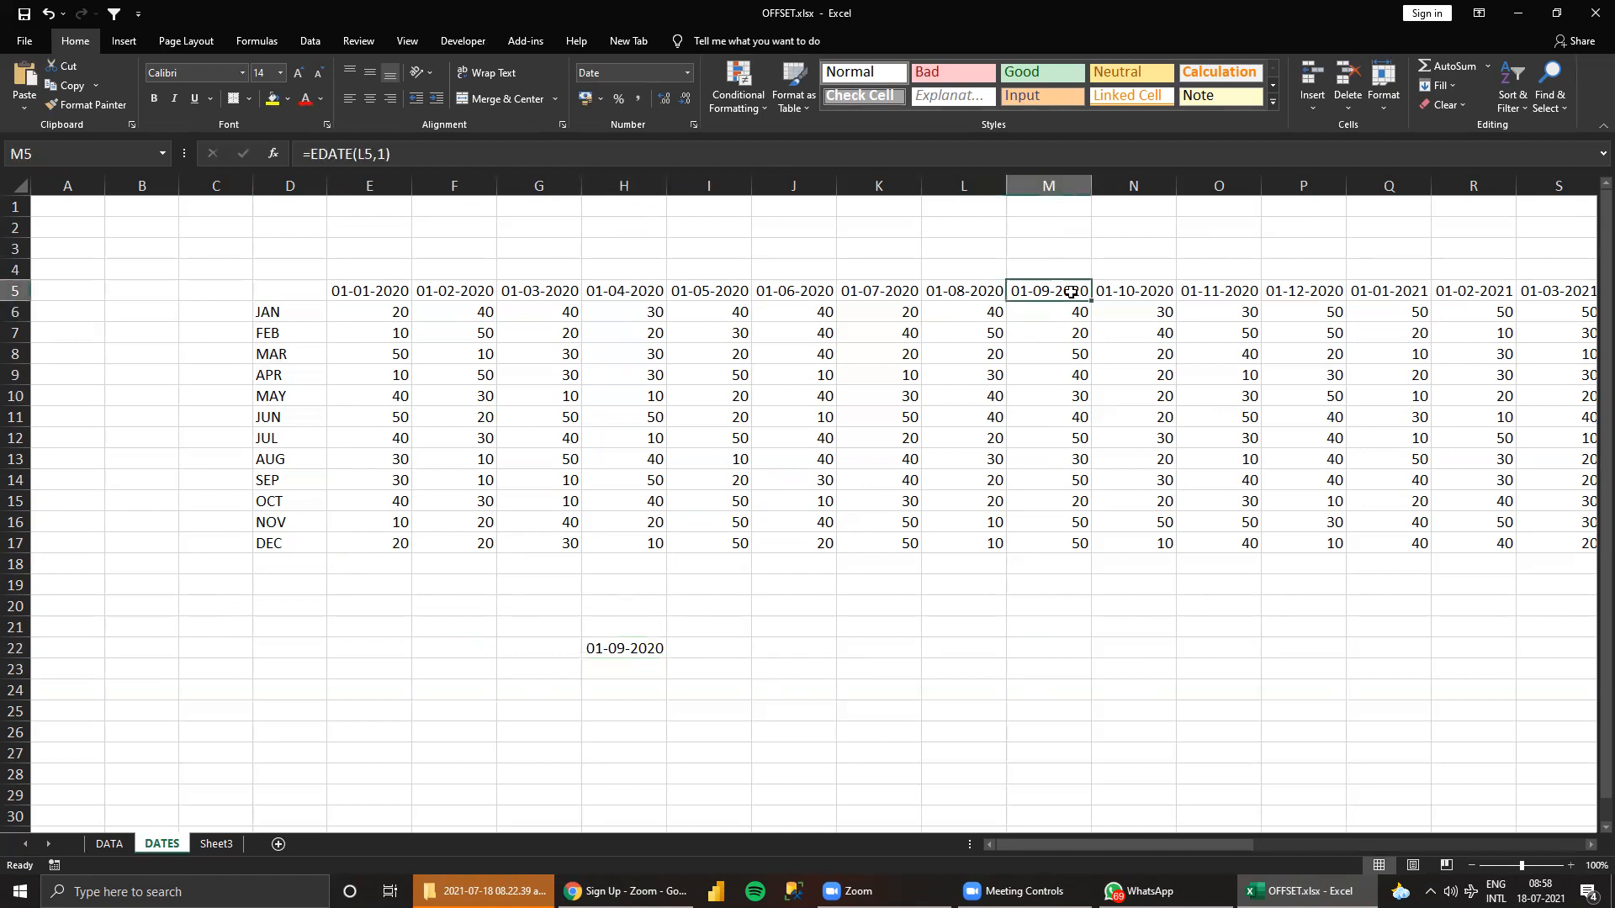
pyautogui.click(583, 647)
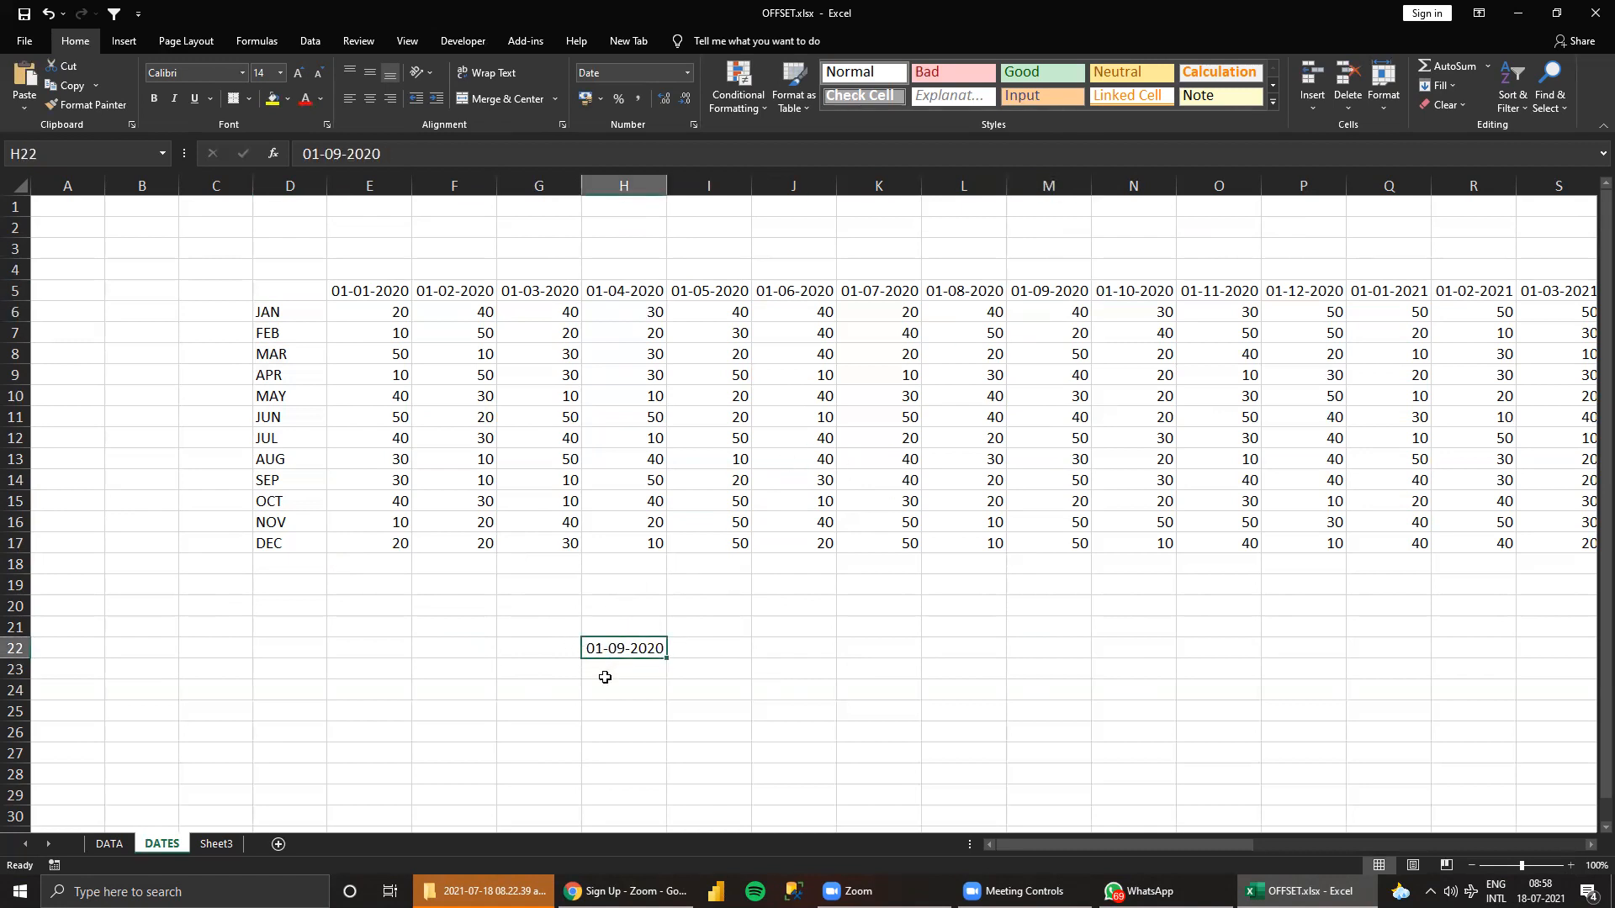
pyautogui.moveTo(1080, 314); pyautogui.dragTo(1080, 545)
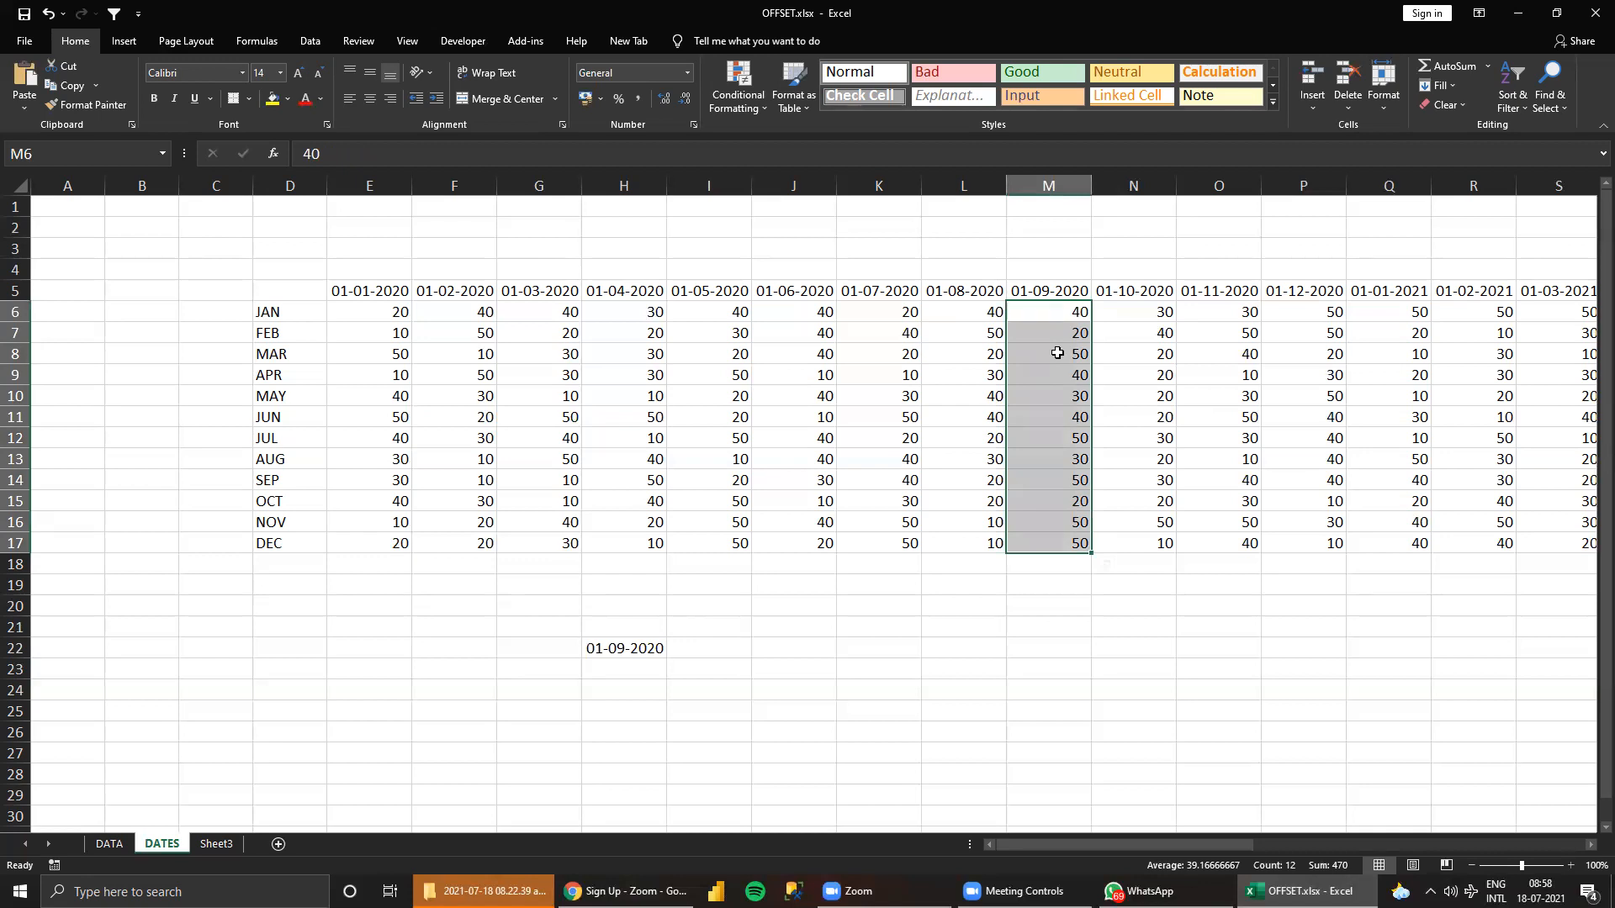
# Highlight the lookup date cell H22 with an orange fill.
pyautogui.click(629, 646)
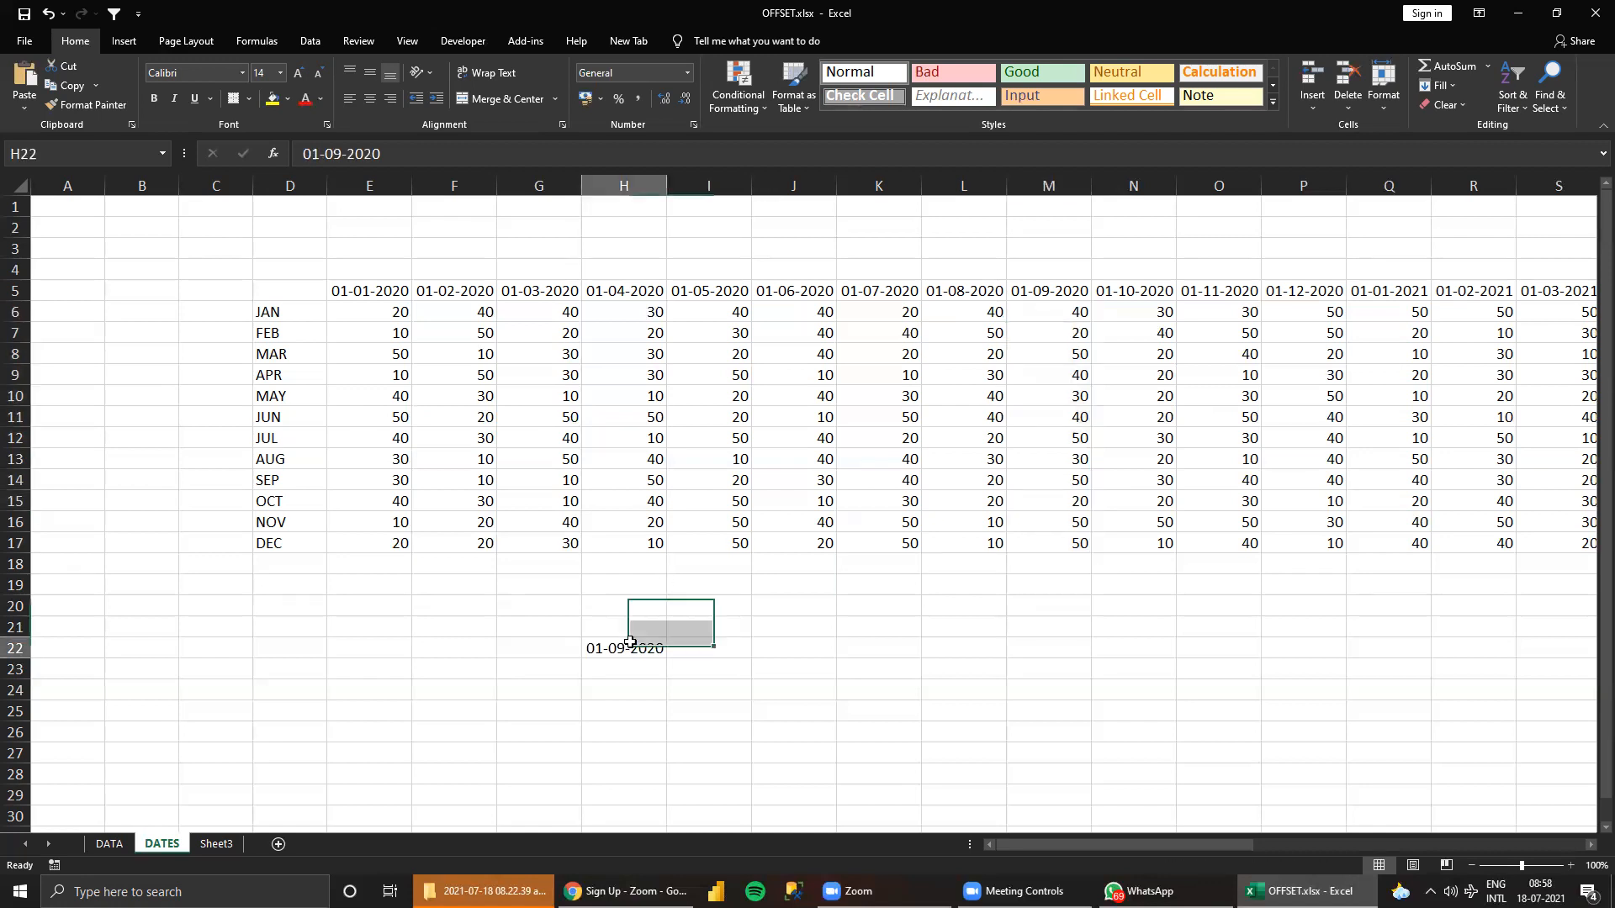
pyautogui.click(287, 98)
pyautogui.click(301, 229)
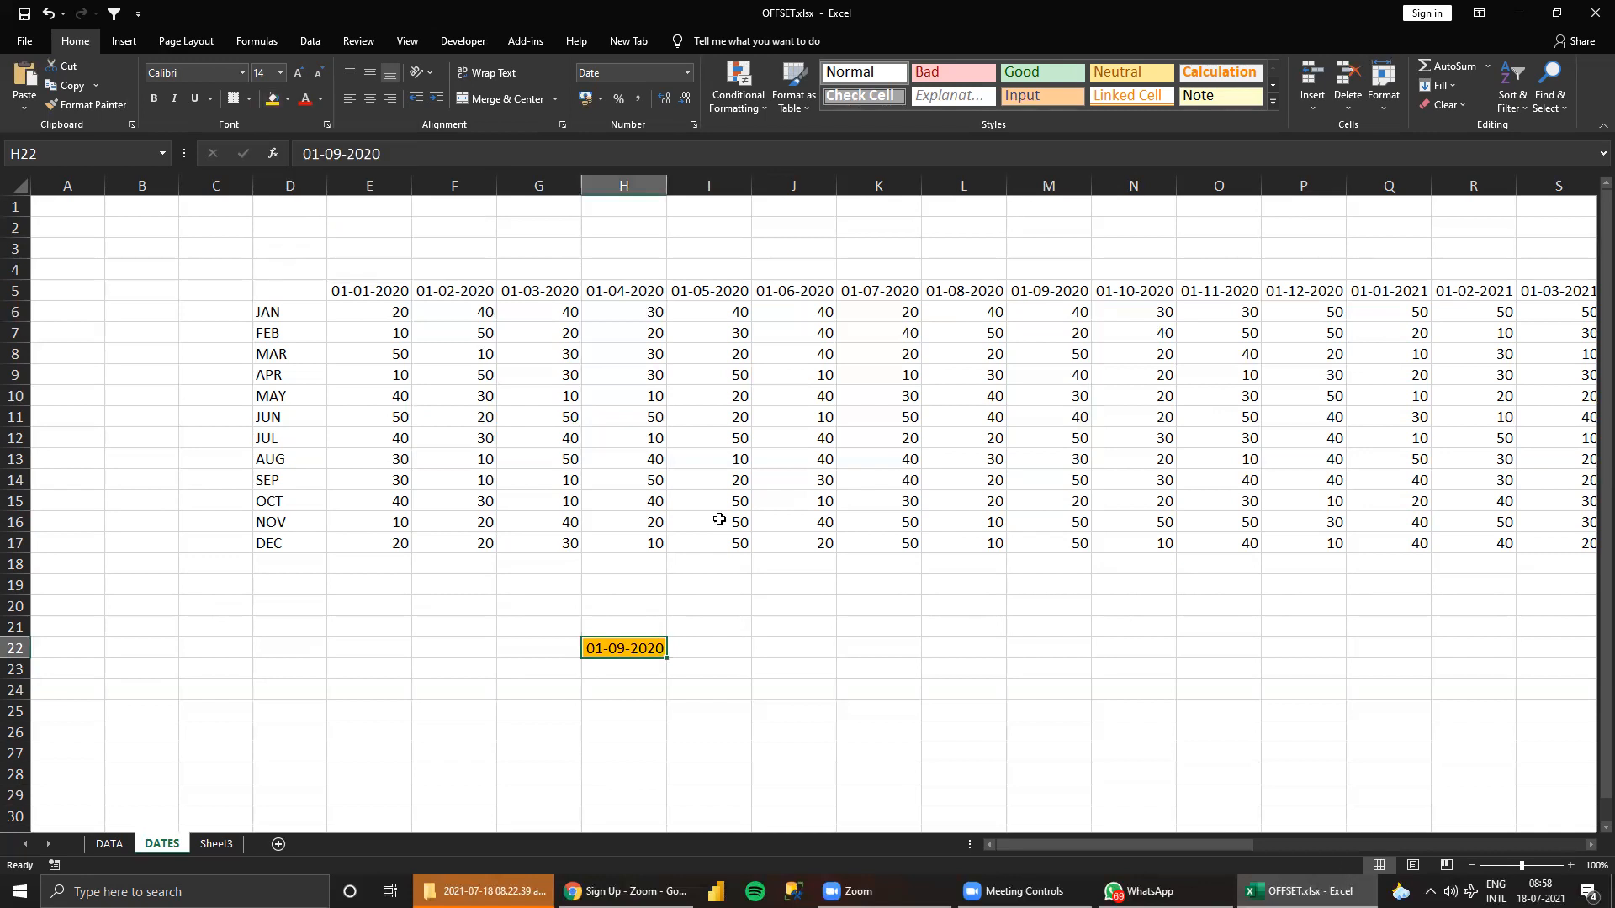
pyautogui.click(877, 606)
# Examine the January to December values in M6:M17 that belong to the lookup date in H22.
pyautogui.click(624, 648)
pyautogui.moveTo(1043, 313); pyautogui.dragTo(1077, 540)
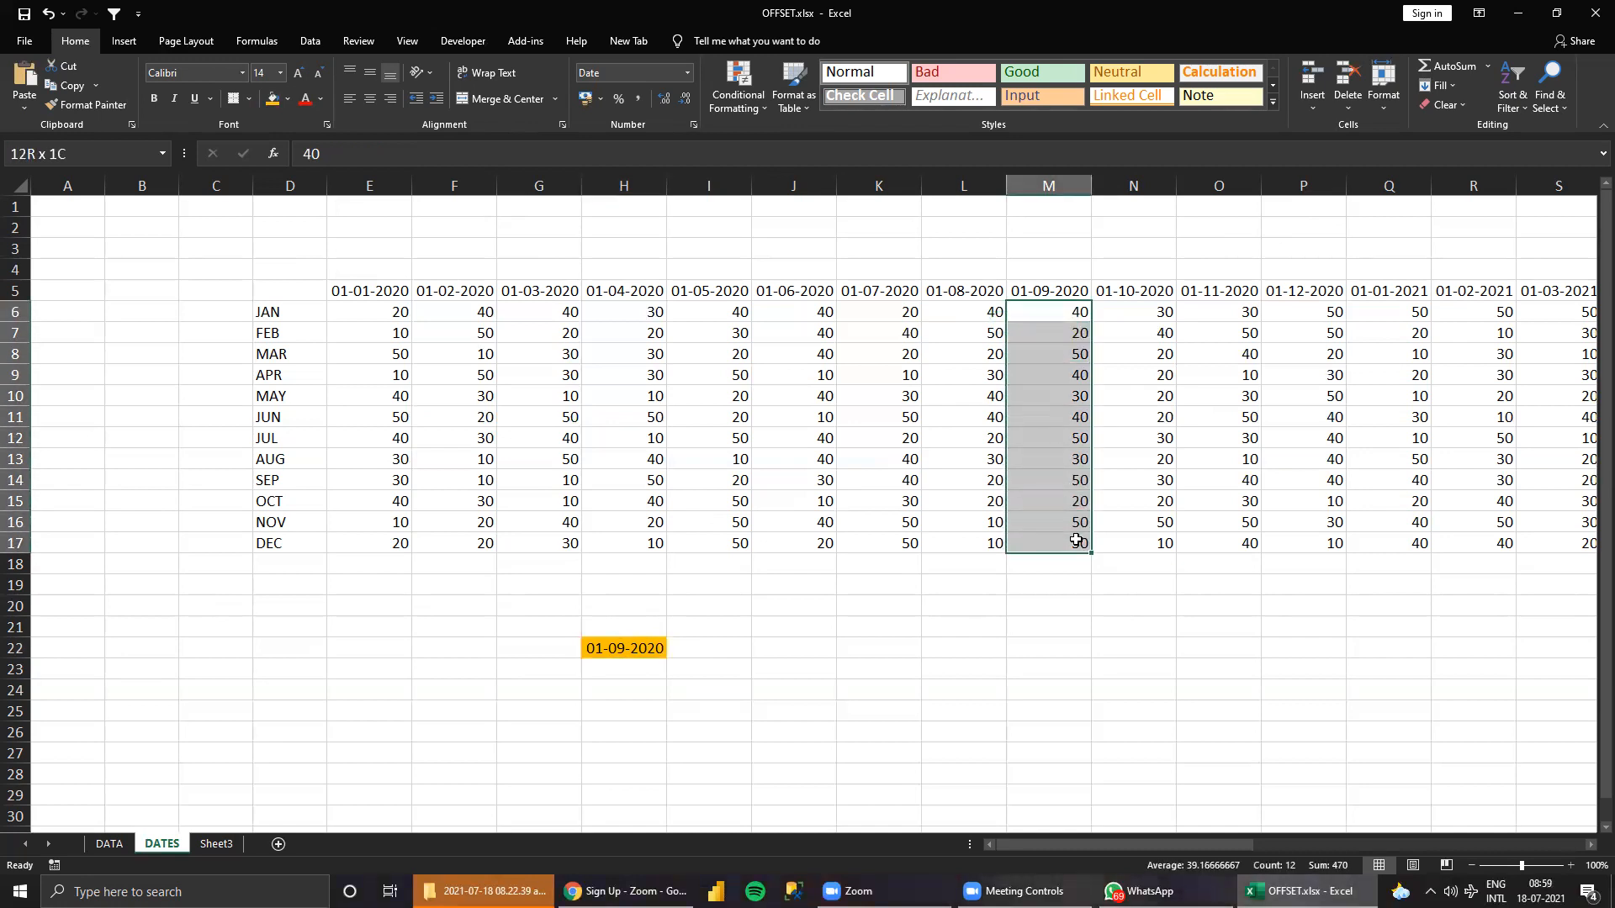
pyautogui.click(632, 672)
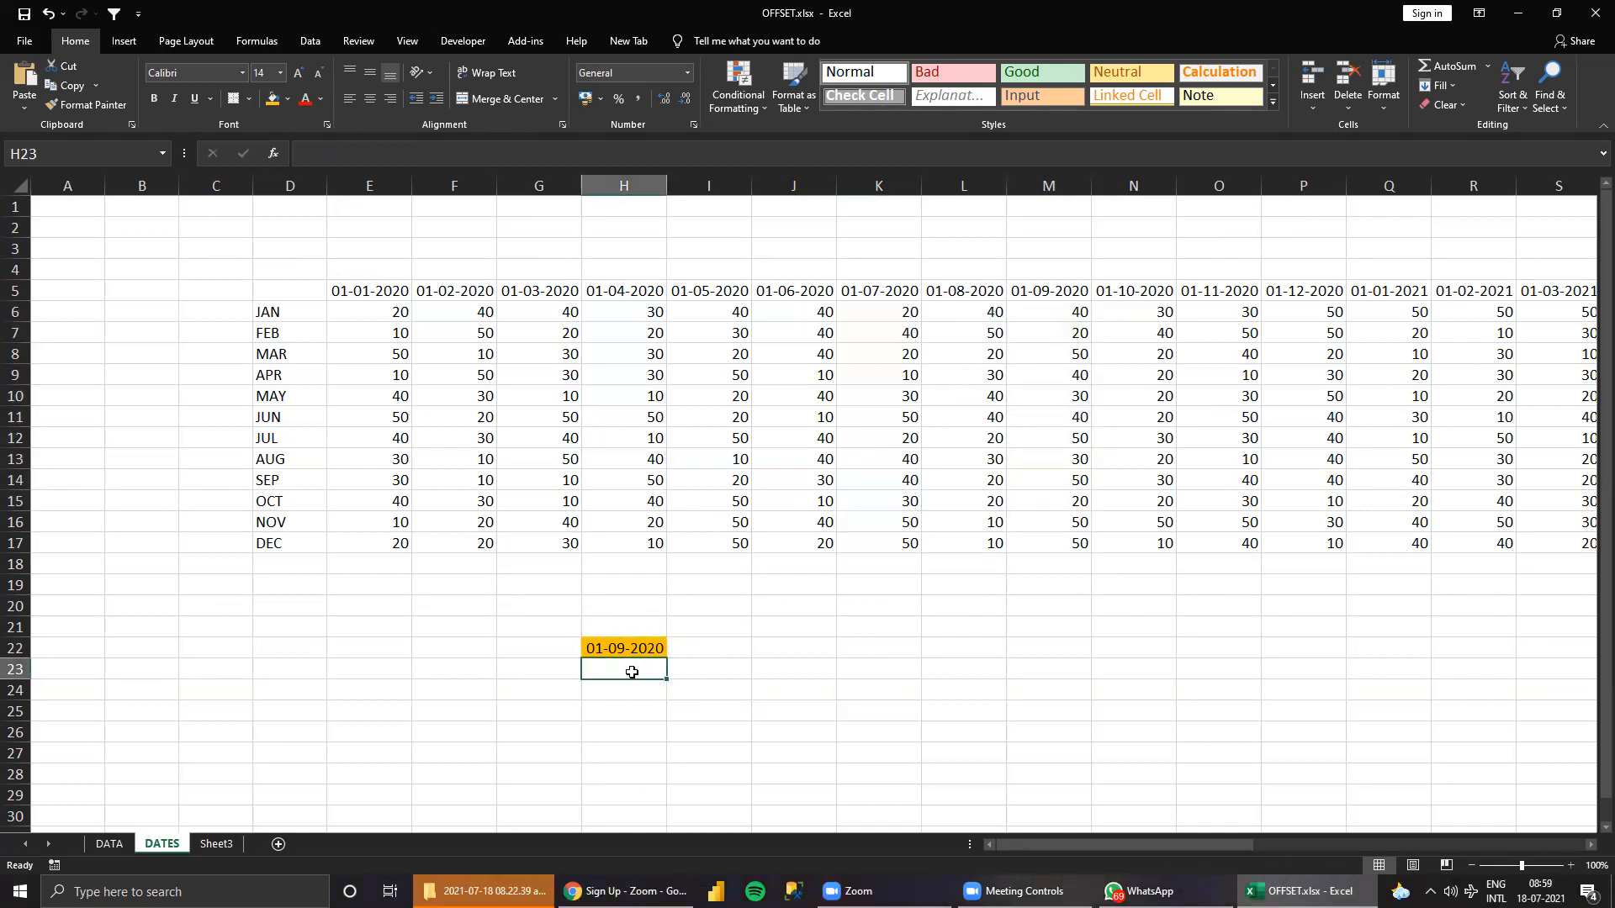
pyautogui.moveTo(1049, 312); pyautogui.dragTo(1101, 565)
pyautogui.click(1045, 320)
pyautogui.moveTo(1045, 320); pyautogui.dragTo(1097, 561)
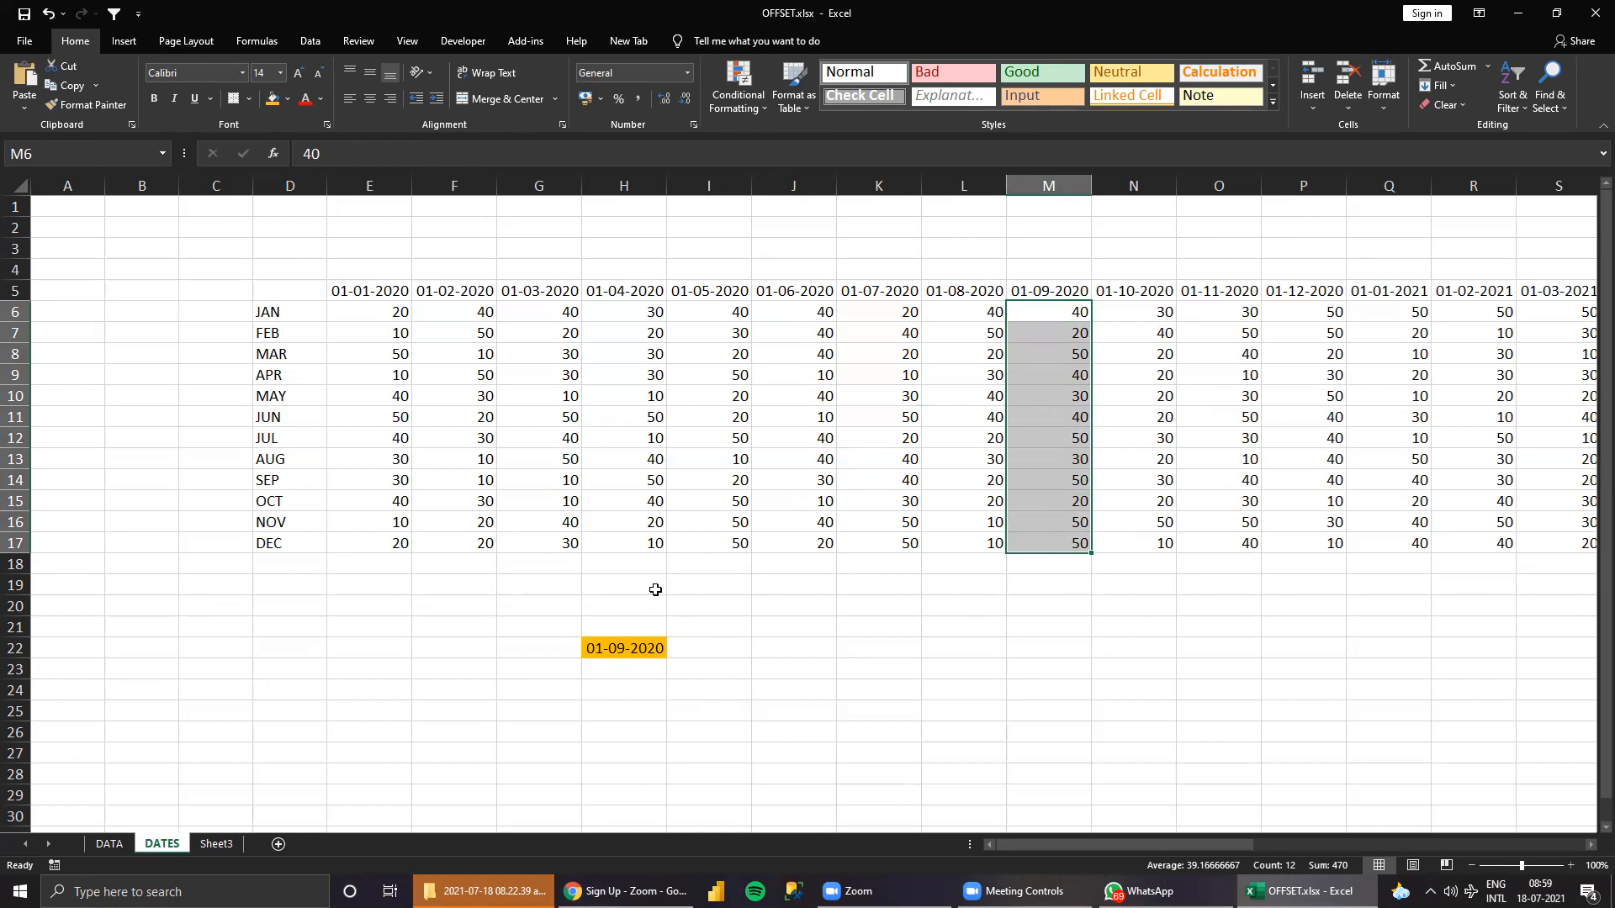
pyautogui.click(616, 647)
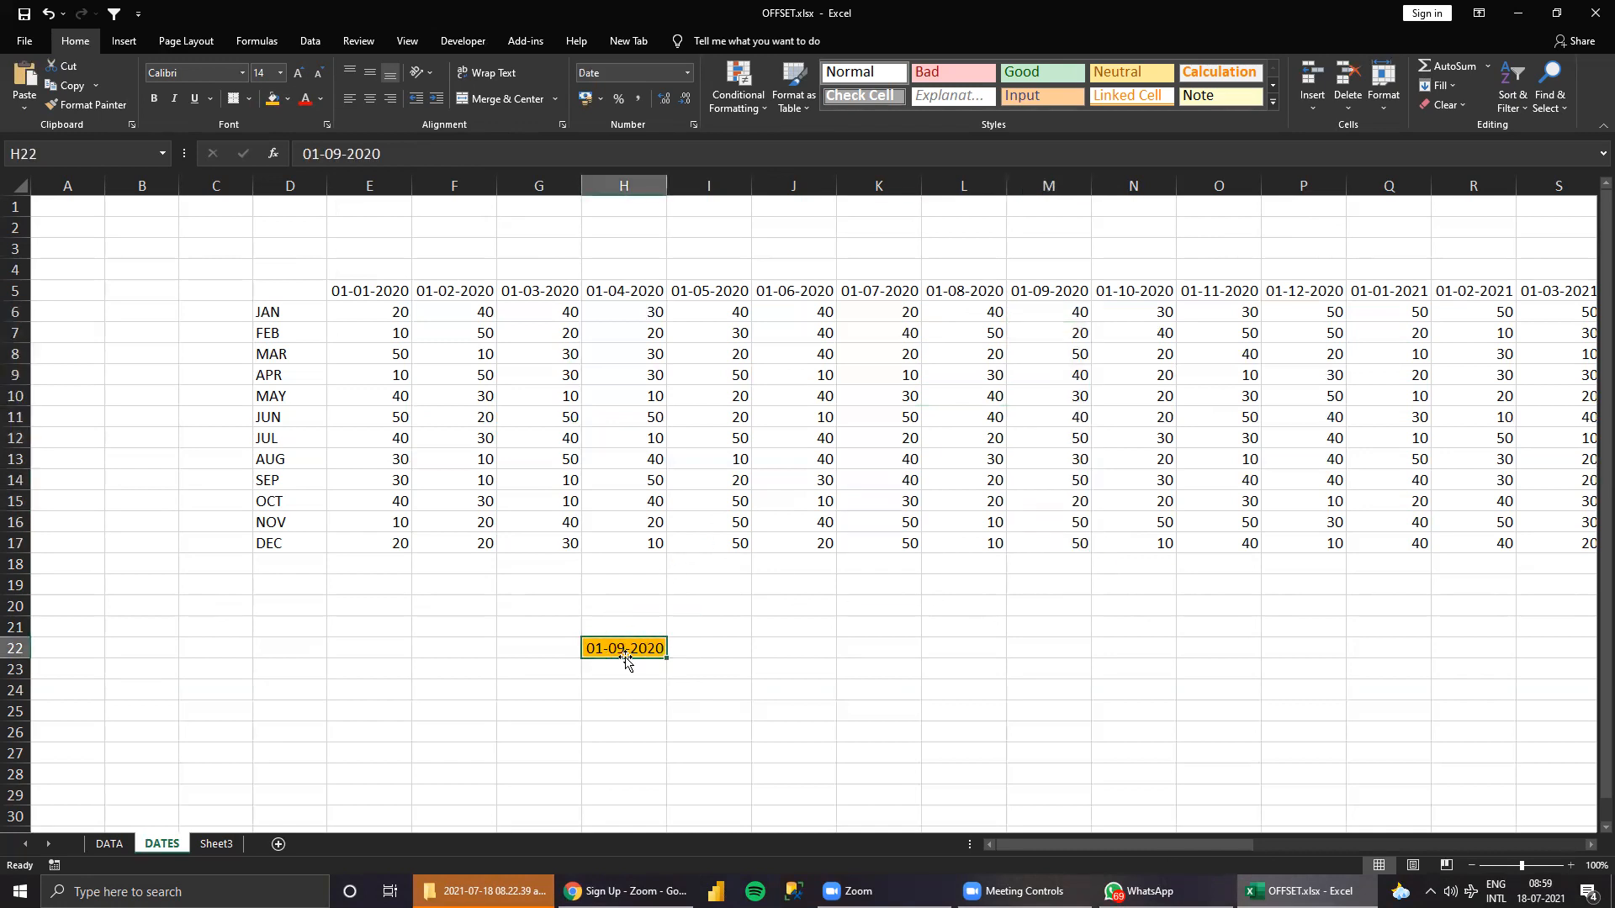
pyautogui.click(652, 673)
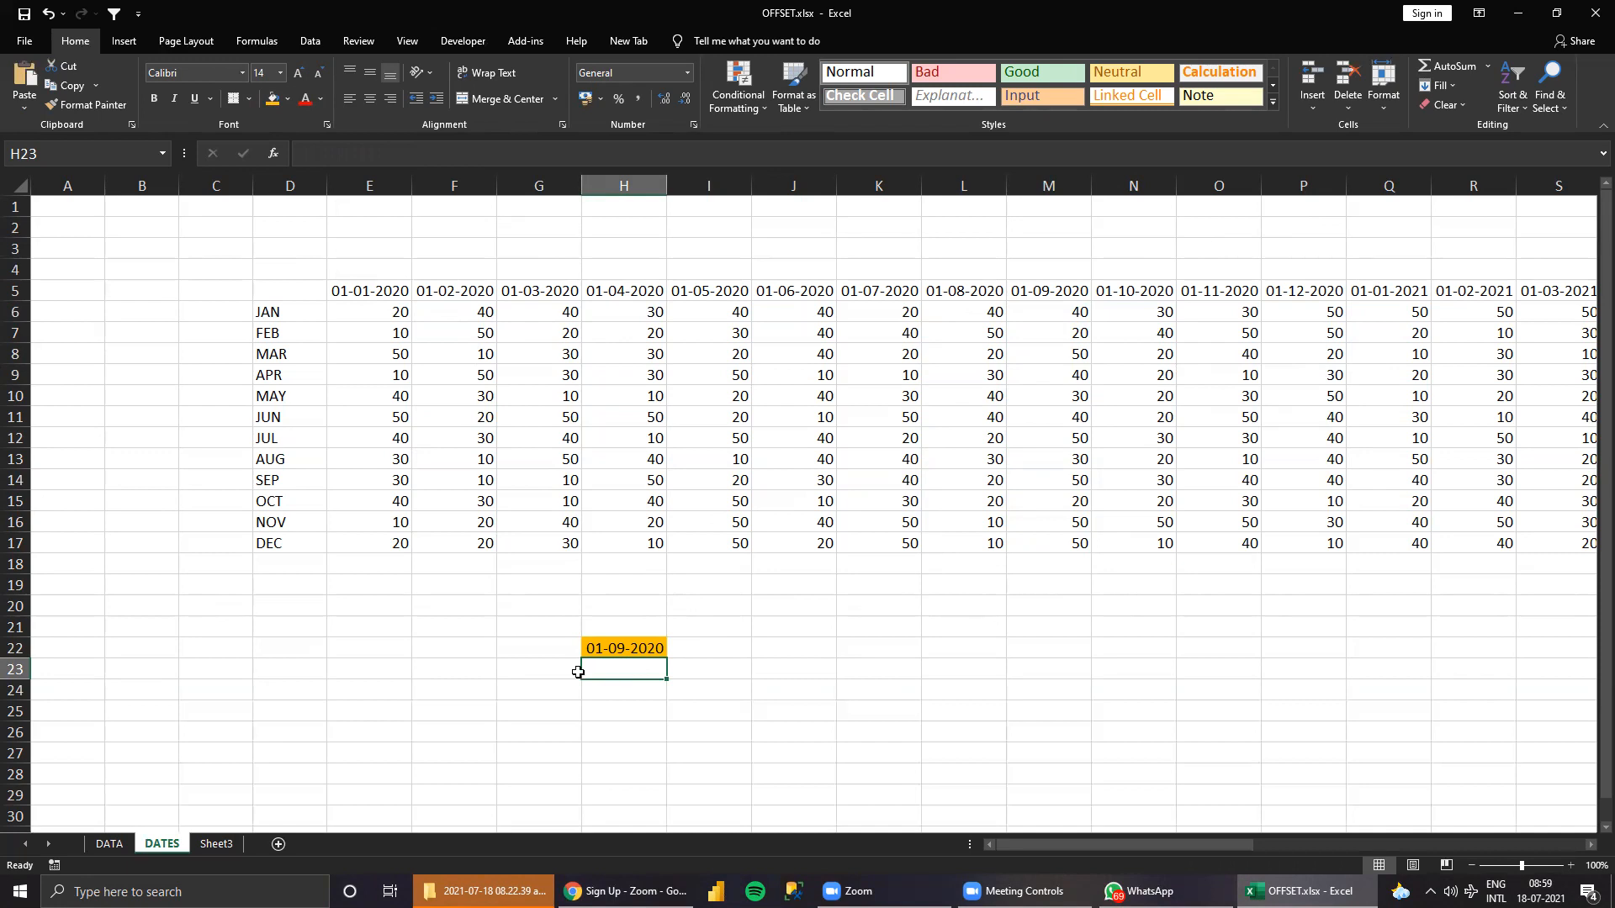
# Label cell G23 as TOTAL, beside the result cell under the lookup date.
pyautogui.click(539, 673)
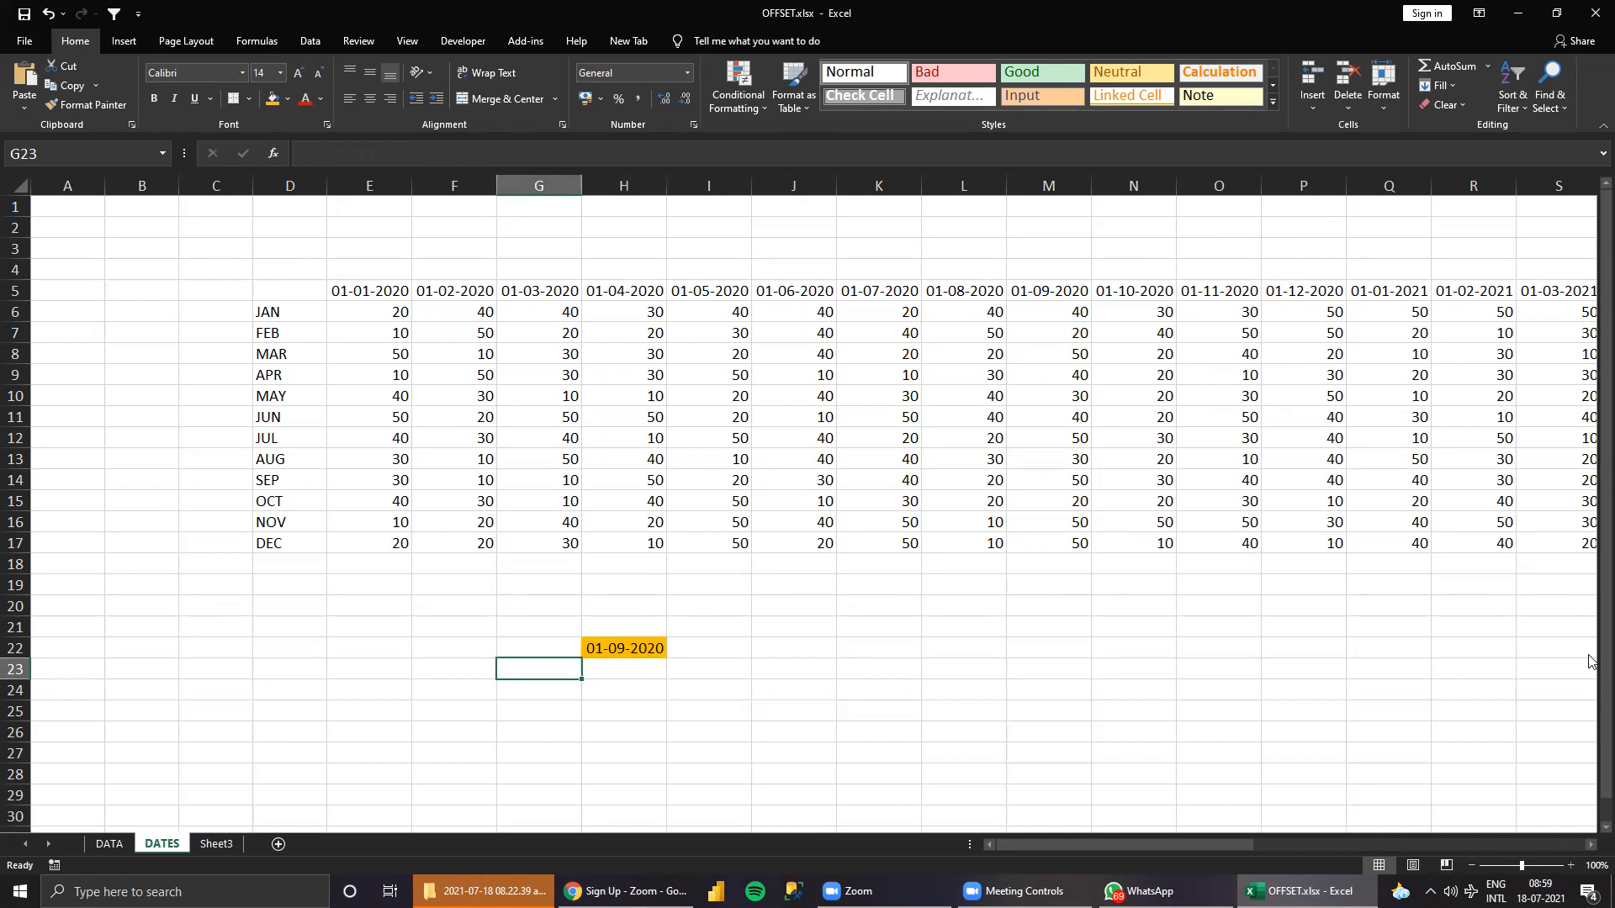
pyautogui.write('tOTA')
pyautogui.press('BackSpace')
pyautogui.press('BackSpace')
pyautogui.press('BackSpace')
pyautogui.press('BackSpace')
pyautogui.write('TOTAL')
pyautogui.press('Tab')
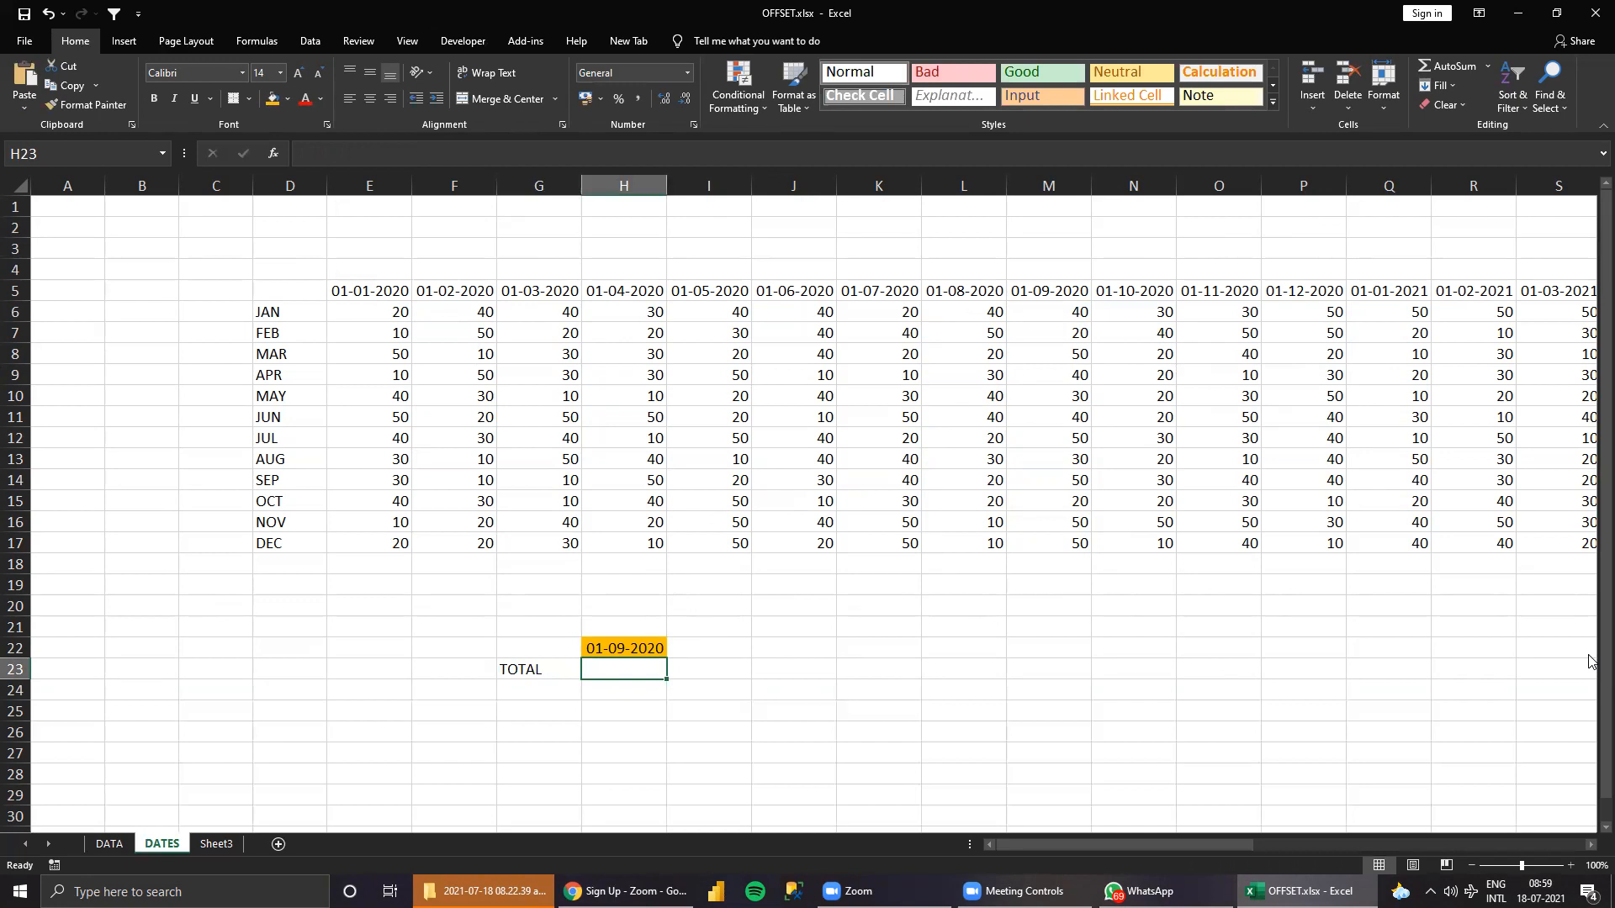
# Examine possible starting cells for the OFFSET reference, focusing on the blank corner cell D5 of the table.
pyautogui.write('=')
pyautogui.press('Escape')
pyautogui.click(299, 290)
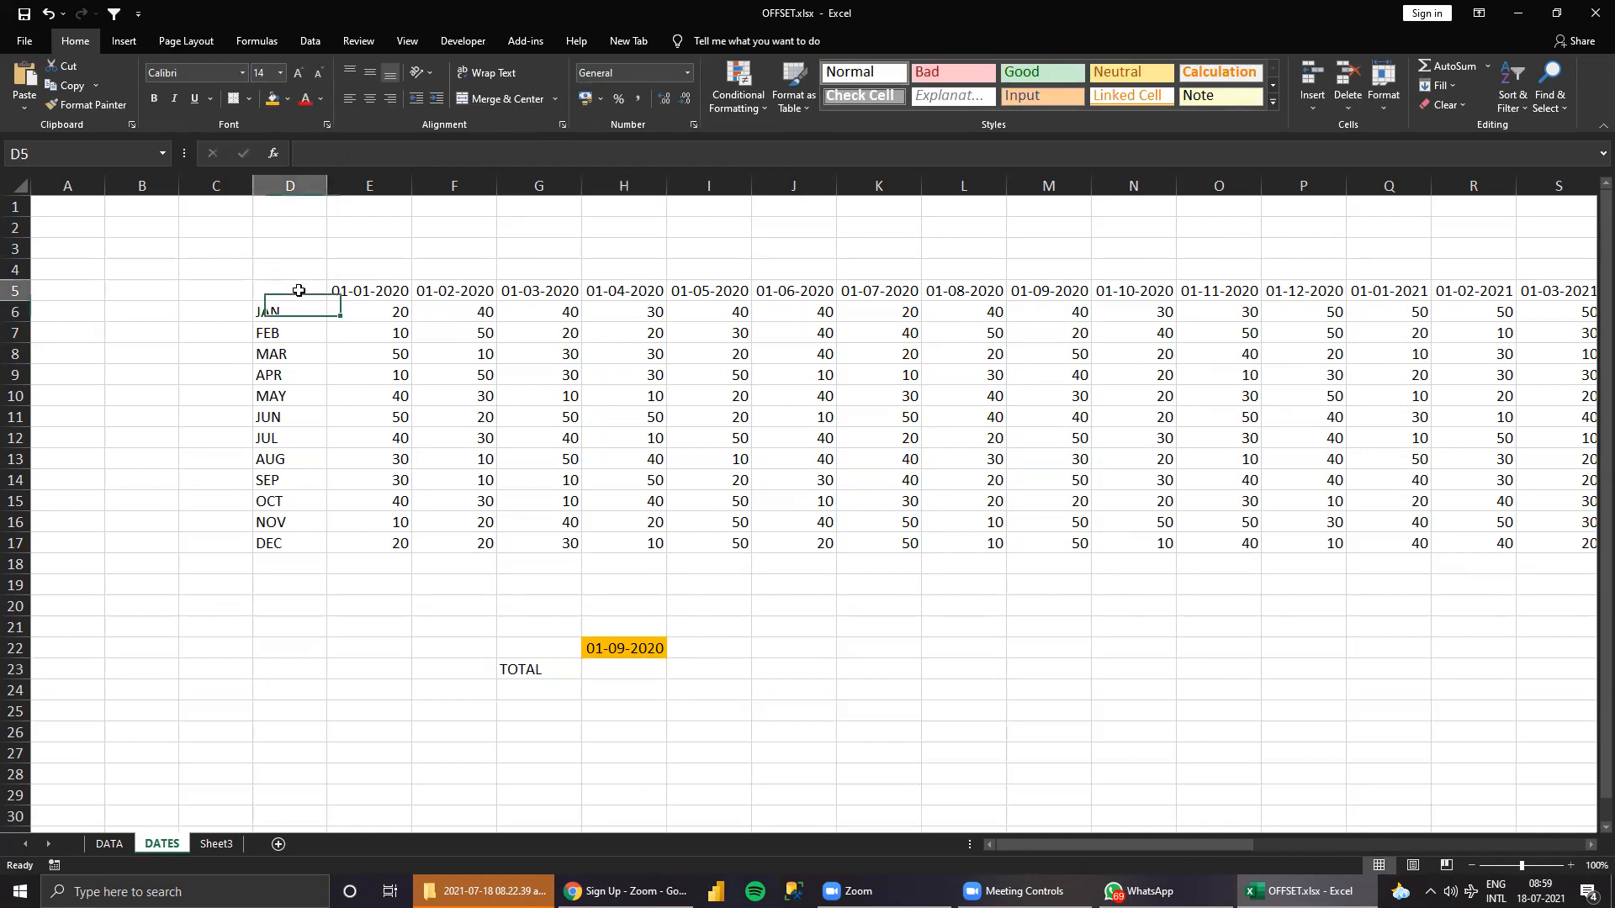
pyautogui.click(50, 206)
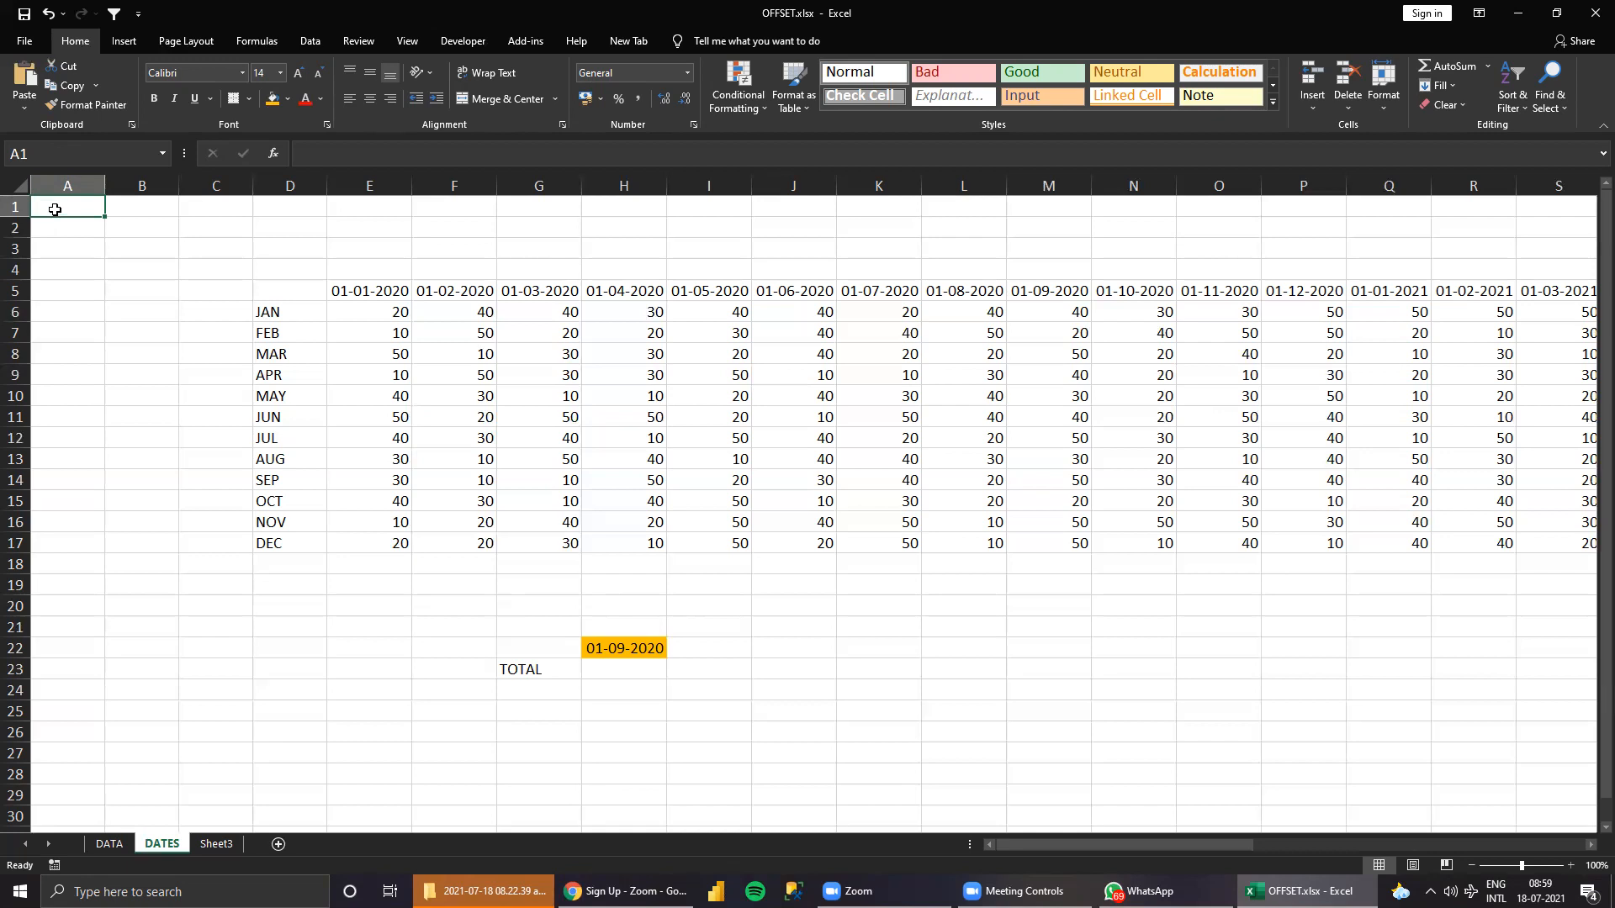
pyautogui.click(1440, 684)
pyautogui.moveTo(1496, 309); pyautogui.dragTo(1495, 335)
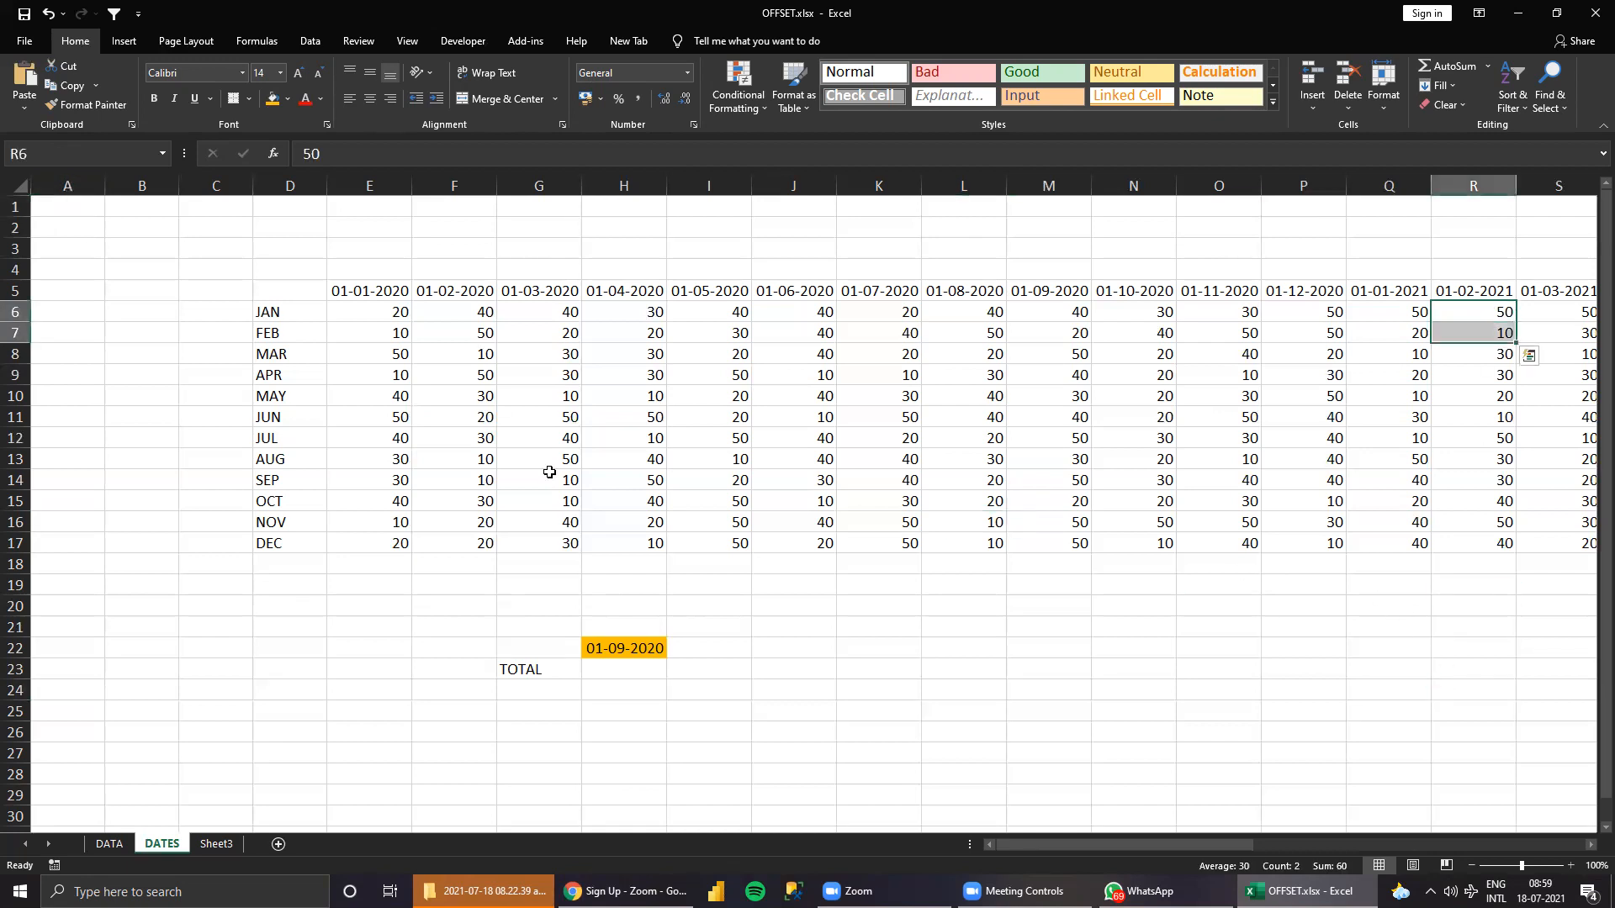
pyautogui.moveTo(471, 501); pyautogui.dragTo(471, 521)
pyautogui.click(507, 692)
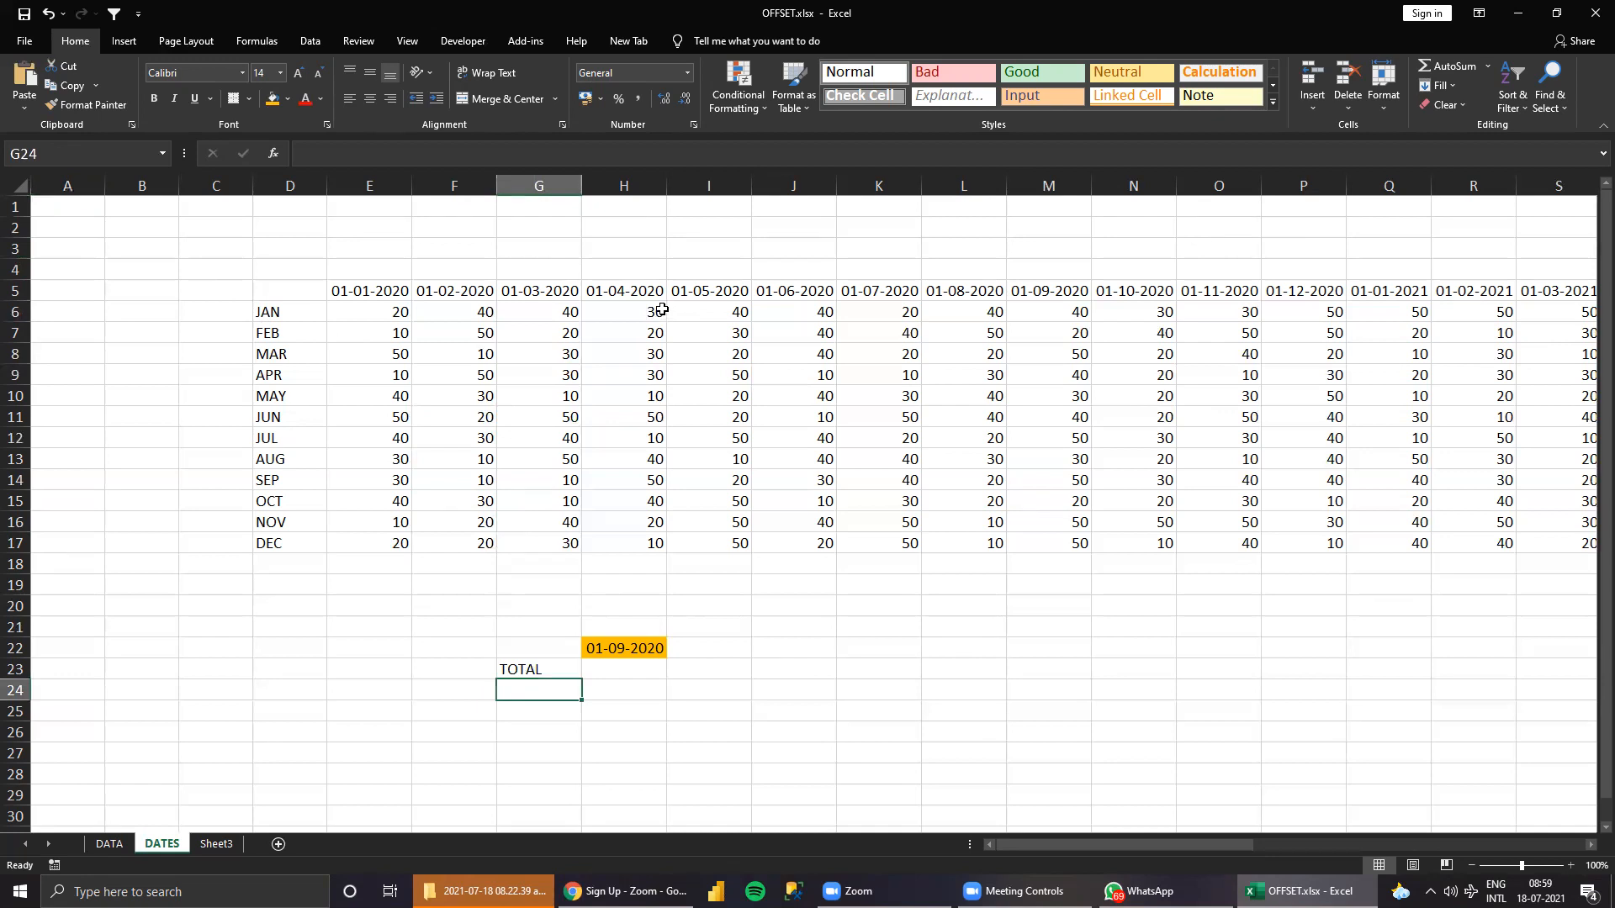
pyautogui.click(311, 287)
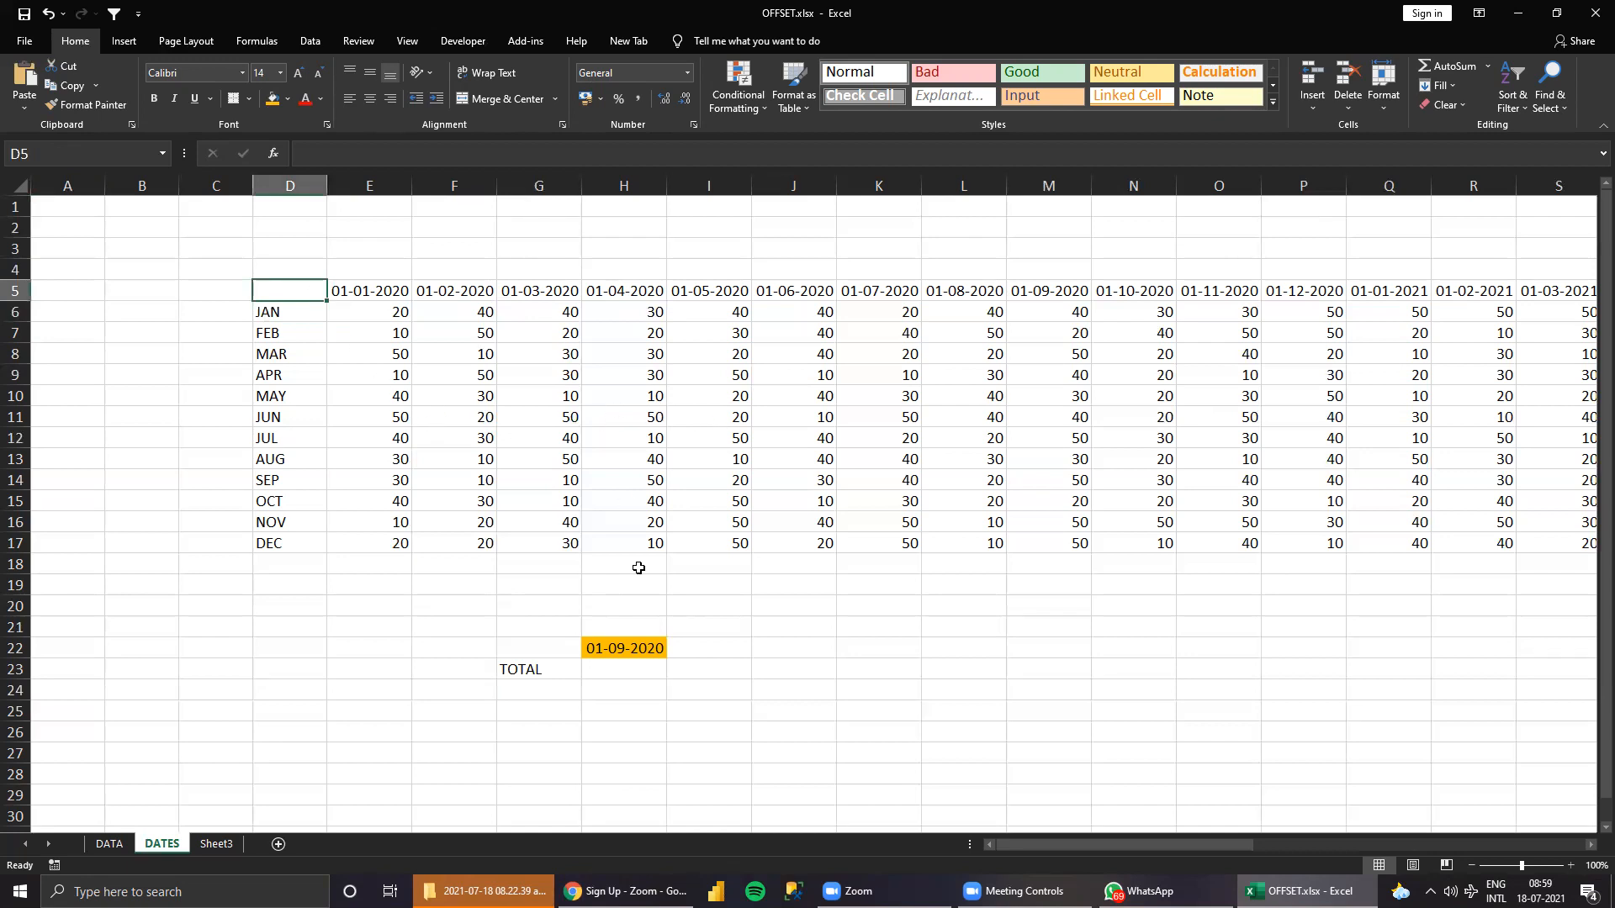
pyautogui.click(646, 669)
pyautogui.click(205, 475)
pyautogui.click(618, 244)
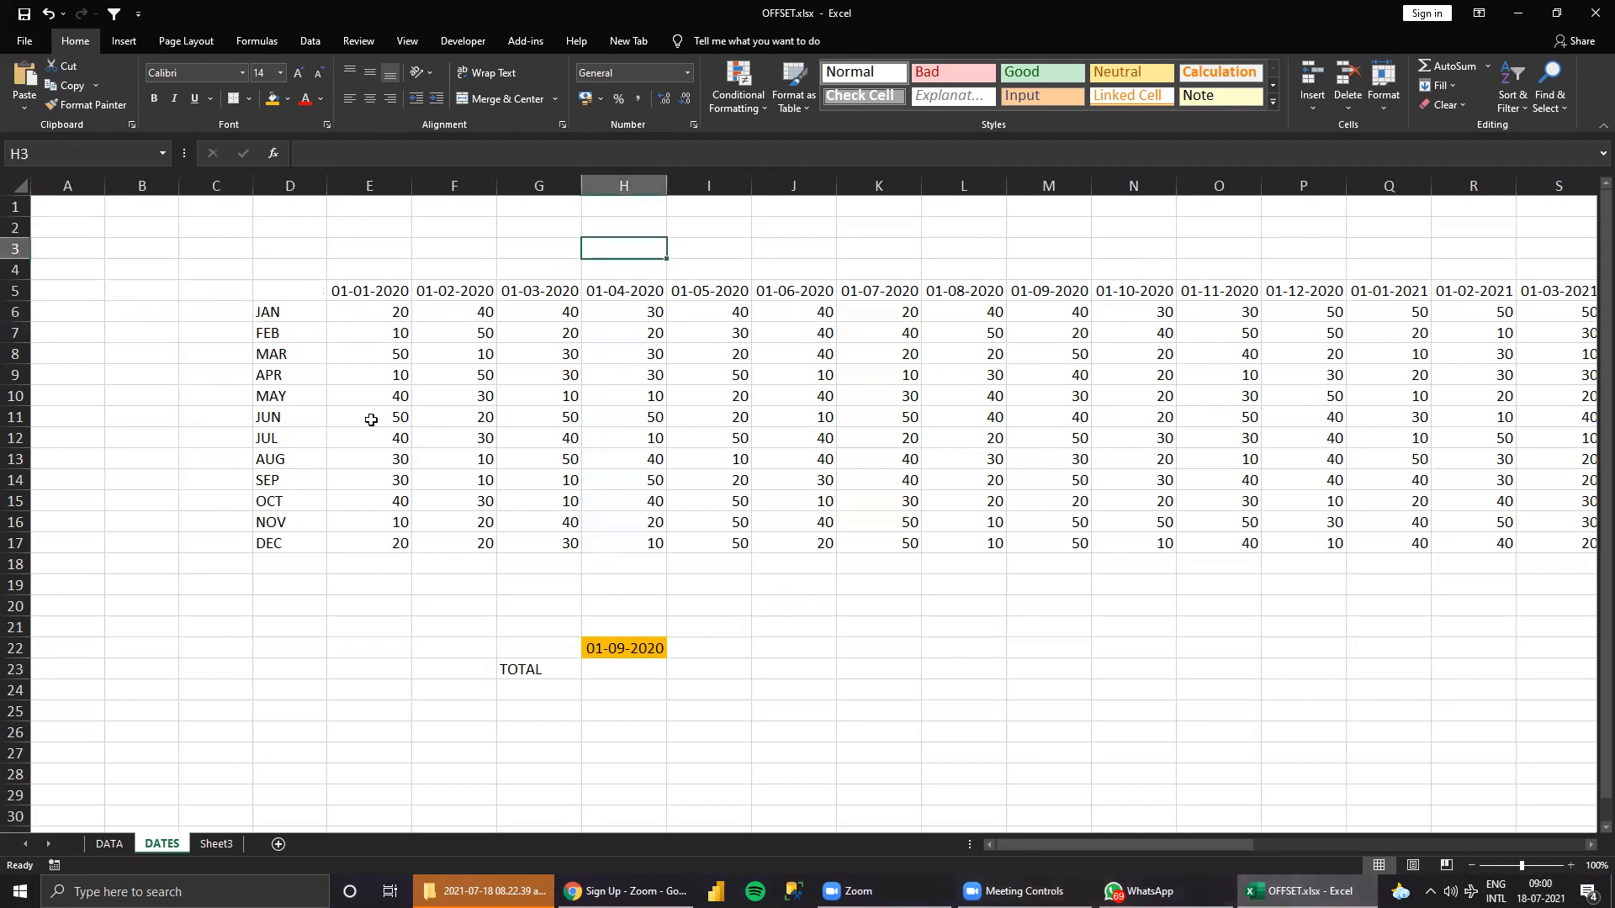
pyautogui.click(286, 288)
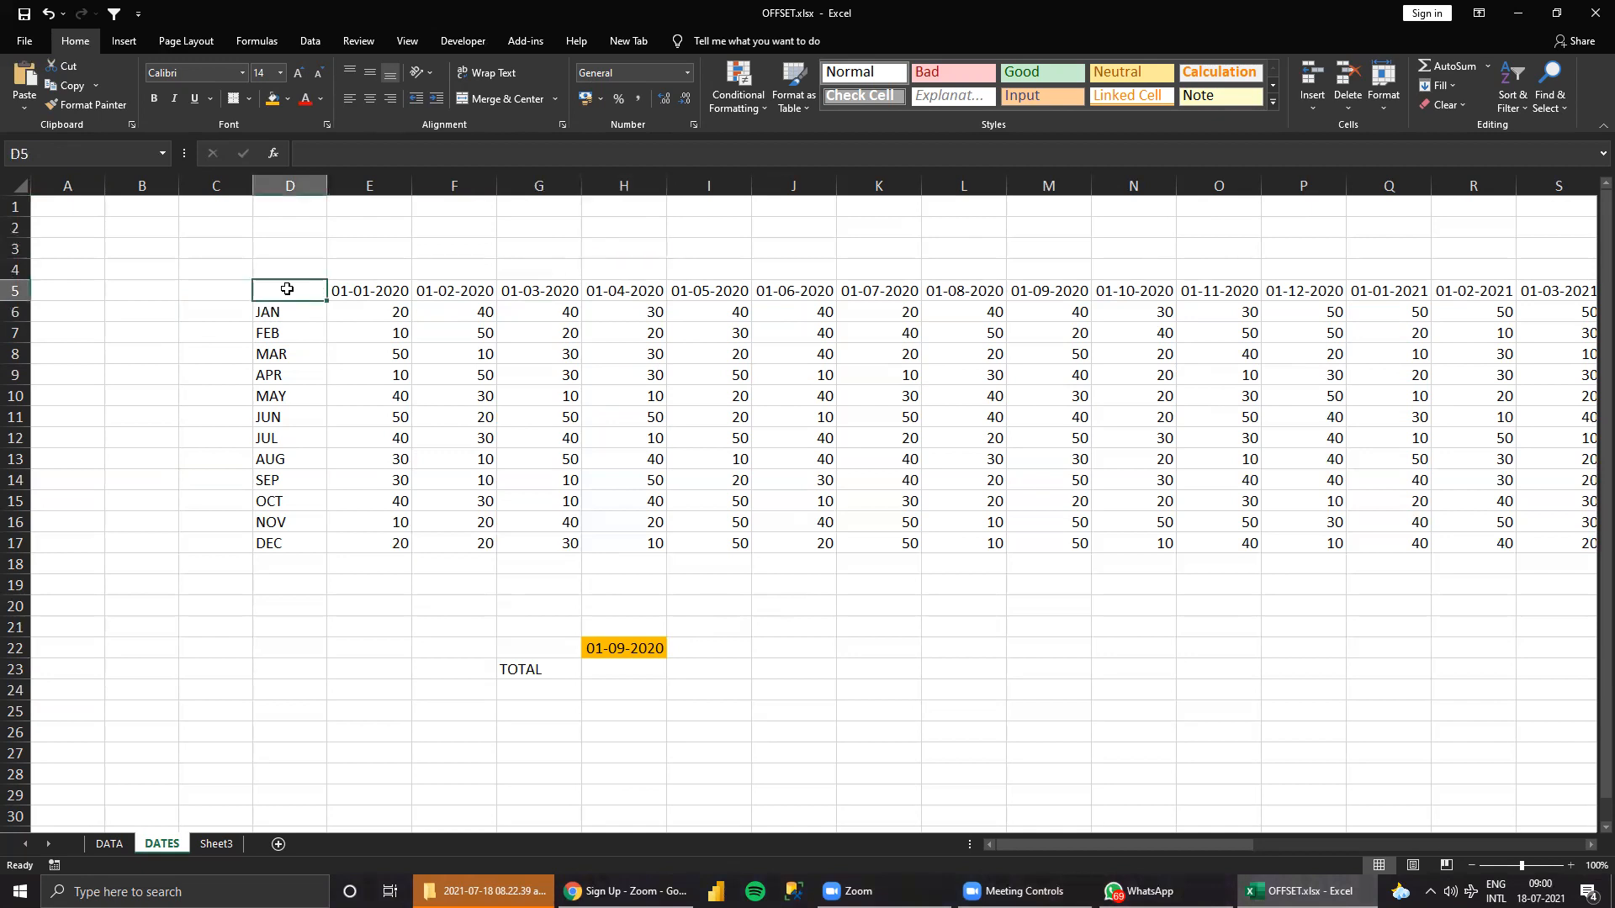
# Start an OFFSET formula in H23 with the absolute reference $D$5 as its reference argument.
pyautogui.click(606, 668)
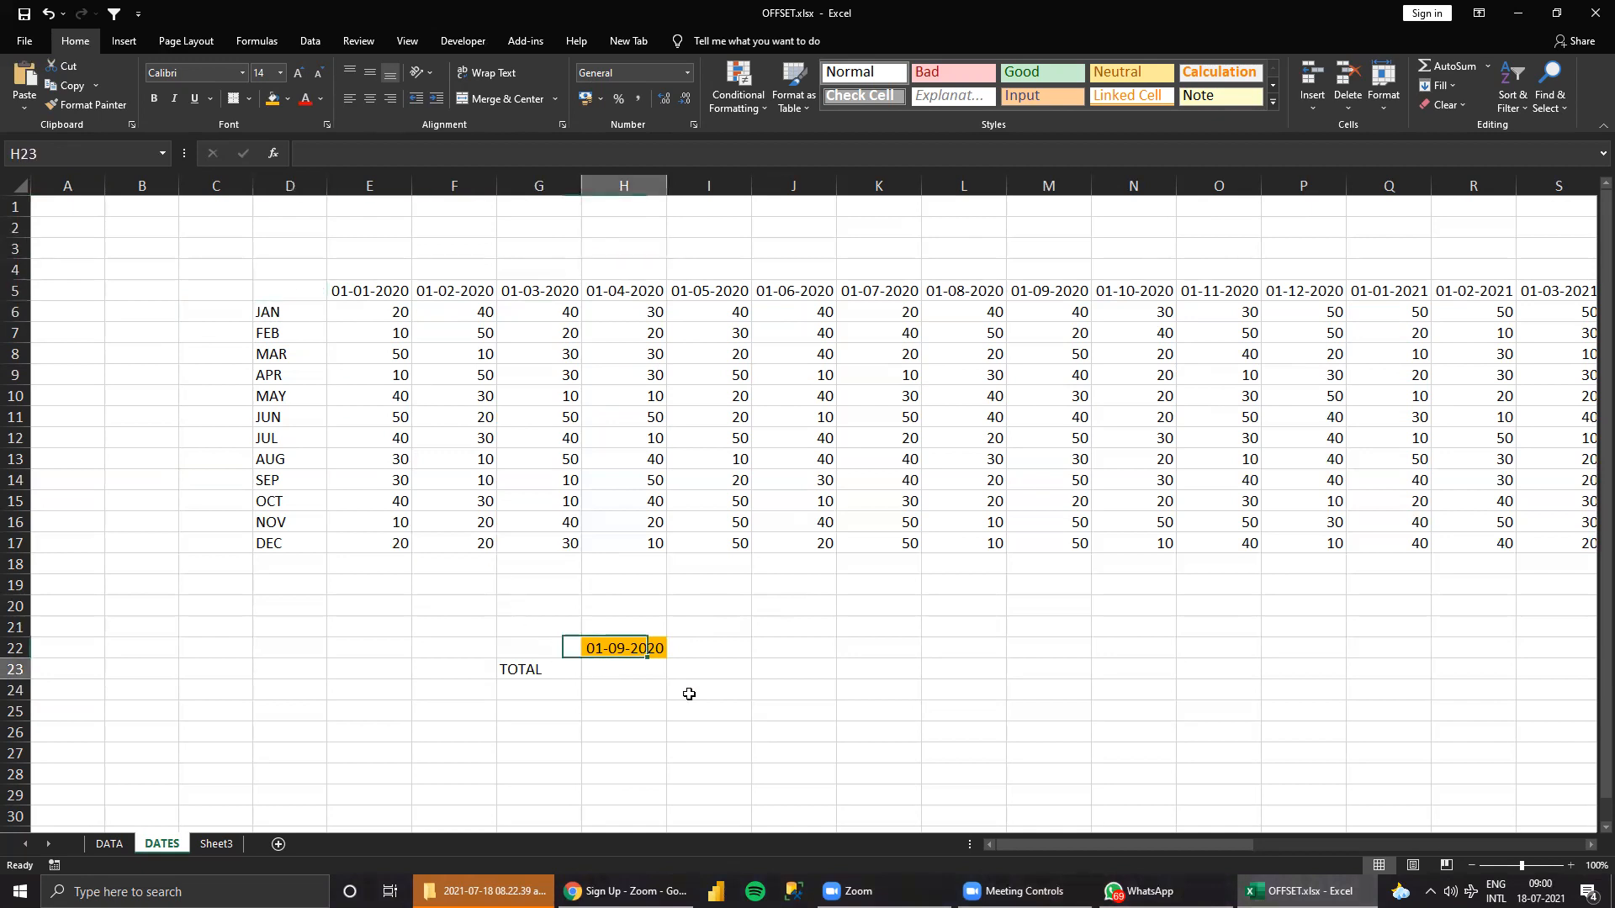
pyautogui.write('=')
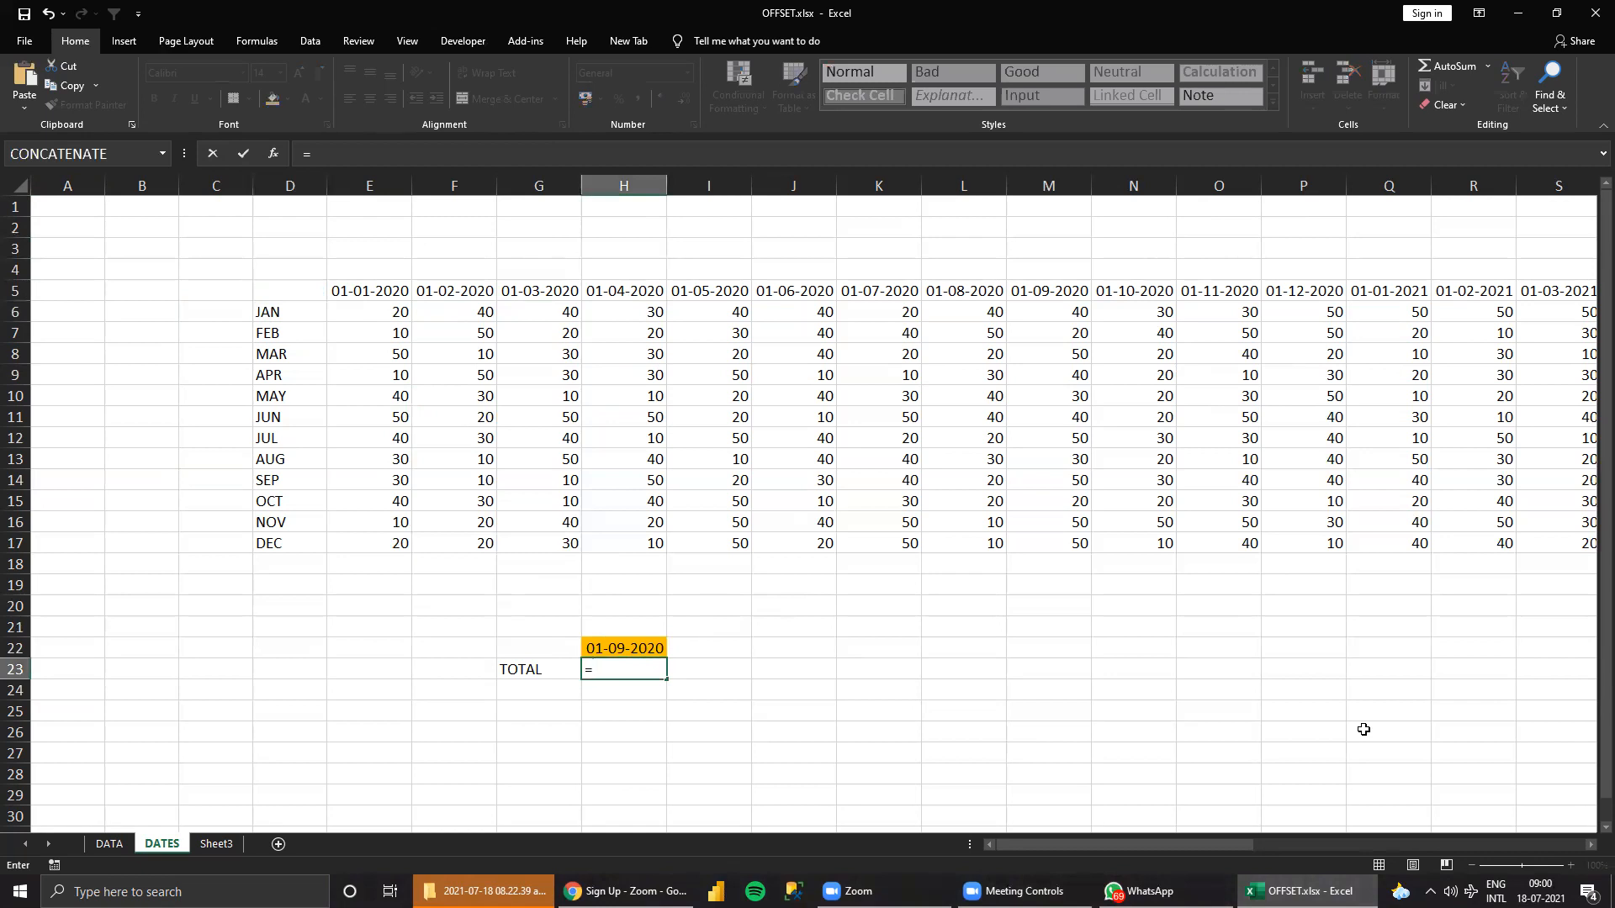
pyautogui.write('OFFSET(')
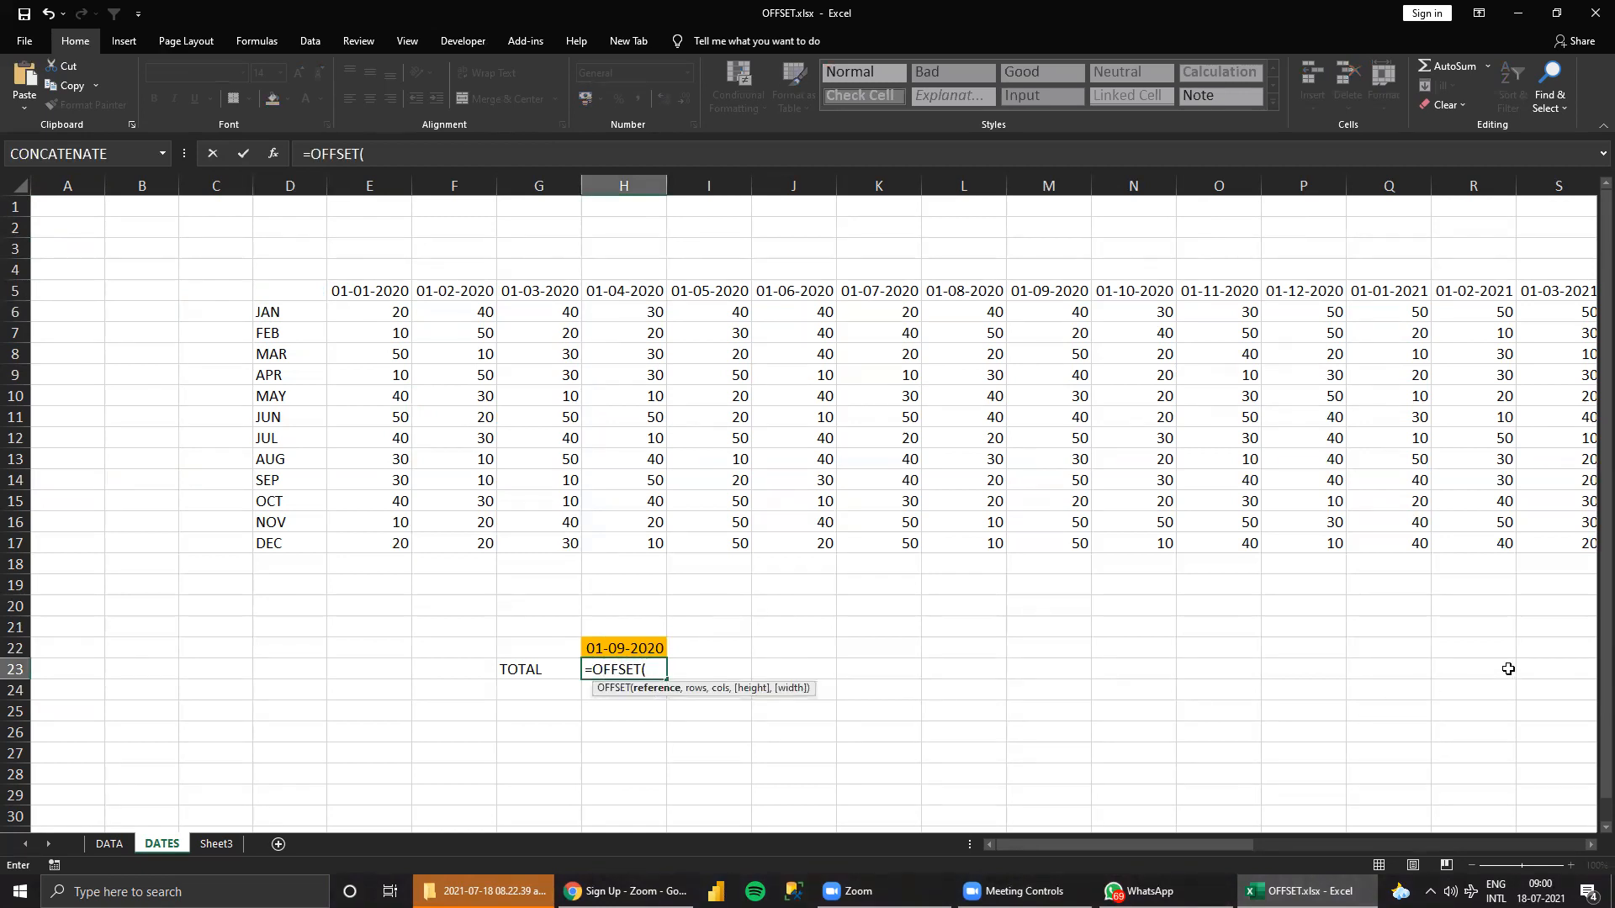
pyautogui.click(283, 289)
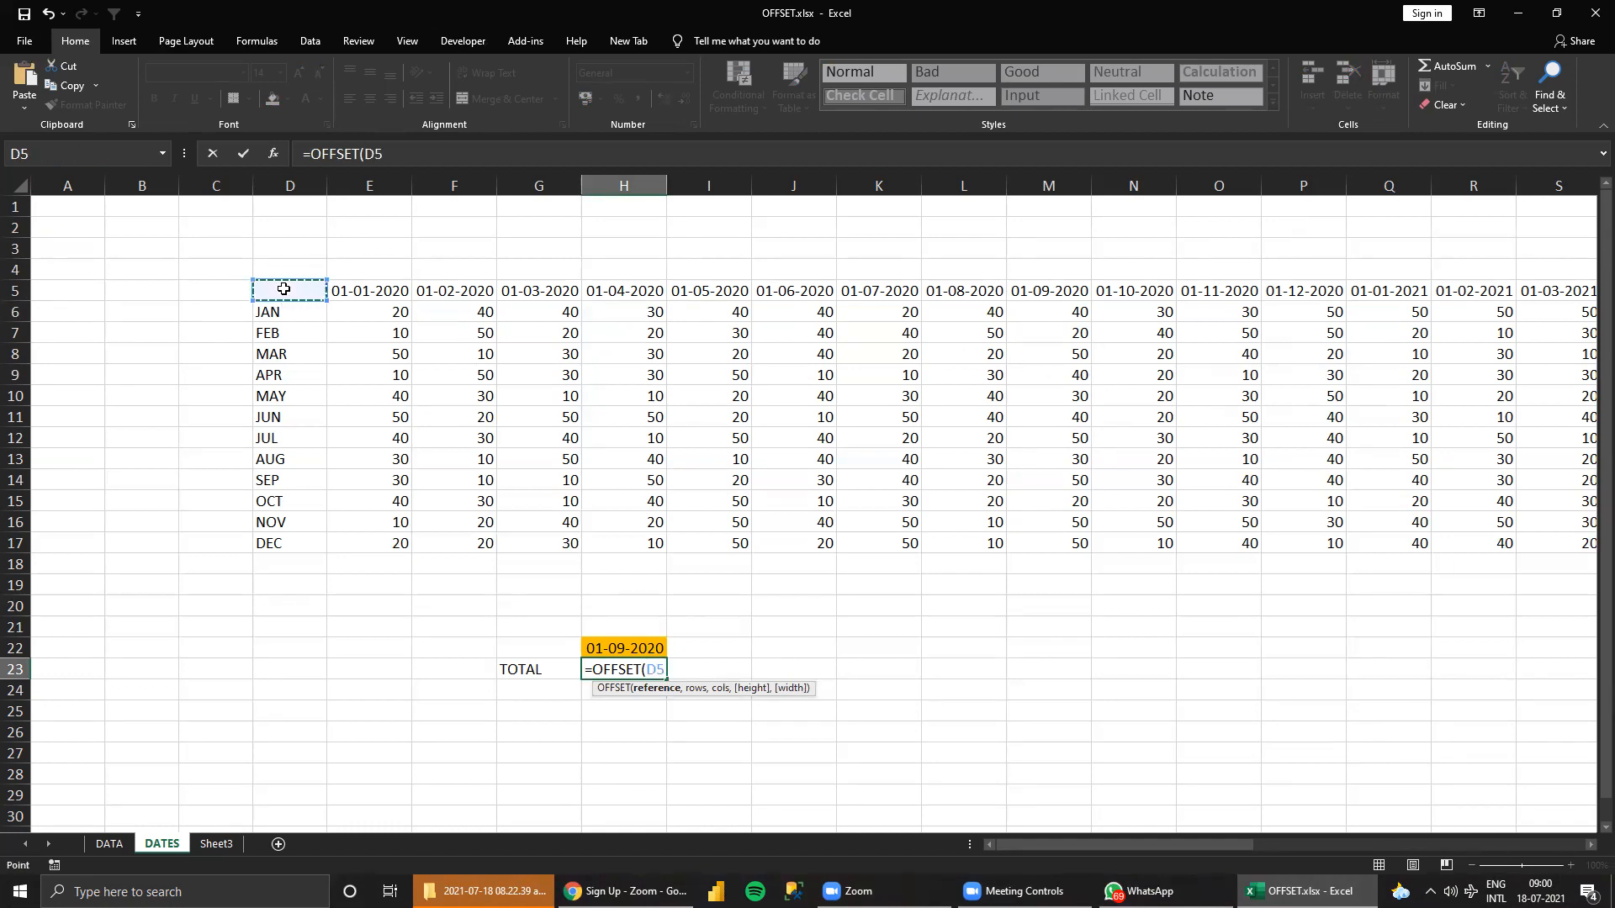
pyautogui.press('F4')
pyautogui.write(',1,9')
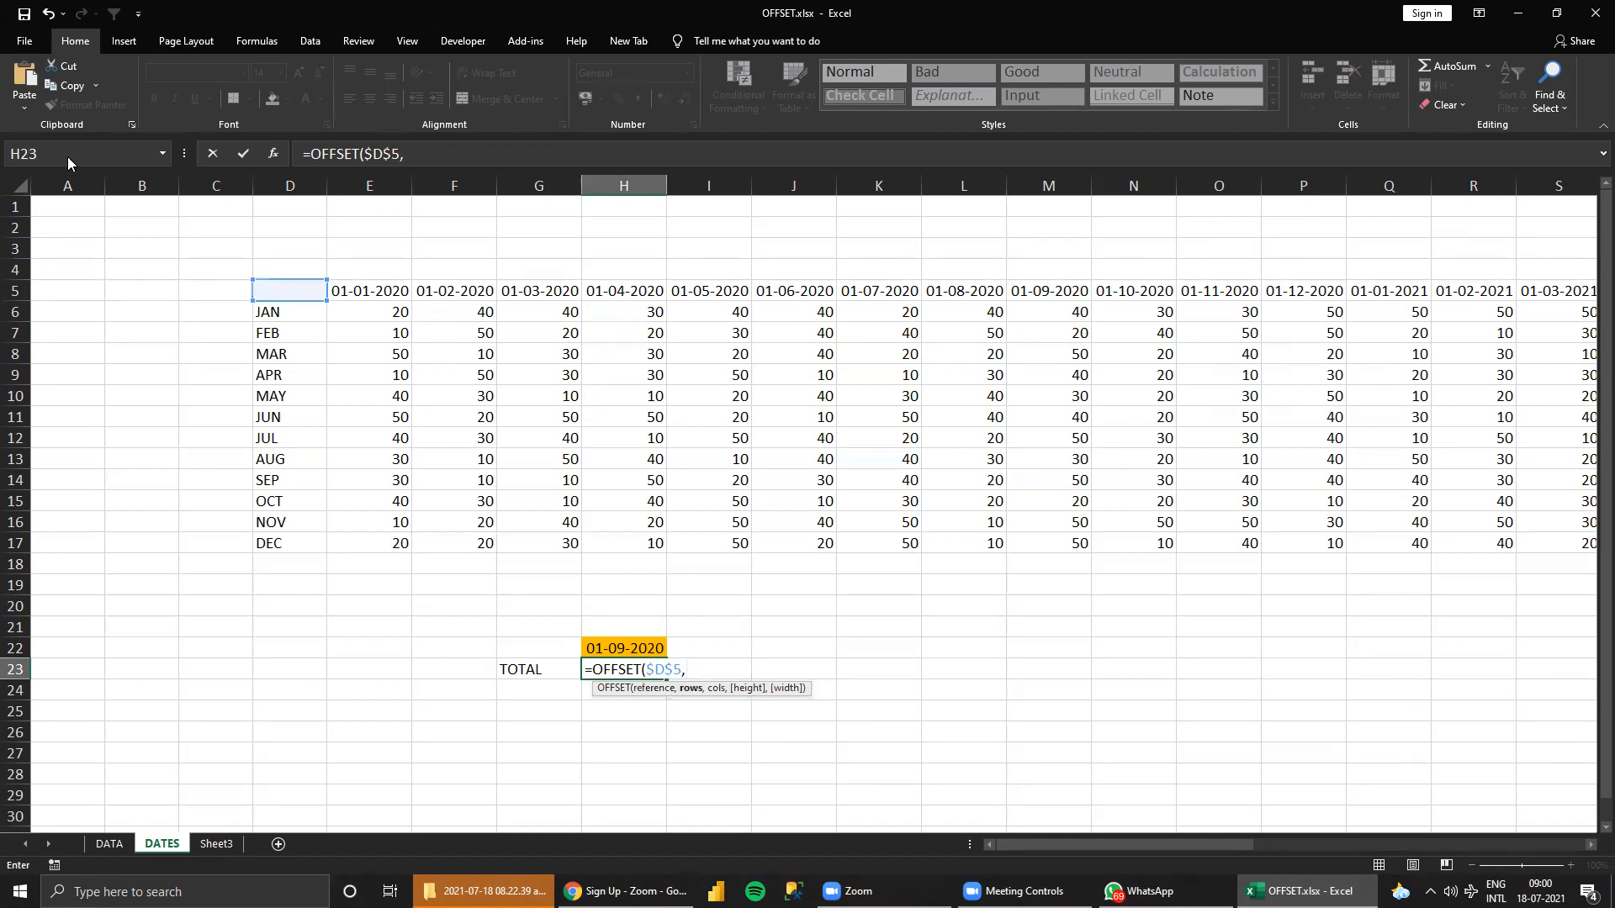
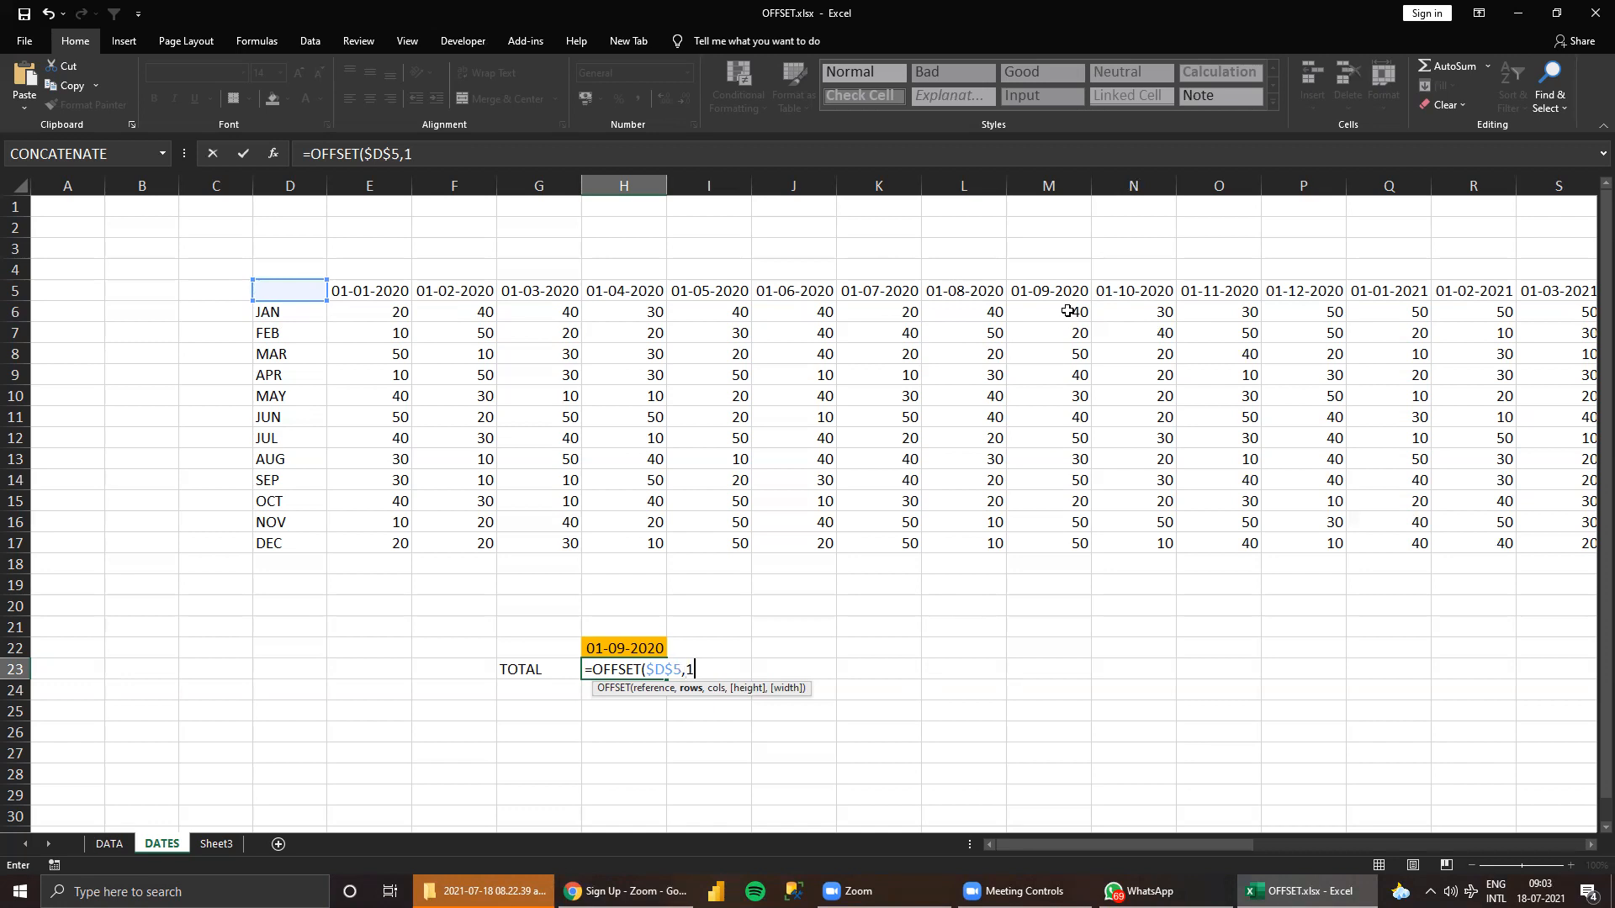
# Complete the OFFSET formula in H23 with 1 row and 9 columns, and commit it.
pyautogui.write(',9')
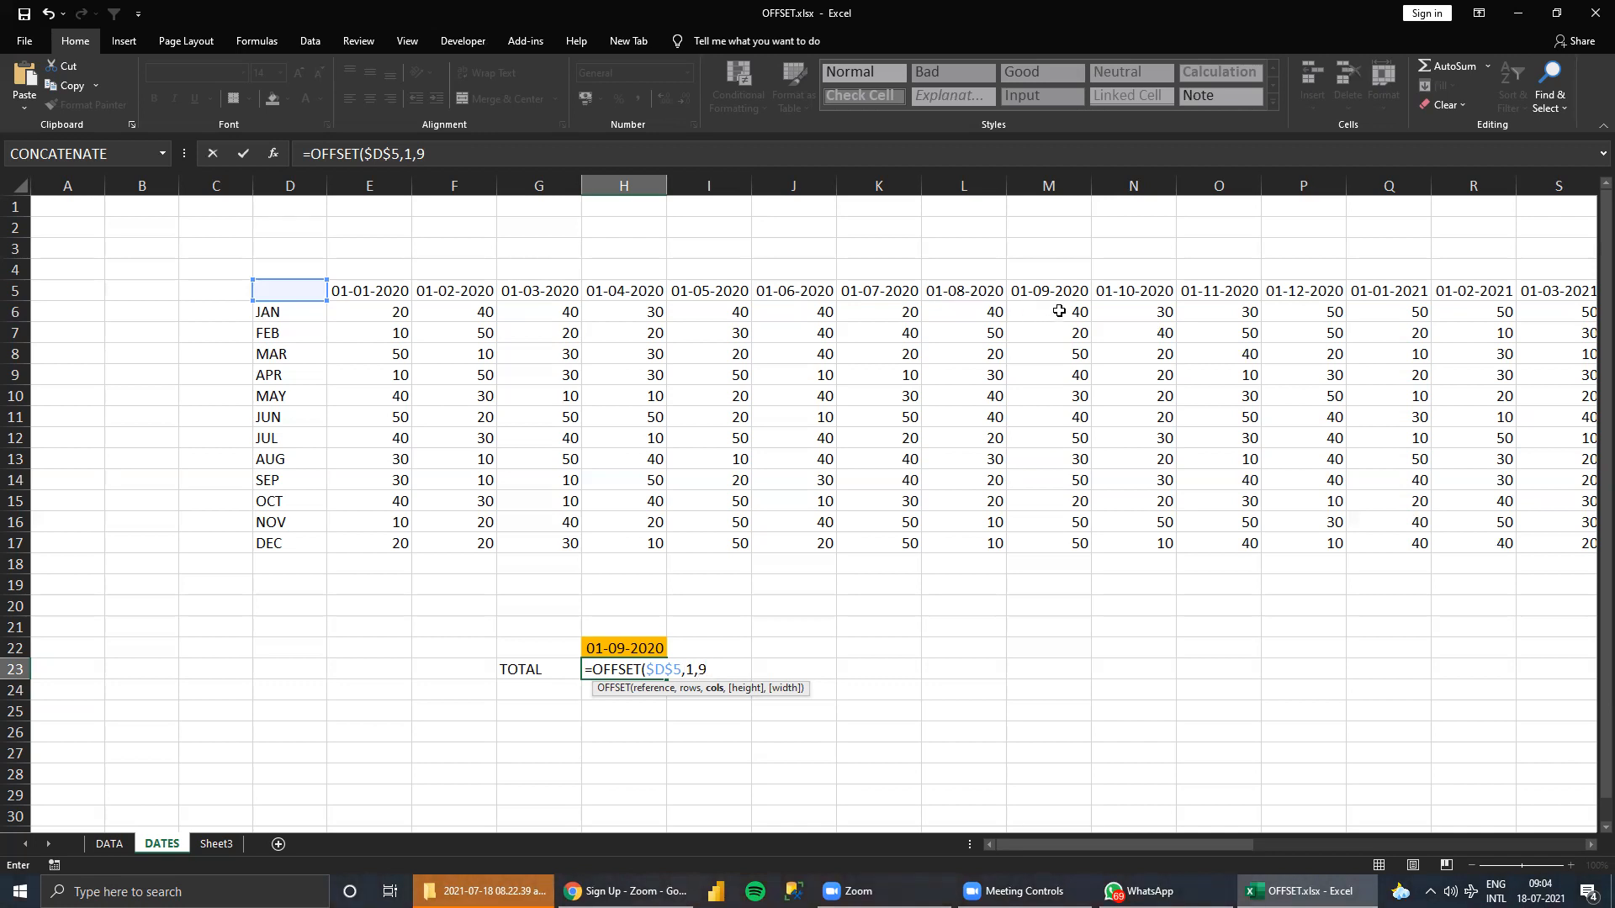
pyautogui.write(')')
pyautogui.hotkey('ctrl', 'Return')
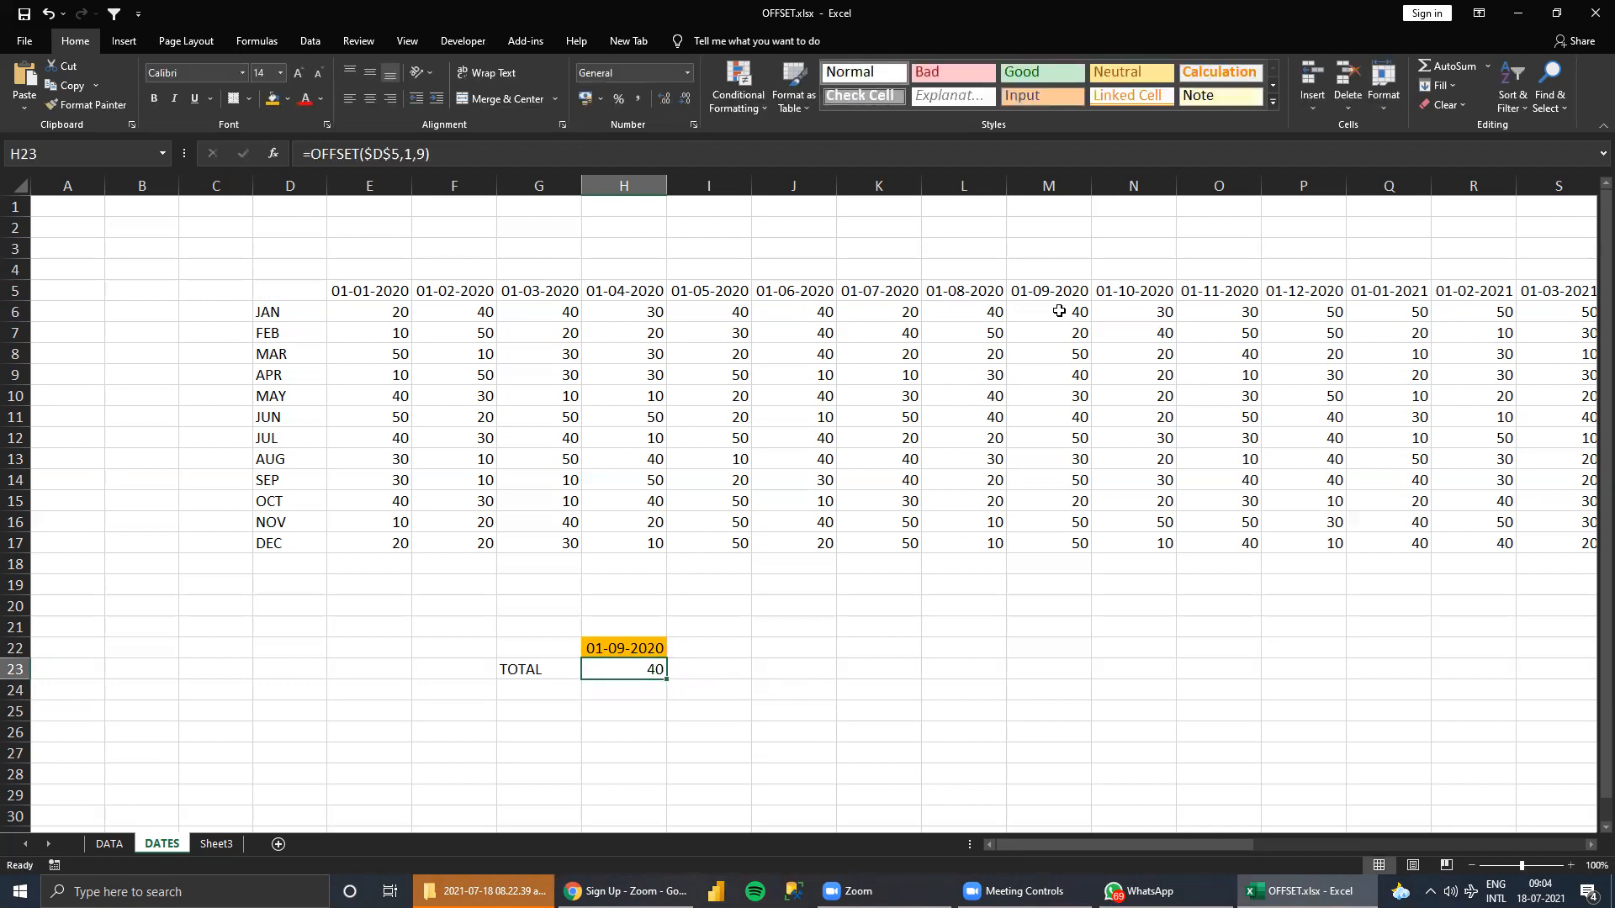
# Test the OFFSET result by setting the January value under 01-09-2020 in M6 to 111111 and retracing from D5 to M6.
pyautogui.click(1053, 310)
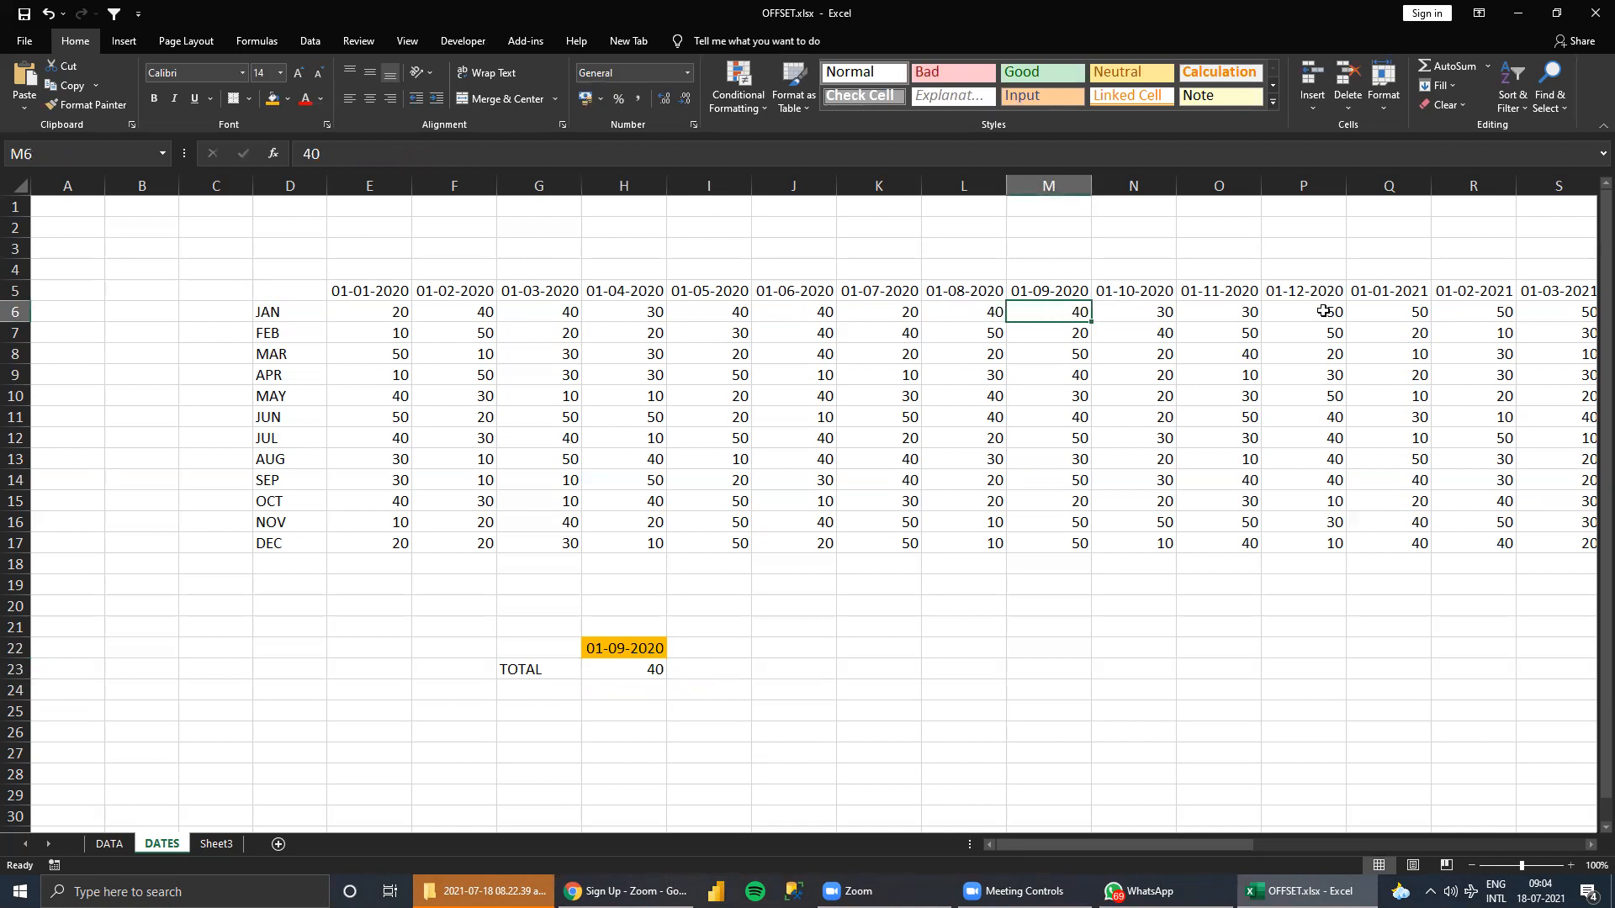
pyautogui.write('111111')
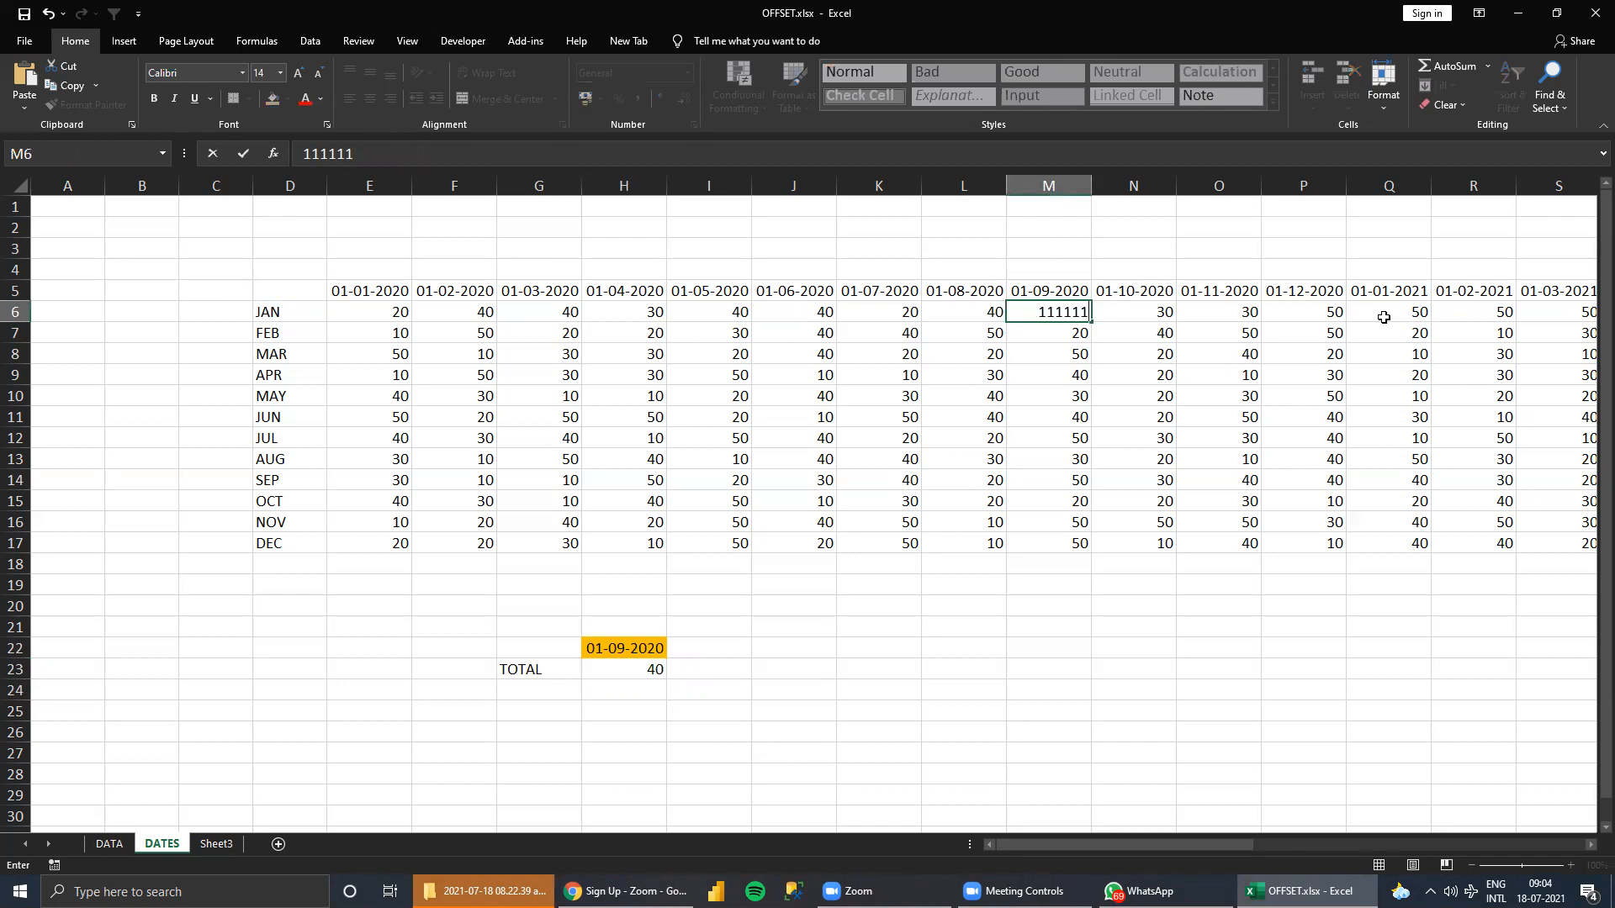
pyautogui.press('Return')
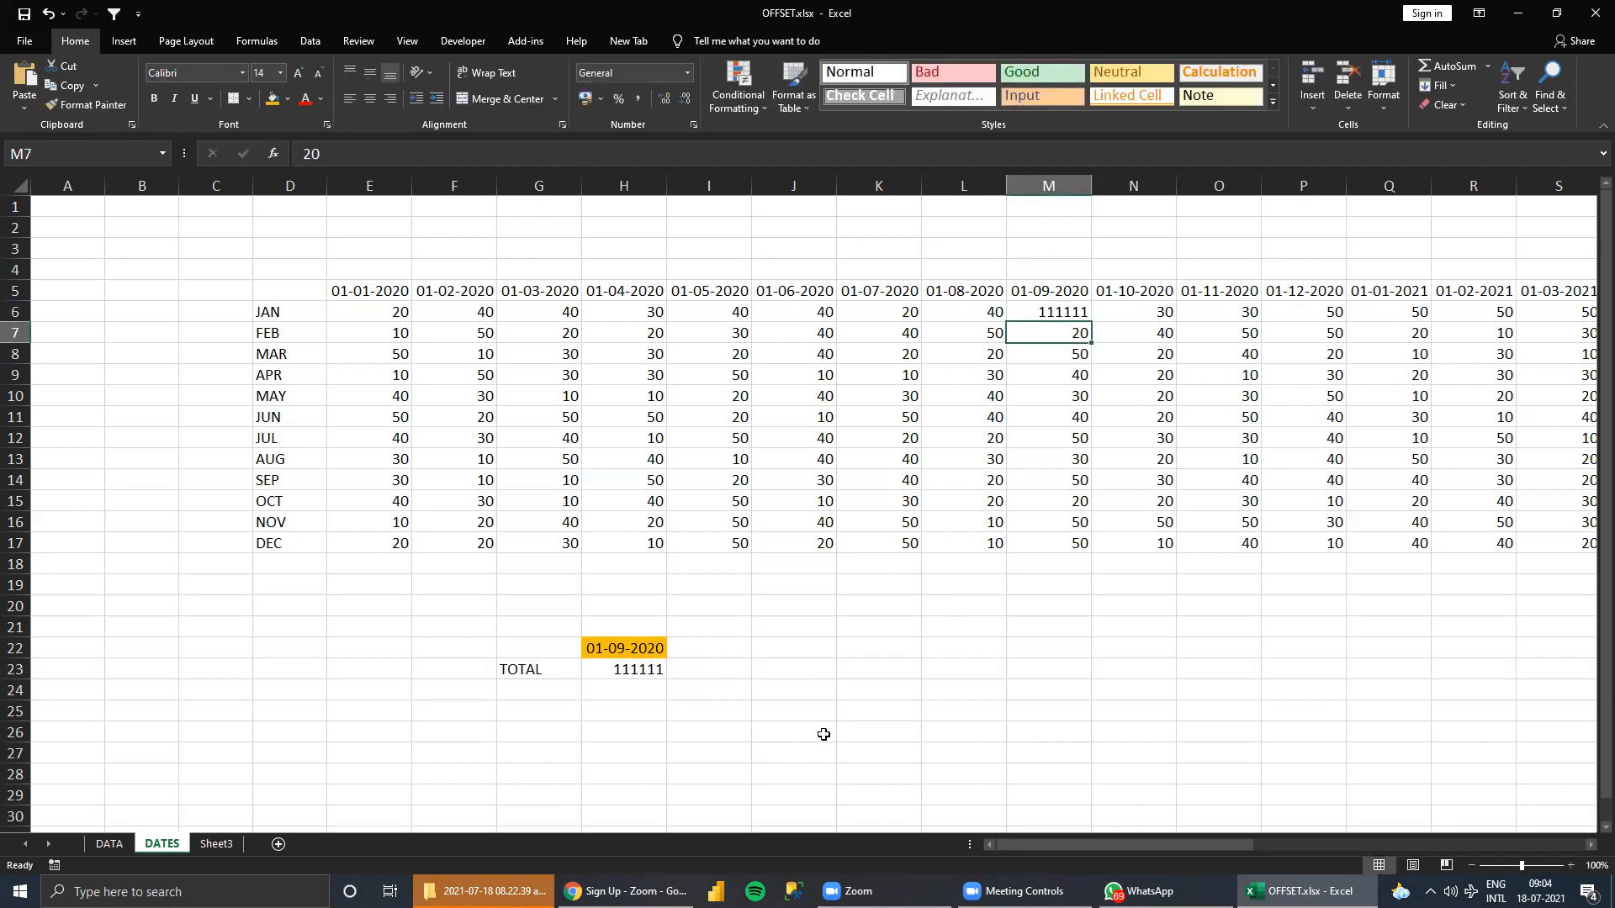
pyautogui.click(1055, 305)
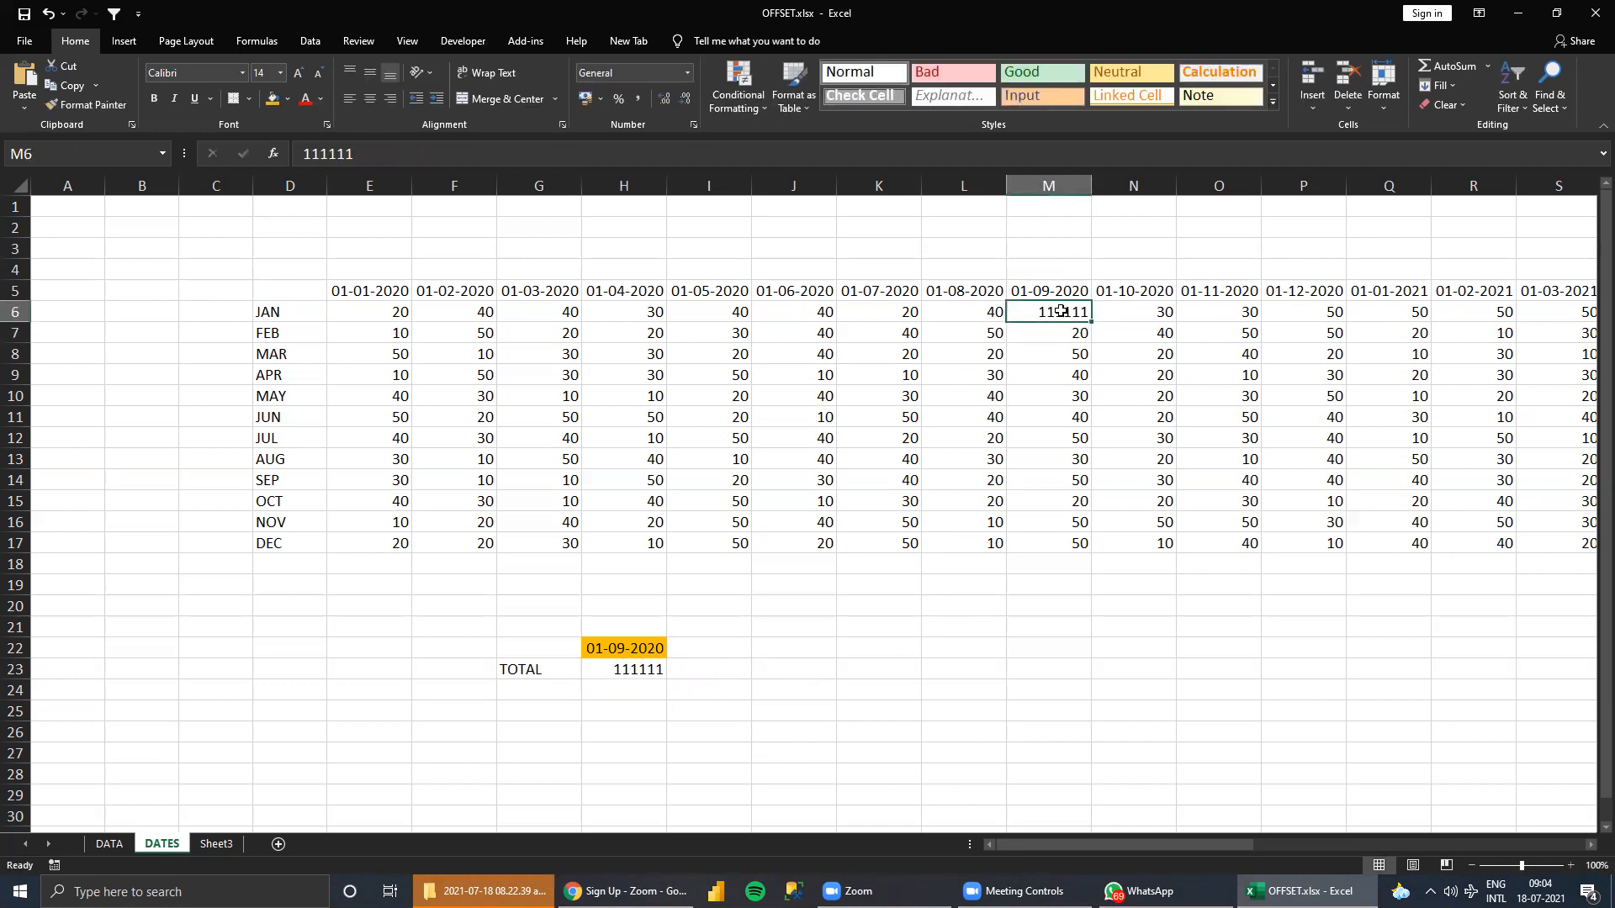
pyautogui.click(275, 292)
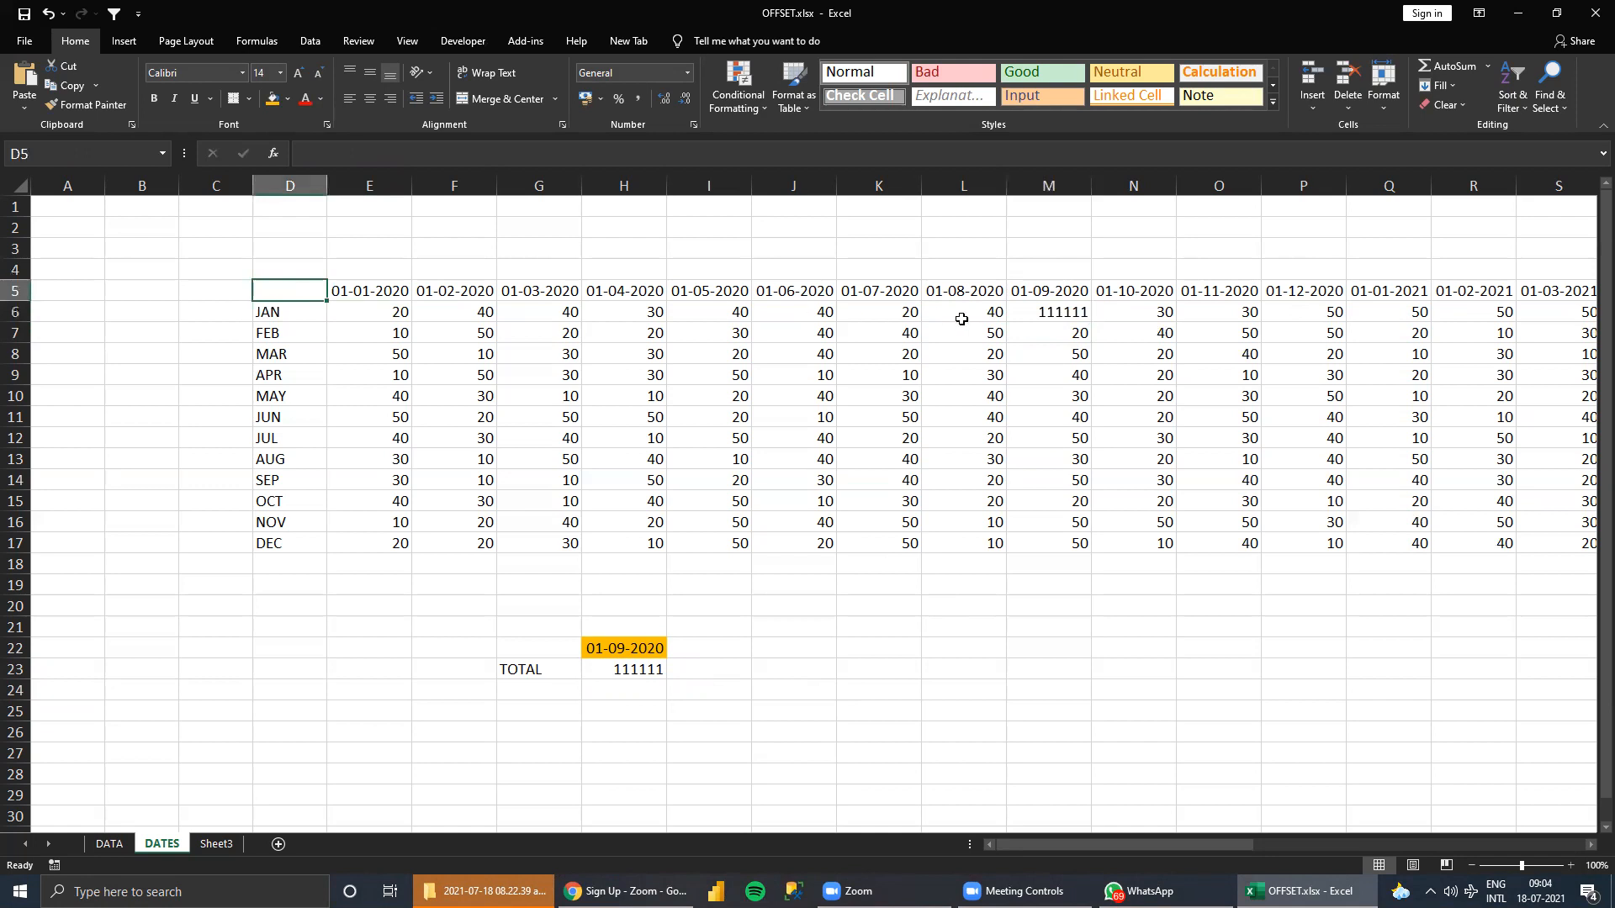
pyautogui.click(1048, 312)
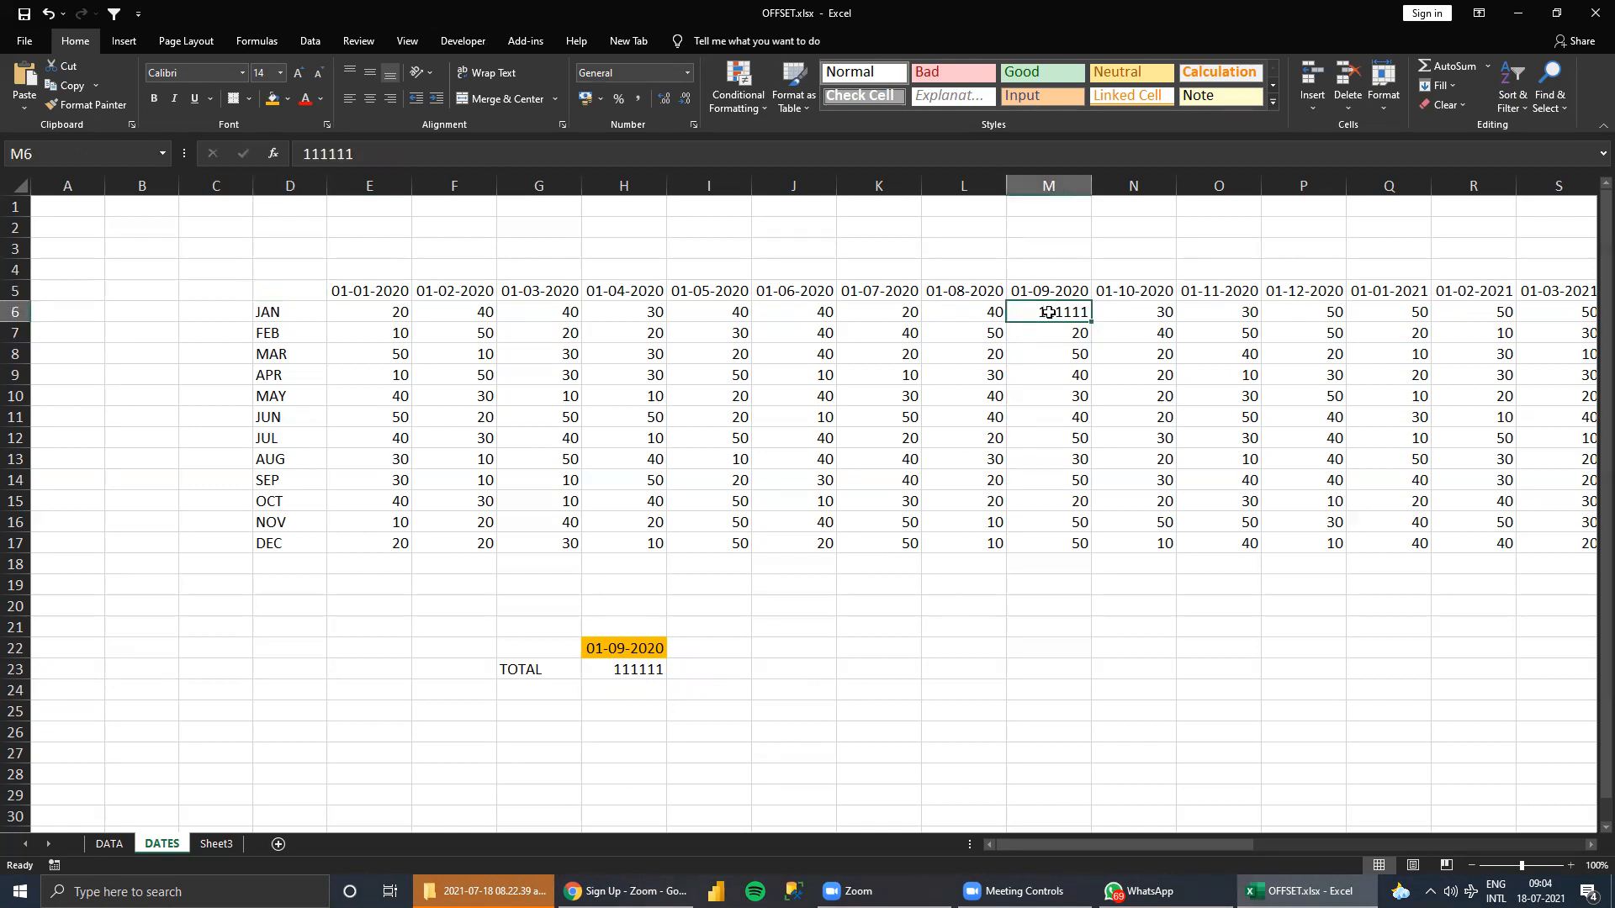
# Reopen the OFFSET formula in H23 and extend it to the height argument after the 9 columns.
pyautogui.click(623, 666)
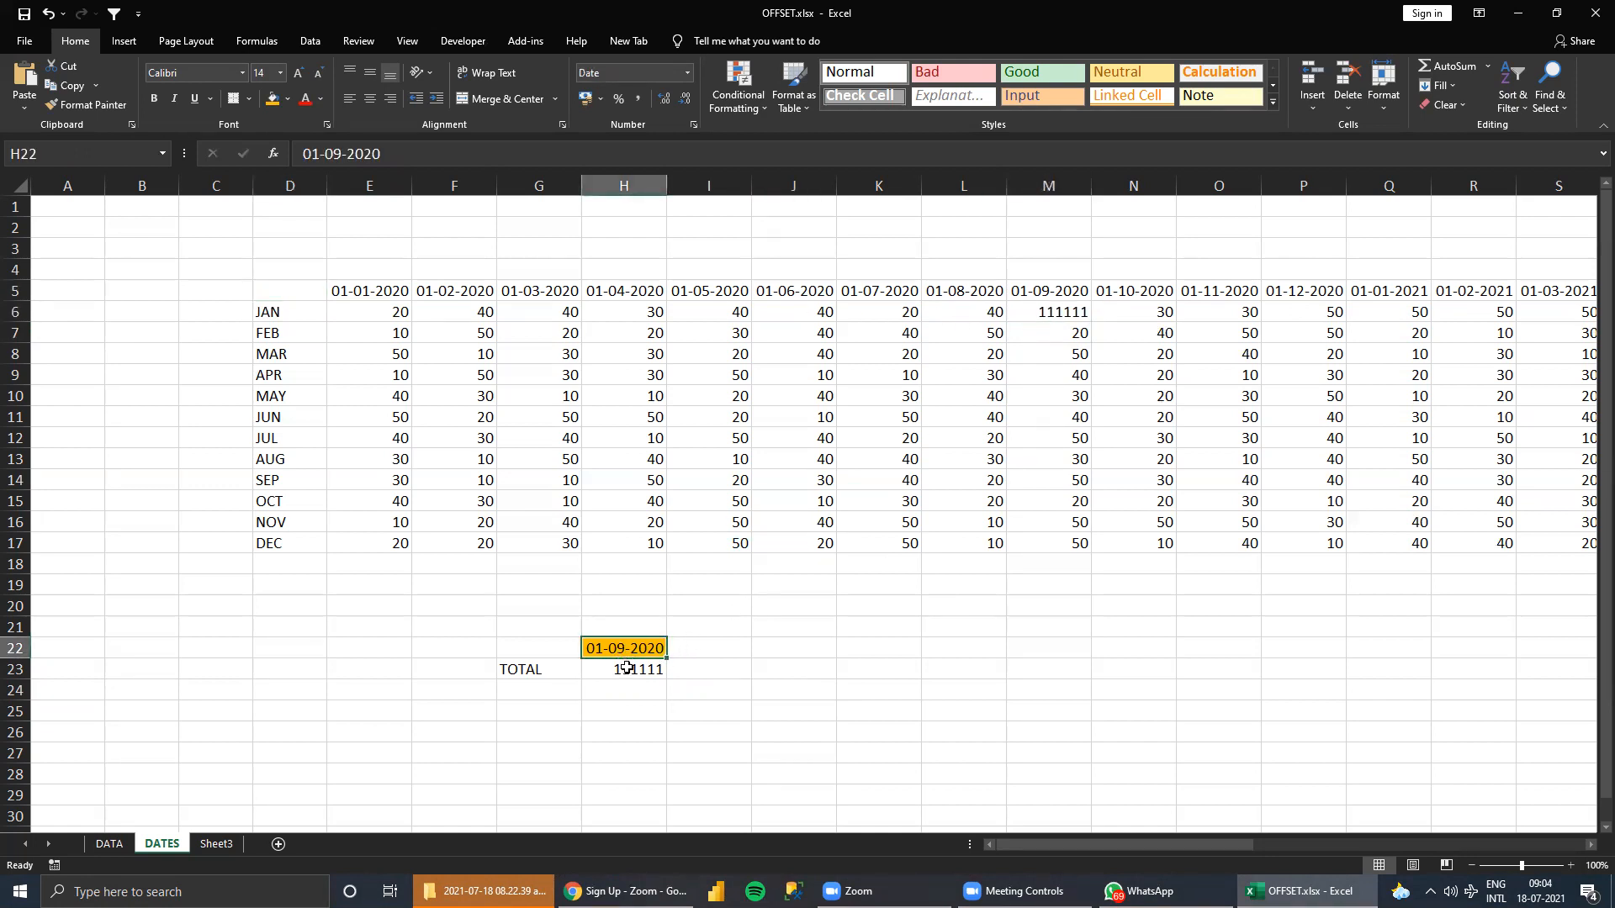
pyautogui.click(535, 155)
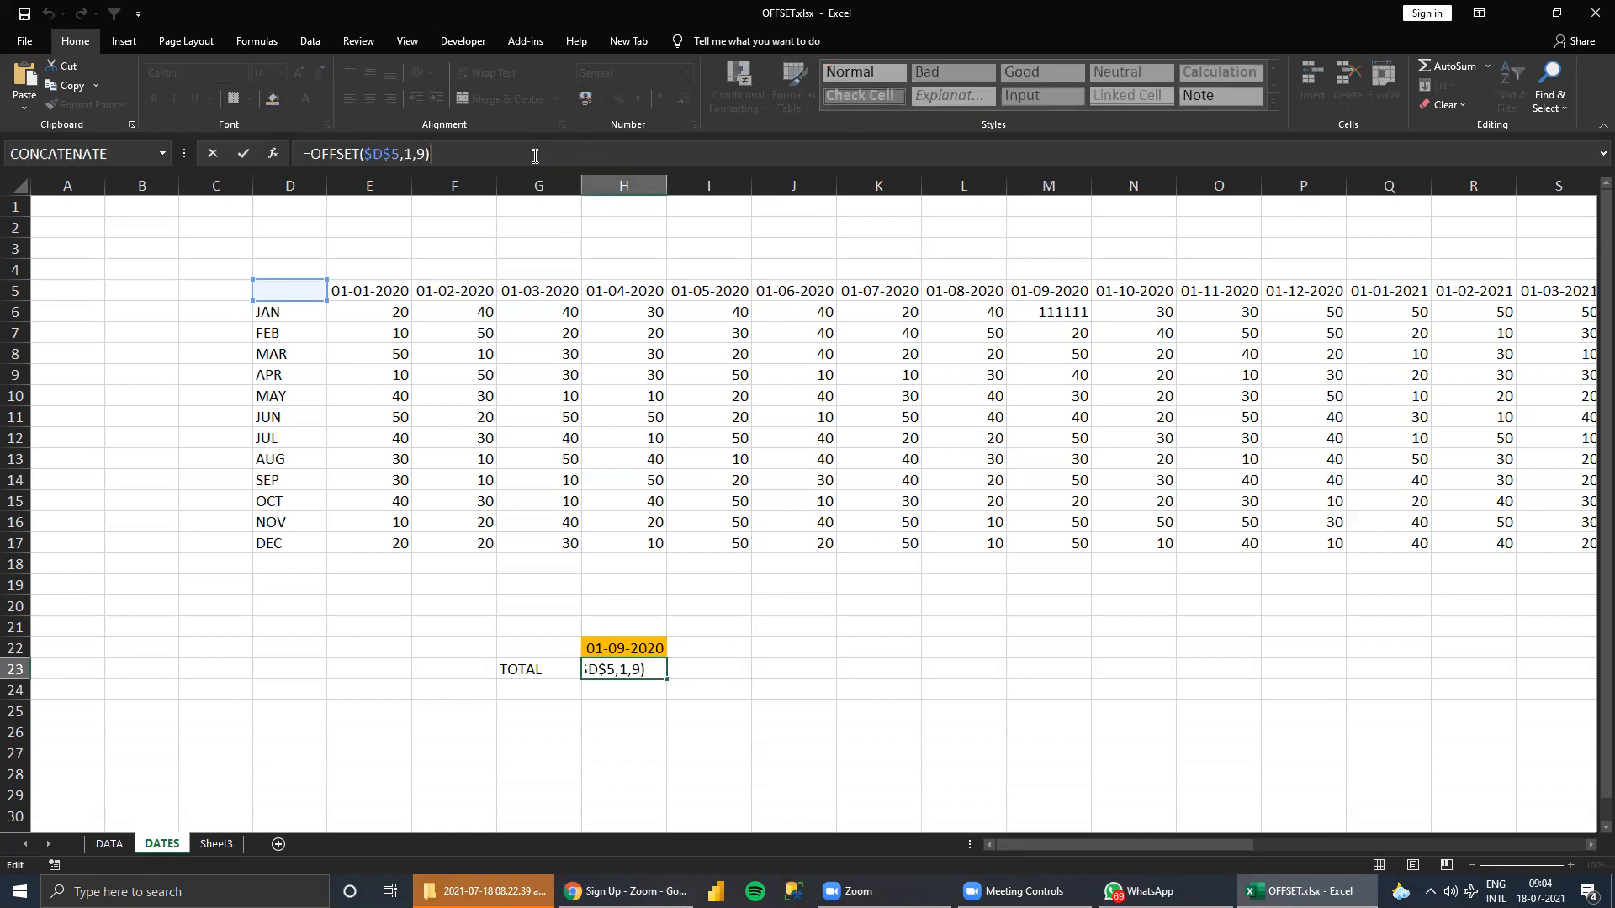
pyautogui.press('BackSpace')
pyautogui.write(',')
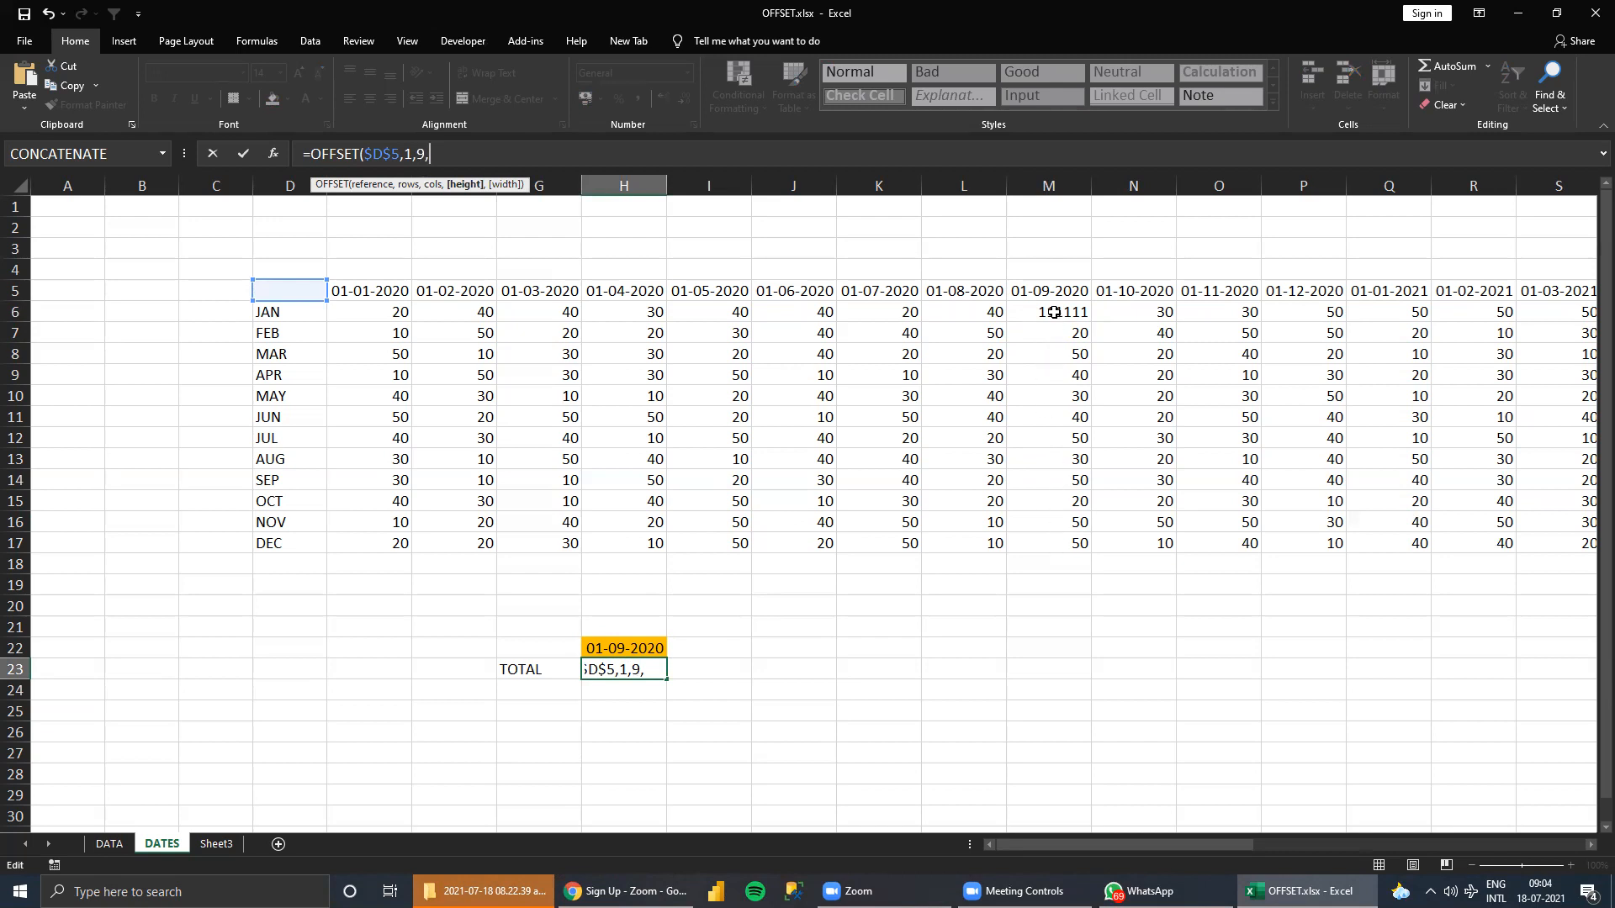
pyautogui.moveTo(1078, 552); pyautogui.dragTo(1050, 318)
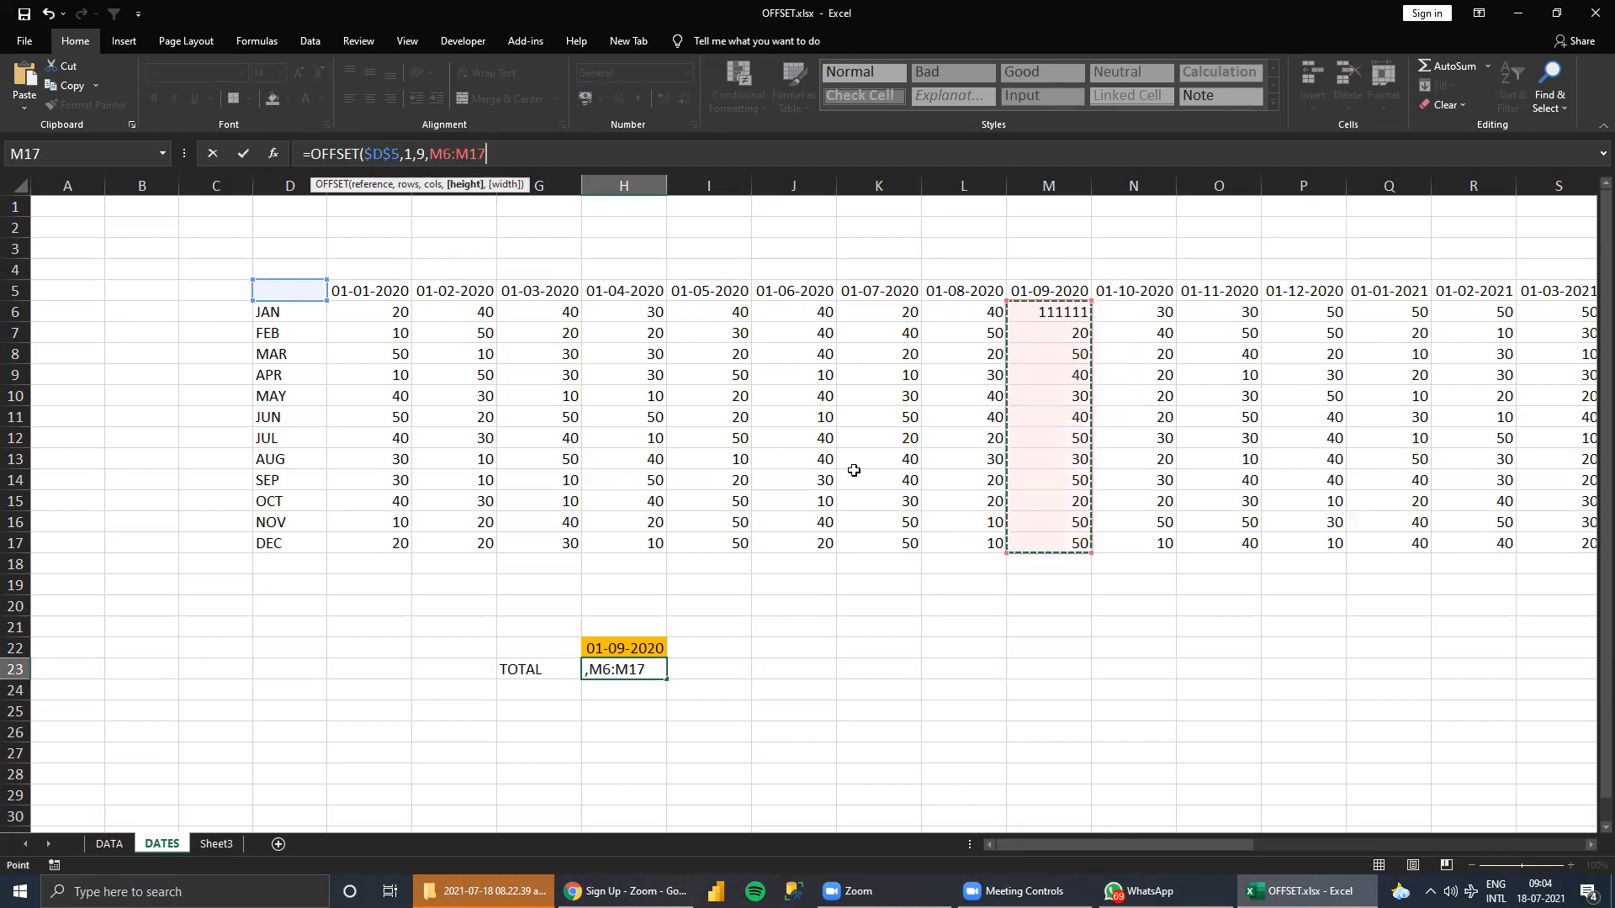
pyautogui.press('BackSpace')
pyautogui.press('BackSpace')
pyautogui.press('BackSpace')
pyautogui.press('BackSpace')
pyautogui.press('BackSpace')
pyautogui.press('BackSpace')
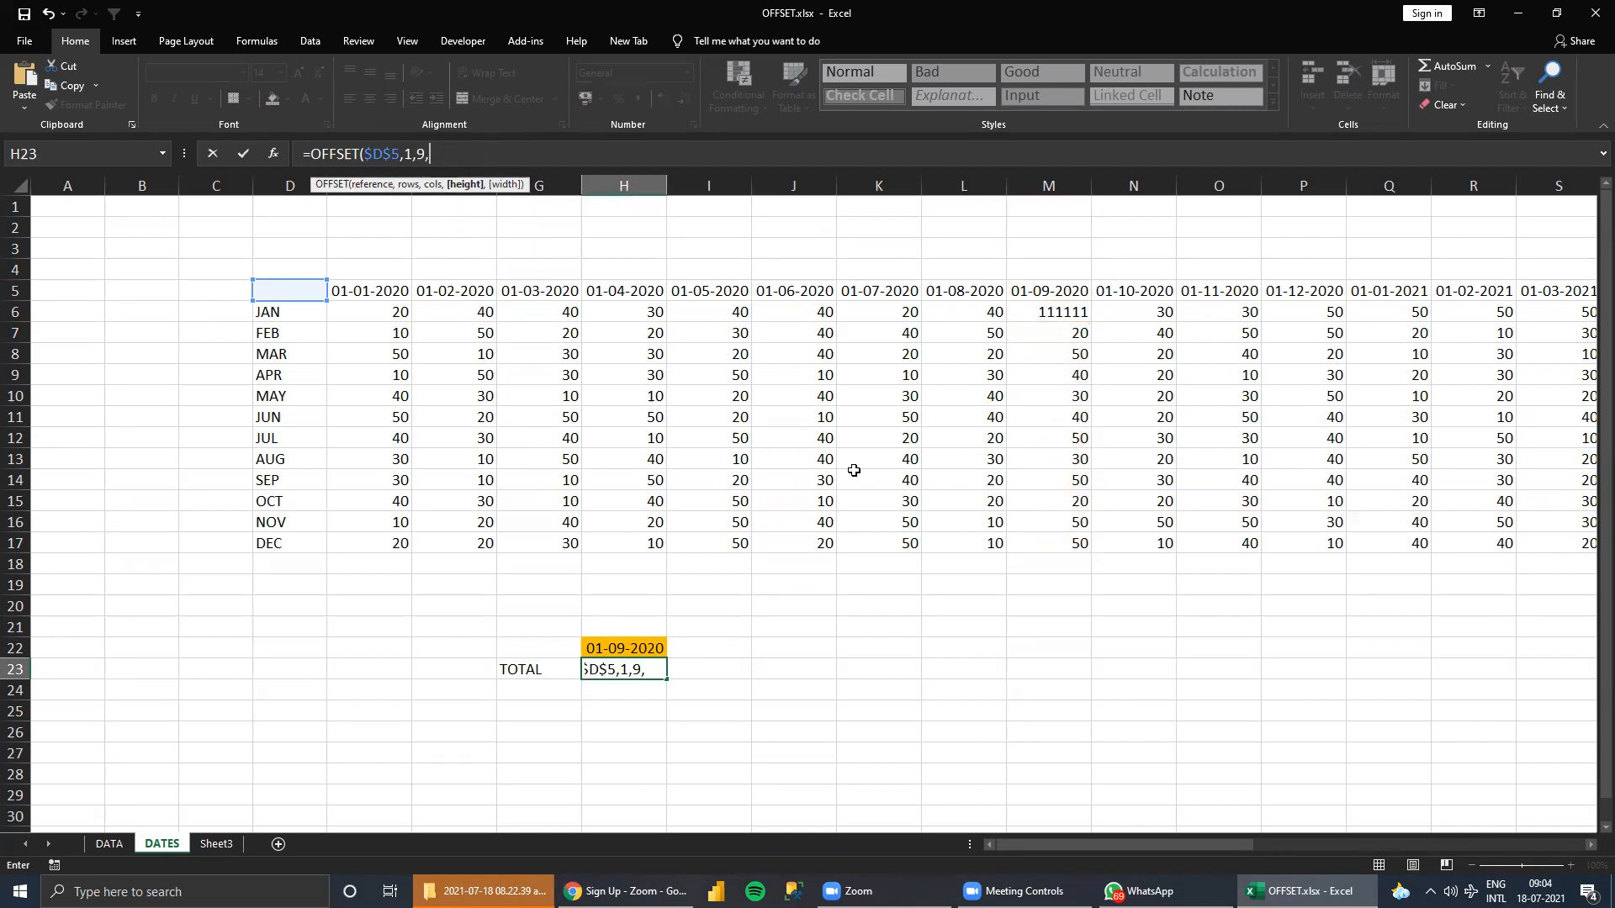
# Set the OFFSET height to 12 and the width to 1, and commit the formula in H23.
pyautogui.write('12,')
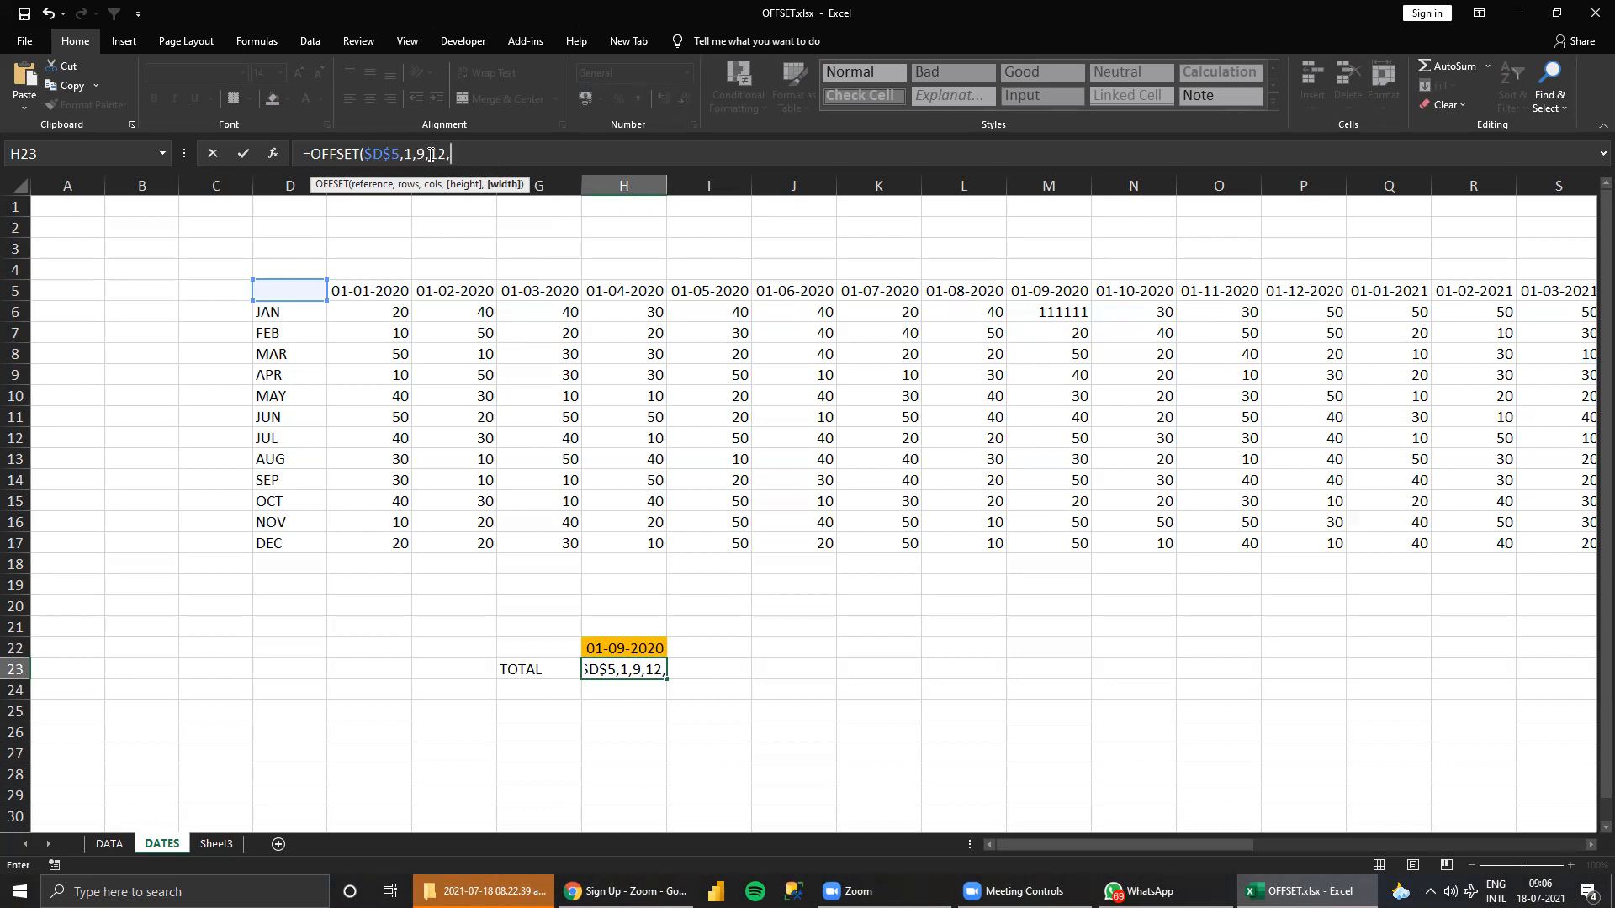
pyautogui.write('1')
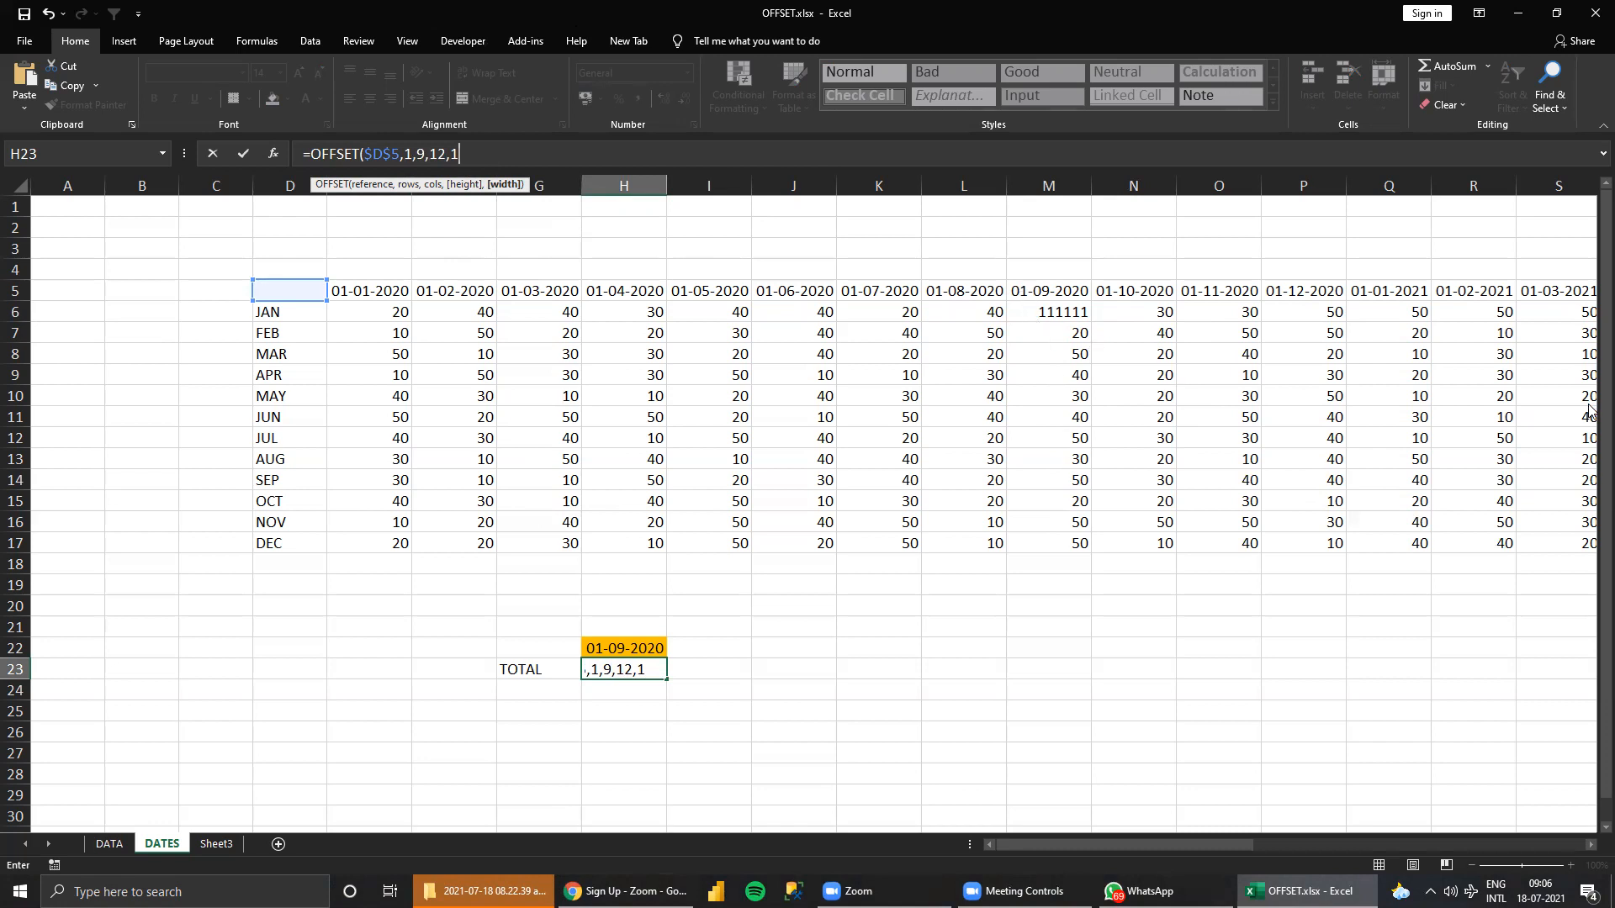
pyautogui.hotkey('ctrl', 'Return')
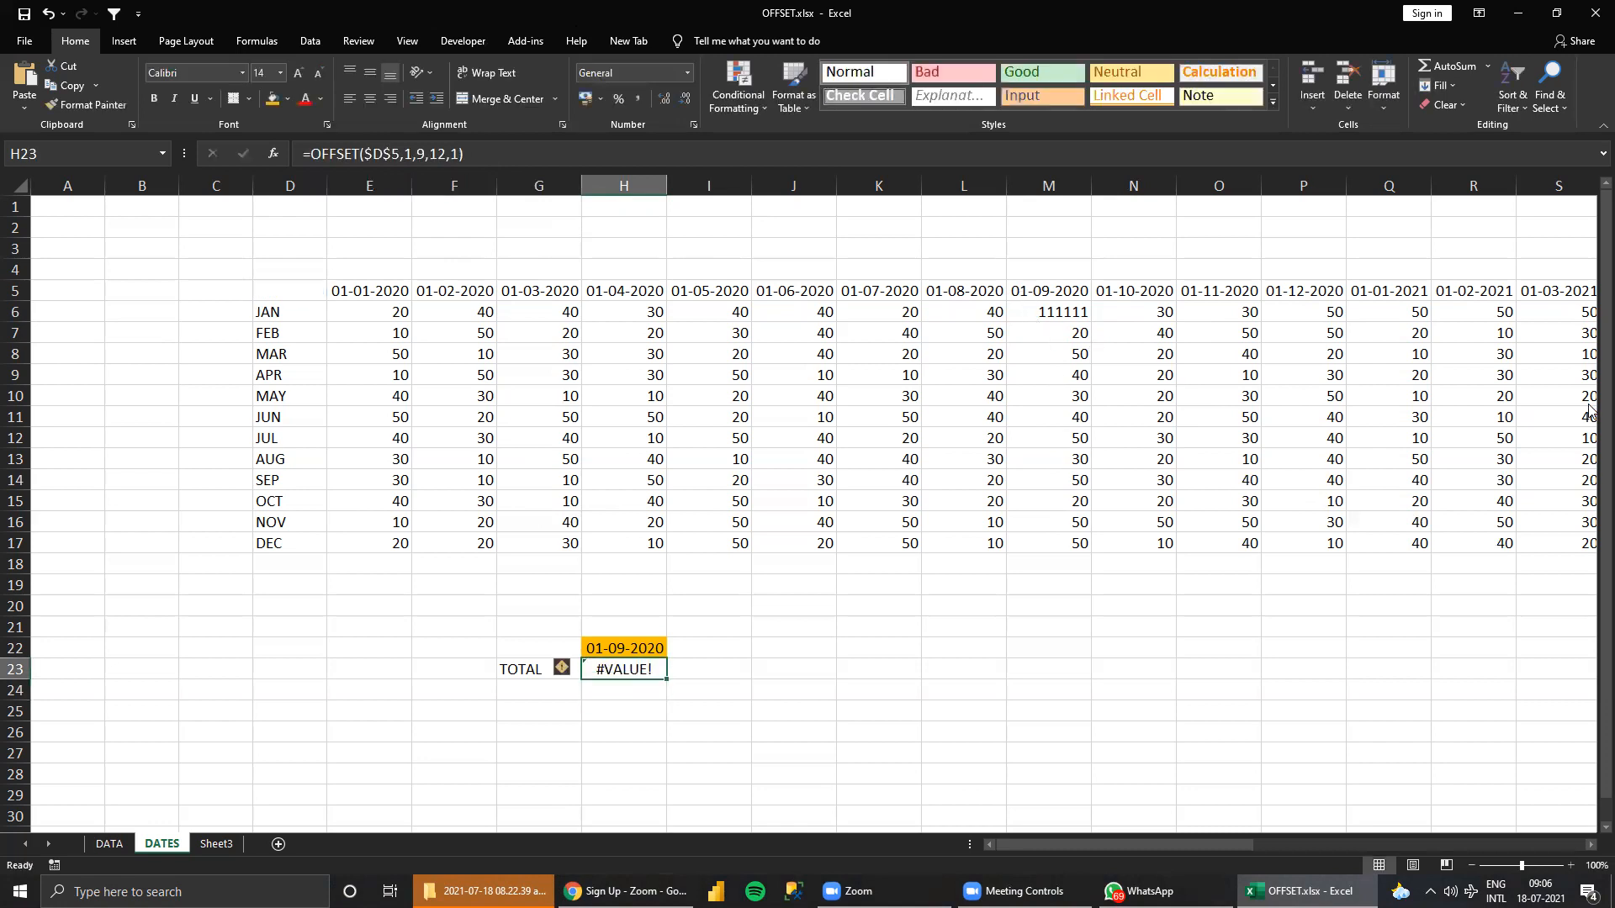
# Set the January value in M6 to 40 and check the sum of the values under 01-09-2020.
pyautogui.moveTo(1032, 314); pyautogui.dragTo(1048, 544)
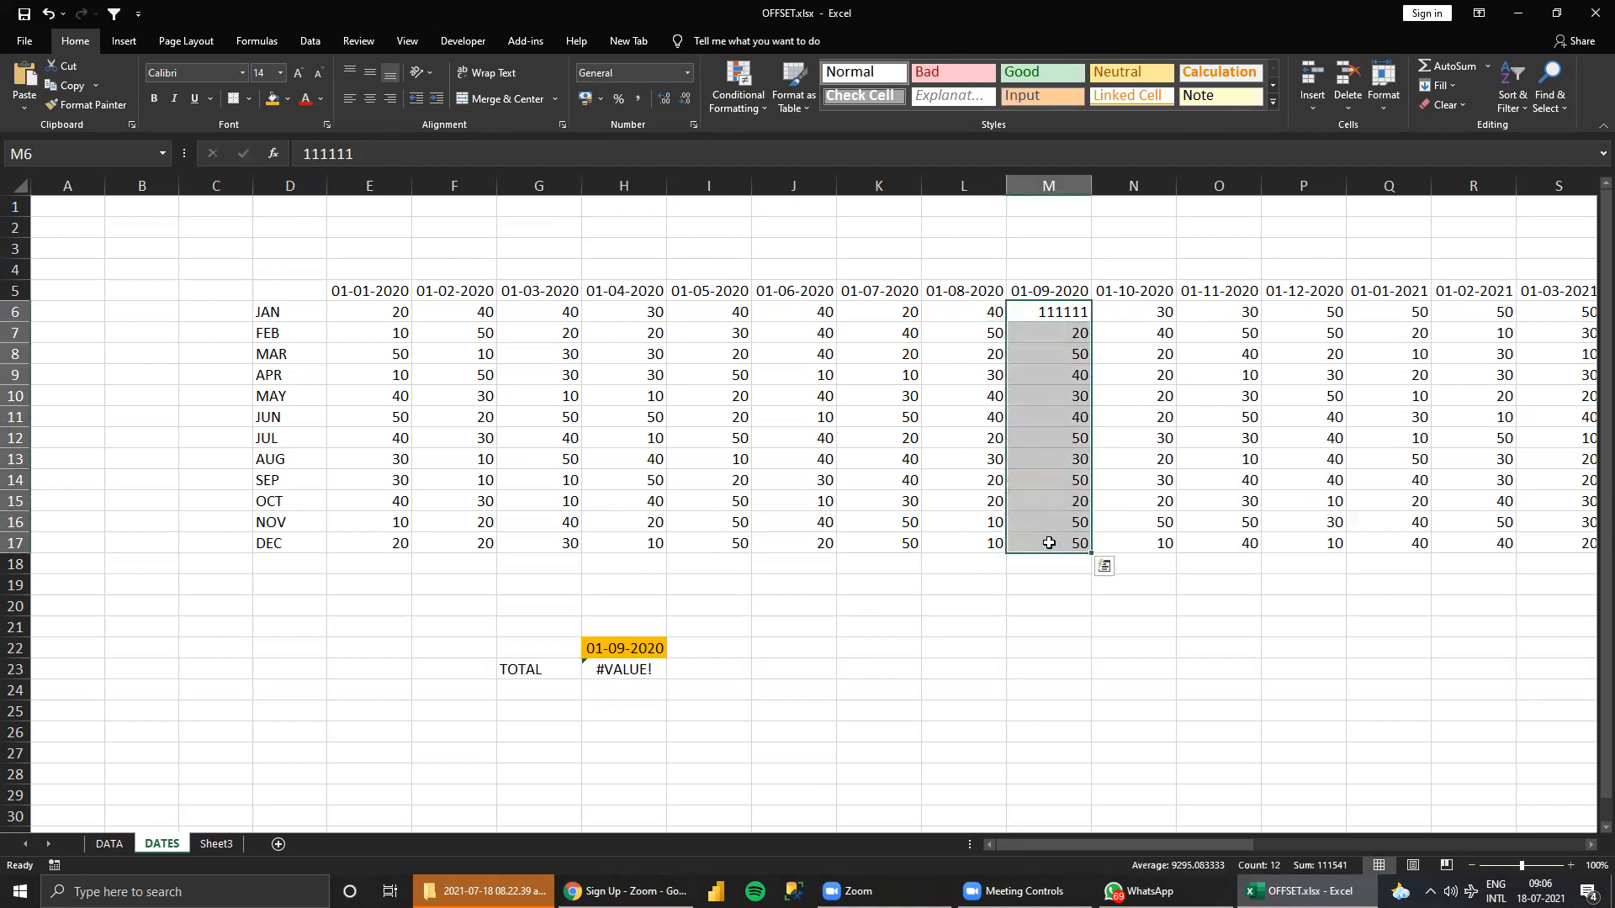
pyautogui.click(1053, 316)
pyautogui.write('40')
pyautogui.press('Return')
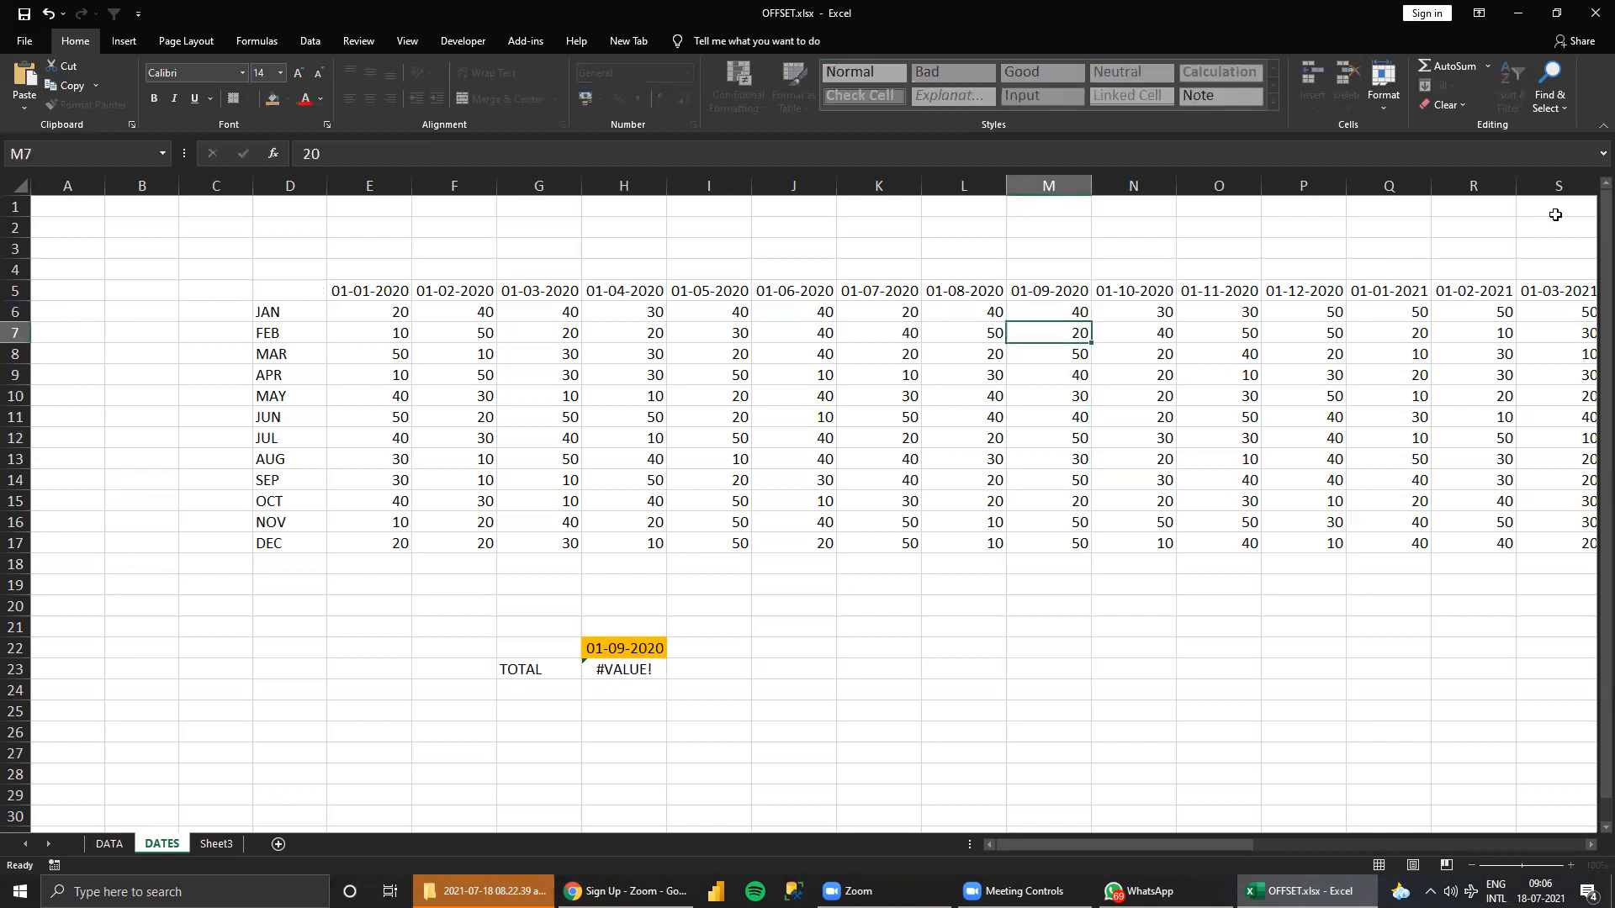
pyautogui.moveTo(1066, 315); pyautogui.dragTo(1095, 571)
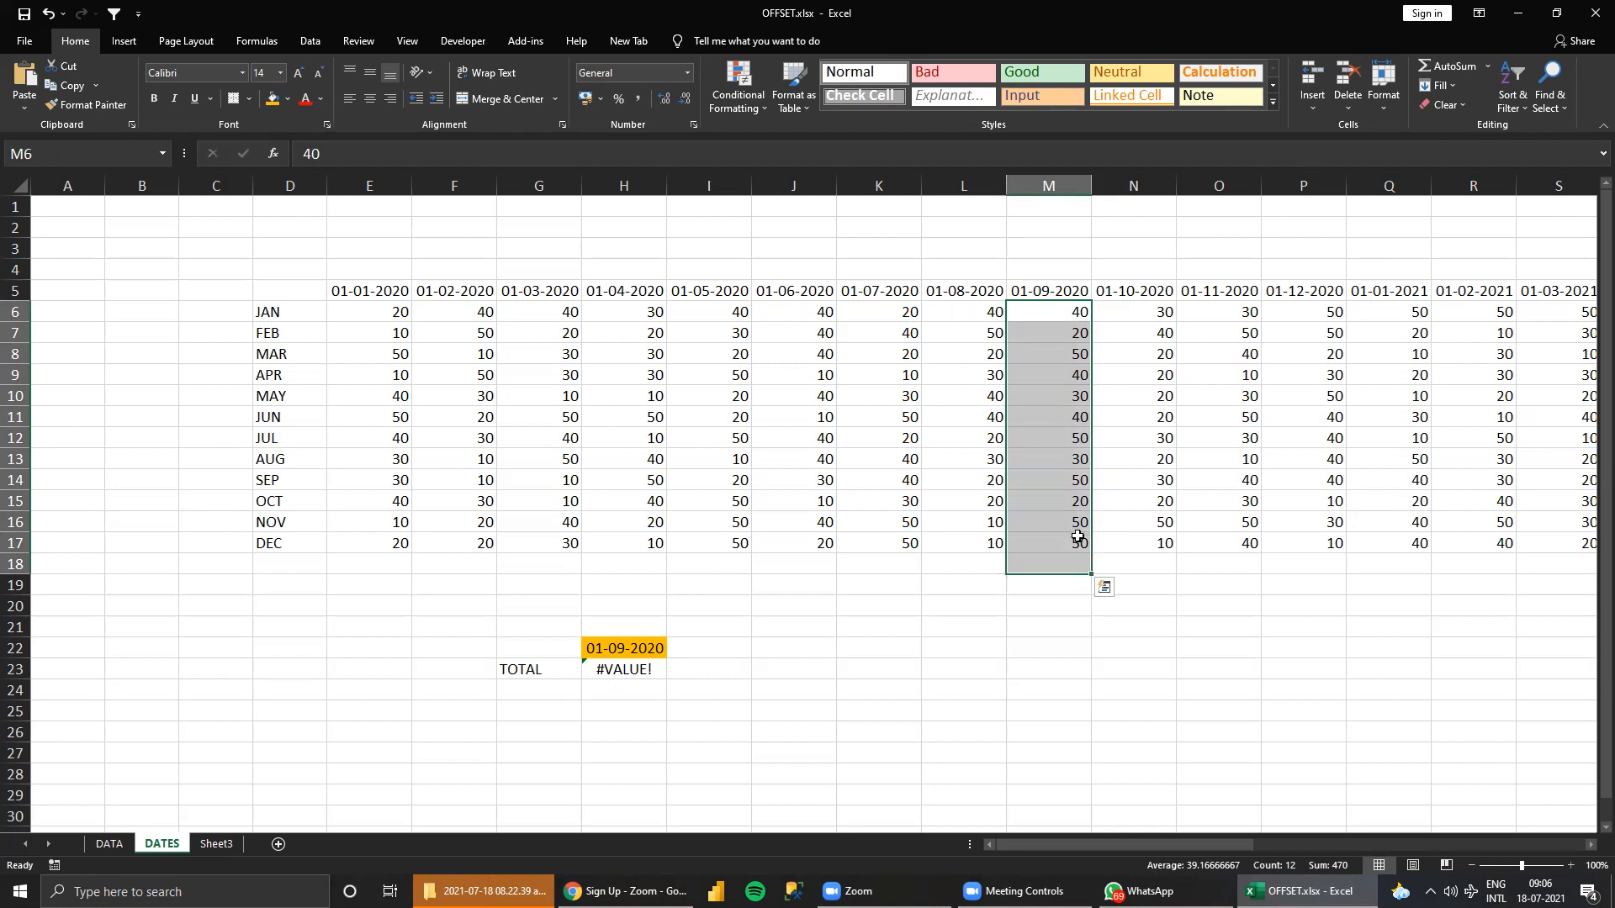
# Wrap the H23 formula in SUM so it reads =SUM(OFFSET($D$5,1,9,12,1)).
pyautogui.click(618, 668)
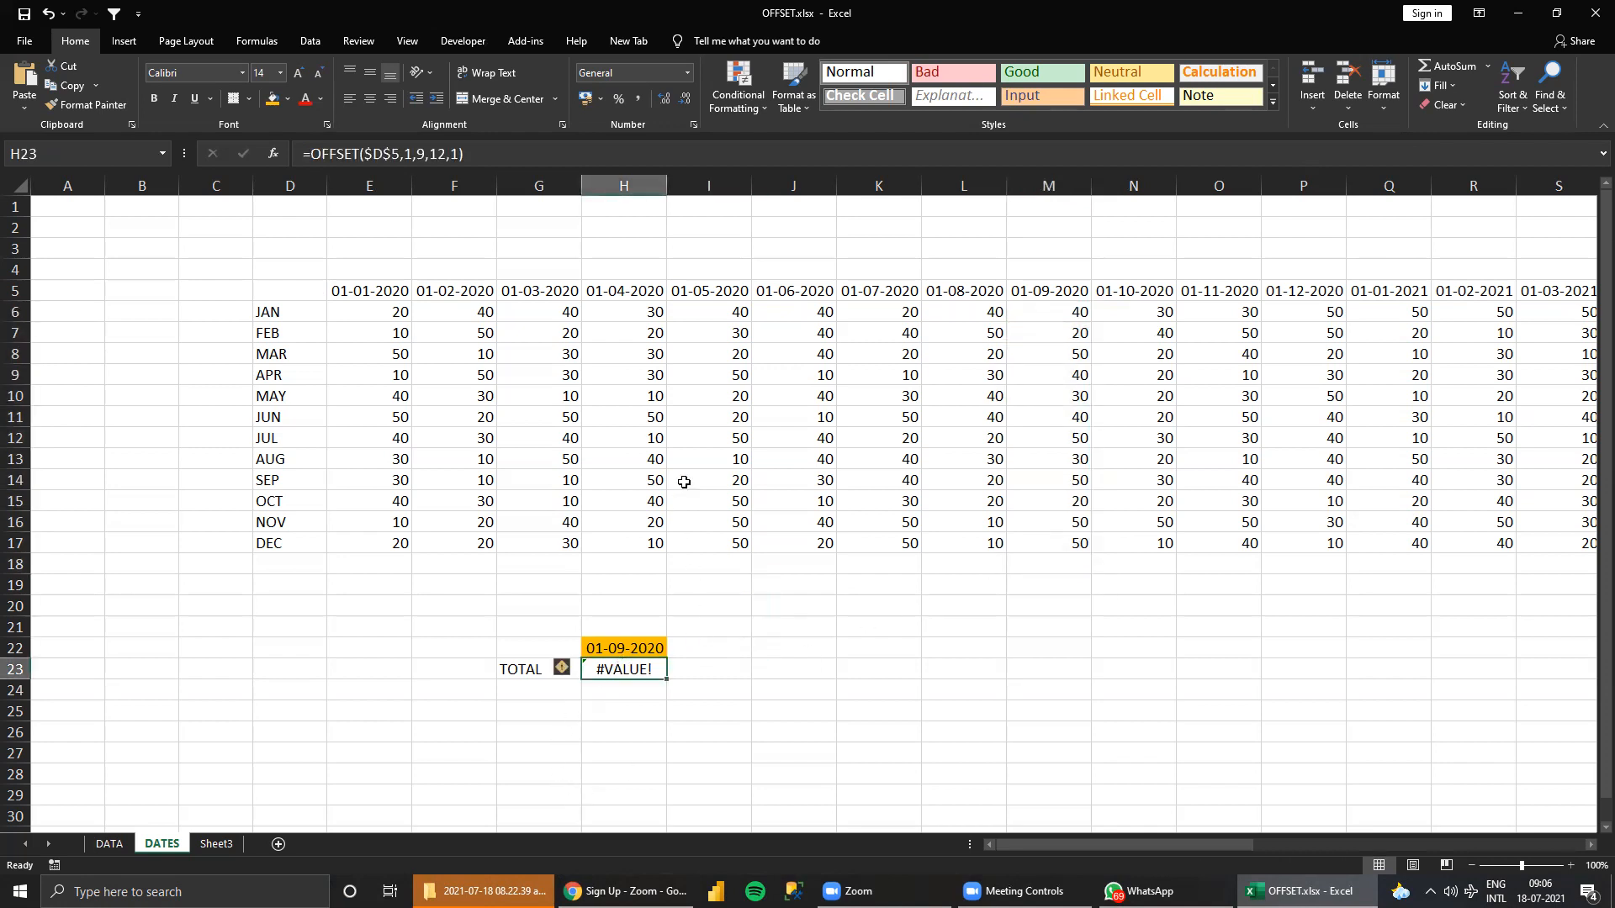
pyautogui.click(306, 158)
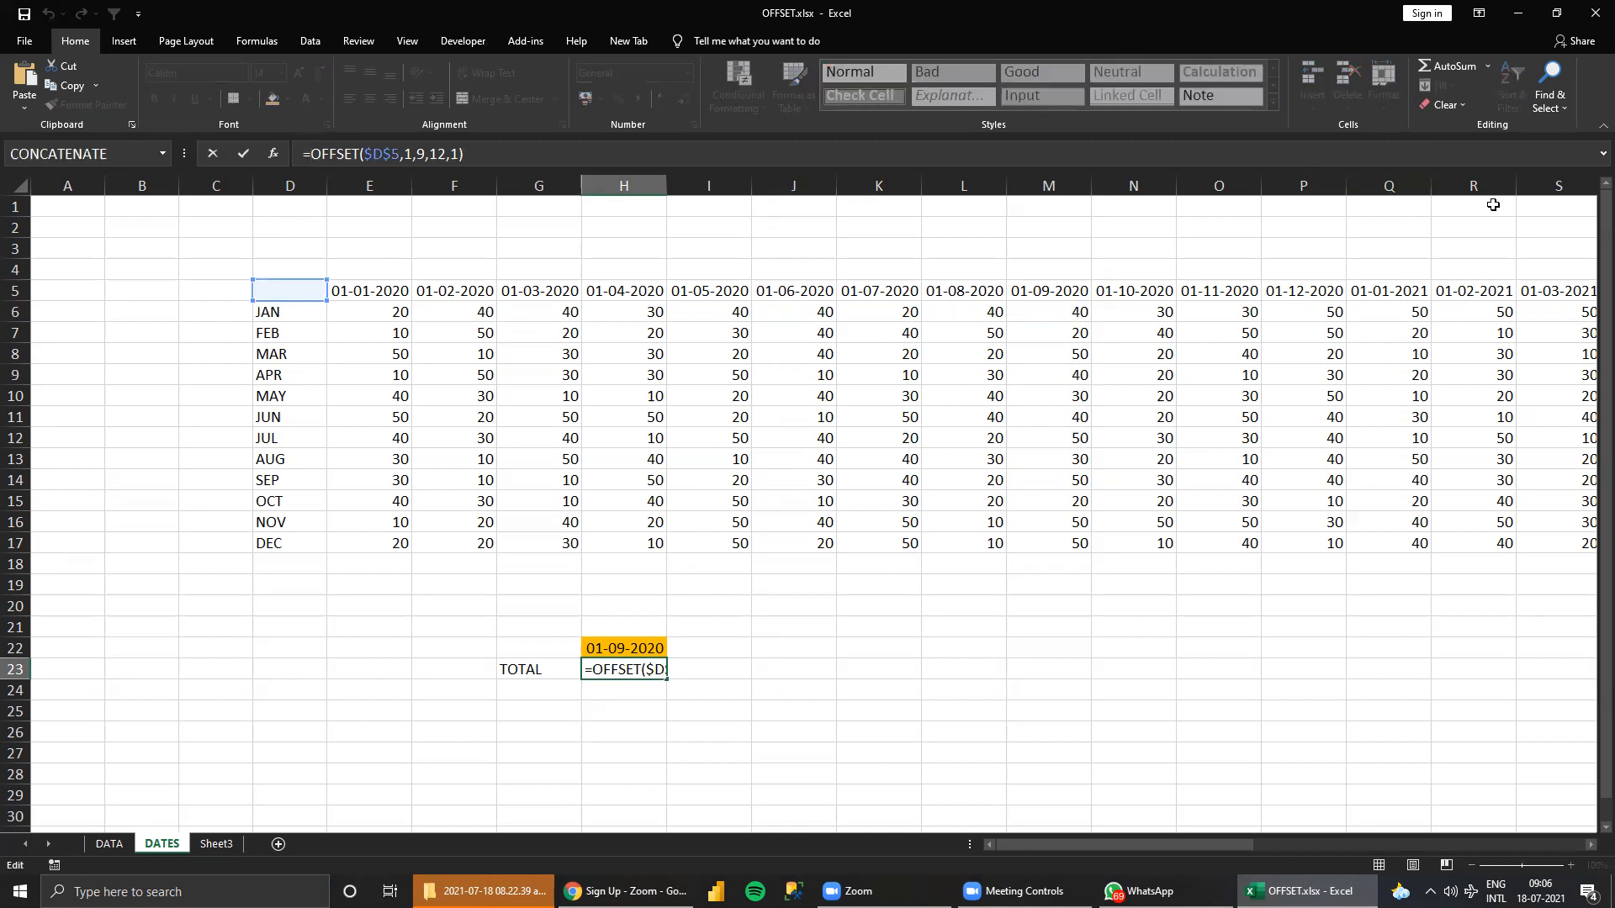
pyautogui.write('SUM')
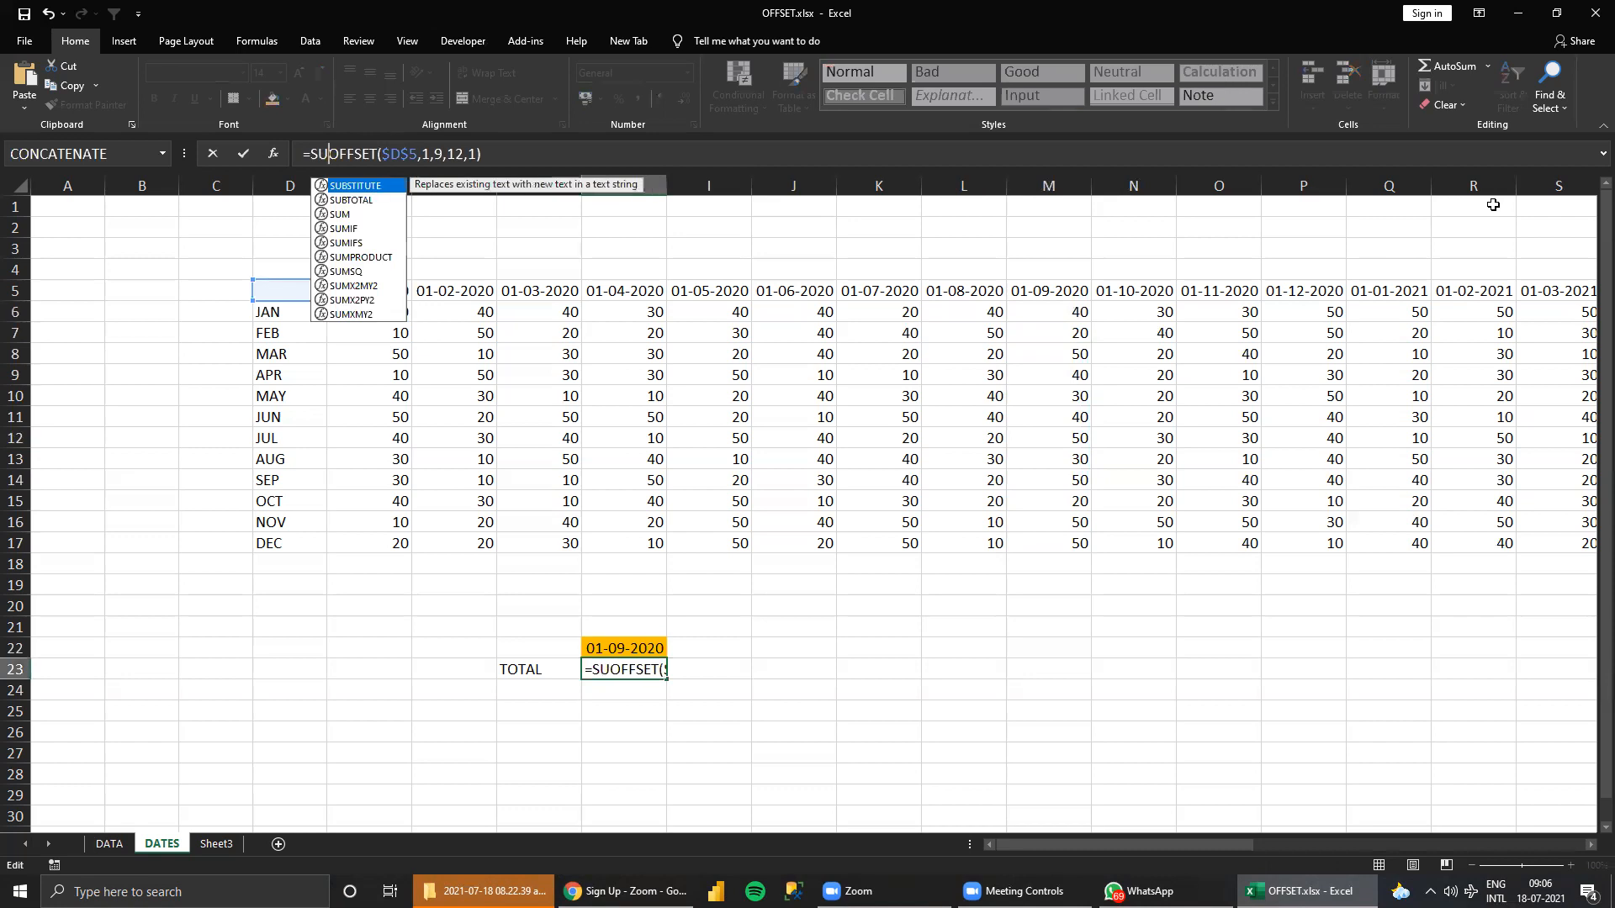
pyautogui.write('(')
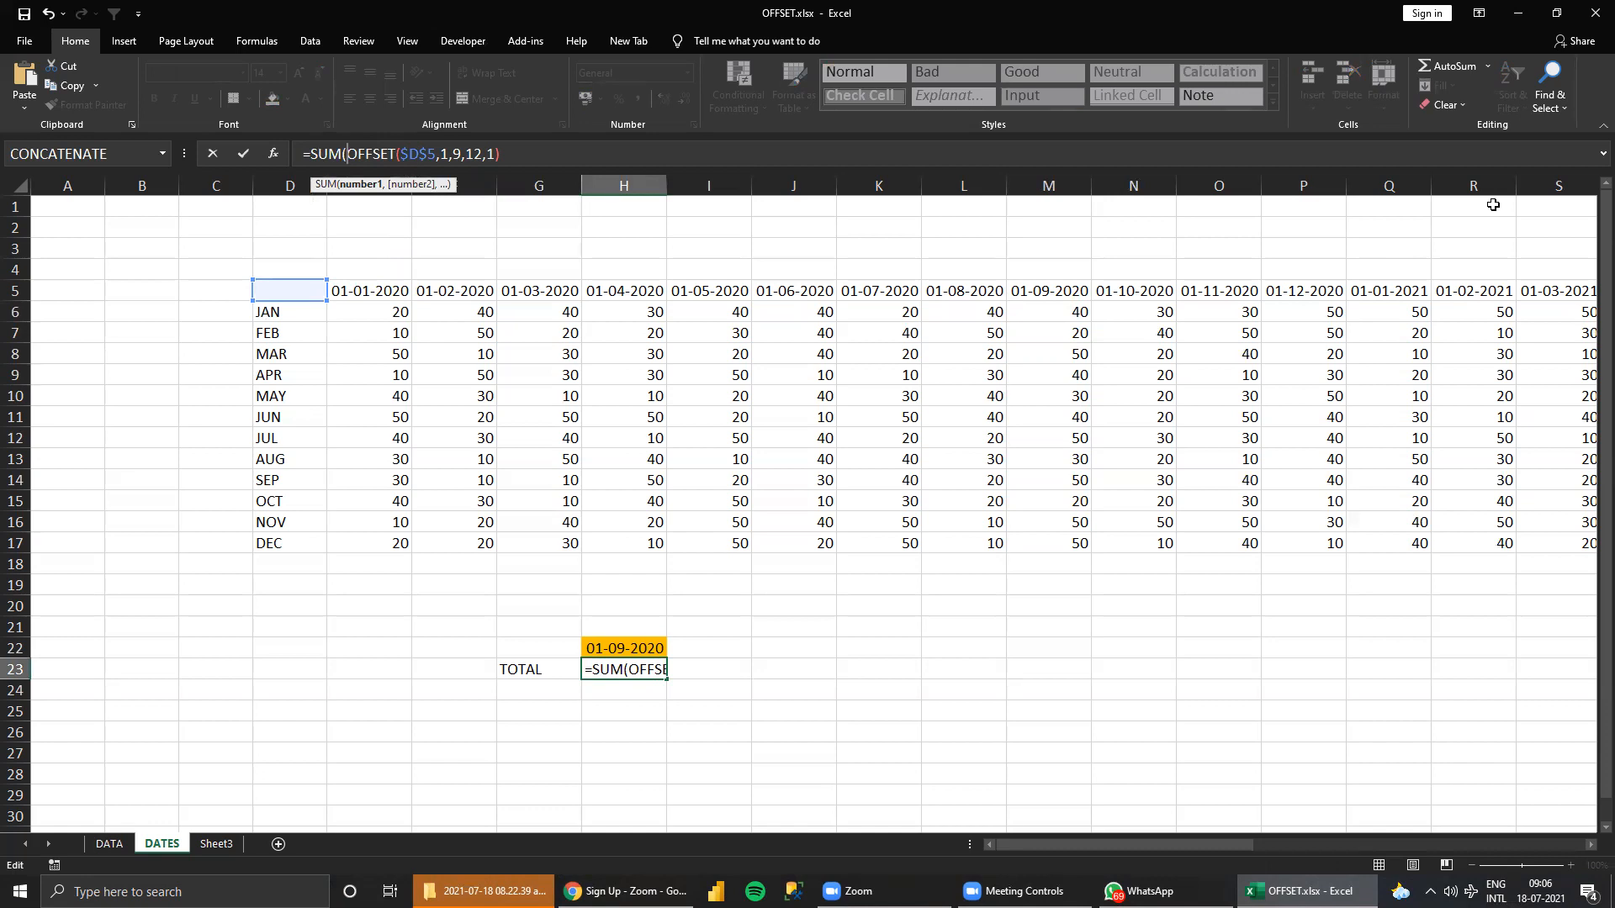
pyautogui.press('Return')
pyautogui.press('Return')
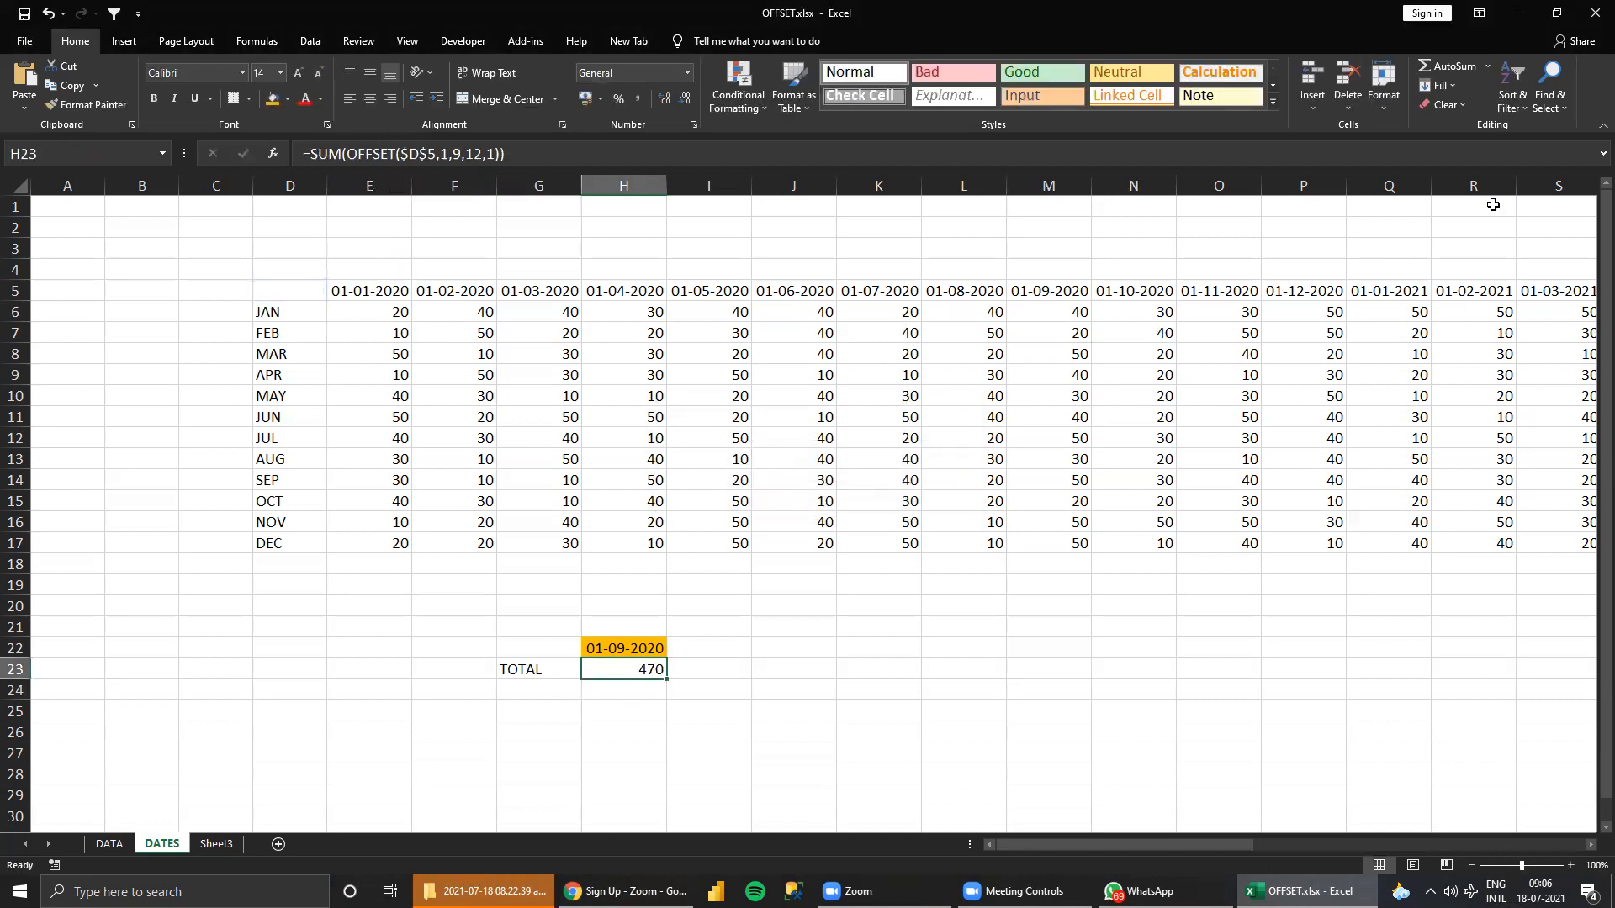
# Compare the sum of M6:M17 with the total in H23 and review the arguments of its formula.
pyautogui.moveTo(1076, 305); pyautogui.dragTo(1082, 543)
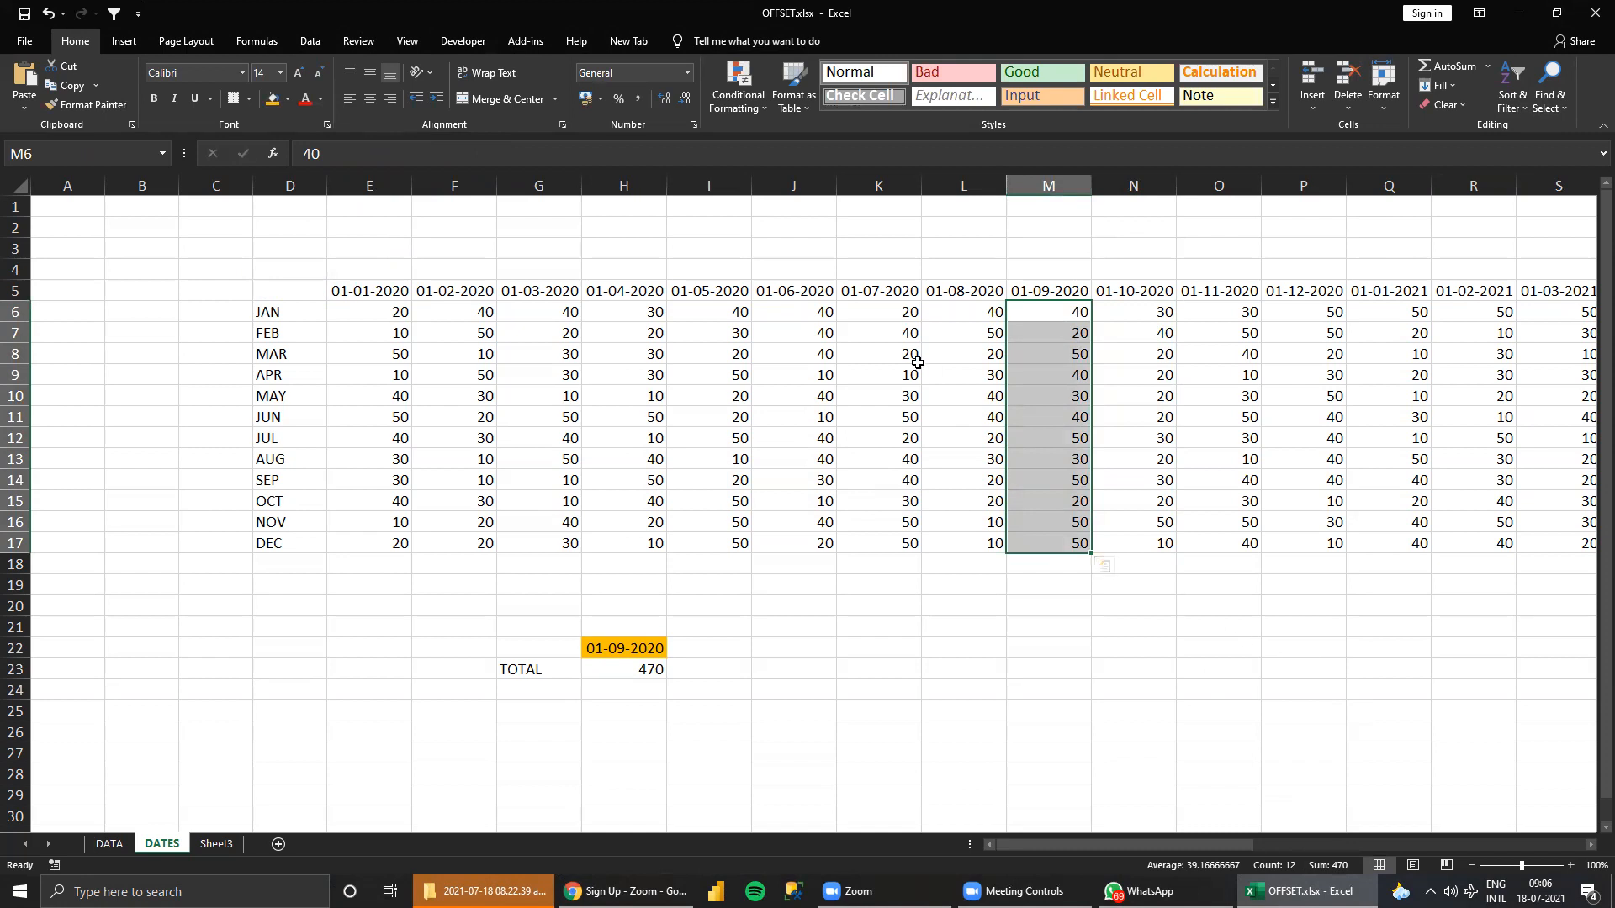
pyautogui.moveTo(1070, 314); pyautogui.dragTo(1071, 502)
pyautogui.click(622, 666)
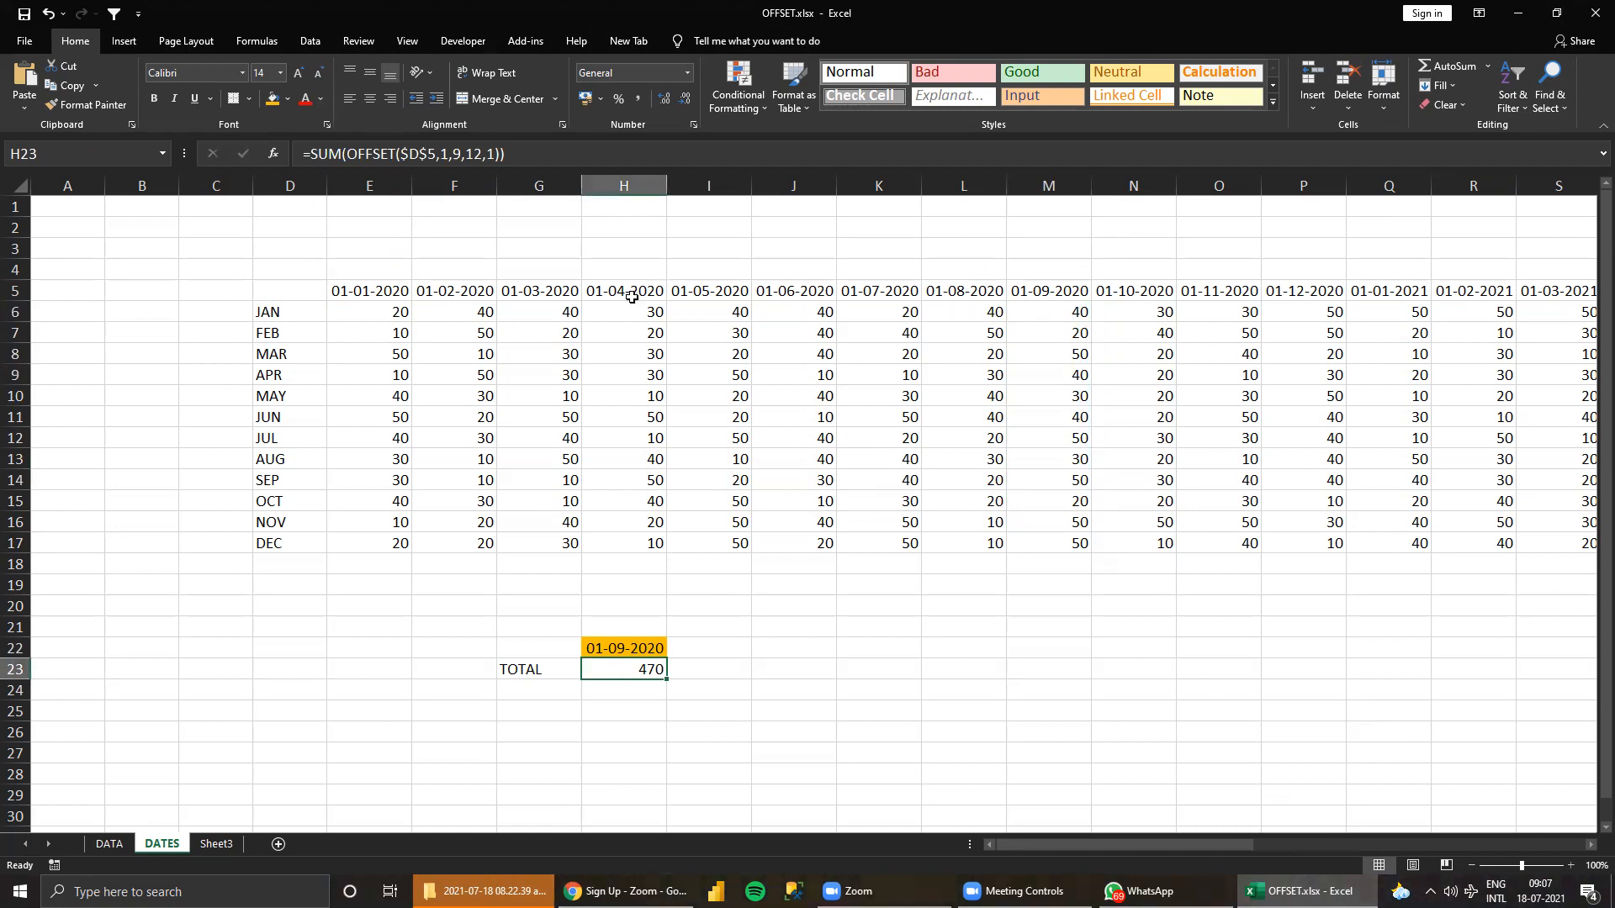
pyautogui.press('F2')
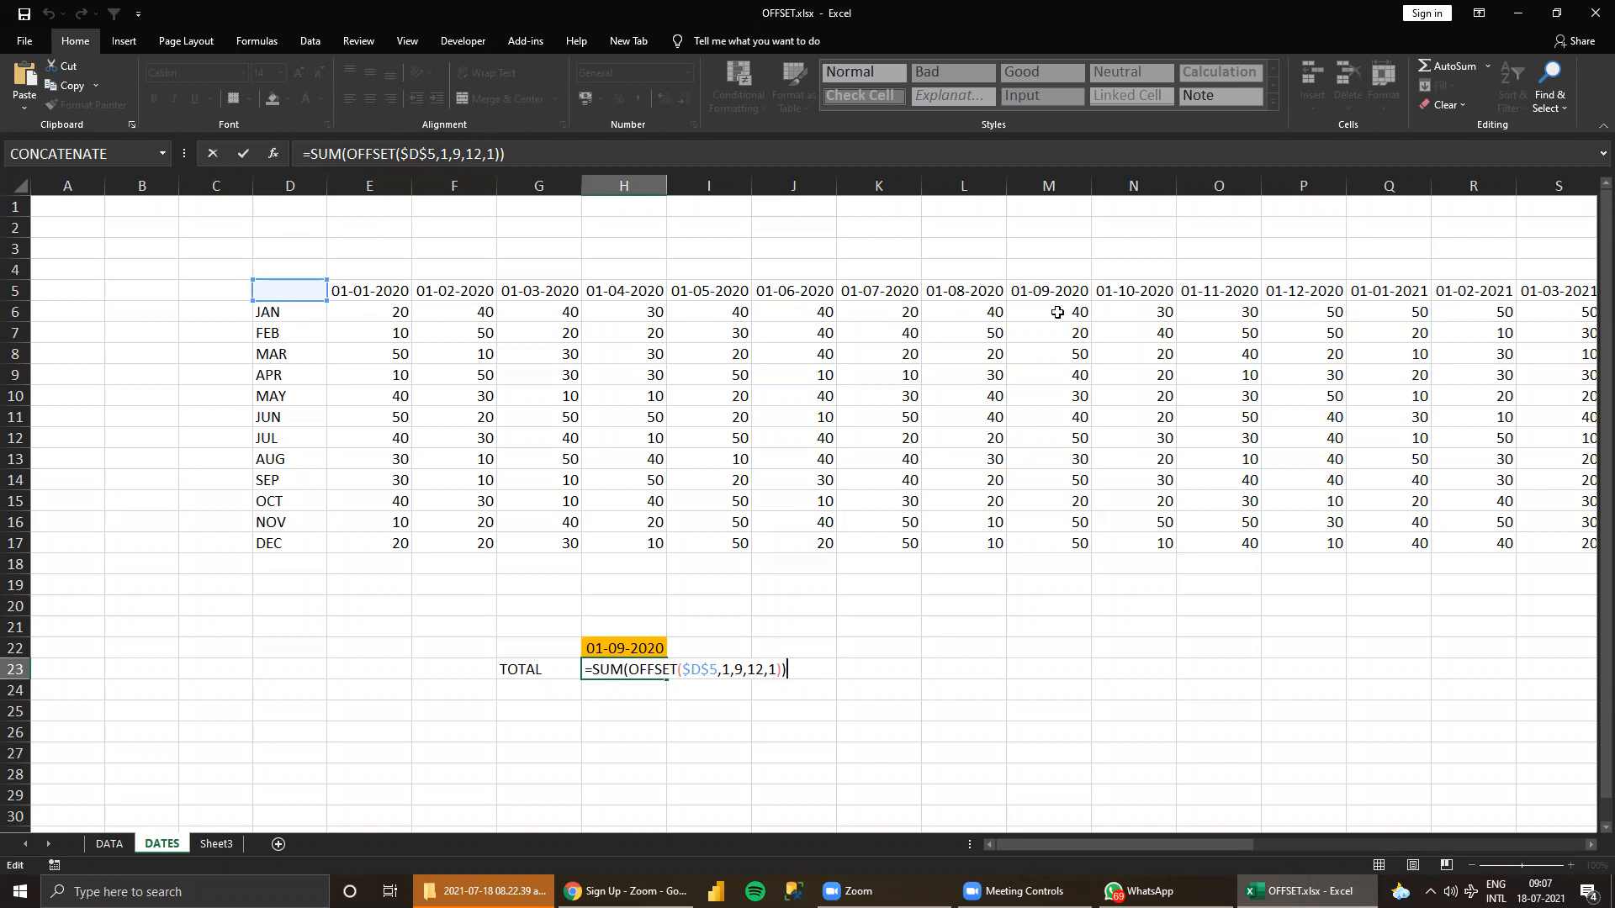
# Highlight the values under 01-09-2020 in M6:M17 with an orange fill and review the formula in H23.
pyautogui.moveTo(1057, 312); pyautogui.dragTo(1077, 548)
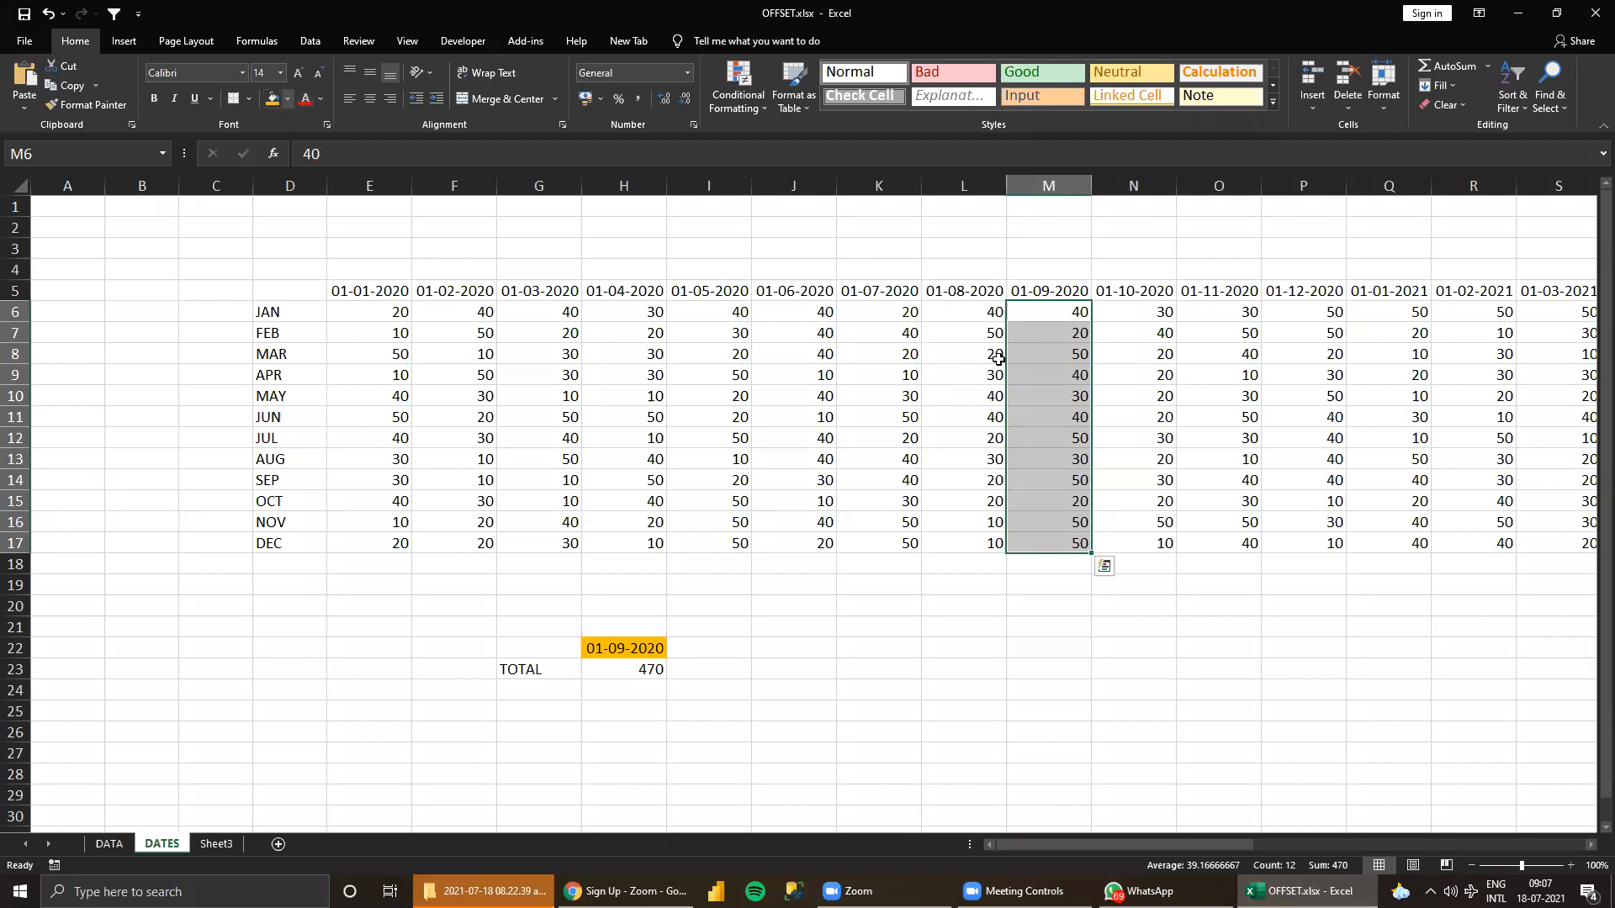
pyautogui.click(1074, 312)
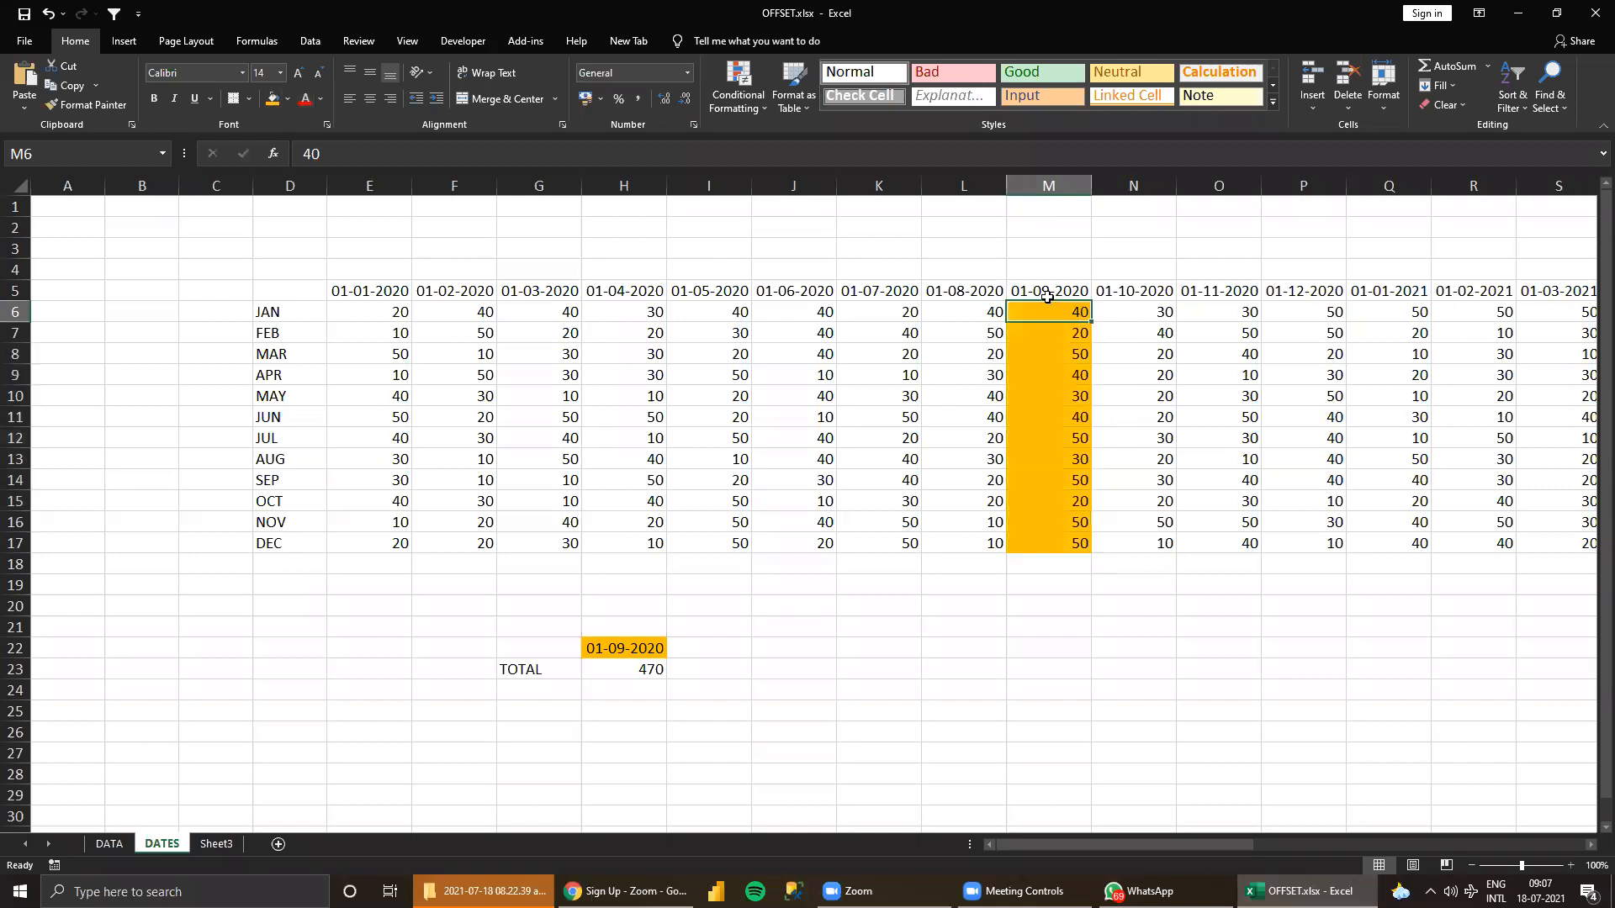
pyautogui.click(657, 671)
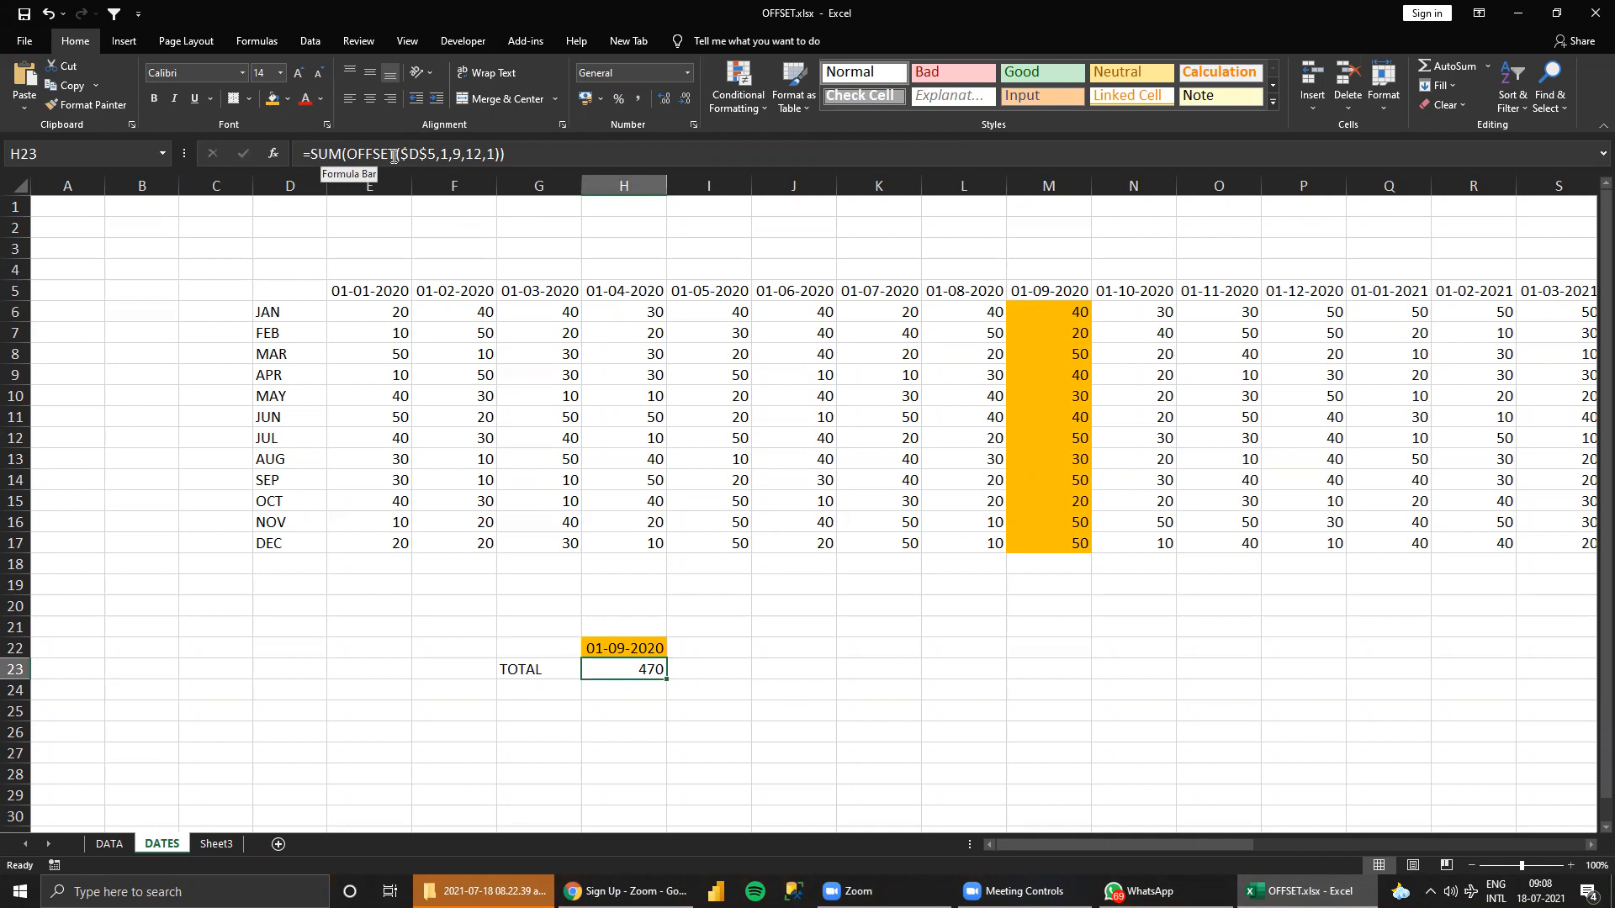
pyautogui.click(1047, 606)
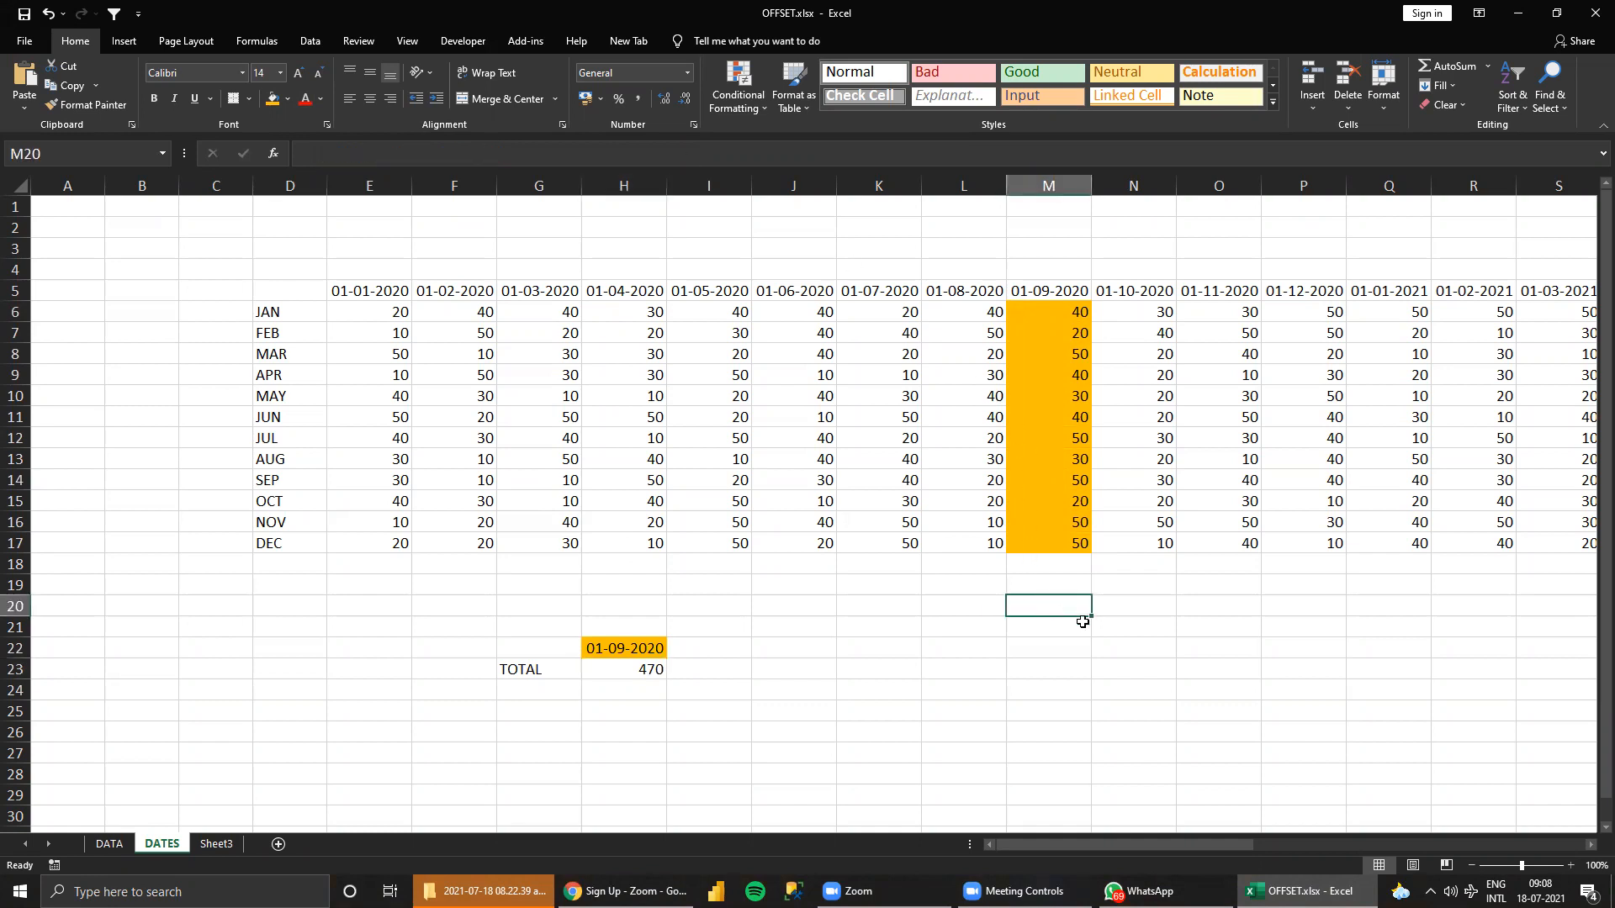
# Enter =SUM(M6:M17) in I23 as a direct sum beside the OFFSET total.
pyautogui.click(737, 666)
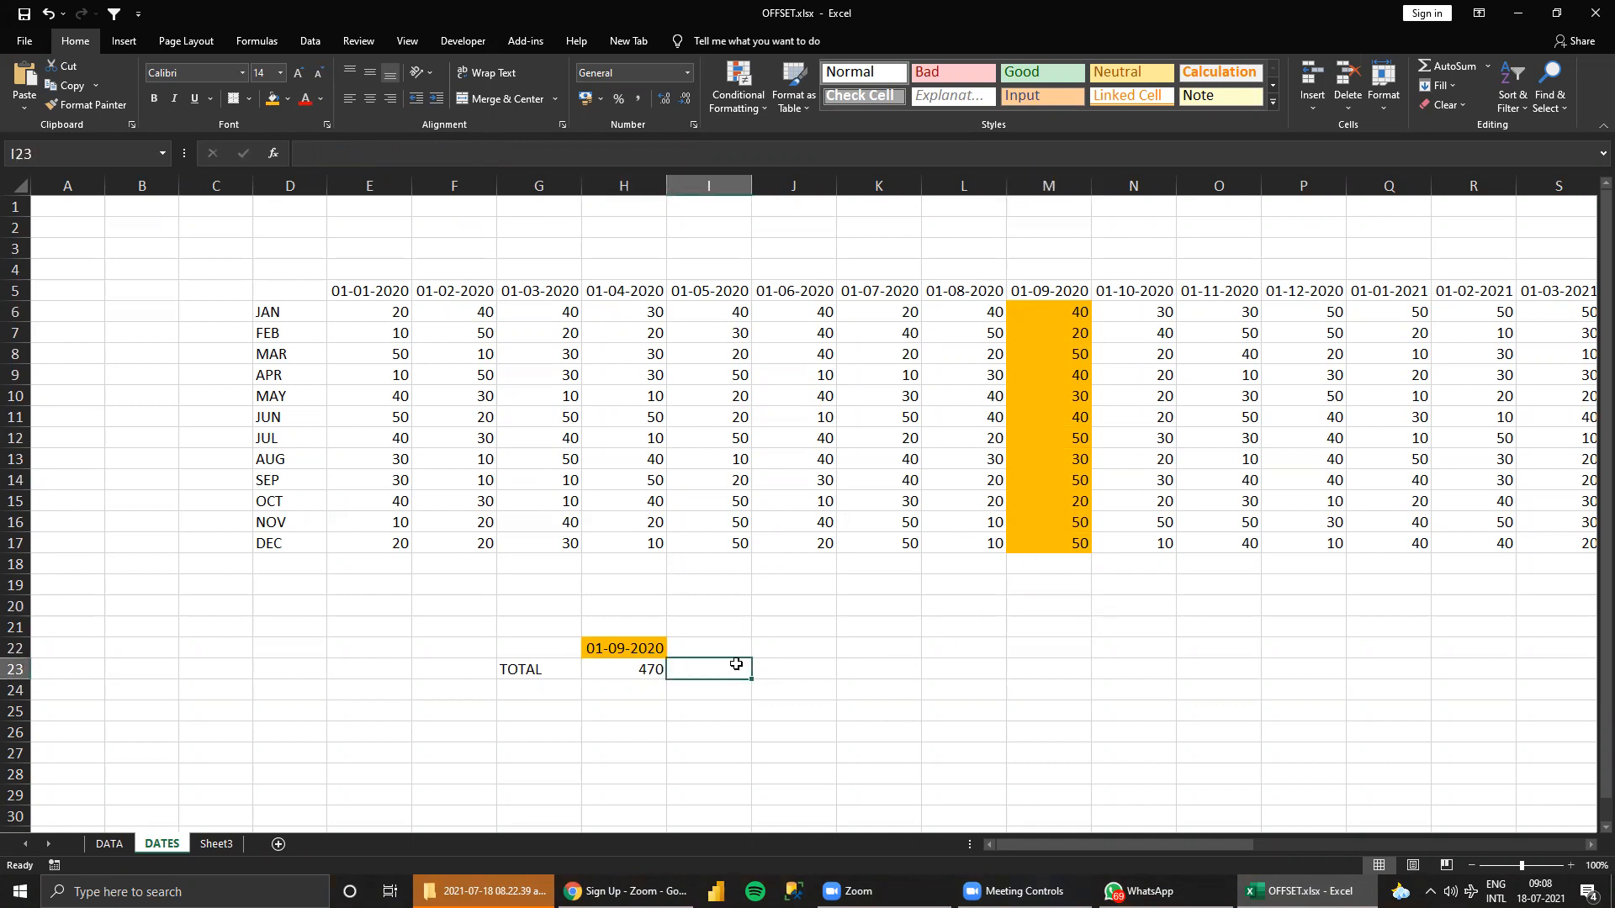
pyautogui.write('=')
pyautogui.moveTo(1031, 311); pyautogui.dragTo(1041, 544)
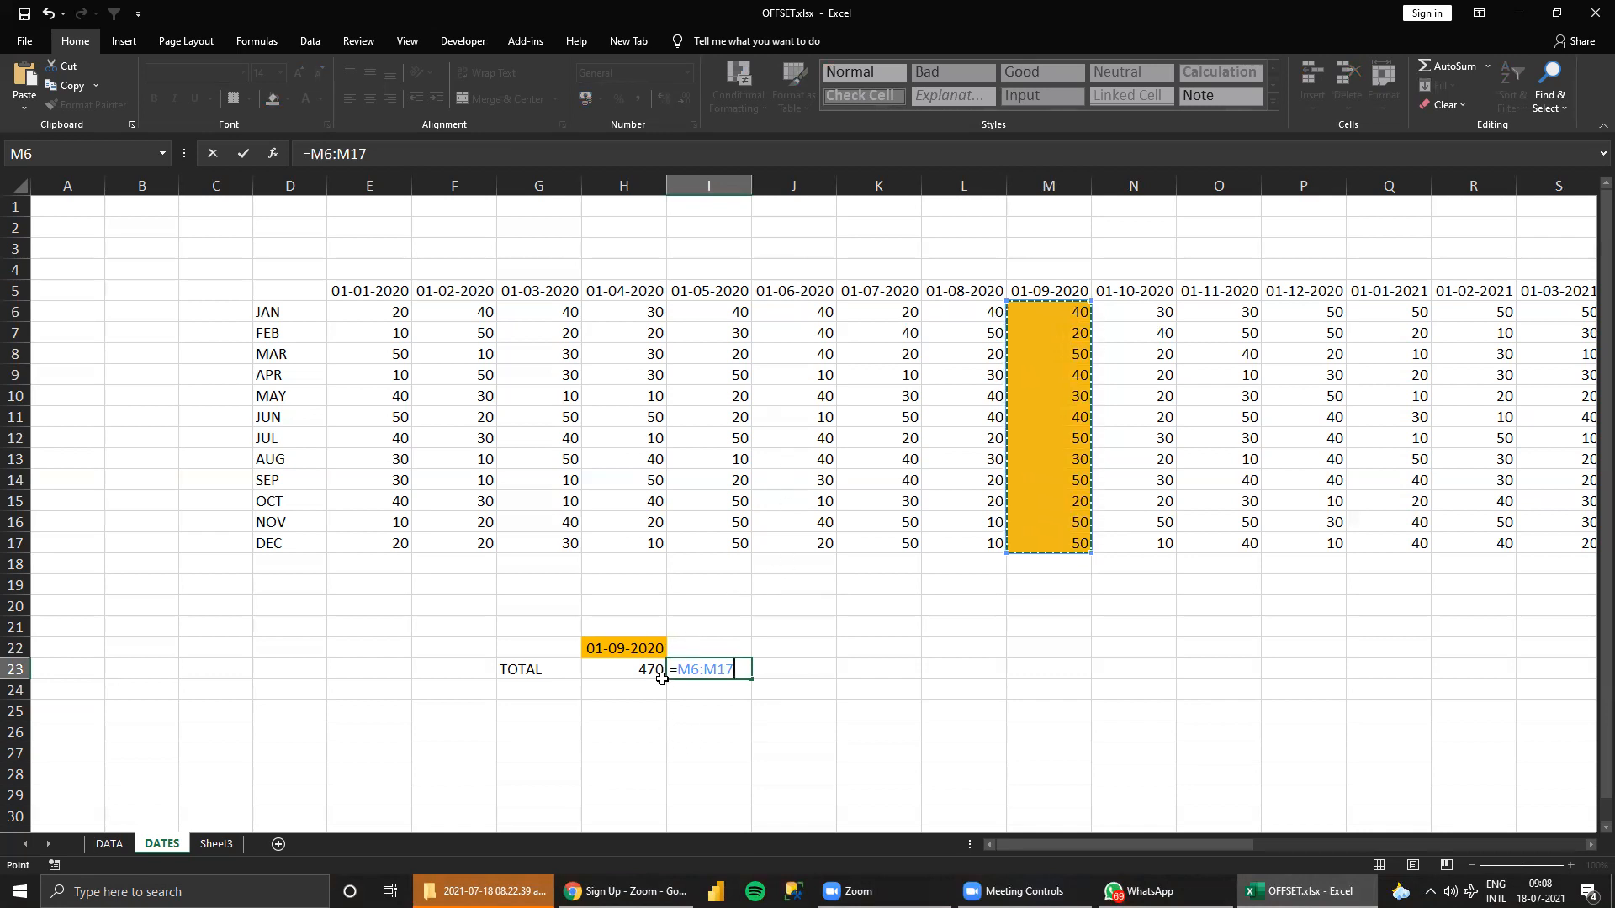
pyautogui.click(705, 671)
pyautogui.write('SUM(')
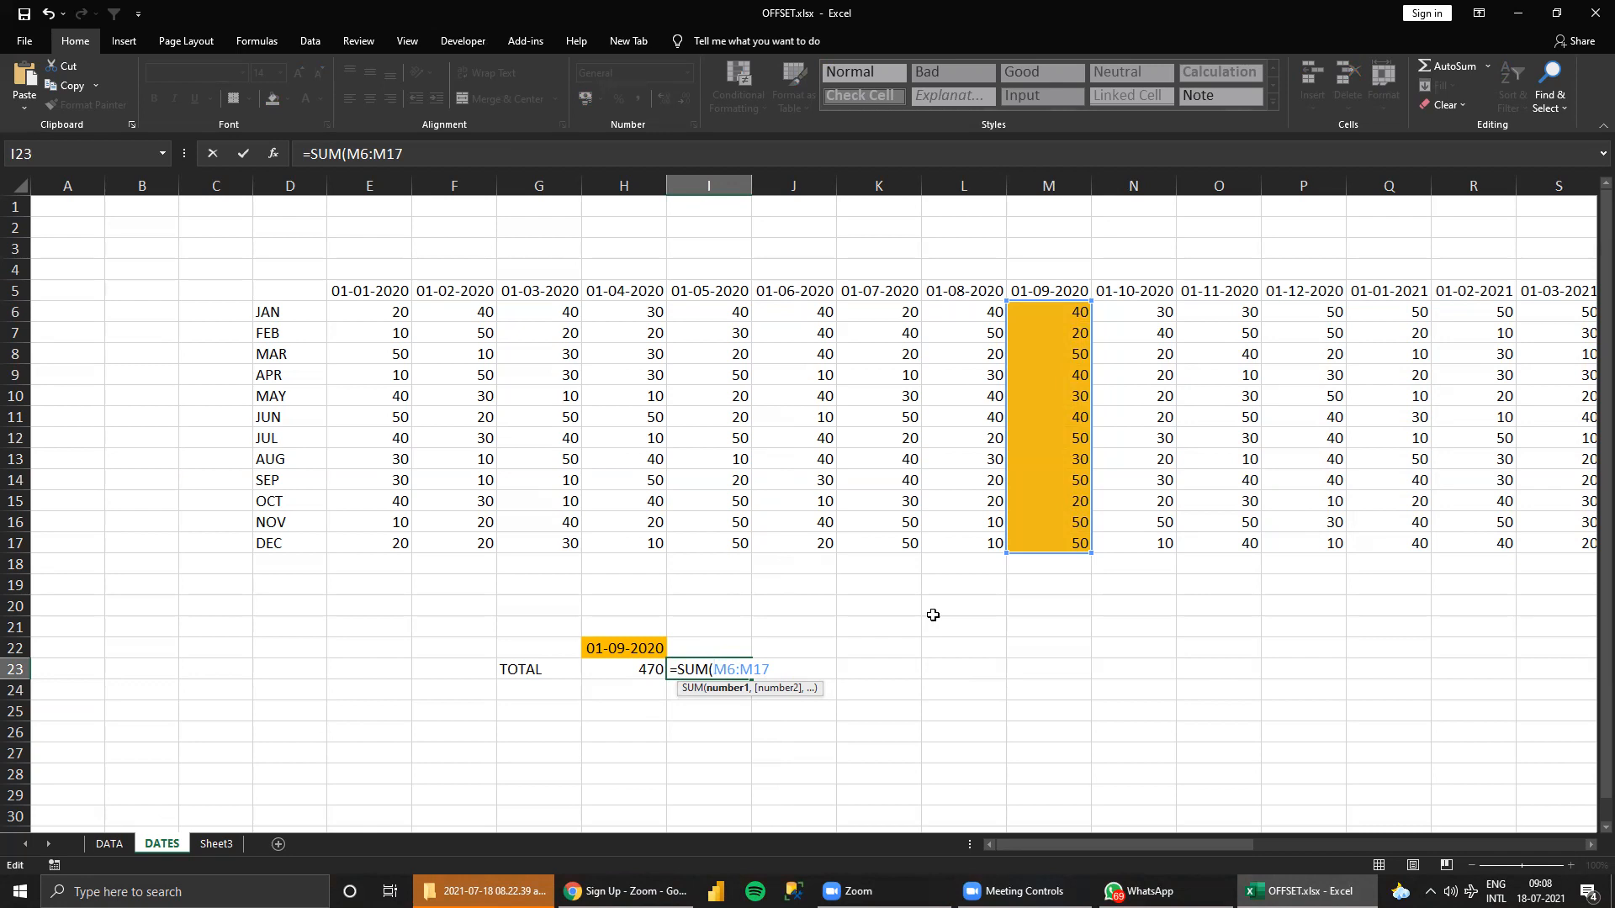
pyautogui.press('Return')
pyautogui.press('Up')
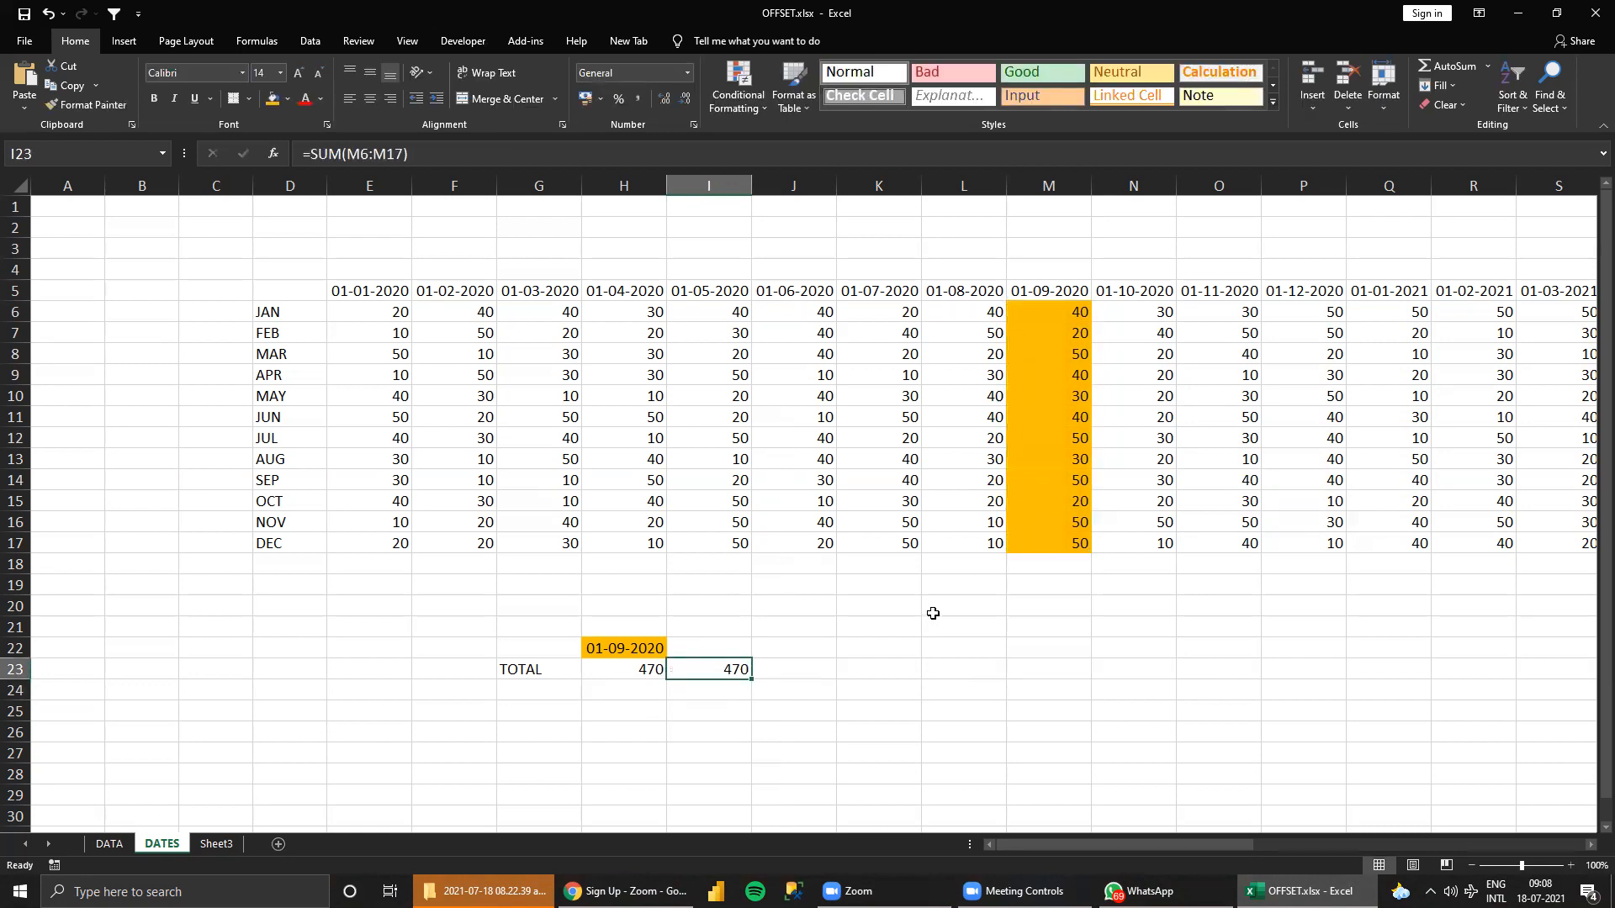
# Set the lookup date in H22 to 1/4/2020.
pyautogui.click(636, 670)
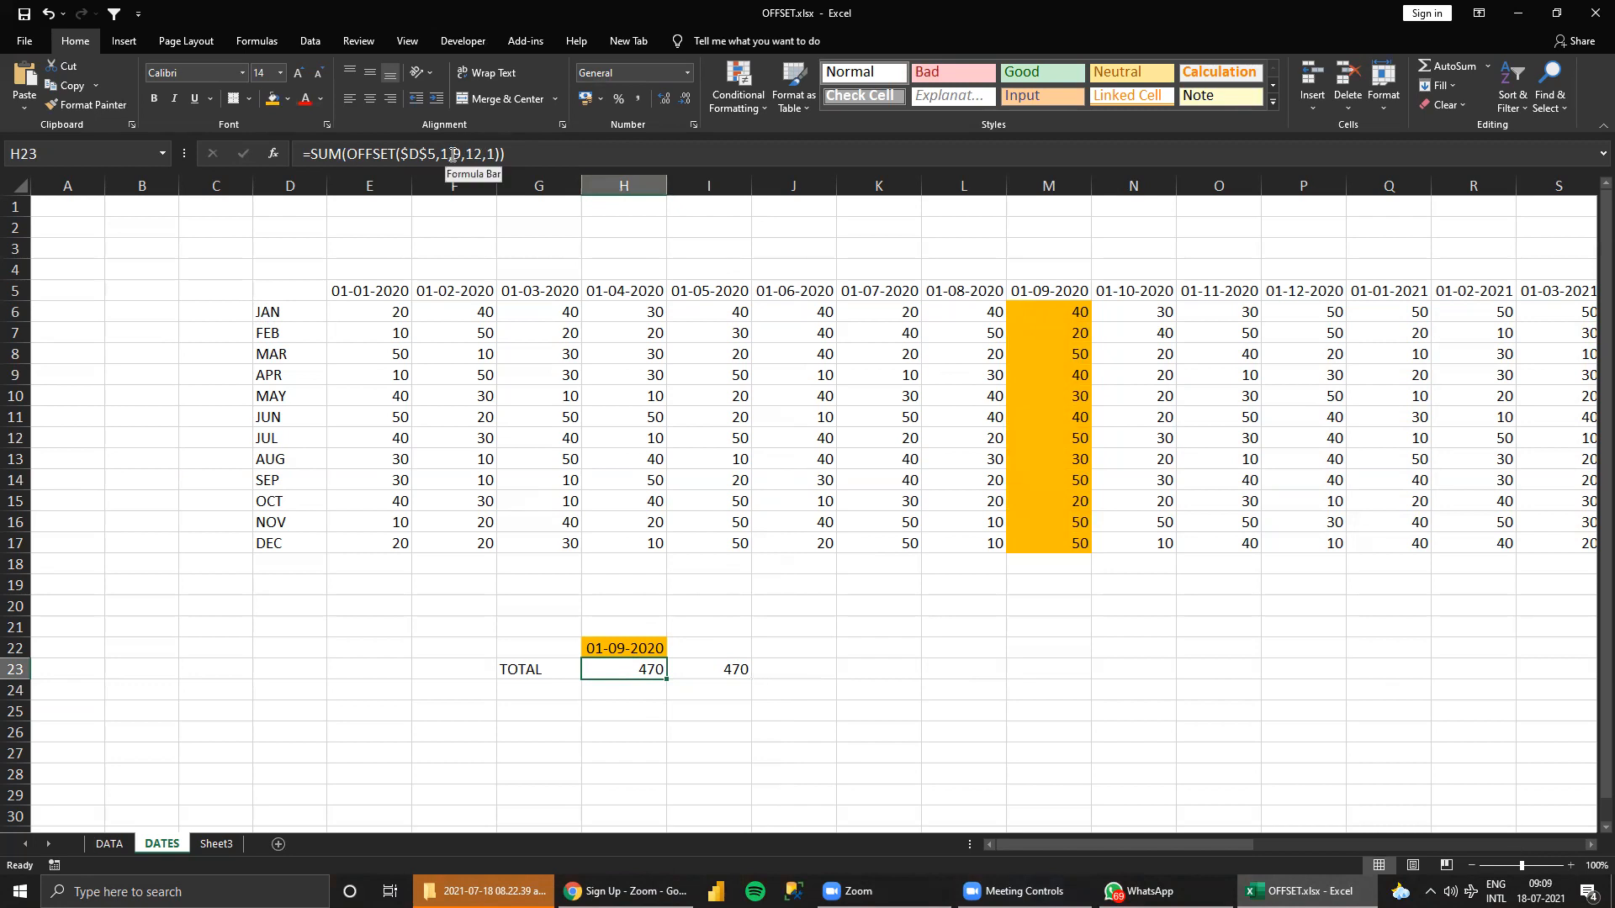
pyautogui.click(624, 647)
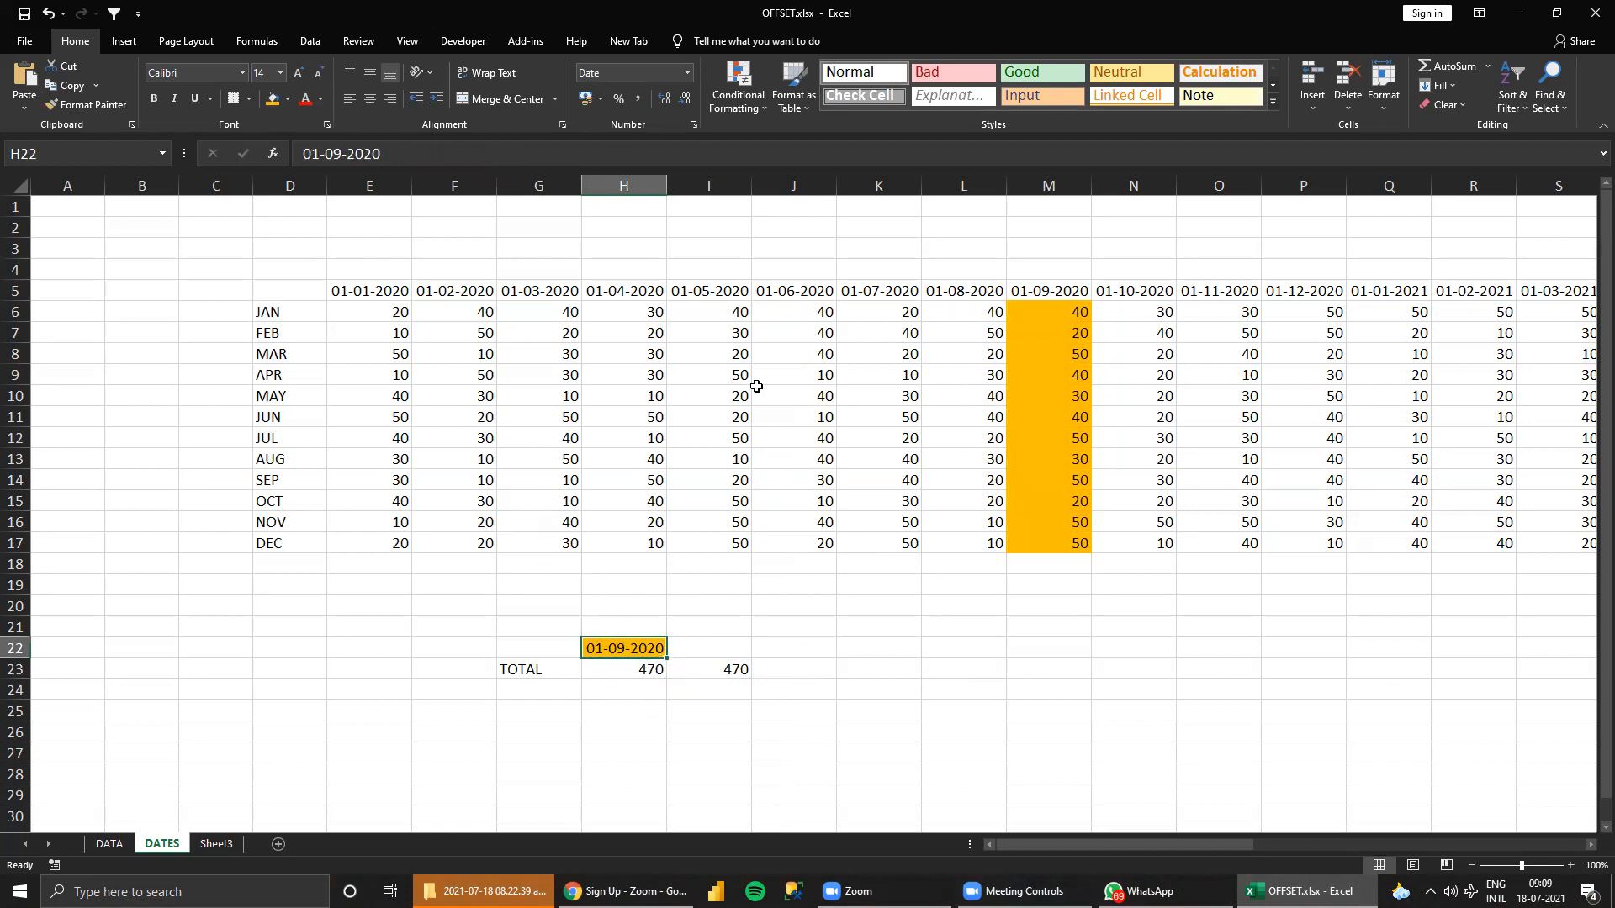
pyautogui.write('1/4/2020')
pyautogui.press('Return')
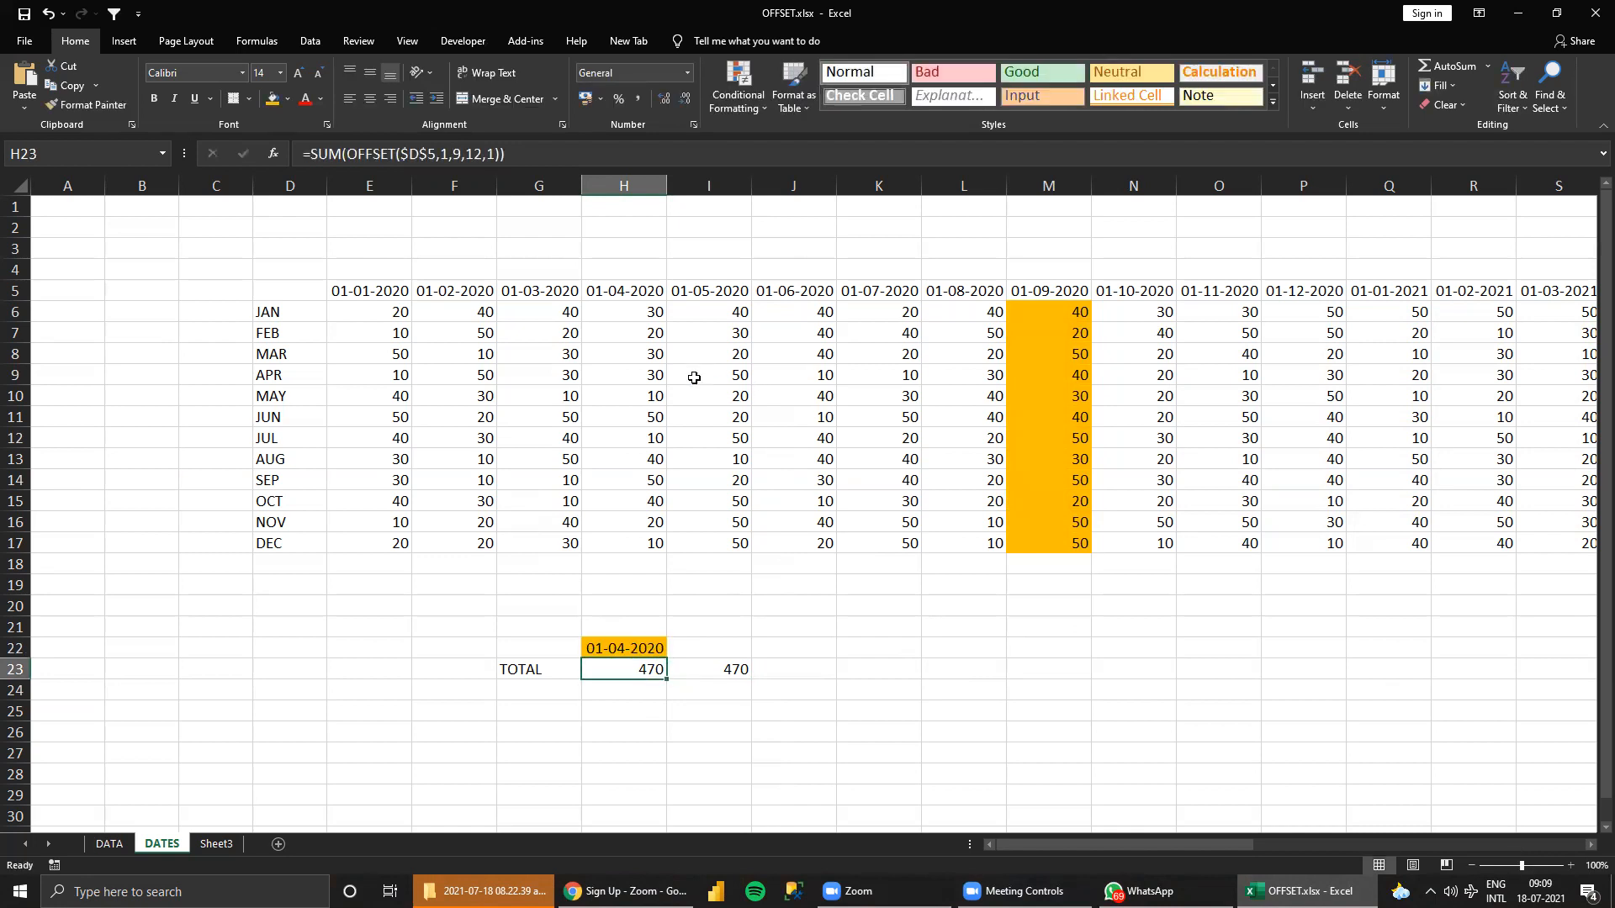
# Compare the sum of H6:H17 with the total in H23 and trace the row and column offset from D5 to H6.
pyautogui.moveTo(649, 312); pyautogui.dragTo(653, 542)
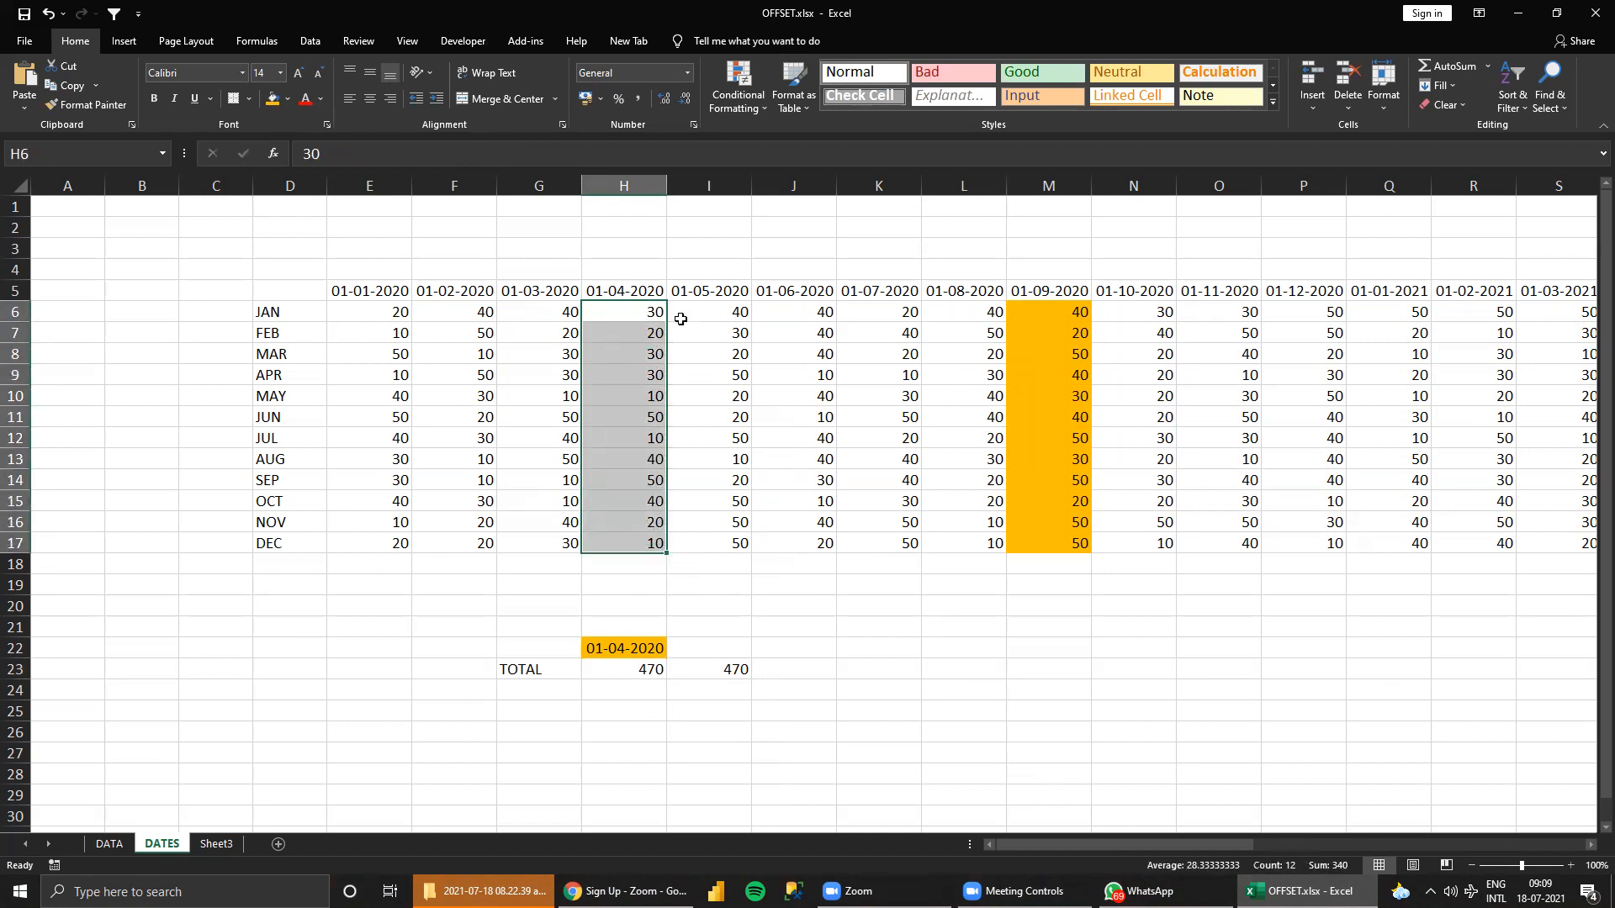
pyautogui.click(647, 671)
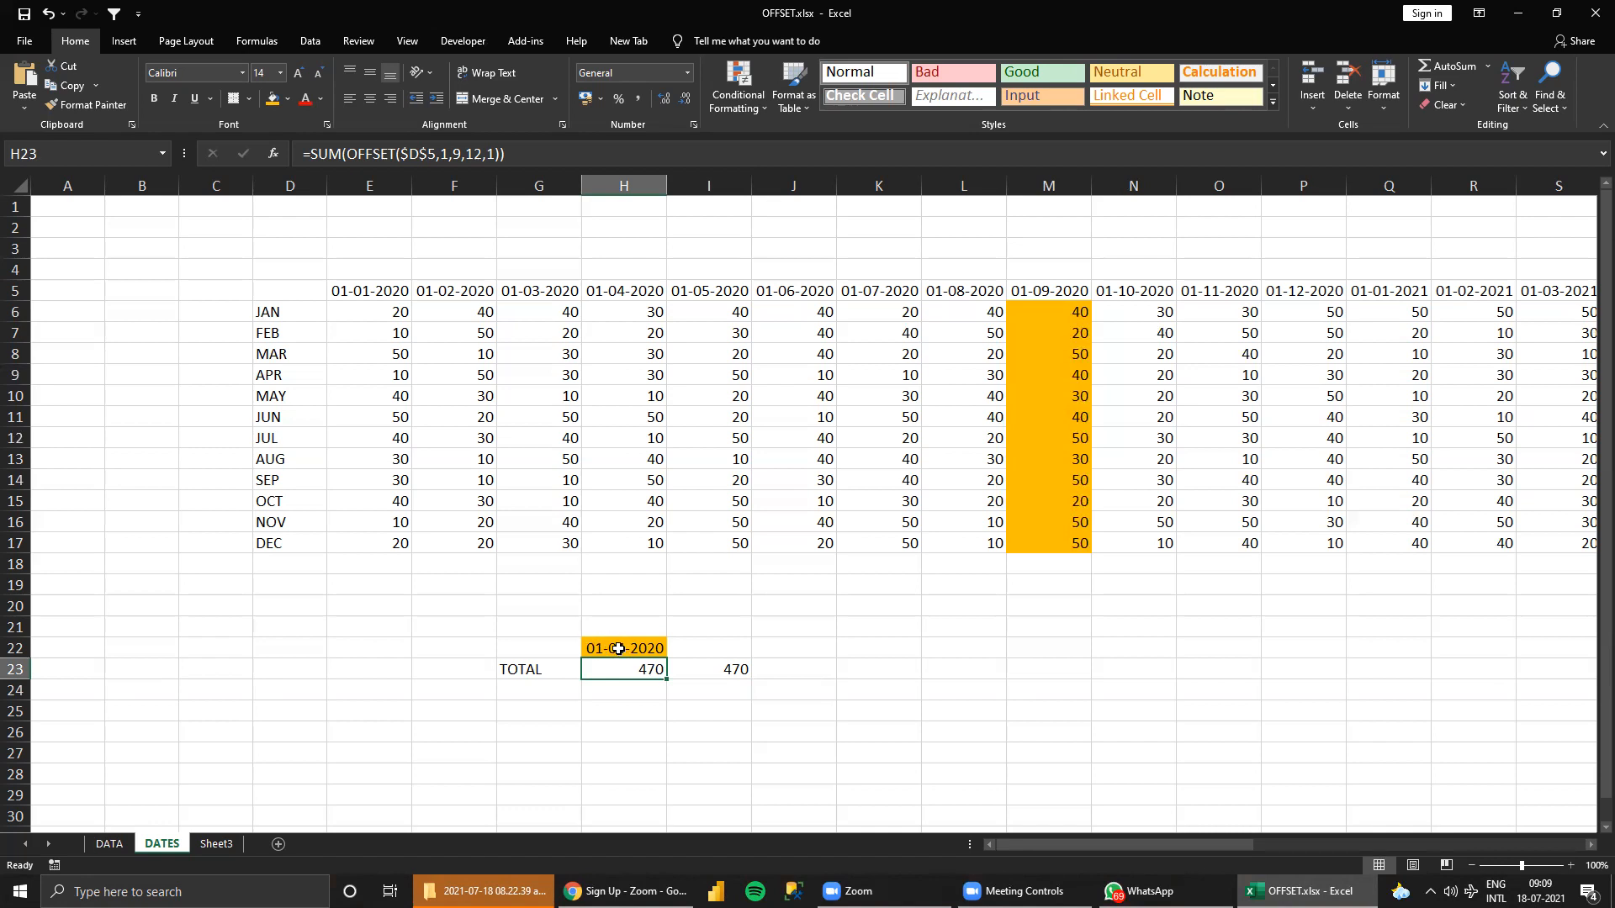
pyautogui.click(282, 314)
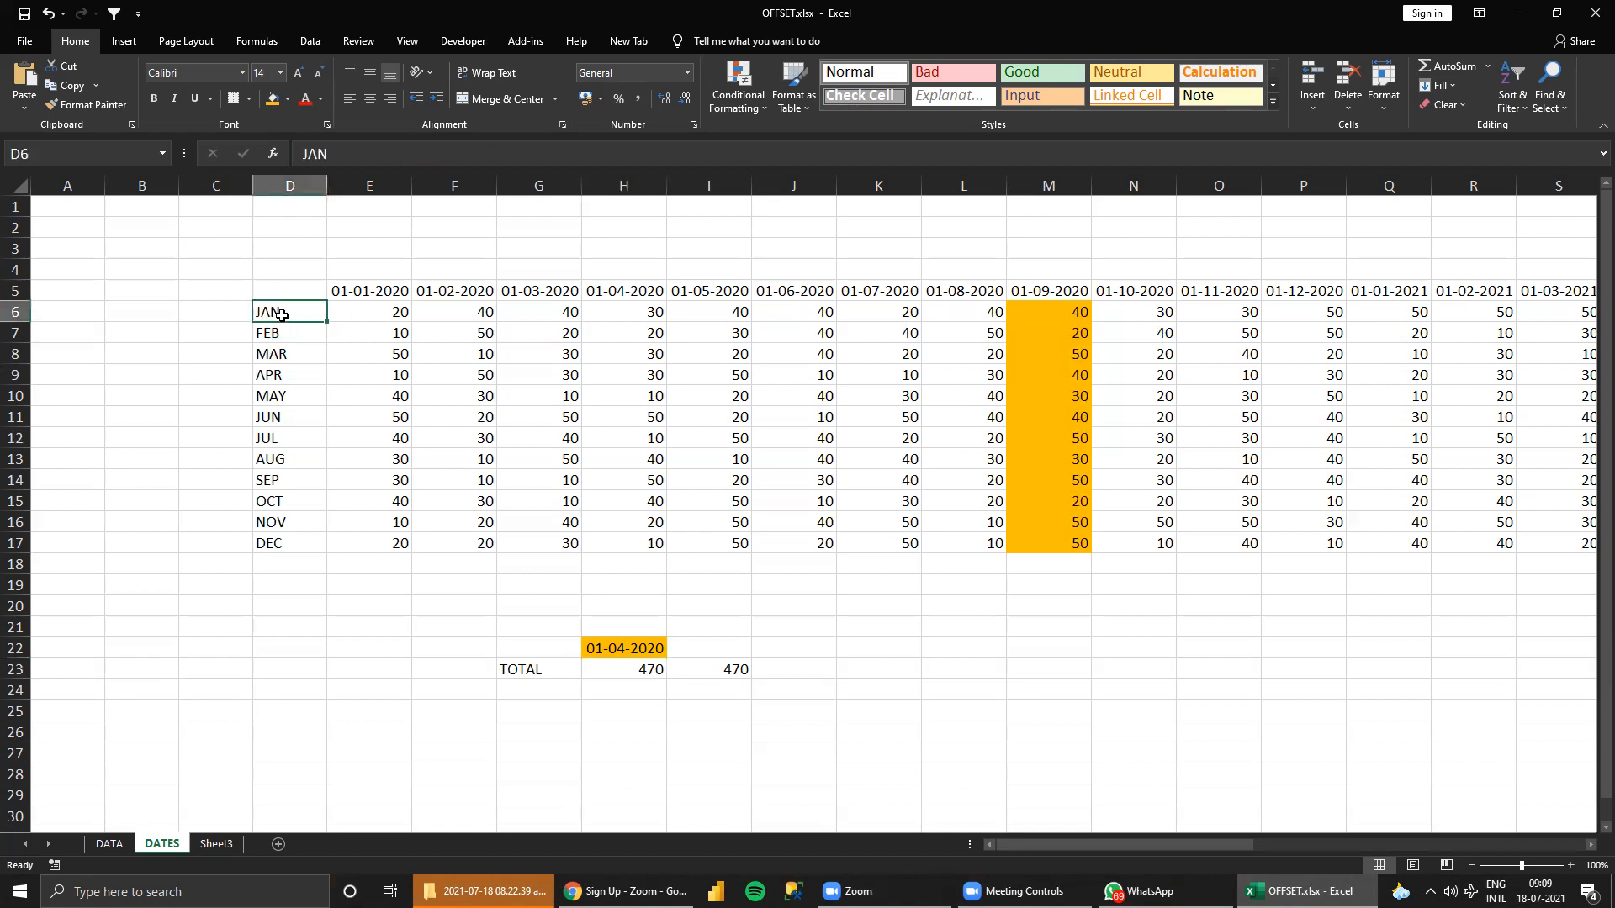
pyautogui.click(279, 295)
pyautogui.click(280, 312)
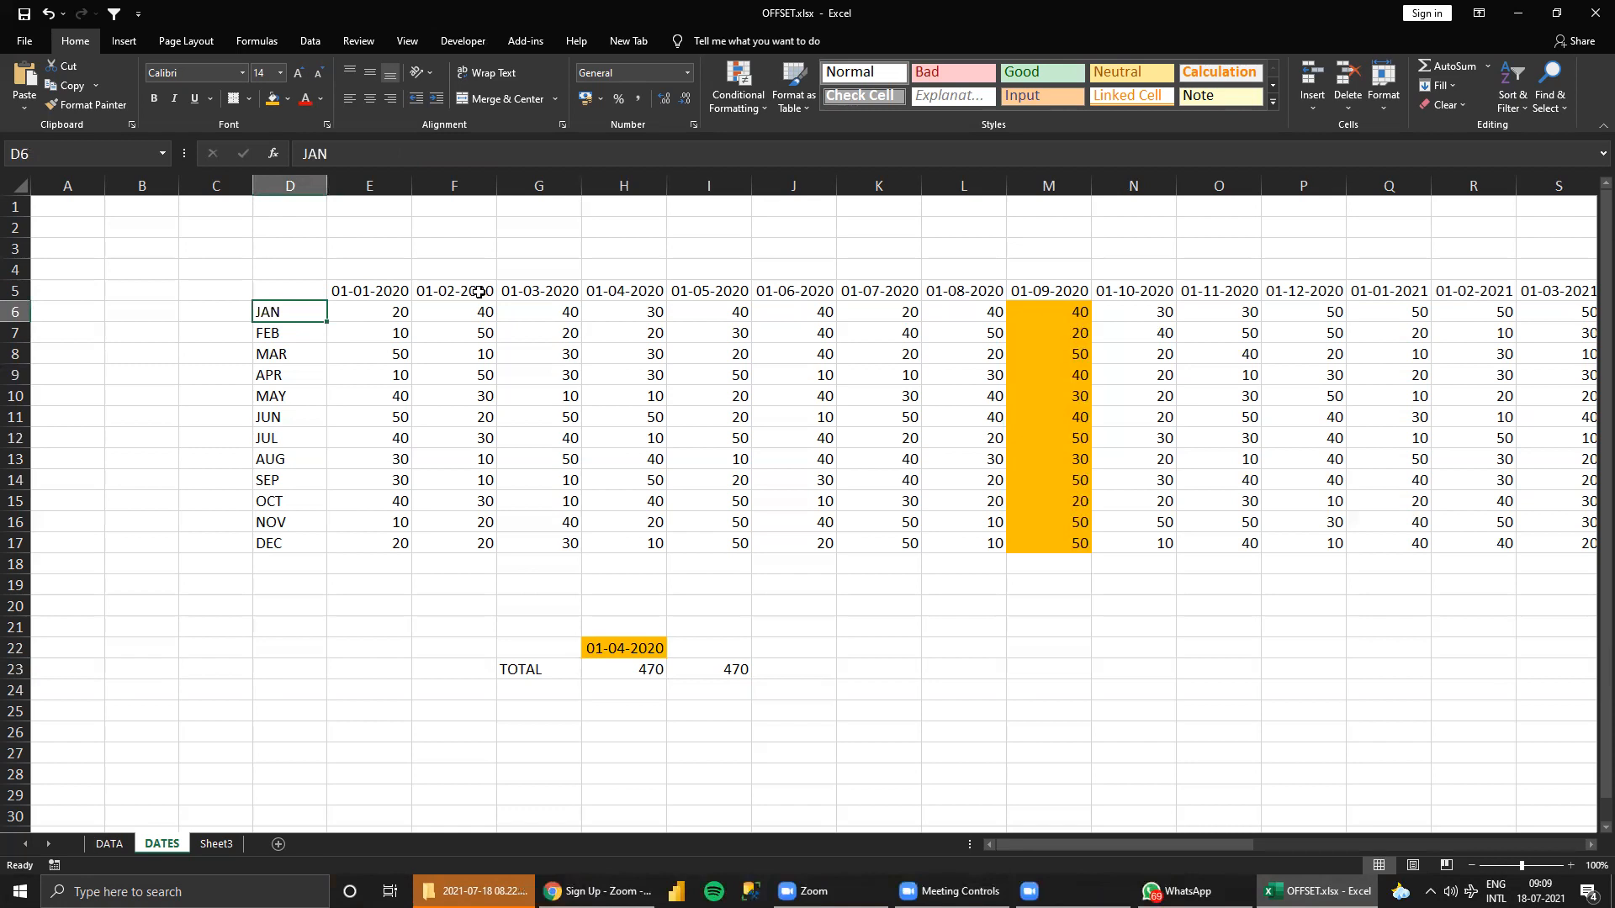
pyautogui.click(625, 306)
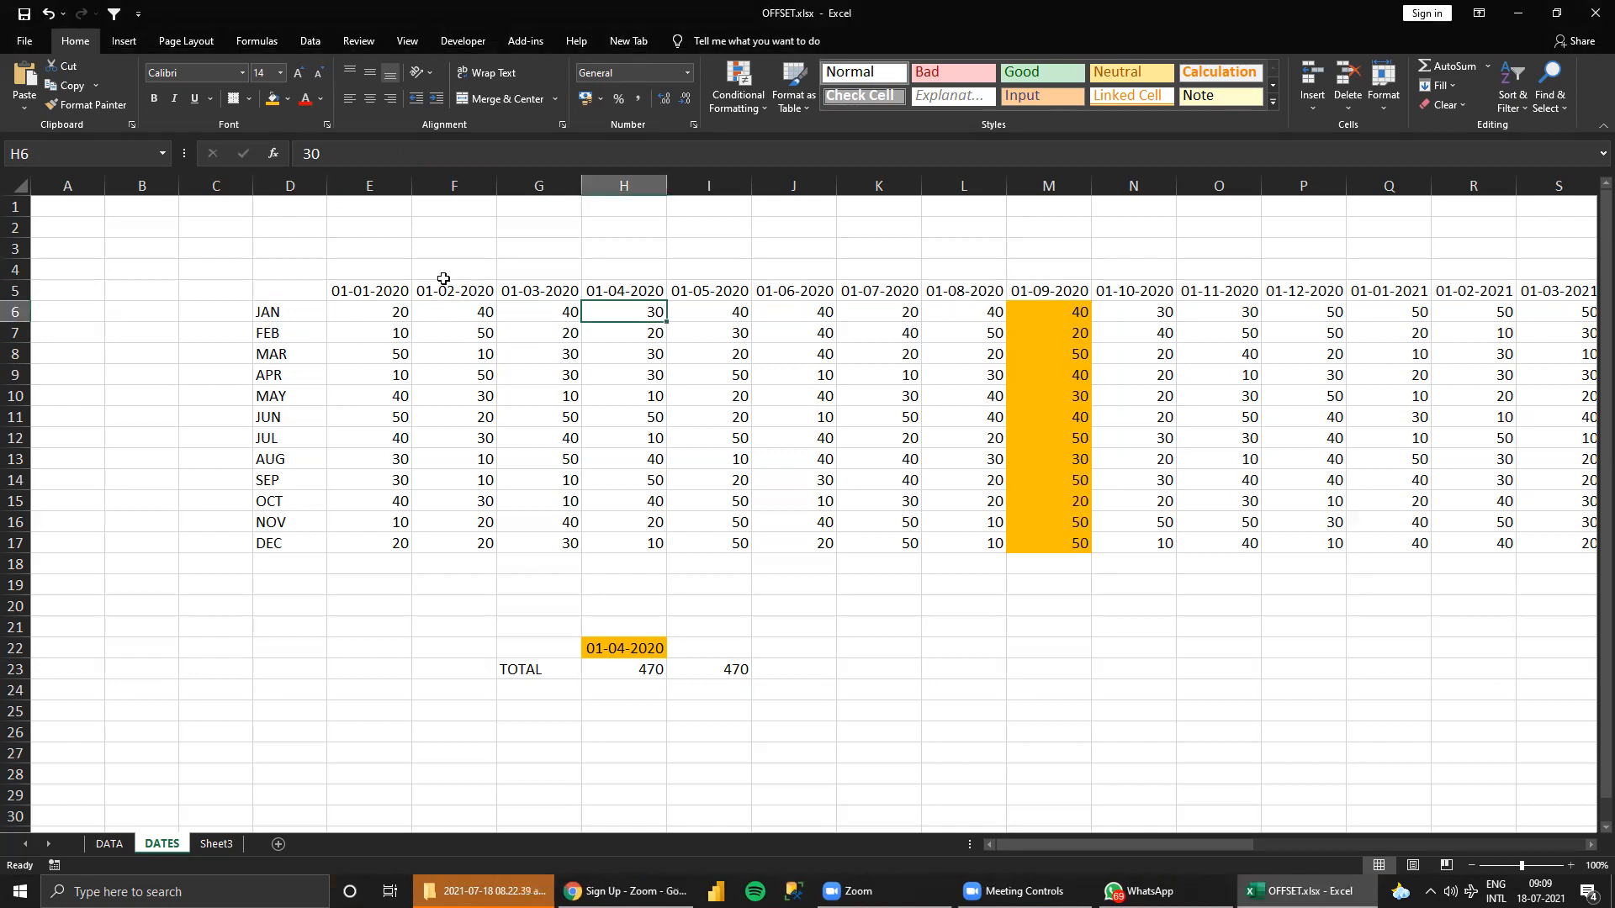
# Replace the fixed column offset 9 in the H23 formula with MATCH(H22,D5:M5,0).
pyautogui.click(641, 664)
pyautogui.click(452, 153)
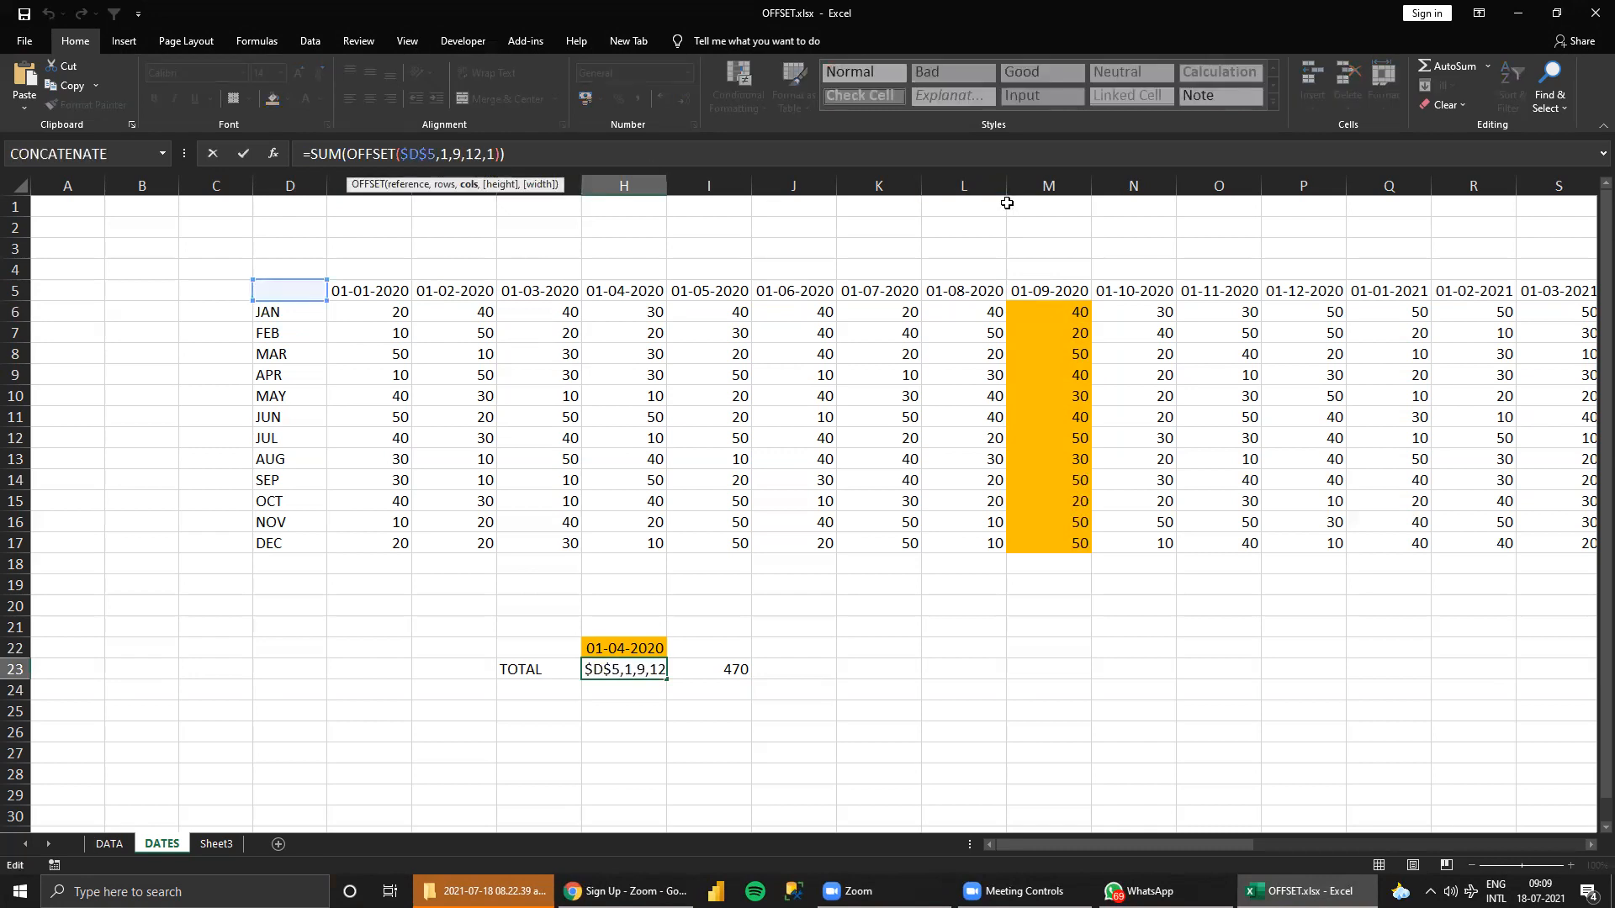
pyautogui.press('BackSpace')
pyautogui.write('MATCH(')
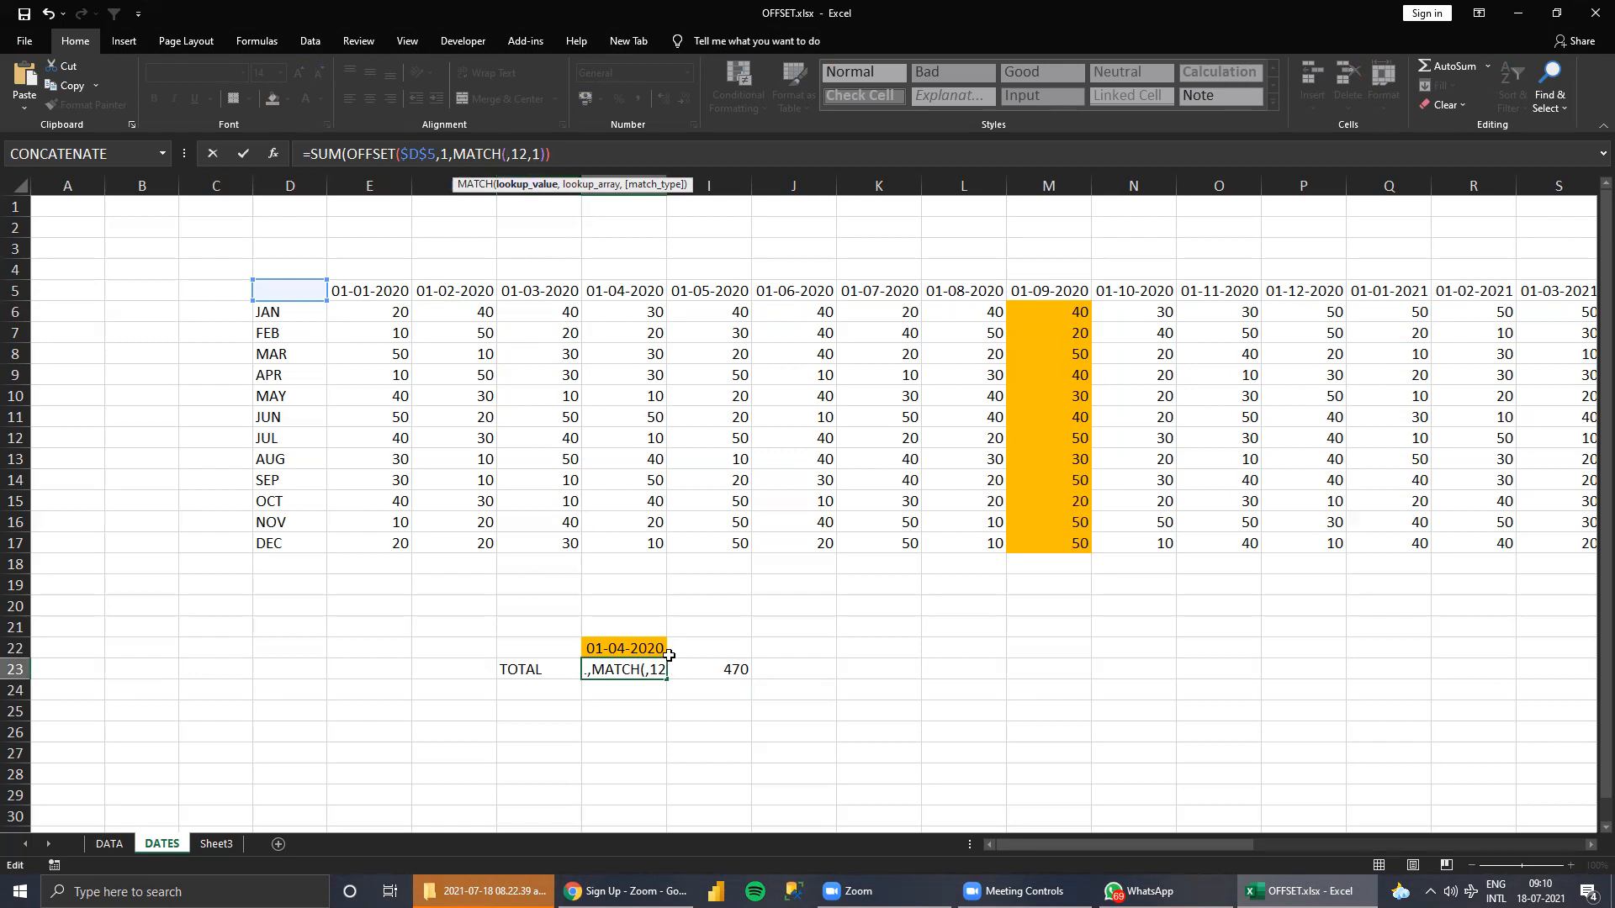
pyautogui.click(624, 646)
pyautogui.write(',')
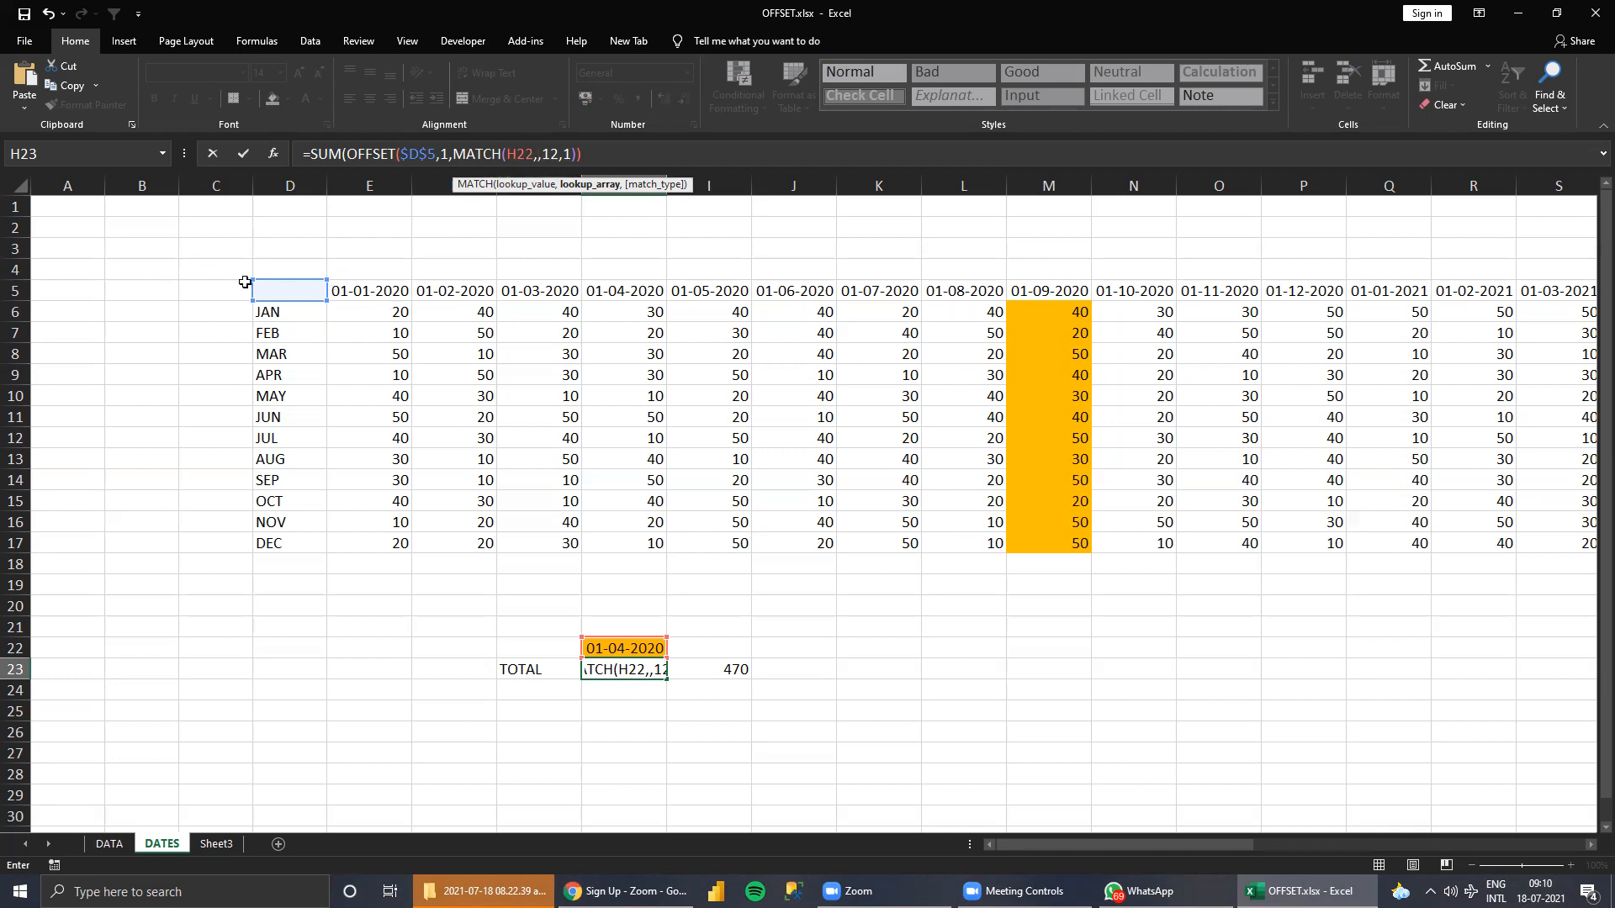
pyautogui.moveTo(280, 290); pyautogui.dragTo(1047, 280)
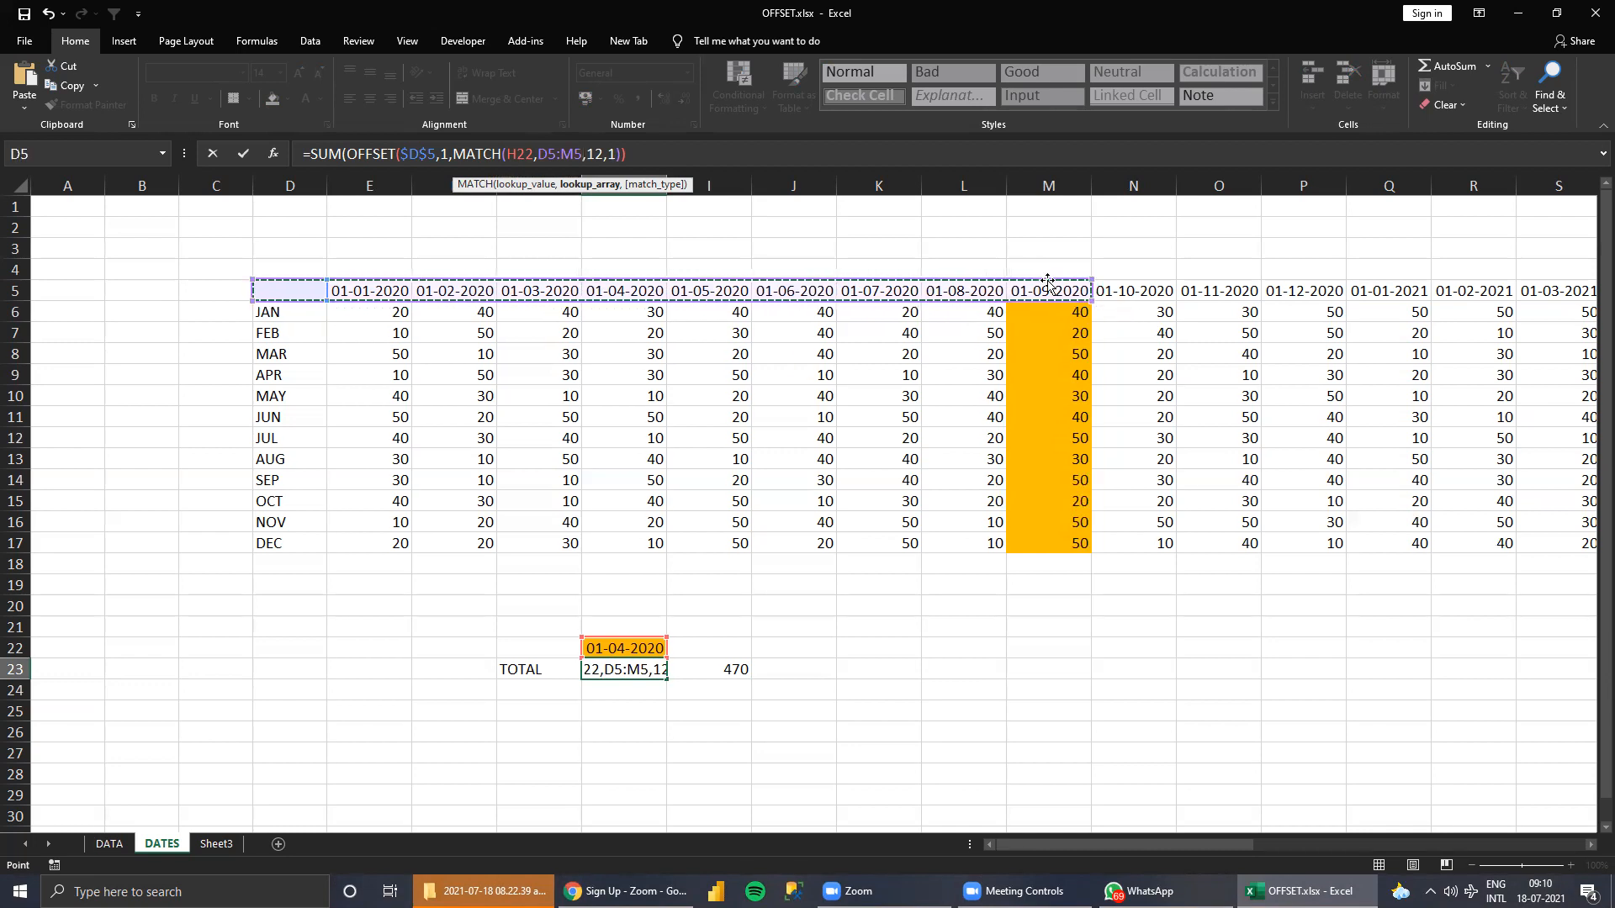
pyautogui.write(',0),')
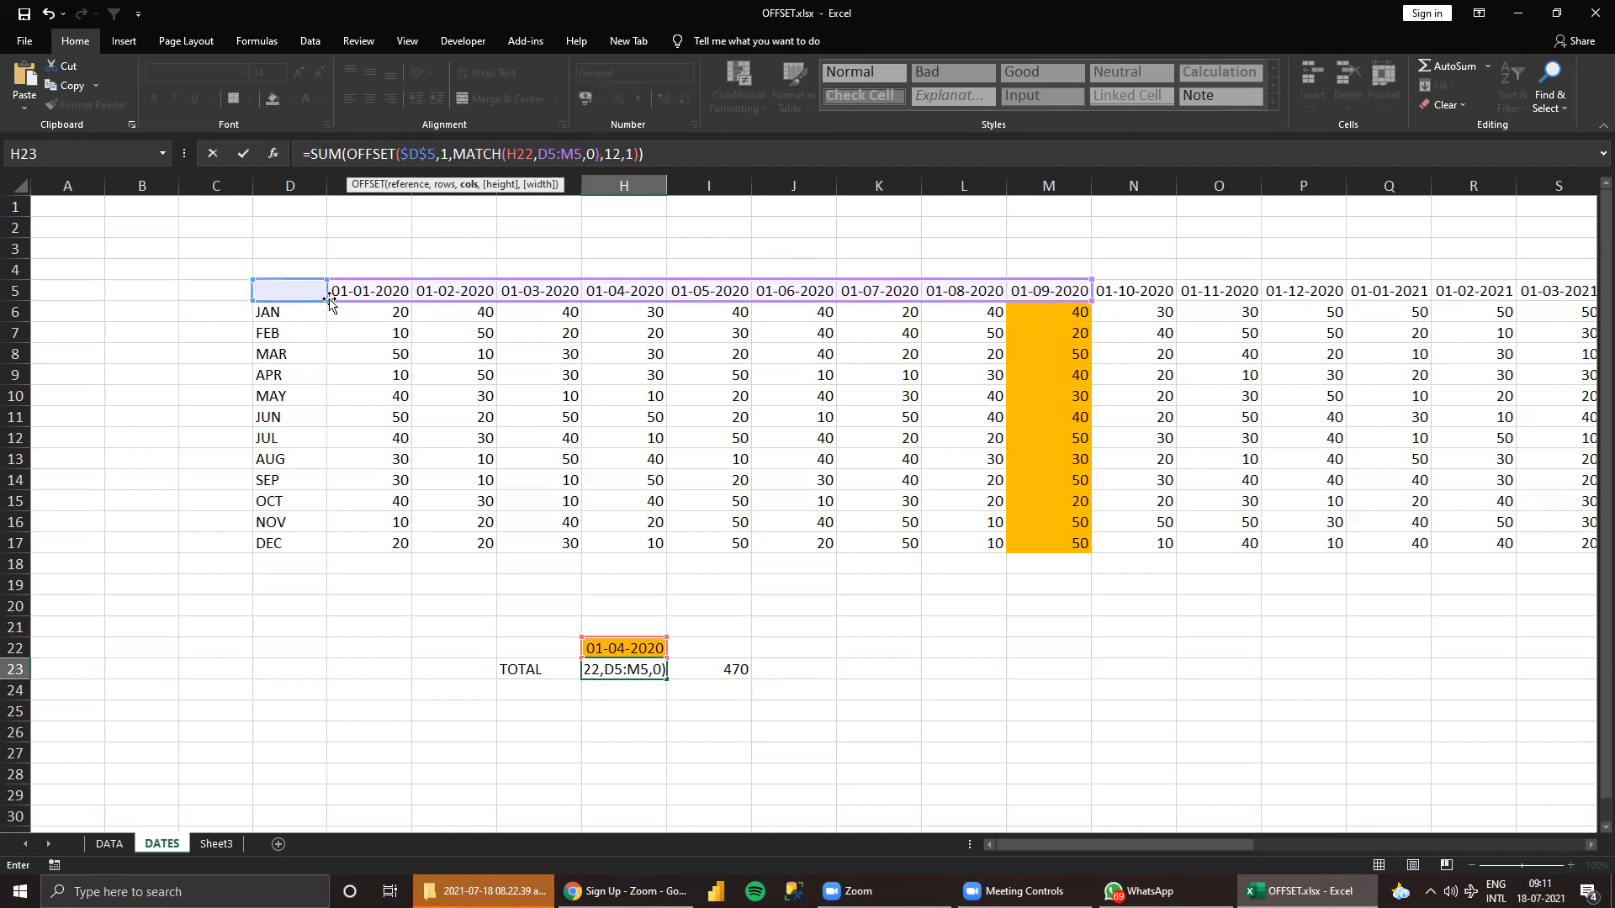
# Change the MATCH lookup array in H23 to E5:M5 and commit the formula.
pyautogui.click(557, 157)
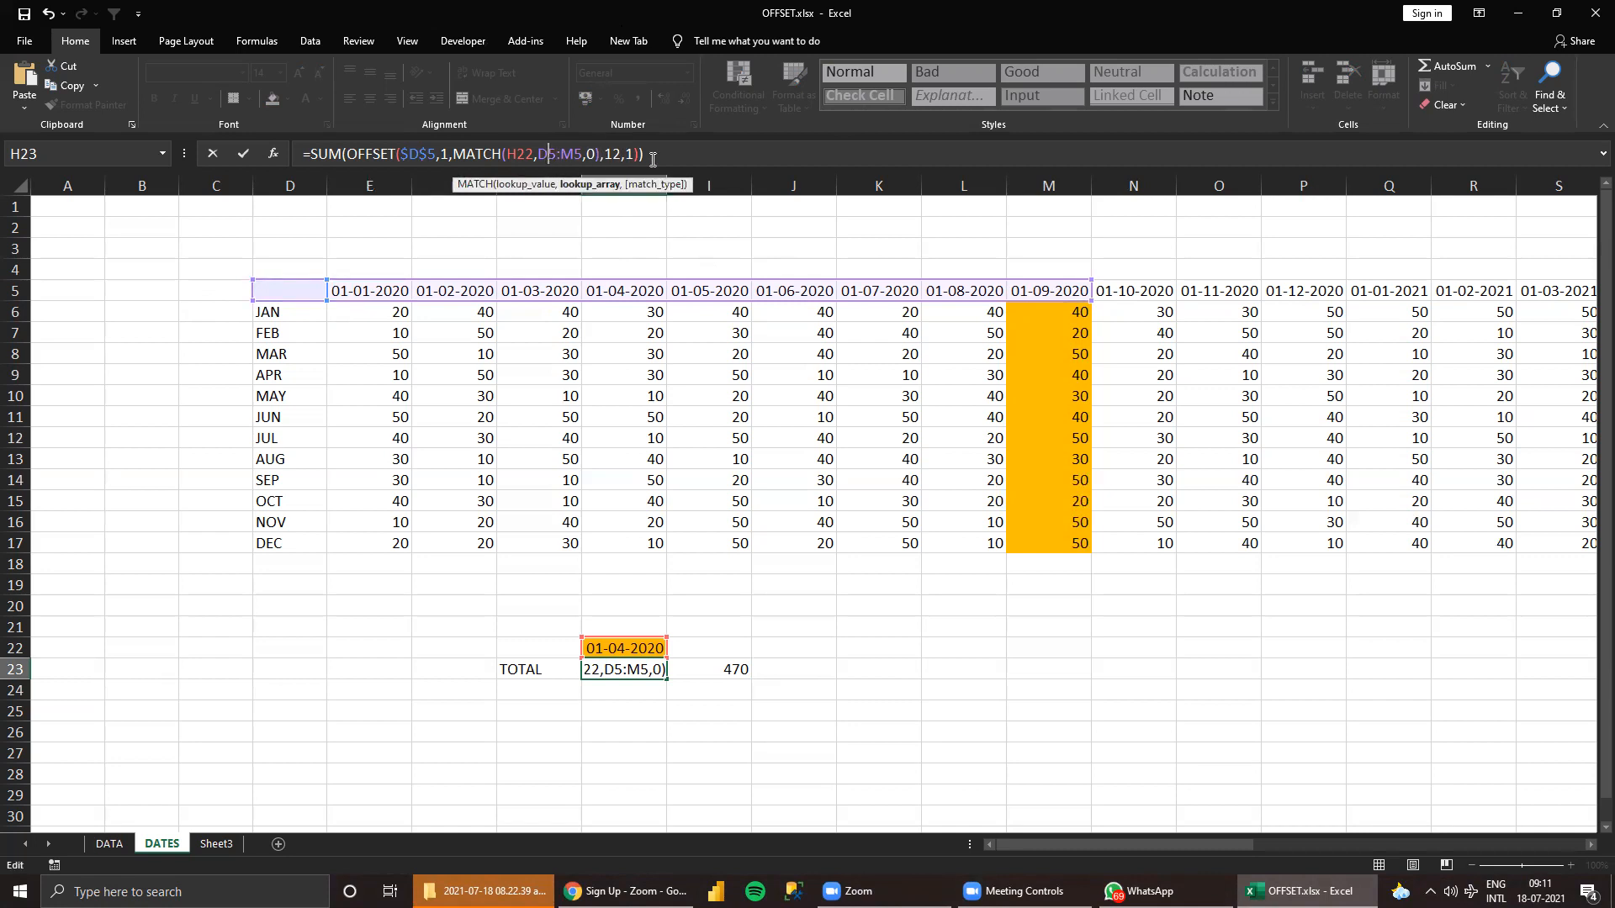
pyautogui.press('BackSpace')
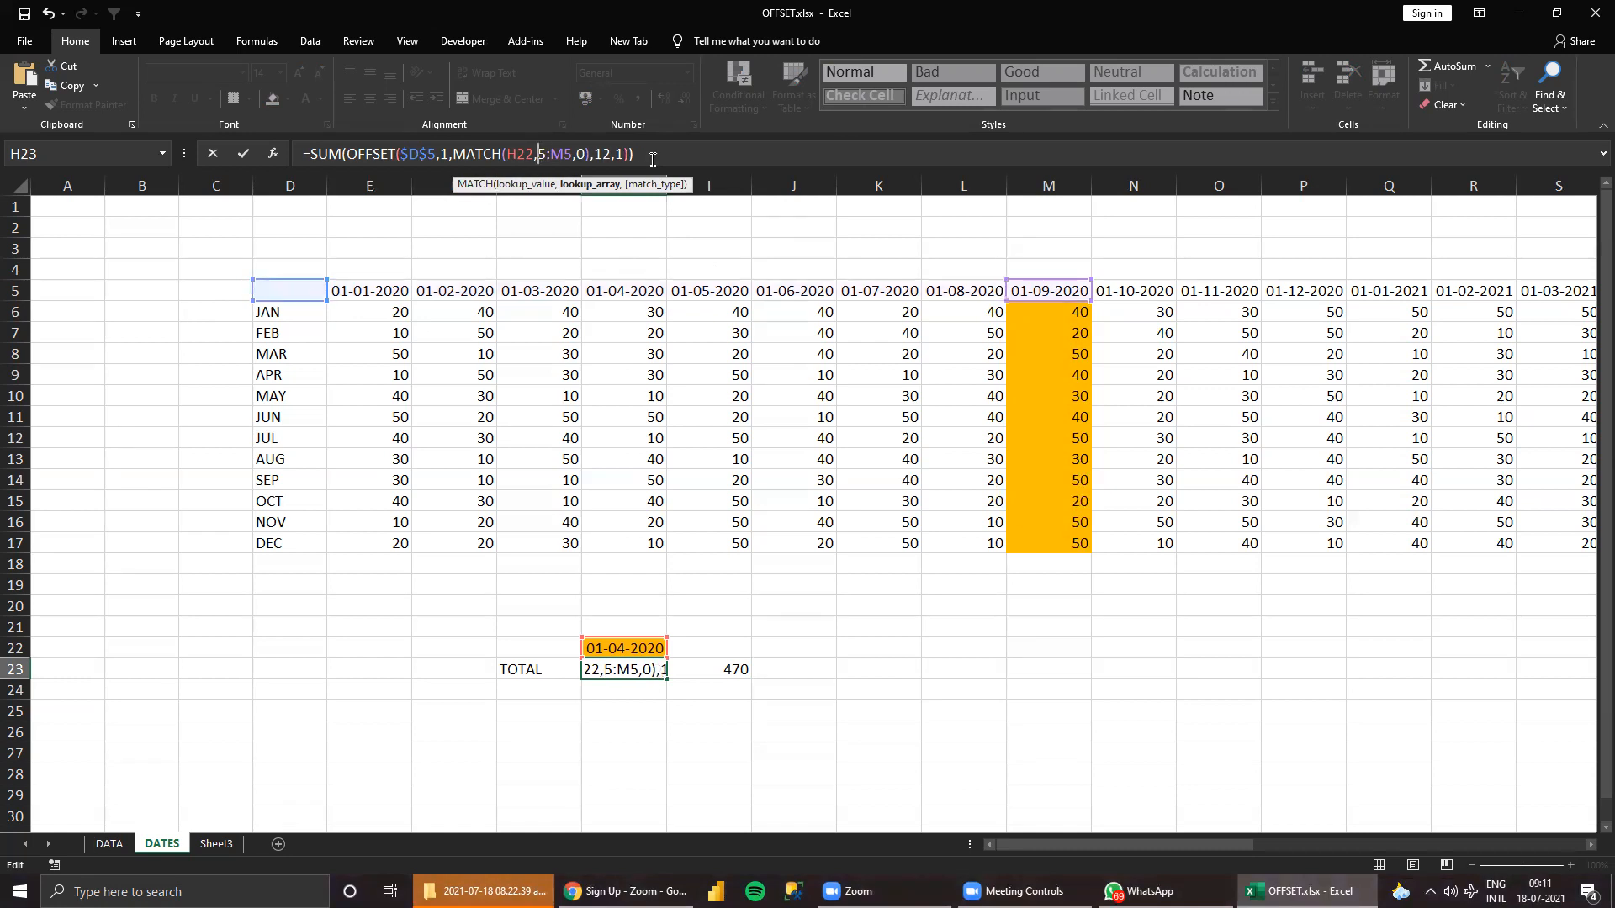
pyautogui.write('e')
pyautogui.press('BackSpace')
pyautogui.write('E')
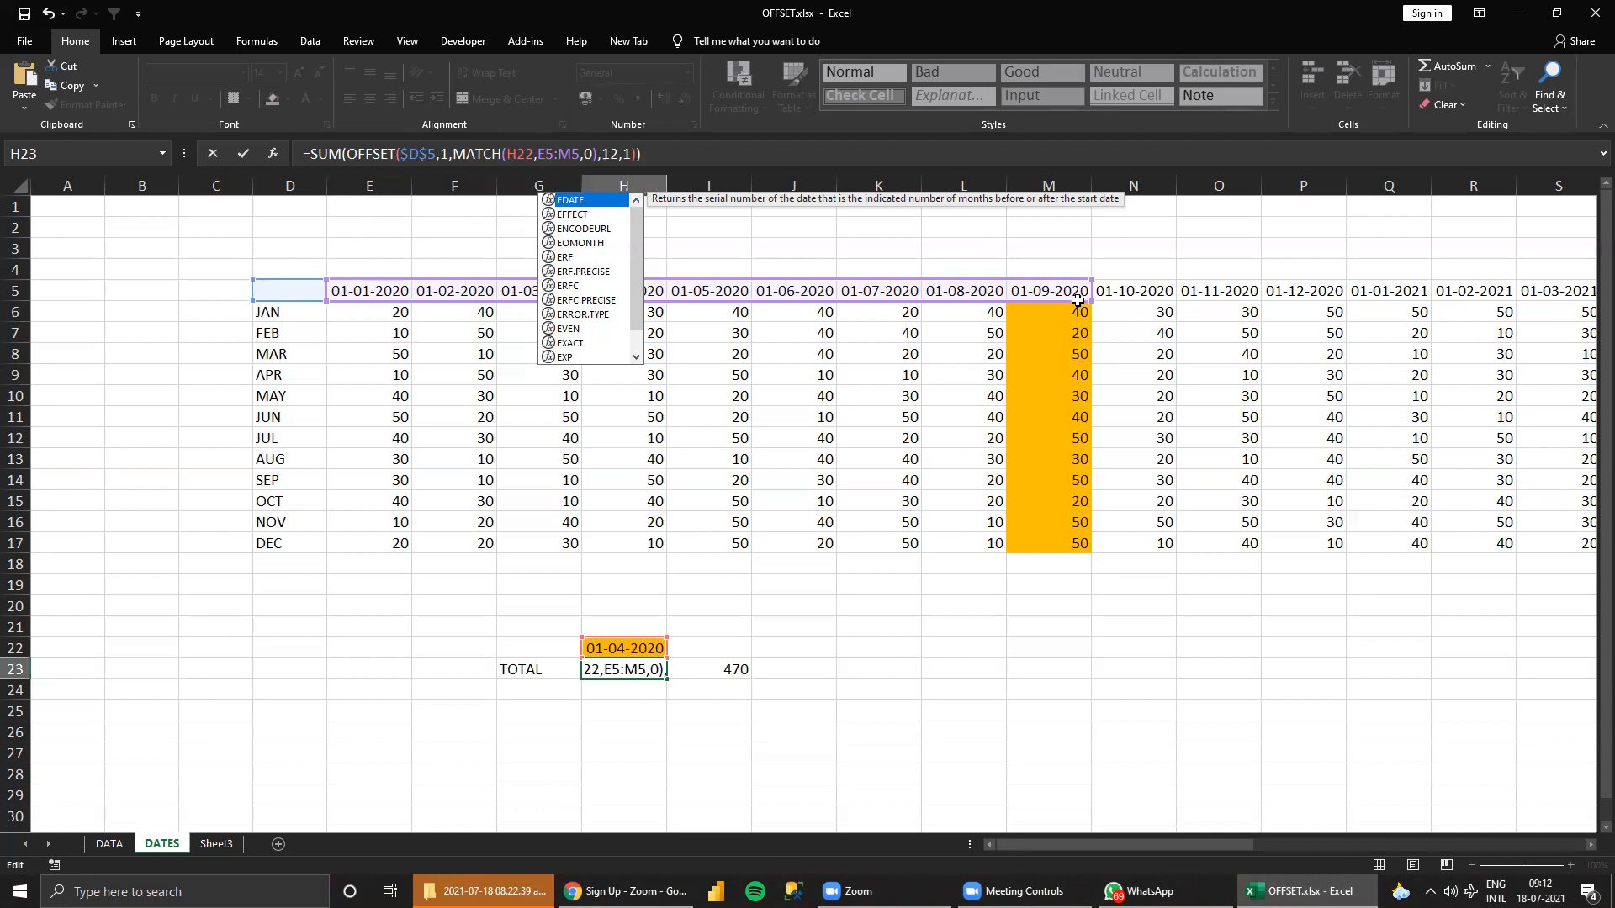
pyautogui.press('Return')
pyautogui.press('Up')
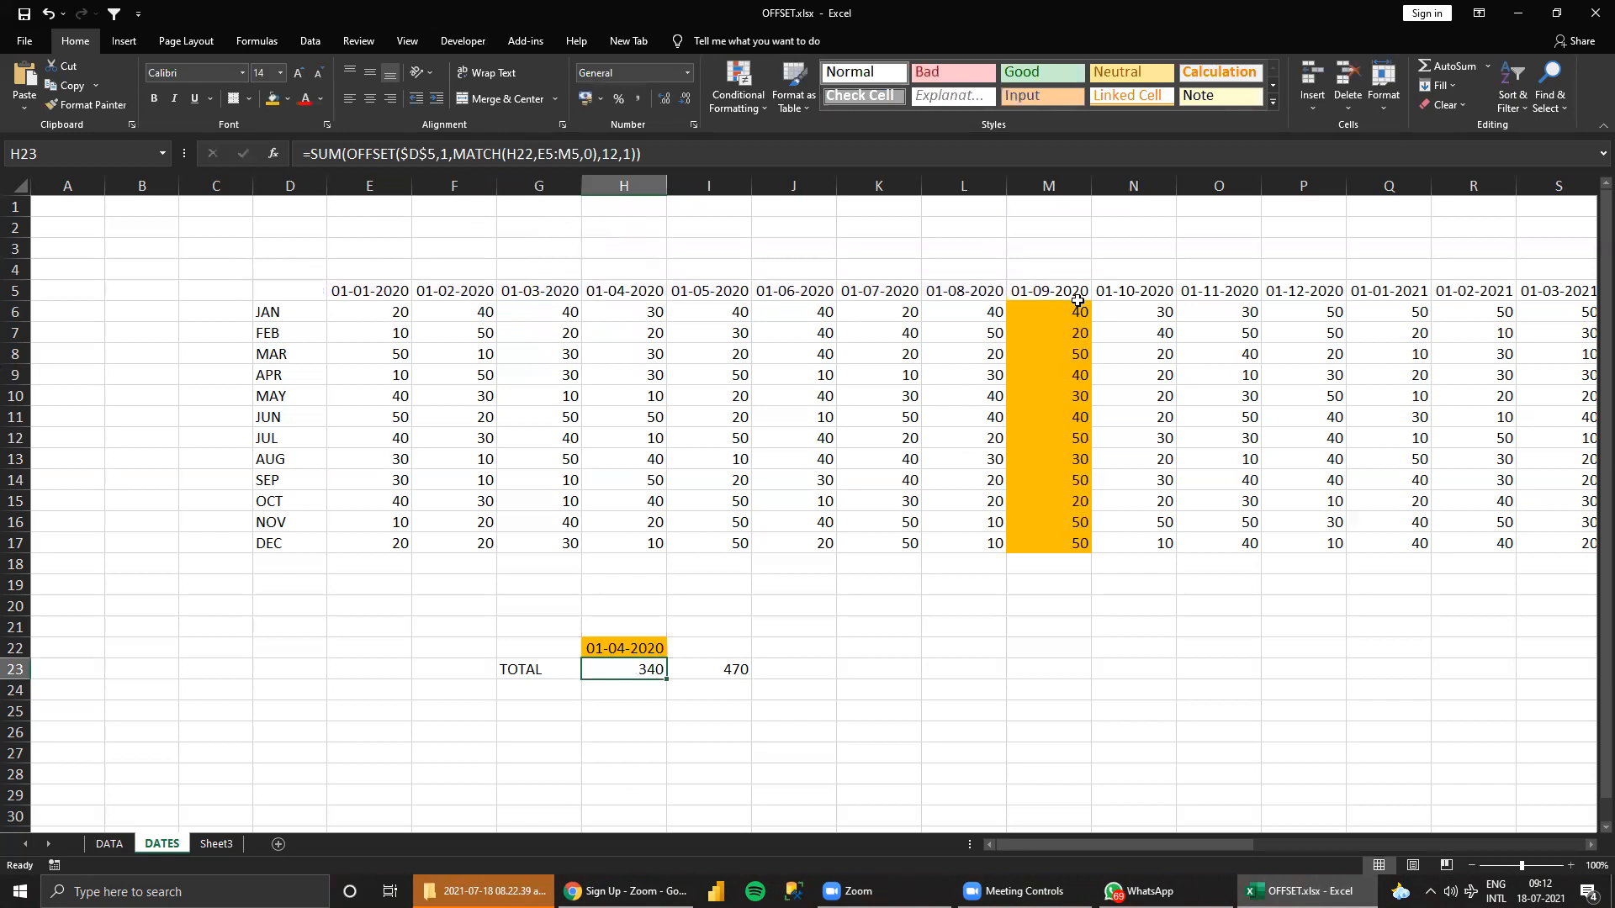
# Set the lookup date in H22 to 1/1/2020 and check the H23 total against the sum of E6:E17.
pyautogui.press('Up')
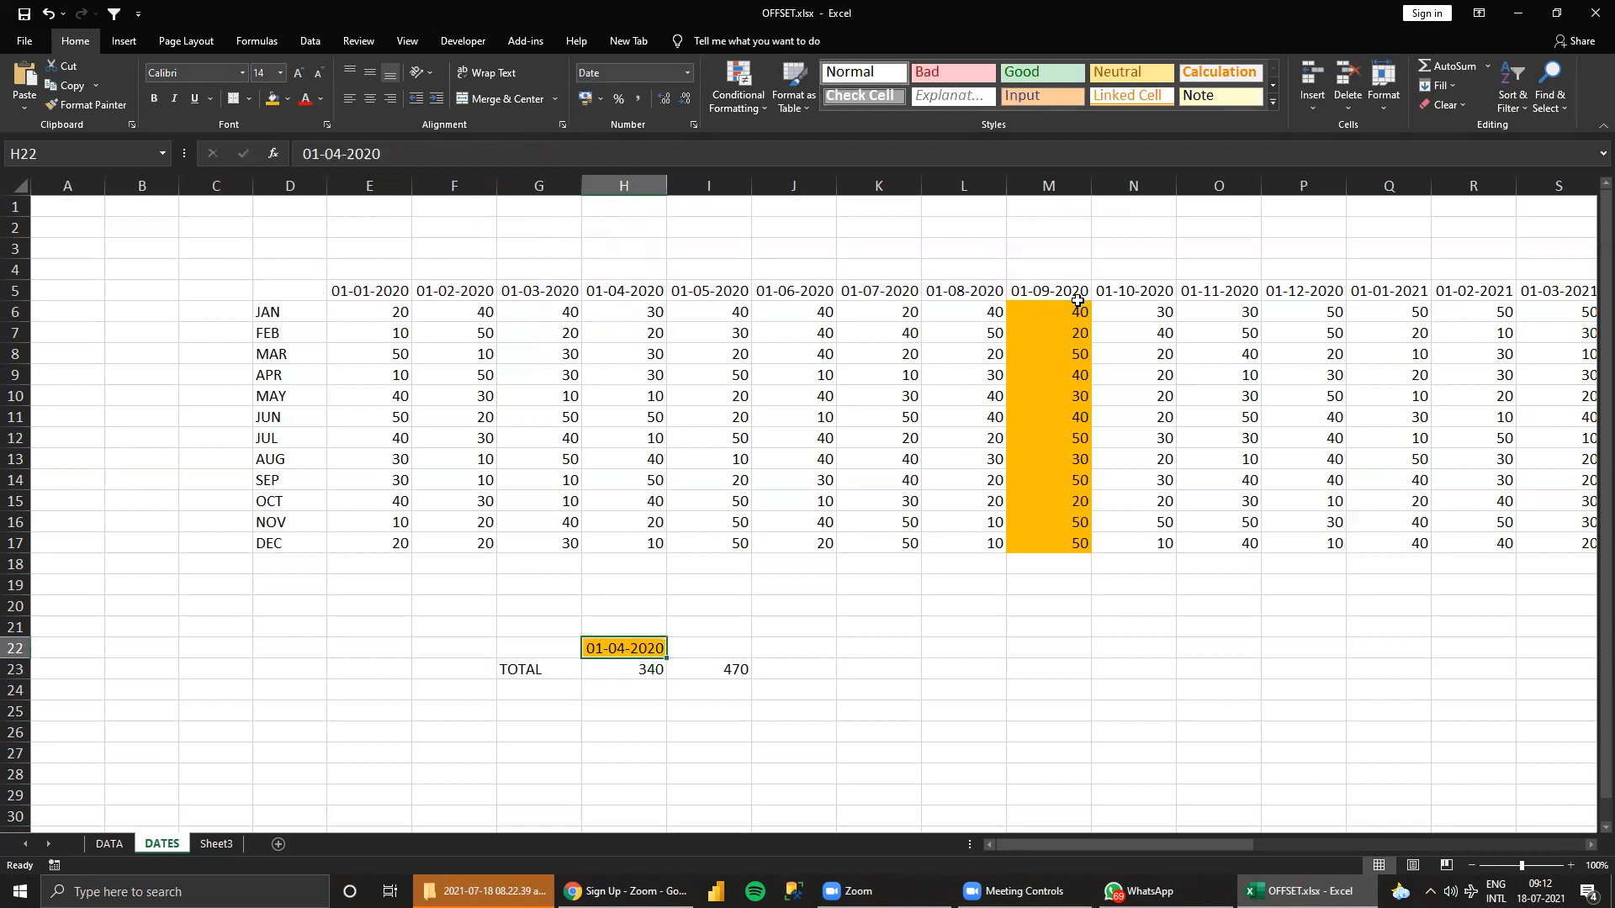
pyautogui.write('1/1/')
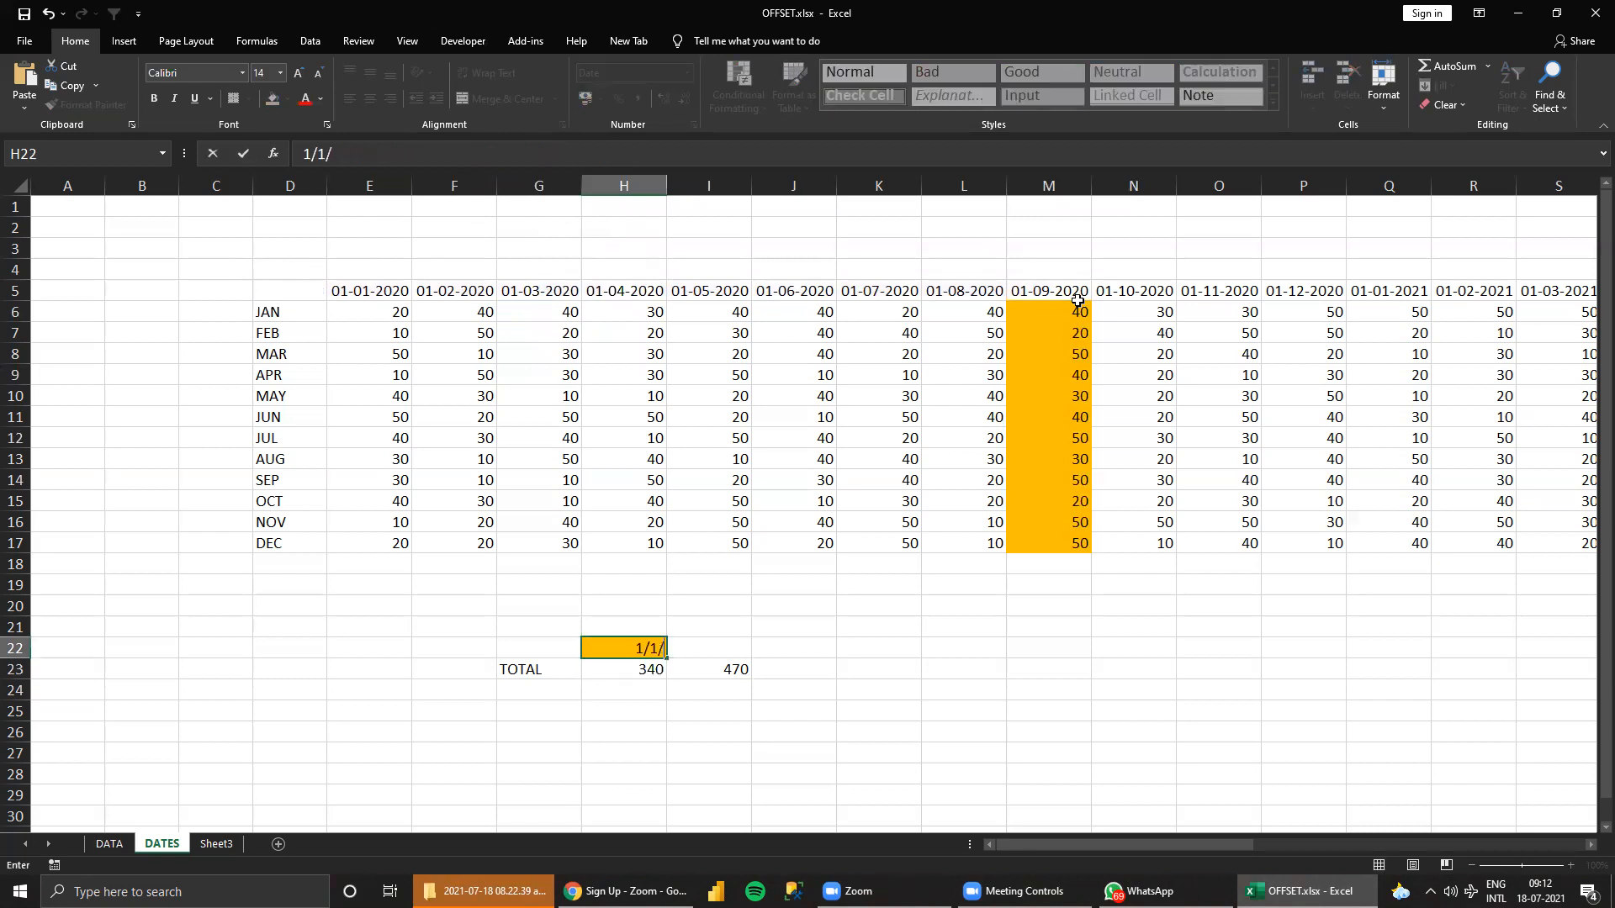
pyautogui.write('2020')
pyautogui.press('Return')
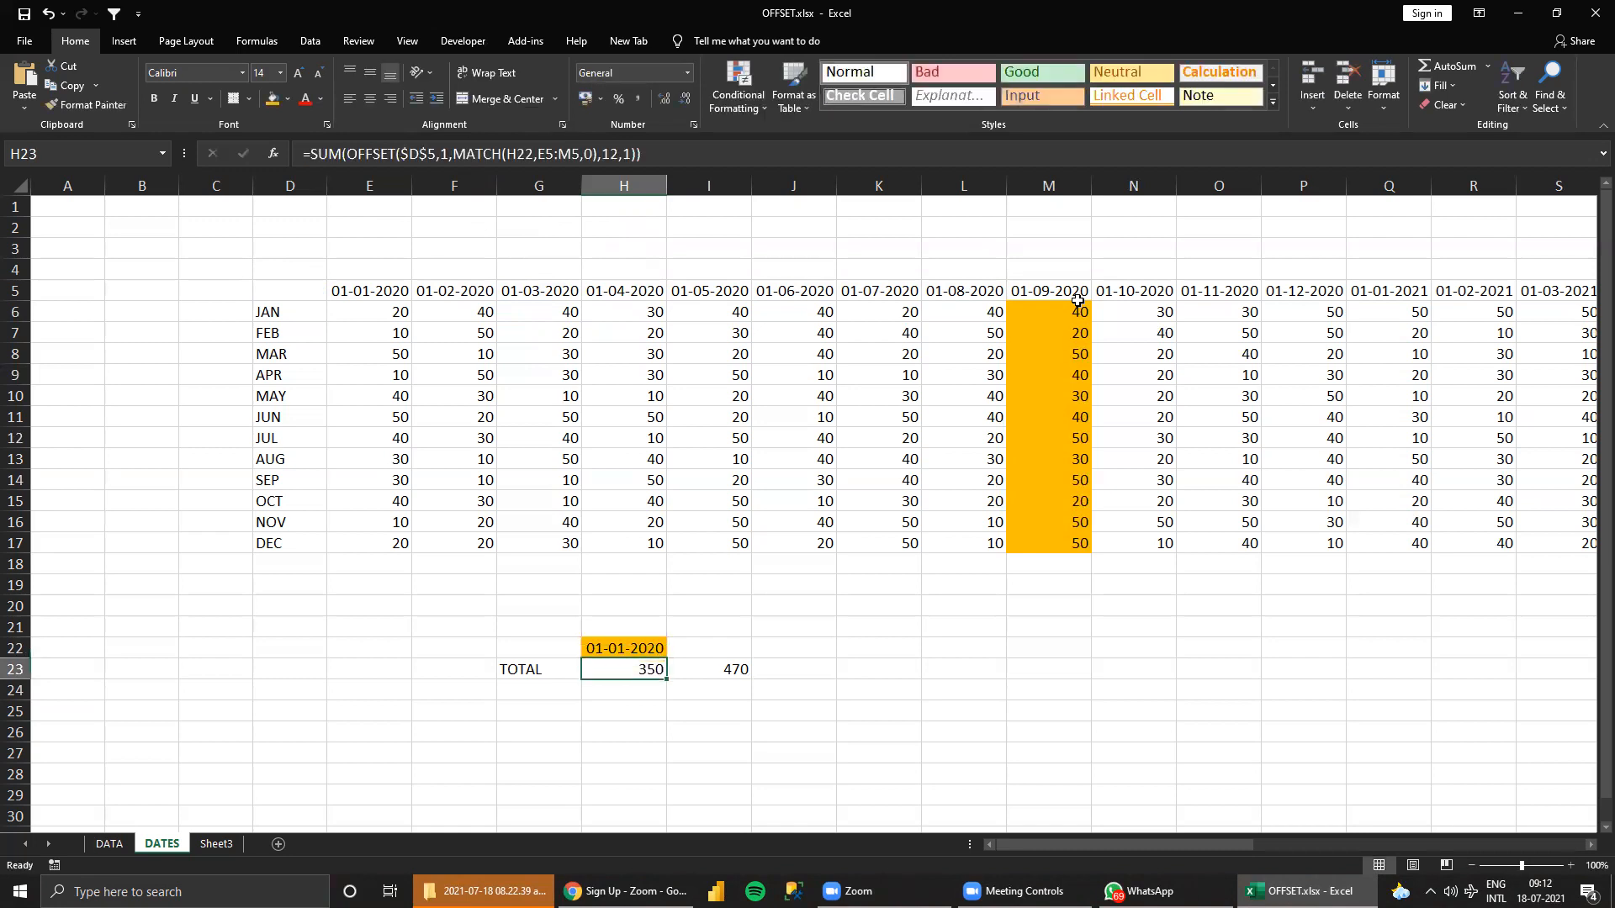
pyautogui.click(388, 309)
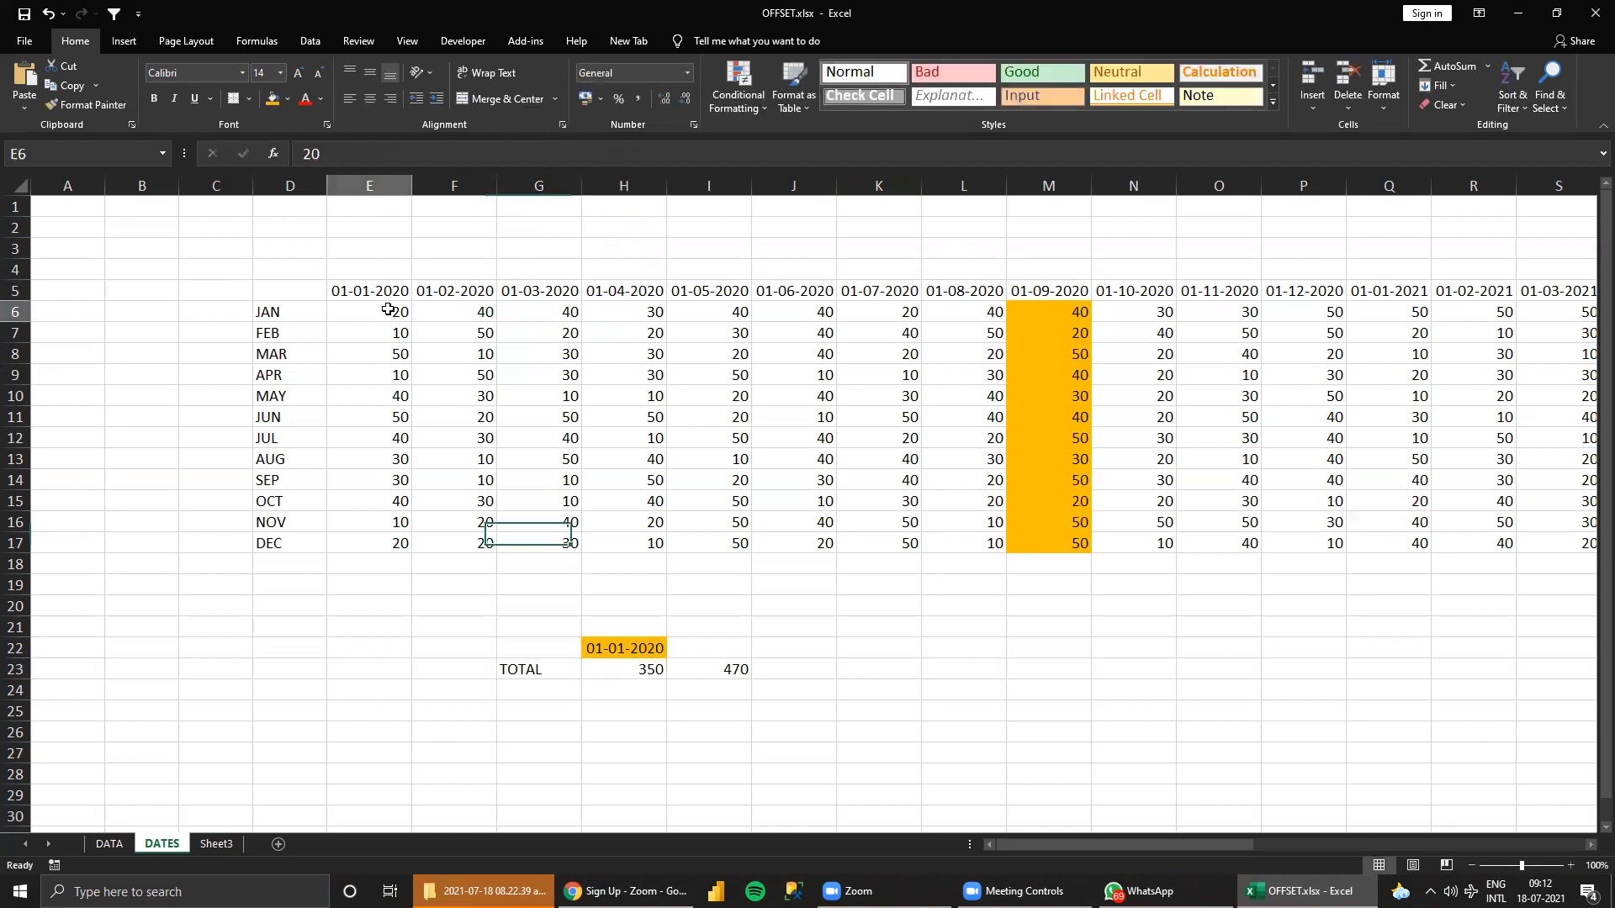
pyautogui.hotkey('ctrl', 'shift', 'Down')
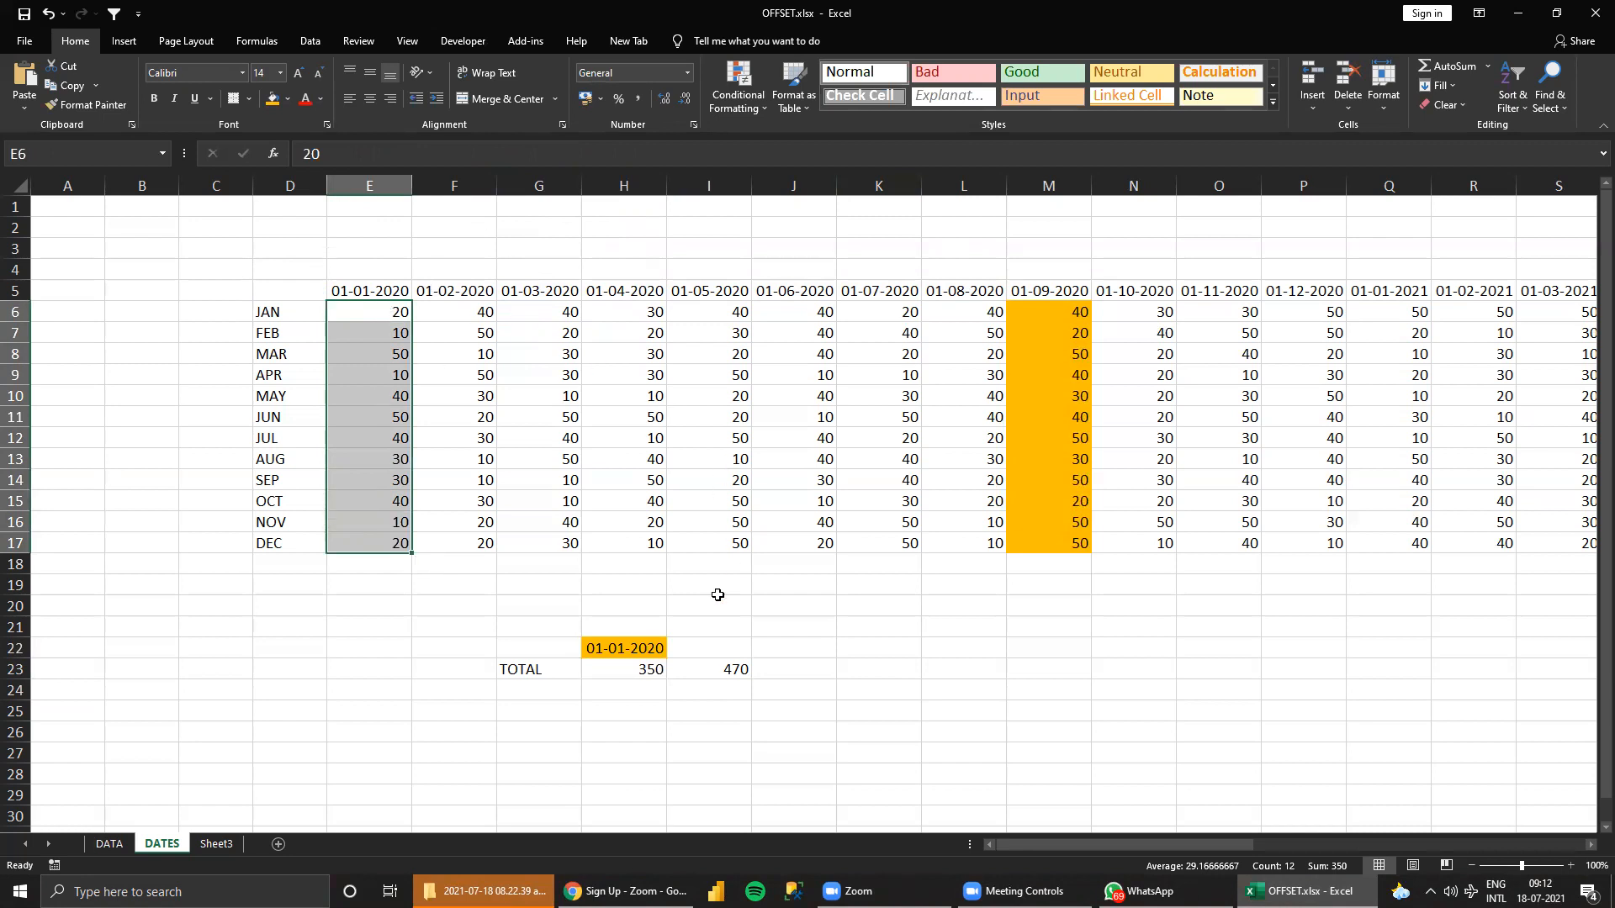
pyautogui.click(612, 661)
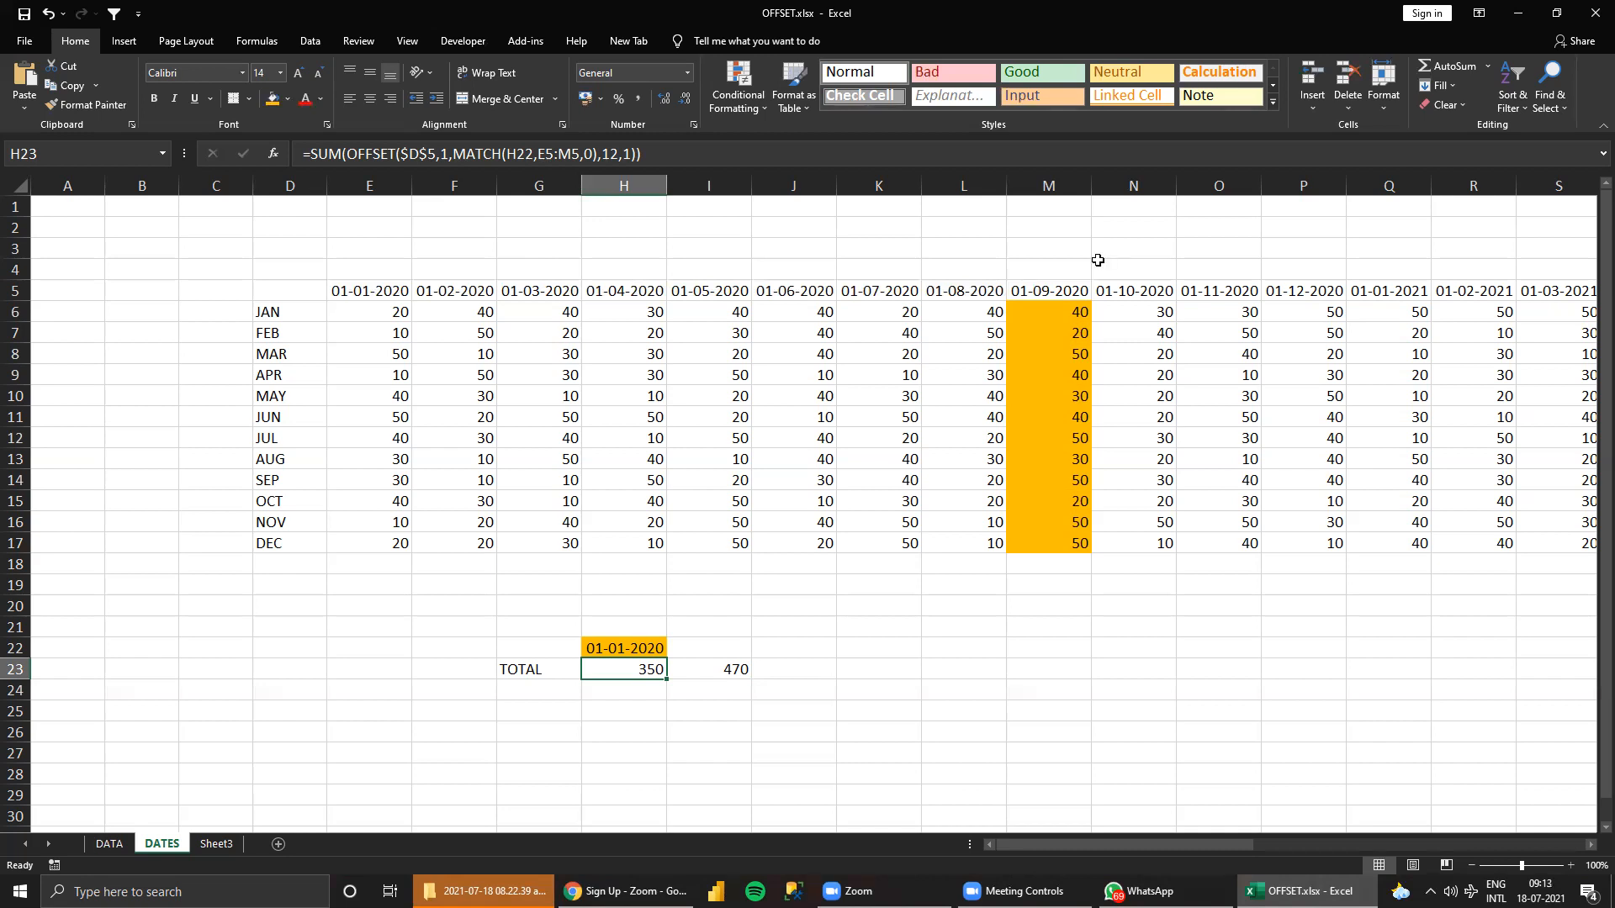
pyautogui.click(444, 154)
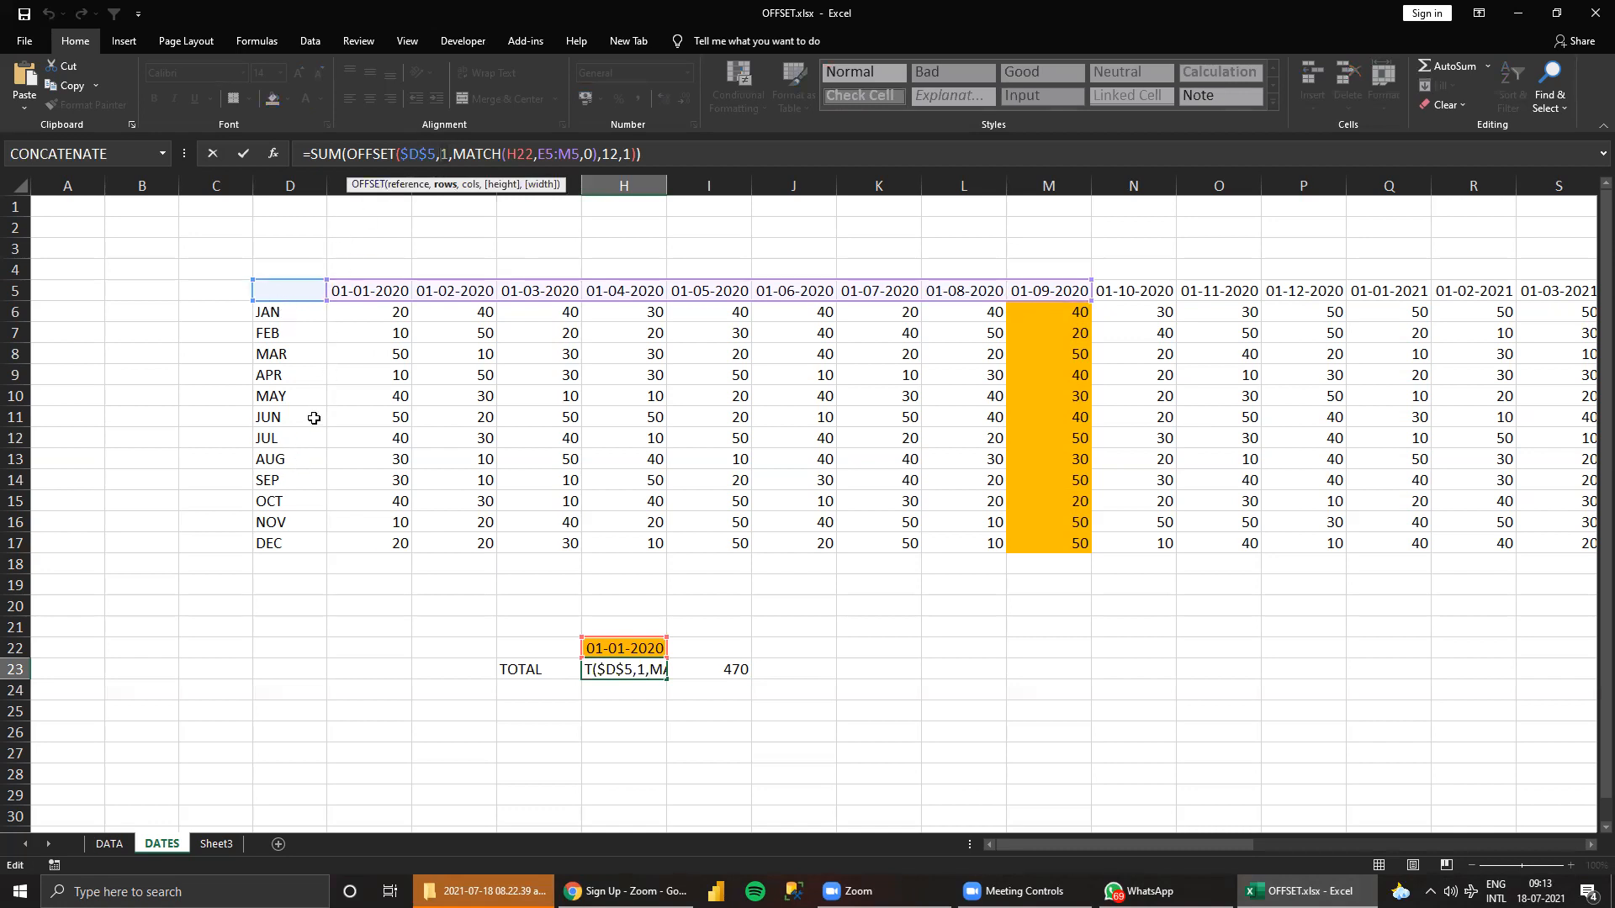
pyautogui.click(286, 434)
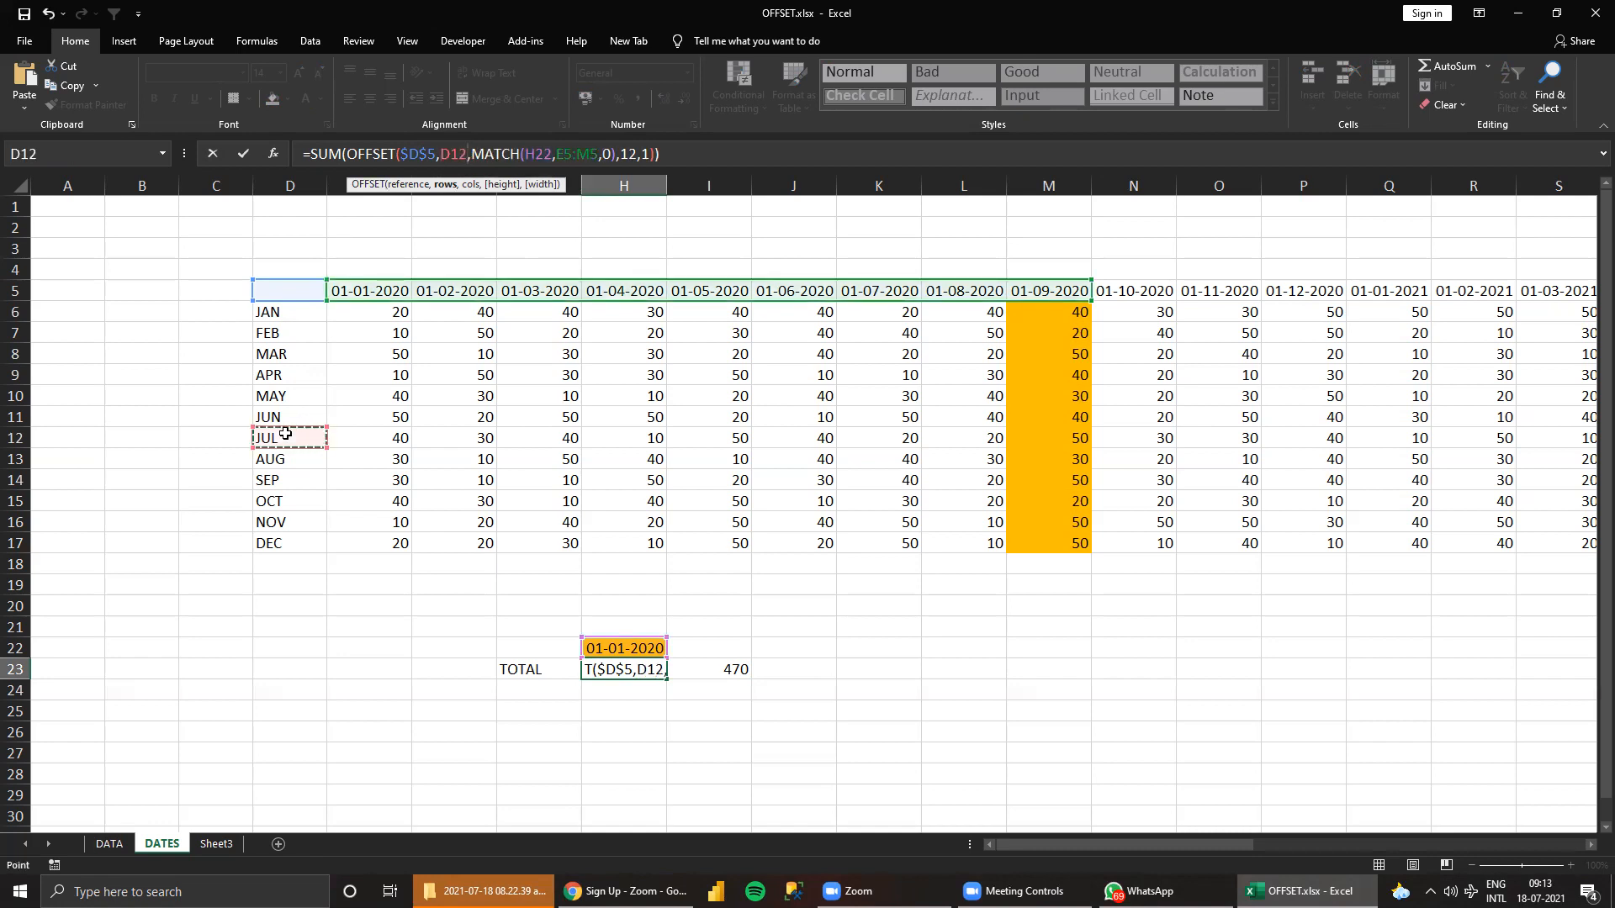
pyautogui.press('Escape')
# Enter JULY in G22 as the month label beside the lookup date.
pyautogui.click(544, 648)
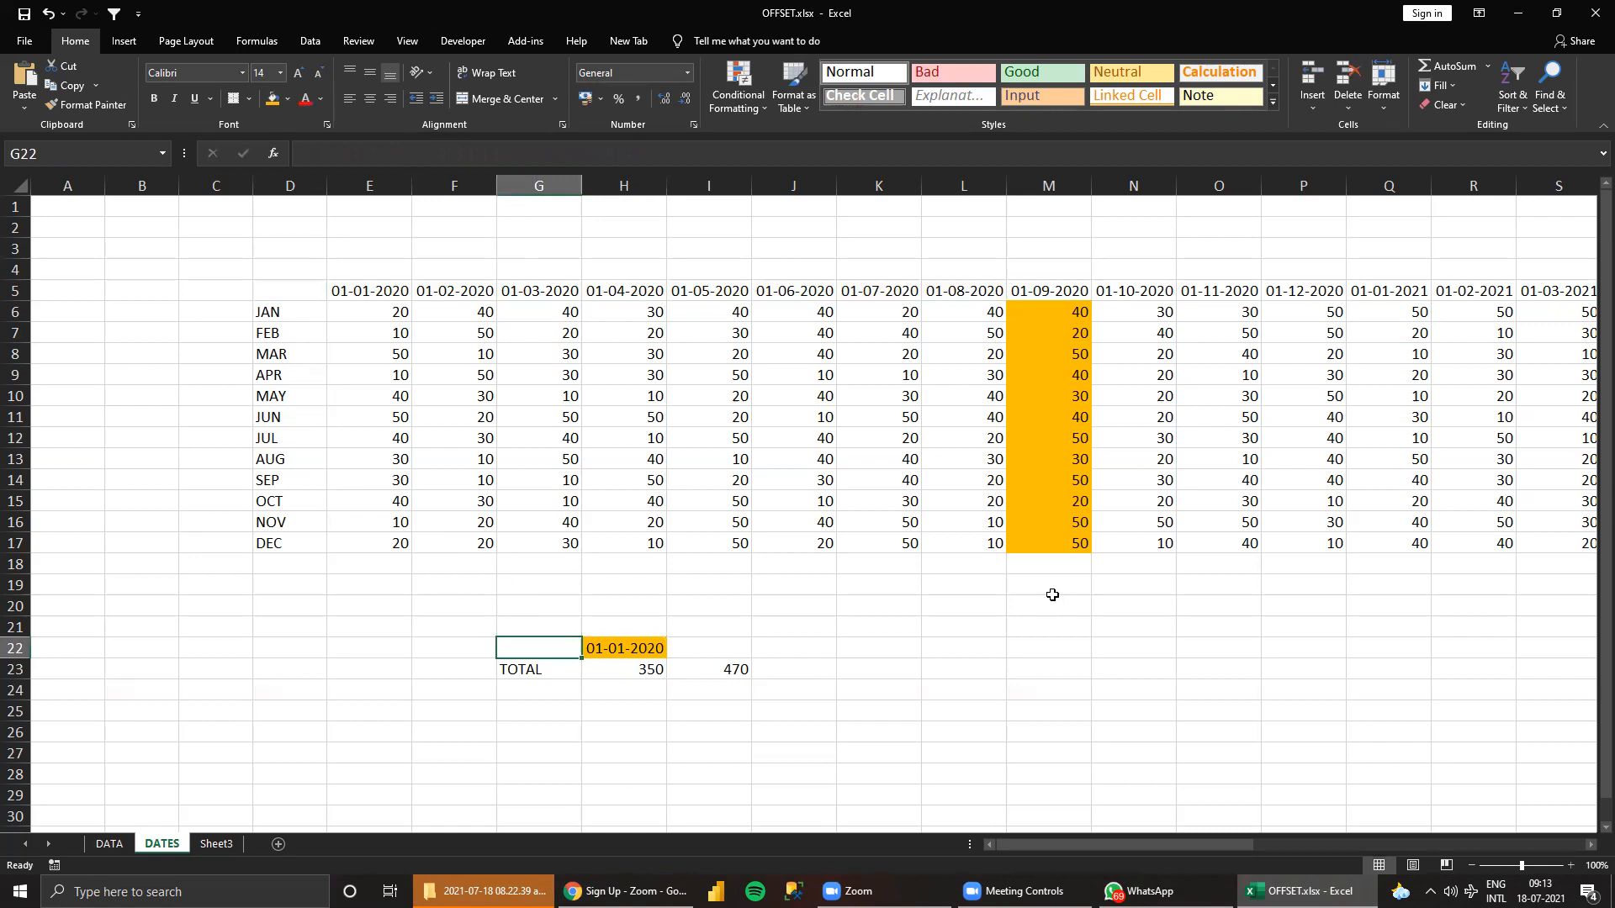
pyautogui.write('J')
pyautogui.press('BackSpace')
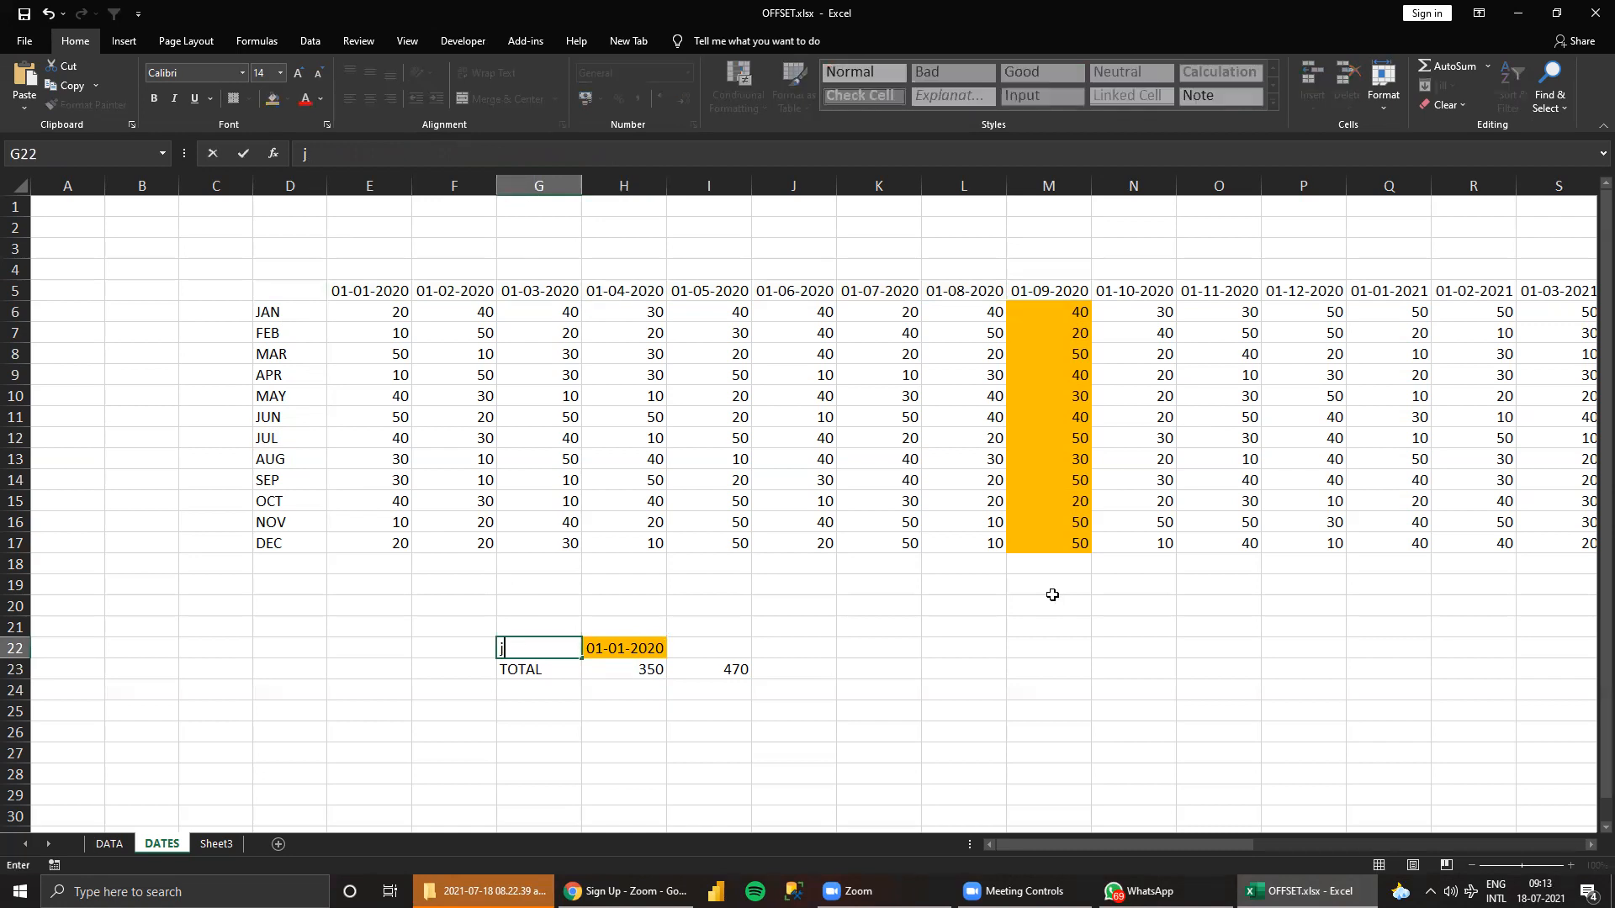
pyautogui.write('JULY')
pyautogui.press('Return')
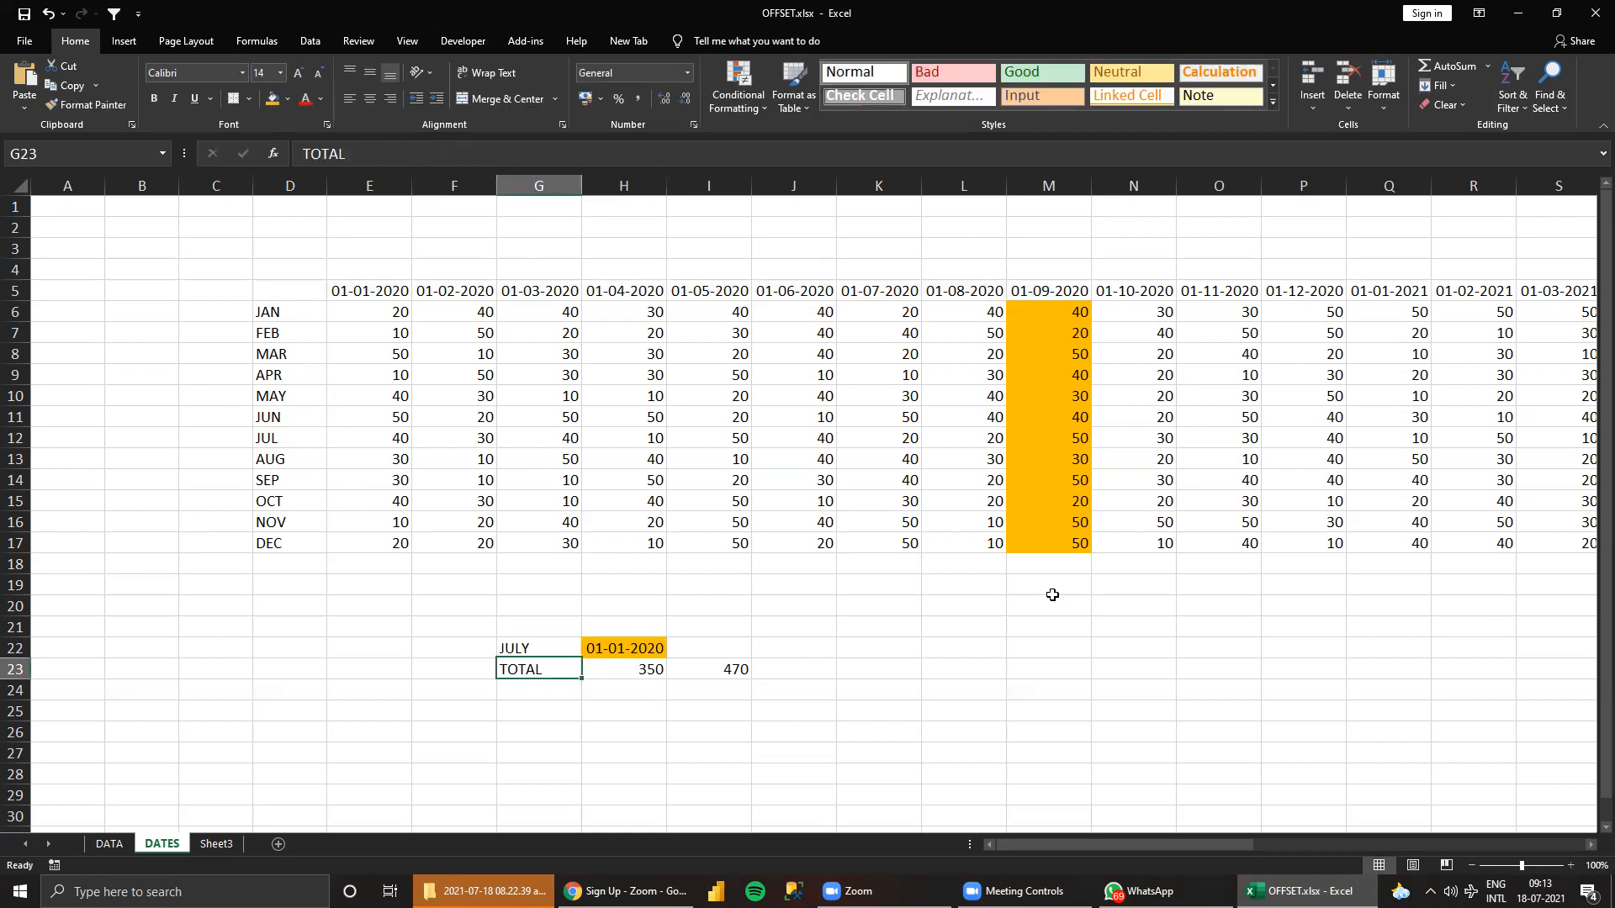
# Replace the rows argument 1 of OFFSET in H23 with MATH and commit the formula.
pyautogui.click(661, 675)
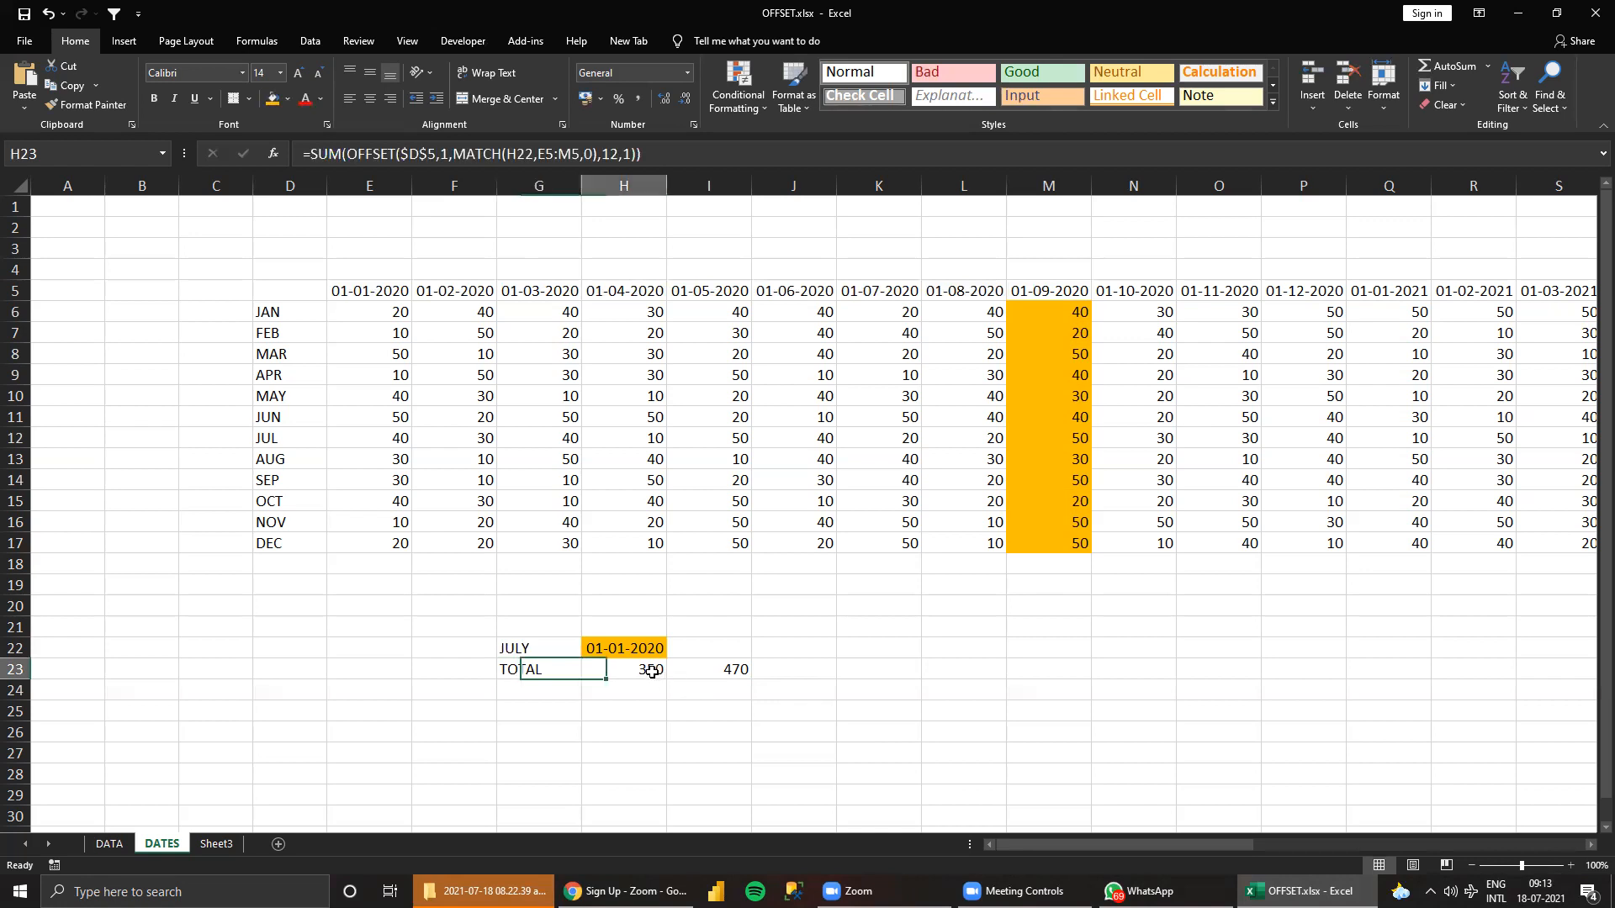
pyautogui.click(447, 154)
pyautogui.write('MATH')
pyautogui.press('Tab')
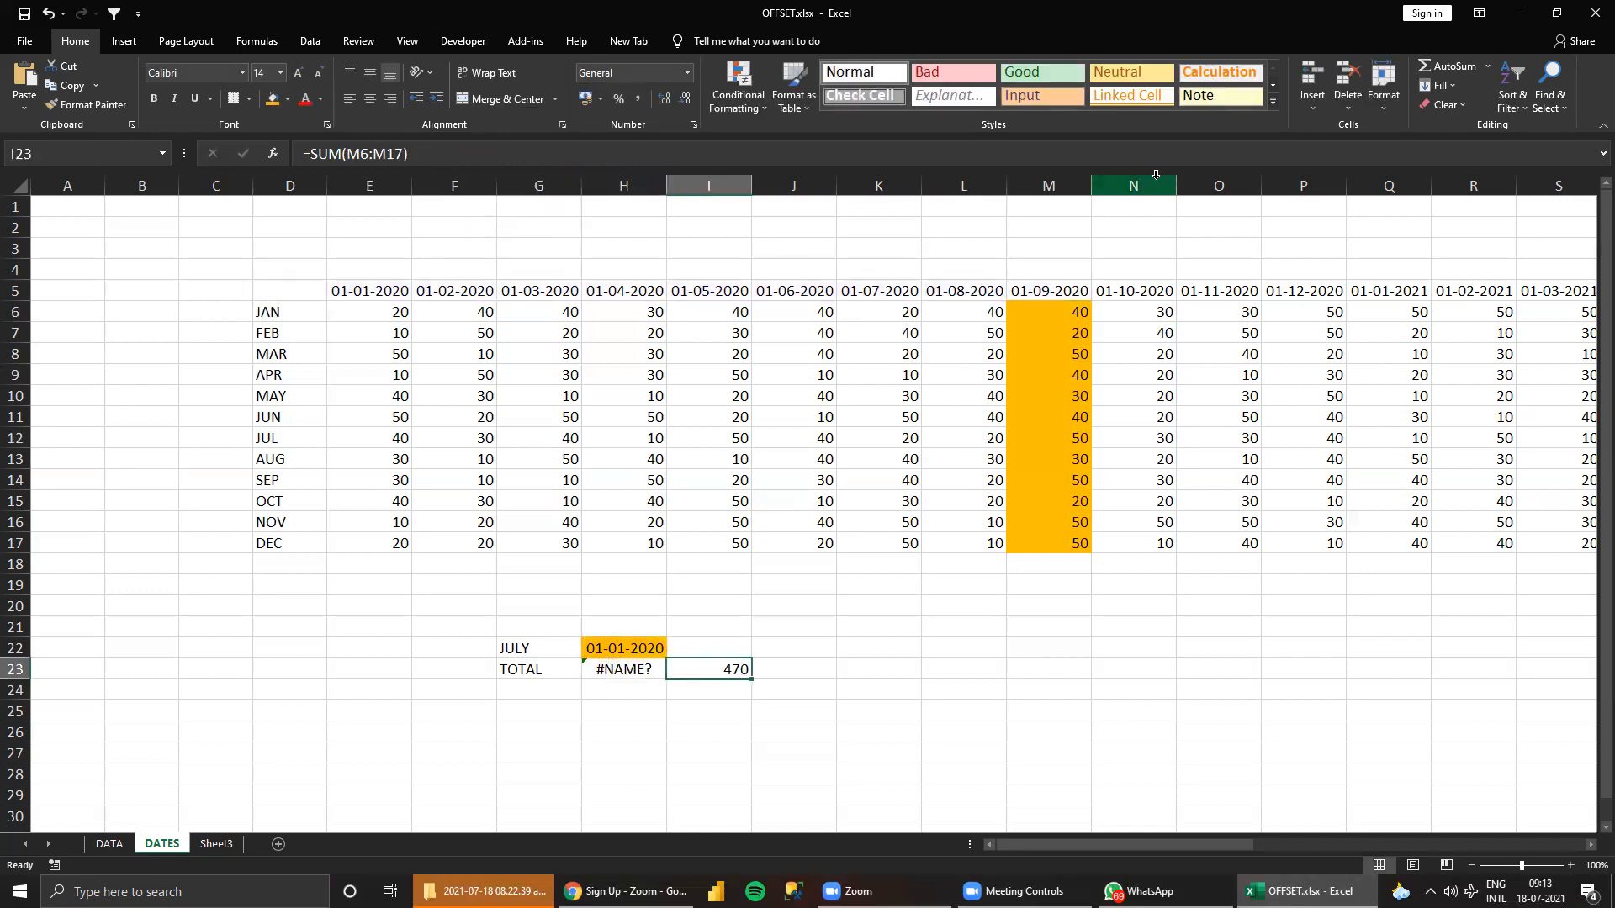
# Replace the rows argument of OFFSET in H23 with a MATCH function that uses G22 as its lookup value.
pyautogui.click(651, 664)
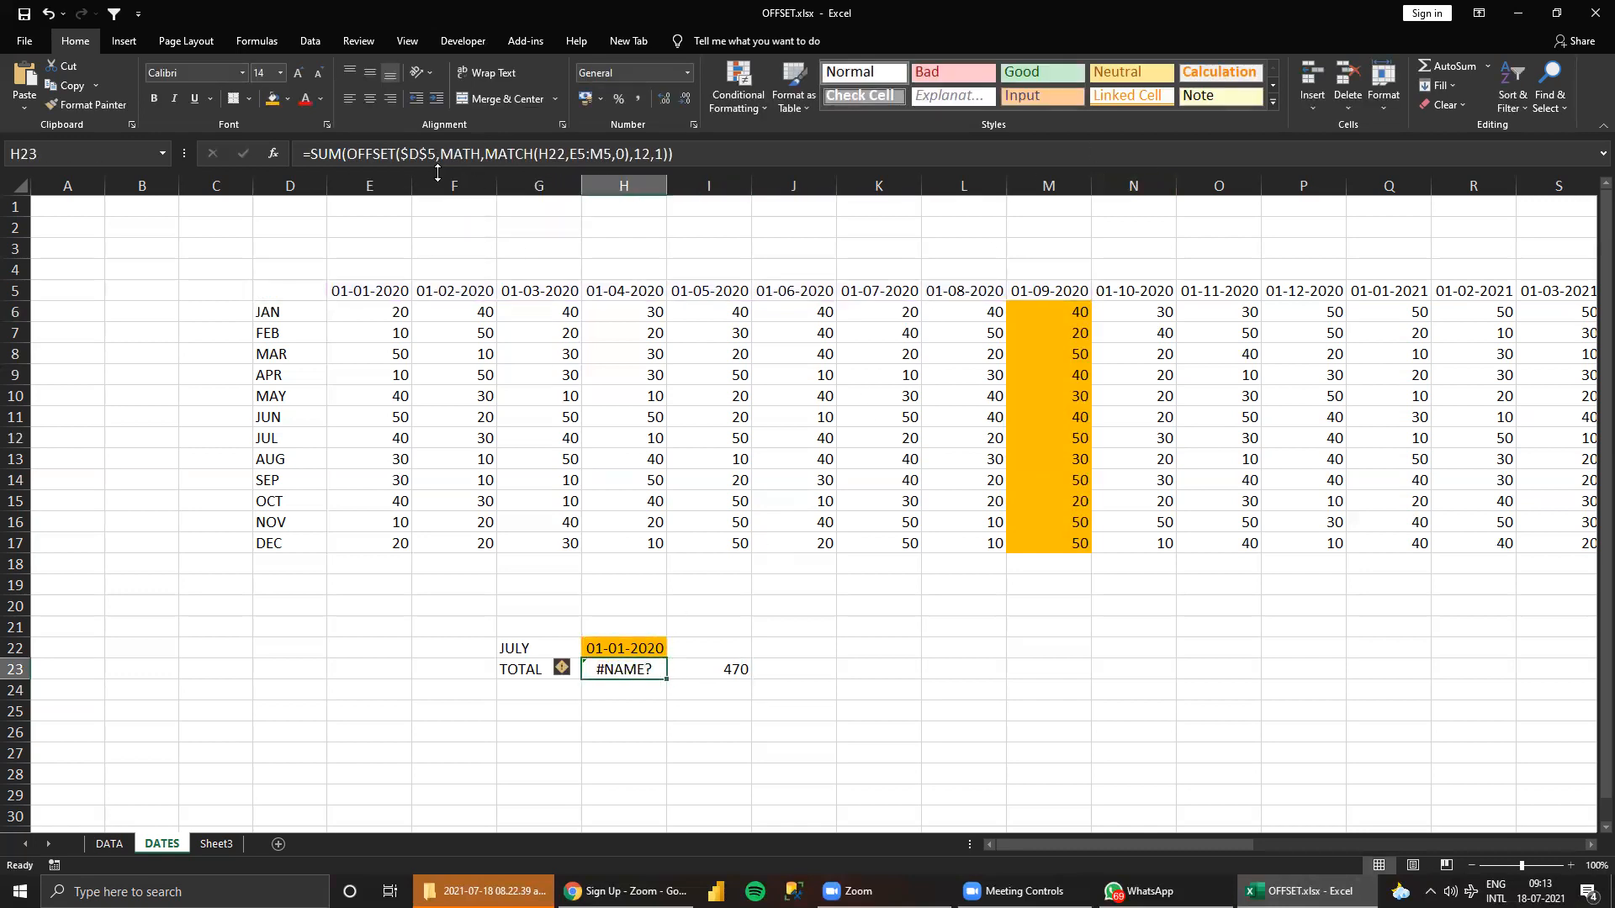
pyautogui.click(482, 154)
pyautogui.write('=')
pyautogui.press('BackSpace')
pyautogui.press('BackSpace')
pyautogui.press('BackSpace')
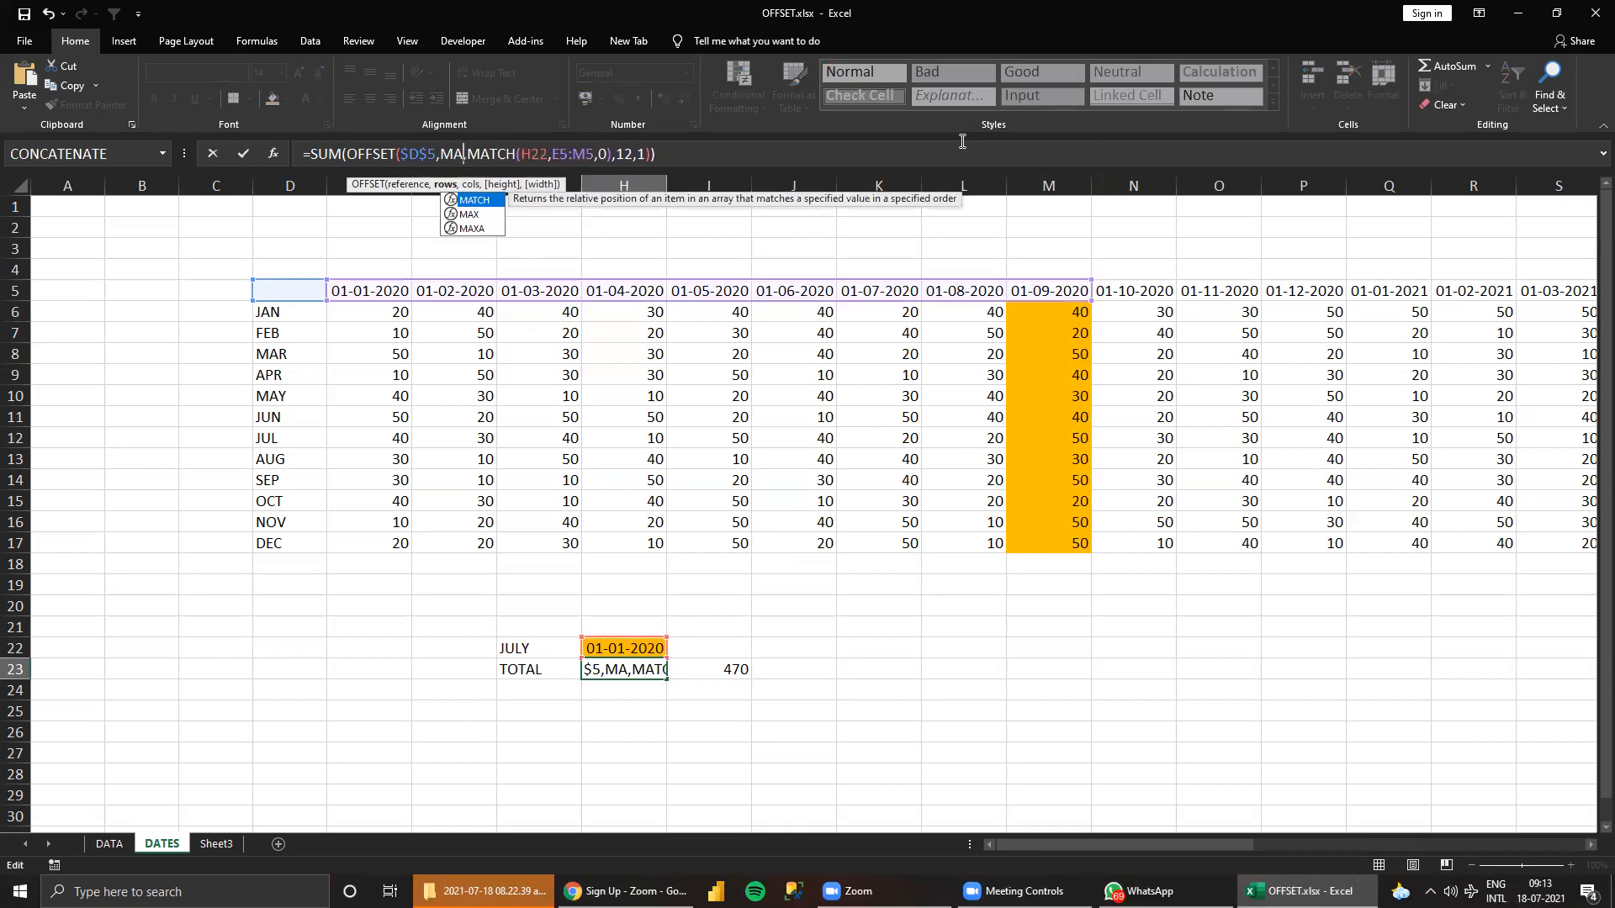
pyautogui.write('TCH')
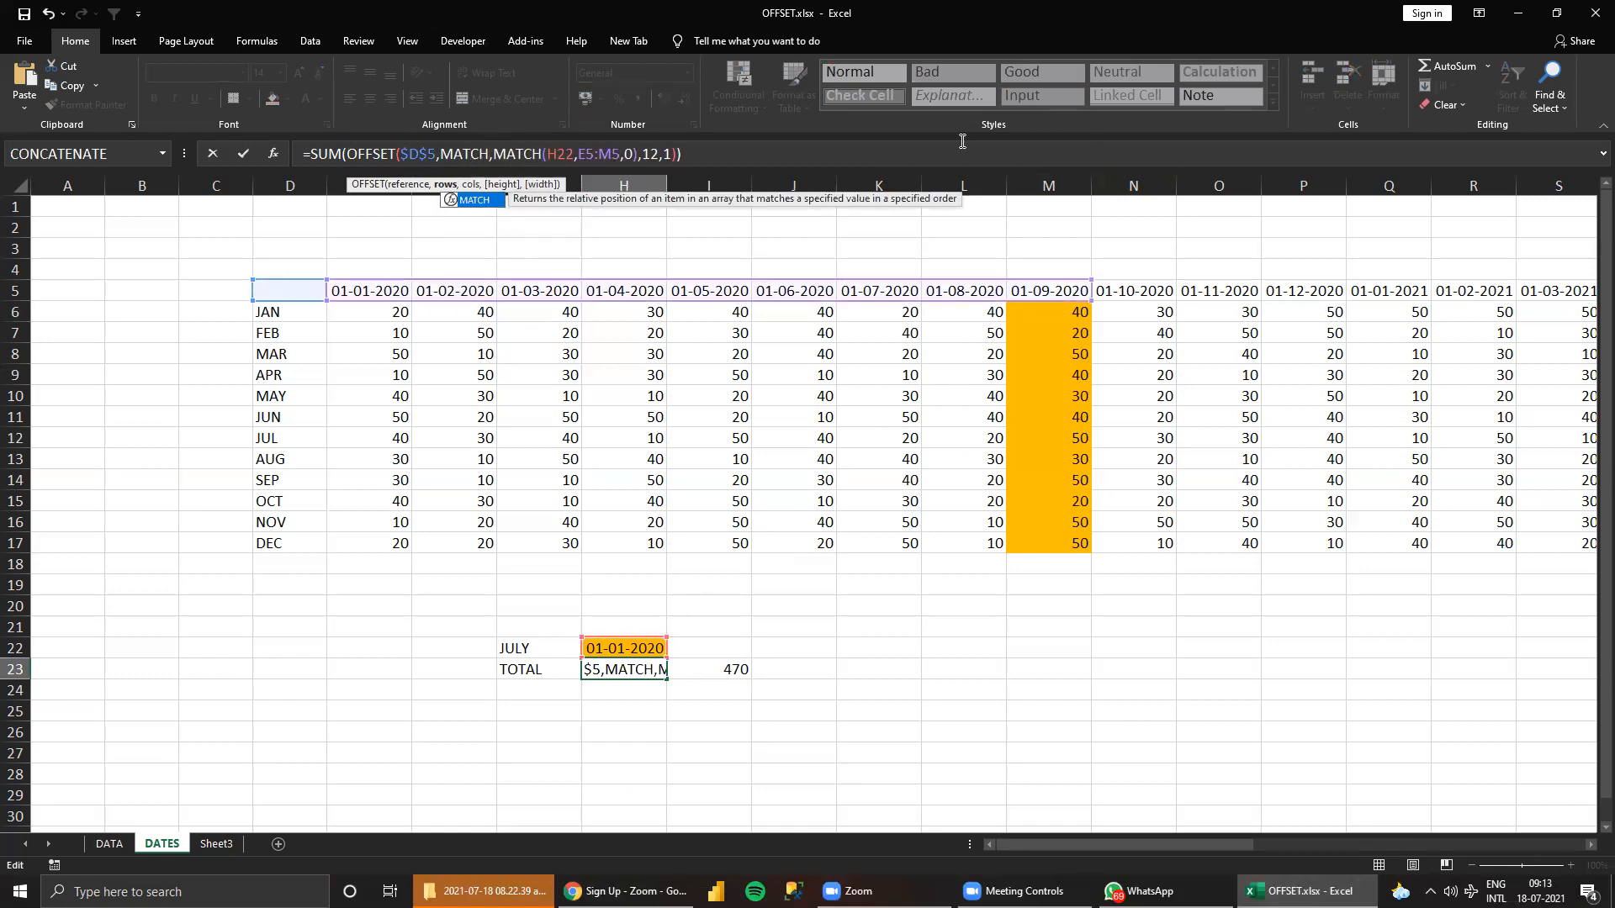
pyautogui.write('(')
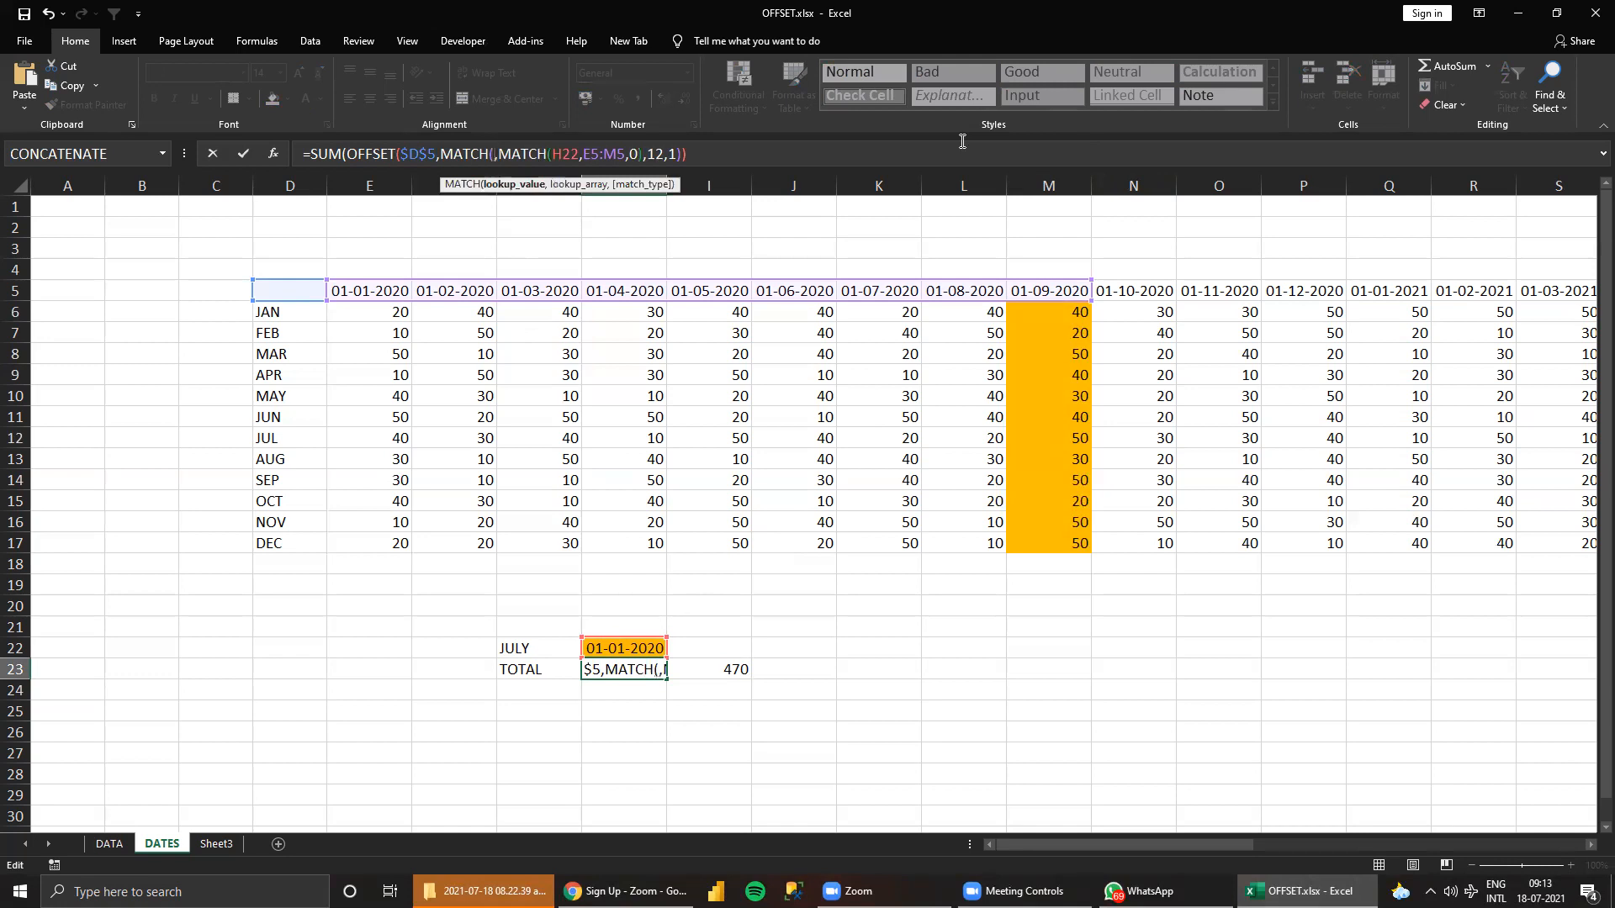
pyautogui.click(520, 645)
pyautogui.write(',')
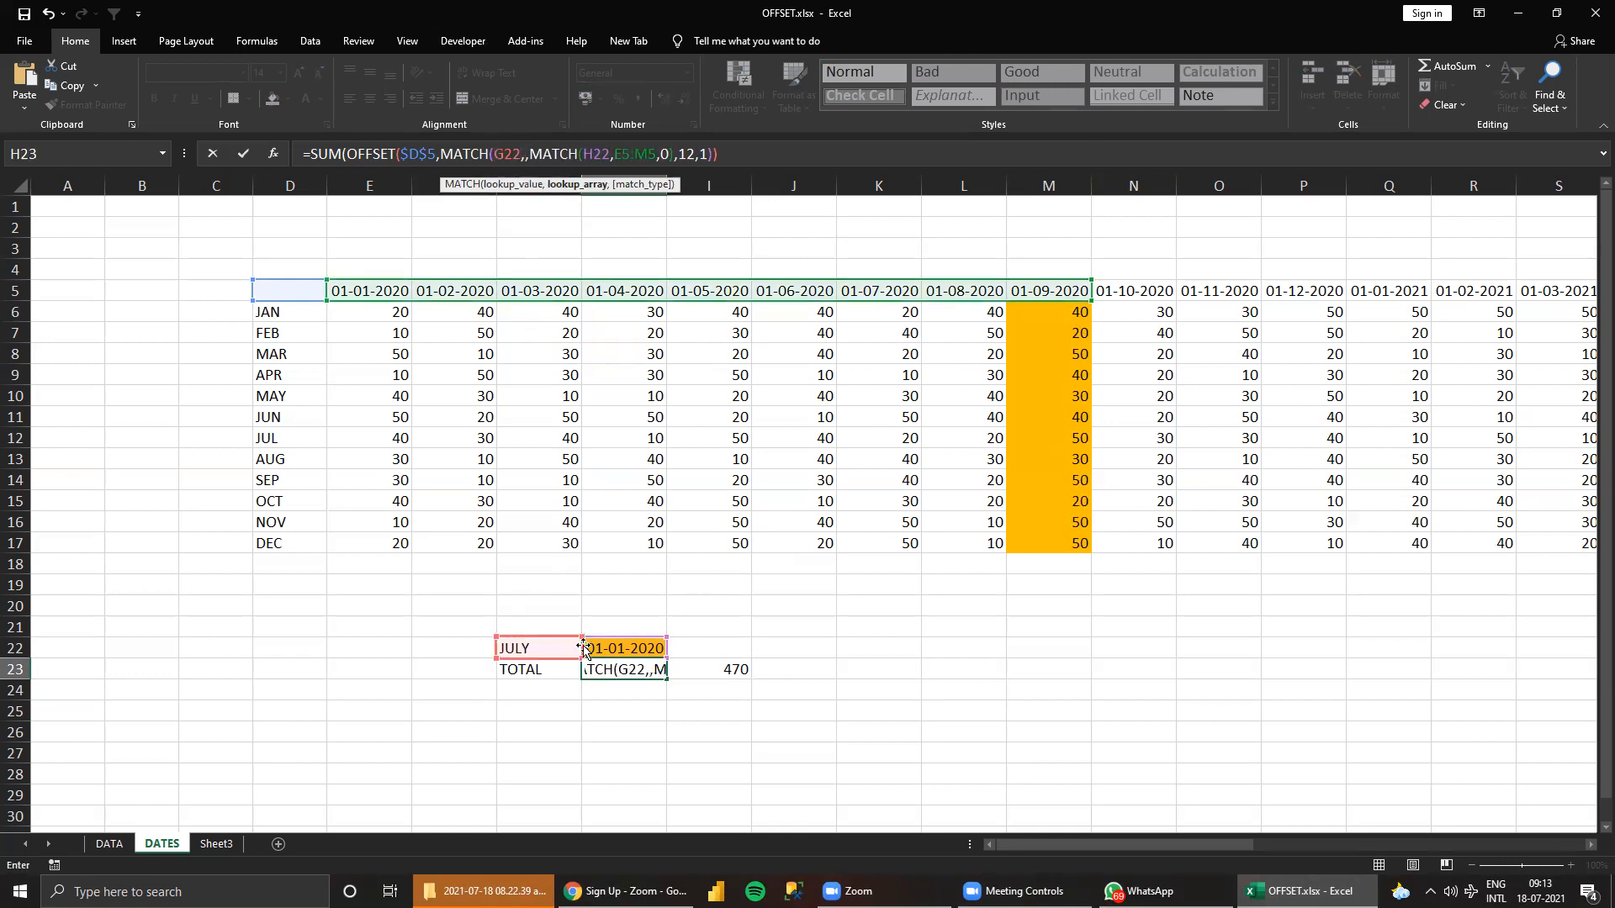
# Give the month MATCH in H23 the lookup array D6:D17 and match type 0, and commit the formula.
pyautogui.click(283, 311)
pyautogui.moveTo(288, 354); pyautogui.dragTo(298, 537)
pyautogui.write(',')
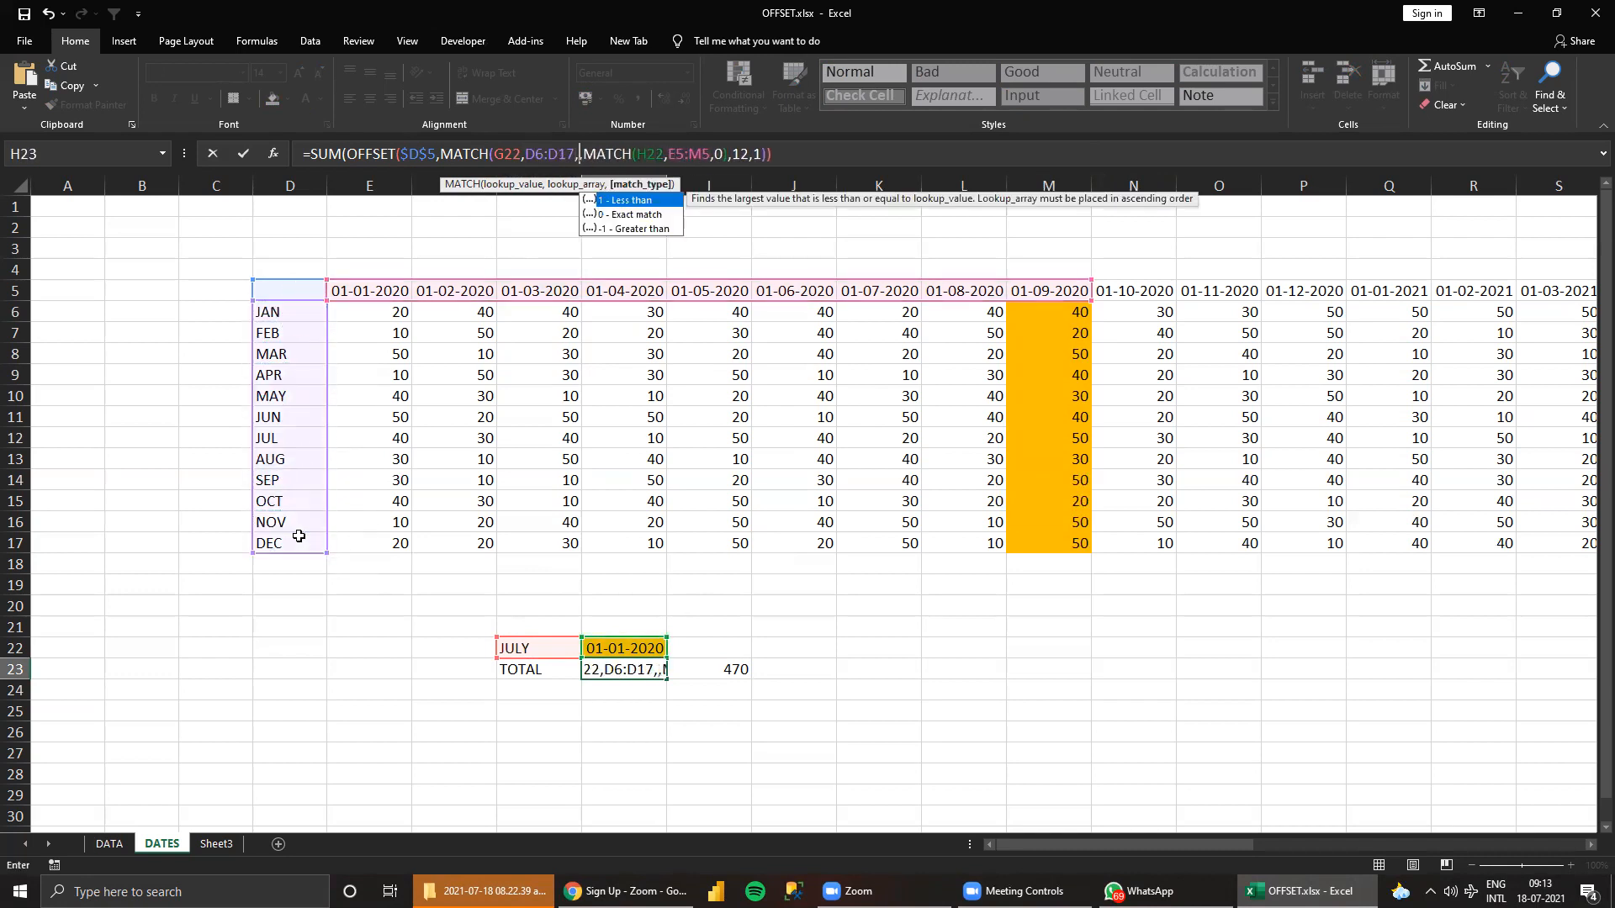
pyautogui.write('0)')
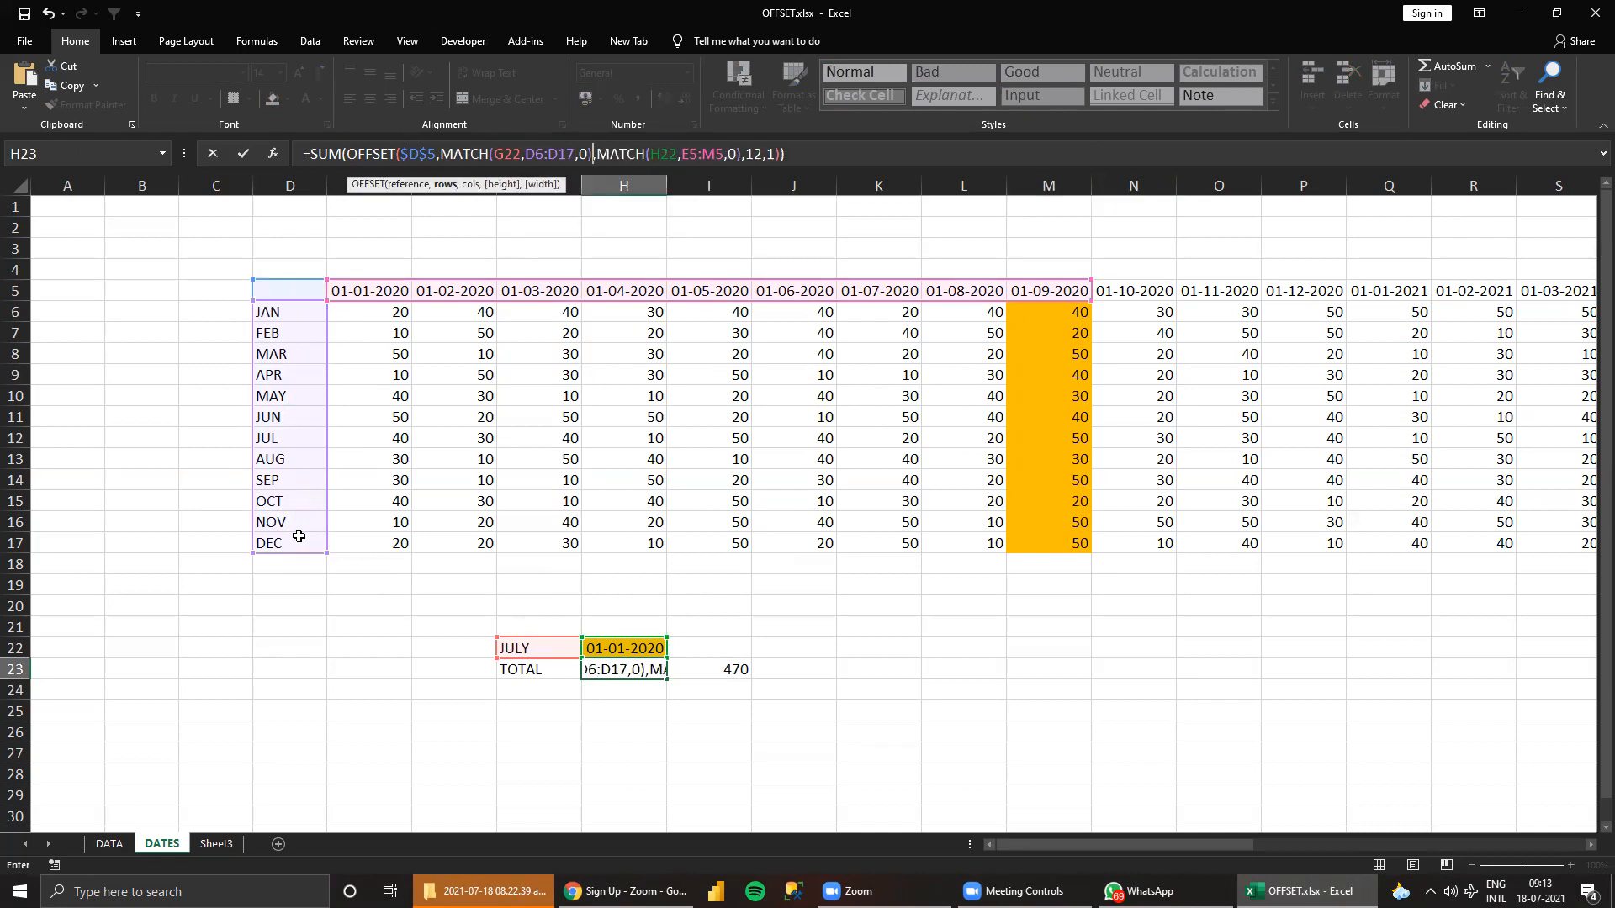
pyautogui.press('Return')
pyautogui.press('Up')
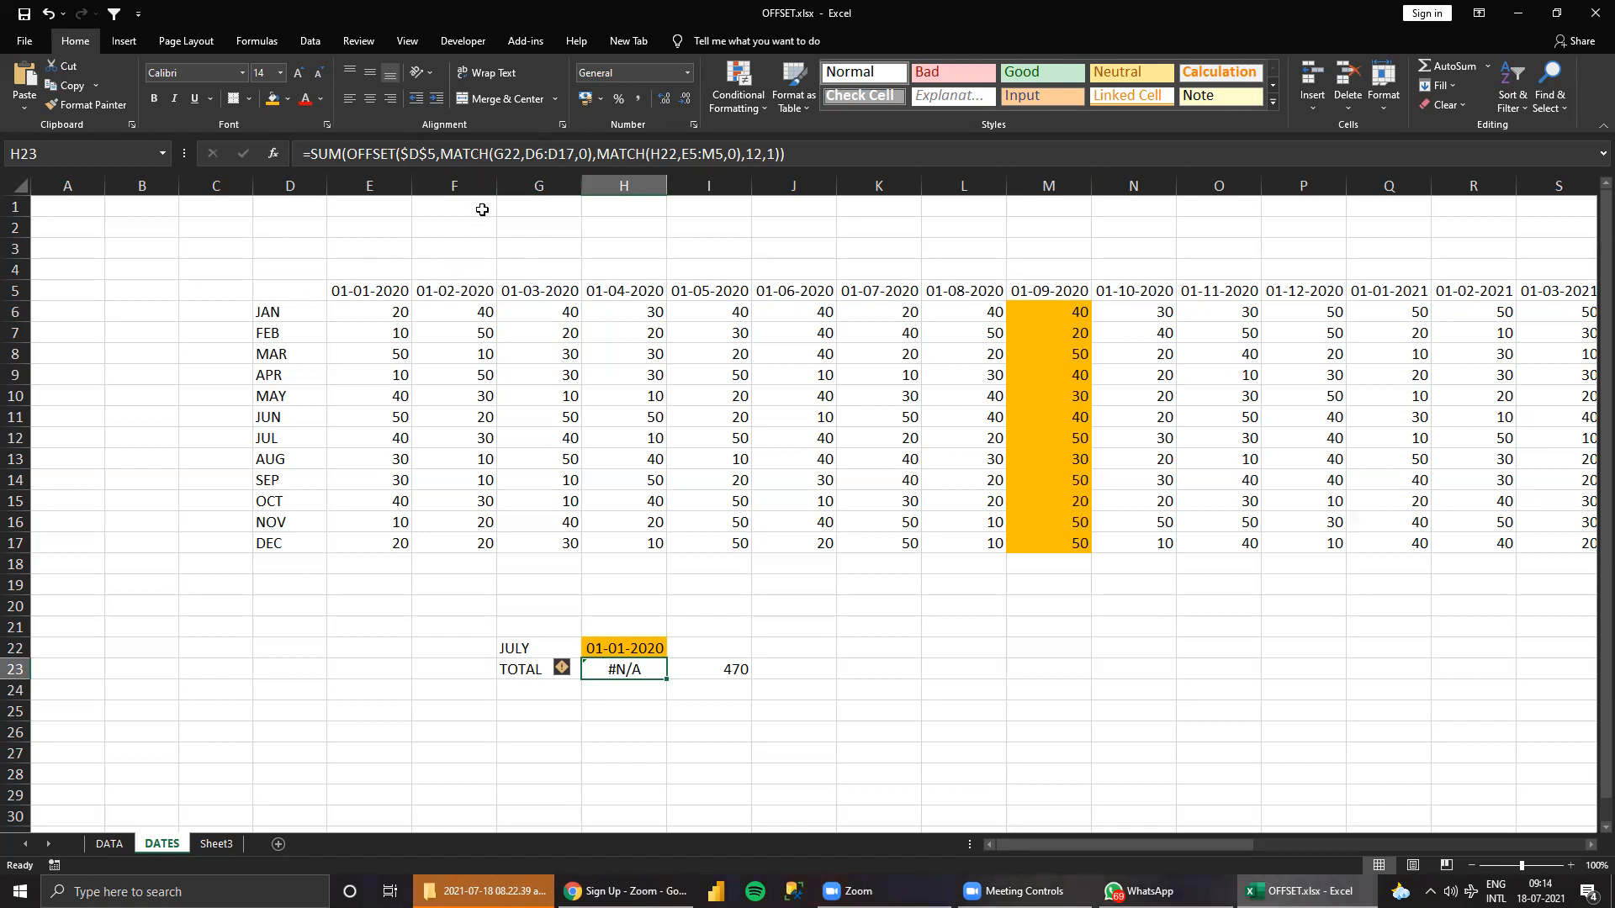
# Change the month label in G22 to JUL and check the H23 total against the sum of E12:E17.
pyautogui.click(542, 644)
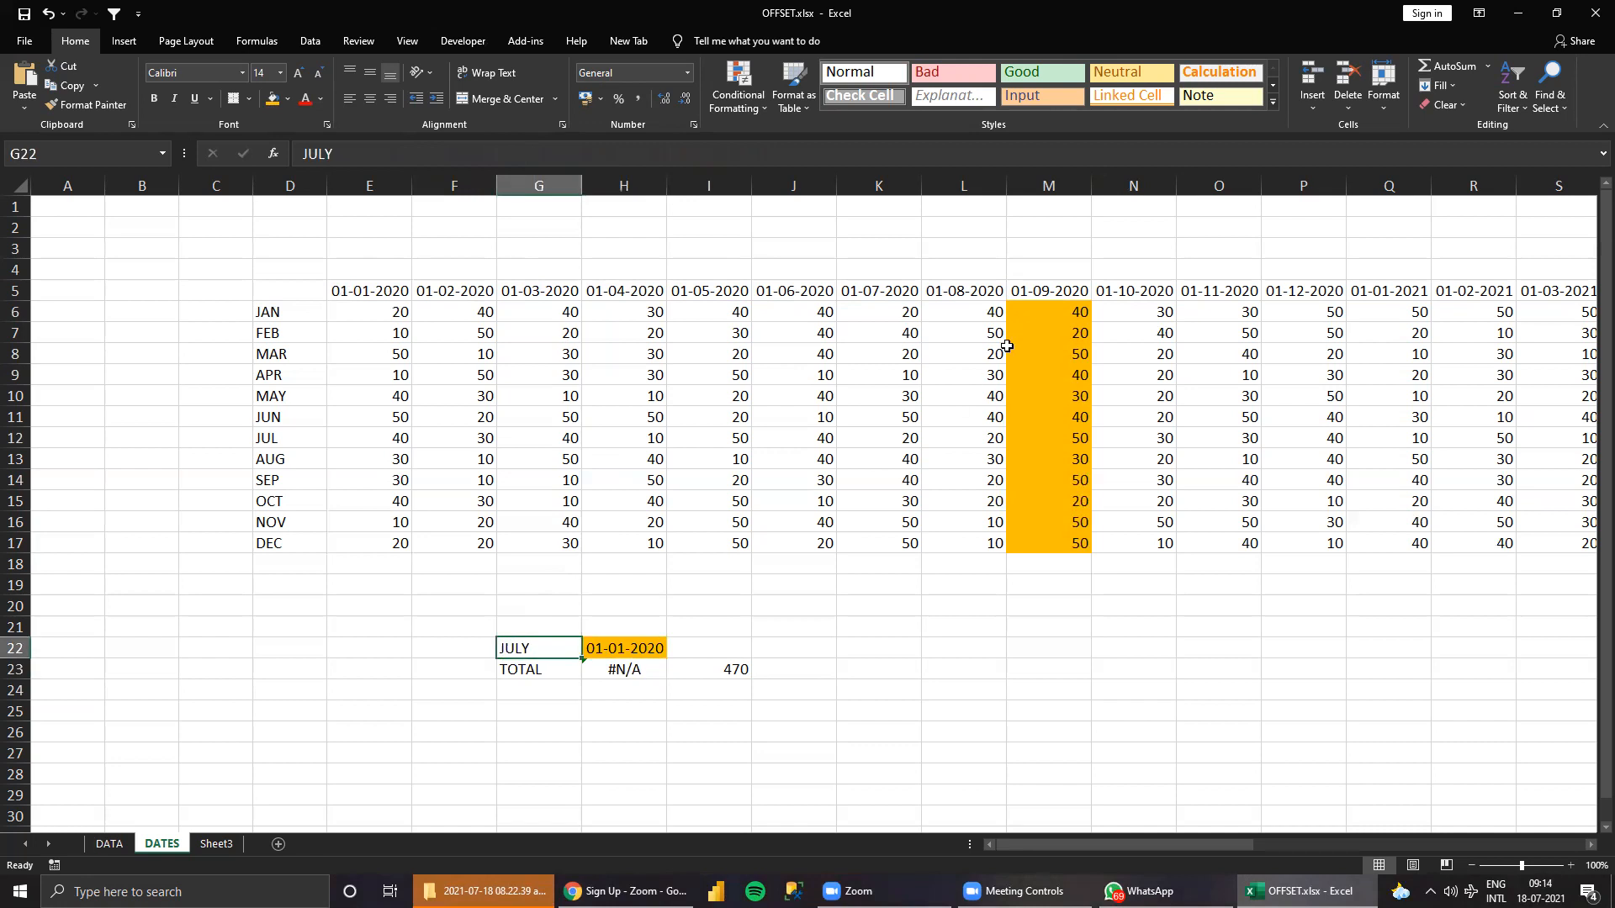
pyautogui.write('JUL')
pyautogui.press('Return')
pyautogui.press('Up')
pyautogui.moveTo(396, 440); pyautogui.dragTo(393, 480)
pyautogui.moveTo(392, 542); pyautogui.dragTo(393, 543)
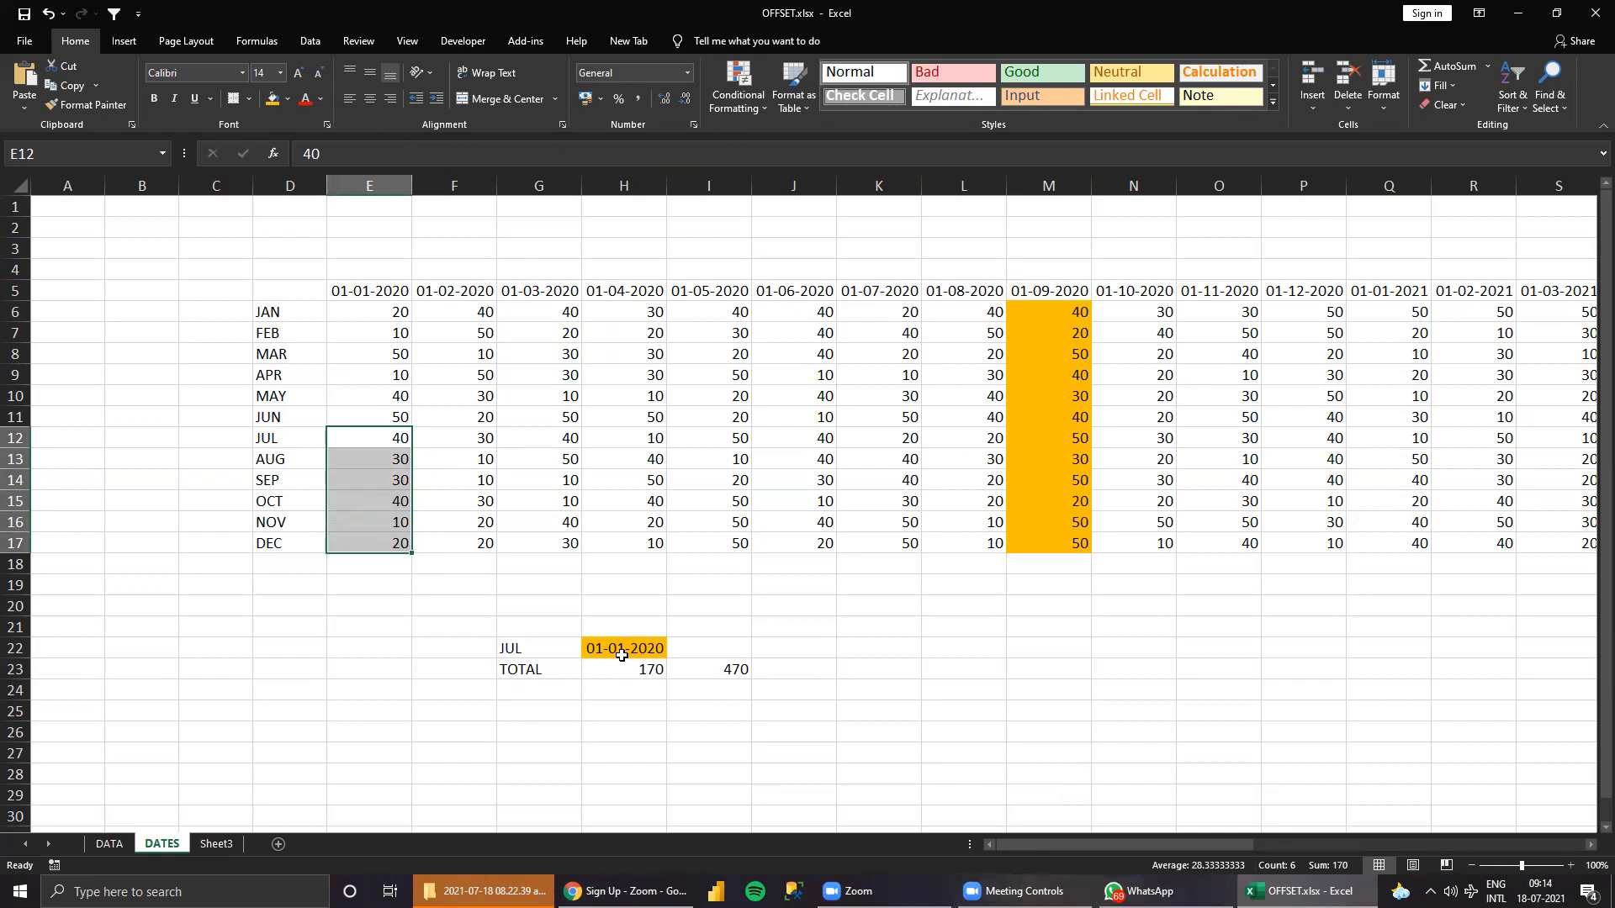
# Set the month in G22 to OCT and check the H23 total against the sum of E15:E17.
pyautogui.click(530, 646)
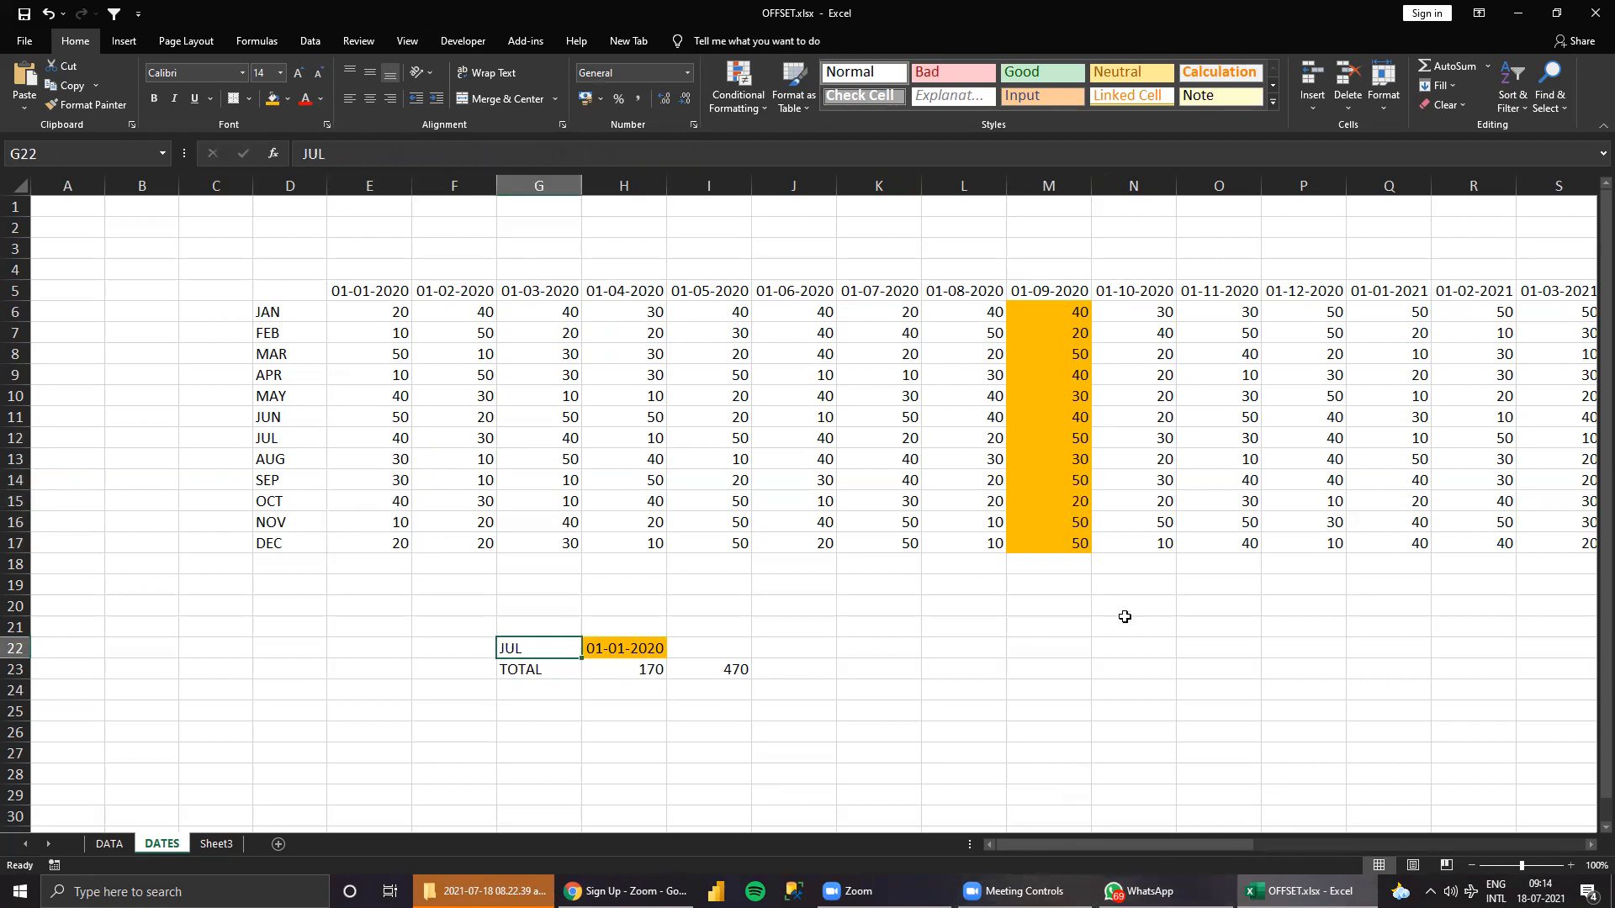
pyautogui.write('OCT')
pyautogui.press('Return')
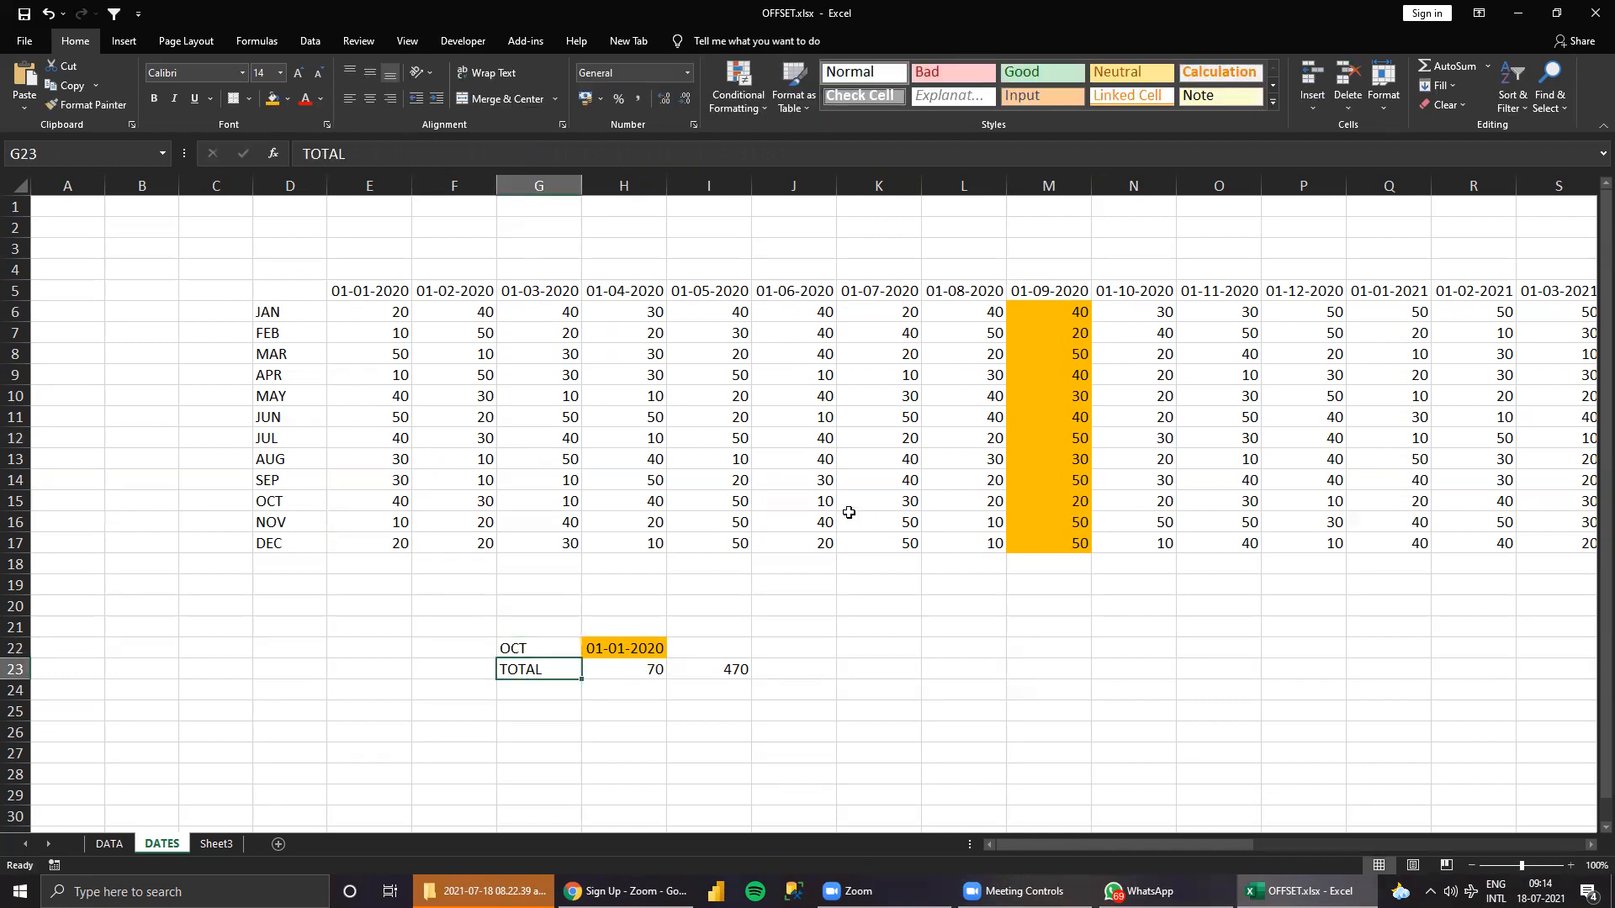
pyautogui.click(396, 508)
pyautogui.moveTo(397, 511); pyautogui.dragTo(391, 540)
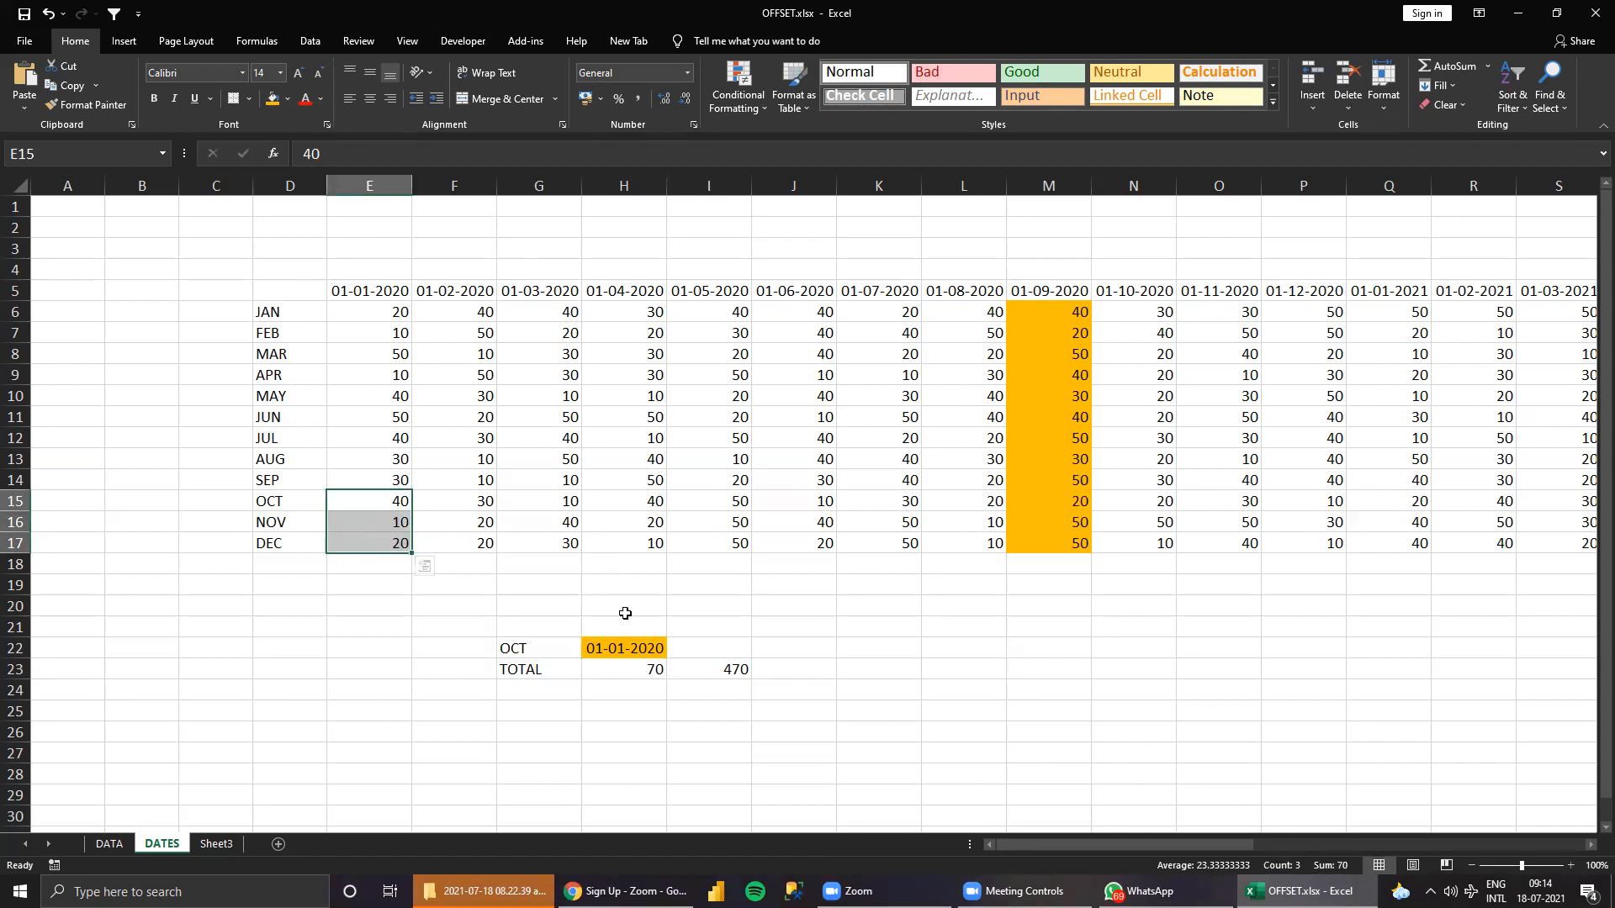
pyautogui.click(534, 650)
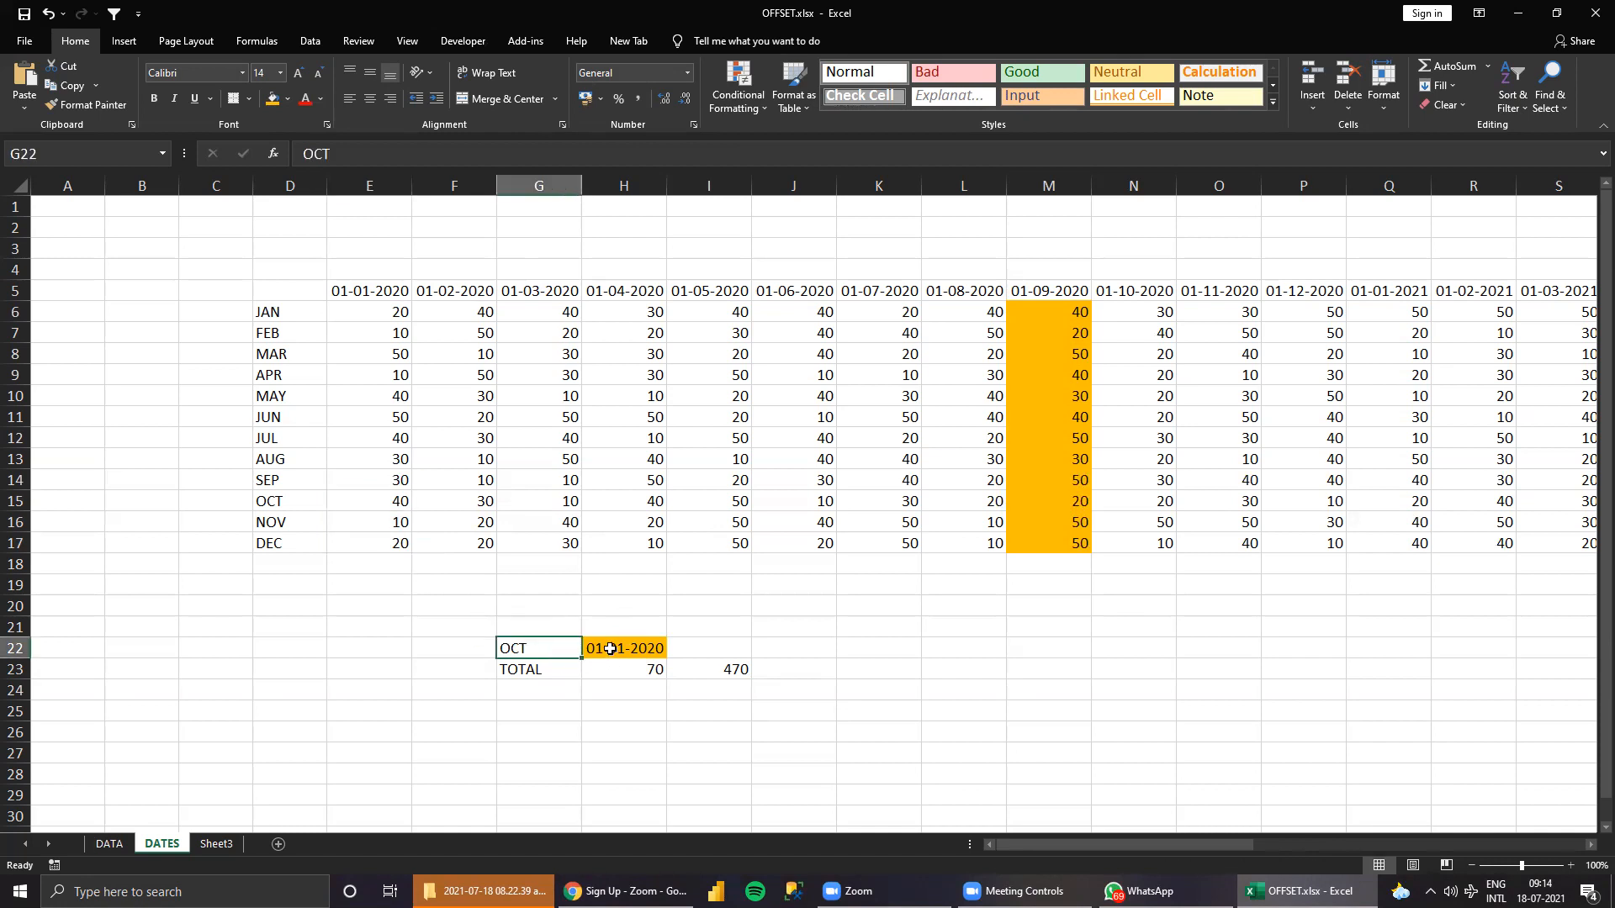
pyautogui.click(609, 652)
pyautogui.moveTo(530, 349); pyautogui.dragTo(918, 507)
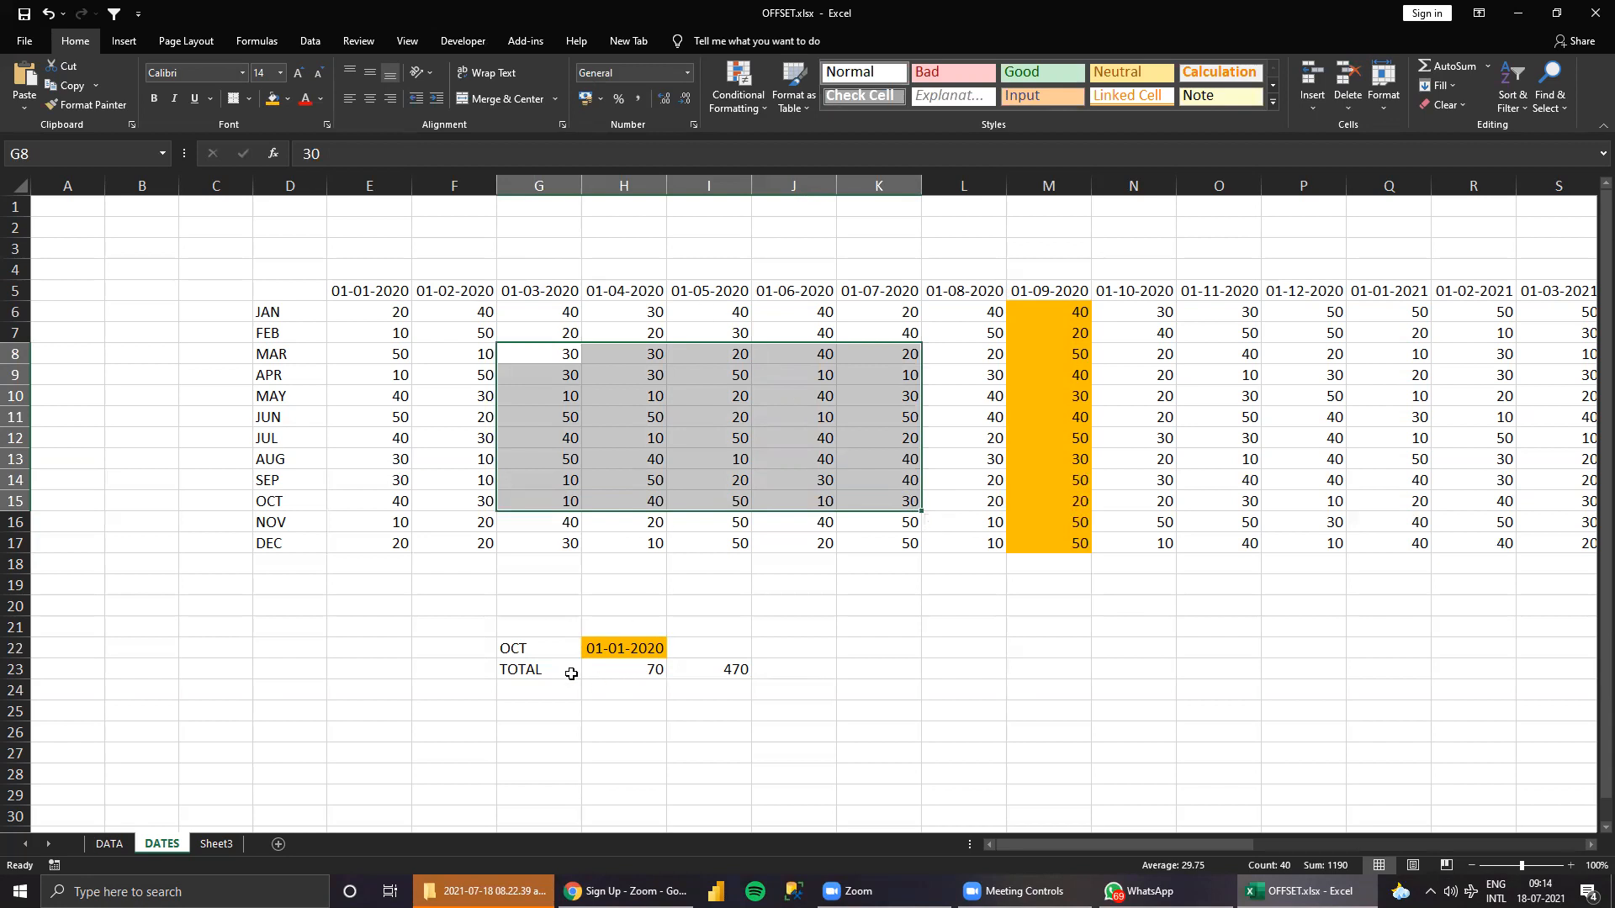
pyautogui.click(530, 648)
pyautogui.click(670, 648)
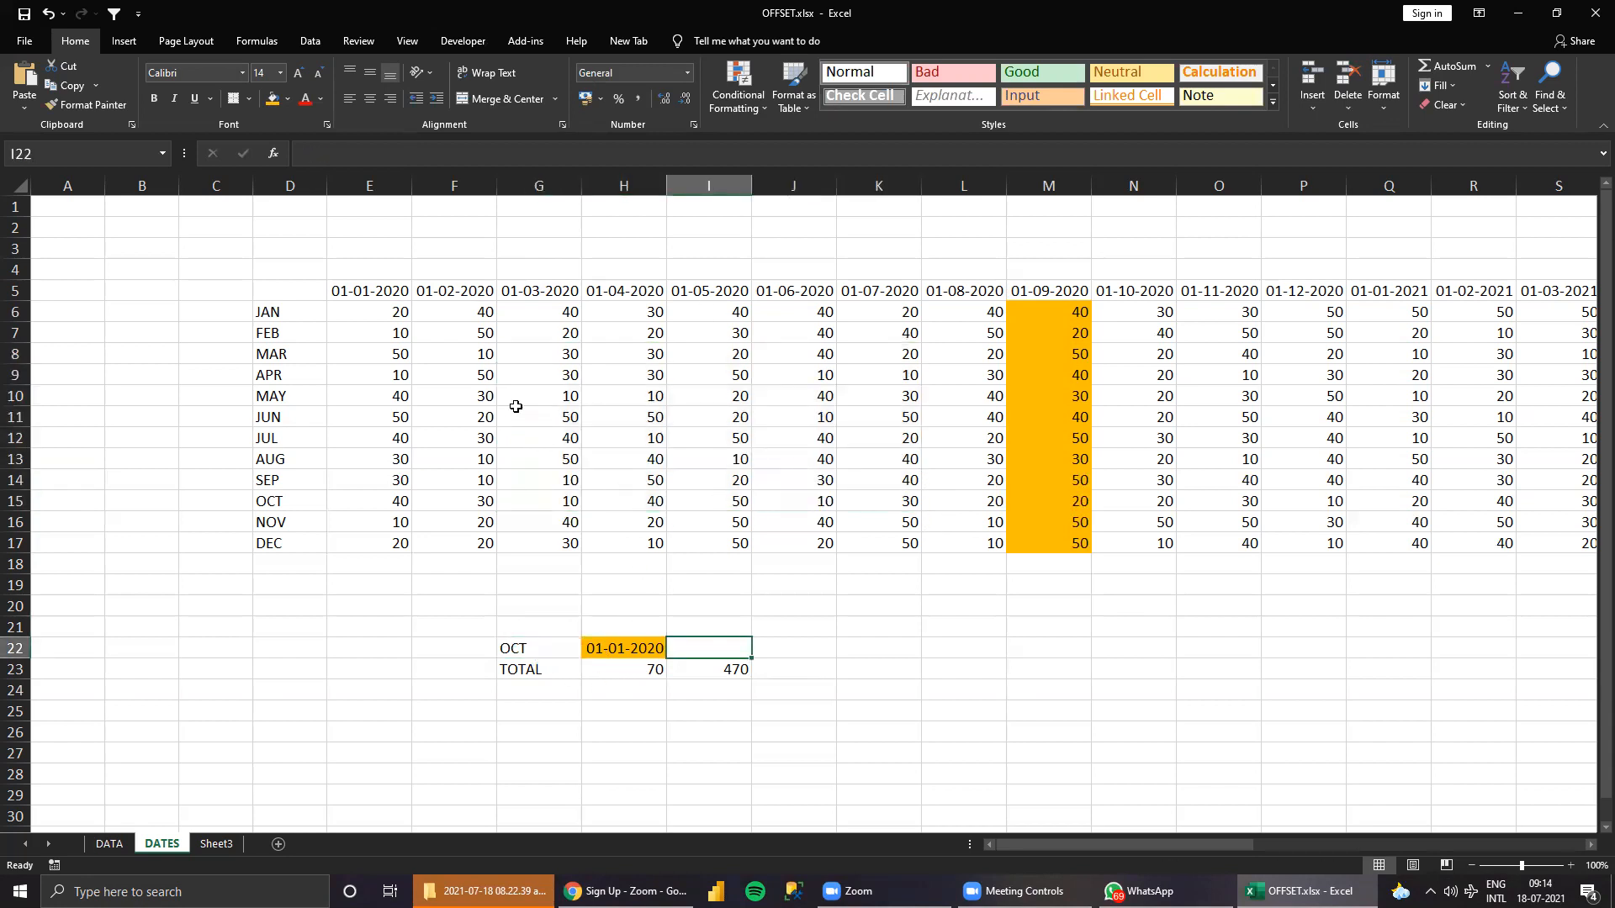
pyautogui.click(447, 439)
pyautogui.moveTo(511, 467); pyautogui.dragTo(559, 549)
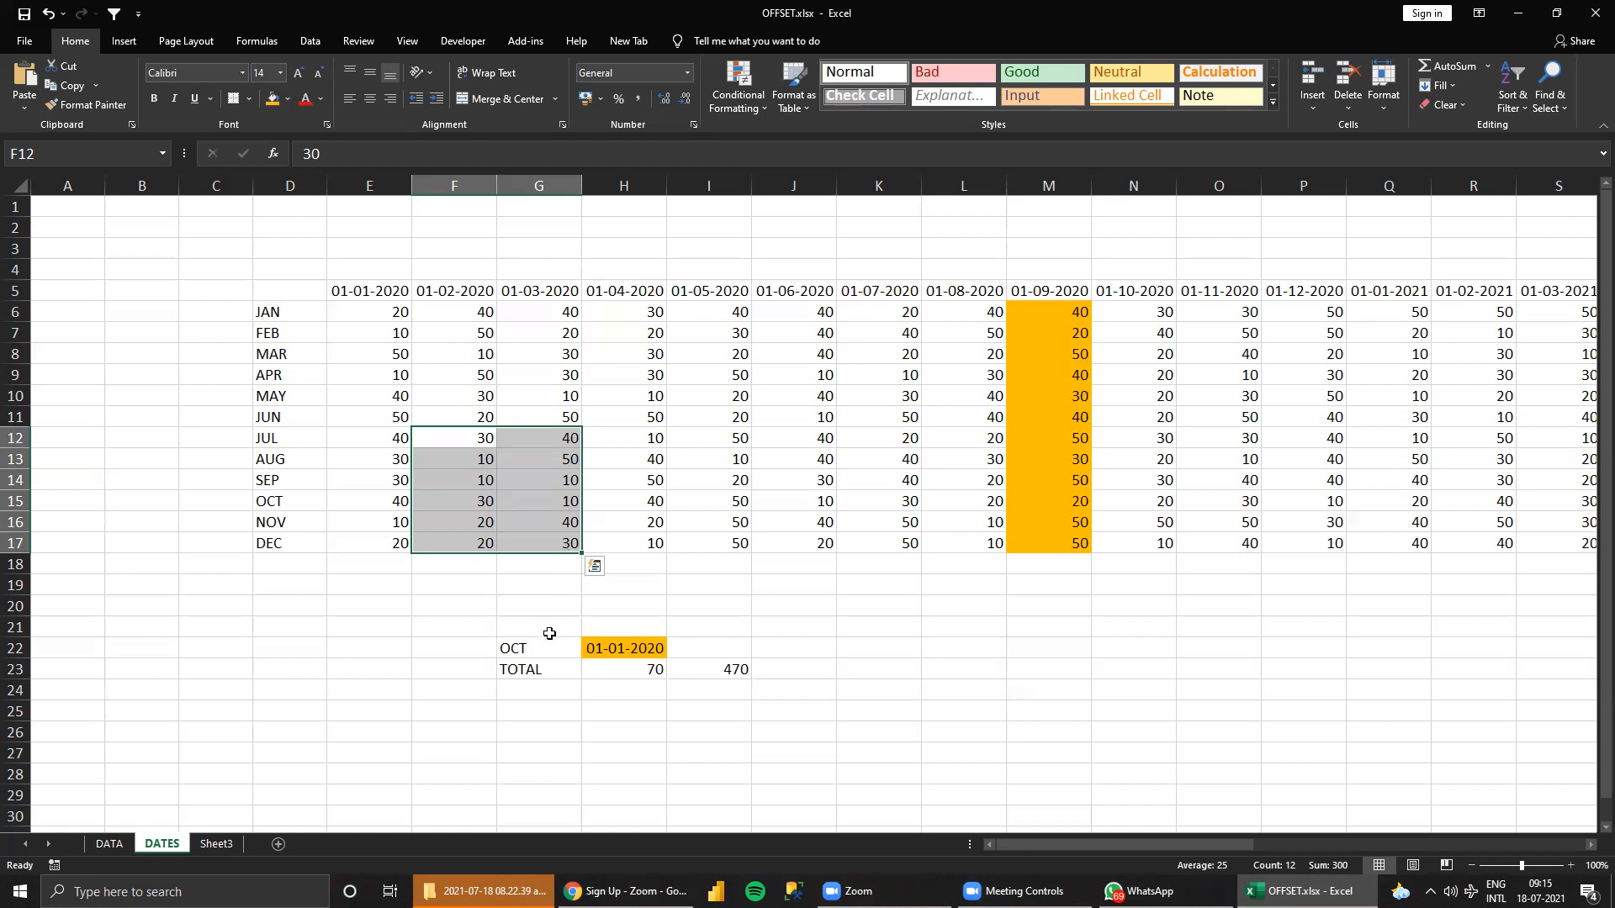
pyautogui.click(638, 655)
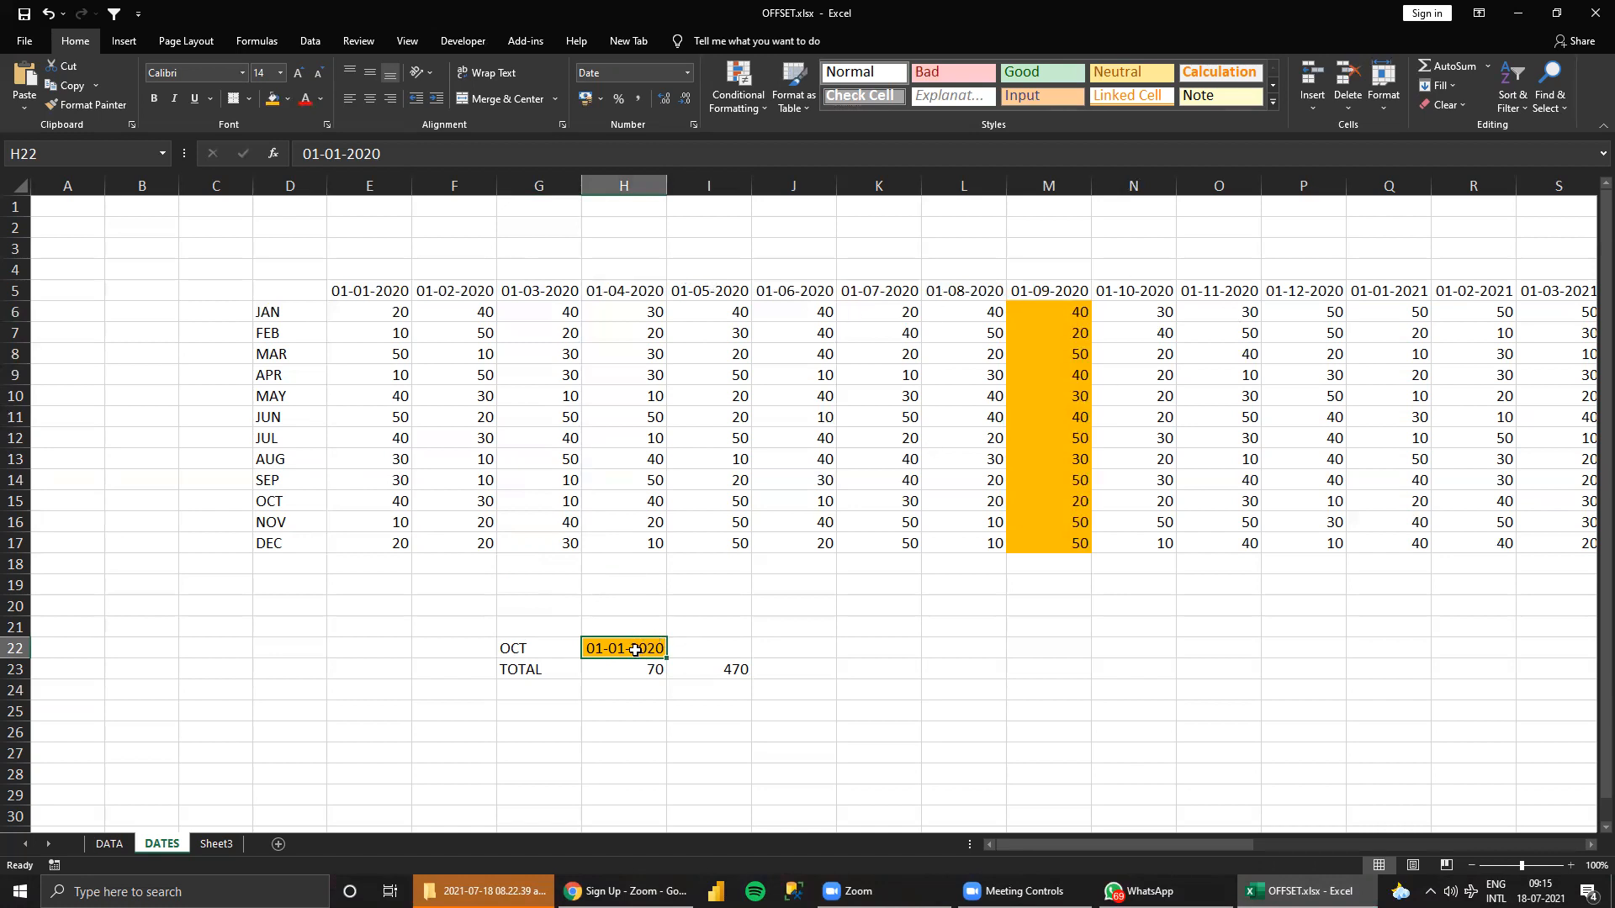
pyautogui.moveTo(998, 671); pyautogui.dragTo(1265, 653)
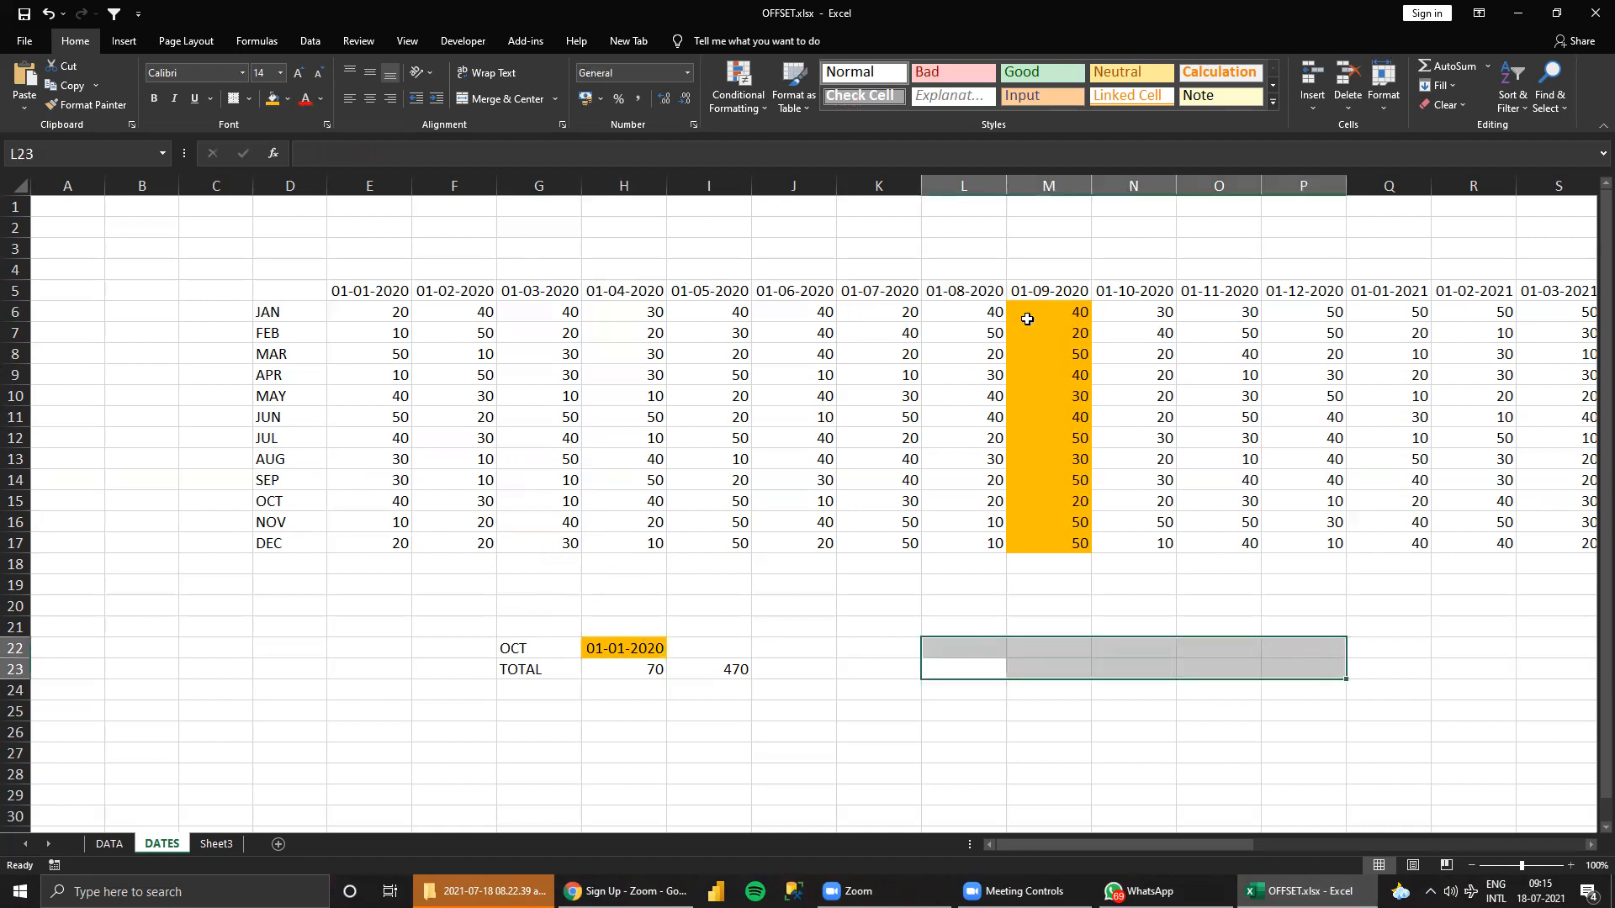
pyautogui.moveTo(958, 658); pyautogui.dragTo(1055, 694)
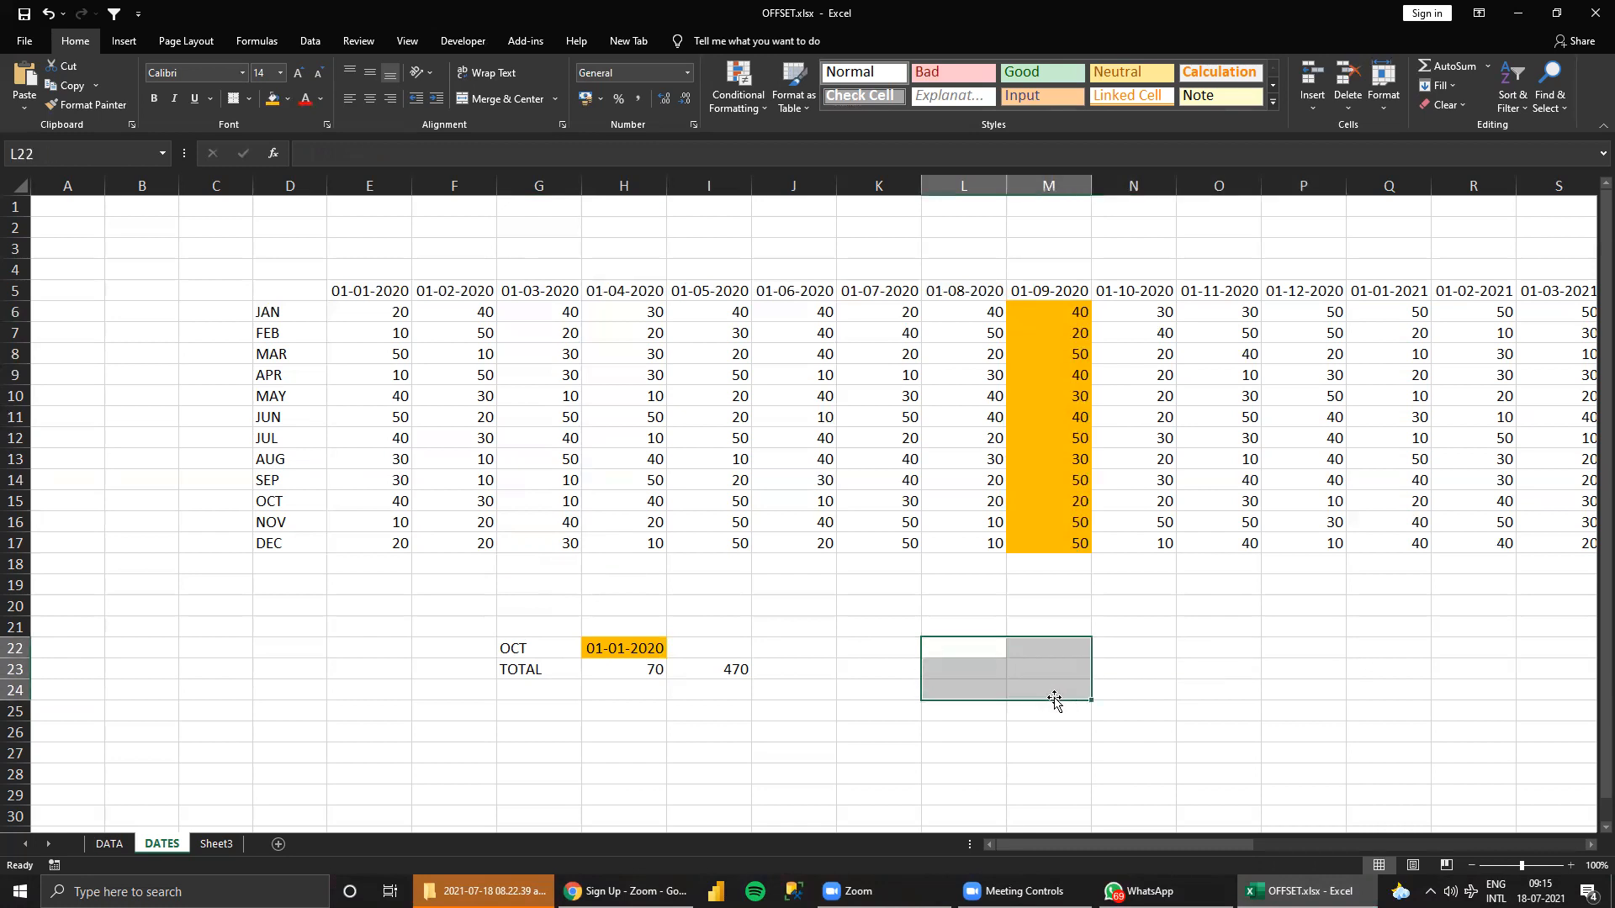
pyautogui.moveTo(936, 655); pyautogui.dragTo(1060, 703)
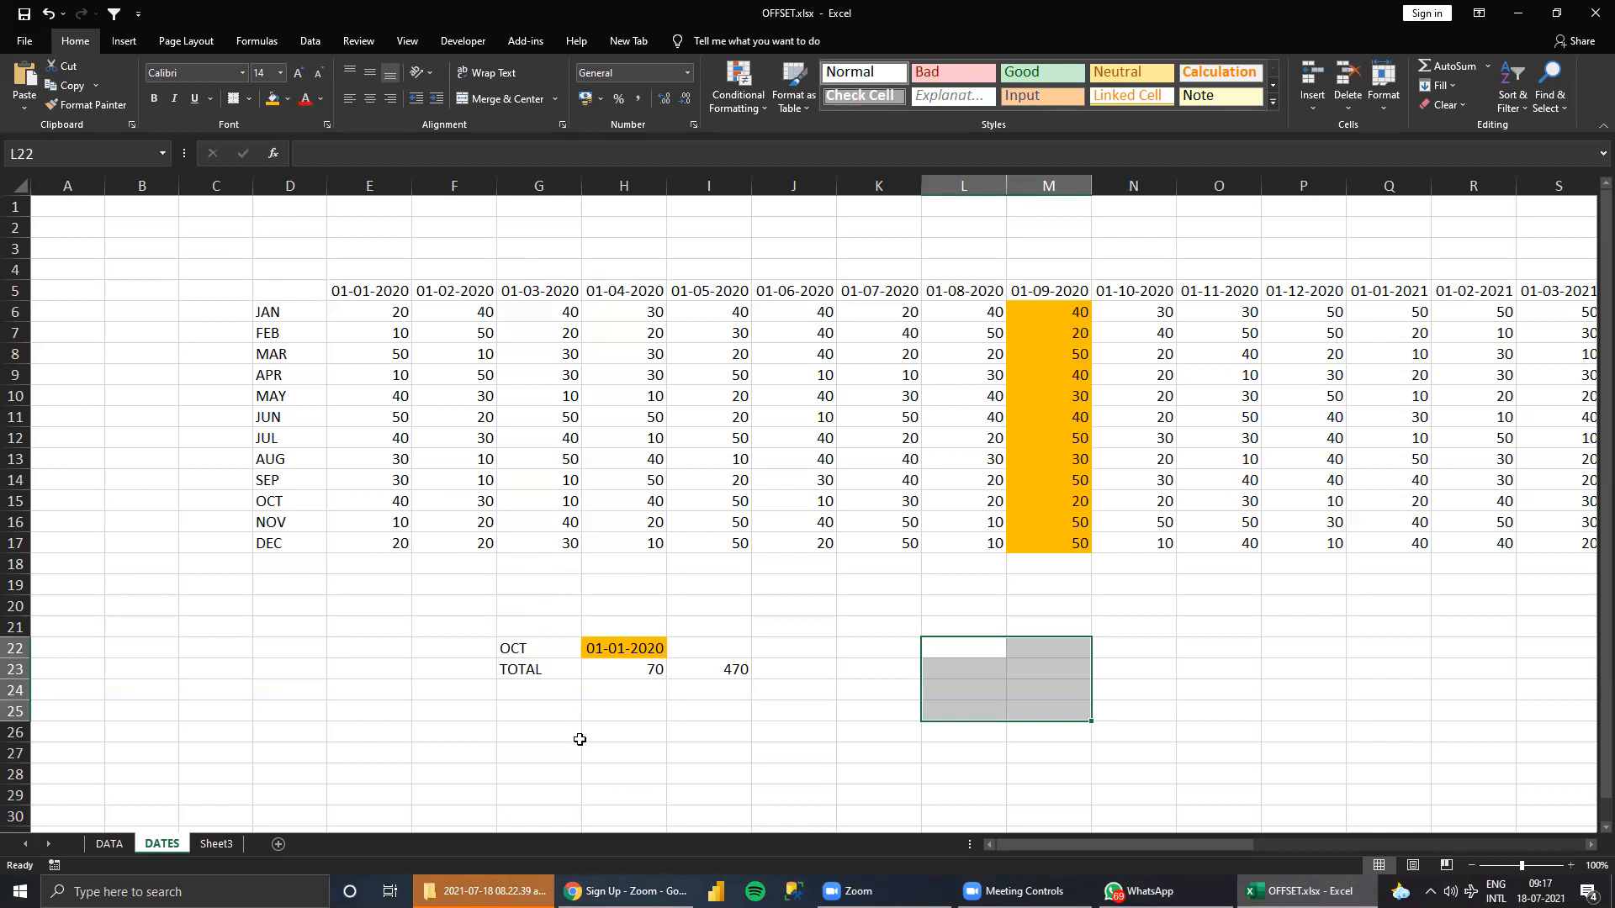
# Switch to Chrome and select the web address of the Google tab for replacement.
pyautogui.click(517, 888)
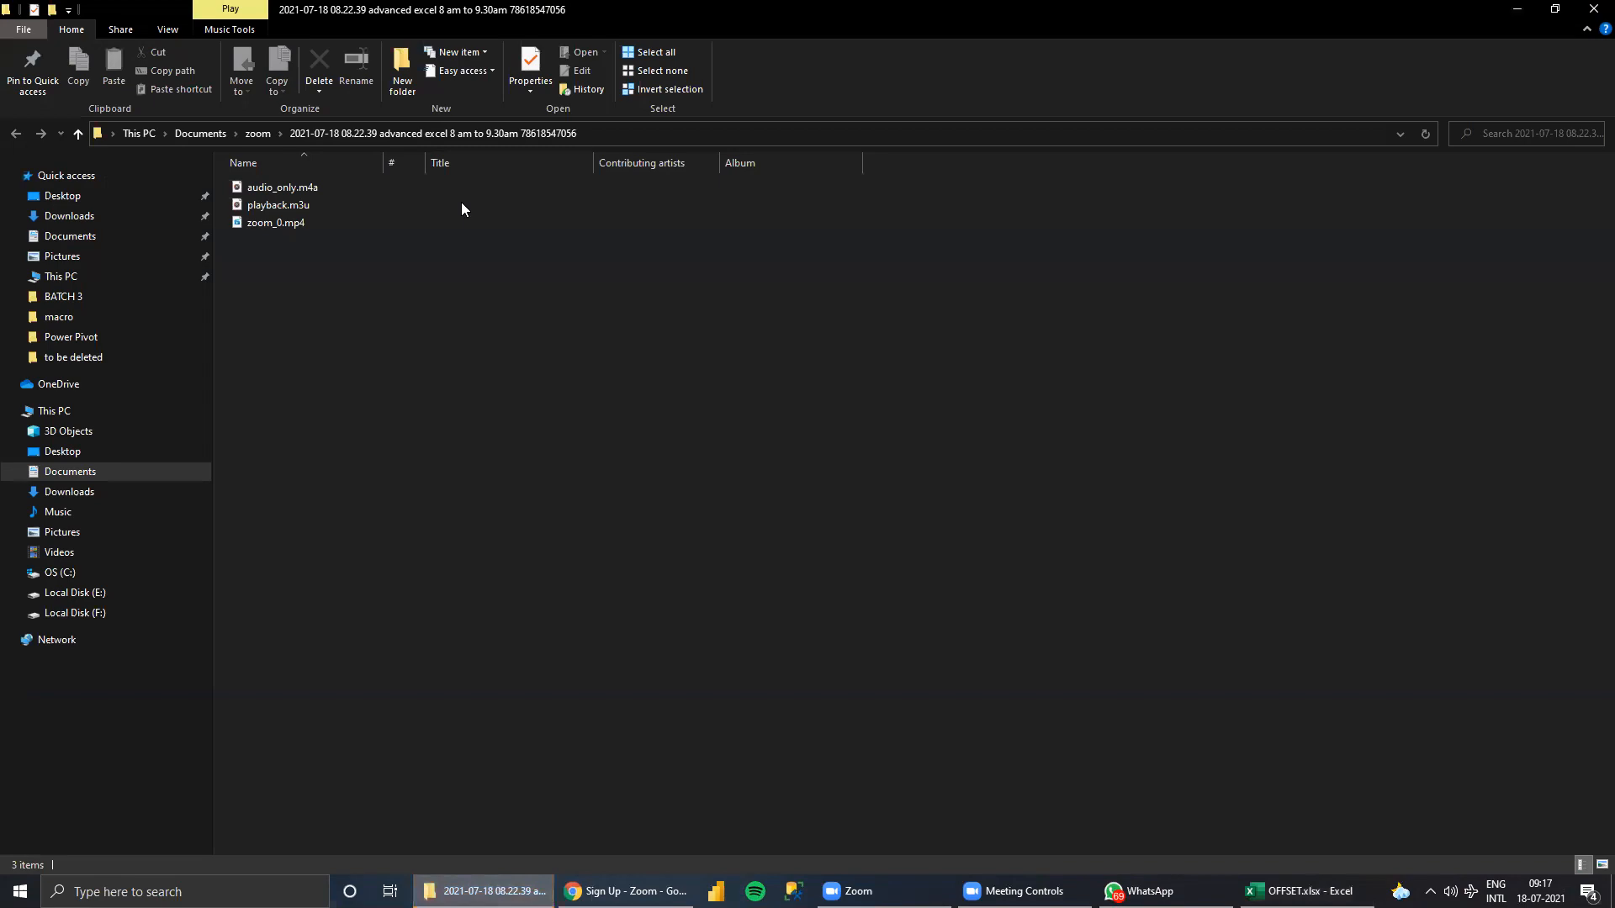
pyautogui.click(718, 822)
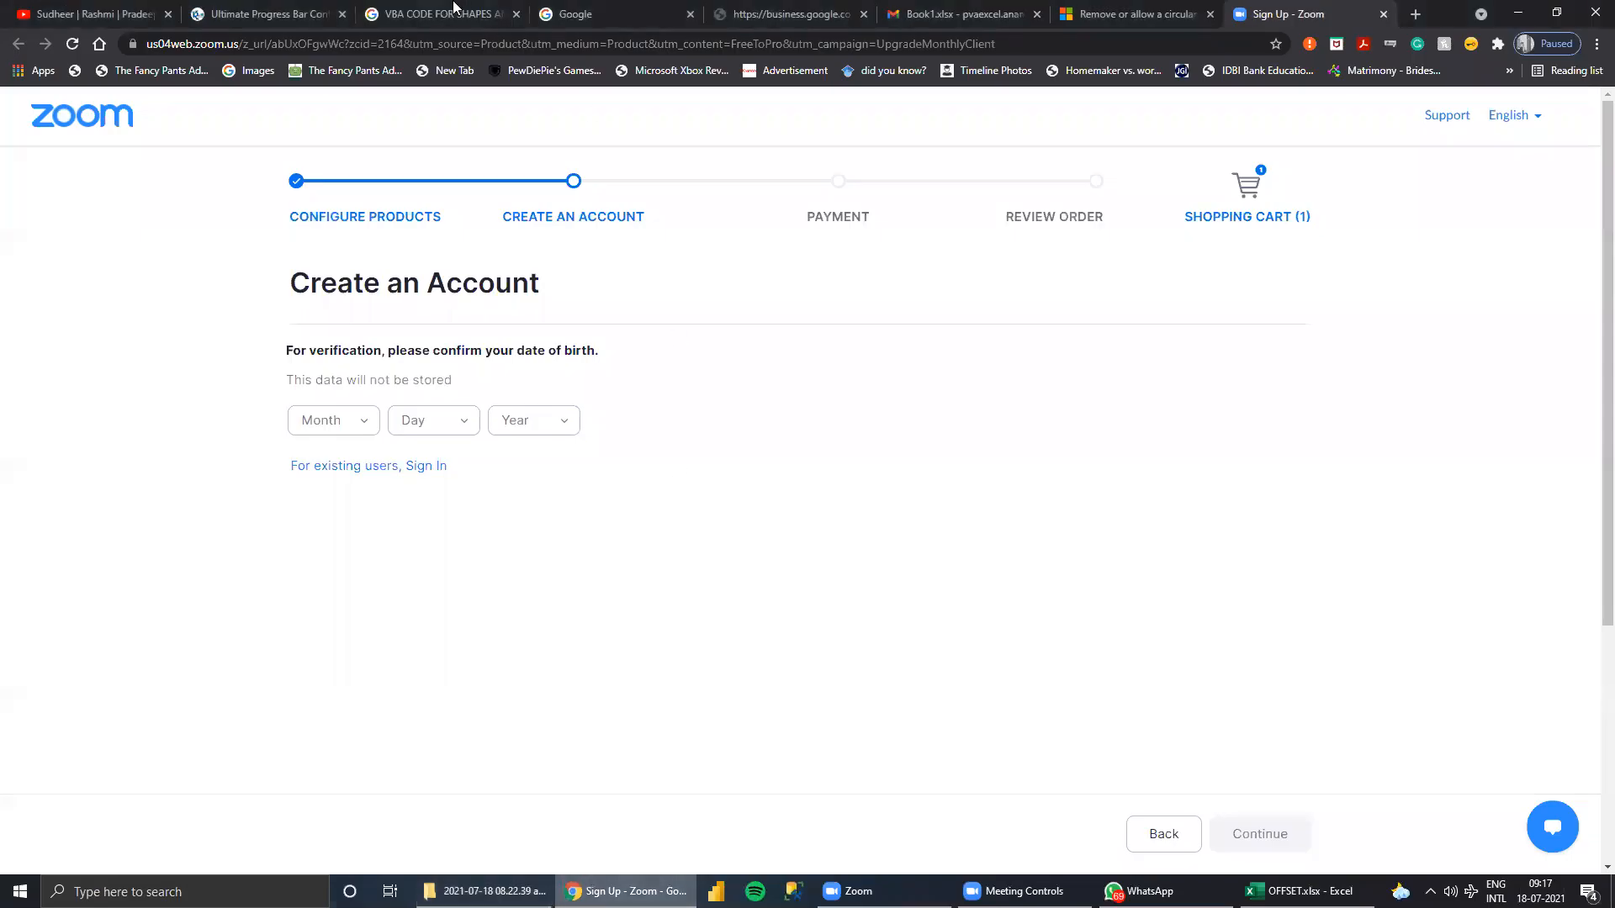
pyautogui.click(585, 26)
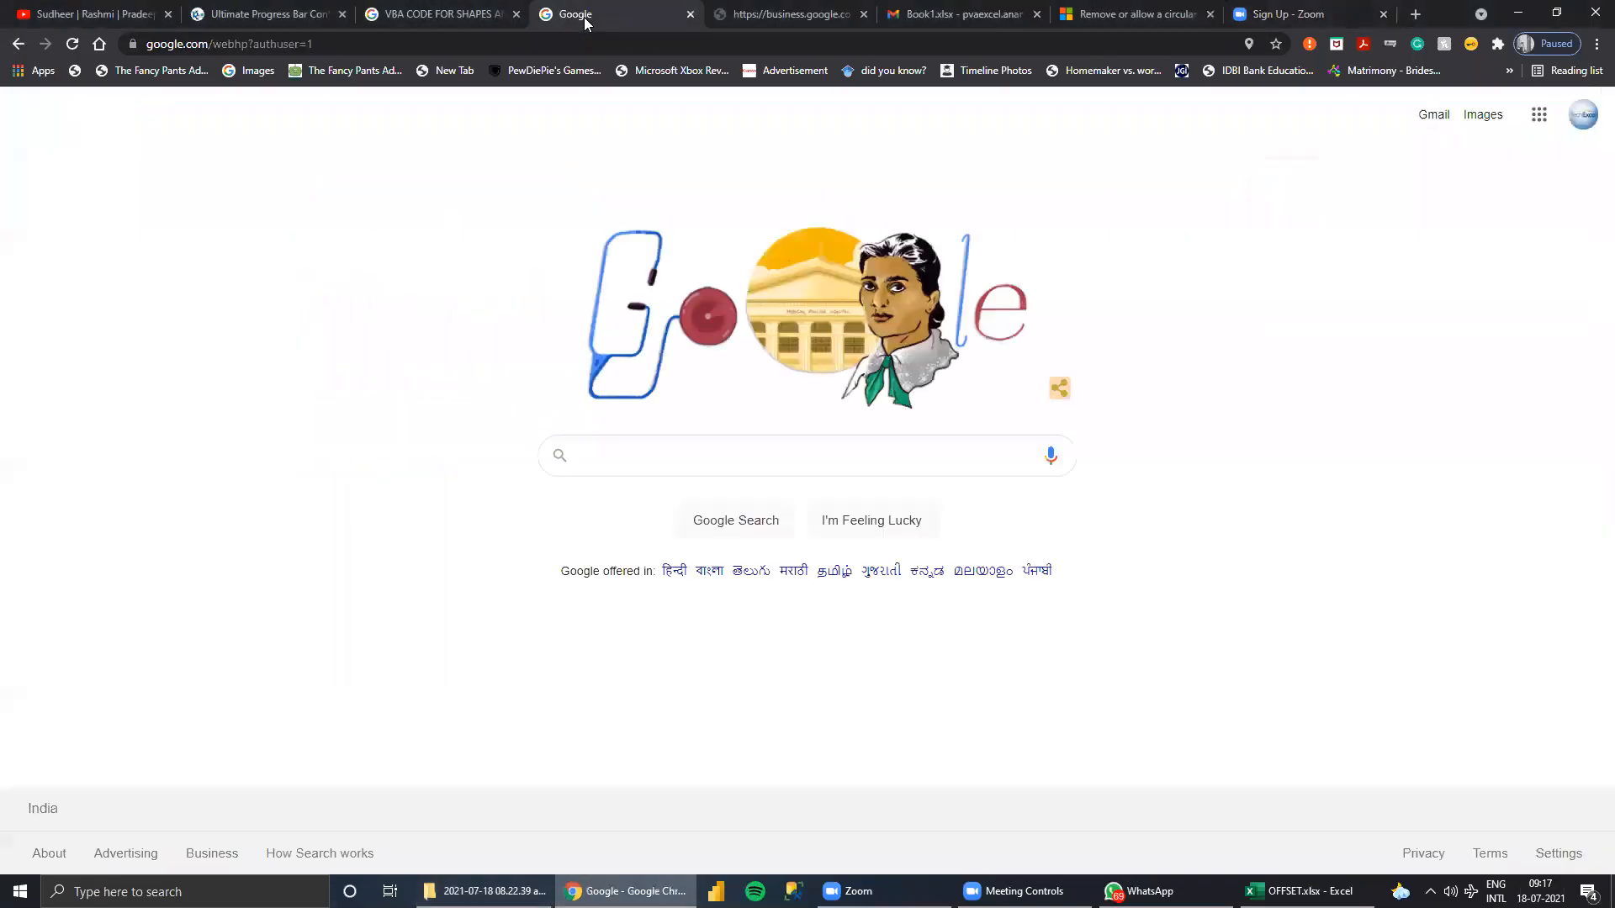
pyautogui.click(590, 42)
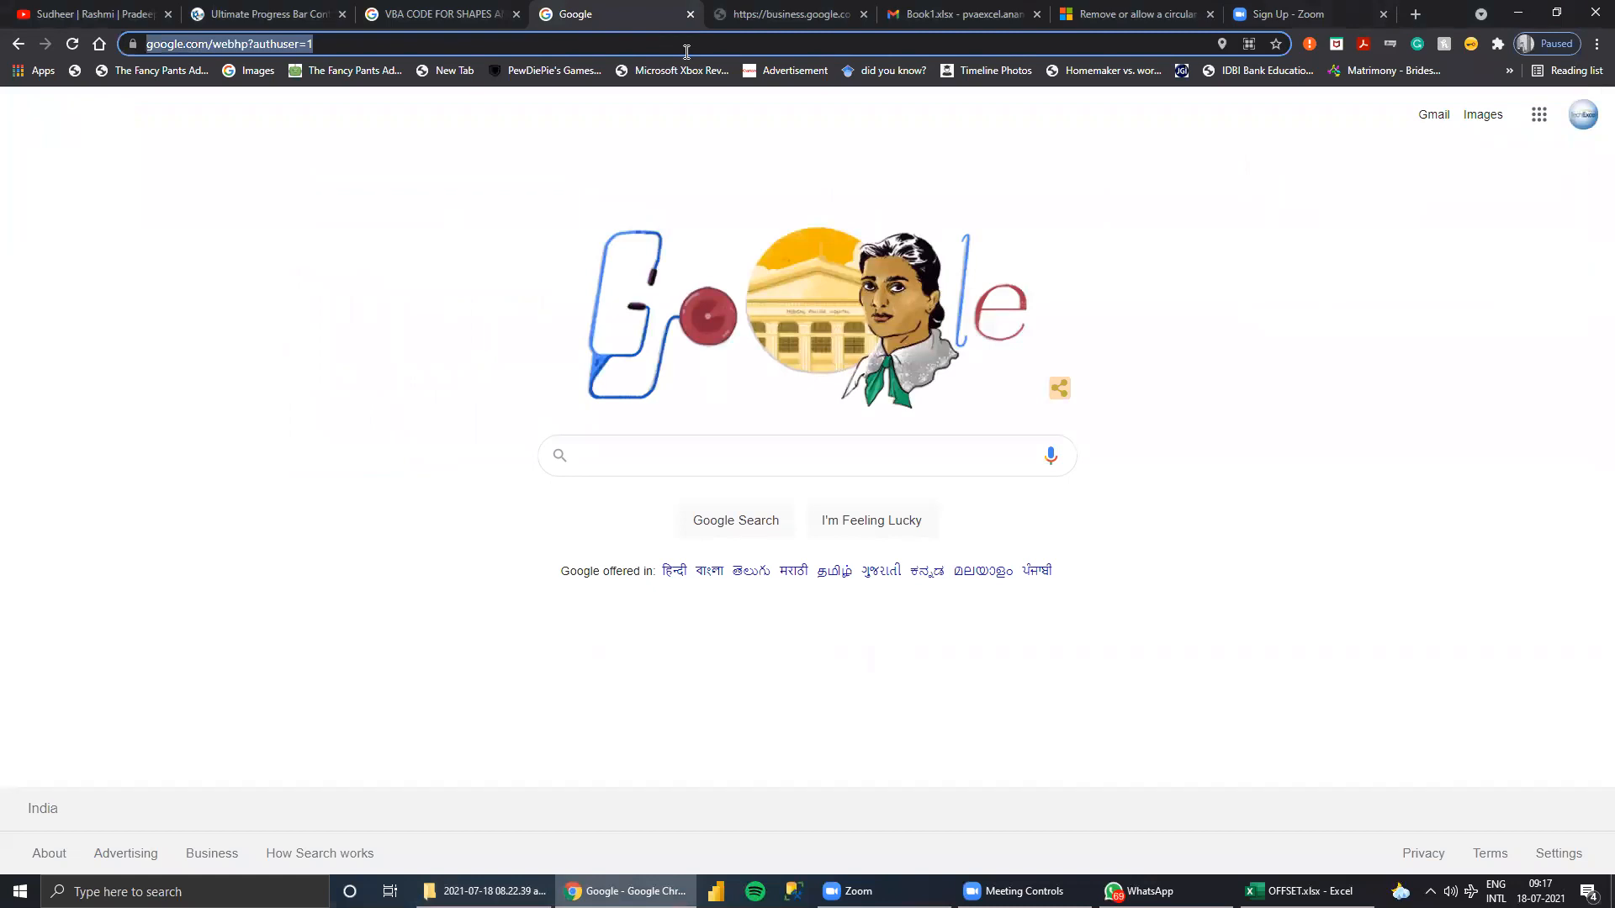
pyautogui.write('WILI')
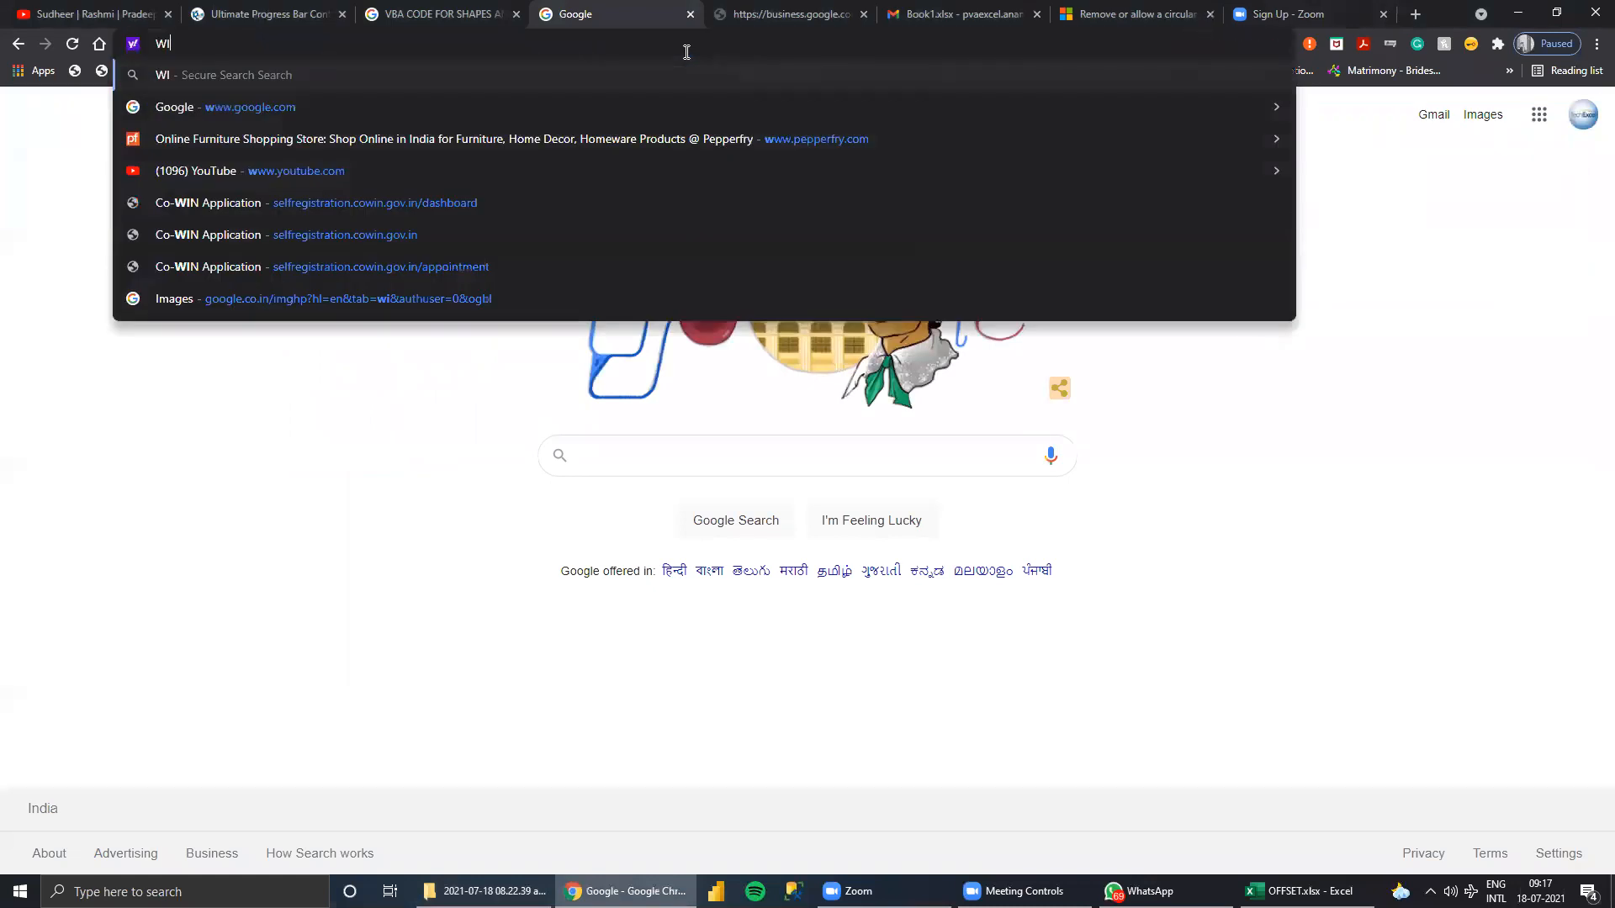
pyautogui.press('BackSpace')
pyautogui.press('BackSpace')
pyautogui.press('BackSpace')
pyautogui.press('BackSpace')
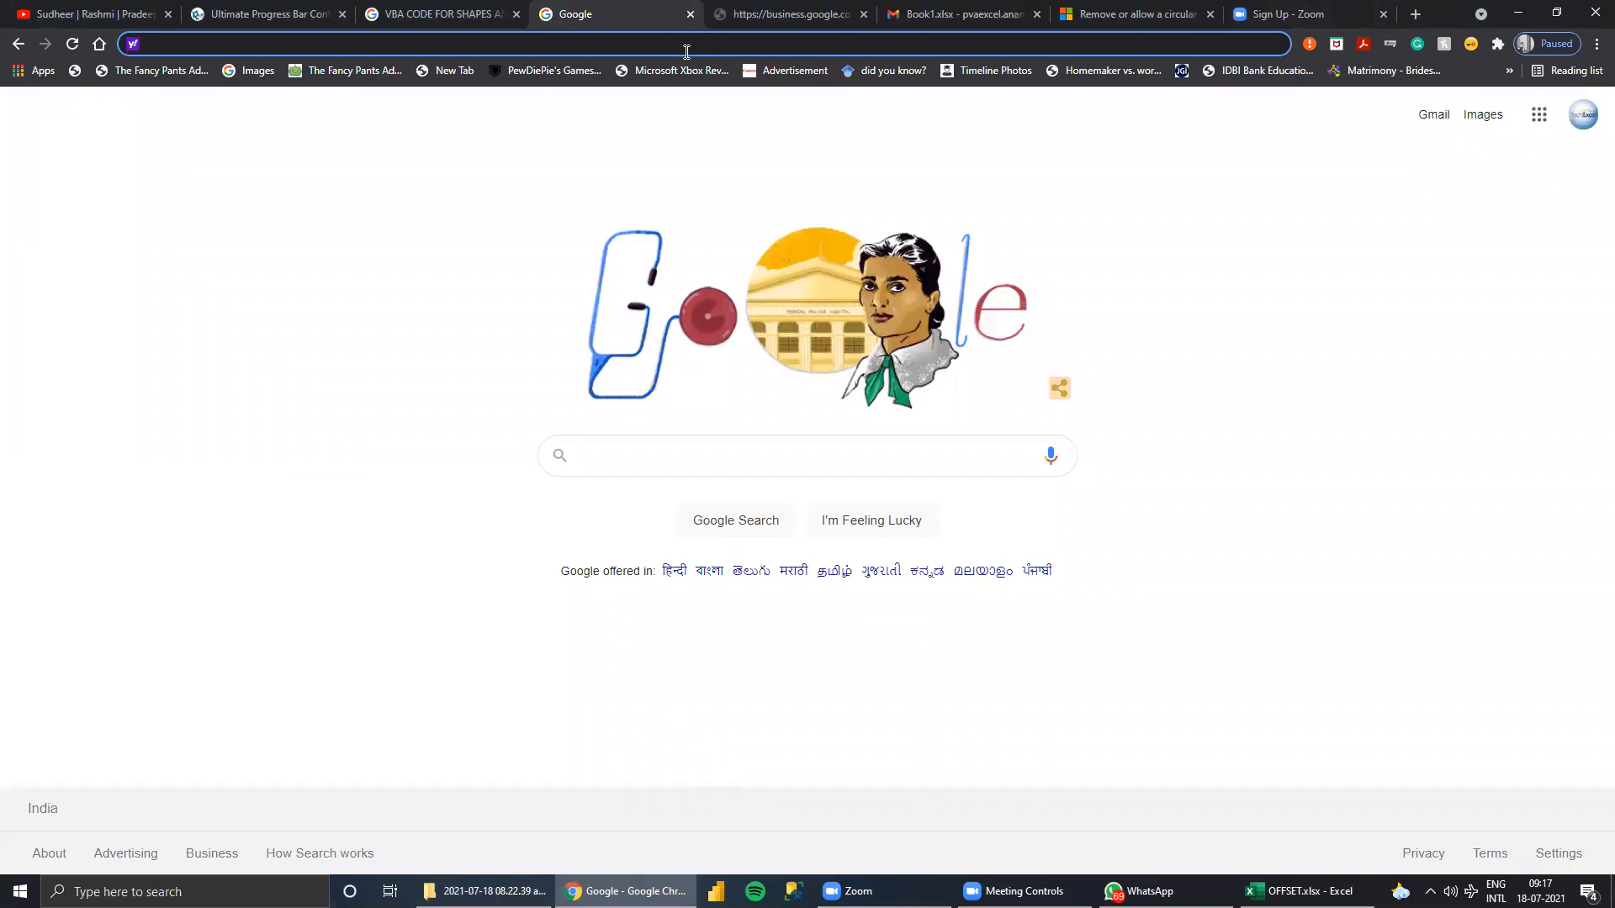
pyautogui.write('MAI')
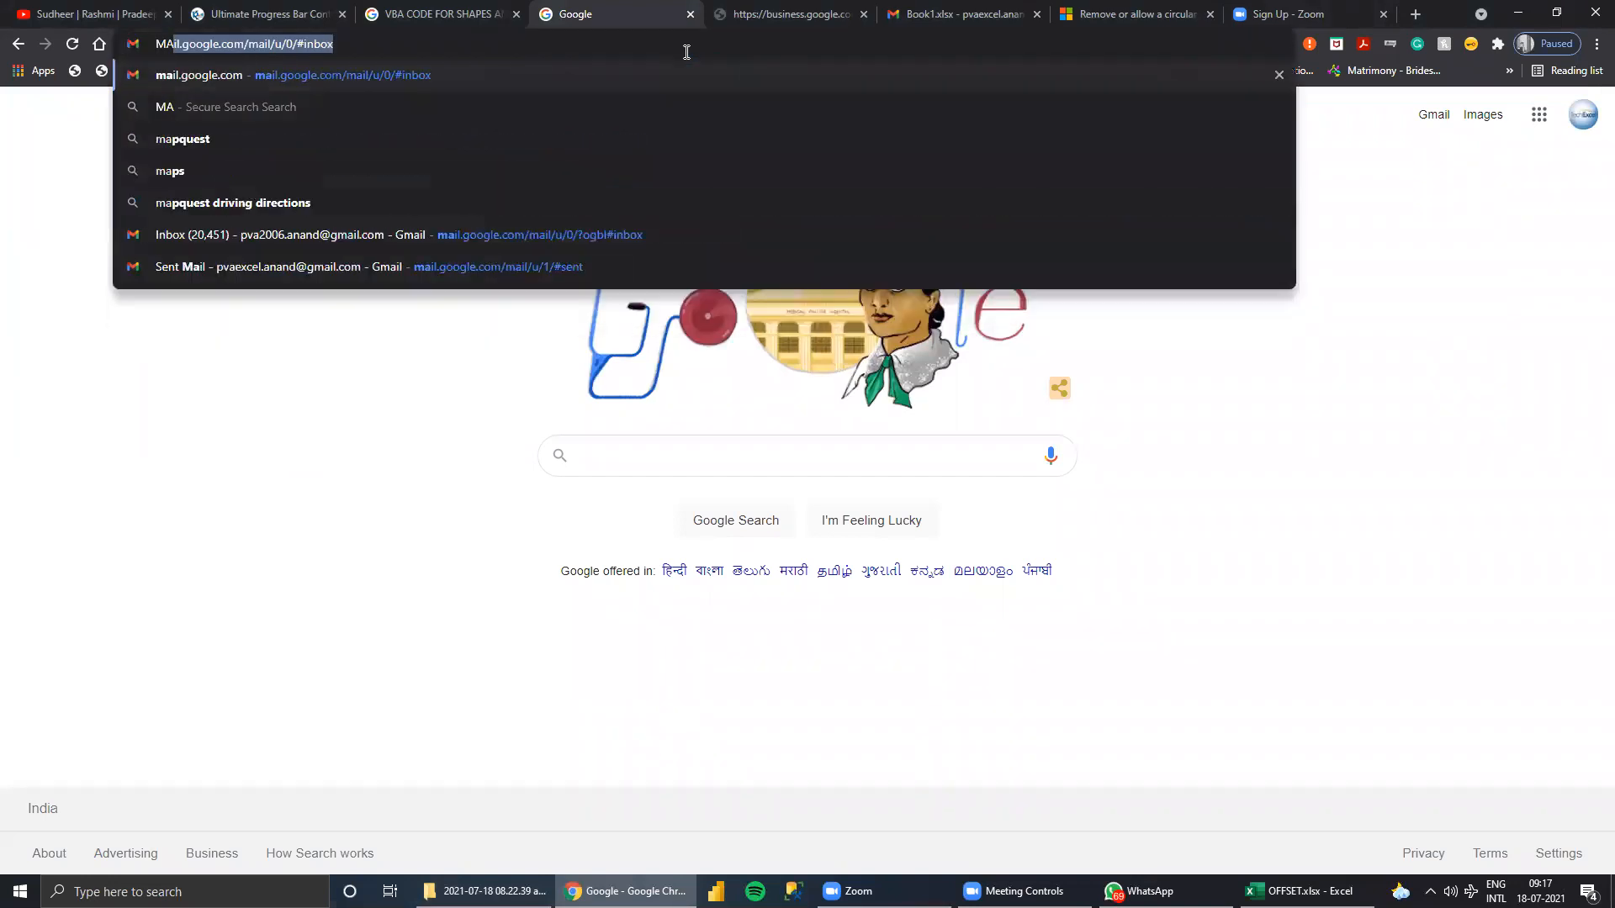
pyautogui.press('BackSpace')
pyautogui.press('BackSpace')
pyautogui.press('BackSpace')
pyautogui.press('BackSpace')
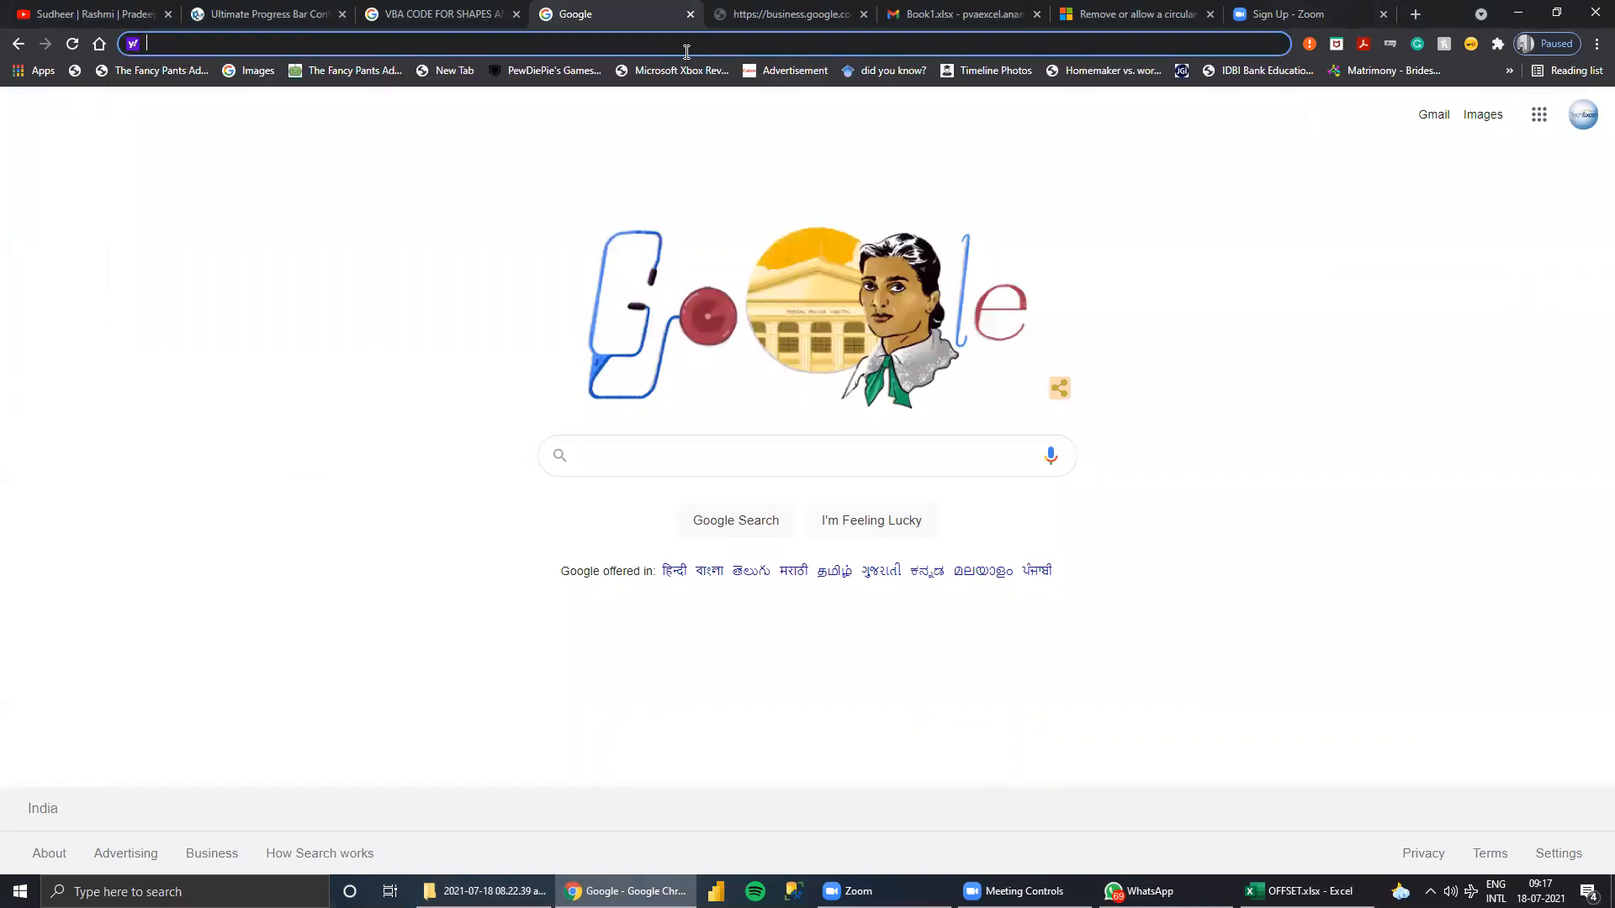
# Open email.accenture.com in the Google tab.
pyautogui.write('EMAIL.accenture.com')
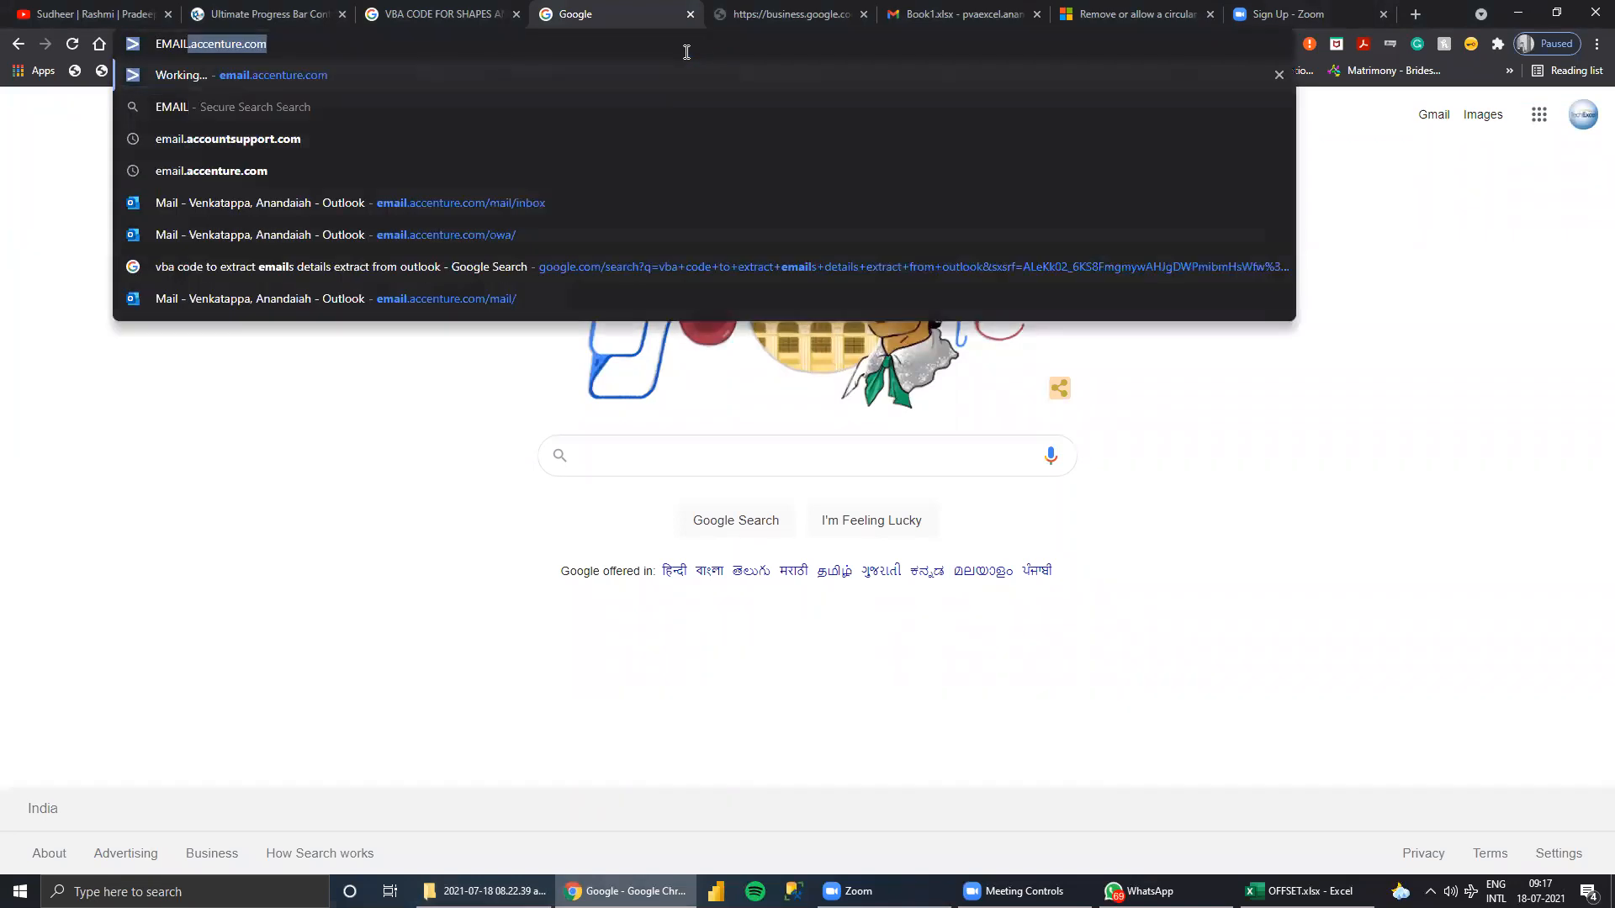
pyautogui.press('Return')
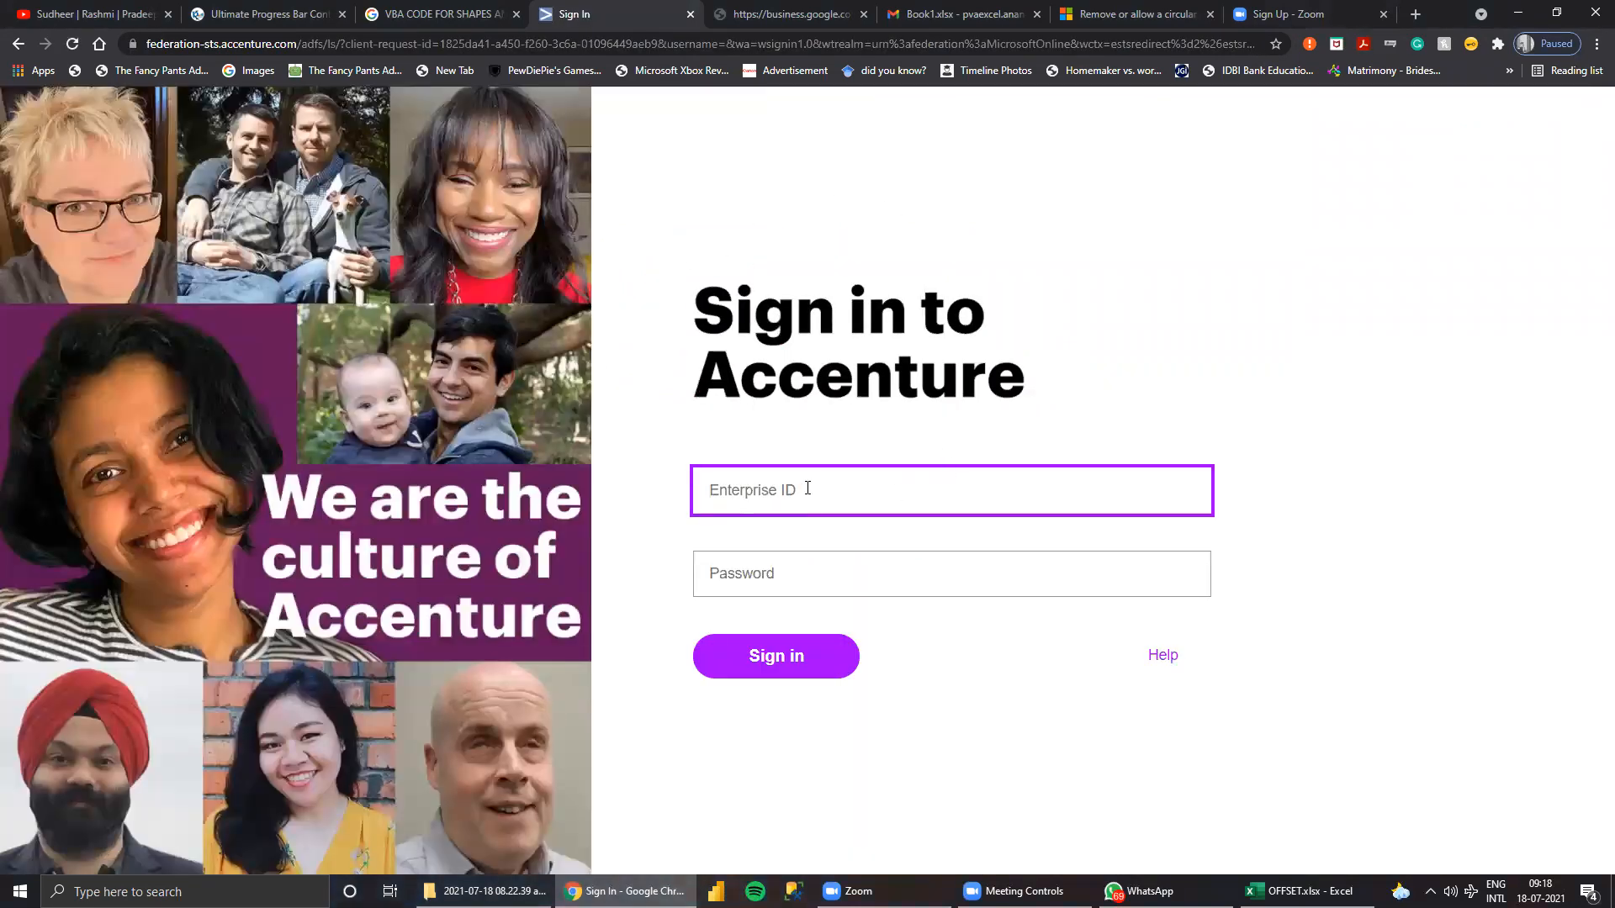
# Sign in to the Accenture mail account with the enterprise ID and the account password.
pyautogui.write('ANANDA')
pyautogui.press('BackSpace')
pyautogui.press('BackSpace')
pyautogui.press('BackSpace')
pyautogui.press('BackSpace')
pyautogui.press('BackSpace')
pyautogui.press('BackSpace')
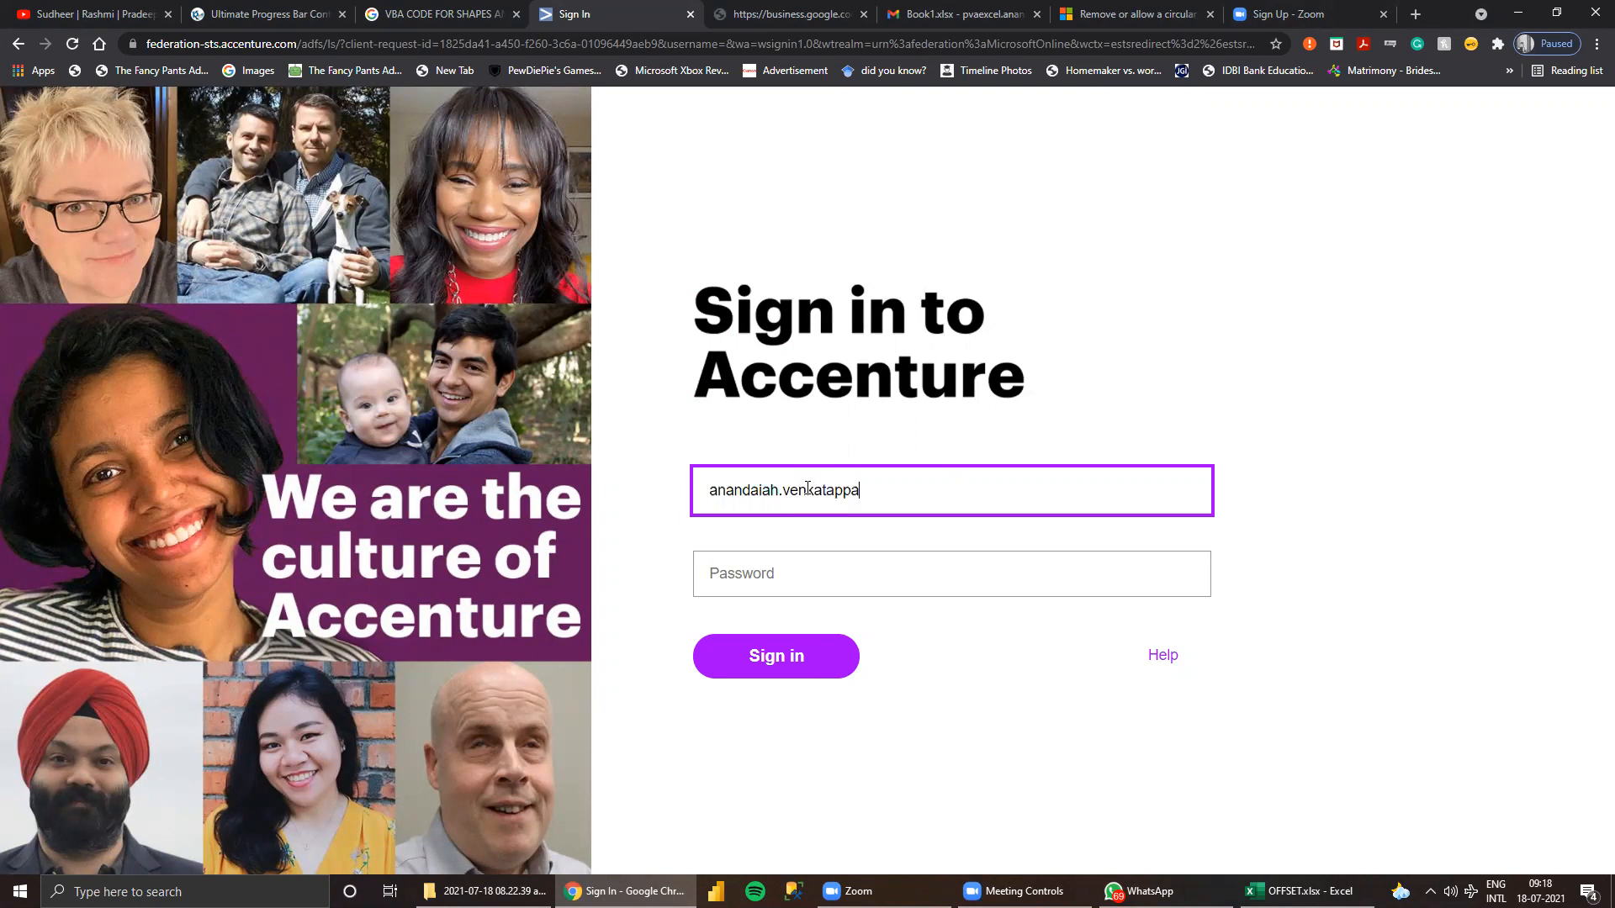
pyautogui.press('Tab')
pyautogui.write('•')
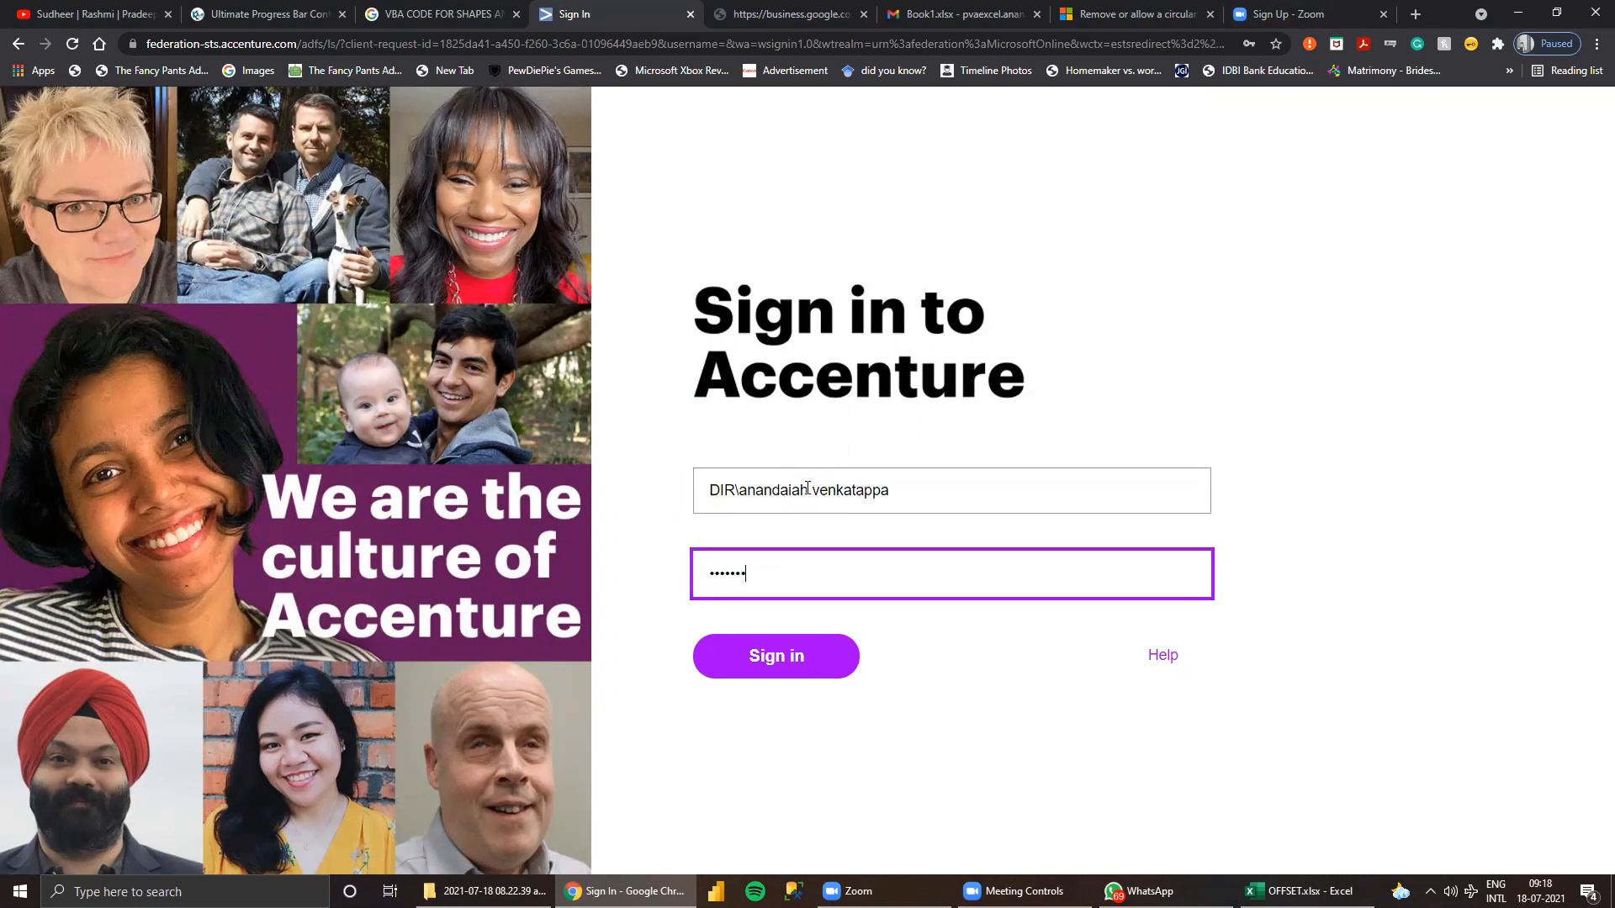
pyautogui.press('Return')
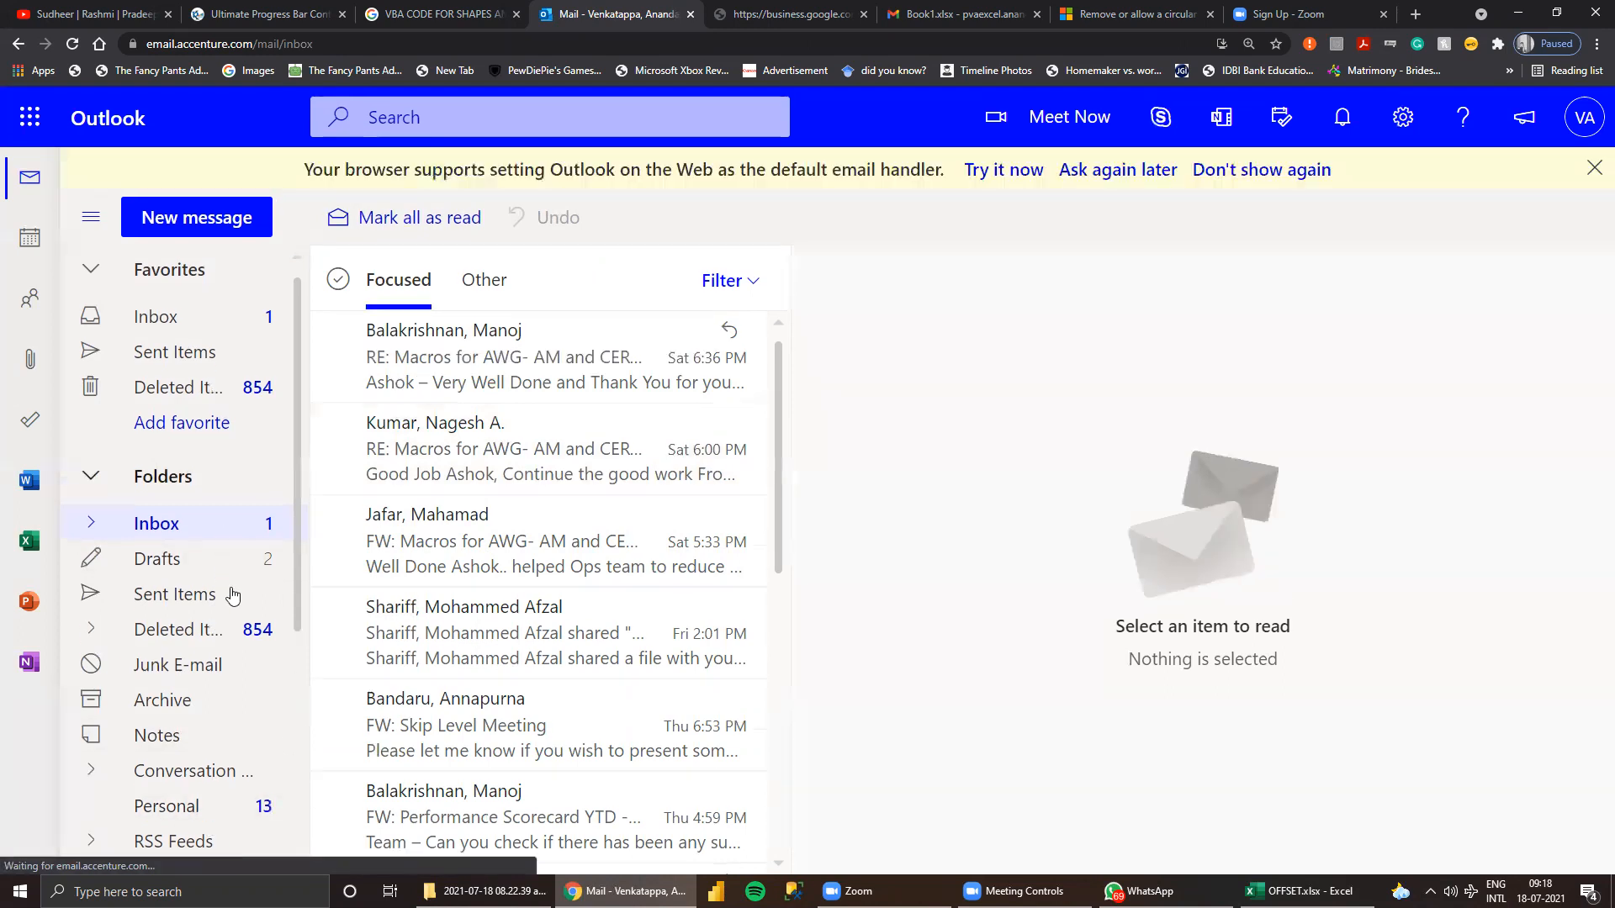
# Look through the mailbox's folders and groups, and open the Inbox listed under Favorites.
pyautogui.scroll(-1, 236, 588)
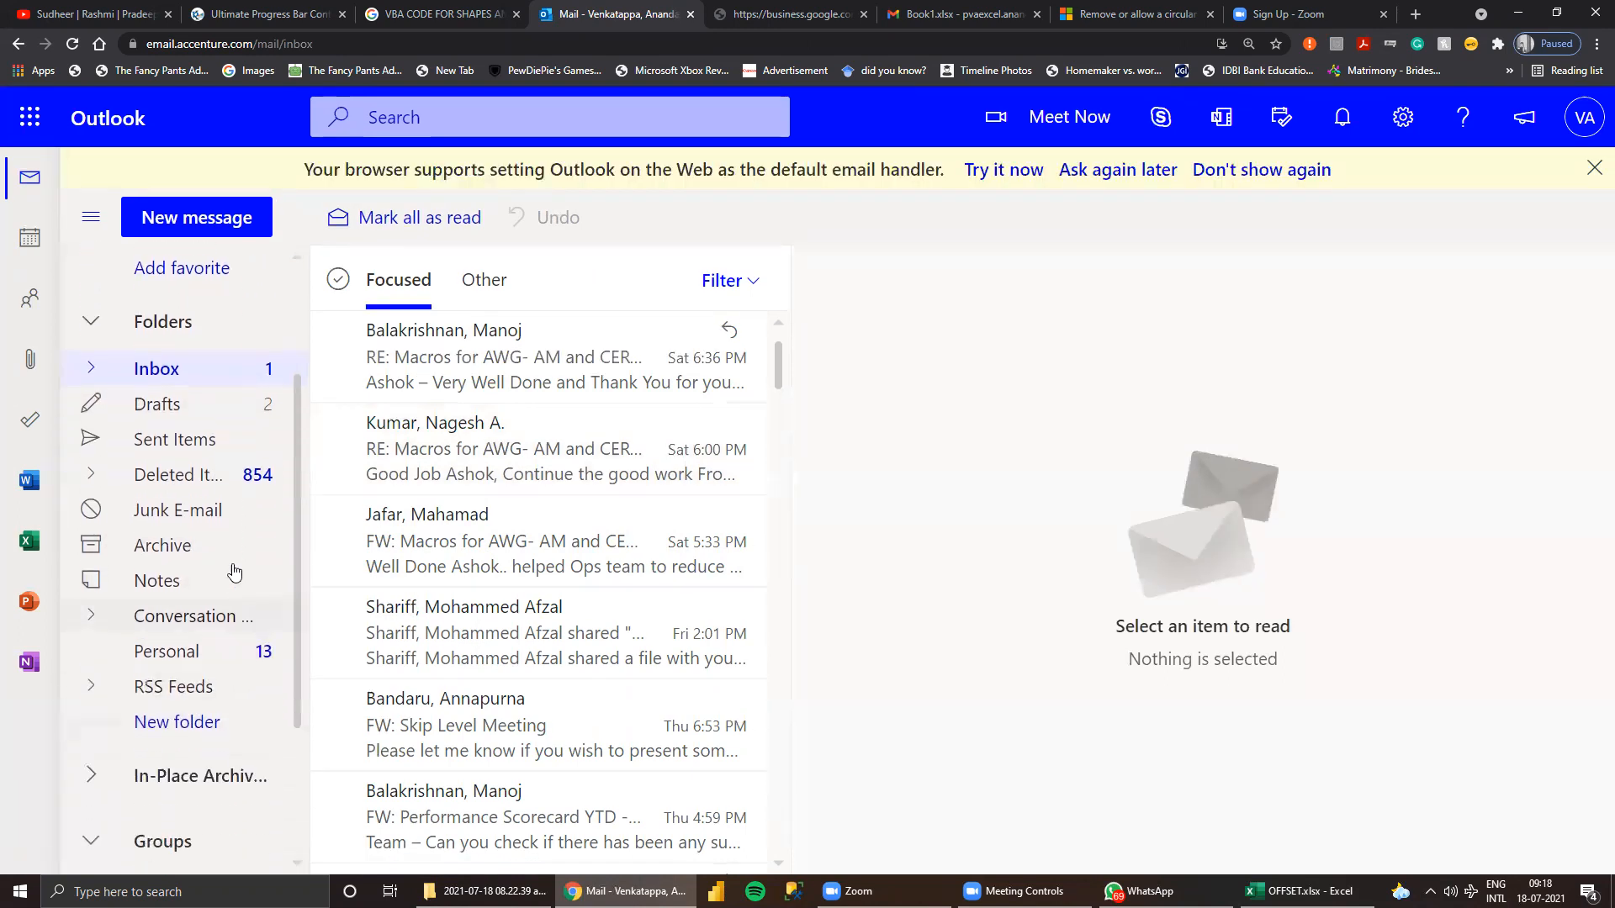
pyautogui.scroll(-1, 234, 562)
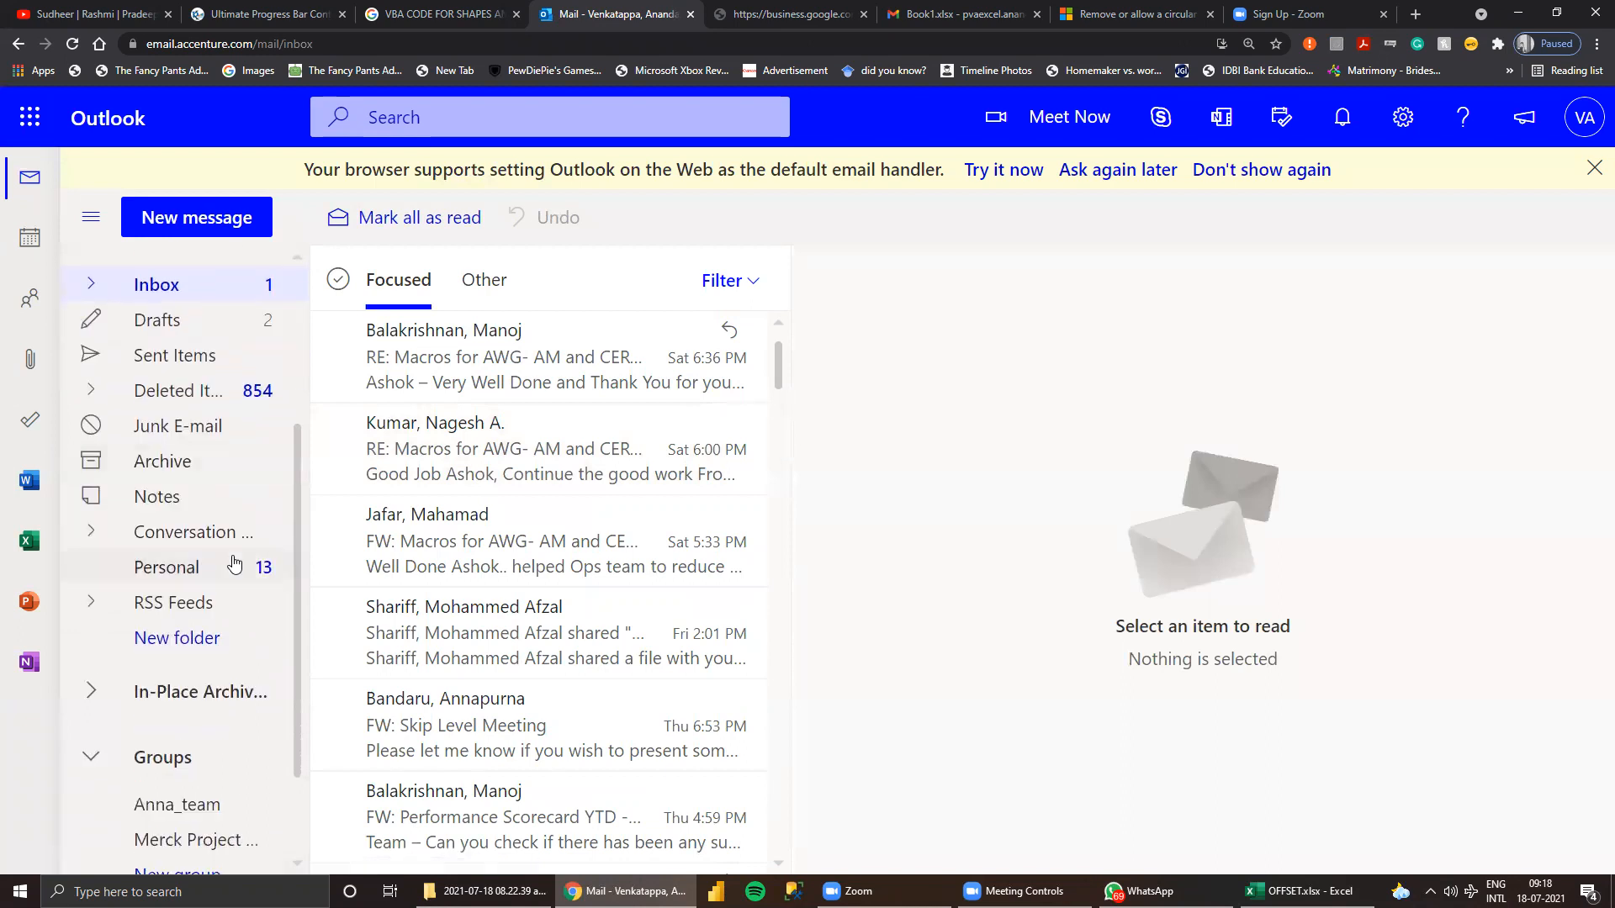
pyautogui.scroll(3, 234, 562)
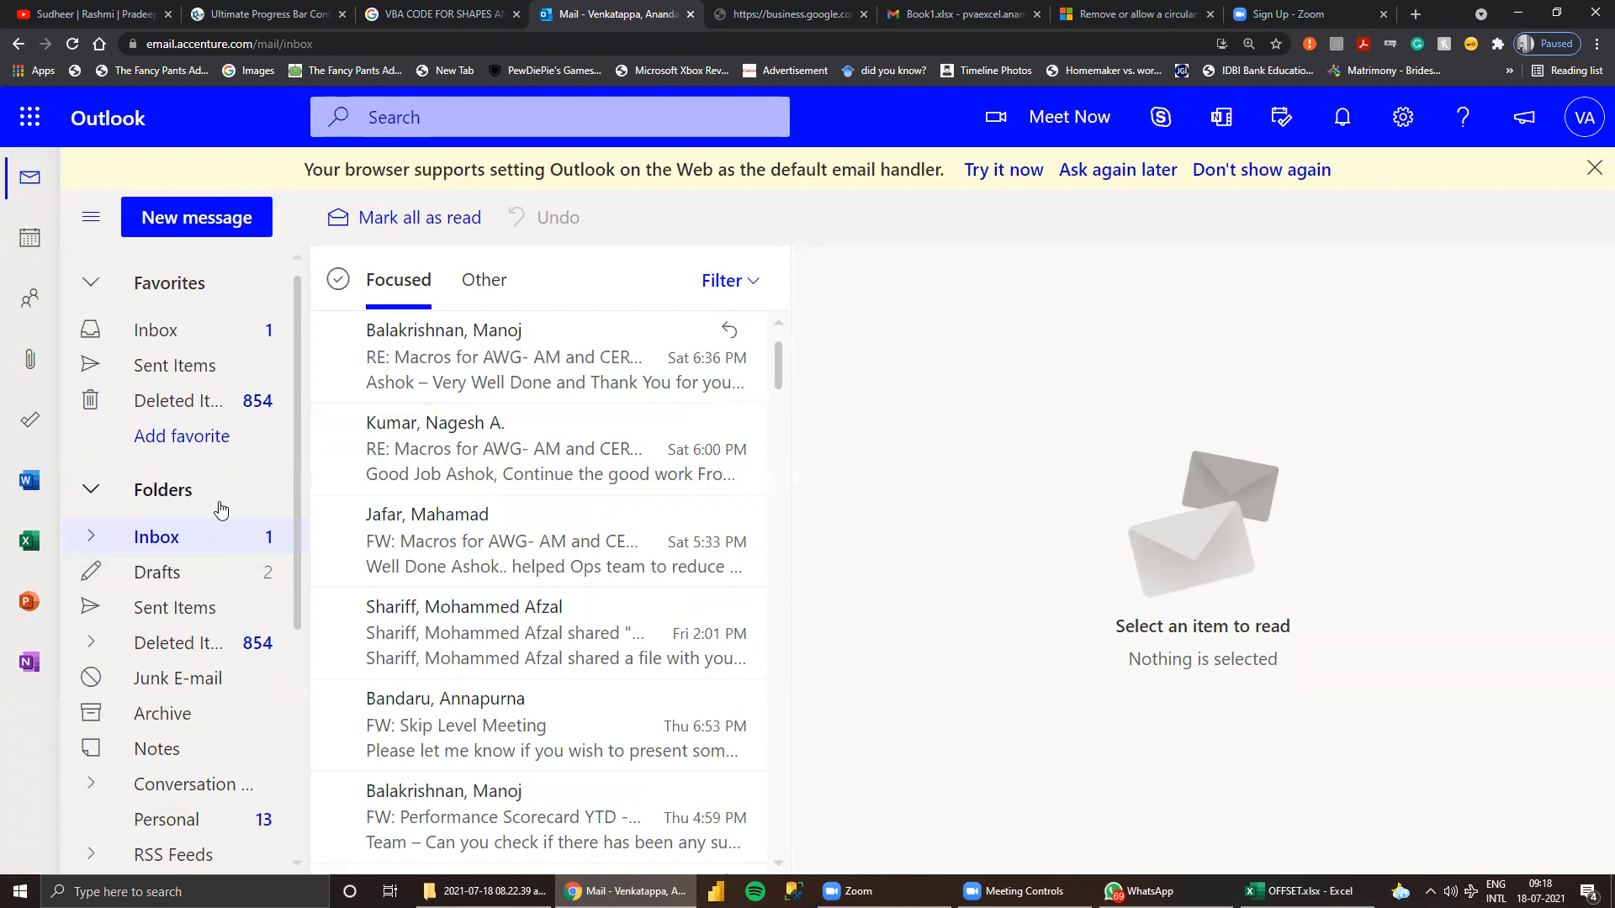
pyautogui.scroll(-1, 220, 503)
pyautogui.scroll(-3, 249, 577)
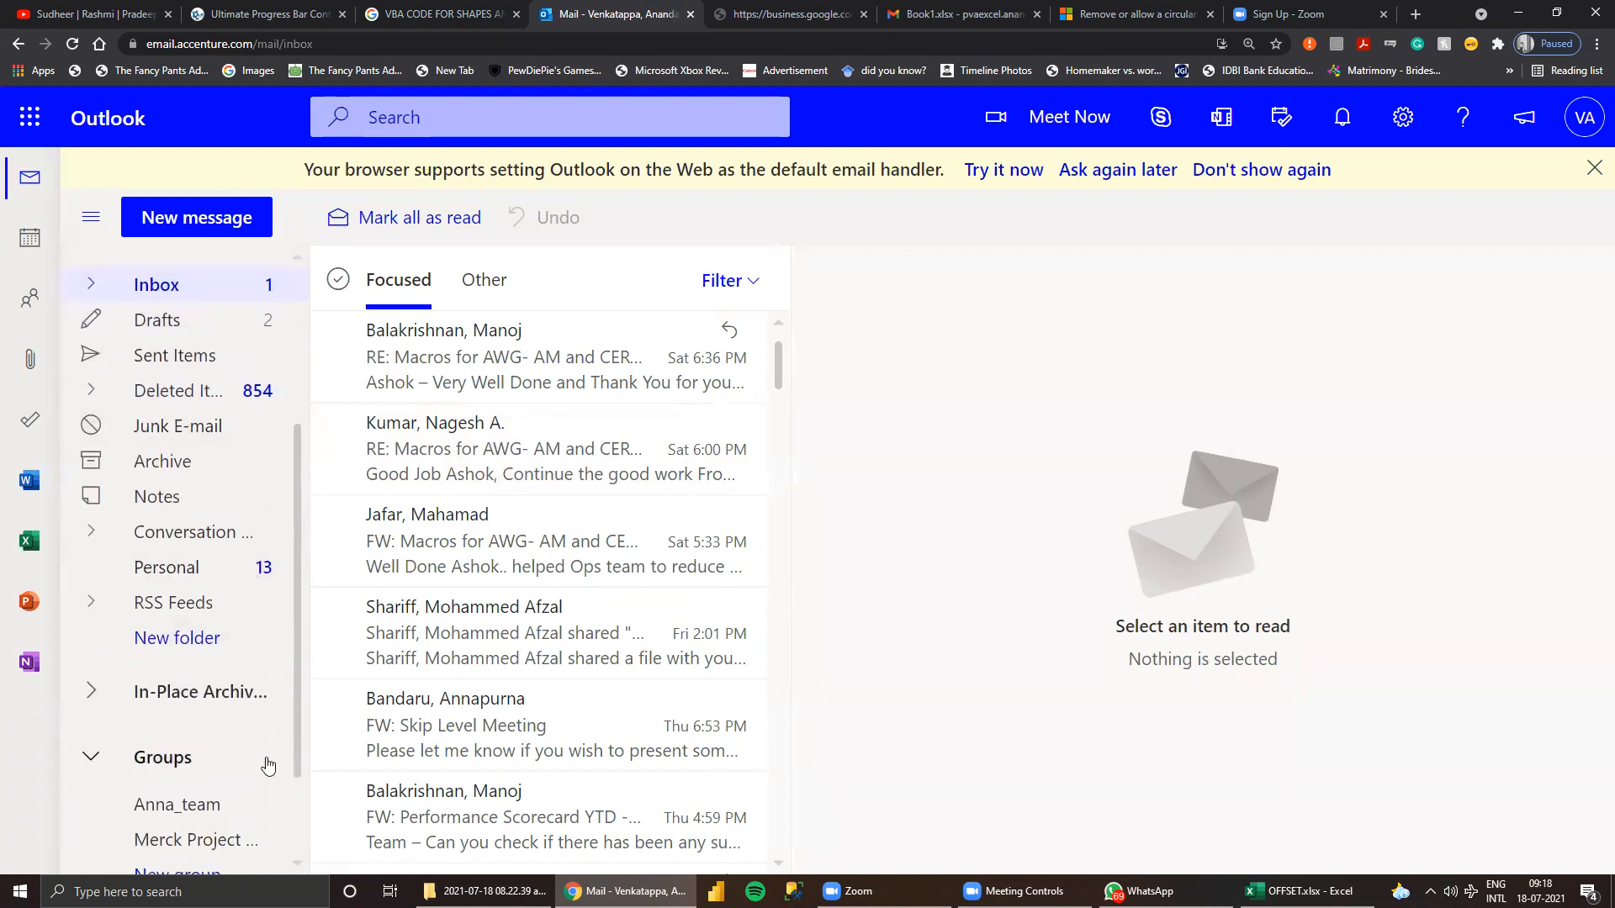
pyautogui.scroll(4, 263, 740)
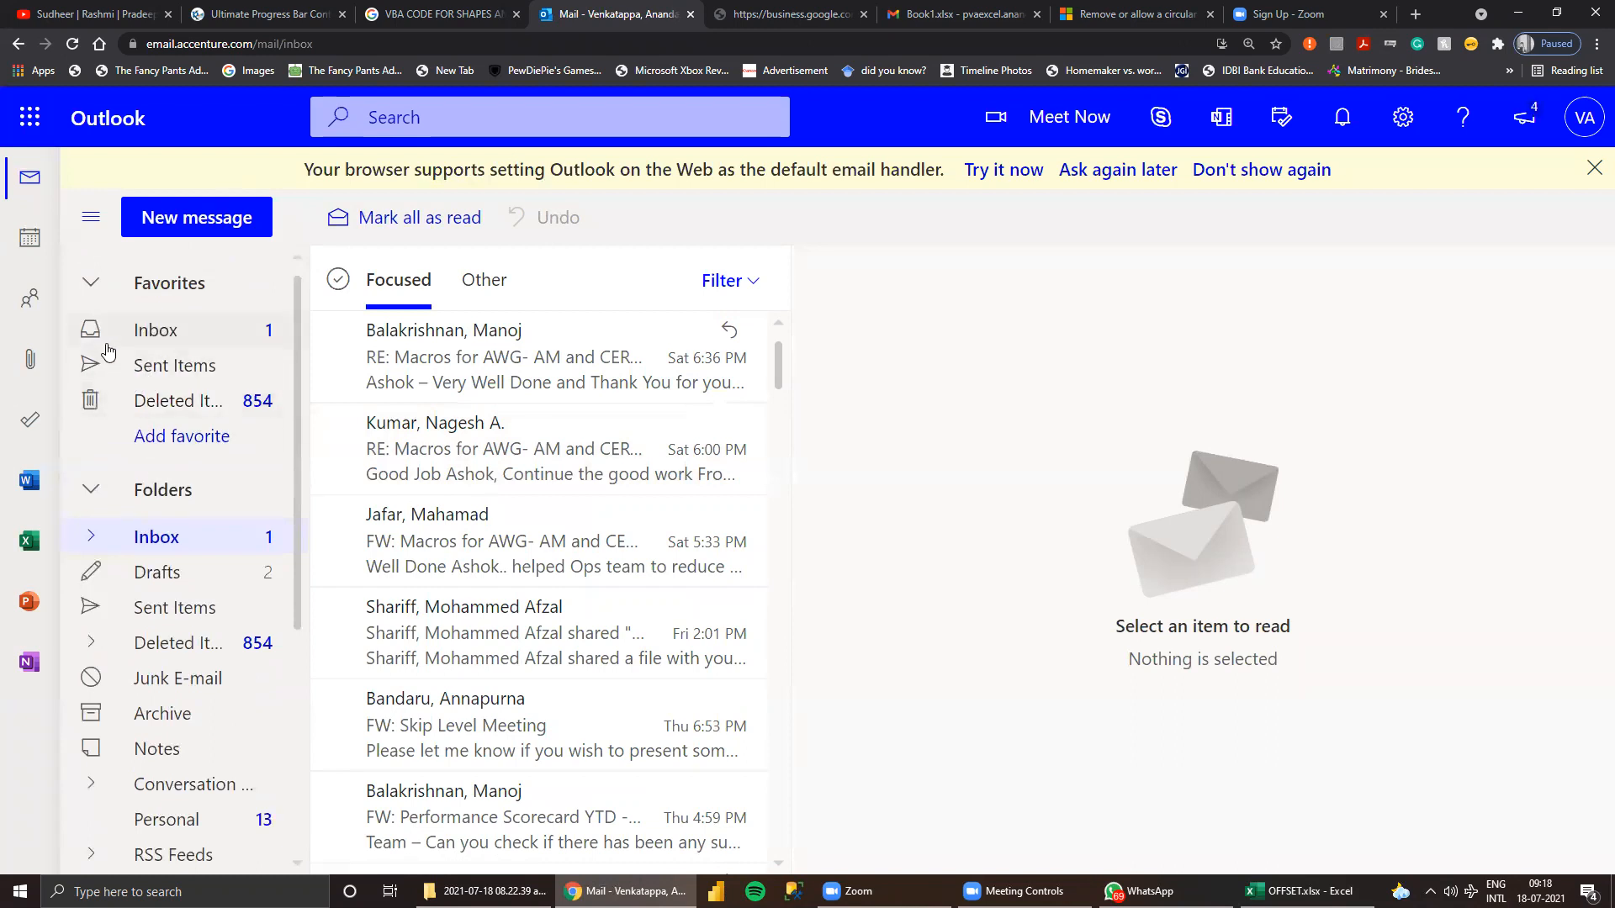
pyautogui.click(140, 335)
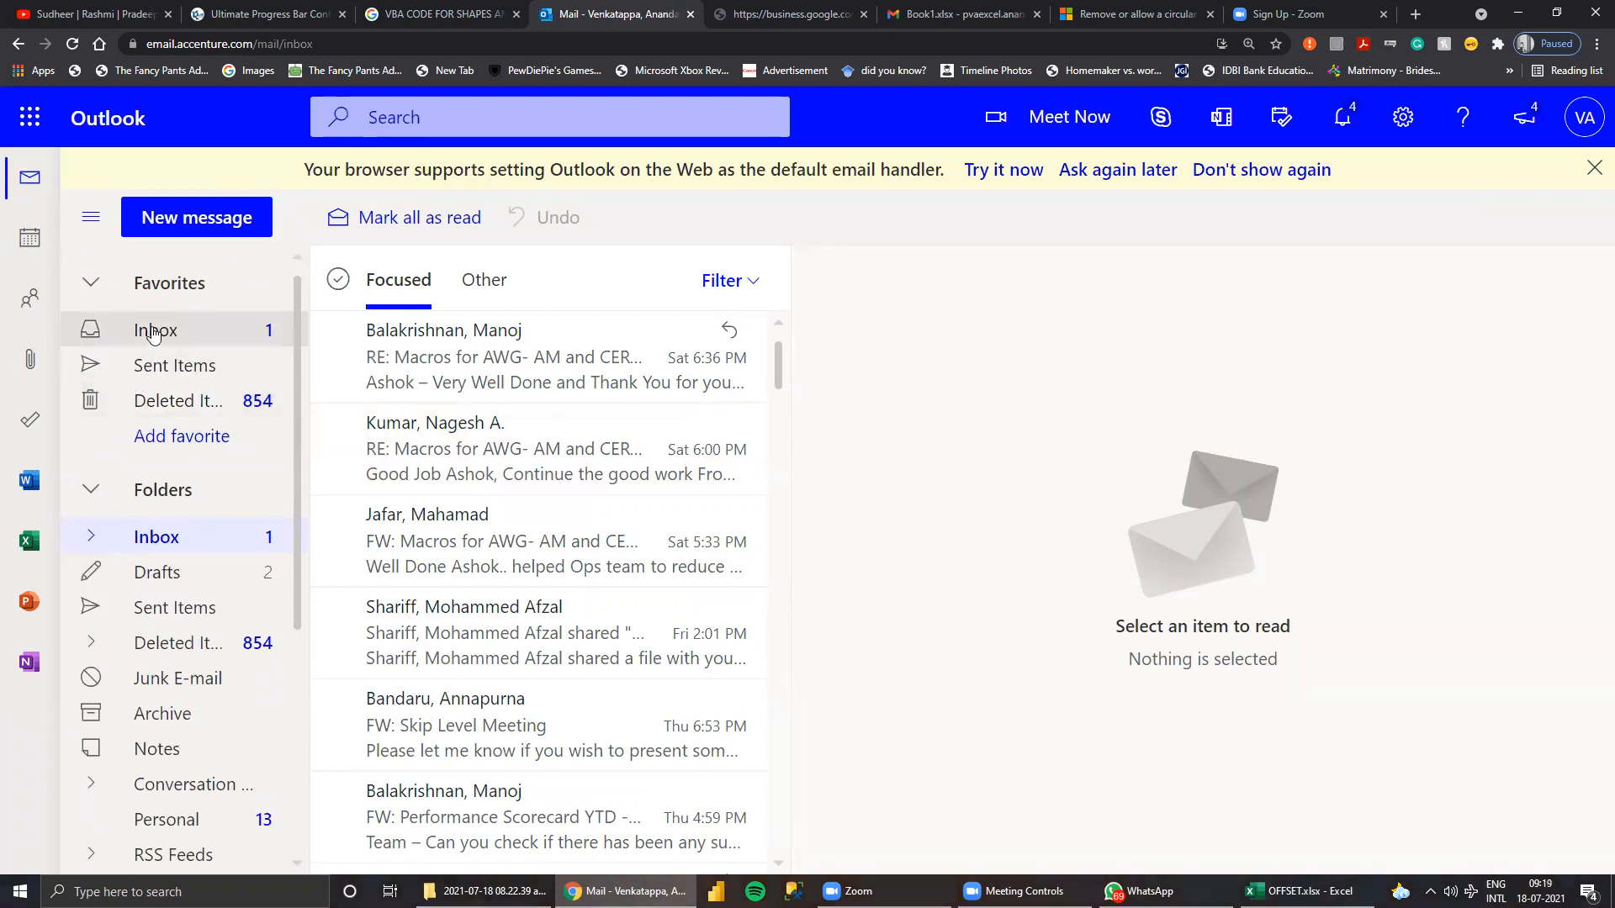
# Collapse and reopen the Folders section, and expand the Conversation folder in it to view its subfolders.
pyautogui.click(91, 496)
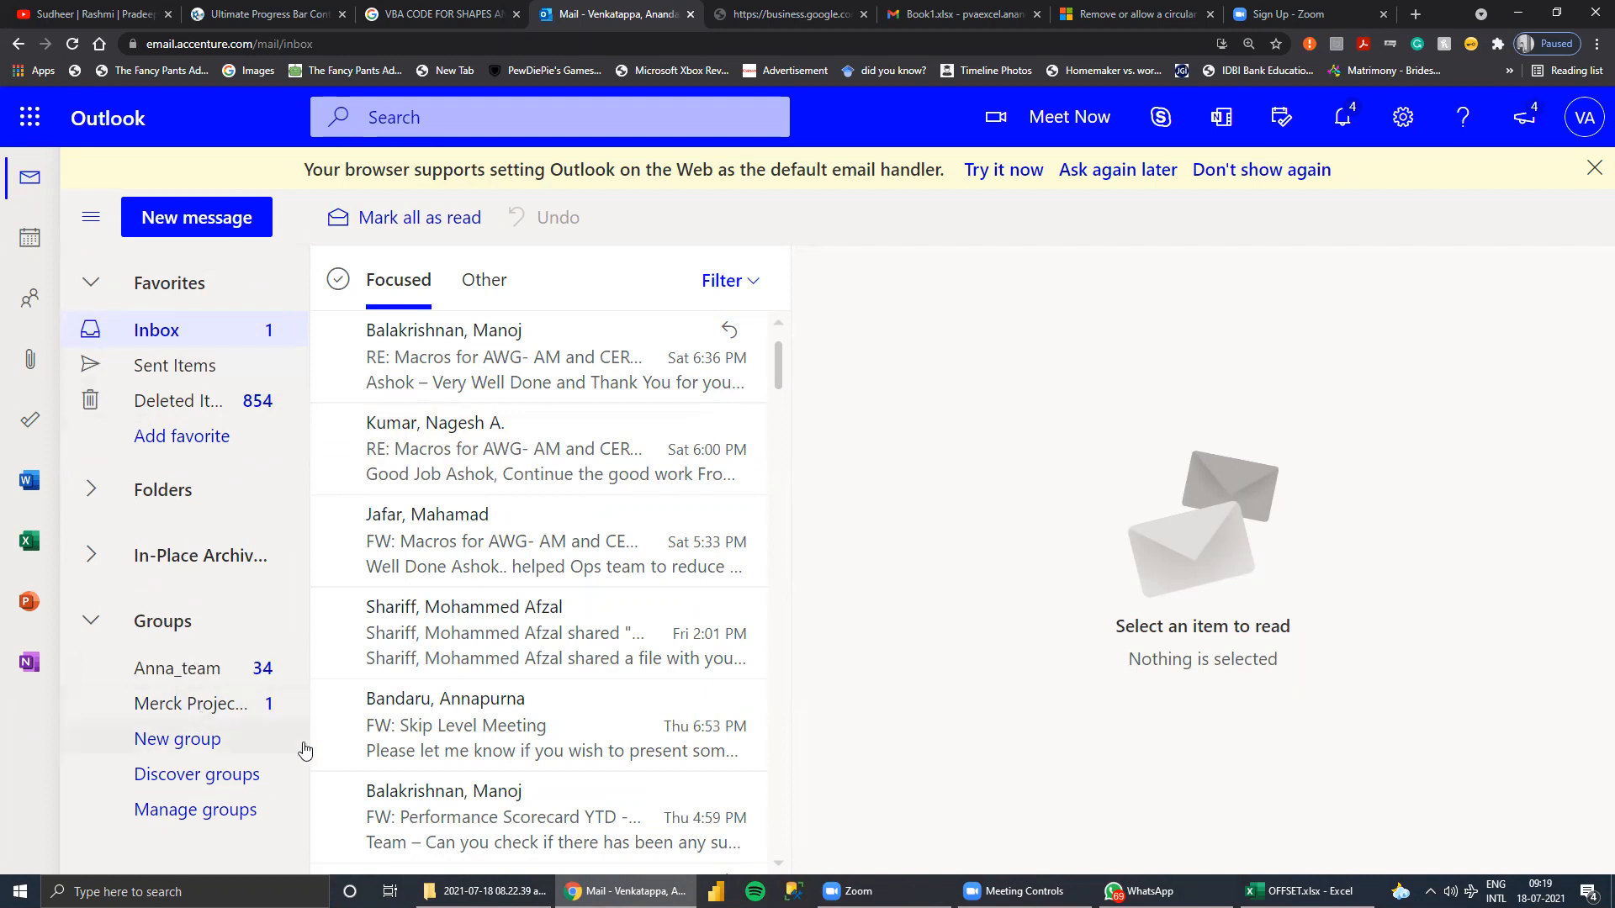
pyautogui.click(94, 492)
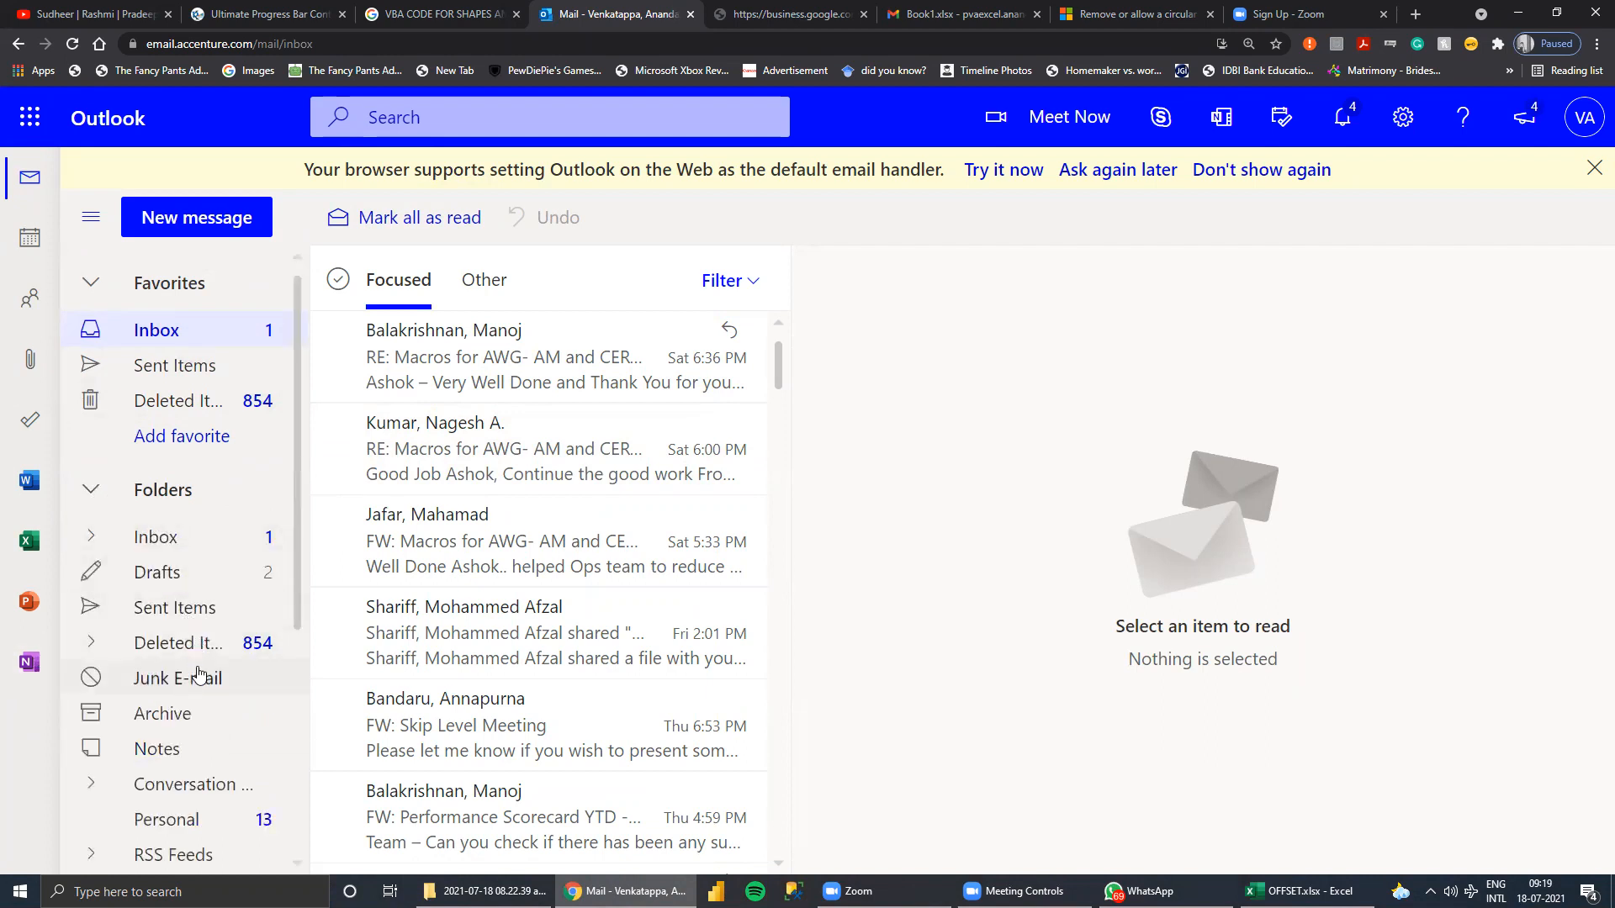
pyautogui.scroll(-1, 210, 639)
pyautogui.scroll(-2, 226, 687)
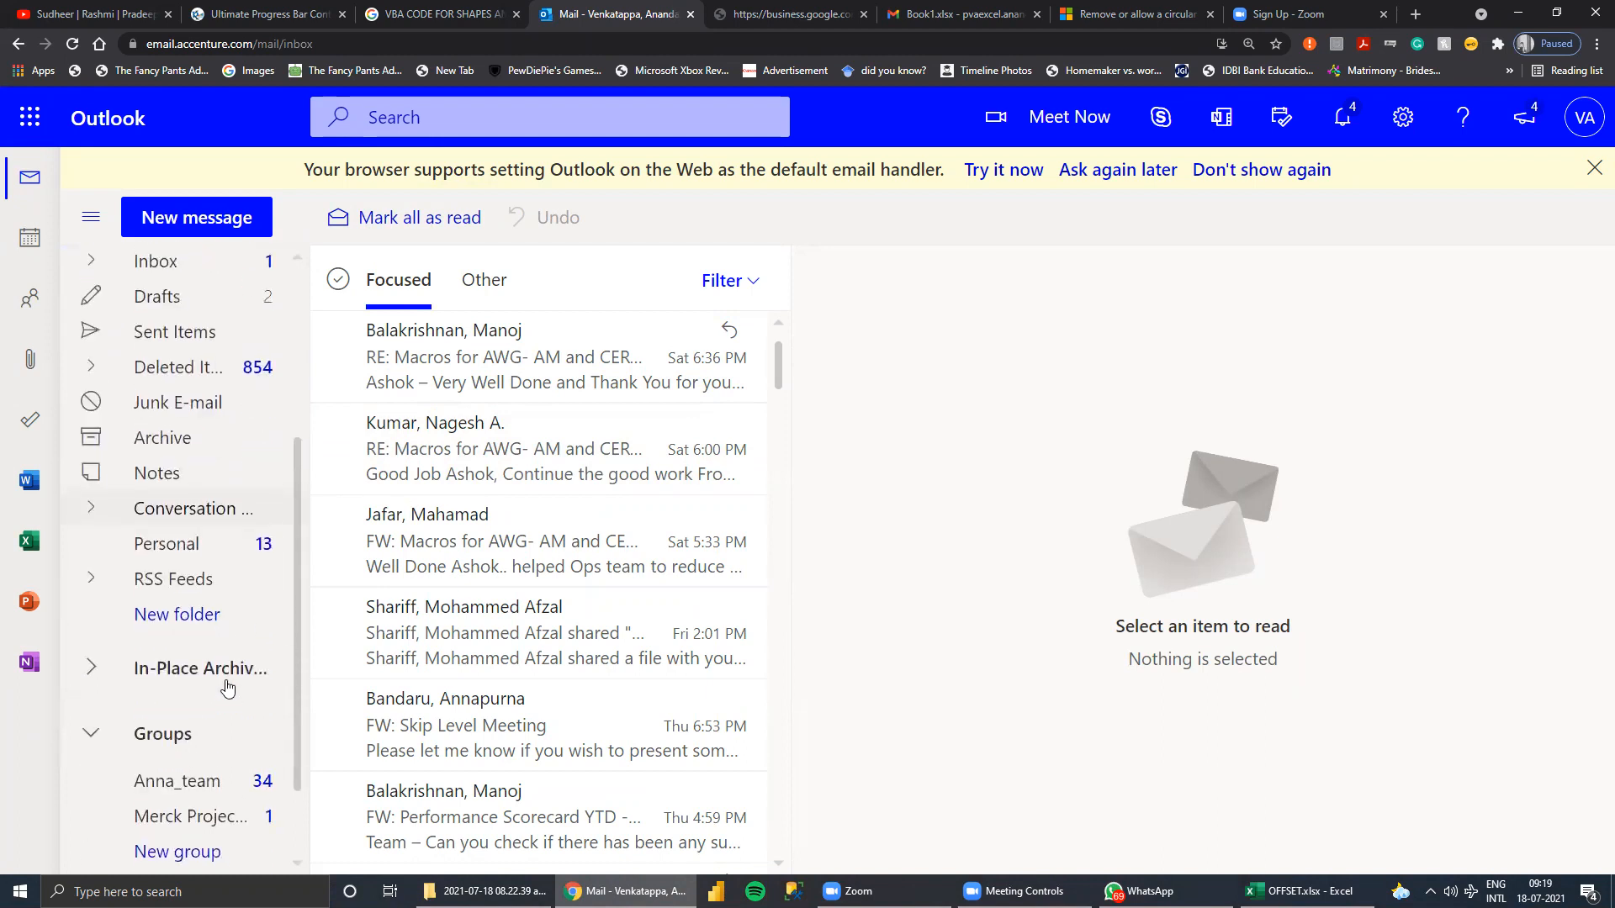
pyautogui.scroll(-1, 245, 721)
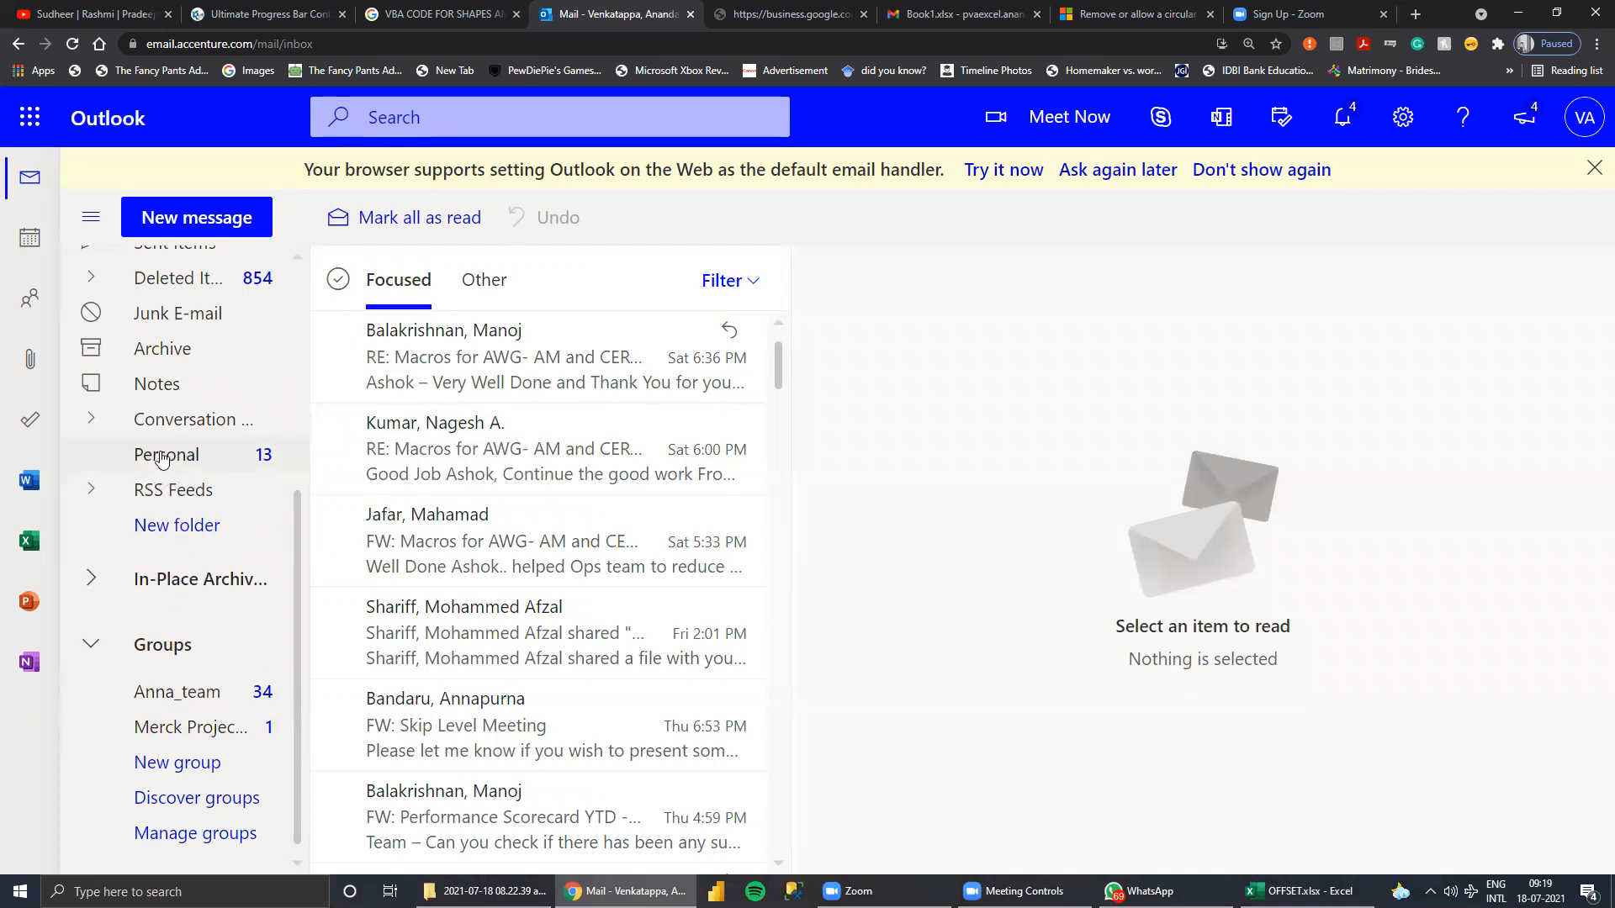
pyautogui.click(92, 419)
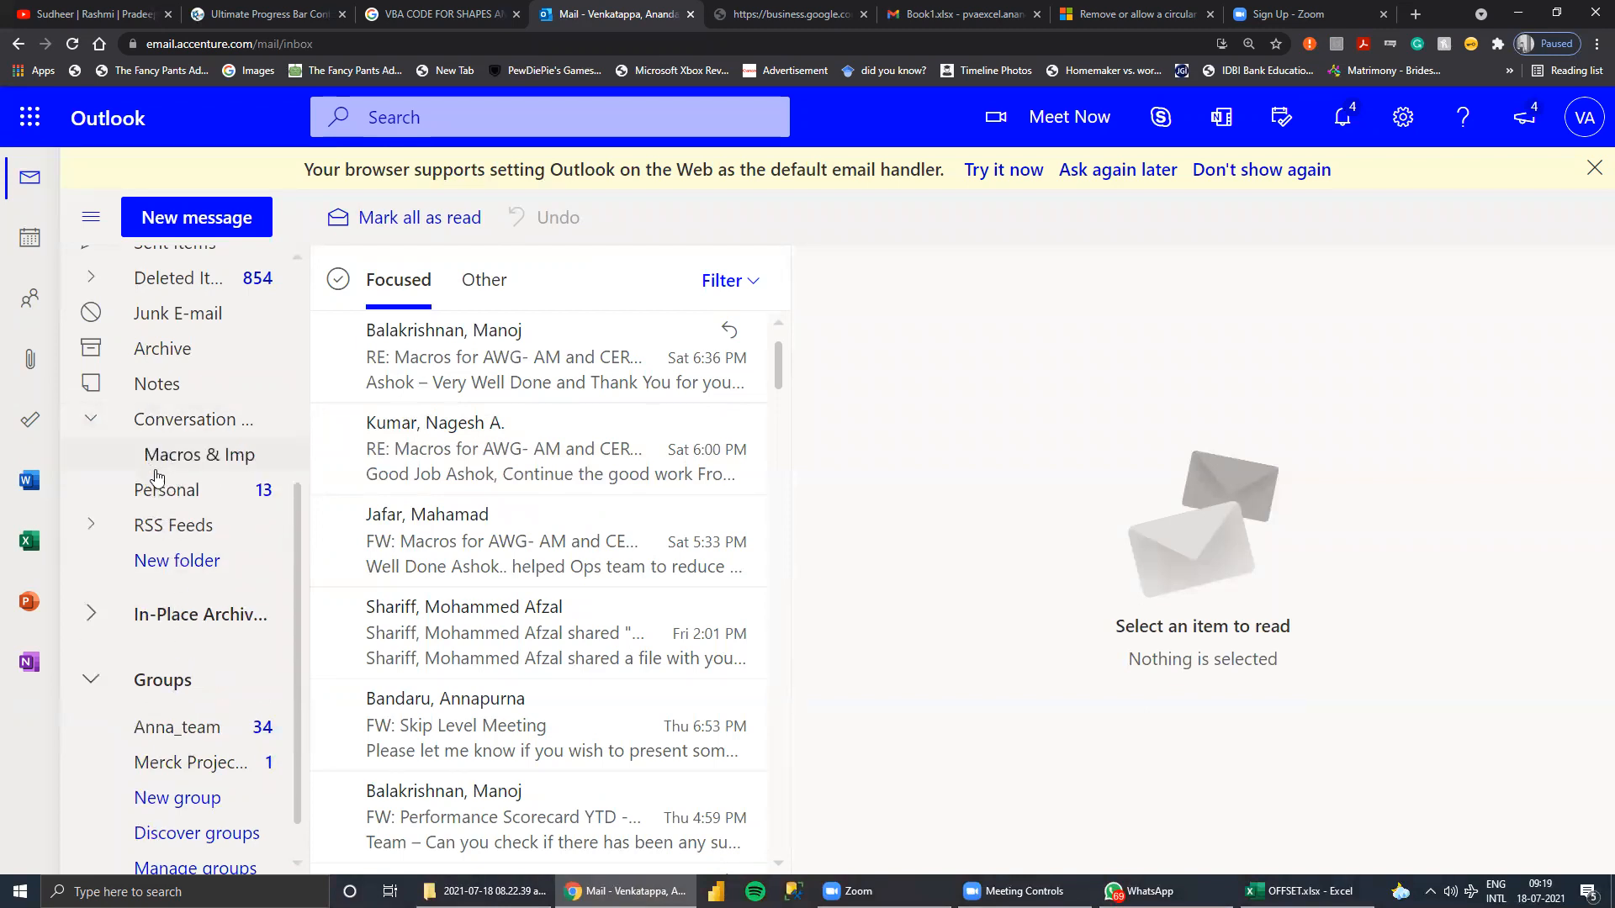